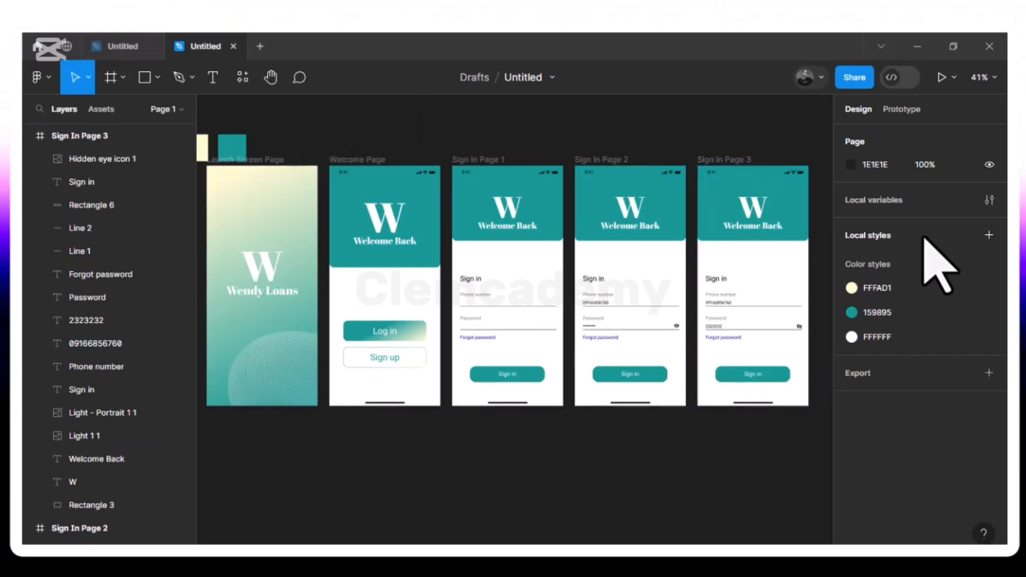
- Duplicate the Sign In Page 3 frame as Sign In Page 4 and place it to its right
click(730, 167)
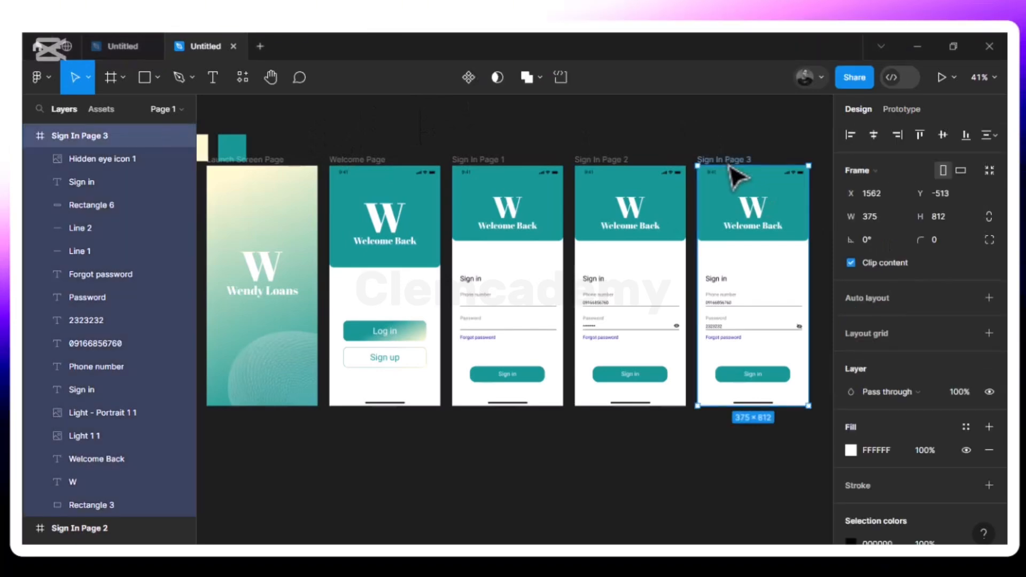
key(ctrl+d)
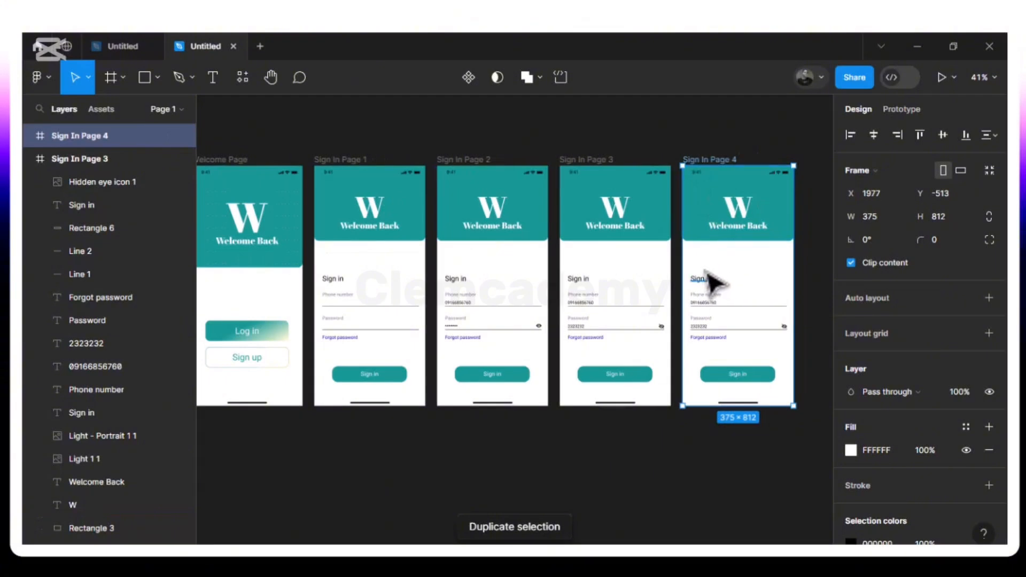
drag(693, 258, 781, 269)
key(Escape)
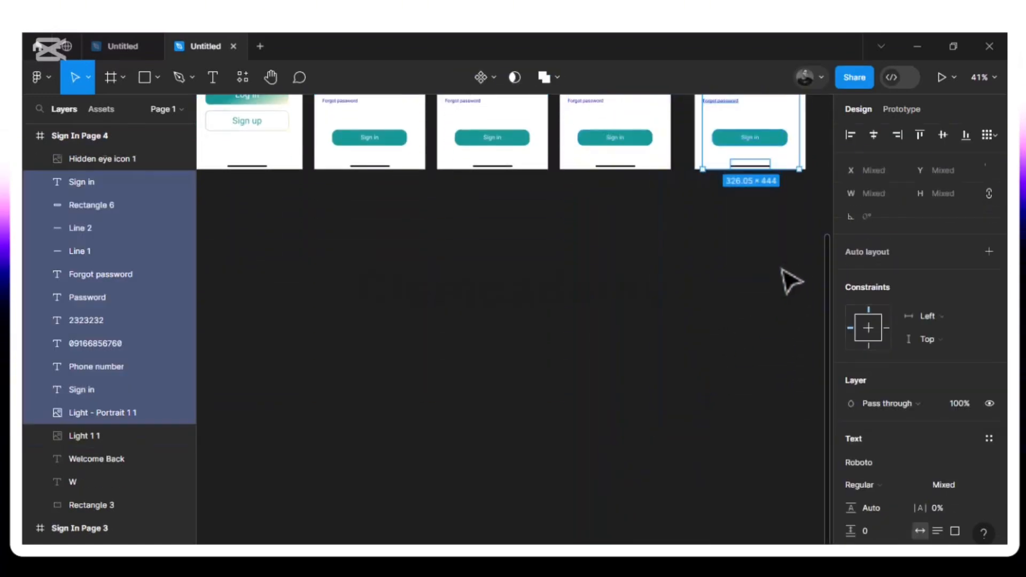
- Delete the form fields, labels and eye icon from Sign In Page 4
scroll(791, 281, up, 3)
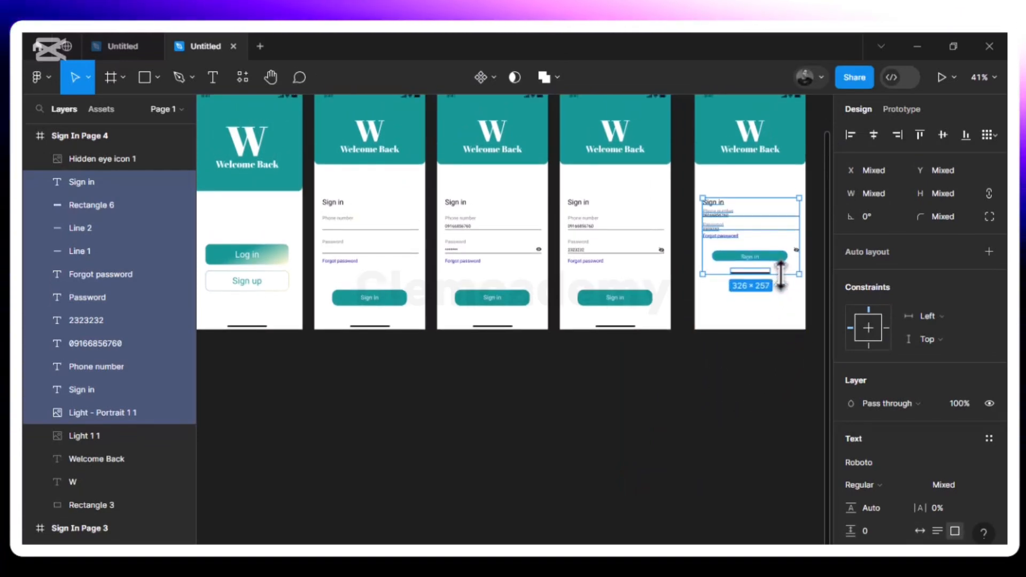
click(782, 279)
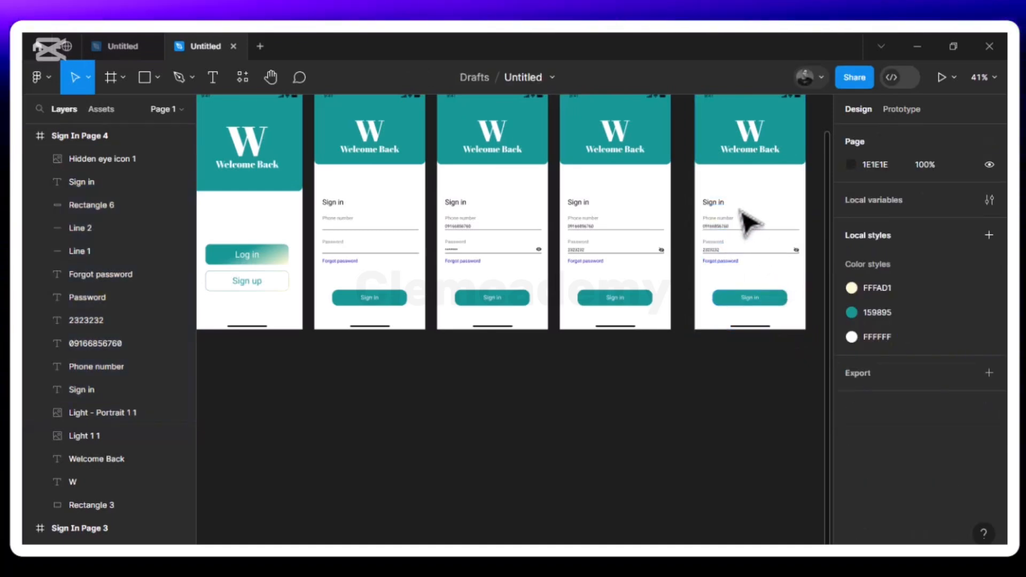
drag(702, 183, 794, 285)
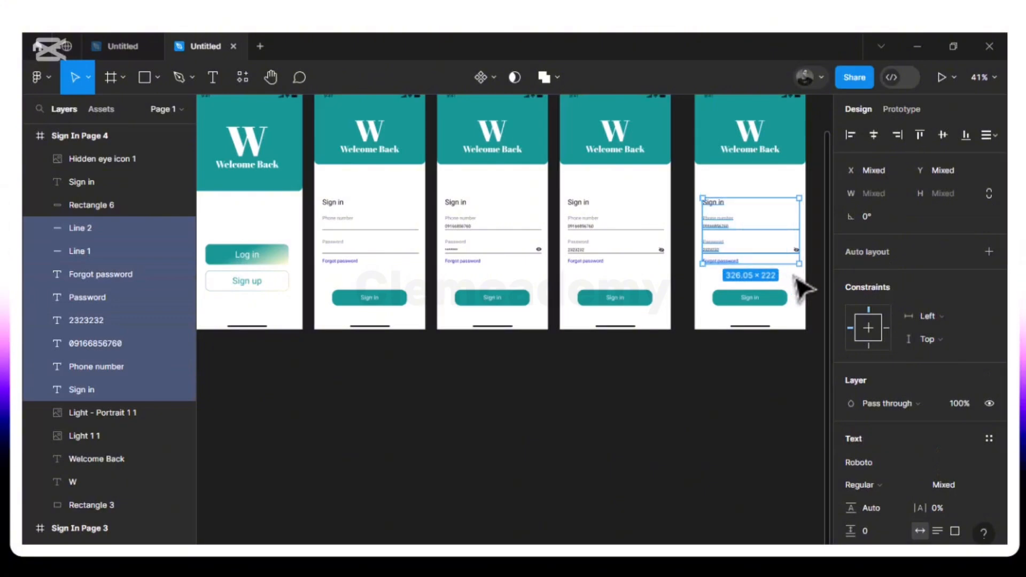
key(Delete)
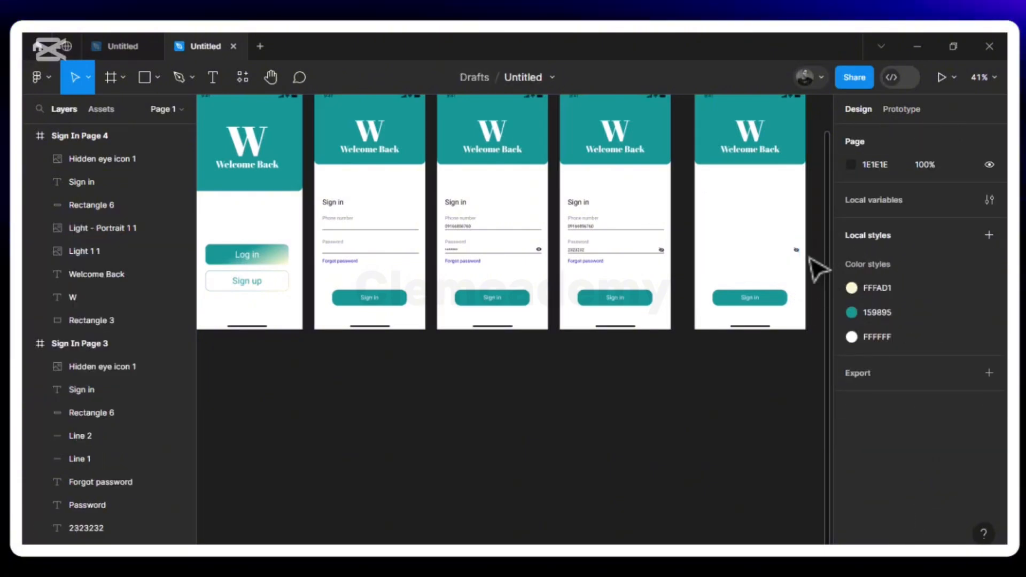
click(797, 250)
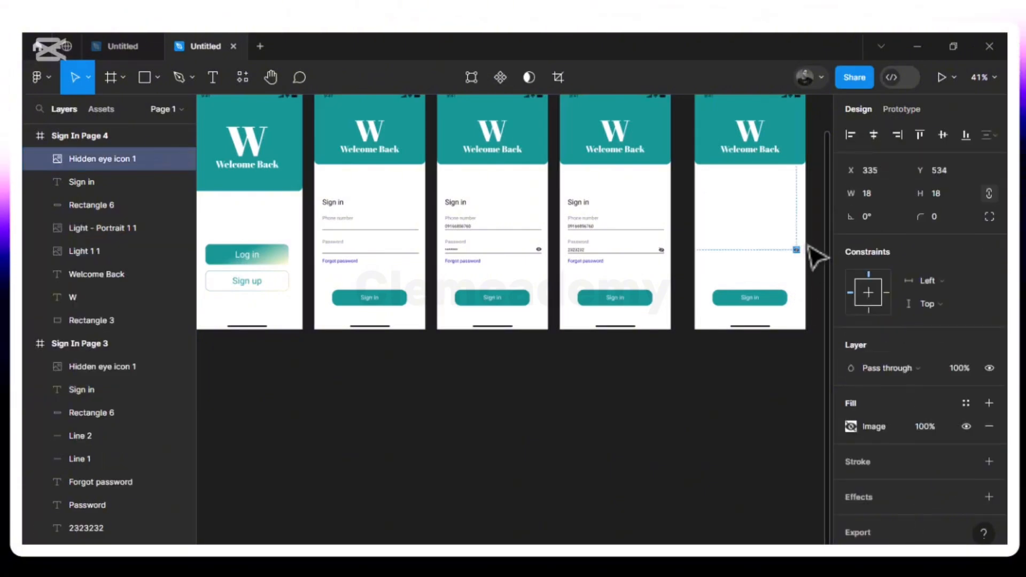
key(Delete)
scroll(782, 225, up, 1)
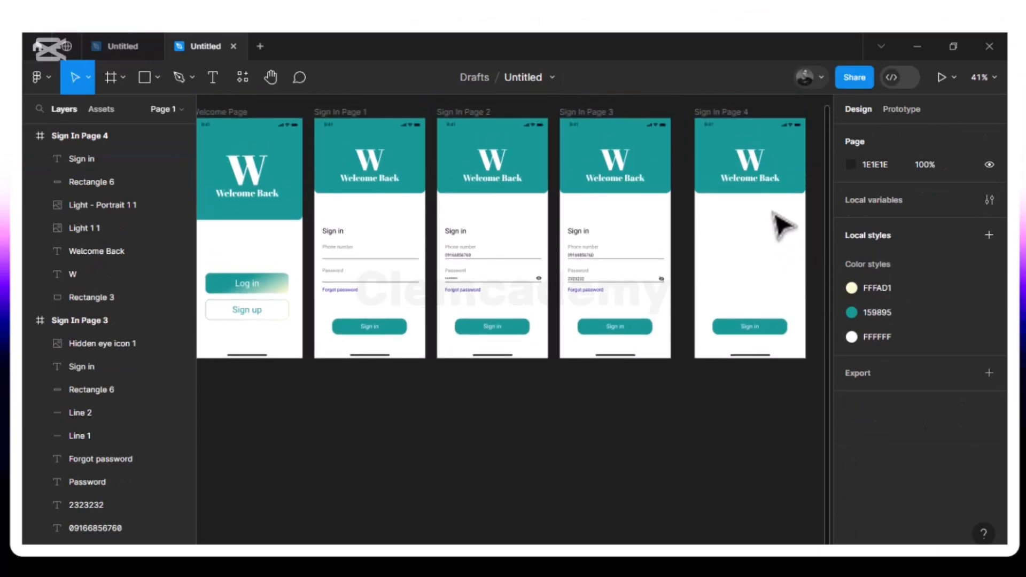
- Set the canvas zoom to 70% so Sign In Pages 3 and 4 appear large
scroll(522, 292, up, 5)
scroll(521, 291, right, 8)
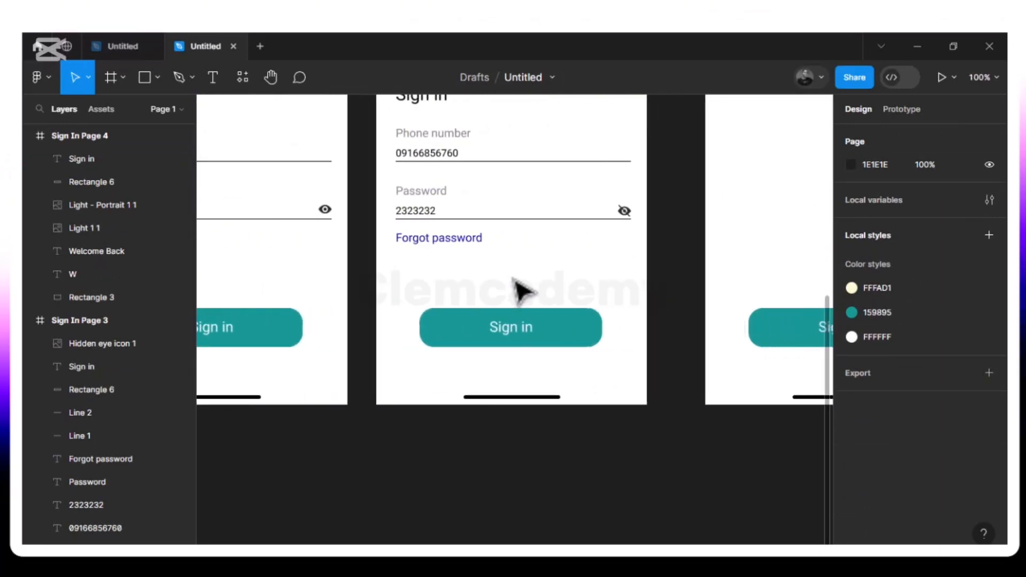
scroll(521, 292, up, 3)
scroll(521, 291, up, 4)
scroll(521, 291, right, 1)
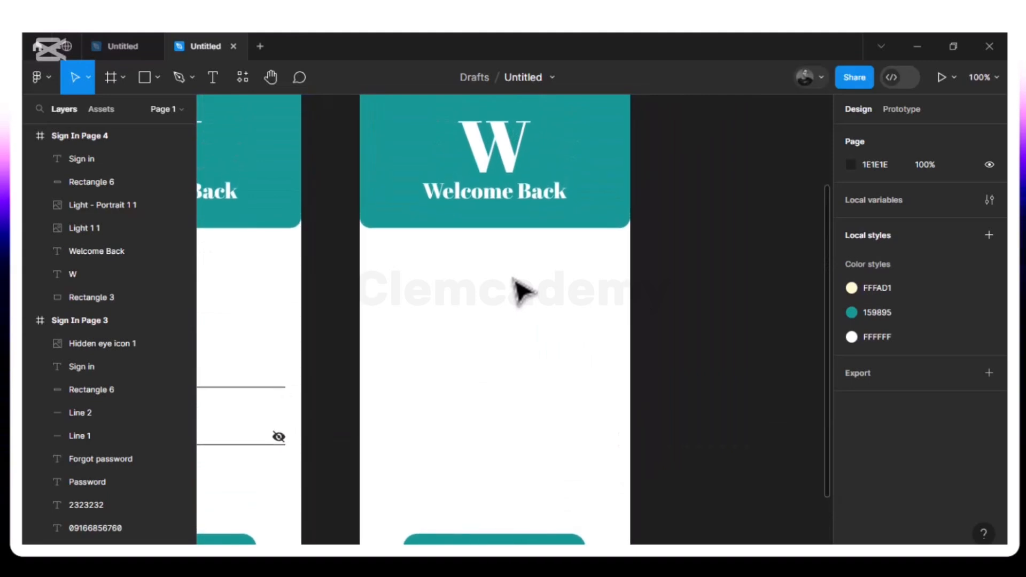
scroll(521, 292, down, 1)
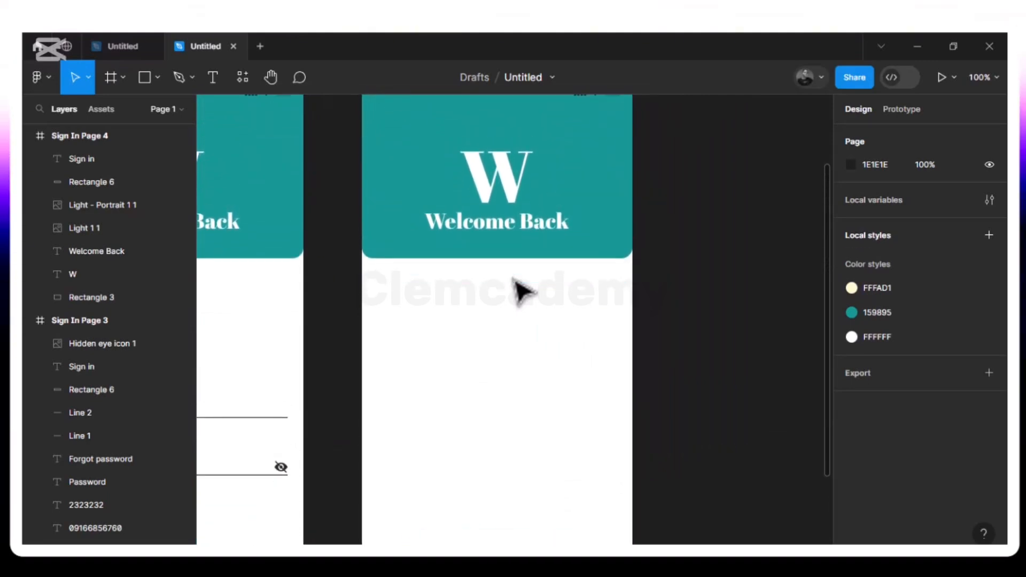
key(minus)
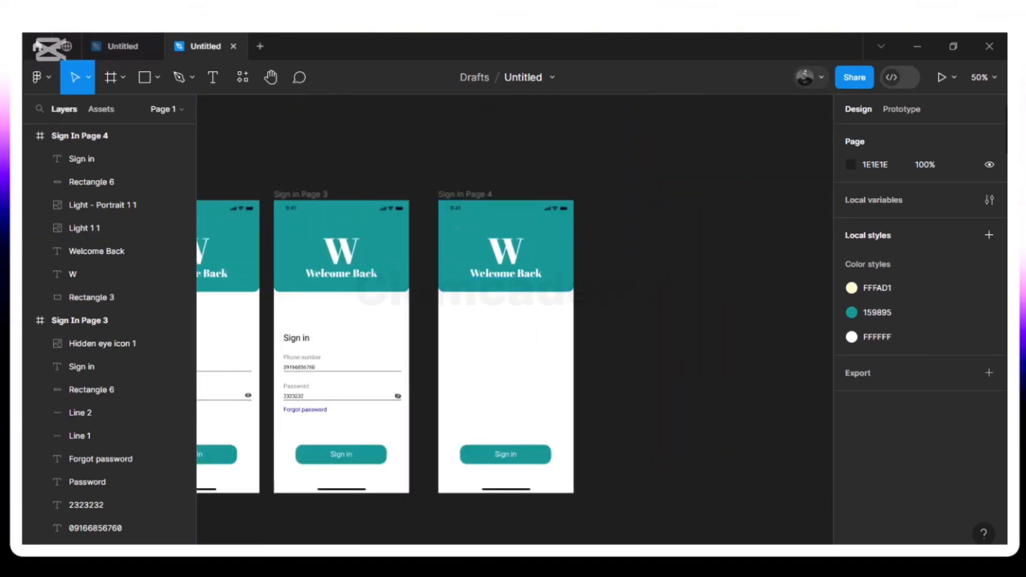
click(988, 78)
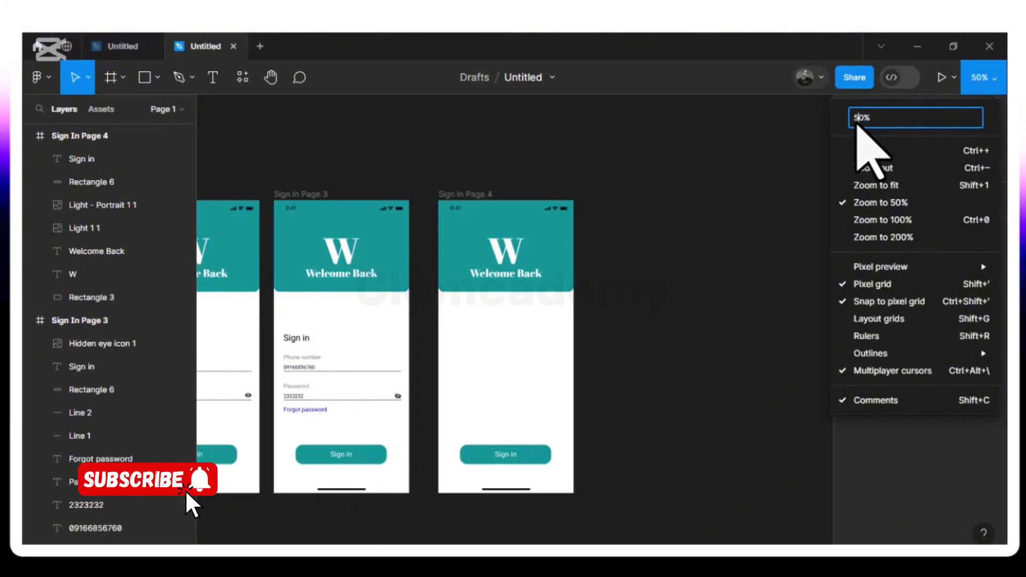
text(70)
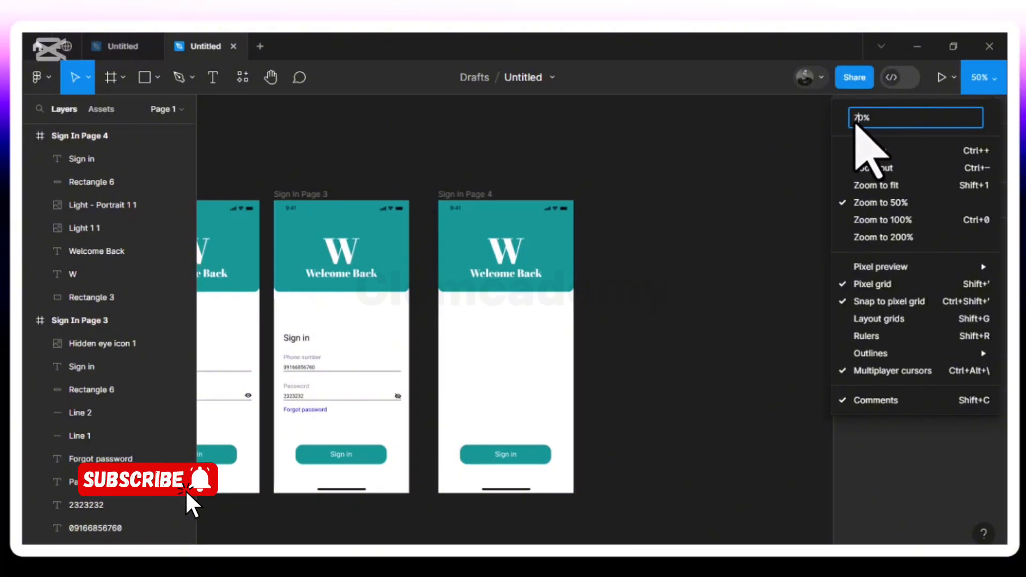
key(Return)
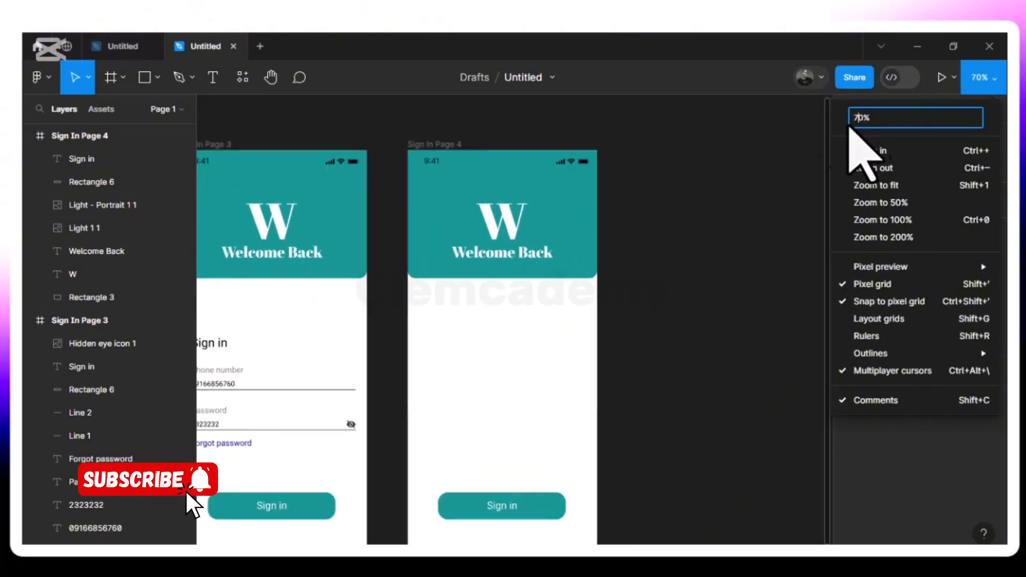
click(676, 198)
scroll(677, 199, down, 2)
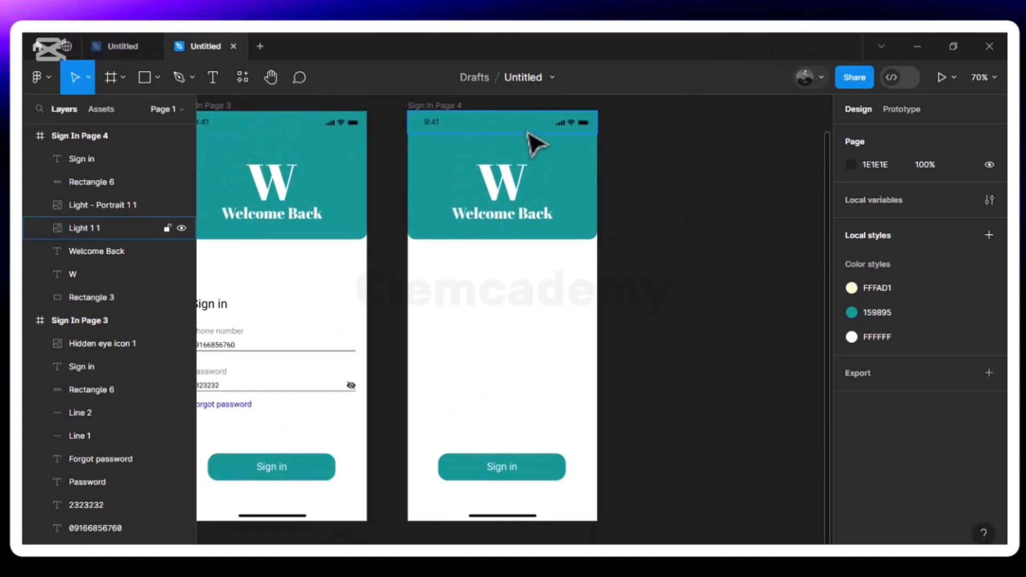
- Delete the Welcome Back text and set the teal header's height to 180
click(481, 214)
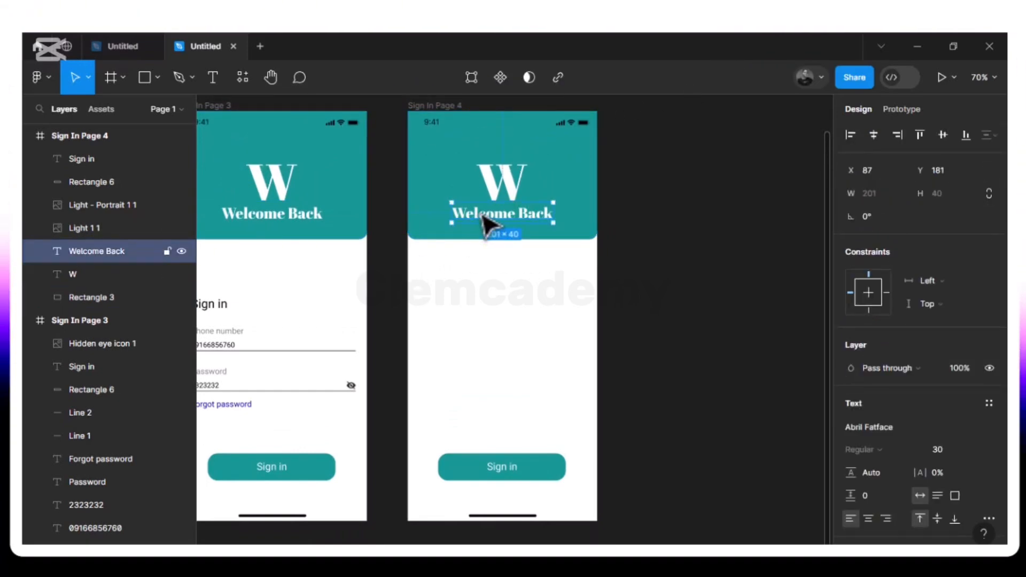
key(Delete)
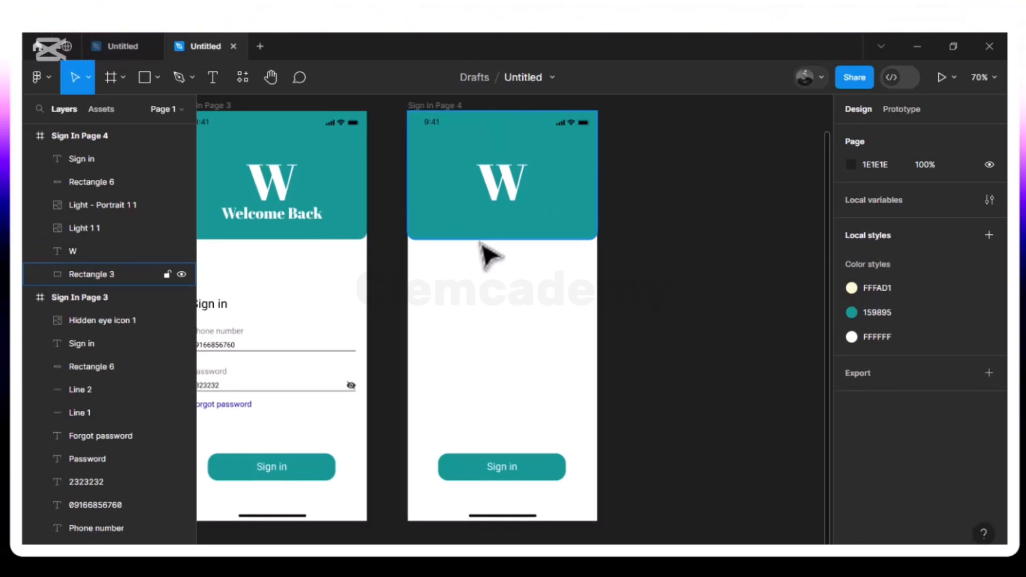
click(485, 236)
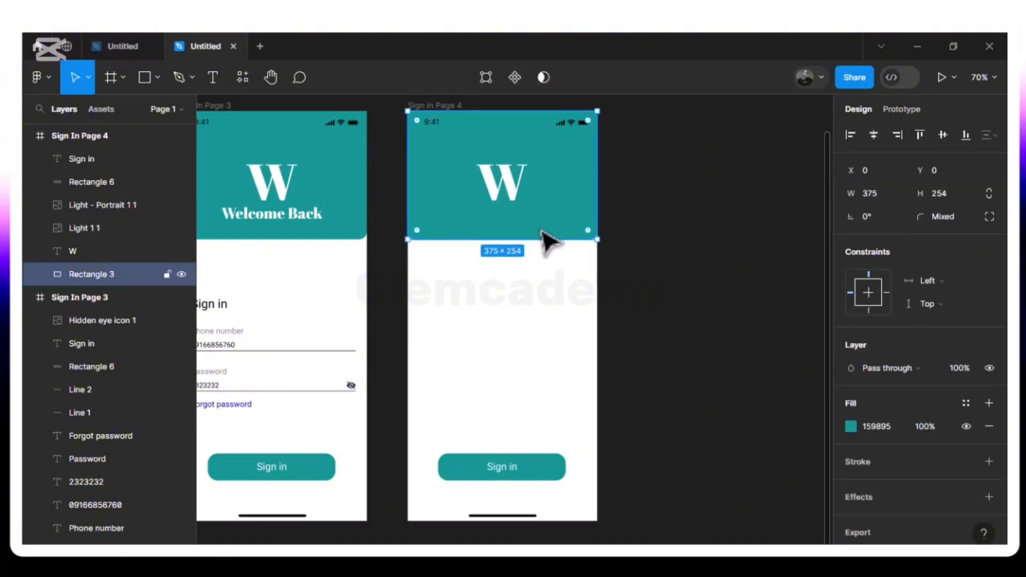
click(943, 195)
text(180)
key(Return)
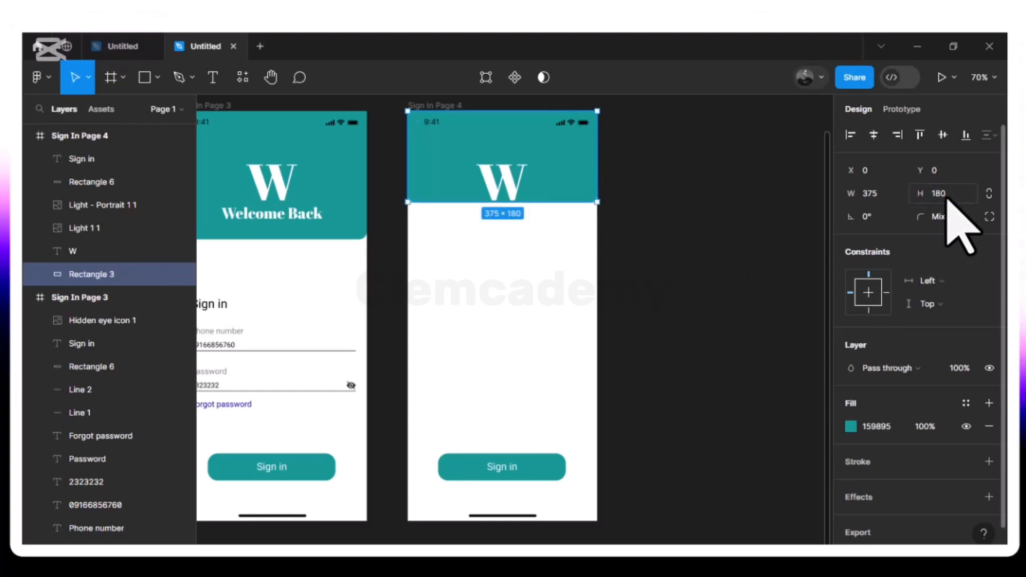
- Nudge the W logo up to recentre it within the shortened header
click(503, 187)
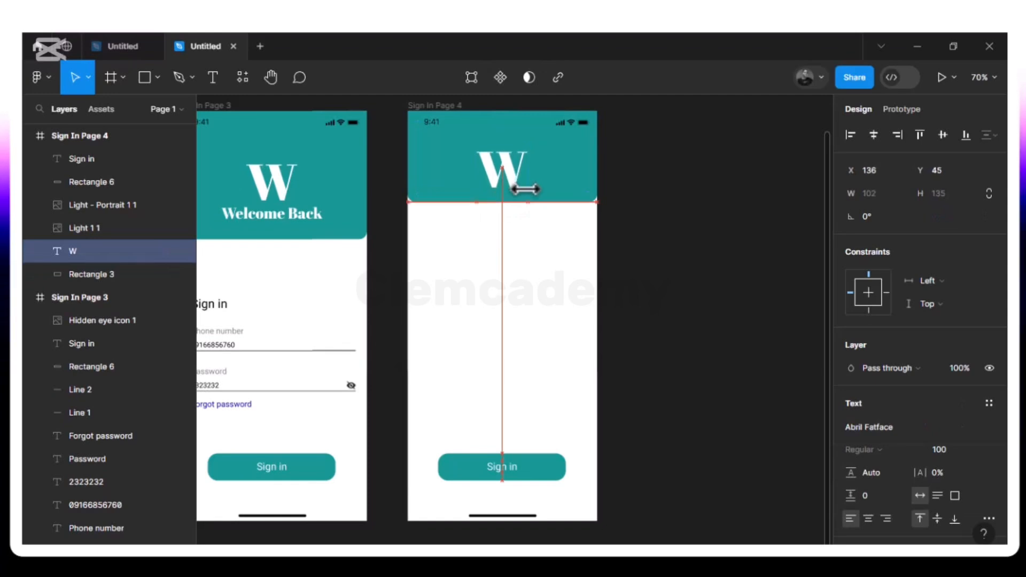
key(alt)
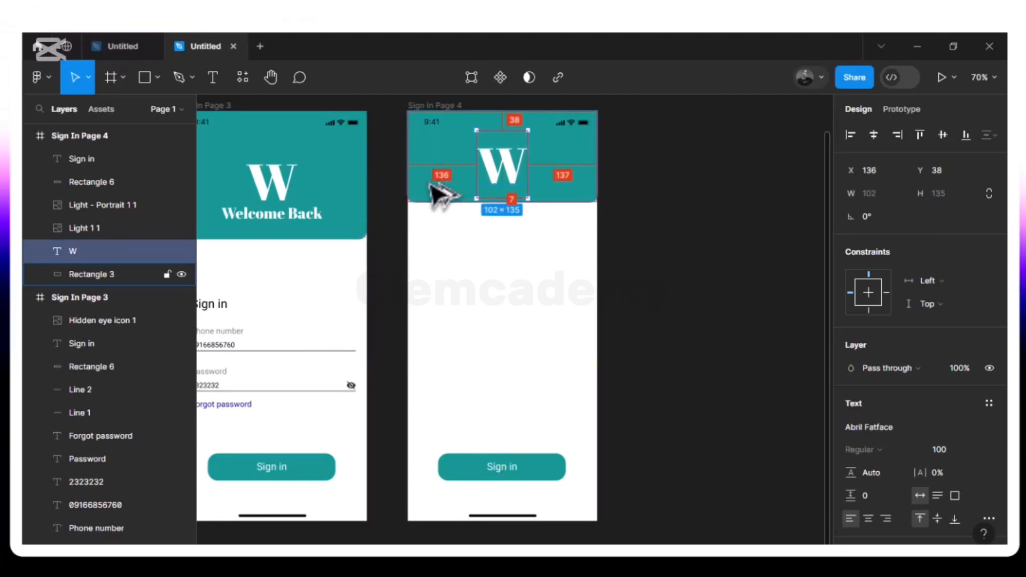
key(Up)
key(alt)
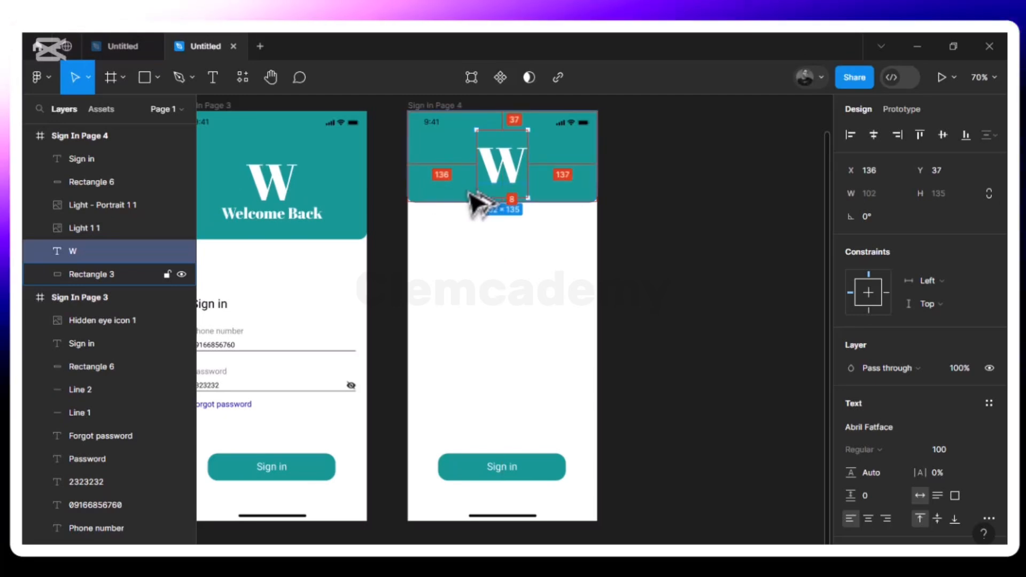
key(alt)
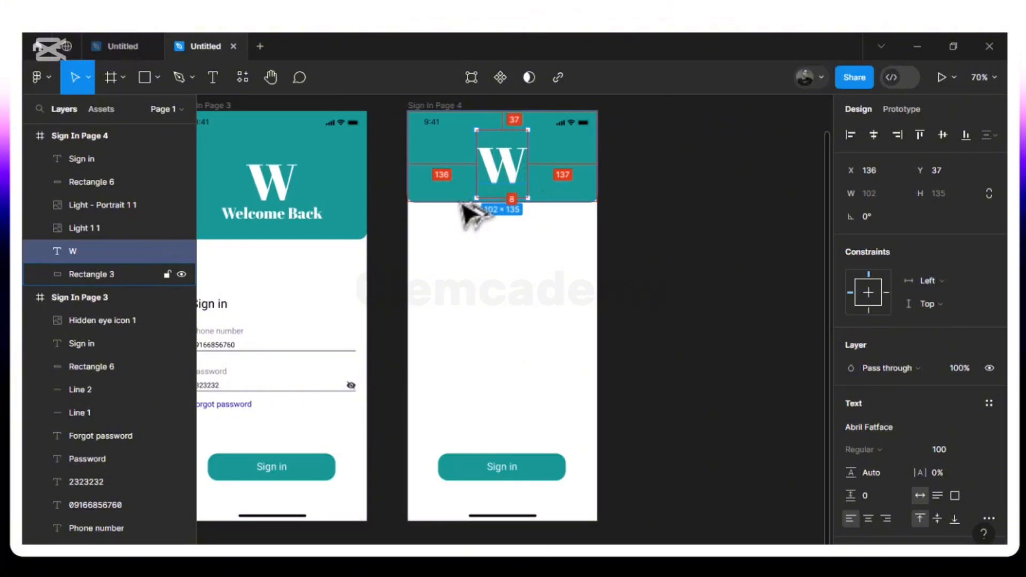
click(451, 243)
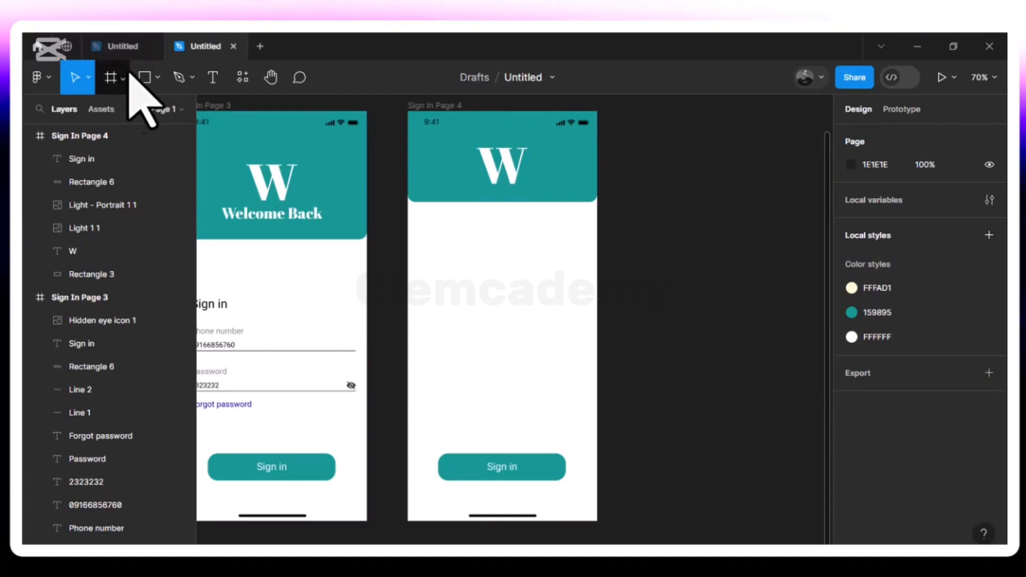
- Draw a 333×540 card rectangle below the teal header, centred horizontally
click(158, 78)
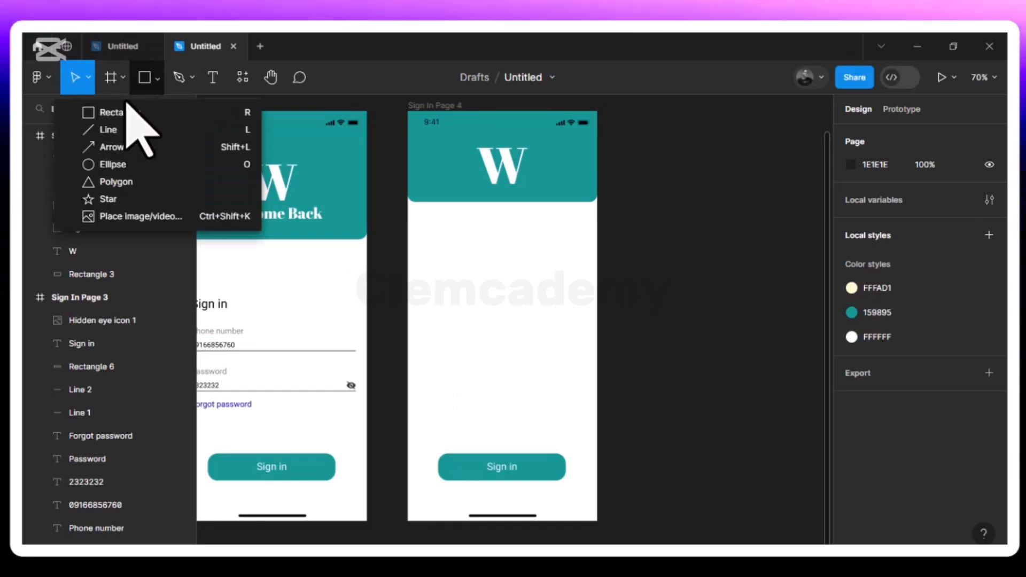
click(134, 112)
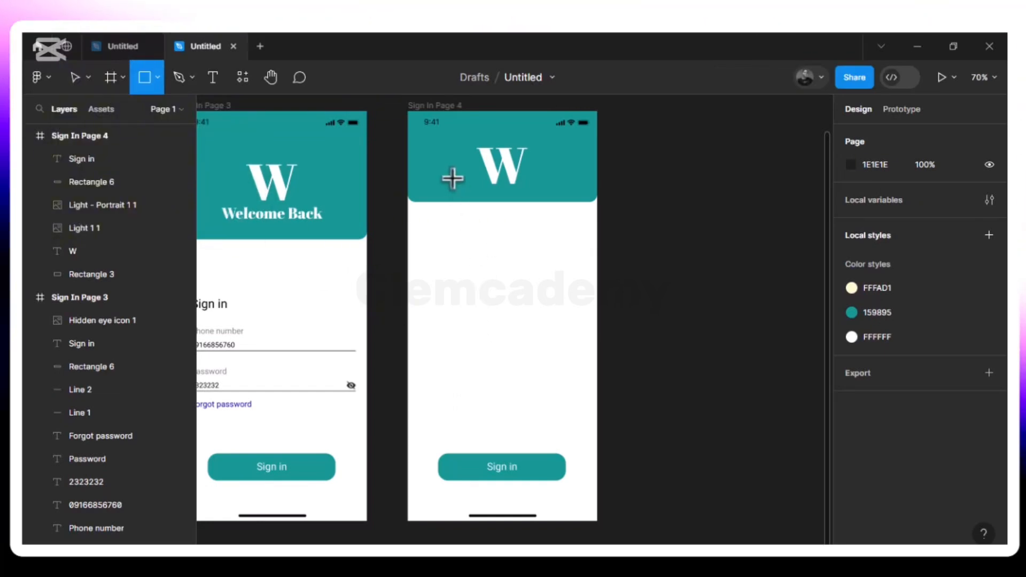
drag(425, 188, 582, 461)
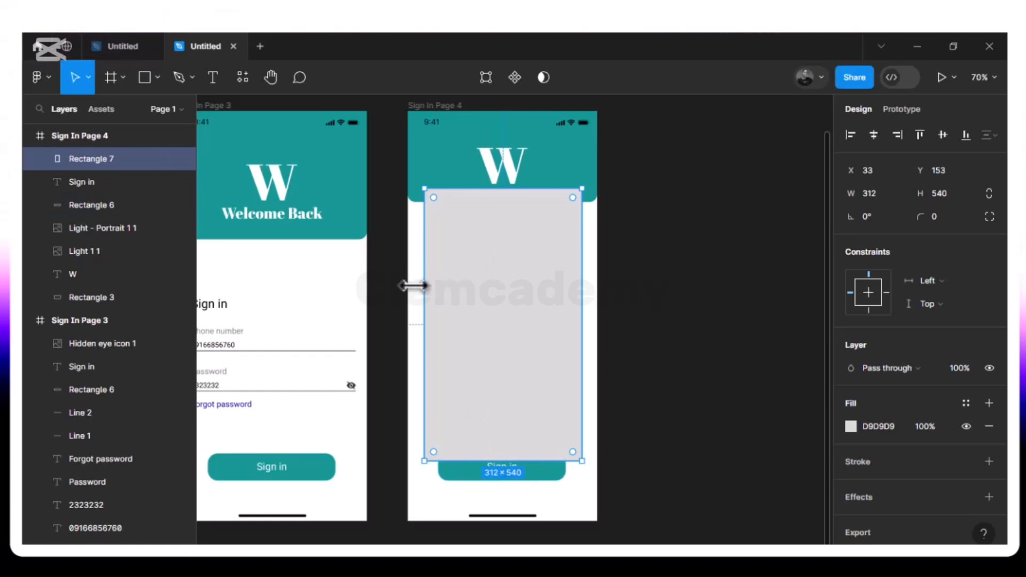
drag(424, 294, 414, 290)
key(Right)
key(Right)
key(Right)
key(Right)
key(Right)
key(Right)
key(Right)
key(Right)
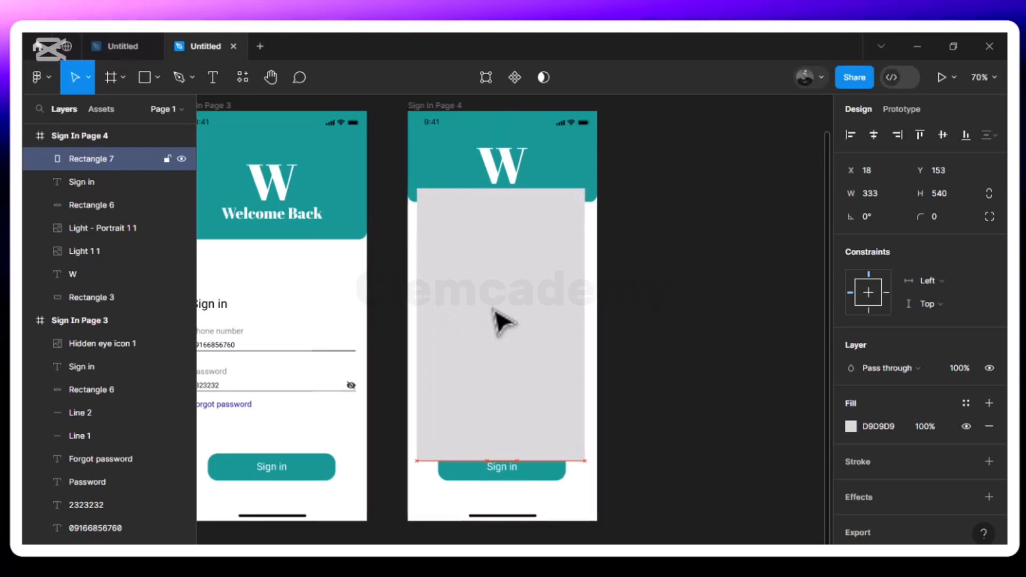
key(Right)
key(Right)
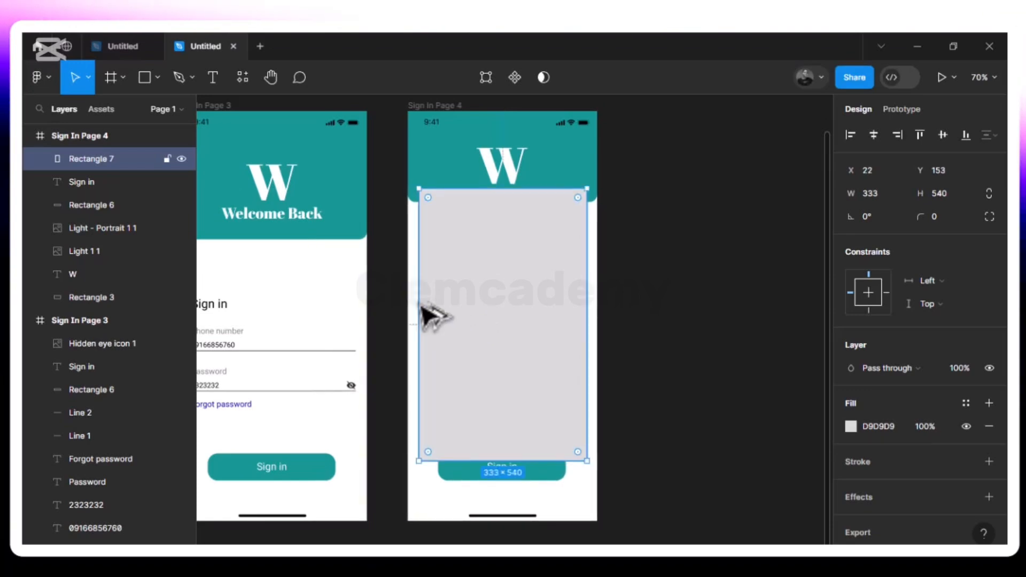
key(Right)
key(Down)
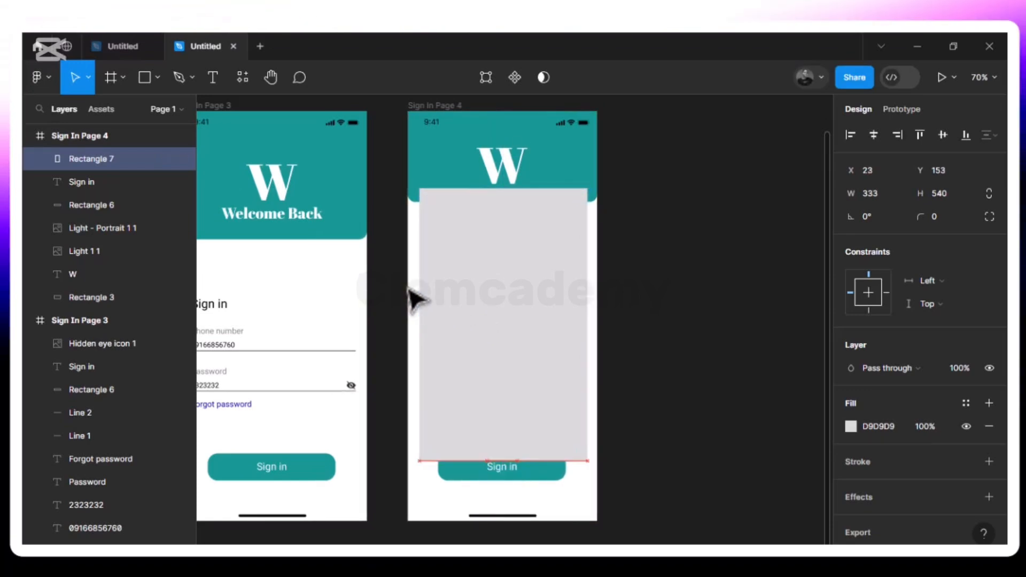
key(alt)
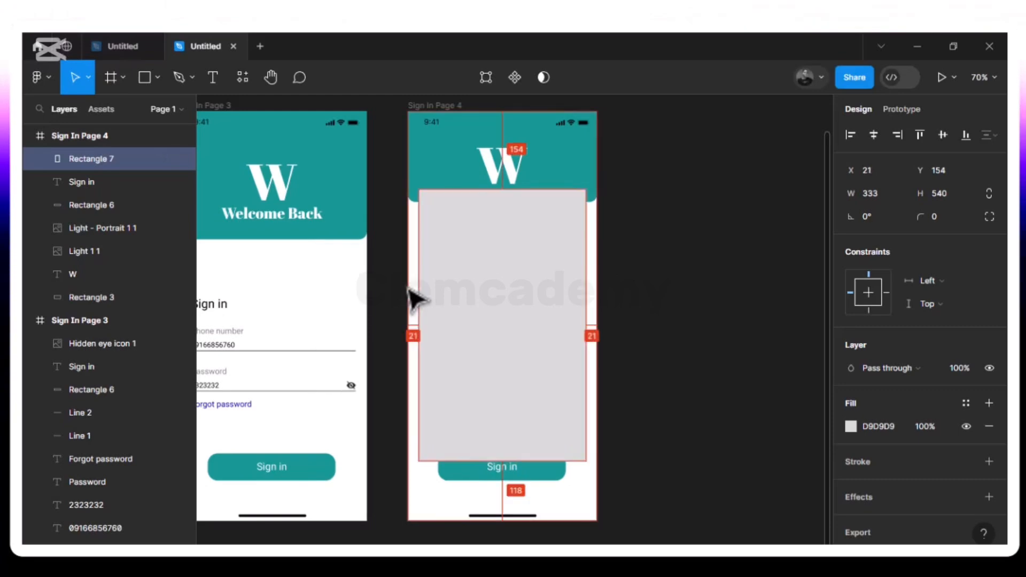
- Change the card rectangle's fill to white (FFFFFF)
click(851, 426)
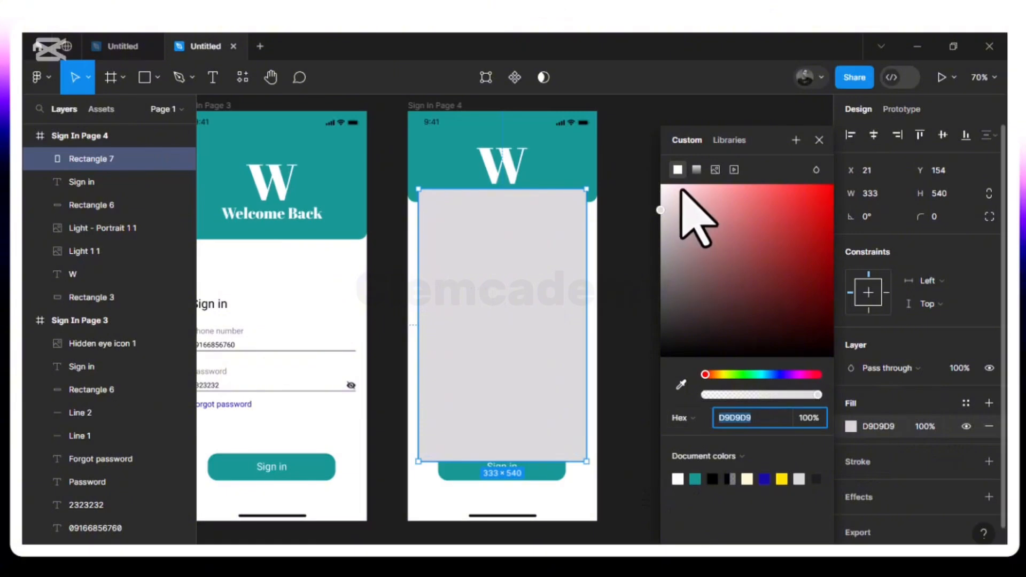
drag(650, 182, 625, 176)
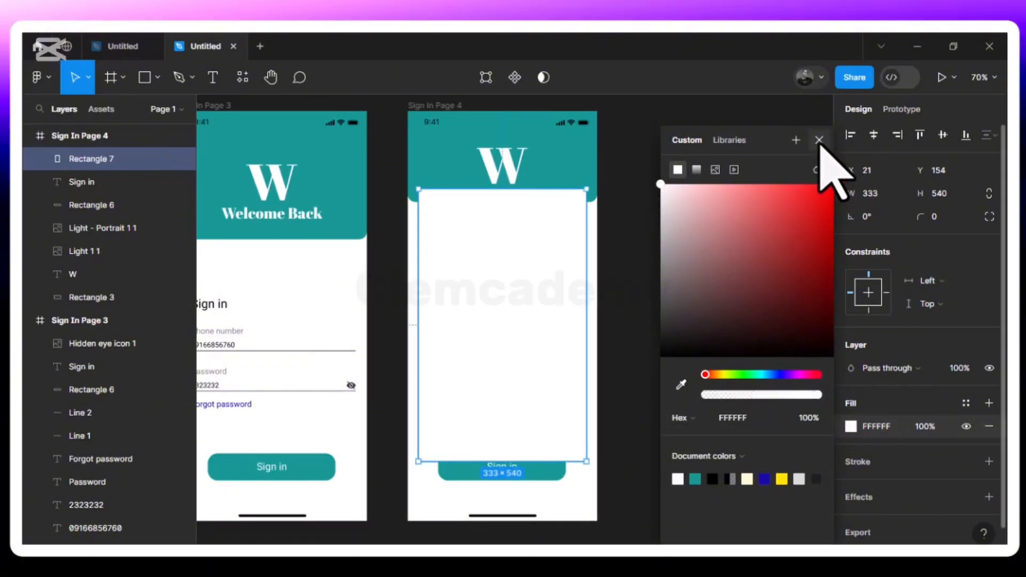
click(820, 140)
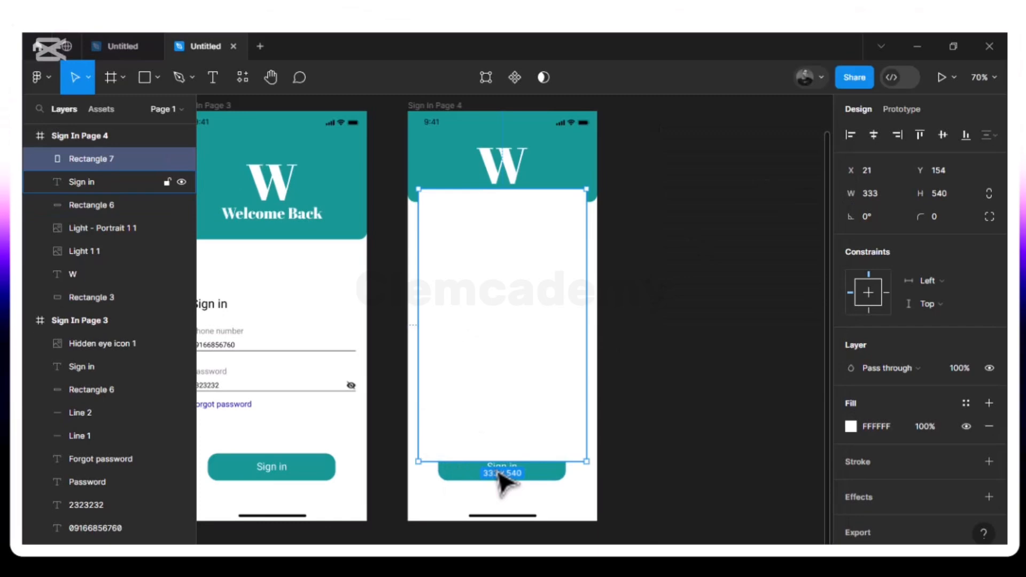
- Bring the Sign in button and its text in front of the card and move them up inside it
click(455, 480)
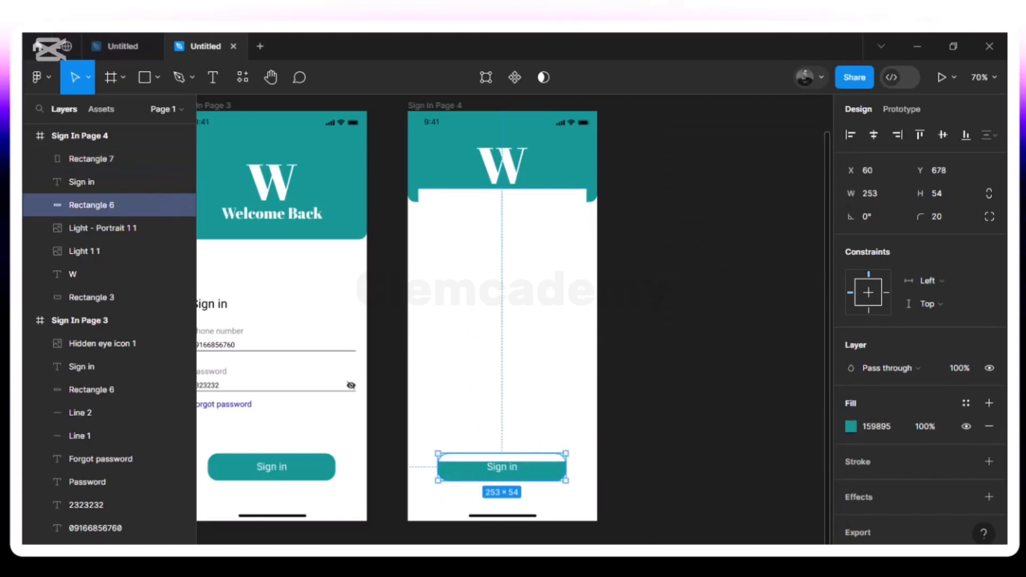
shift+click(501, 475)
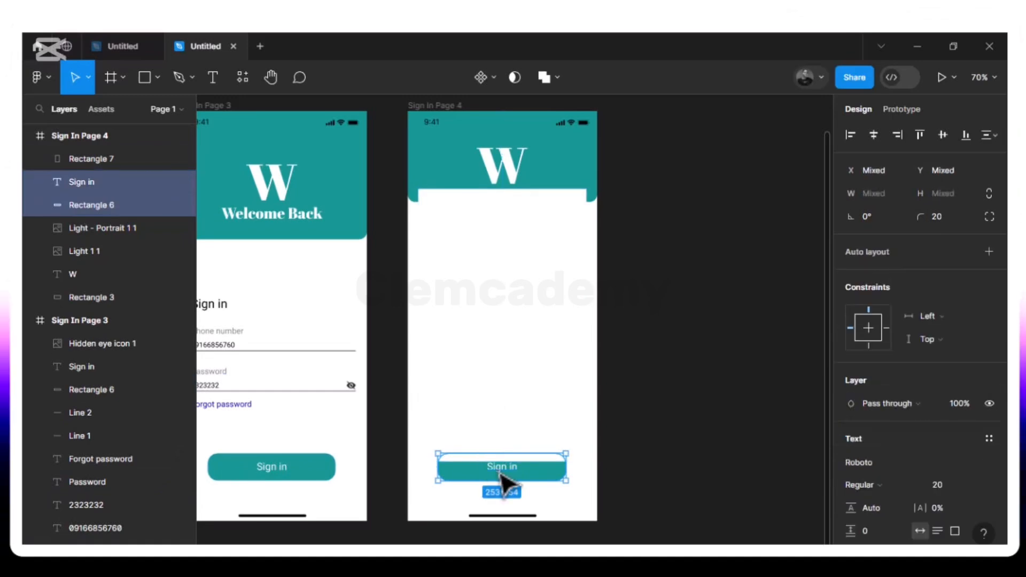
drag(499, 470, 500, 446)
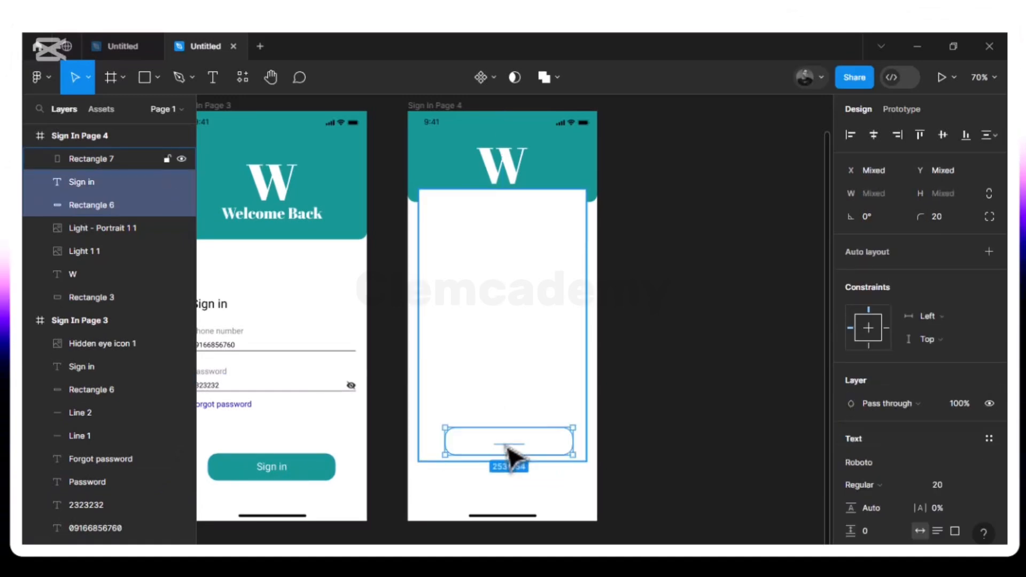
click(499, 449)
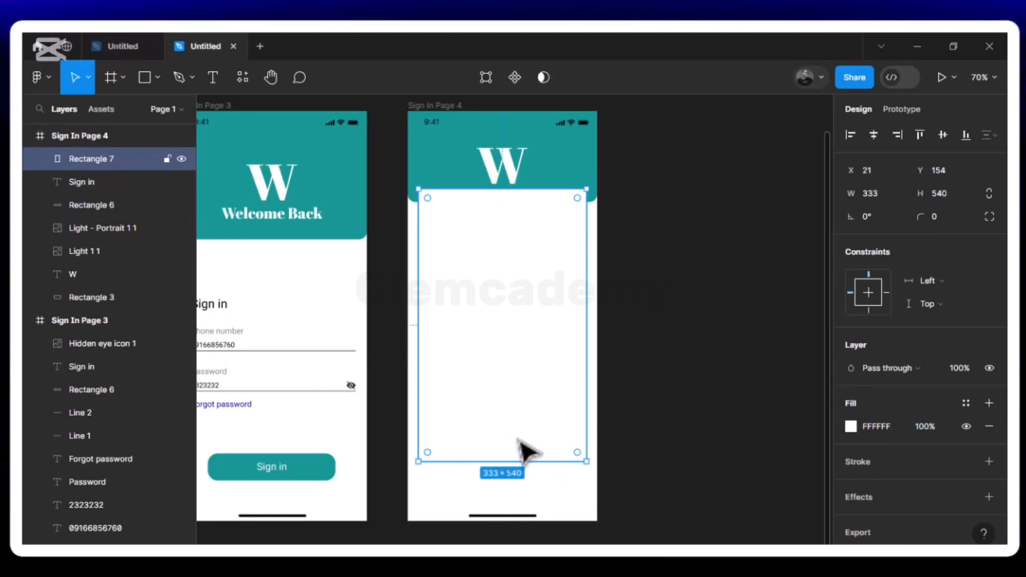
key(ctrl+z)
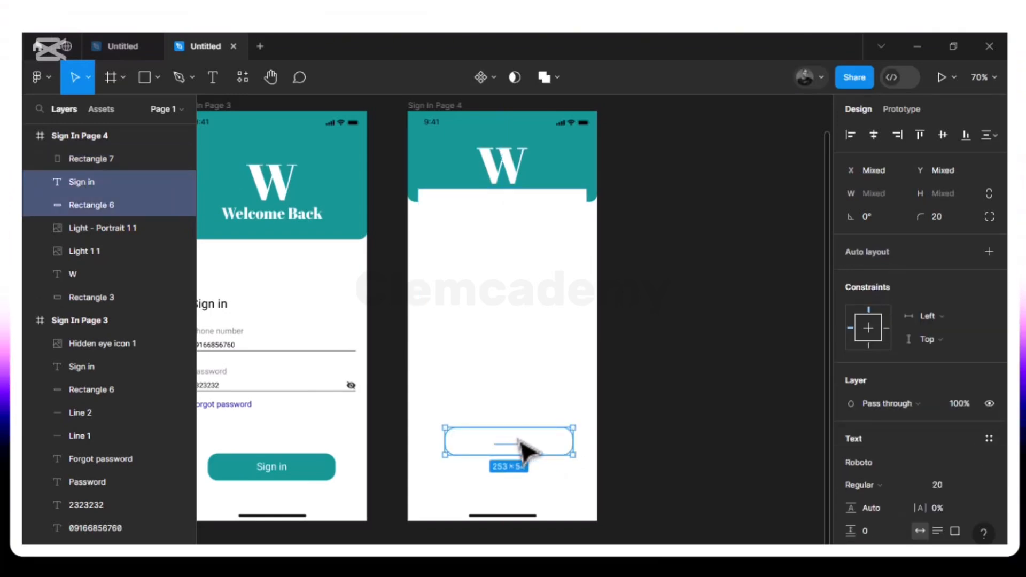
right_click(520, 441)
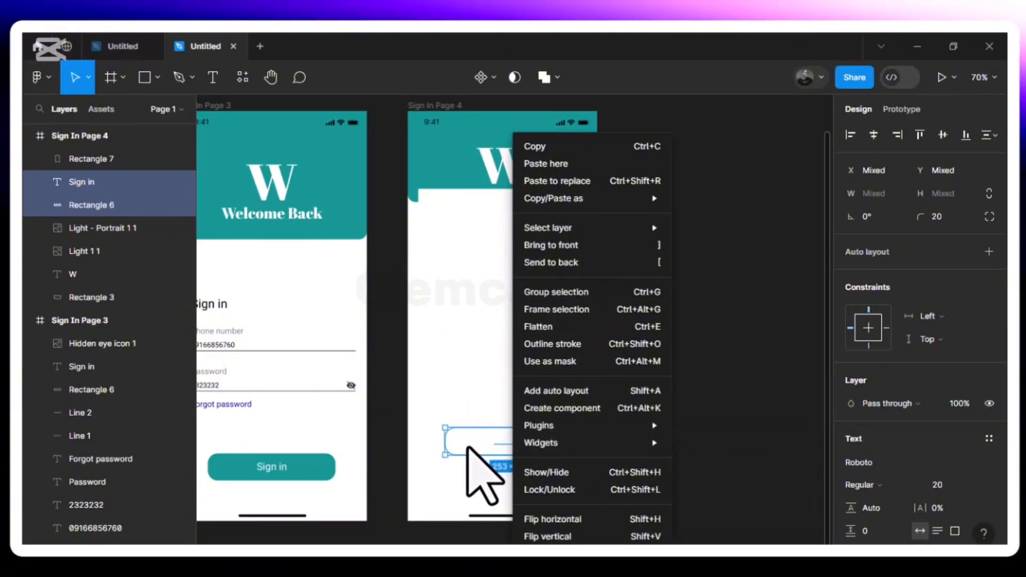
click(569, 246)
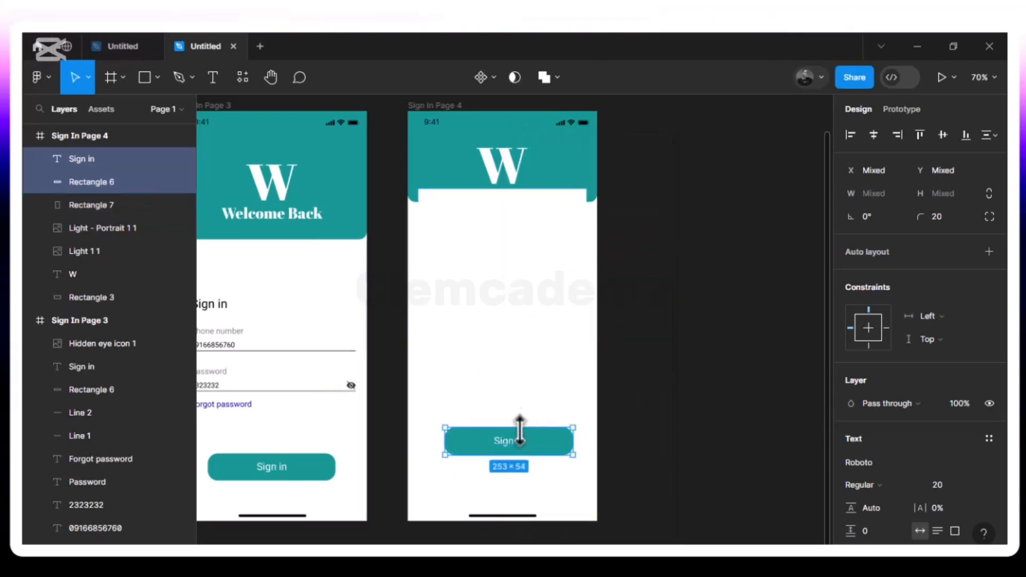
drag(532, 443, 527, 424)
- Add a drop shadow effect to the white card
click(529, 321)
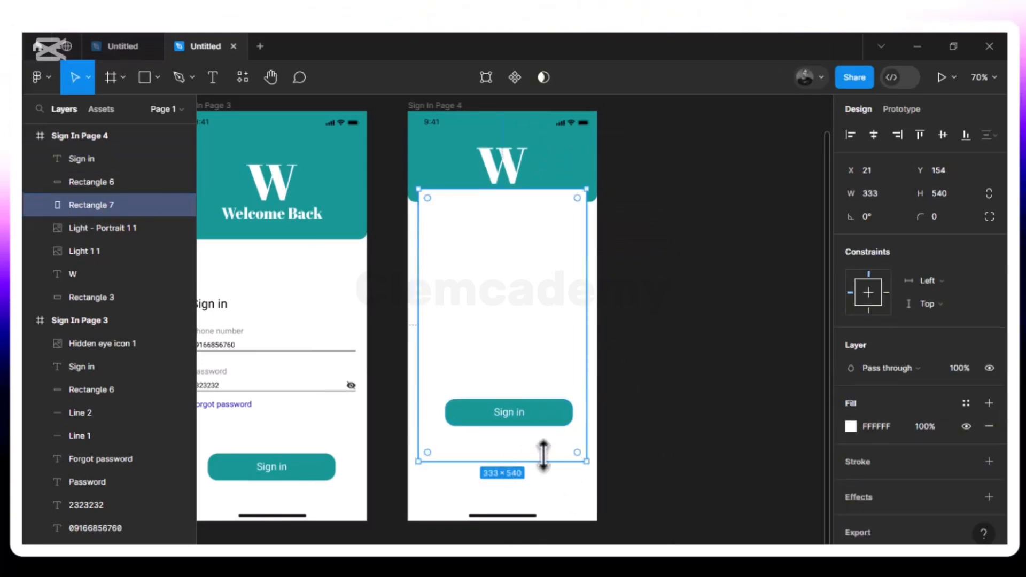
click(569, 515)
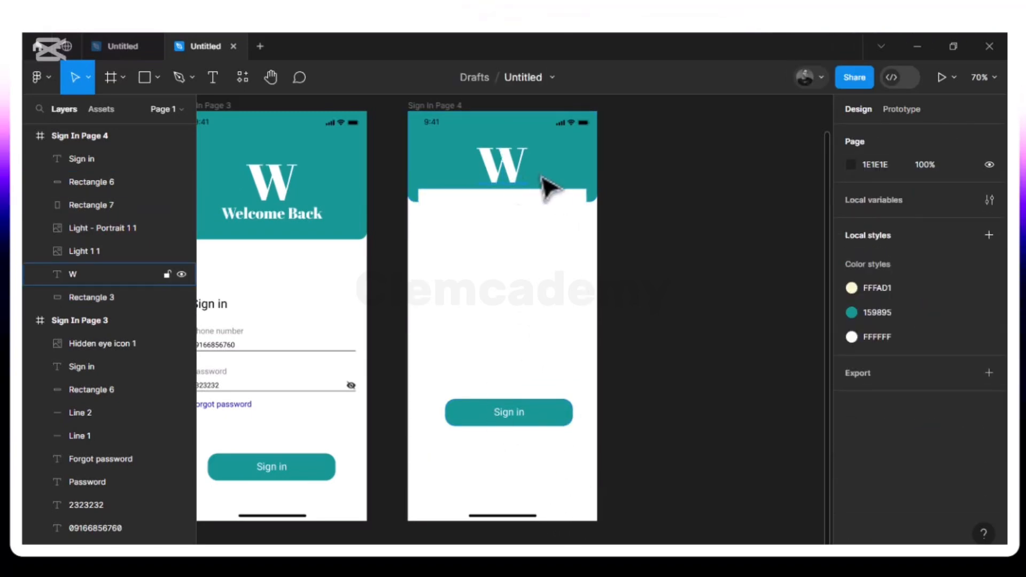
click(555, 332)
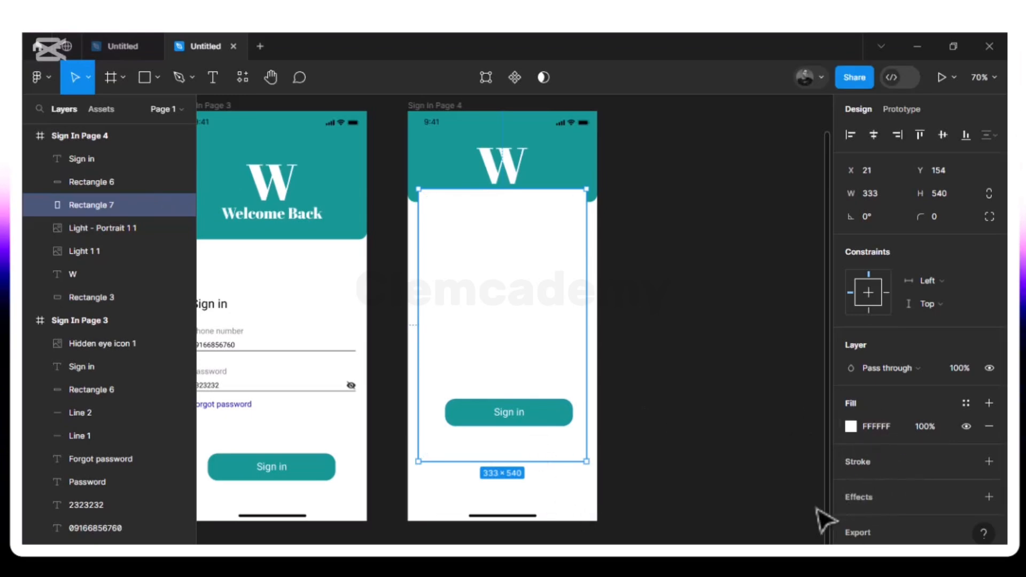
click(863, 497)
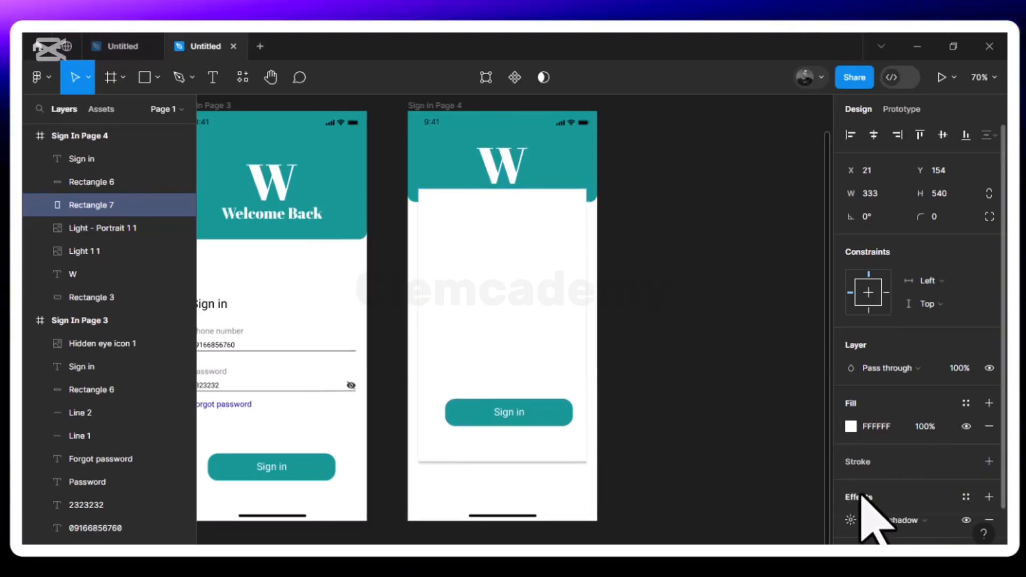
- Set the card's drop shadow to X 4, Y 4 and blur 4
click(850, 520)
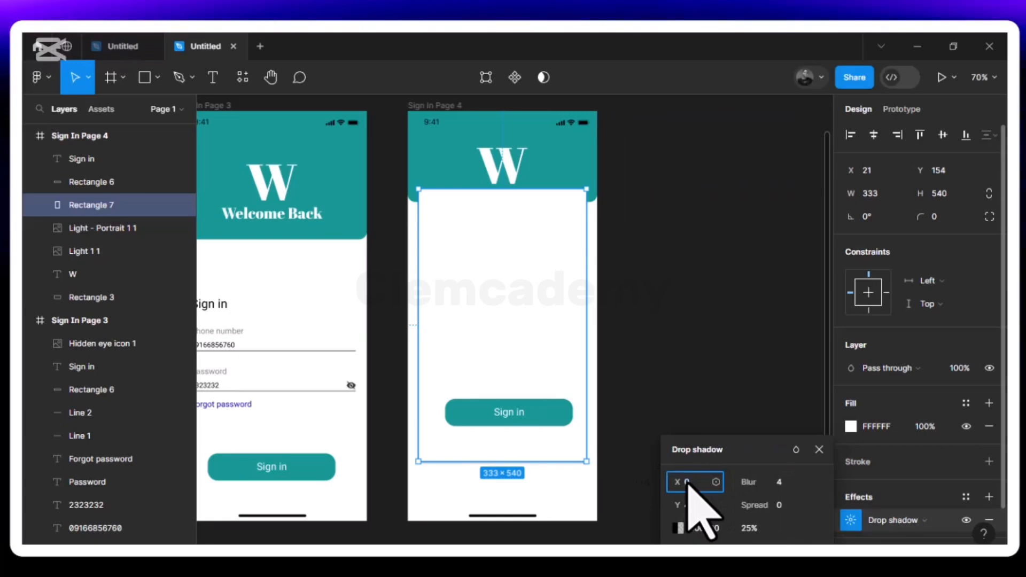
key(BackSpace)
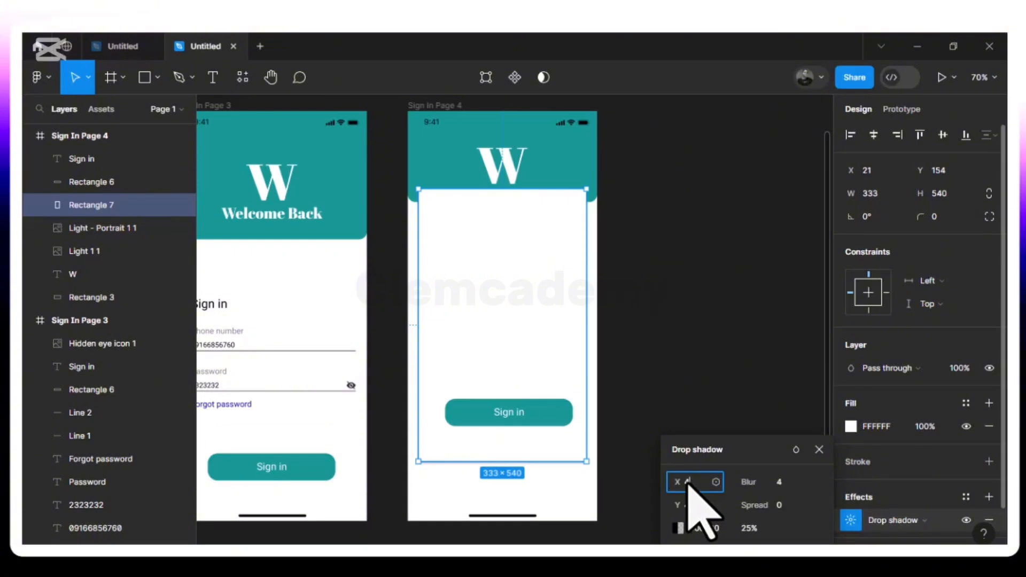
key(Return)
click(781, 482)
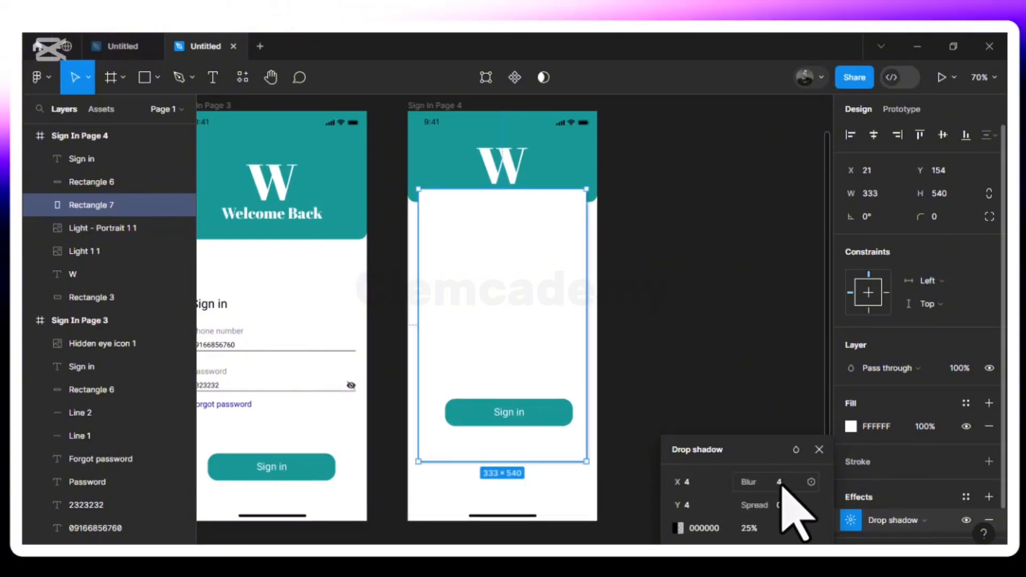
text(0)
key(Return)
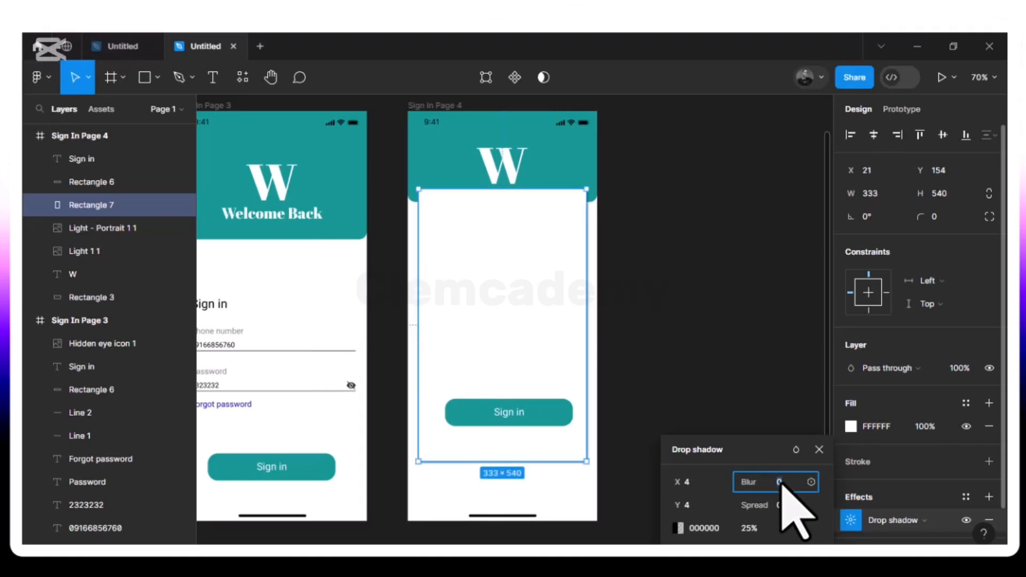
text(4)
key(Return)
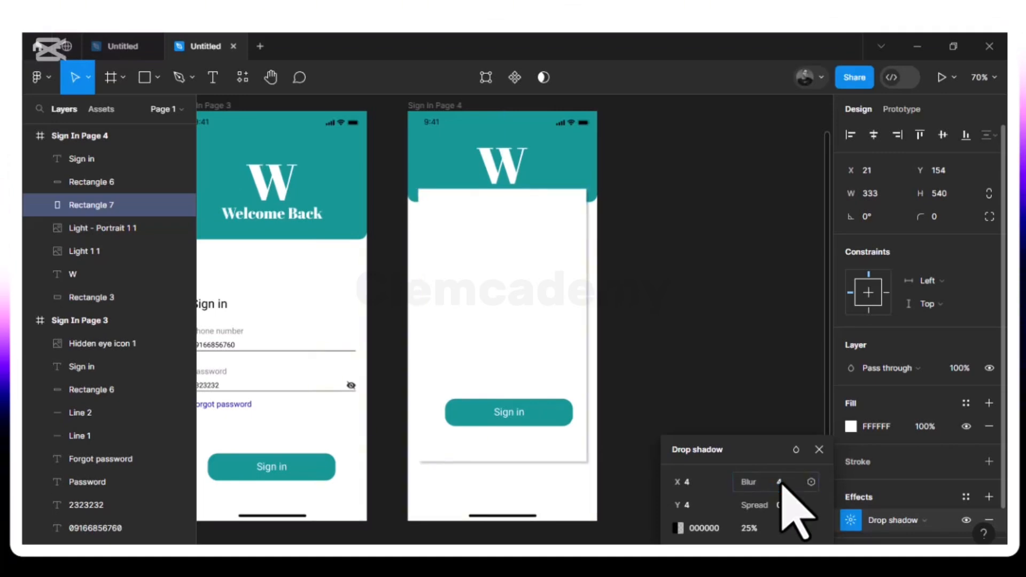
click(719, 309)
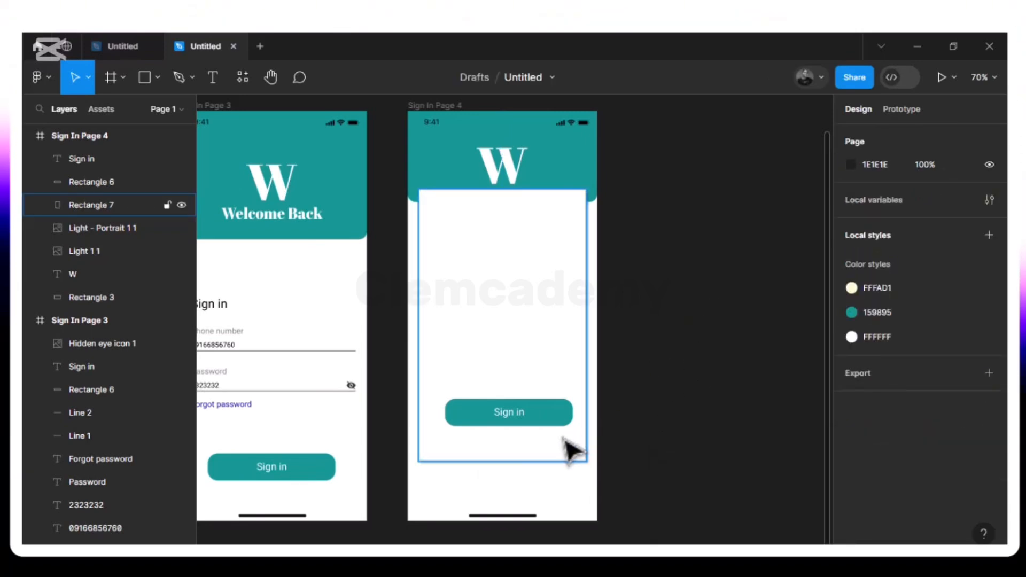
- Give the white card a corner radius of 10, after trying 20 and 15
click(570, 453)
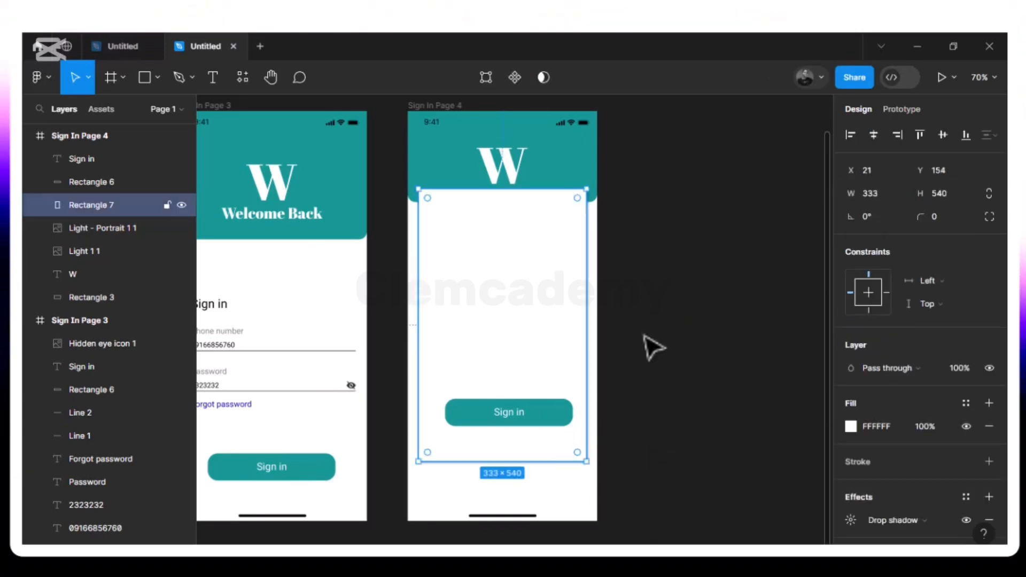
click(936, 216)
text(20)
key(Return)
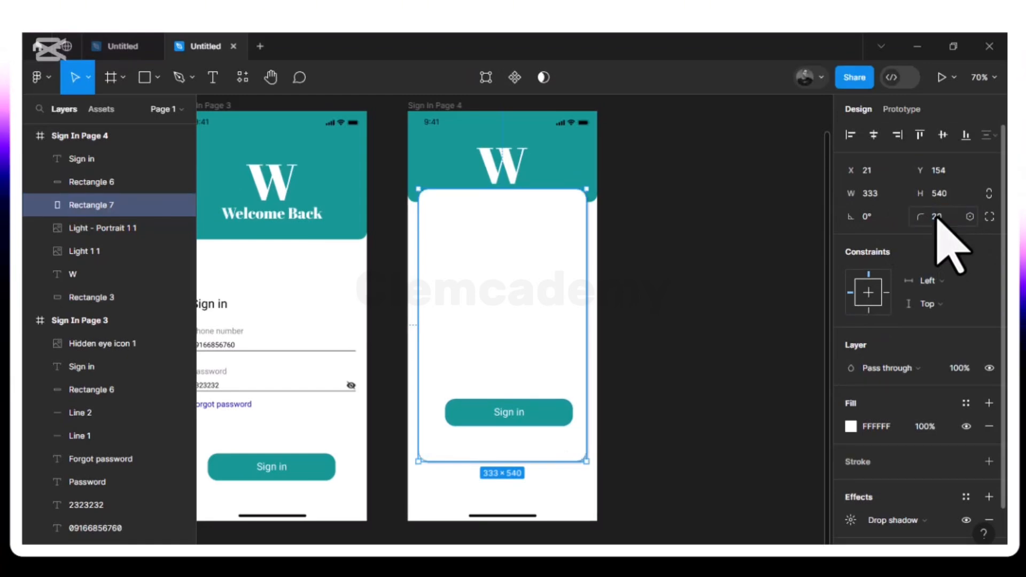
text(15)
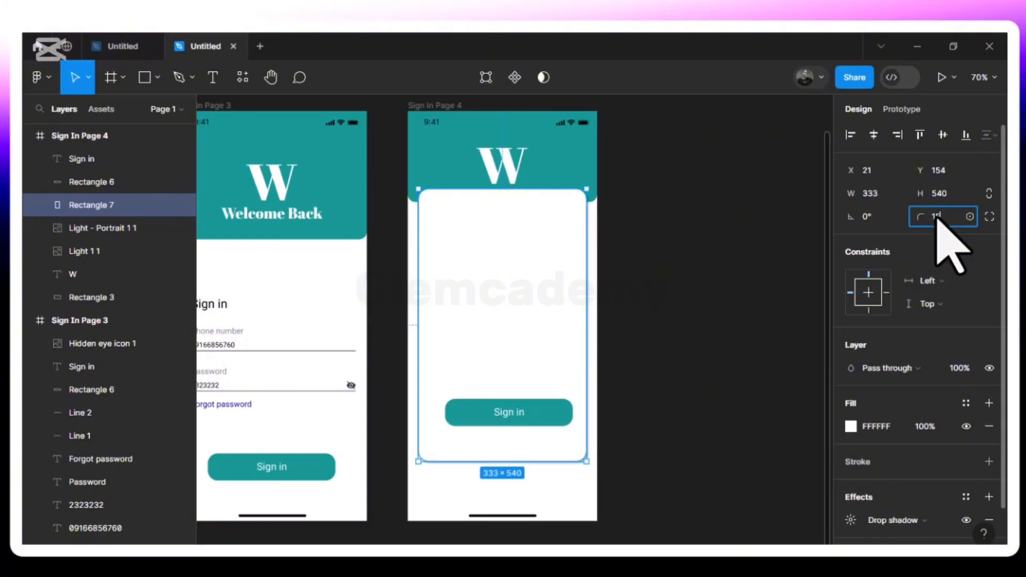
key(Return)
click(936, 216)
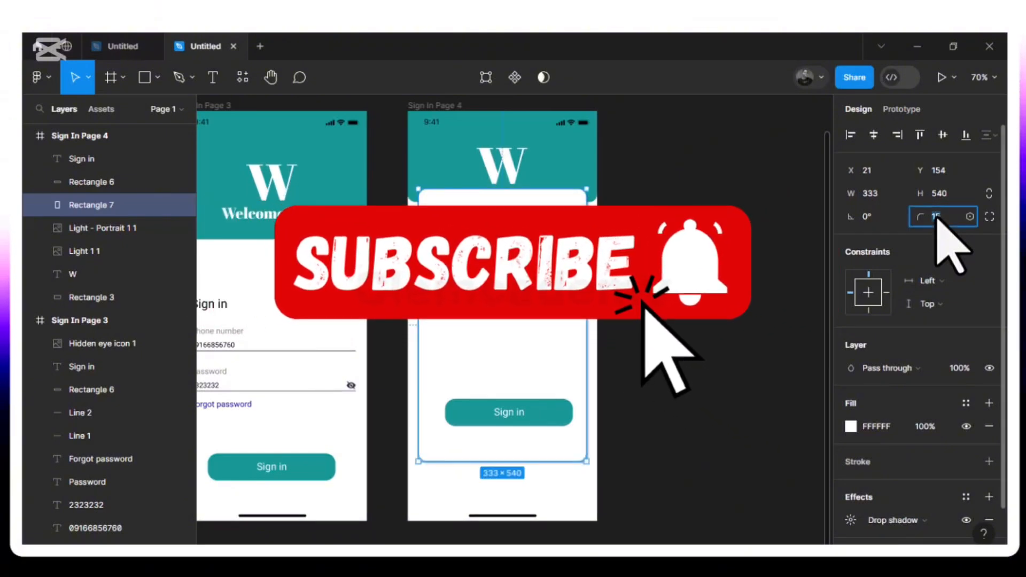
text(10)
key(Return)
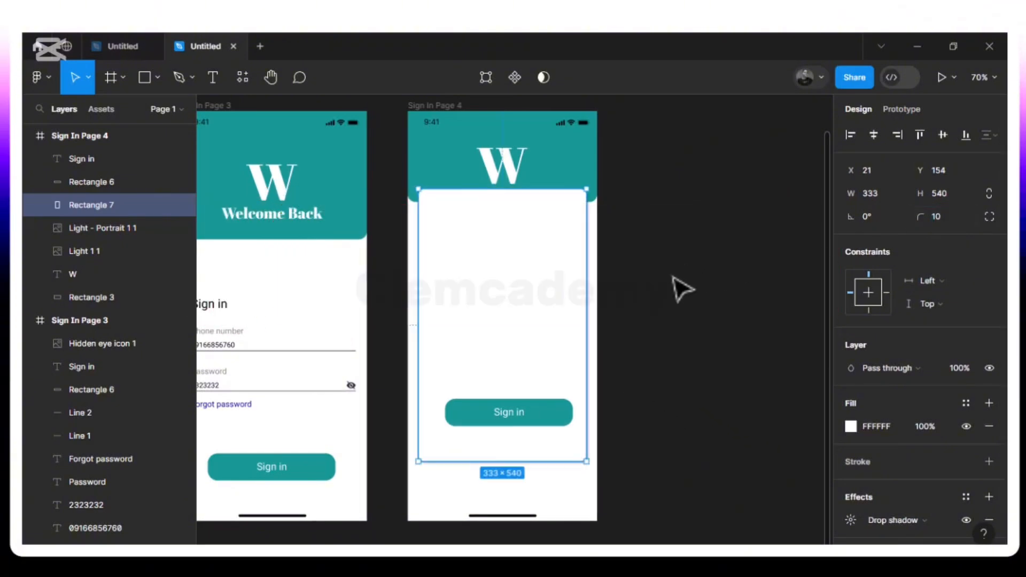
click(633, 303)
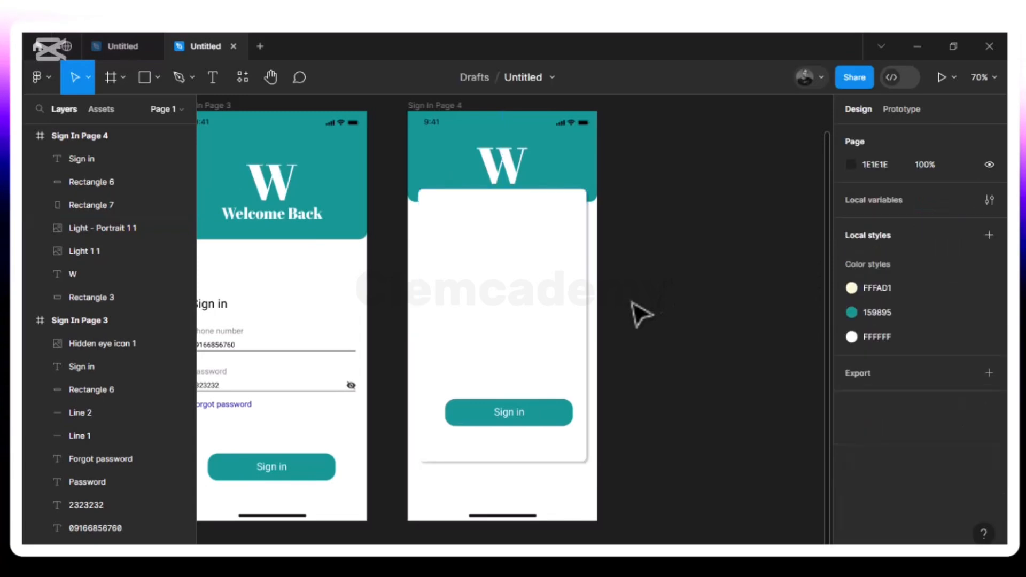
click(584, 466)
click(687, 367)
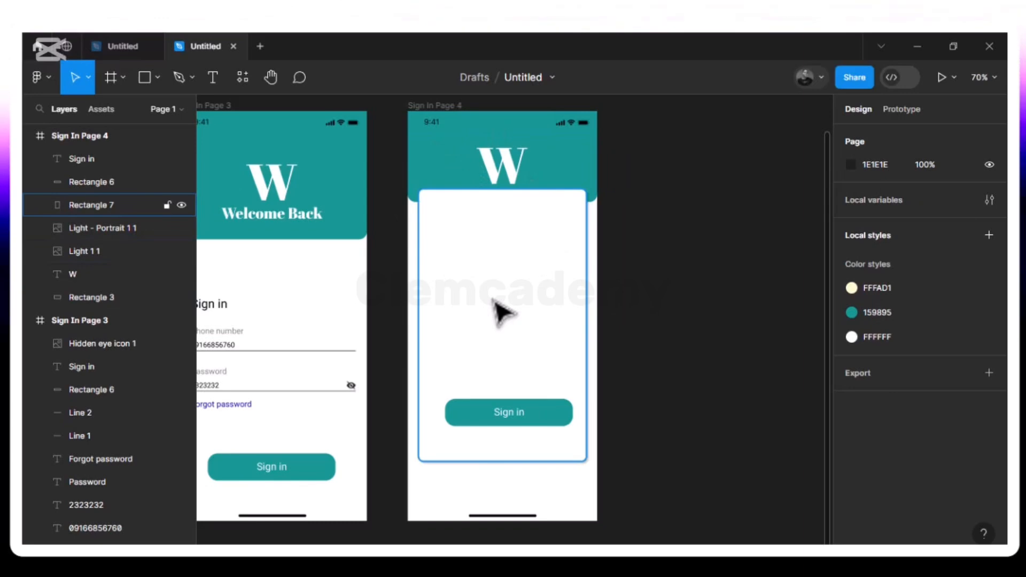
- Copy the Sign in heading from Sign In Page 3 onto Page 4's card
click(213, 305)
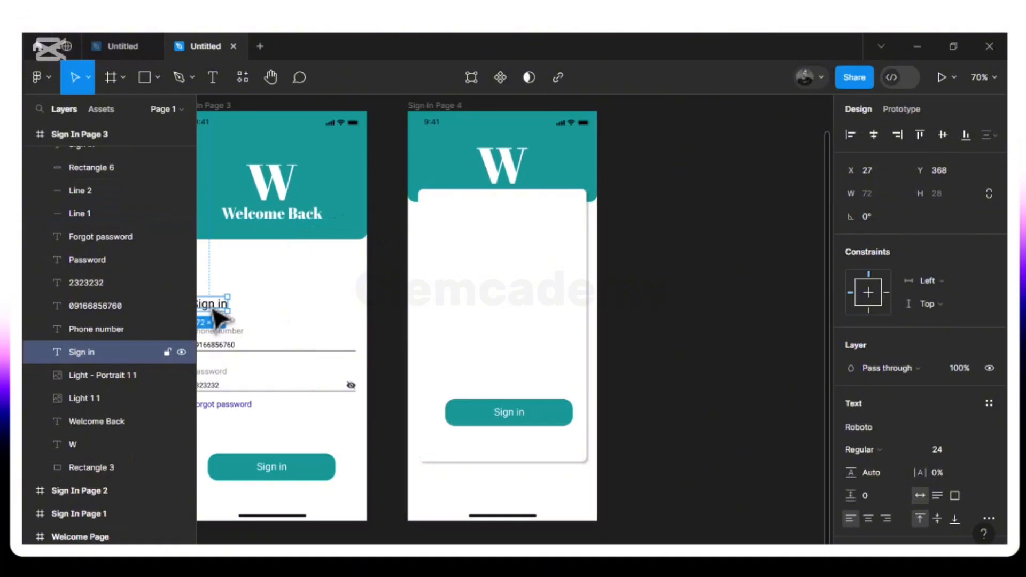
scroll(219, 319, left, 2)
key(ctrl+d)
drag(244, 314, 491, 239)
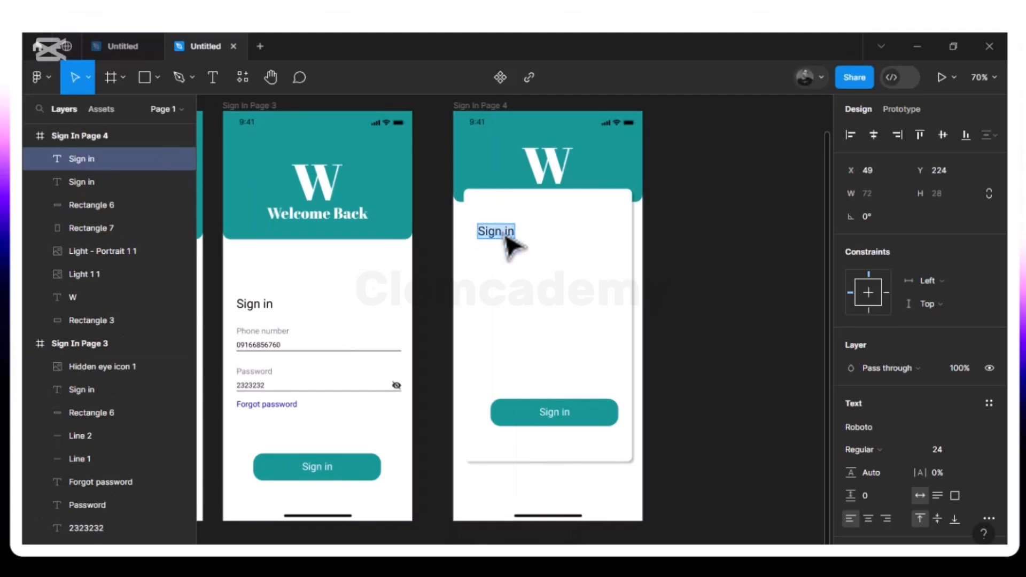
key(Tab)
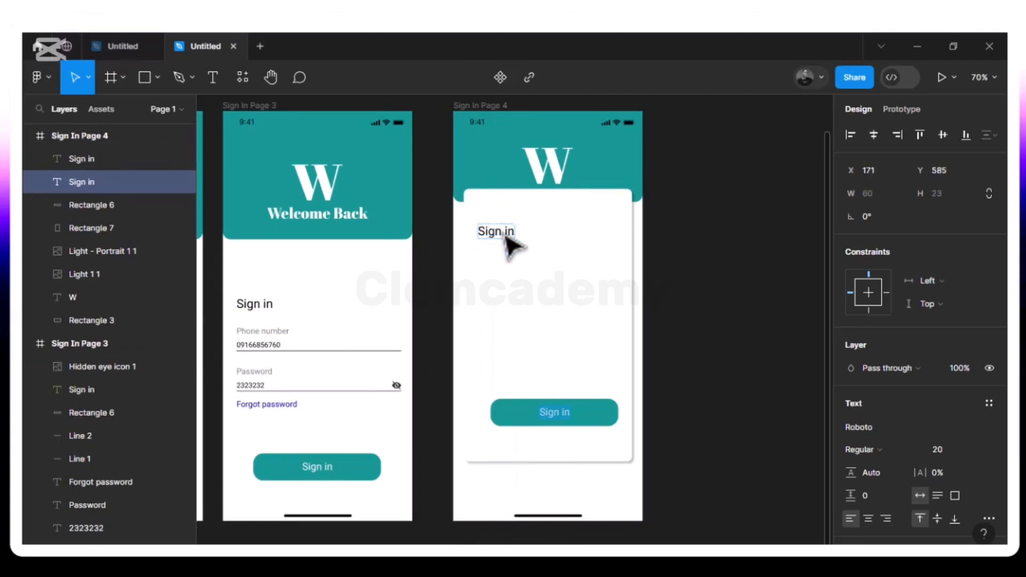
key(Escape)
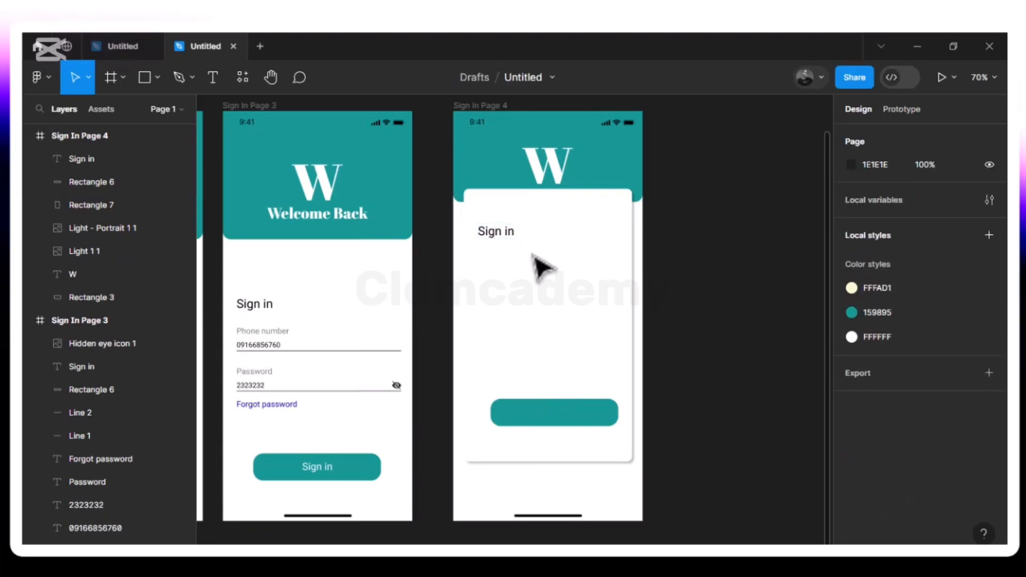
key(ctrl+z)
key(ctrl+z)
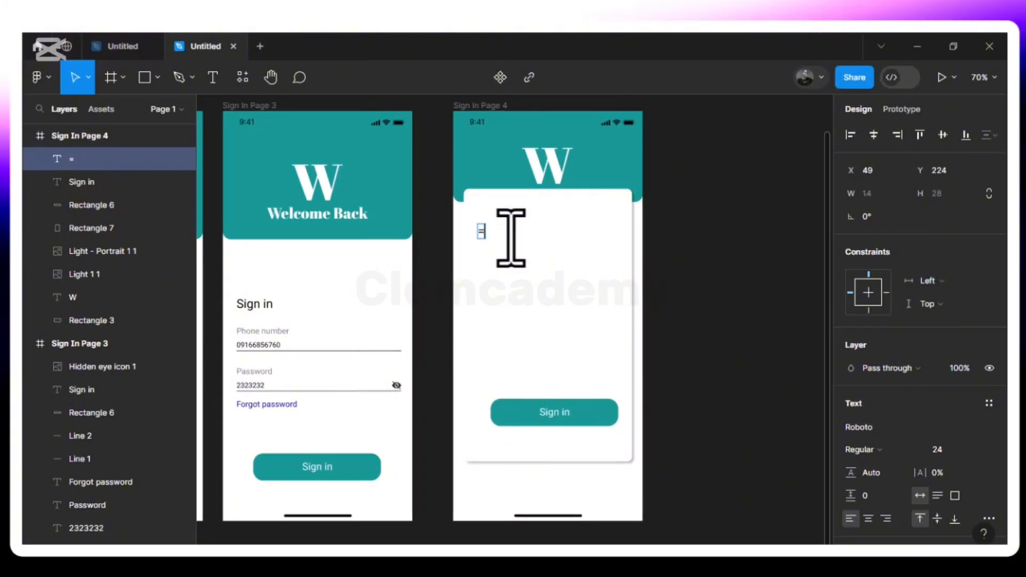
- Retype the copied text as +234 at font size 20, then duplicate it
key(BackSpace)
text(+)
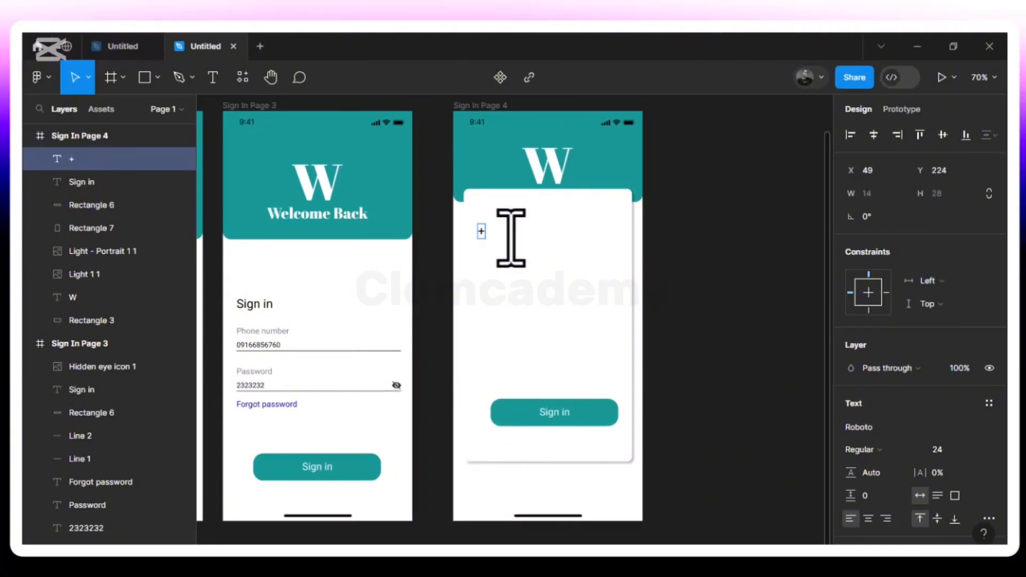
text(234)
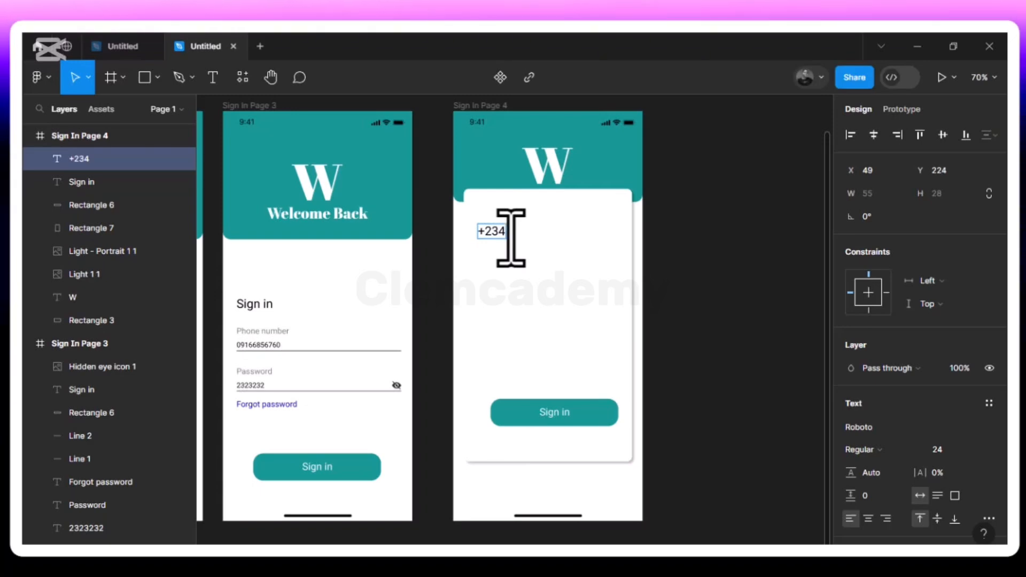
key(Escape)
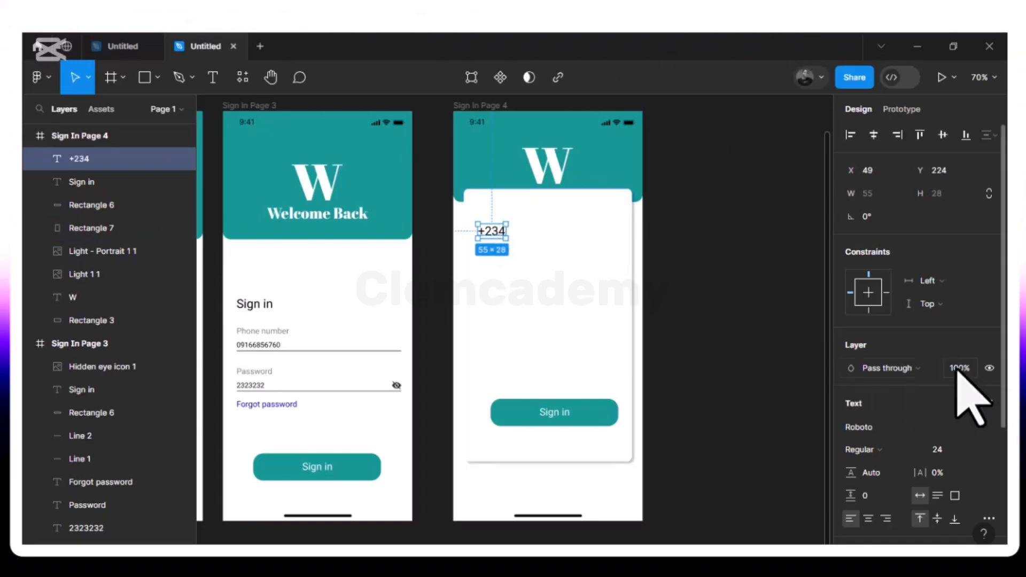
click(975, 450)
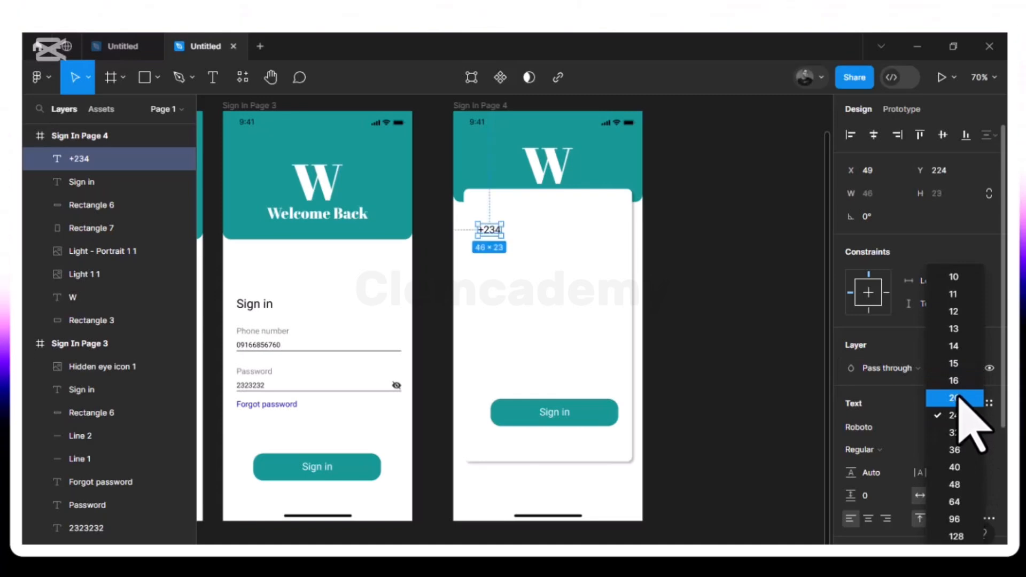
click(958, 397)
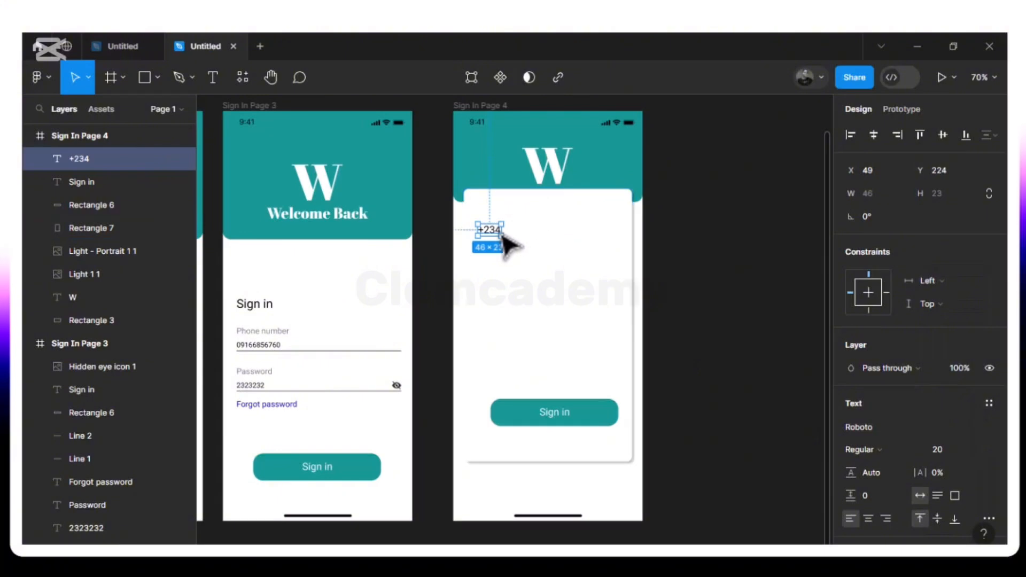
key(ctrl+d)
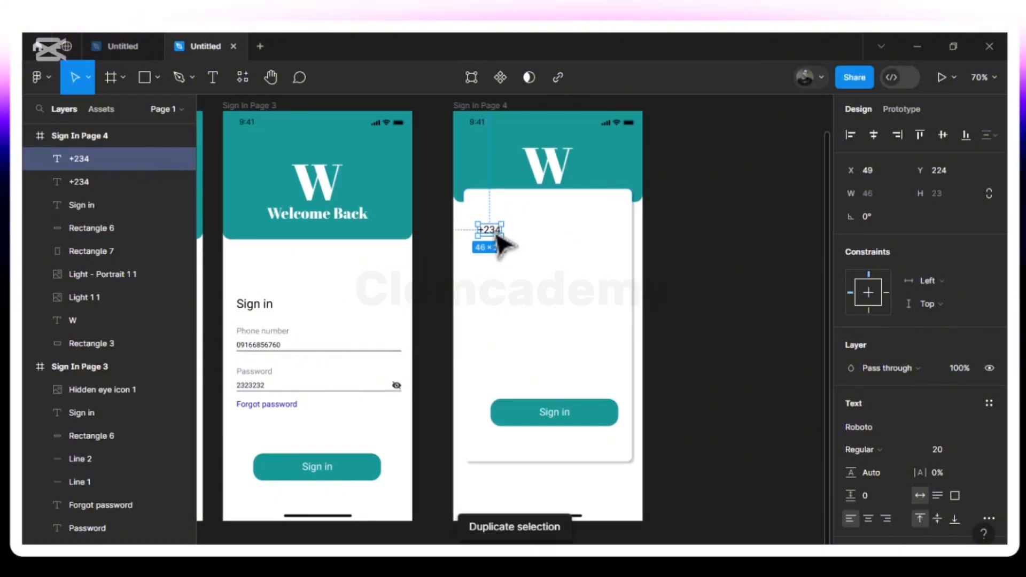
- Move the copy to the right of +234 and retype it as Enter Number
drag(500, 243, 541, 237)
text(Enter)
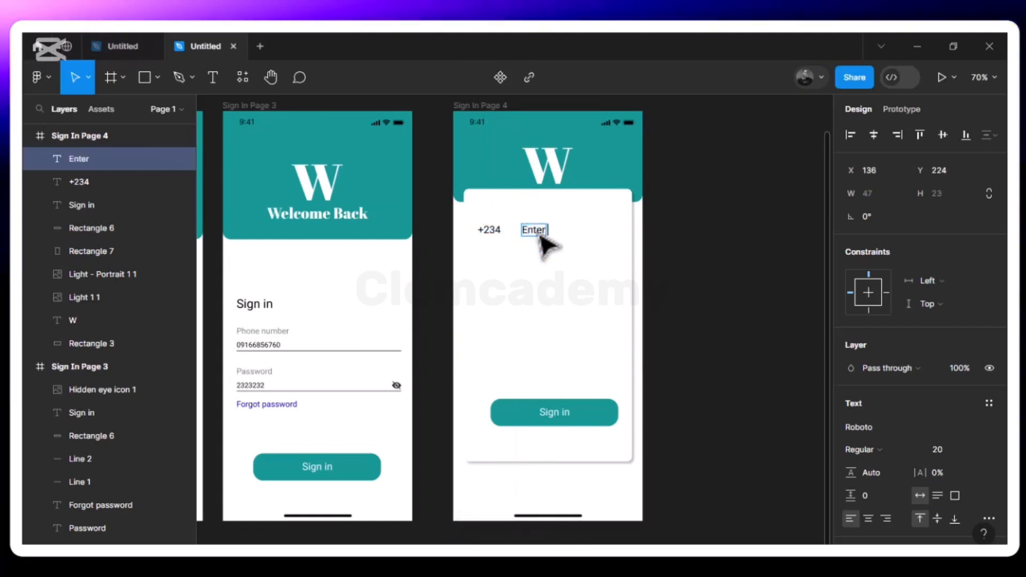
text( N)
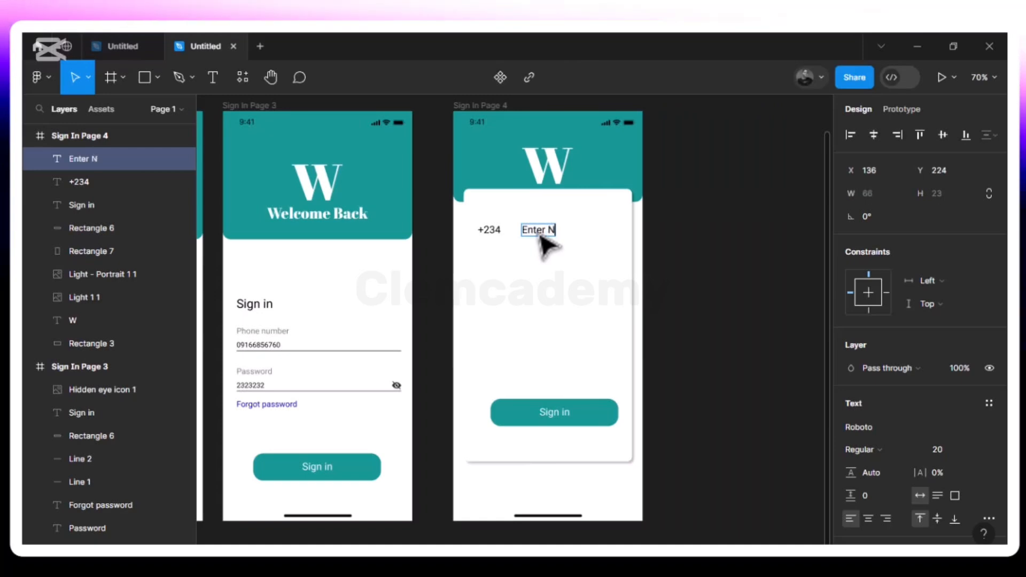
text(umber)
key(Escape)
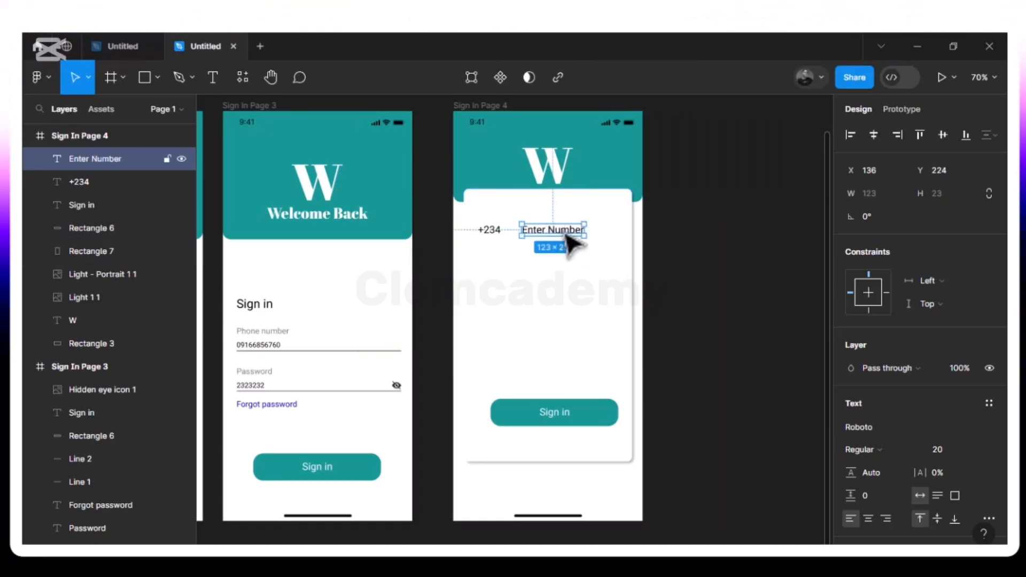
drag(562, 237, 559, 236)
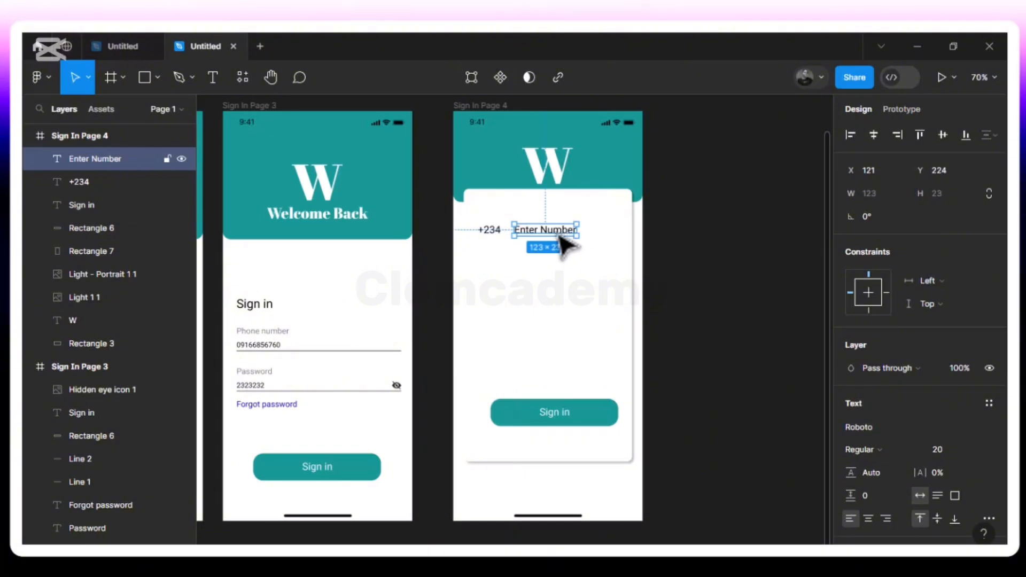
- Duplicate Enter Number, place it to the right and retype it as Get Code
key(ctrl+d)
drag(559, 235, 616, 236)
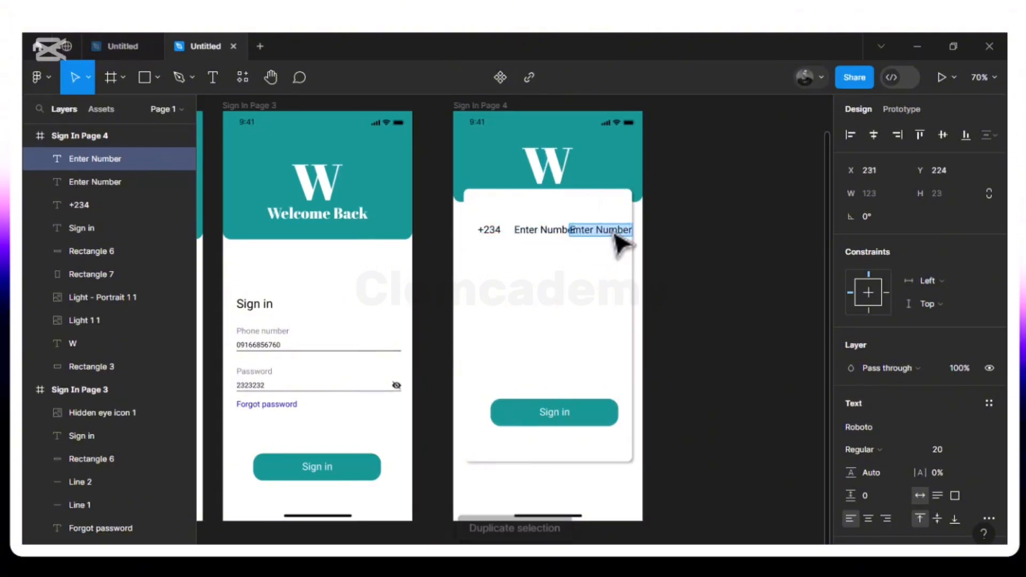
text(Get Code)
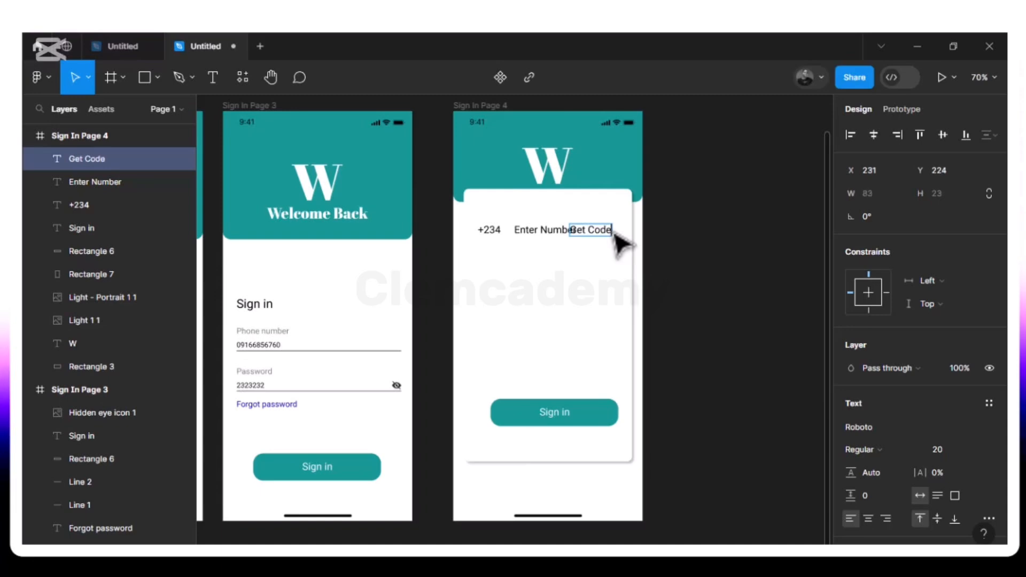
key(Escape)
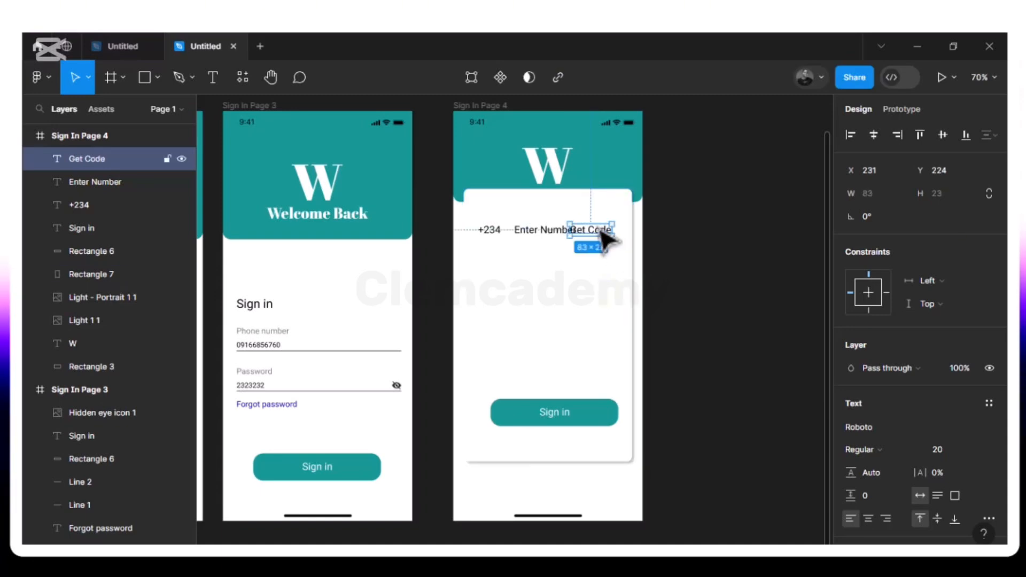
- Set the Get Code label to font size 16 and move it right beside Enter Number
click(975, 451)
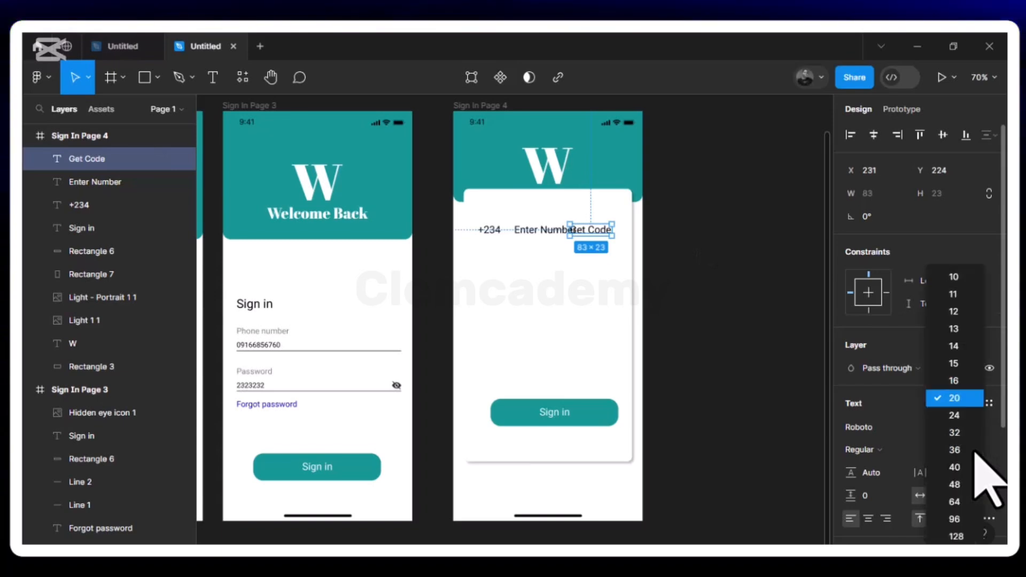
click(955, 380)
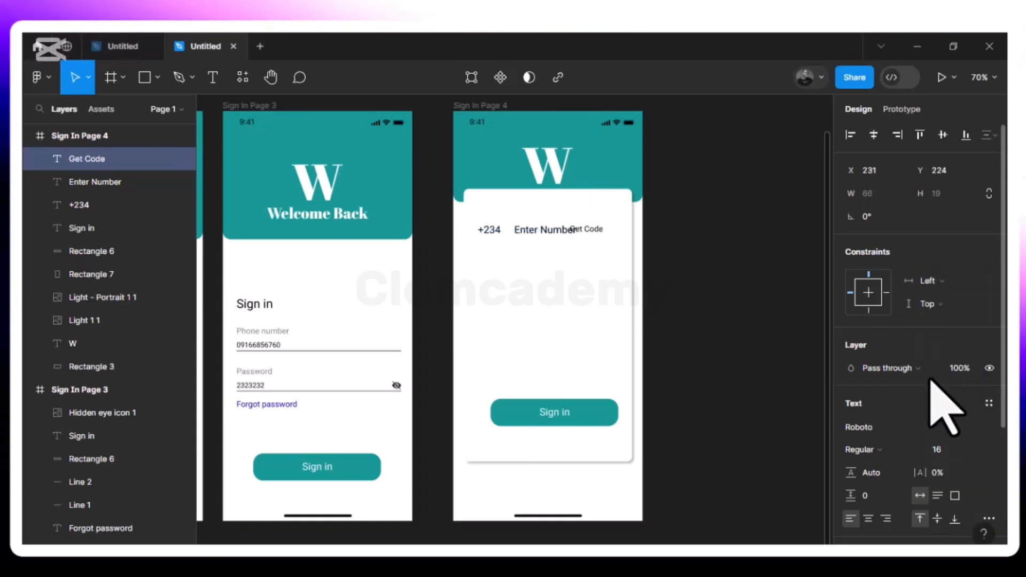
drag(595, 235, 613, 237)
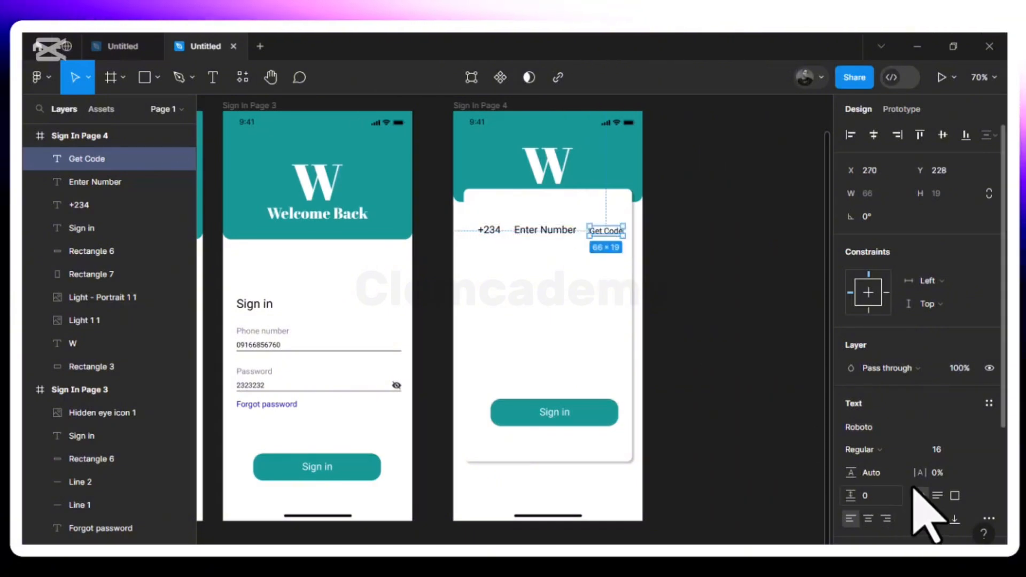
- Give the Get Code text a red FF0000 fill
scroll(871, 529, down, 4)
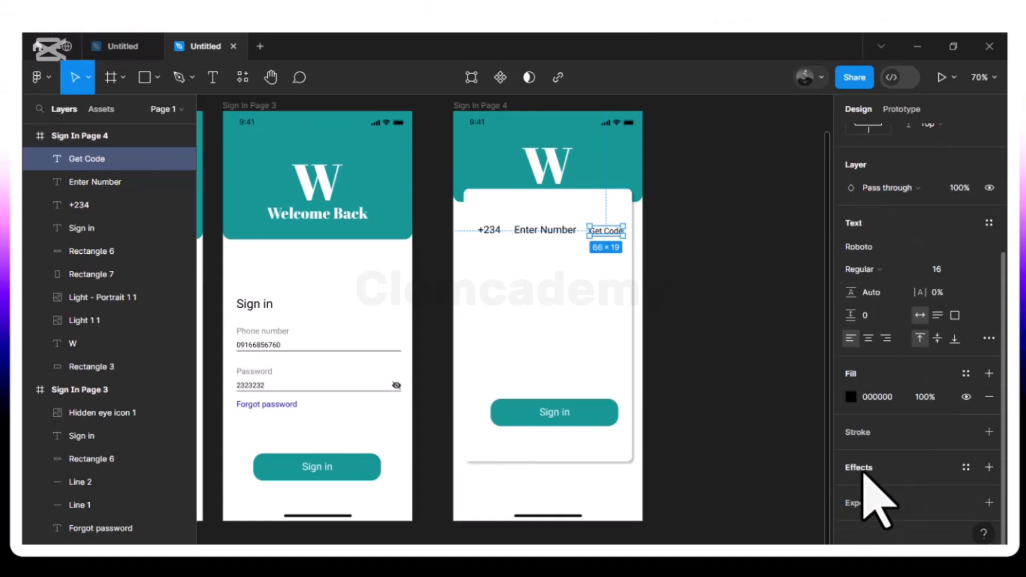
click(850, 397)
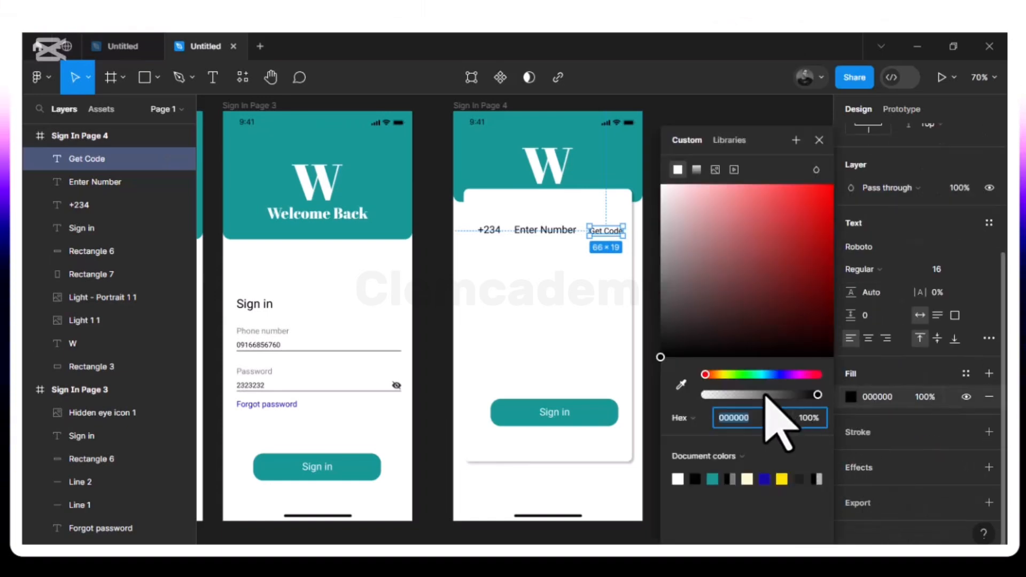
click(821, 185)
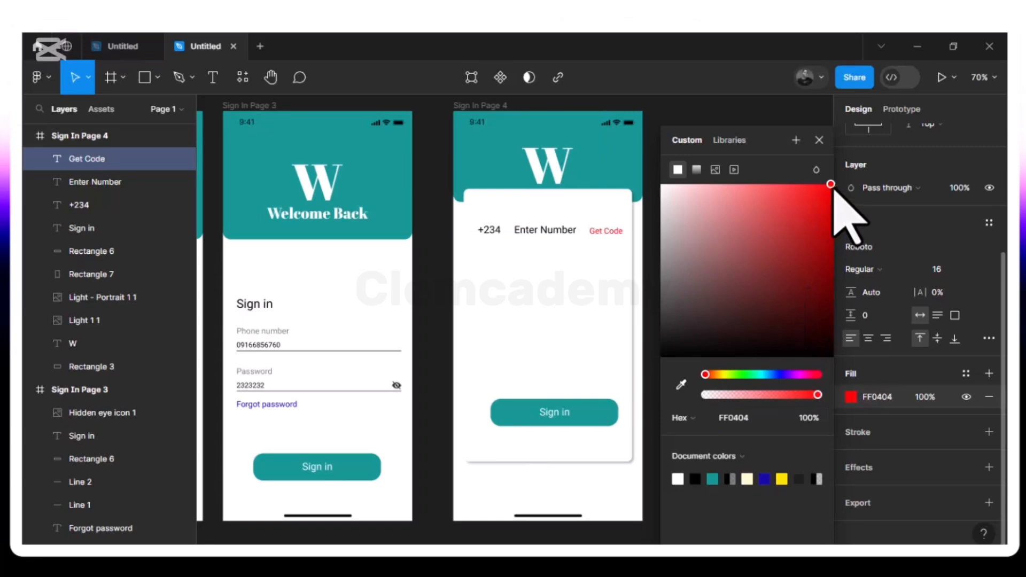
click(818, 141)
click(539, 233)
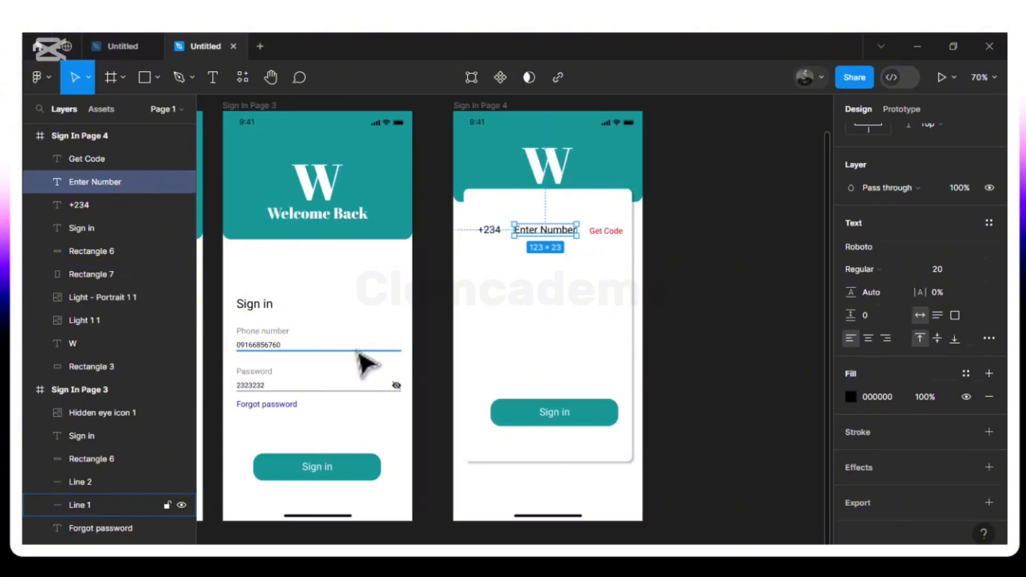
- Copy the underline under Enter Number, straighten it to 0° and shorten it to end before Get Code
click(357, 351)
drag(358, 354, 561, 249)
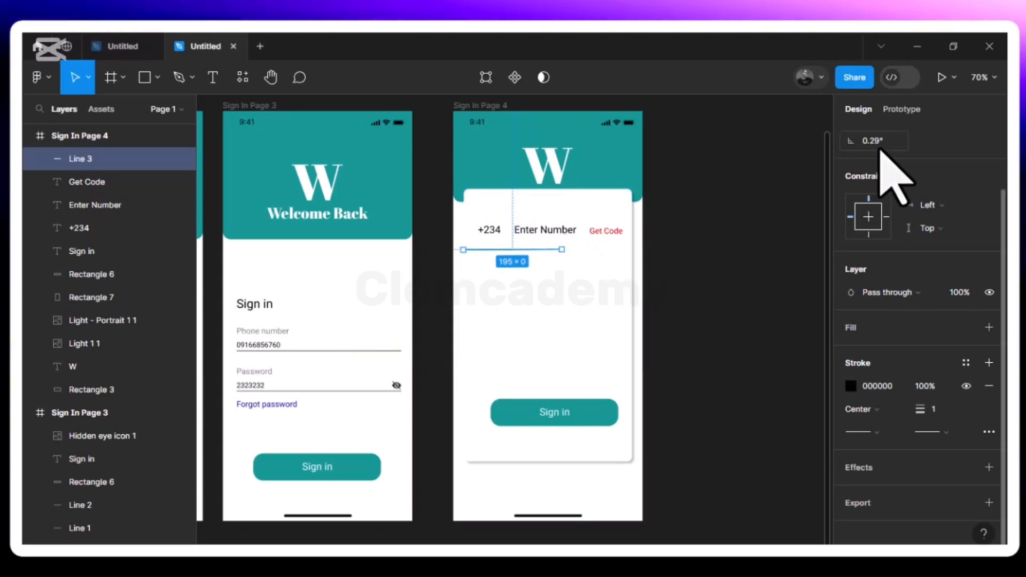
click(880, 144)
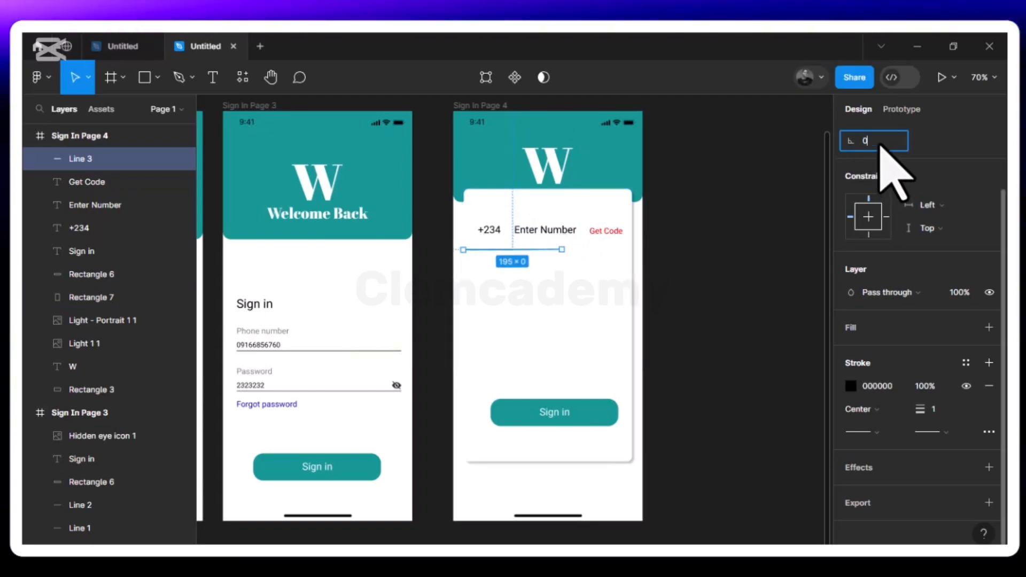
key(Return)
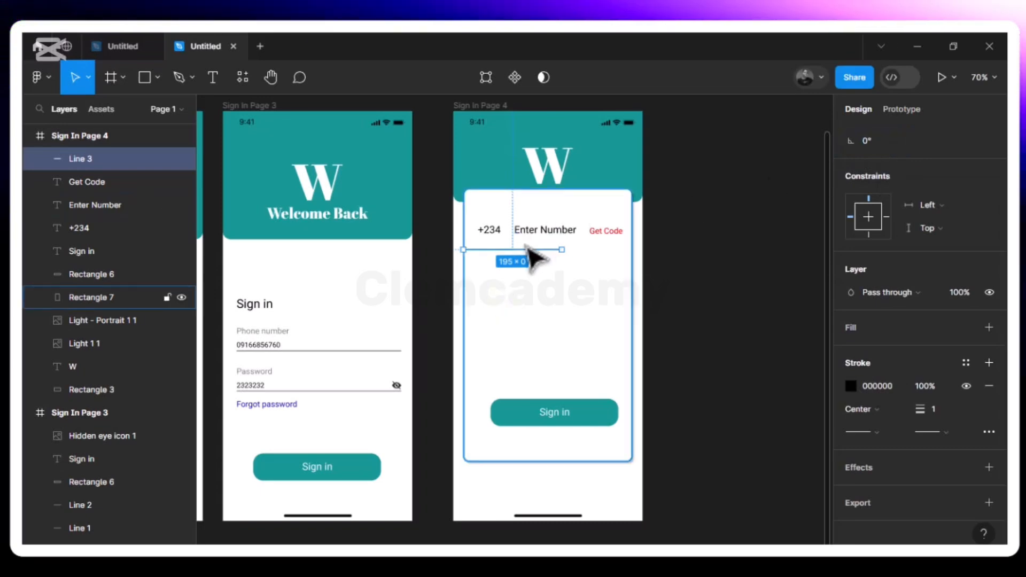
drag(537, 249, 564, 244)
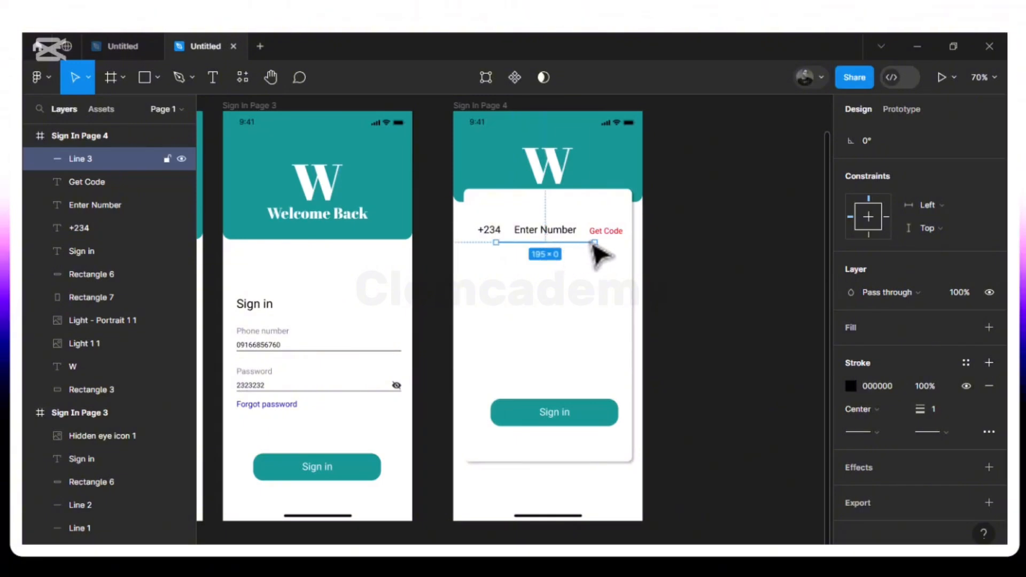
drag(588, 240, 584, 243)
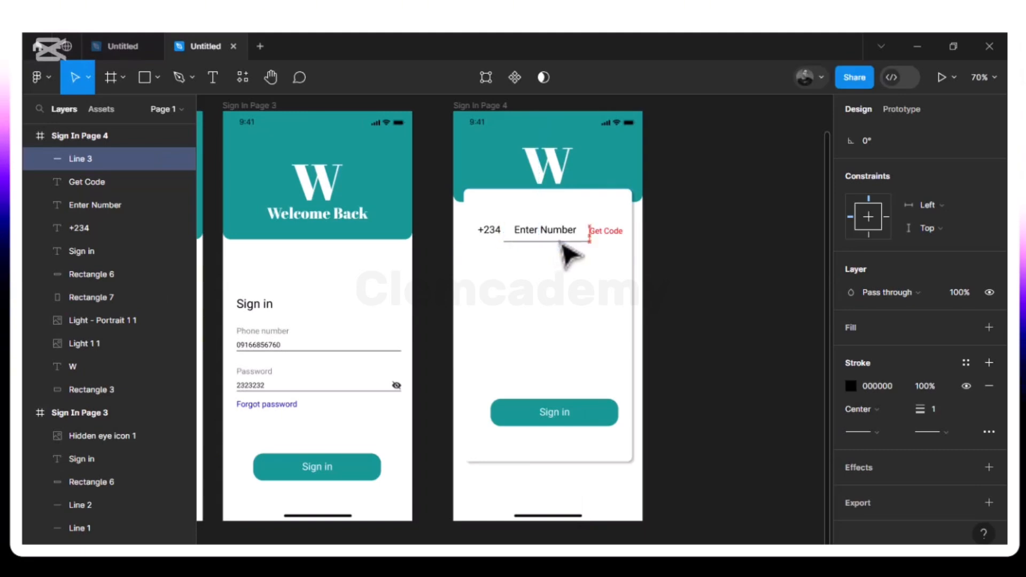
- Nudge Enter Number and Line 3 so the underline sits just beneath the text
click(549, 239)
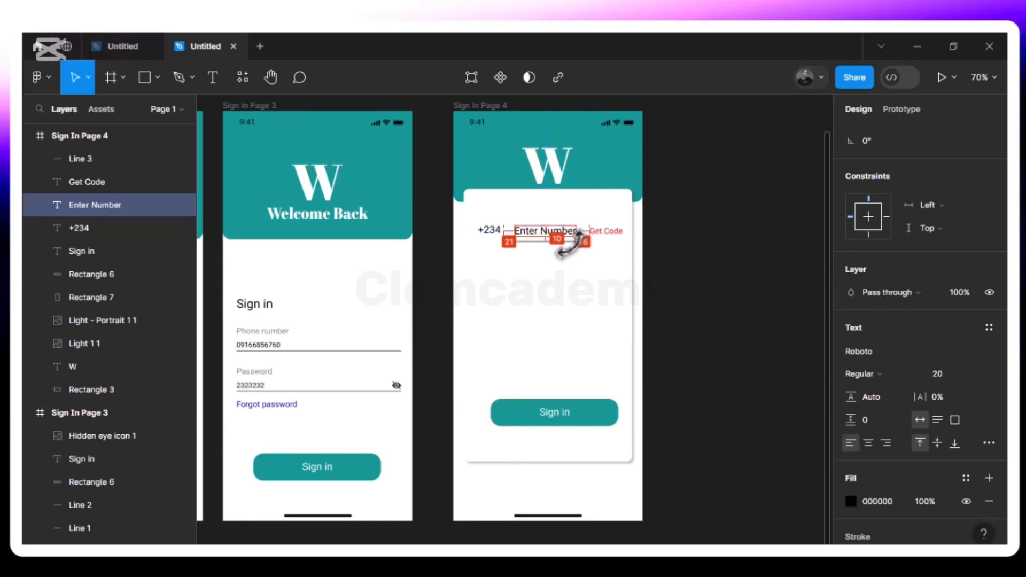
key(Down)
key(Down)
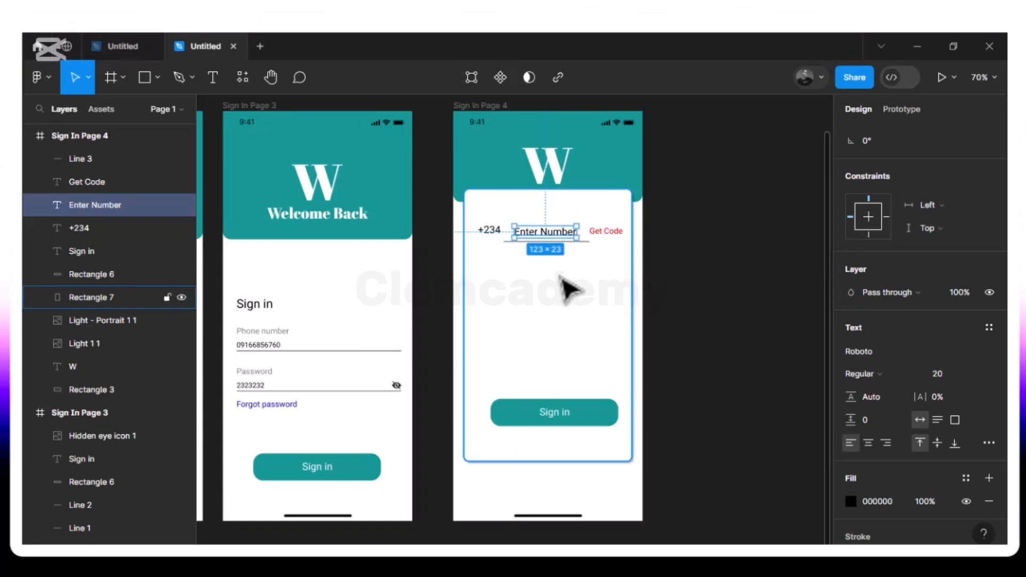
key(Up)
key(Up)
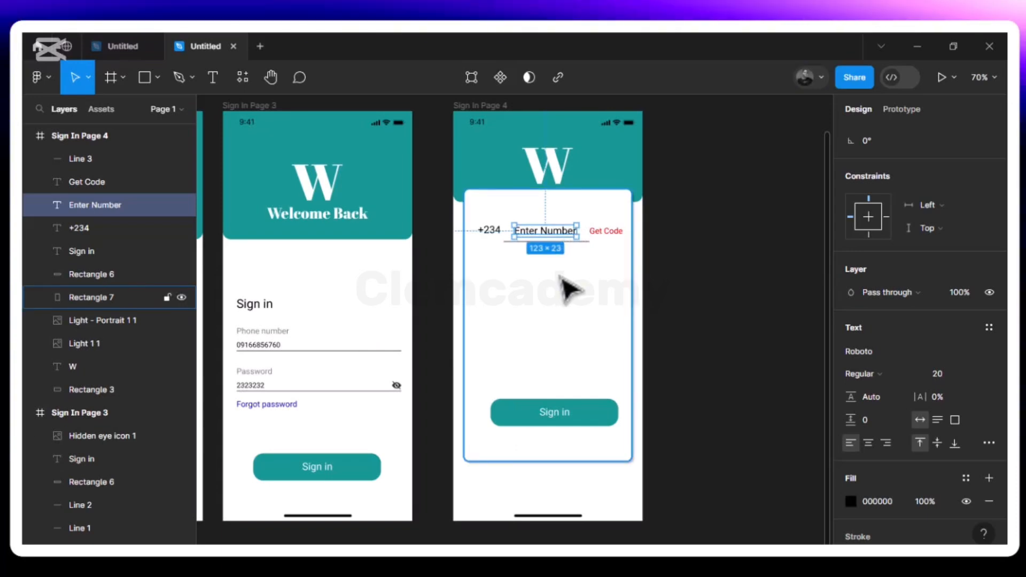
key(Up)
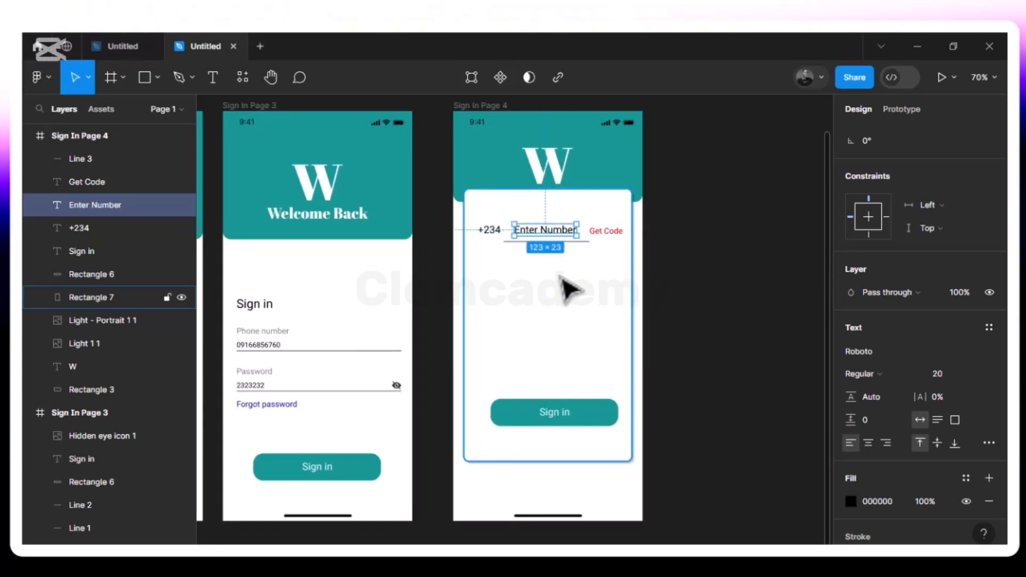
click(590, 242)
key(Up)
key(Up)
key(Up)
key(Up)
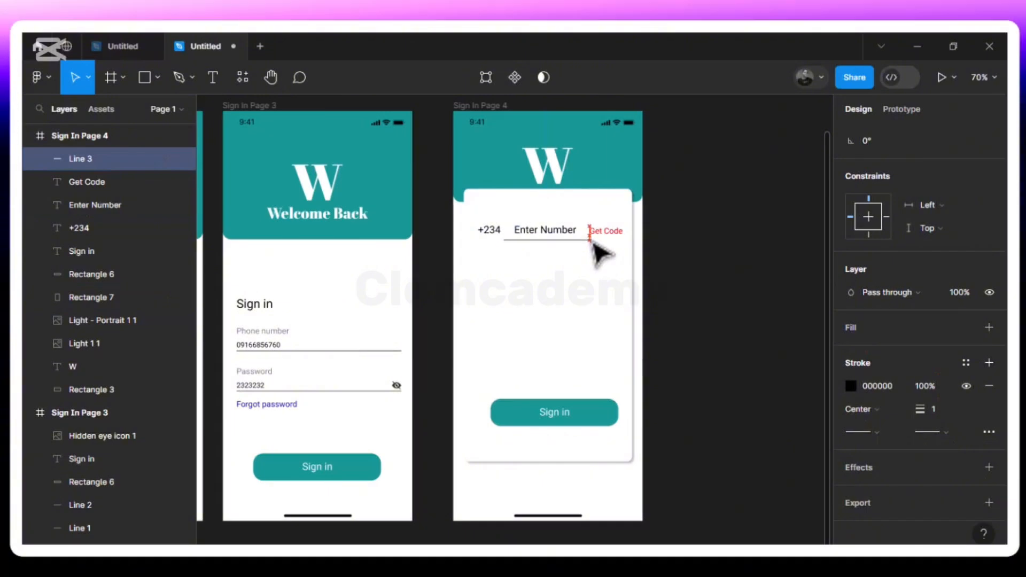
key(alt)
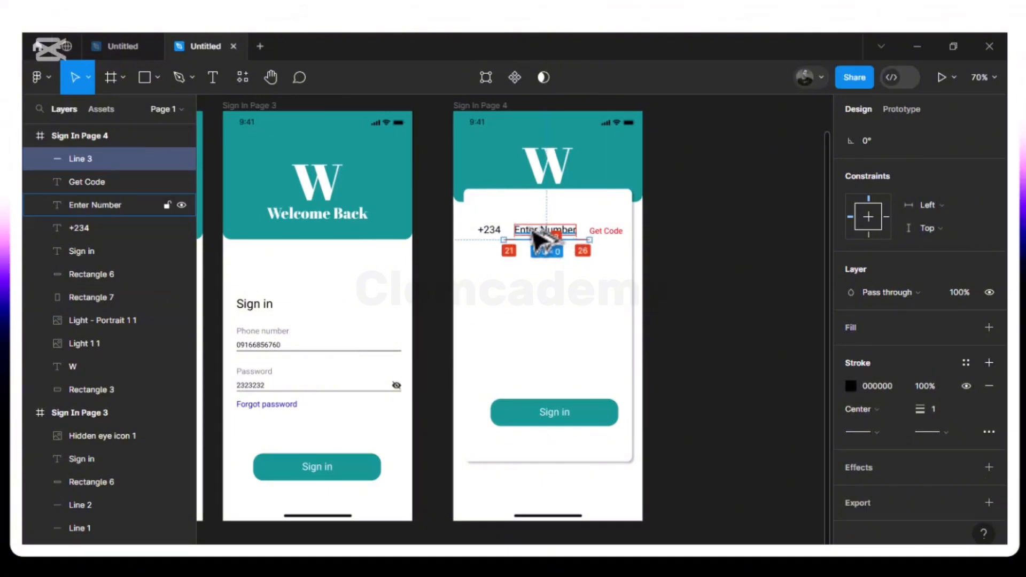
click(572, 308)
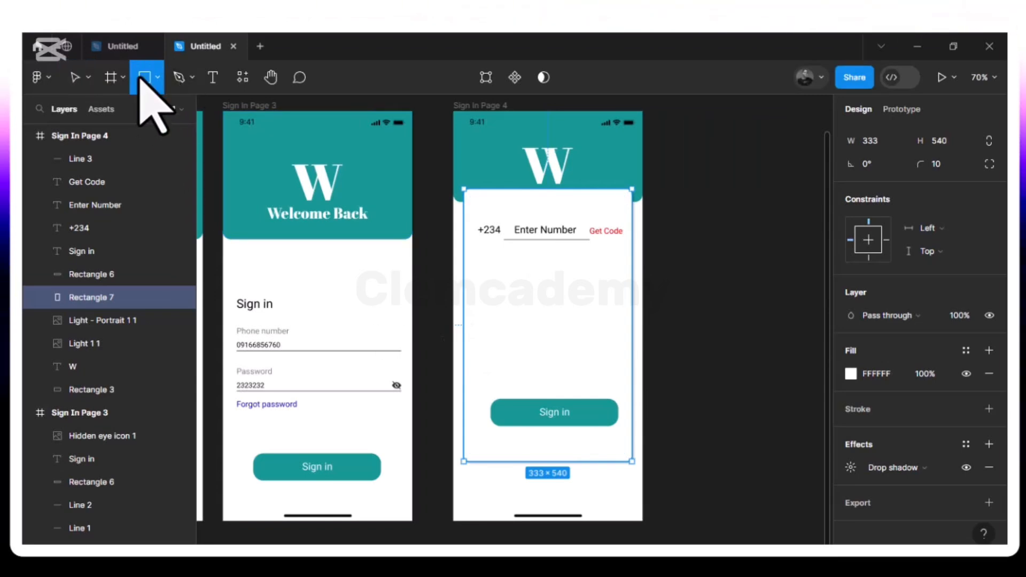
- Draw a grey rectangle below +234 and set its width to 56 to make a 56×56 square
drag(475, 283, 504, 309)
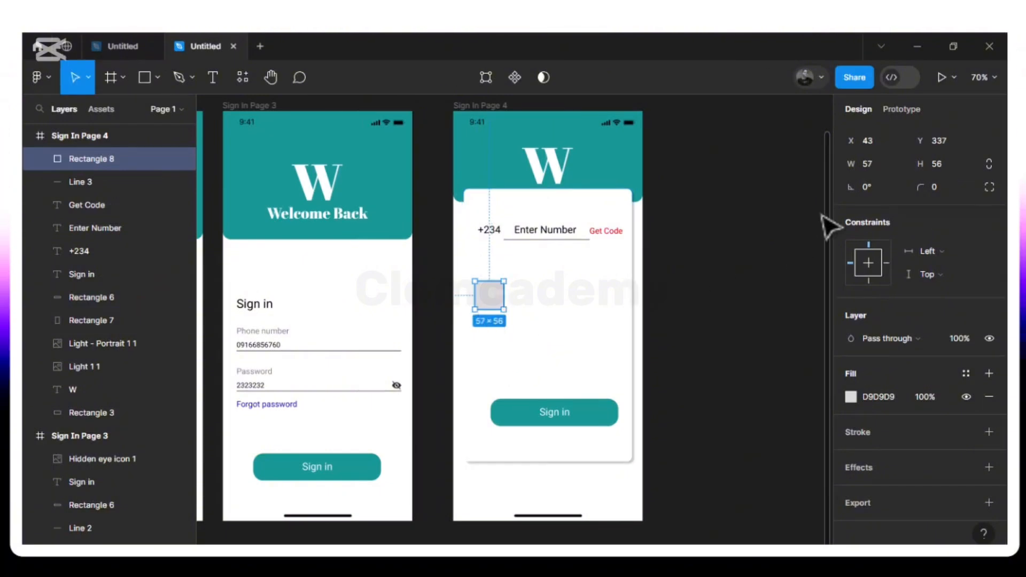
click(868, 164)
text(56)
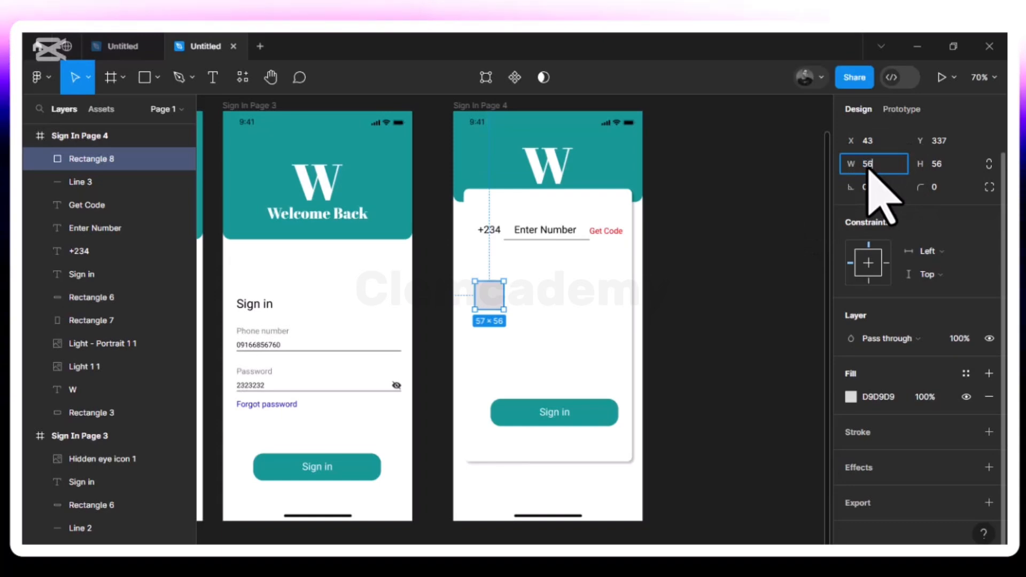
key(Return)
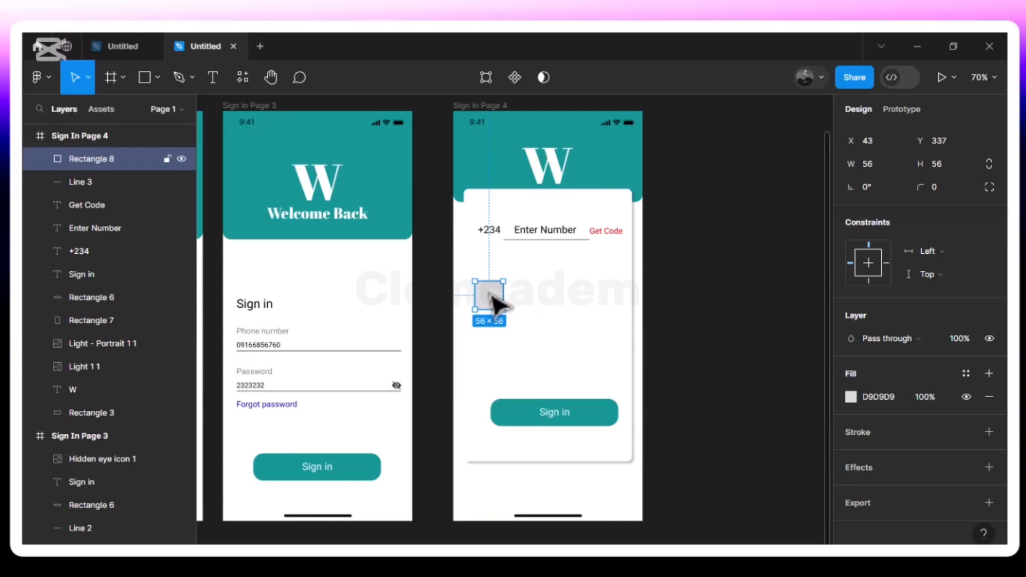
- Shift the square toward +234's left edge, undoing two accidental card moves
key(Left)
key(Left)
key(Left)
key(Left)
key(Left)
key(Left)
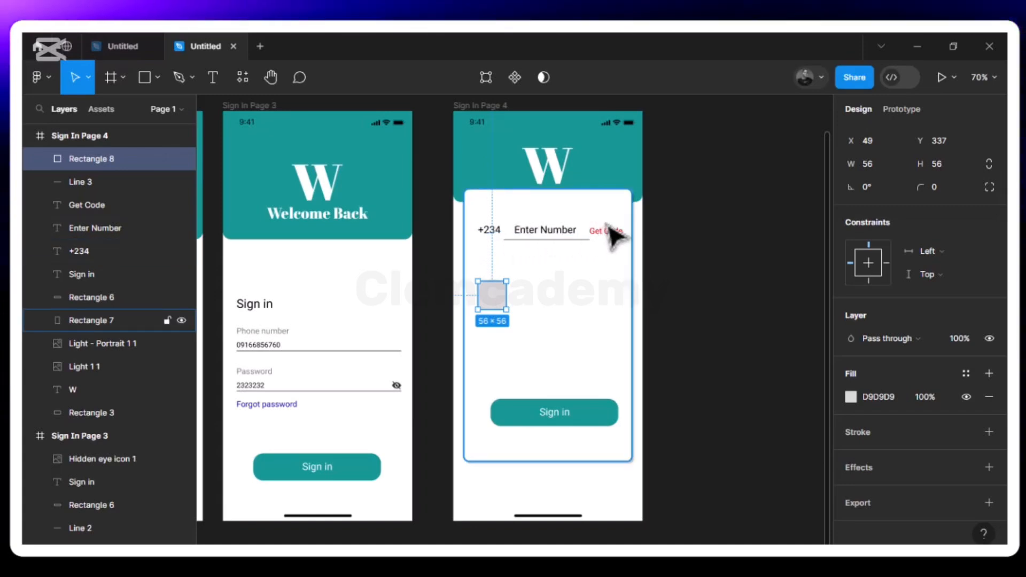
click(485, 234)
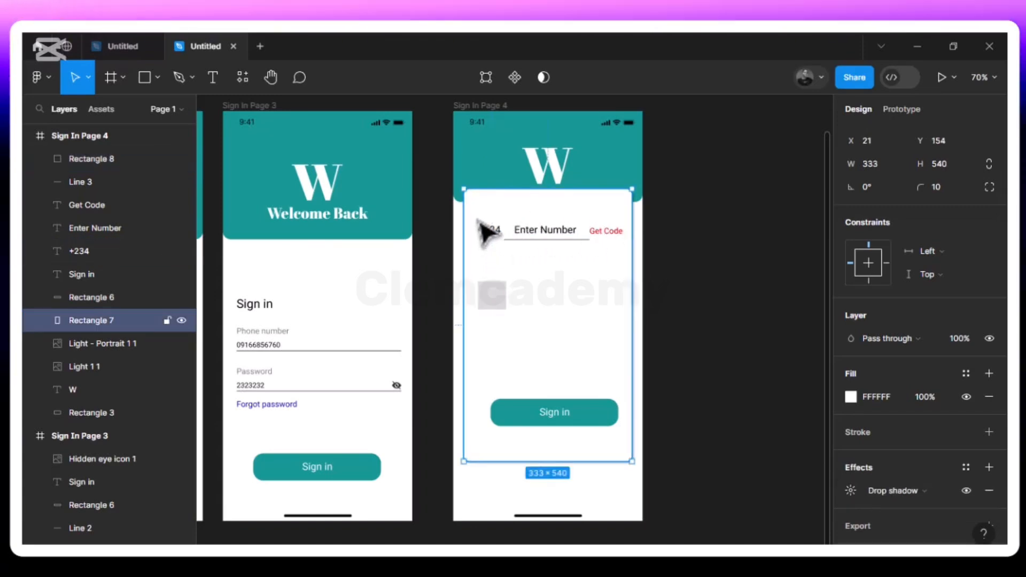
key(ctrl+z)
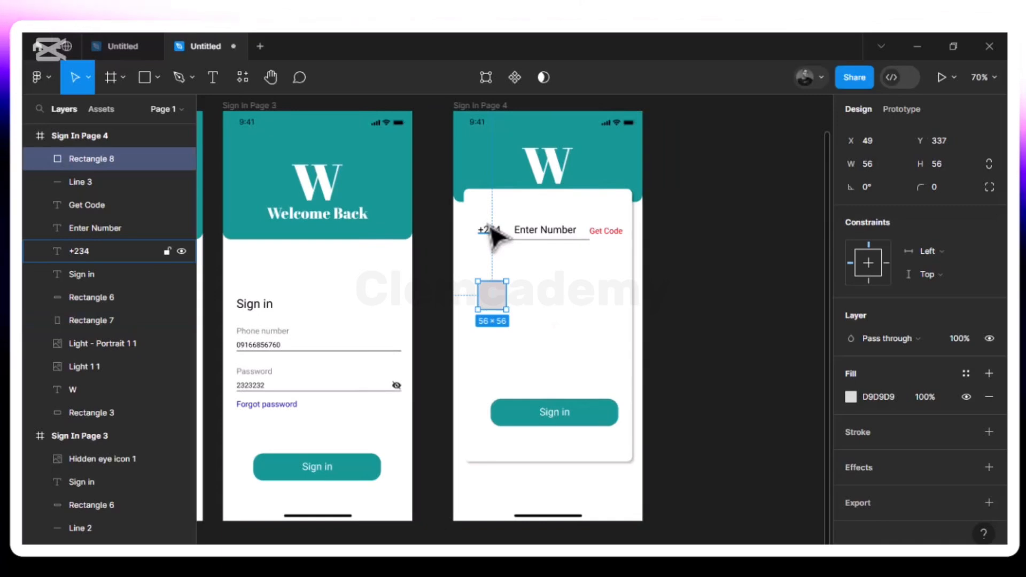
shift+click(490, 233)
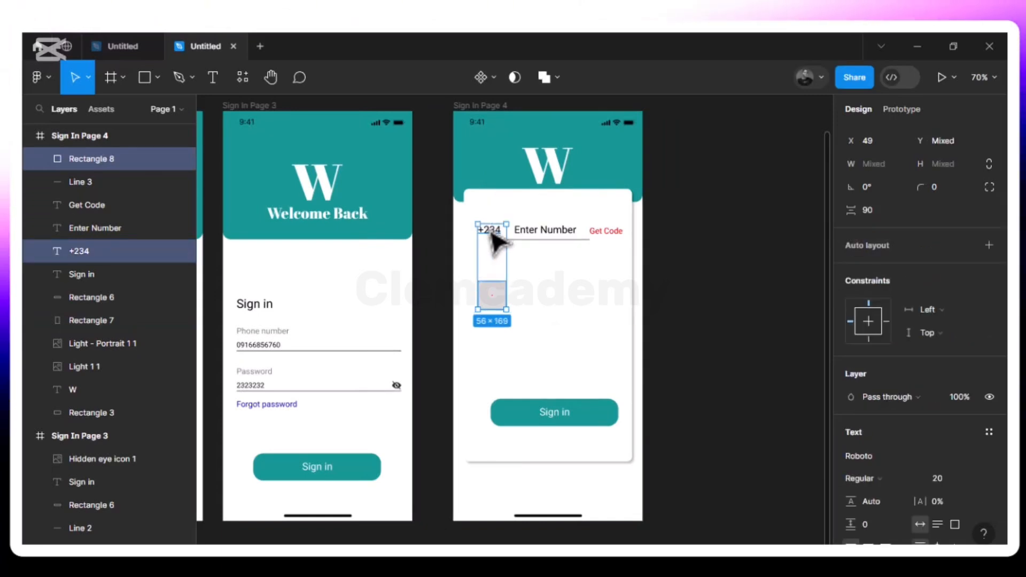
drag(532, 277, 489, 232)
key(ctrl+z)
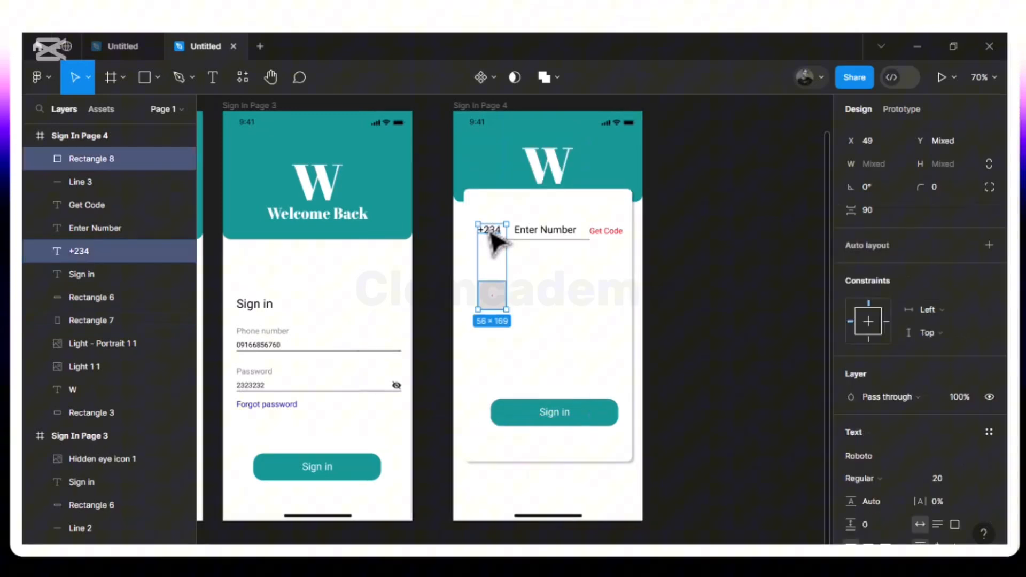
click(557, 257)
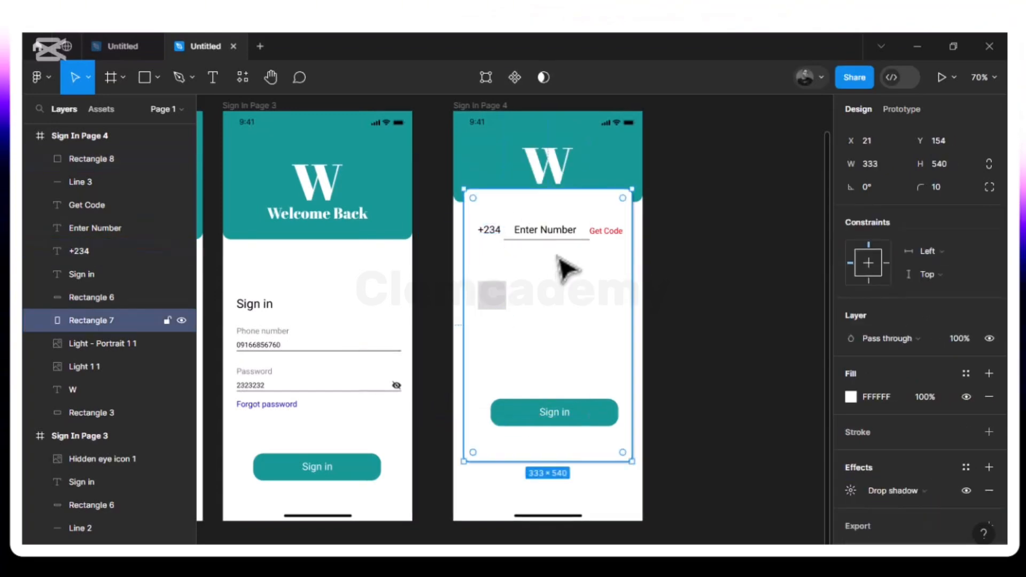
click(494, 235)
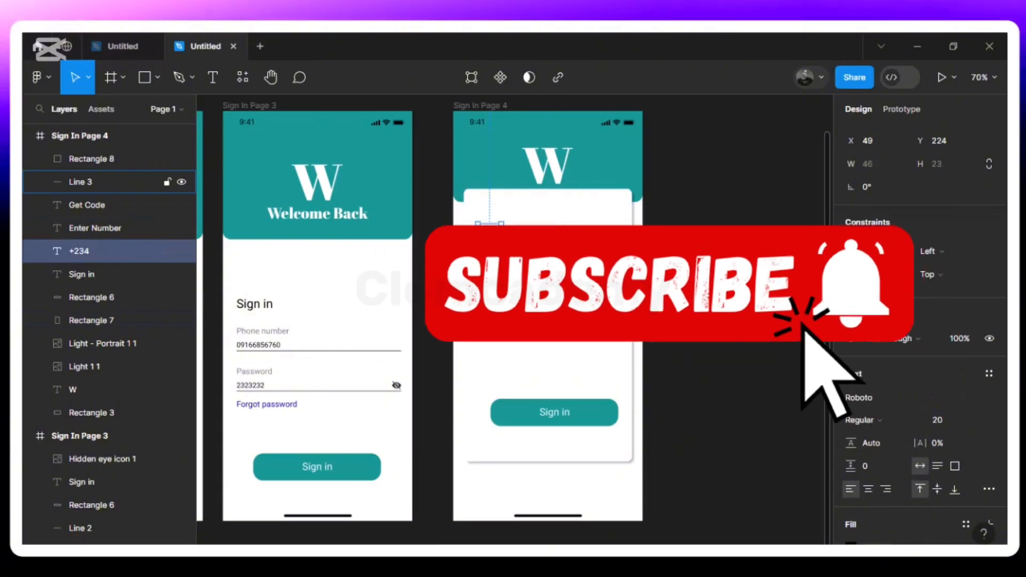
- Centre the +234, Line 3, Enter Number and Get Code row horizontally on the card
ctrl+click(107, 182)
ctrl+click(95, 228)
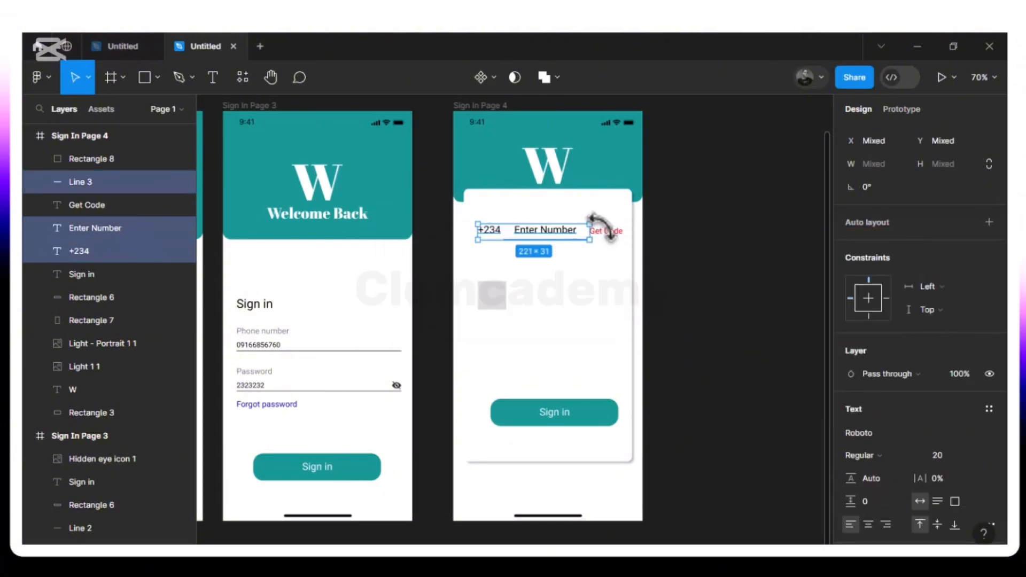
shift+click(606, 238)
key(alt)
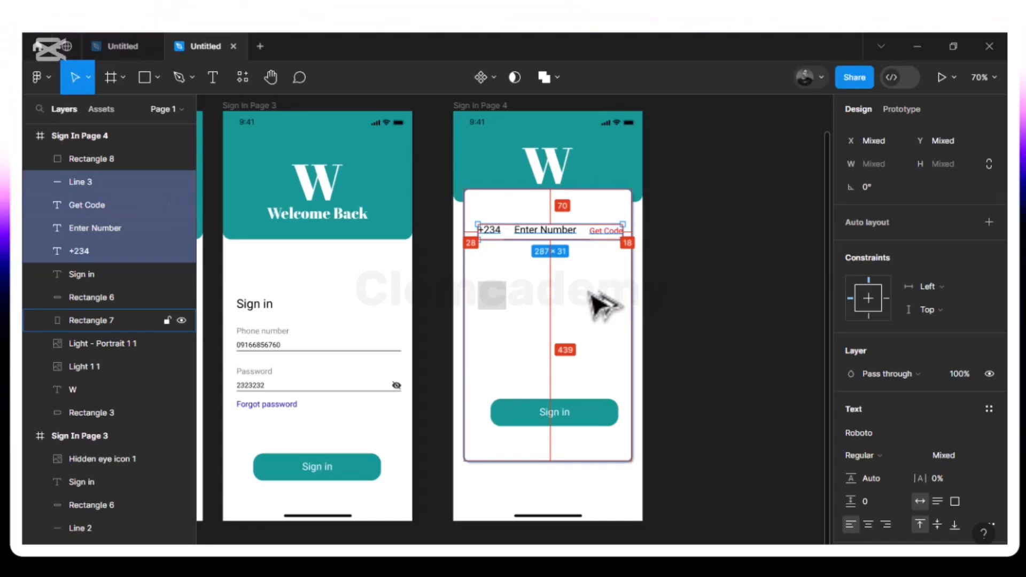
key(alt+h)
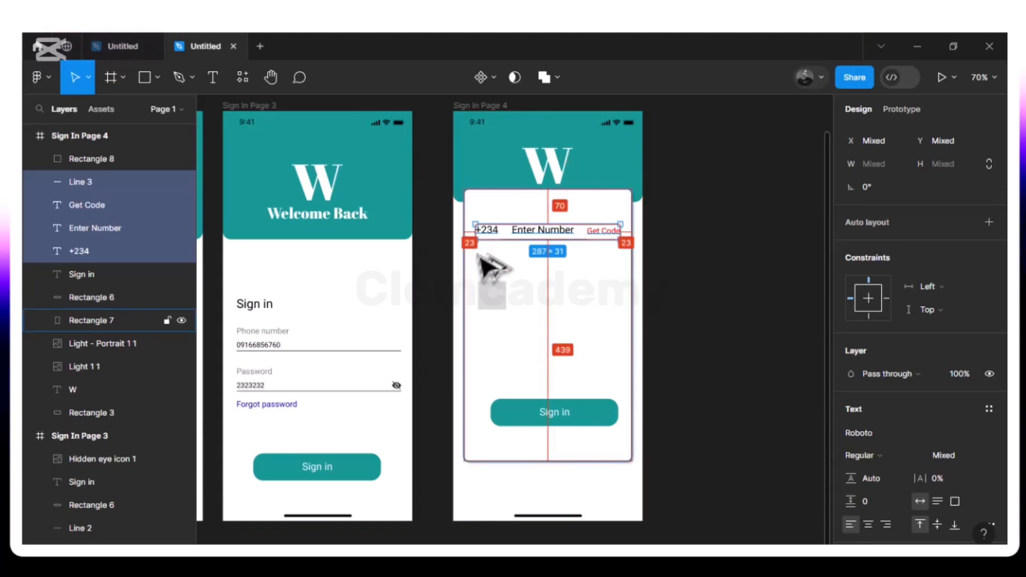
- Align the grey square at X 44 under +234 and duplicate it
click(502, 308)
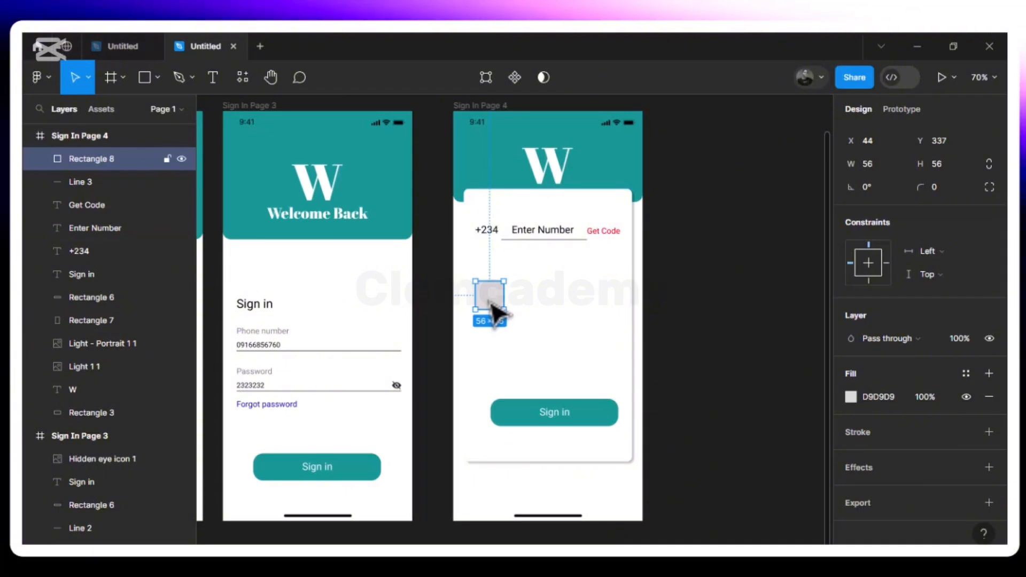
key(alt)
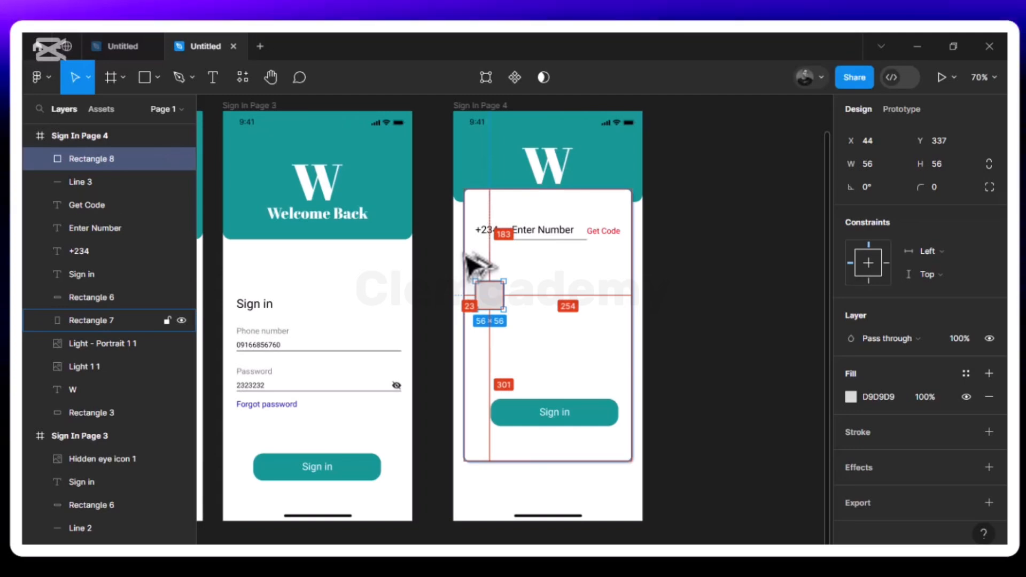
click(488, 230)
key(alt)
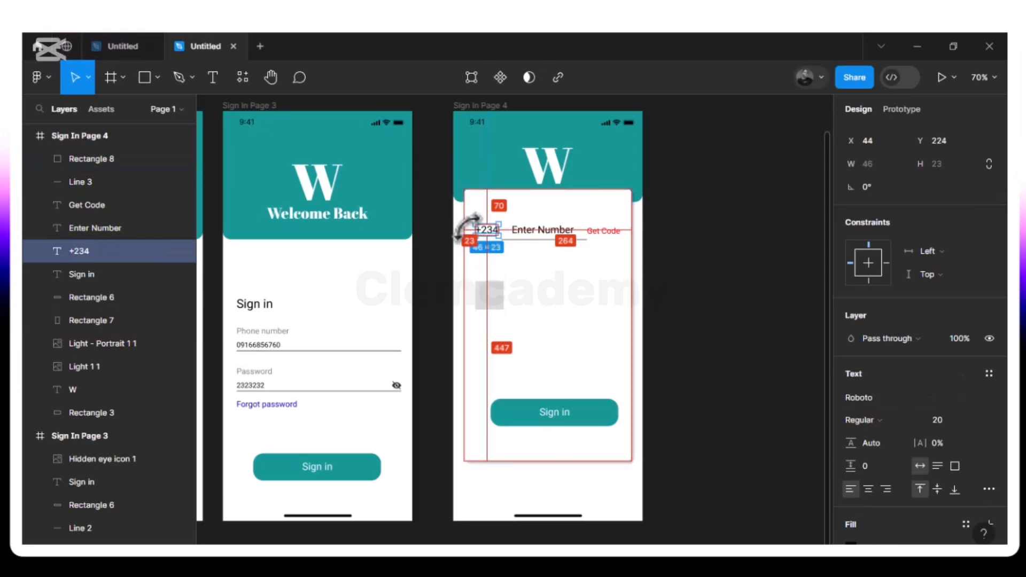
click(495, 299)
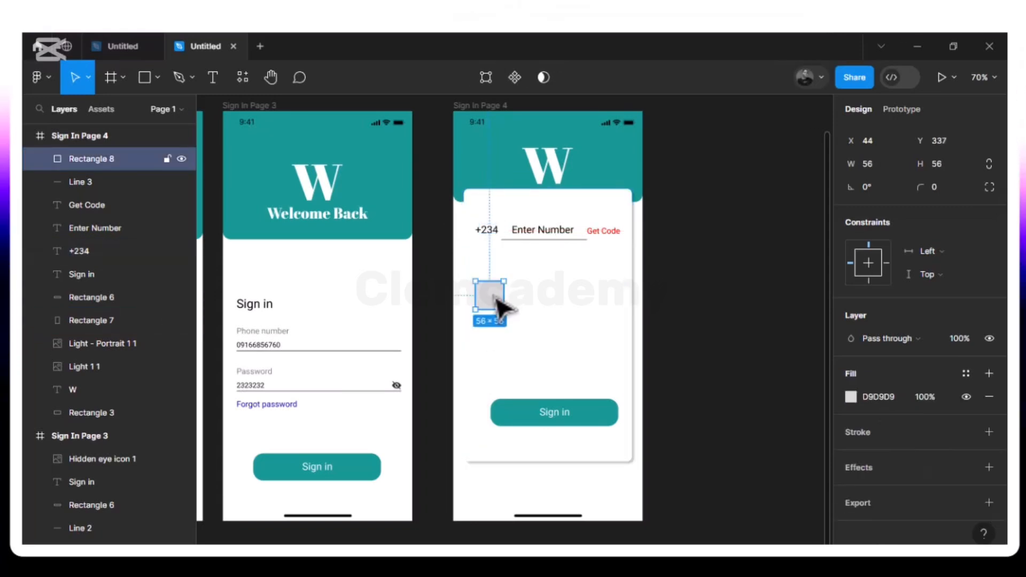
key(ctrl+d)
- Place the copy right of the first square and repeat the duplicate to get four evenly spaced boxes
drag(496, 300, 530, 297)
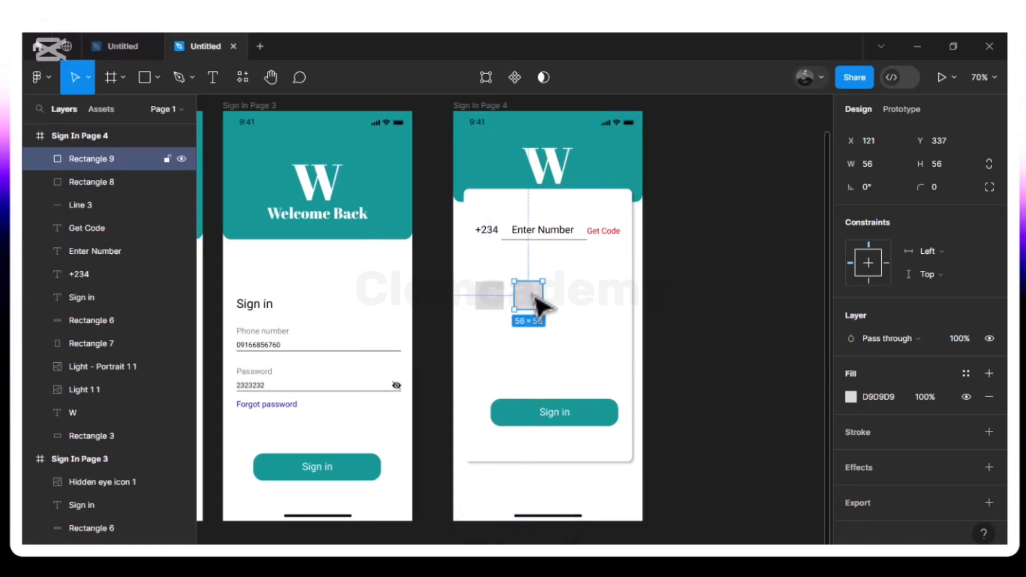
key(ctrl+d)
key(ctrl+d)
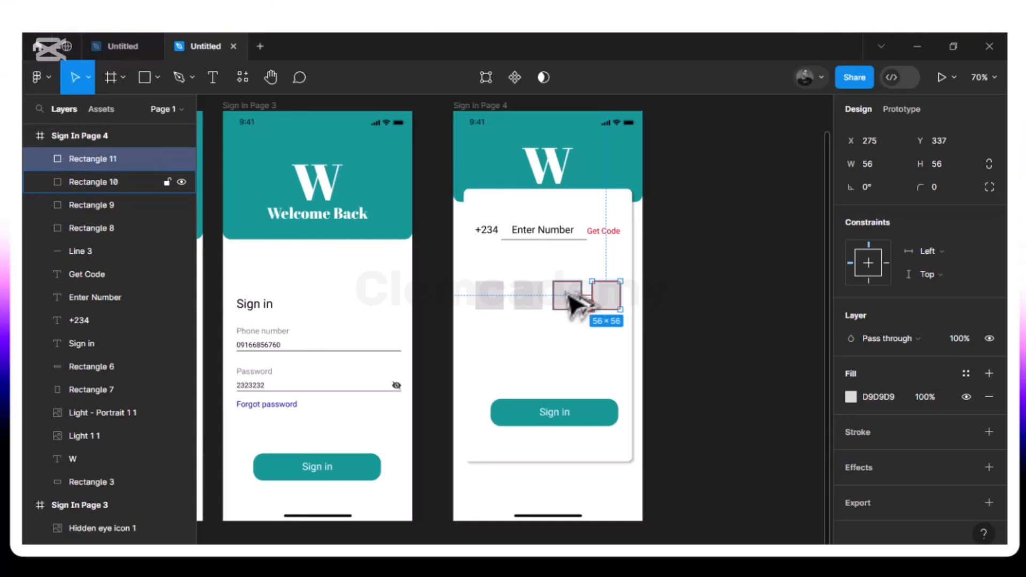
click(567, 297)
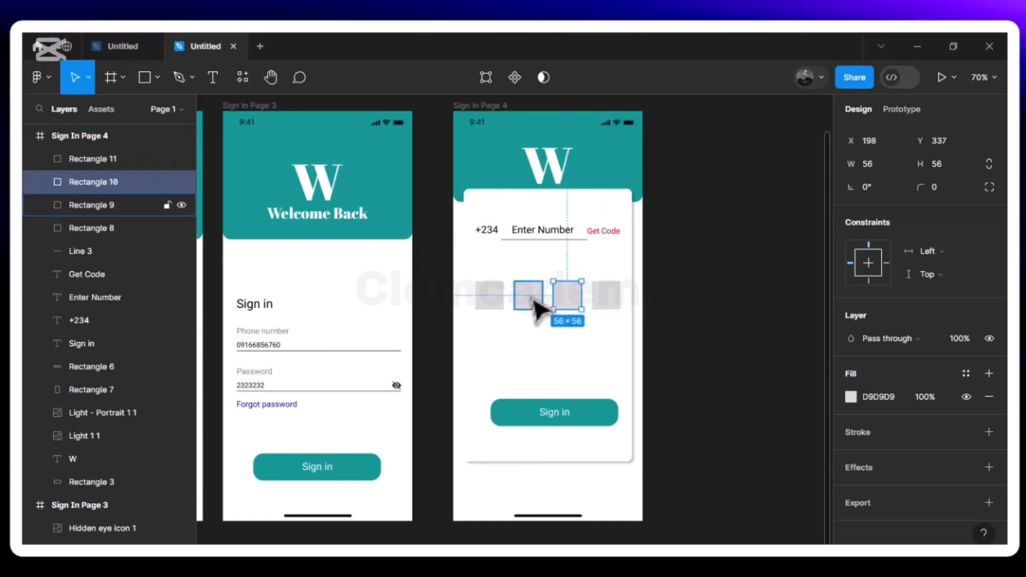
click(535, 301)
click(492, 300)
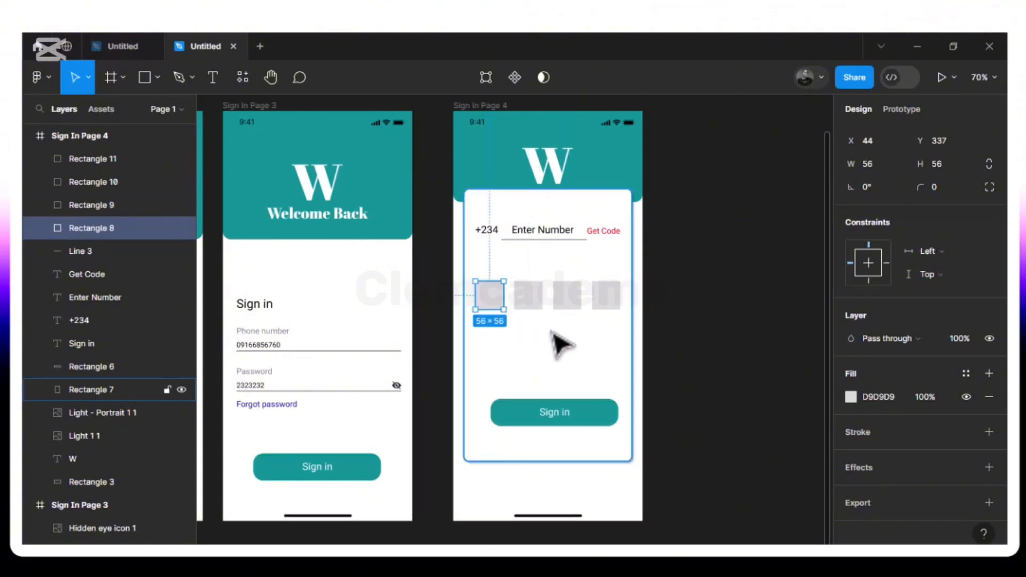
click(520, 371)
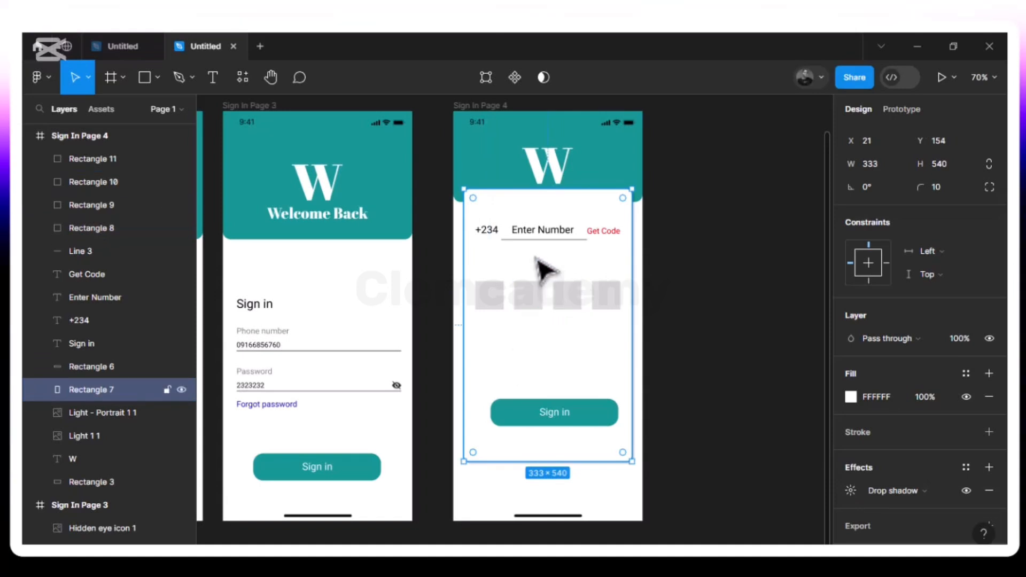
key(alt)
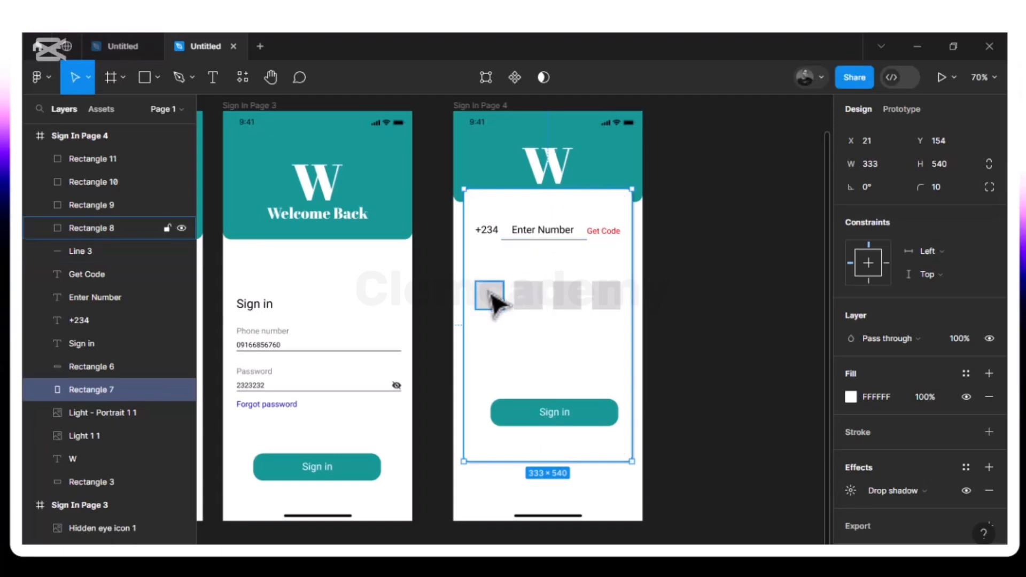
- Select all four grey boxes and nudge them up 2 px as one 287-wide row
click(495, 302)
shift+click(531, 304)
shift+click(567, 299)
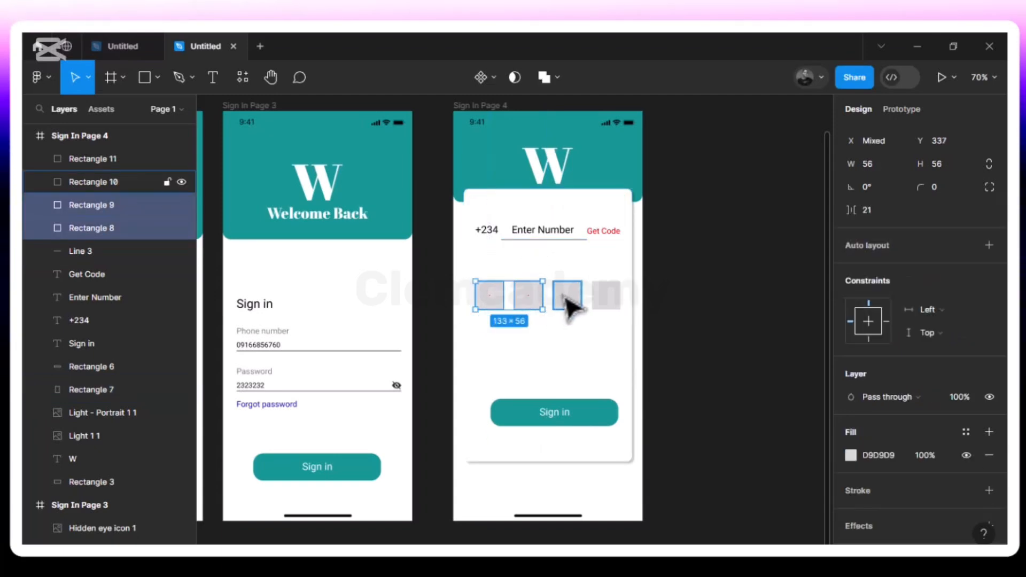
shift+click(610, 299)
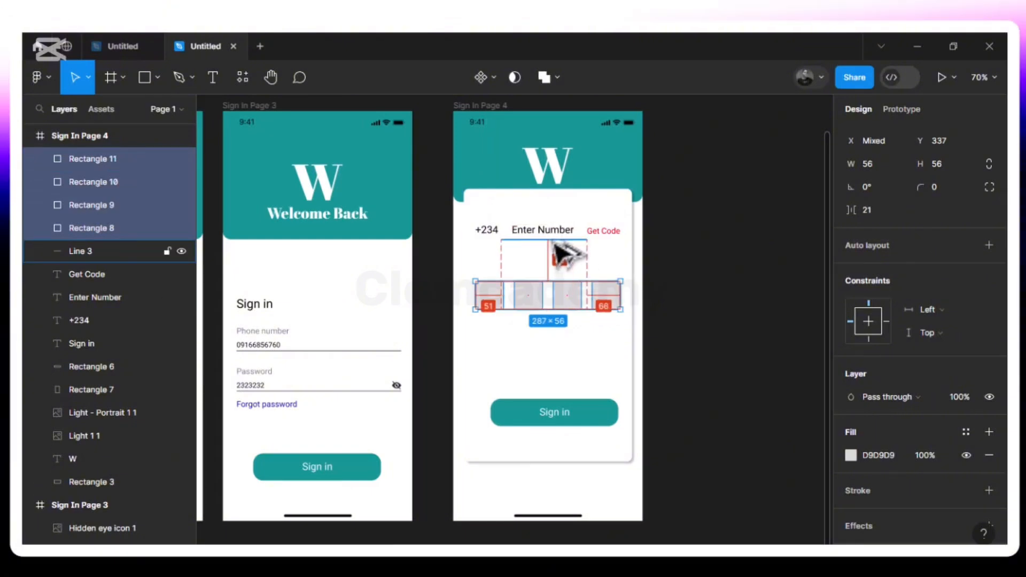
key(Up)
key(Up)
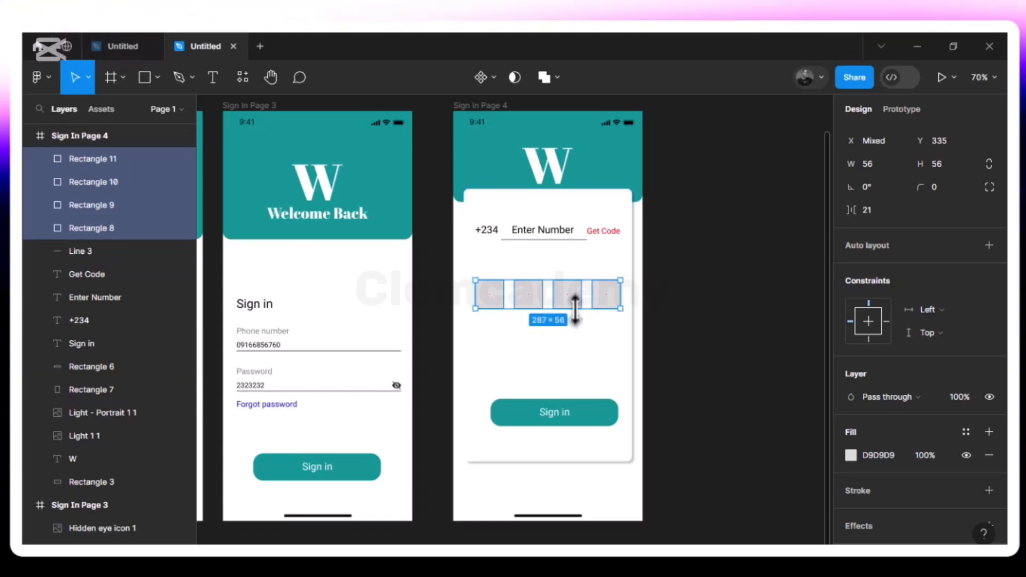
click(513, 359)
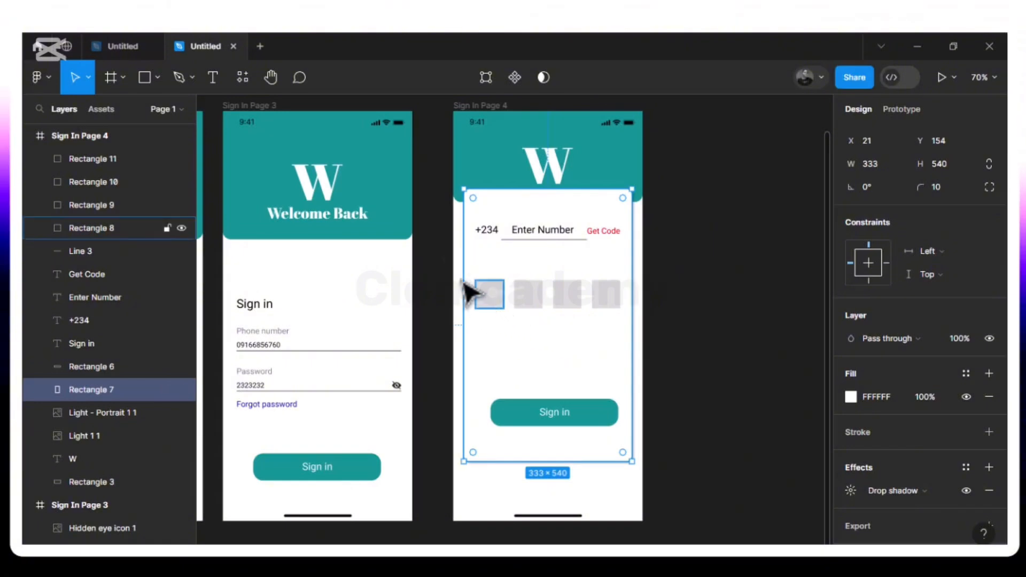
- Duplicate the red Get Code text below the boxes and retype it as 'Contact if you cannot receive OTP'
click(614, 245)
key(ctrl+d)
drag(615, 244, 509, 336)
key(Return)
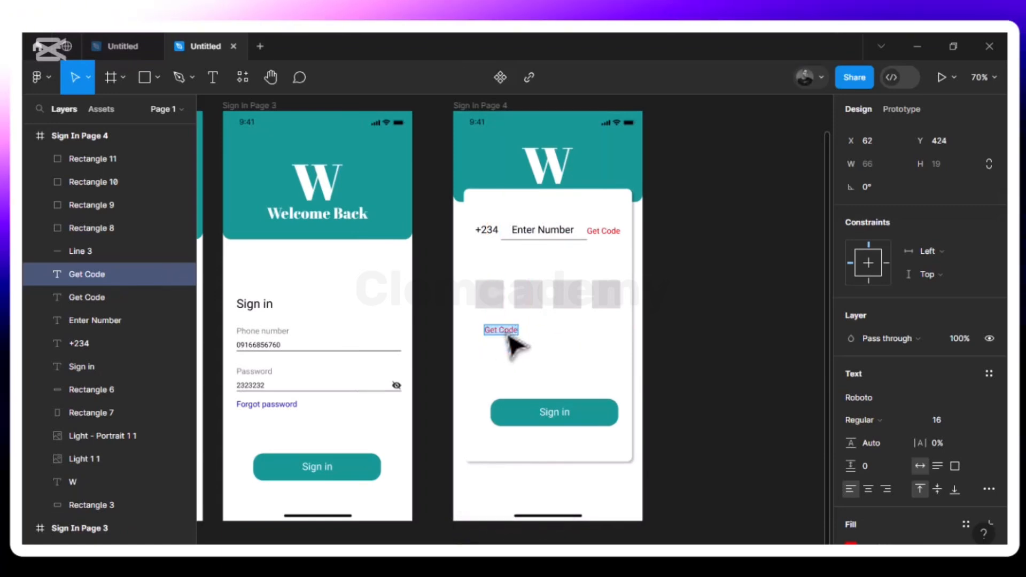
text(Contac)
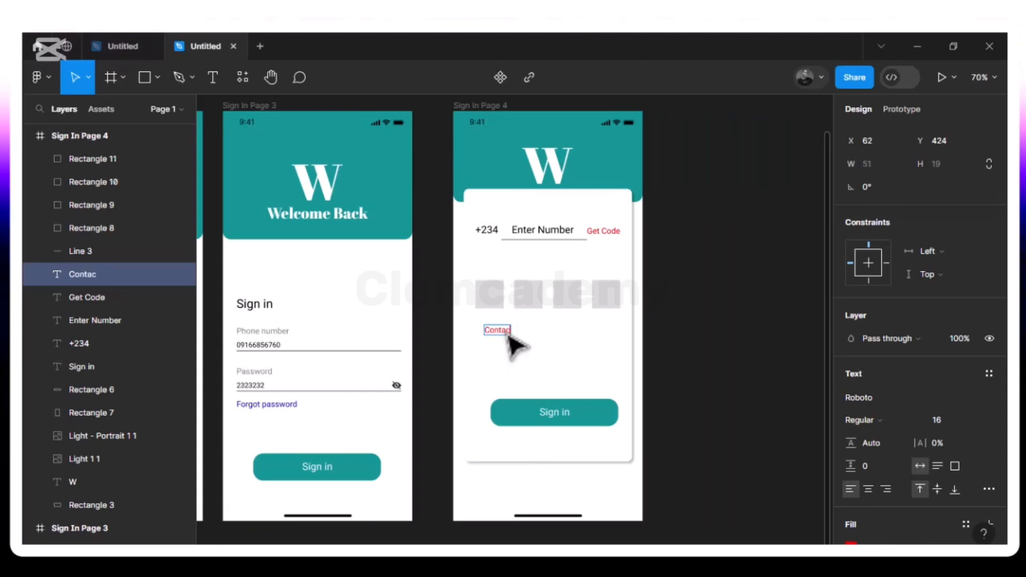
text(t i)
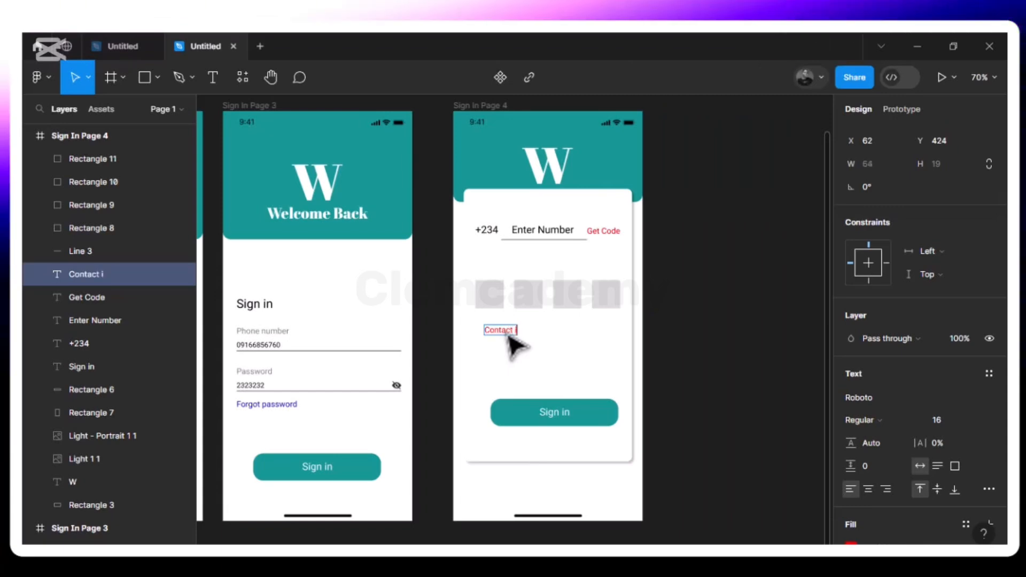
text(f yo)
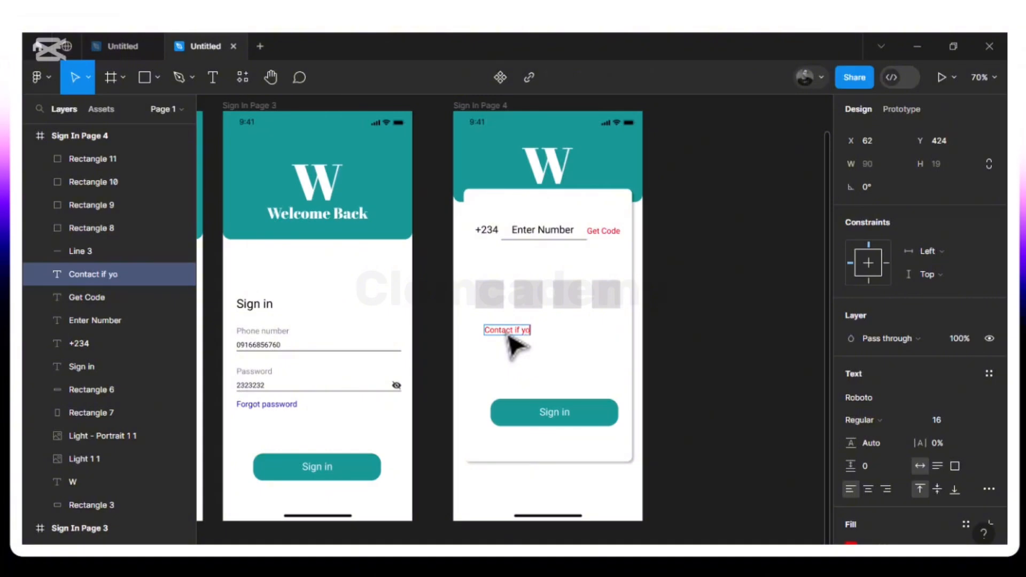
text(u c)
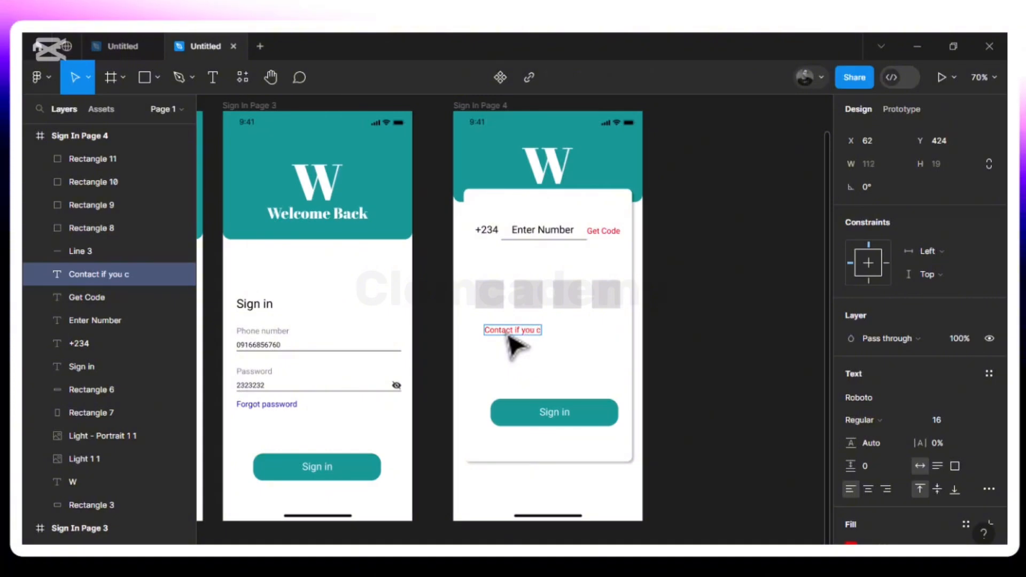
text(anno)
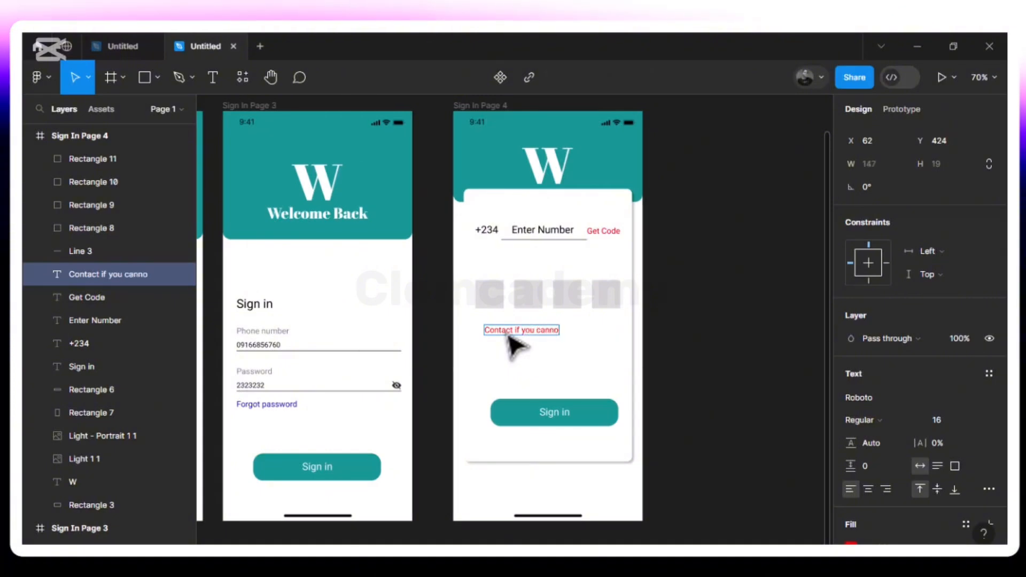
text(t)
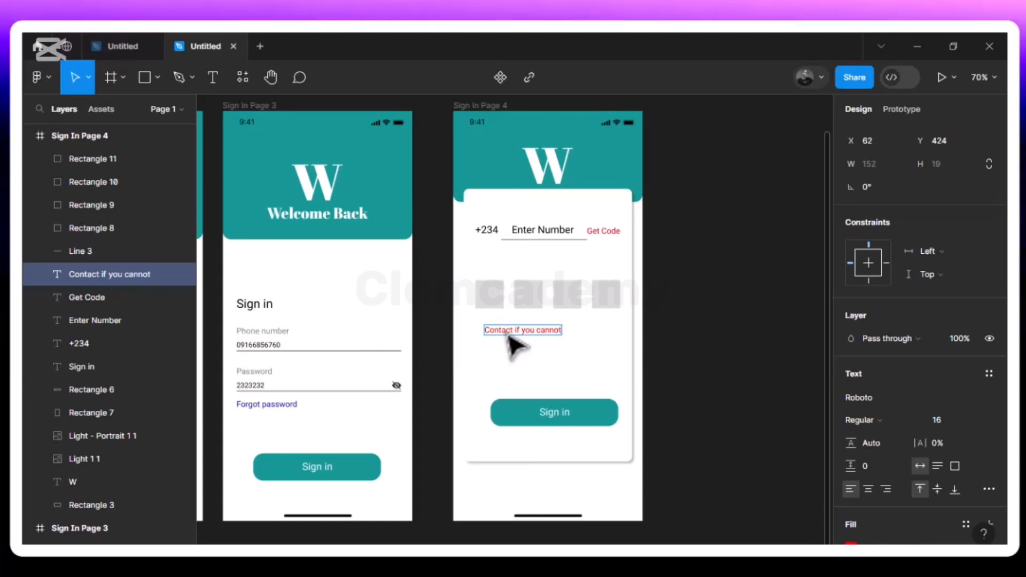
text( rec)
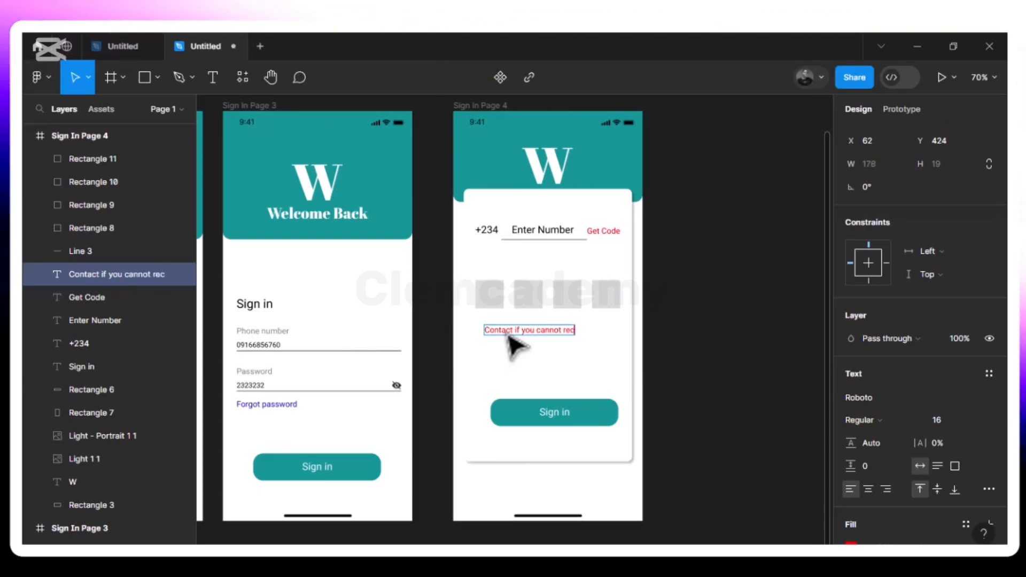
text(eive OTP)
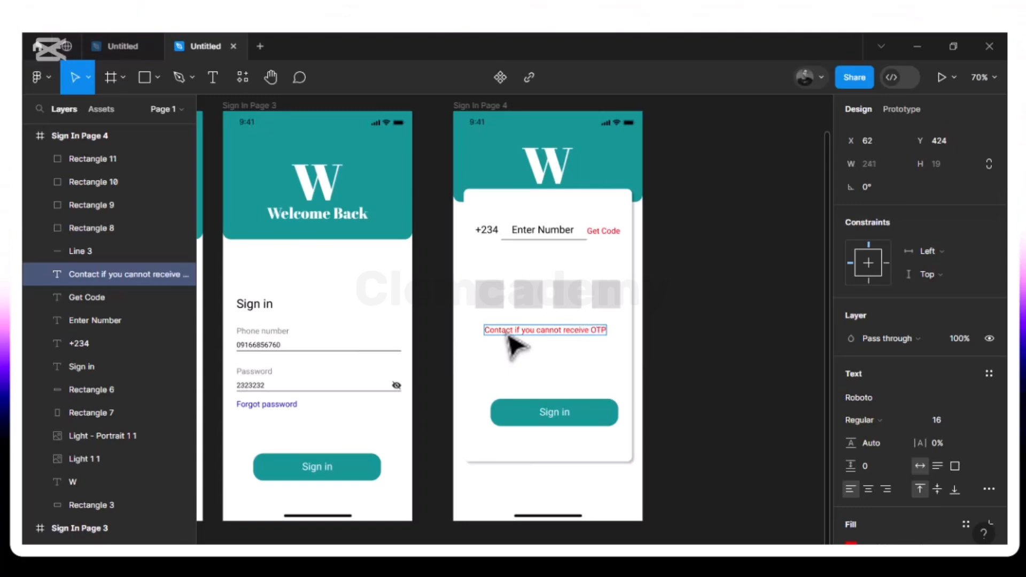
key(Escape)
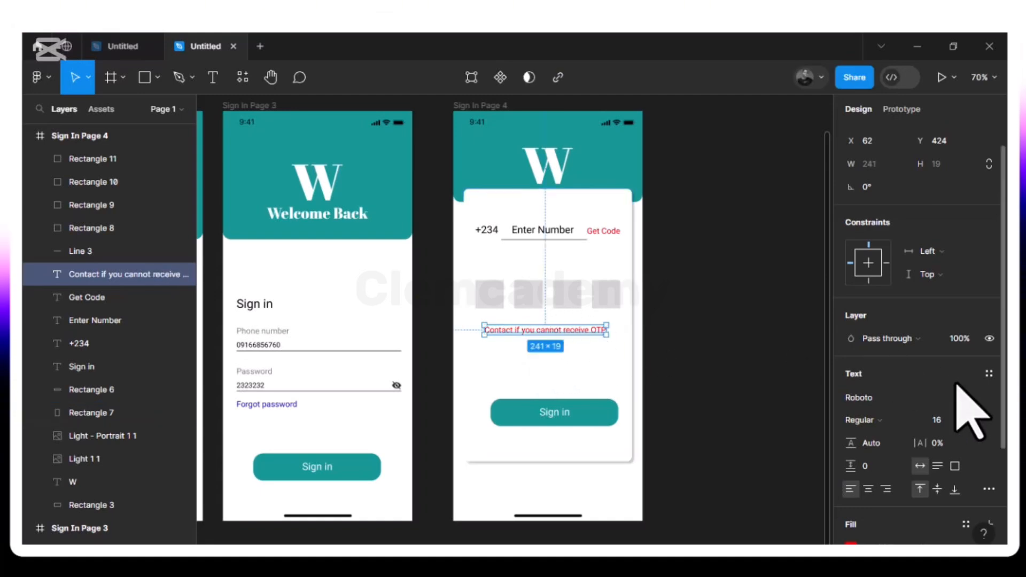
- Set the OTP contact line's FF0000 fill opacity to 80%
scroll(928, 458, down, 2)
click(925, 493)
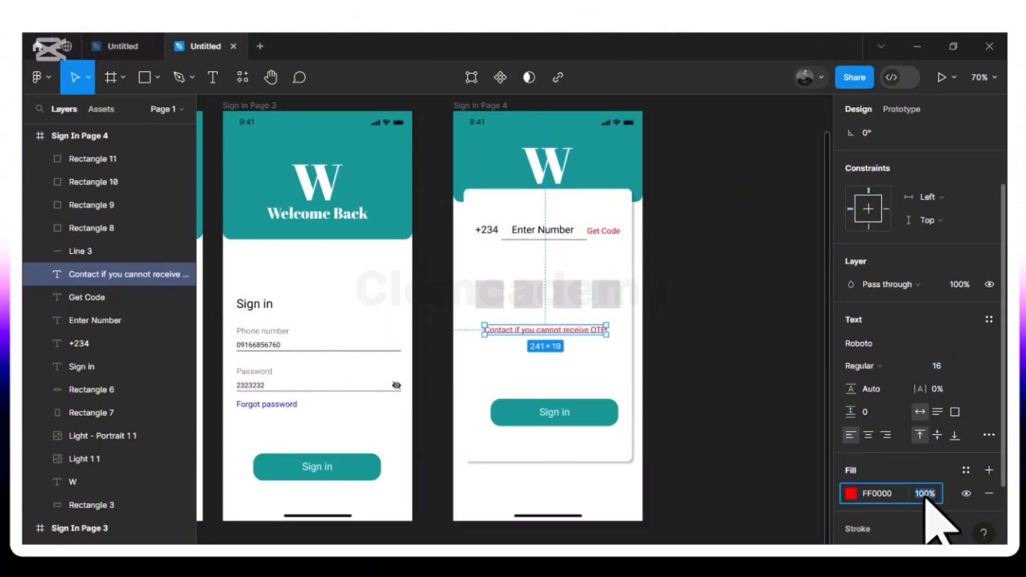
text(80)
key(Return)
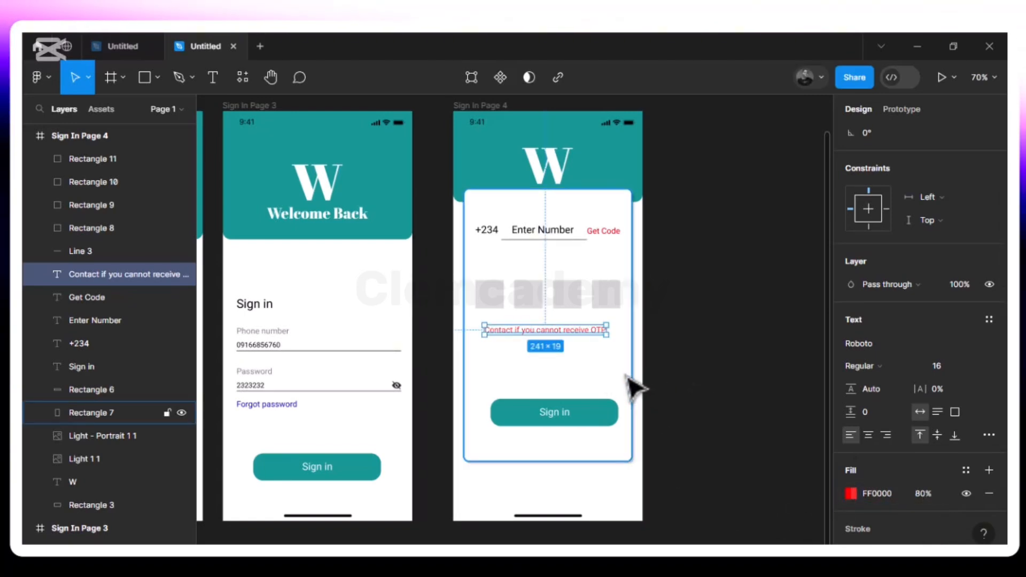
click(606, 374)
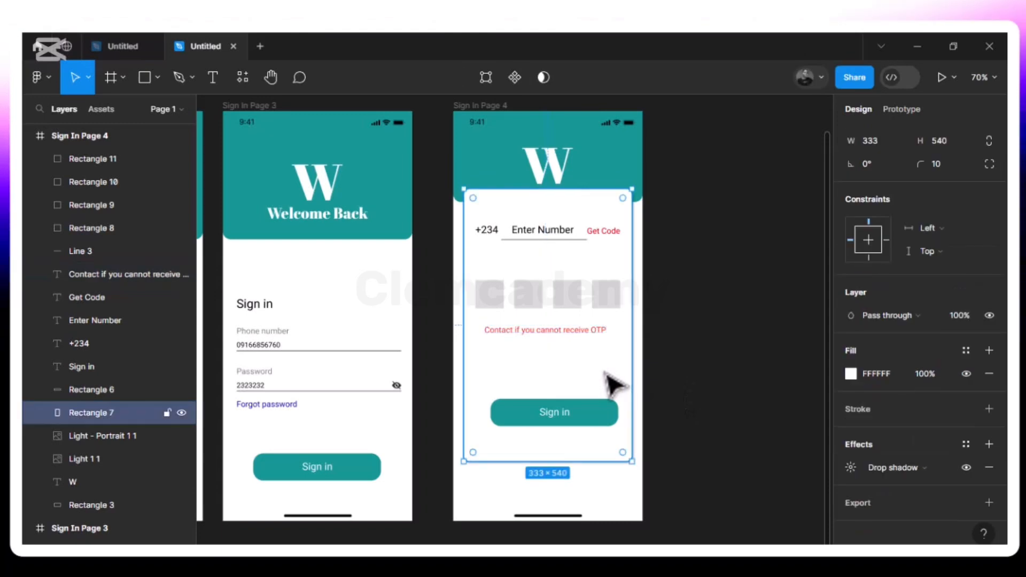
click(560, 342)
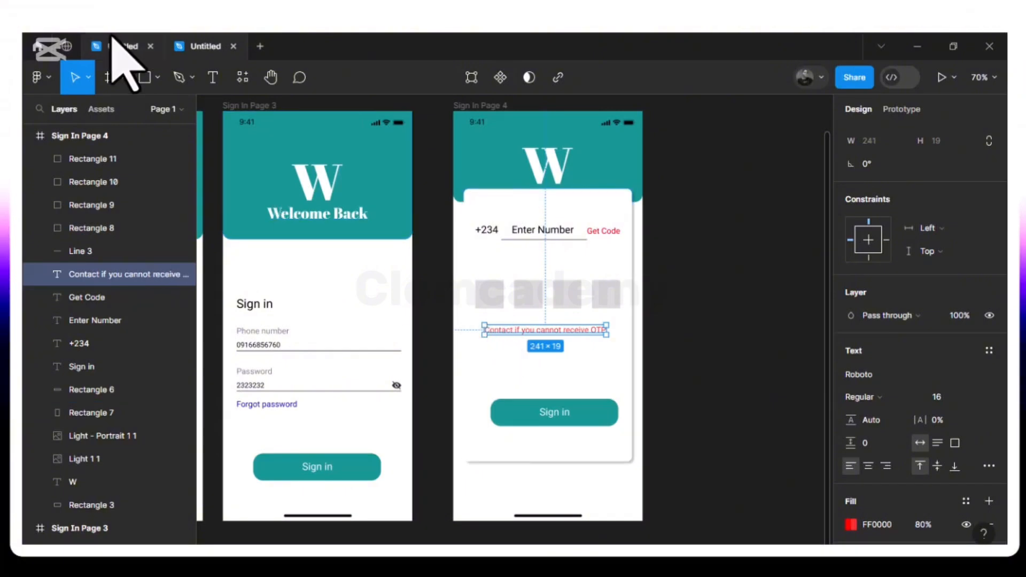
click(158, 79)
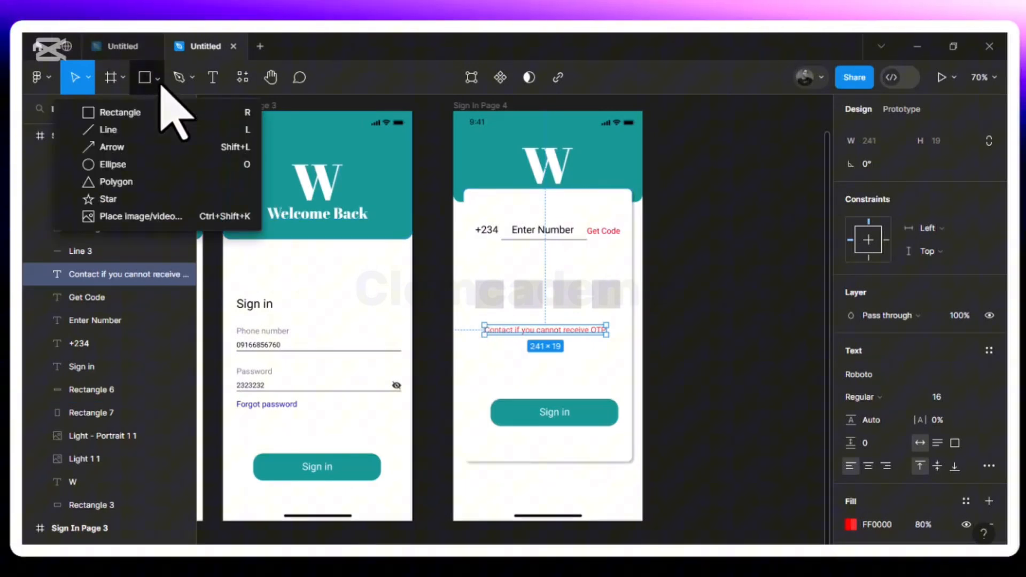
click(157, 218)
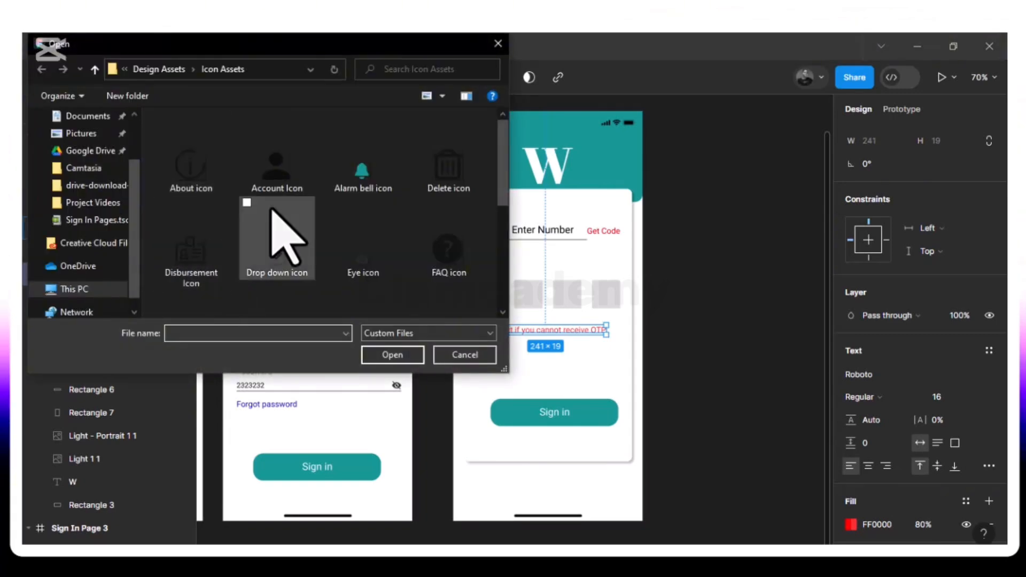
scroll(271, 210, down, 5)
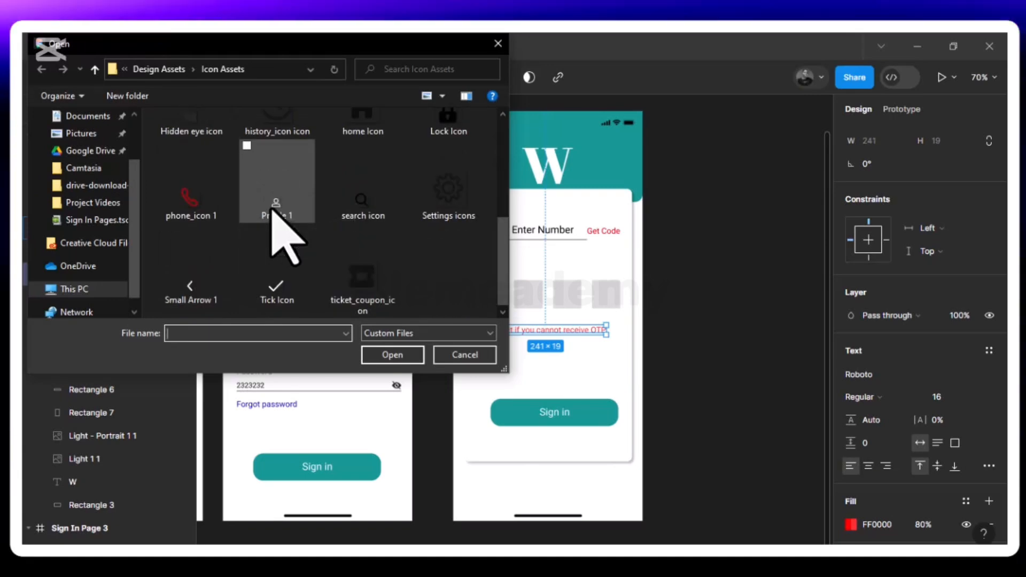
click(175, 206)
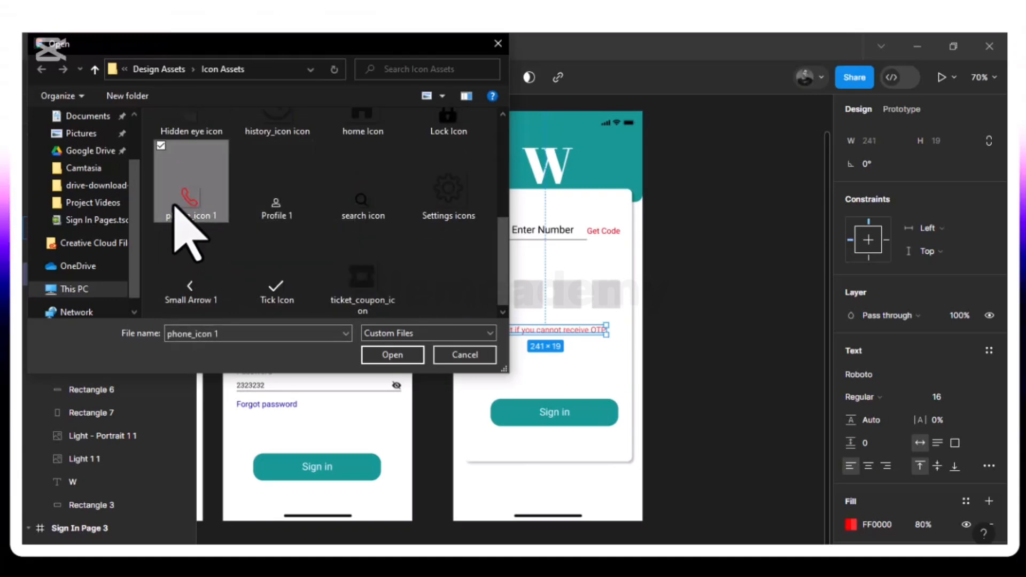
click(393, 355)
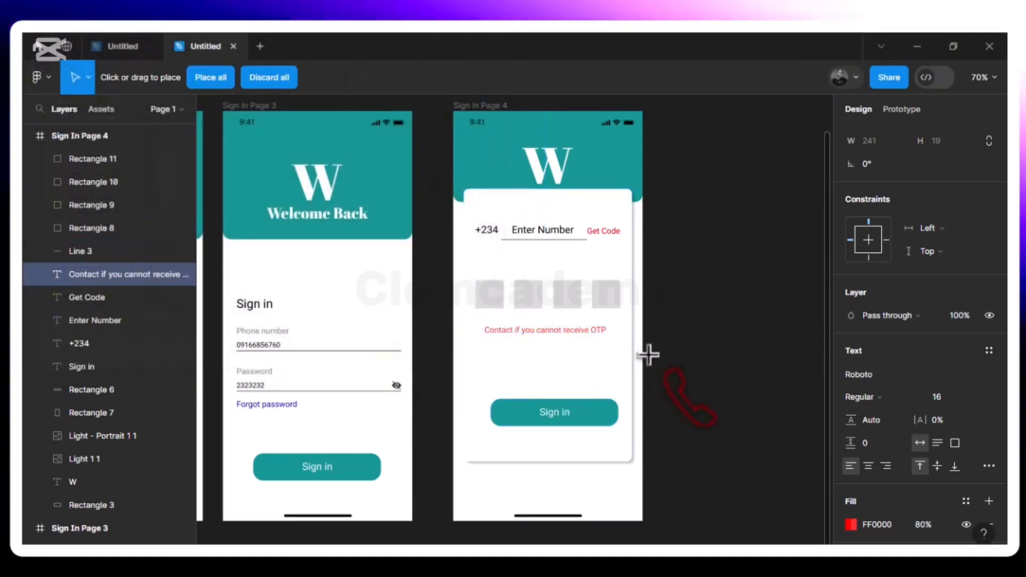
click(556, 482)
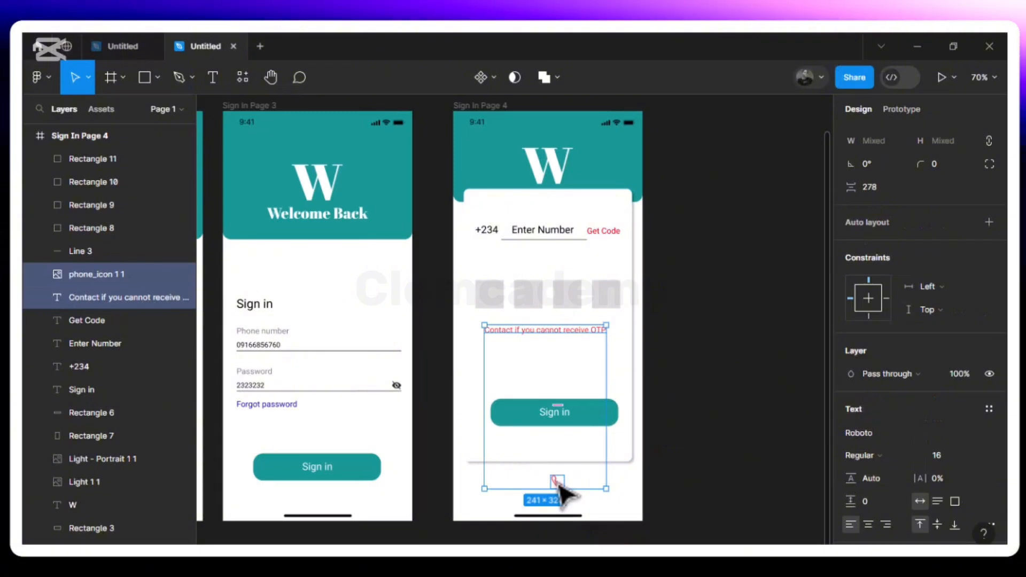
key(ctrl+z)
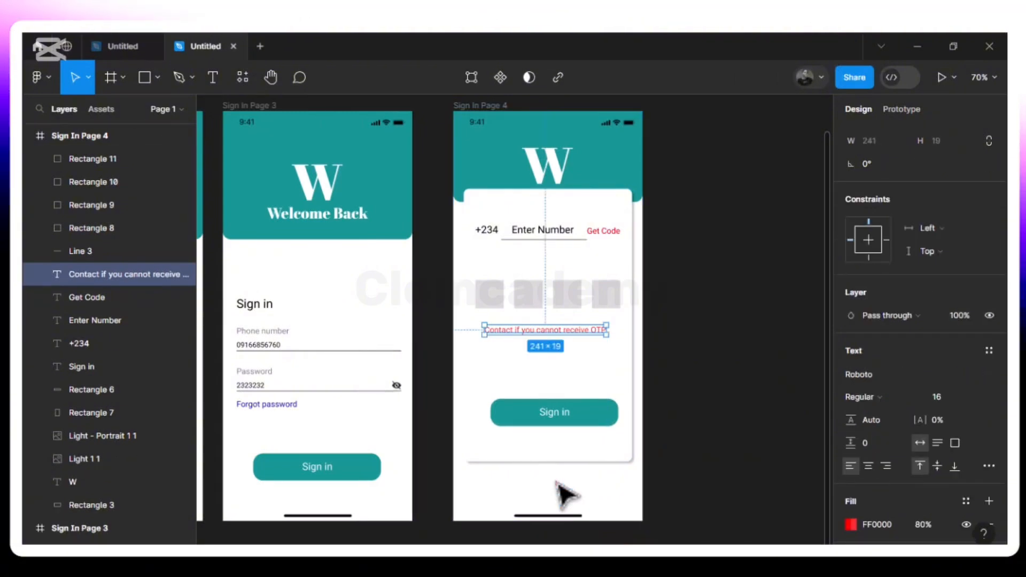
key(Escape)
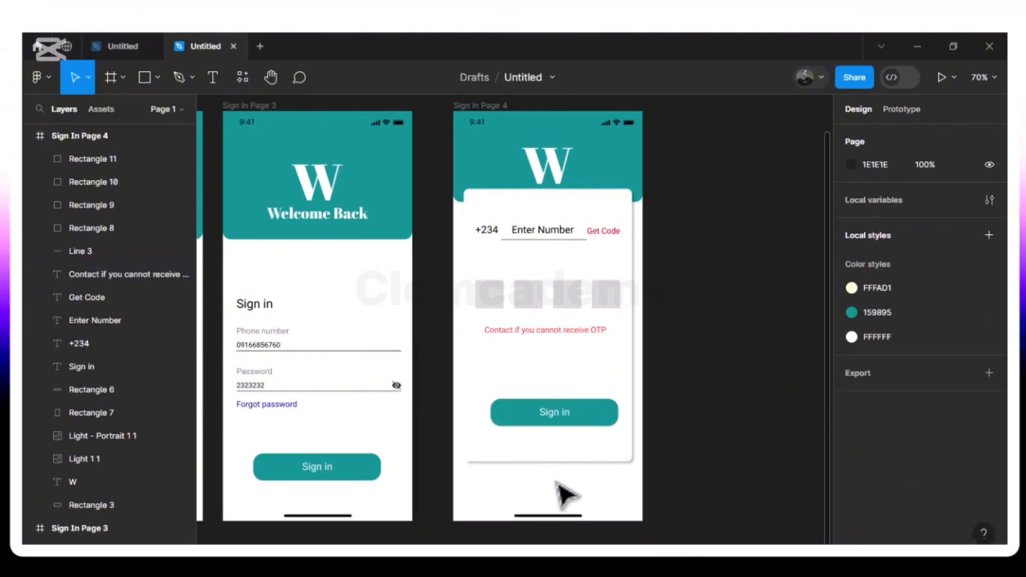
- Place the phone_icon 1 image as a 27×27 icon just left of the OTP contact line
click(157, 78)
click(178, 216)
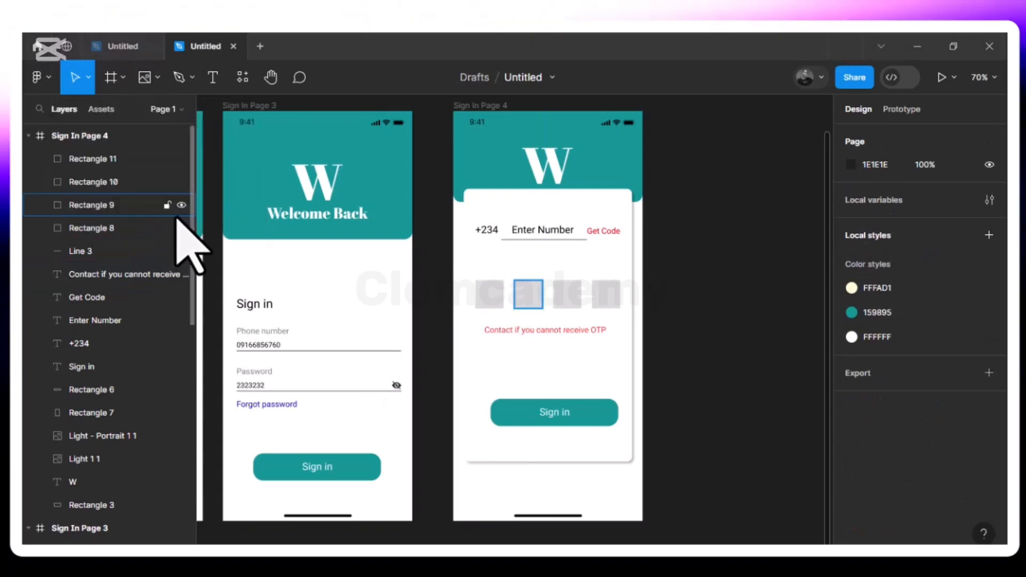
scroll(201, 240, down, 3)
click(192, 214)
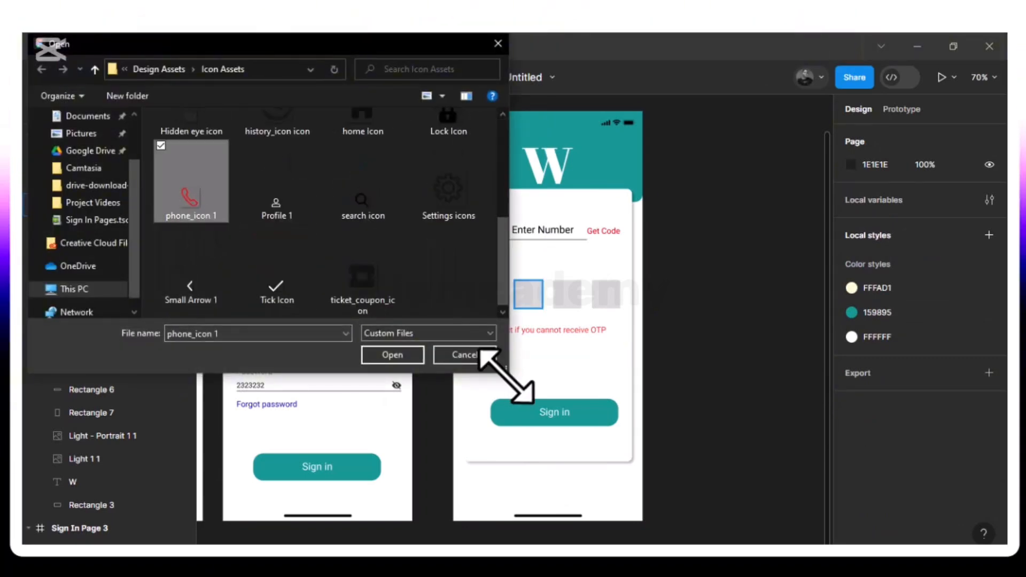
click(392, 355)
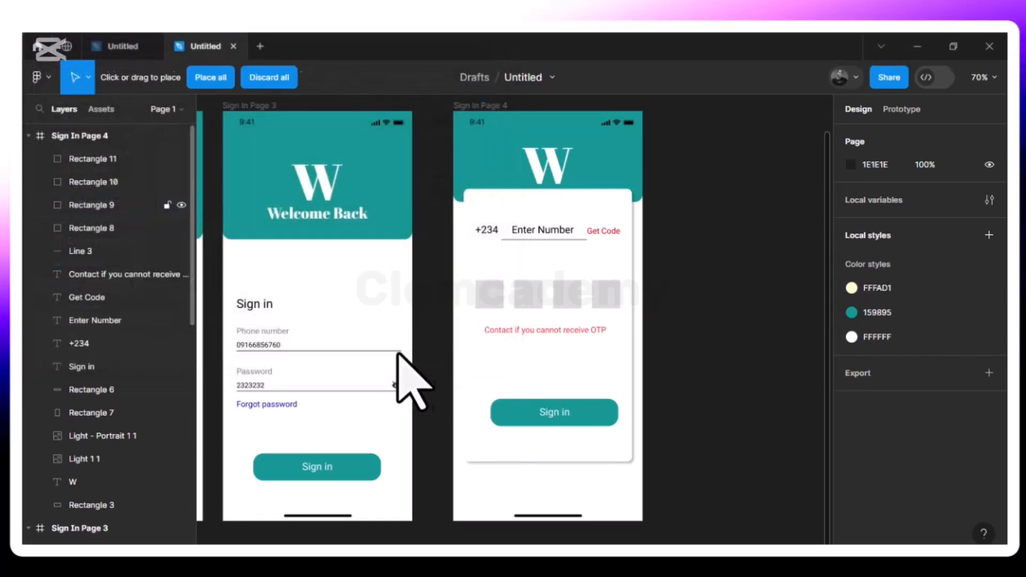
click(562, 481)
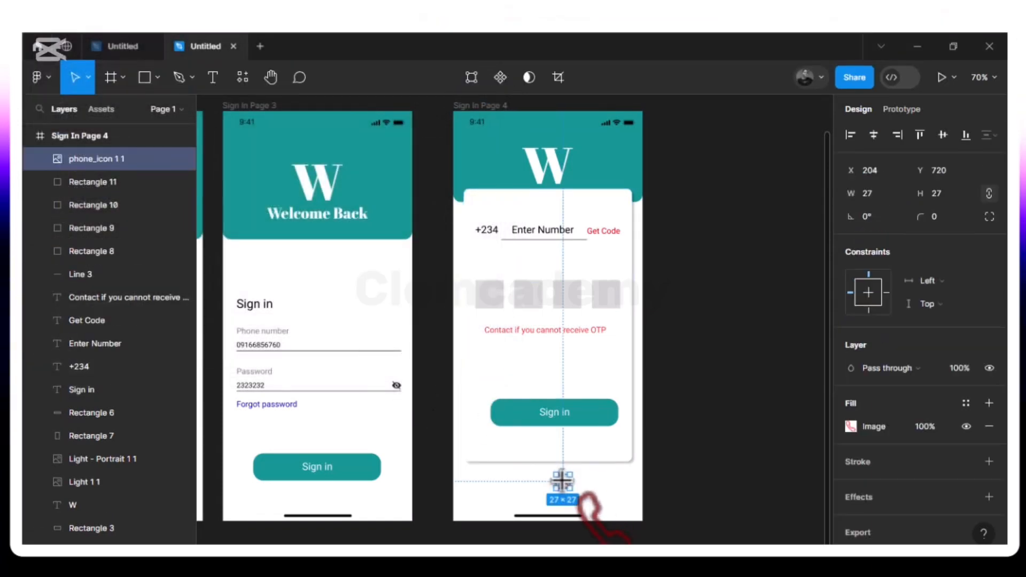
drag(567, 483, 486, 367)
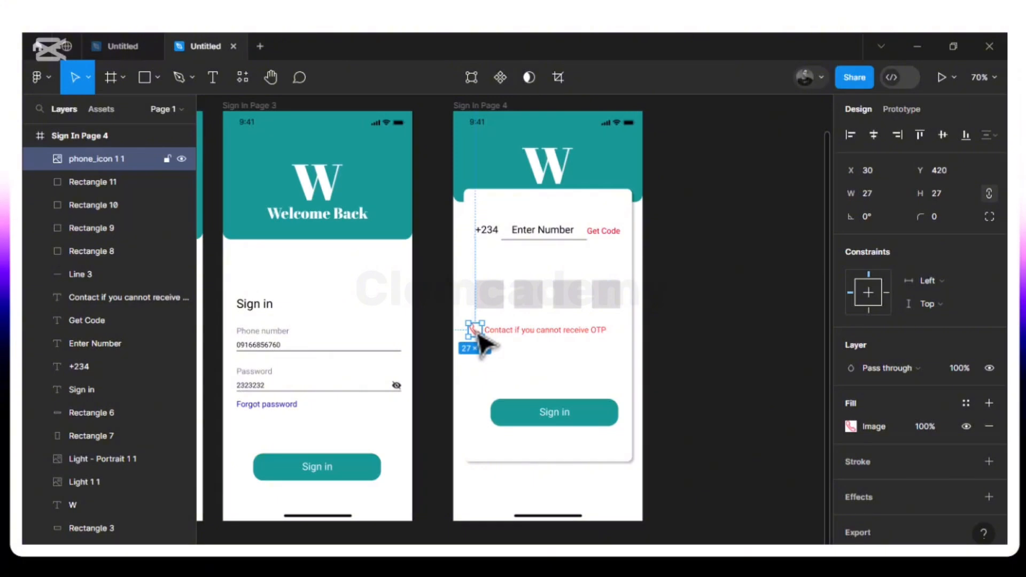
- Move the phone icon and OTP line together until they sit 30 px from each card edge
shift+click(515, 332)
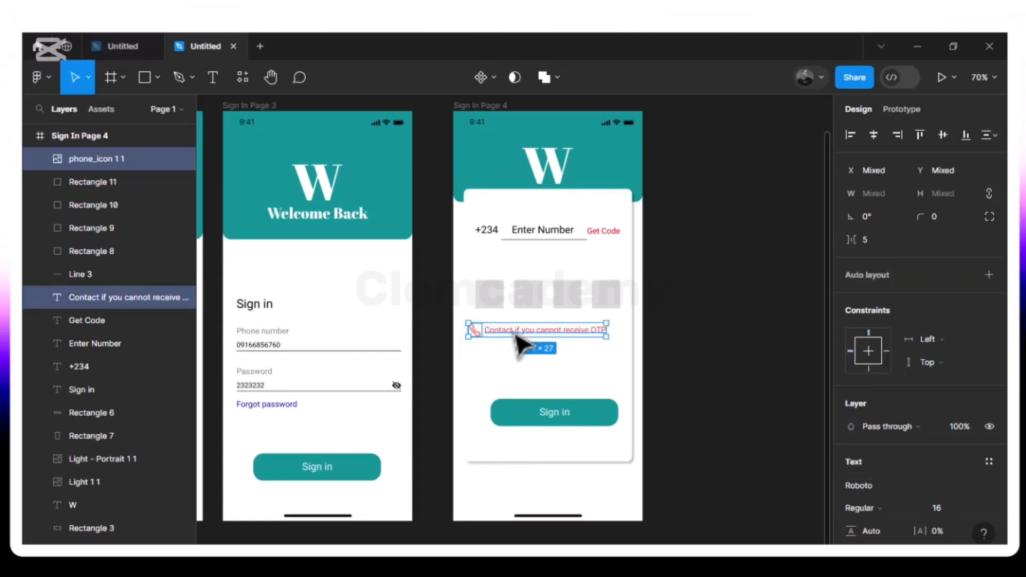
drag(516, 333, 523, 332)
key(alt)
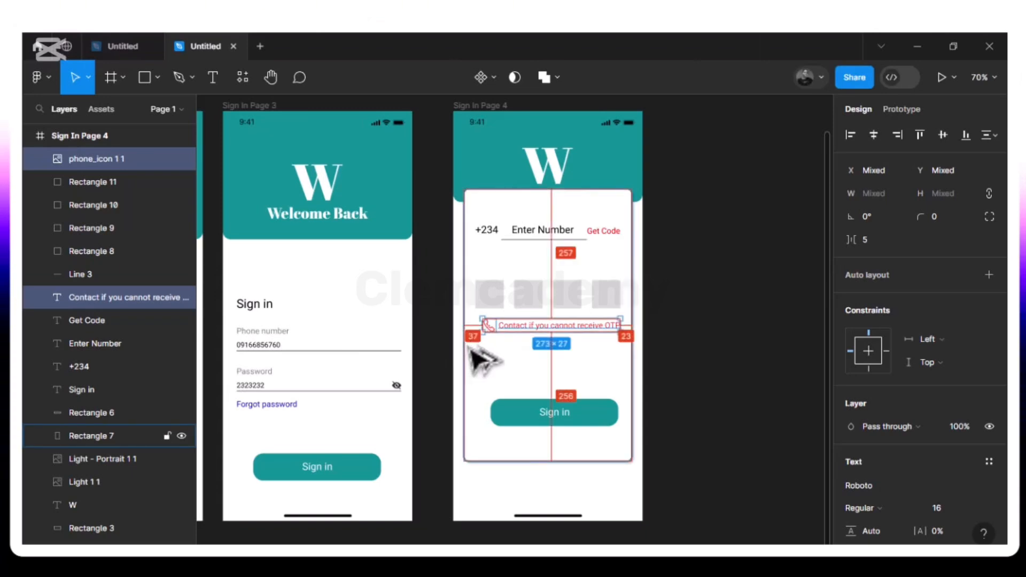
key(Left)
key(Left)
key(Left)
key(Left)
key(Left)
key(alt)
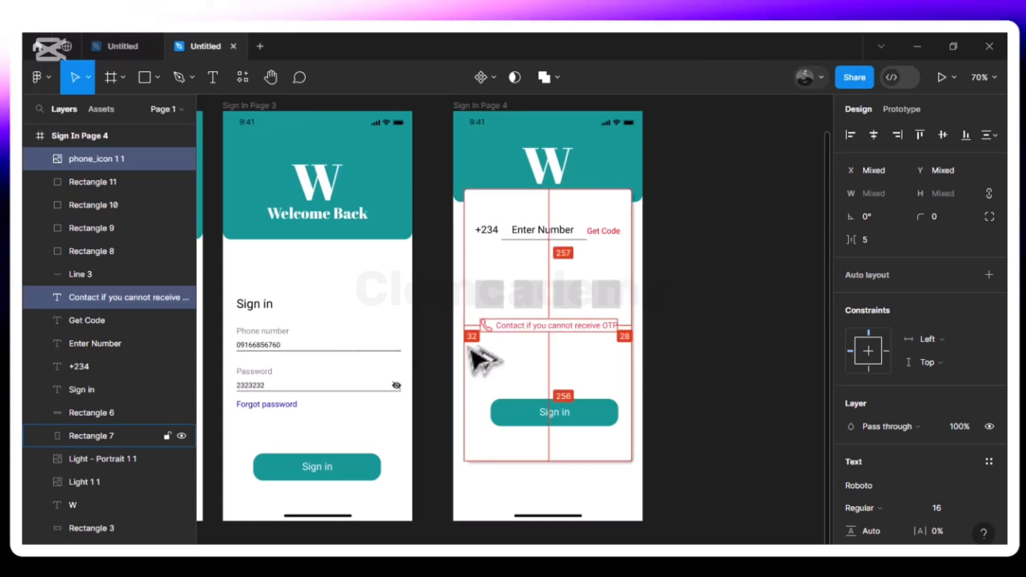
key(Left)
key(Left)
key(alt)
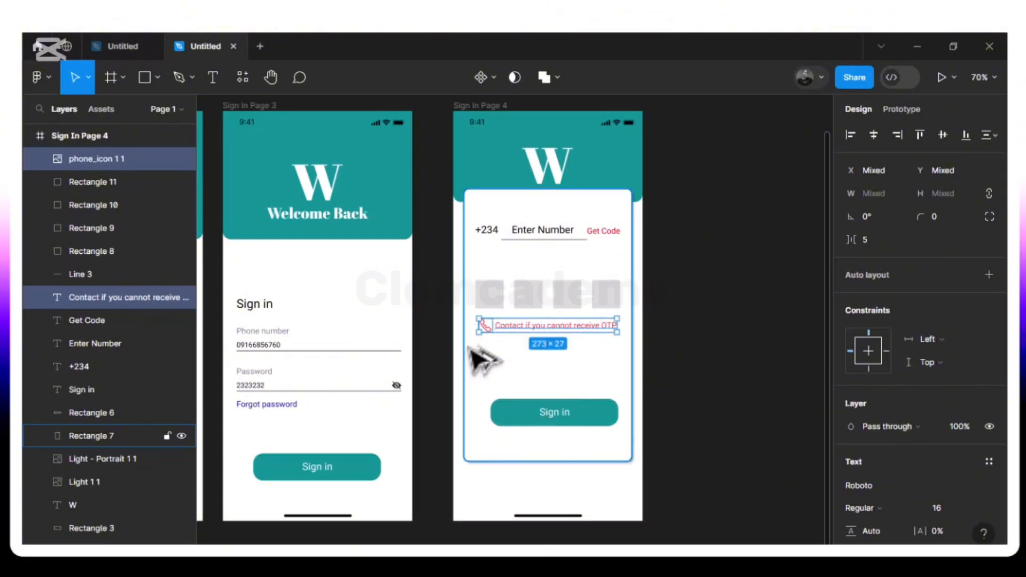
key(alt)
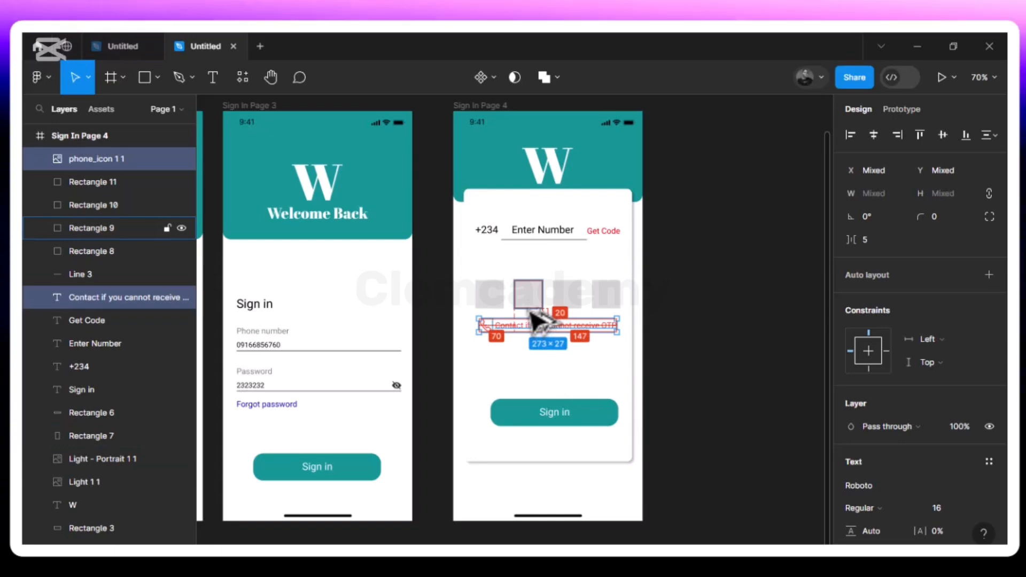
key(Down)
key(Down)
key(Down)
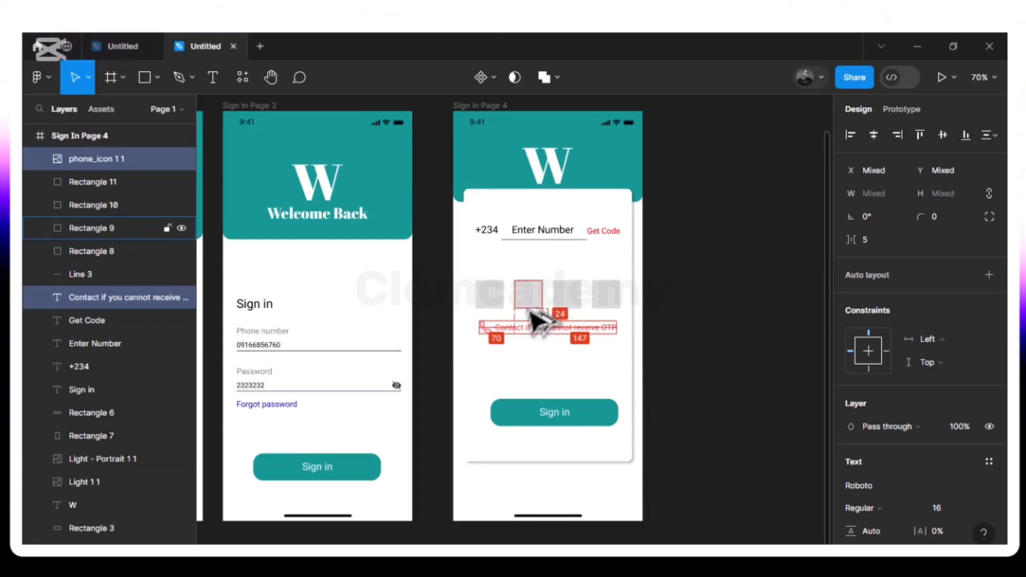
- Raise the 253×54 Sign in button about 36 px and even out its left and right margins
click(534, 392)
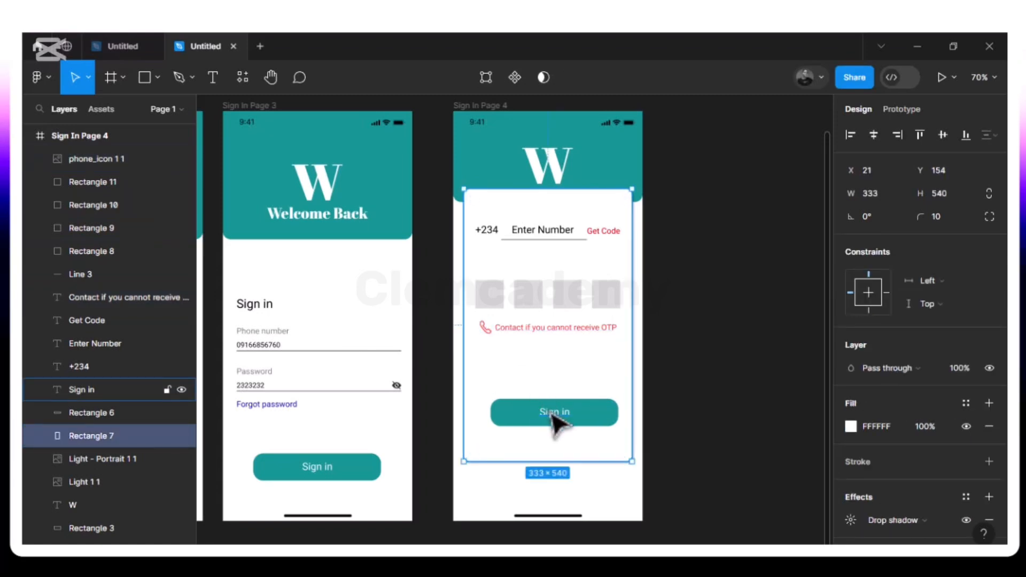
click(552, 416)
shift+click(521, 433)
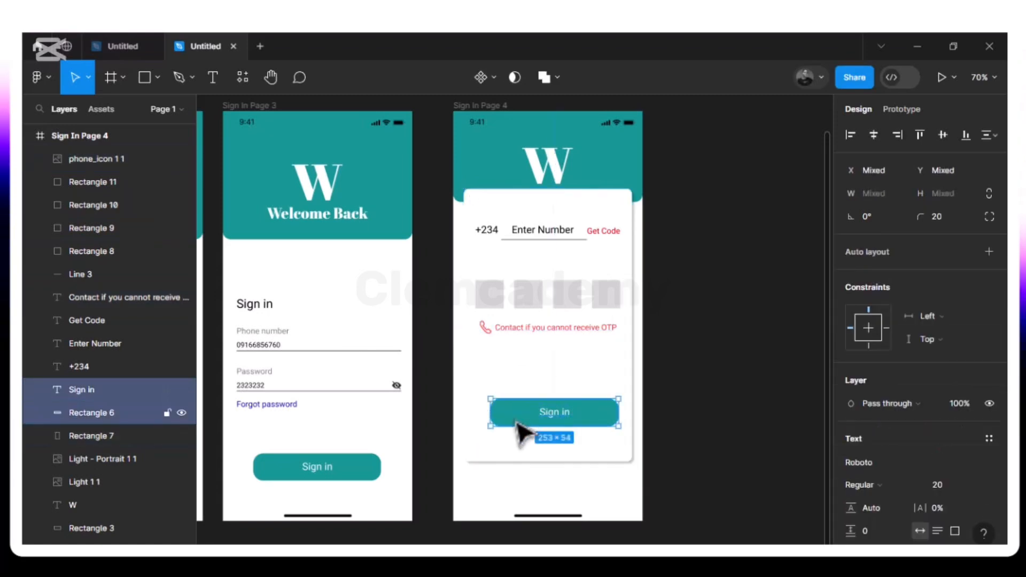
key(shift+Up)
key(shift+Up)
key(shift+Up)
key(shift+Up)
key(shift+Up)
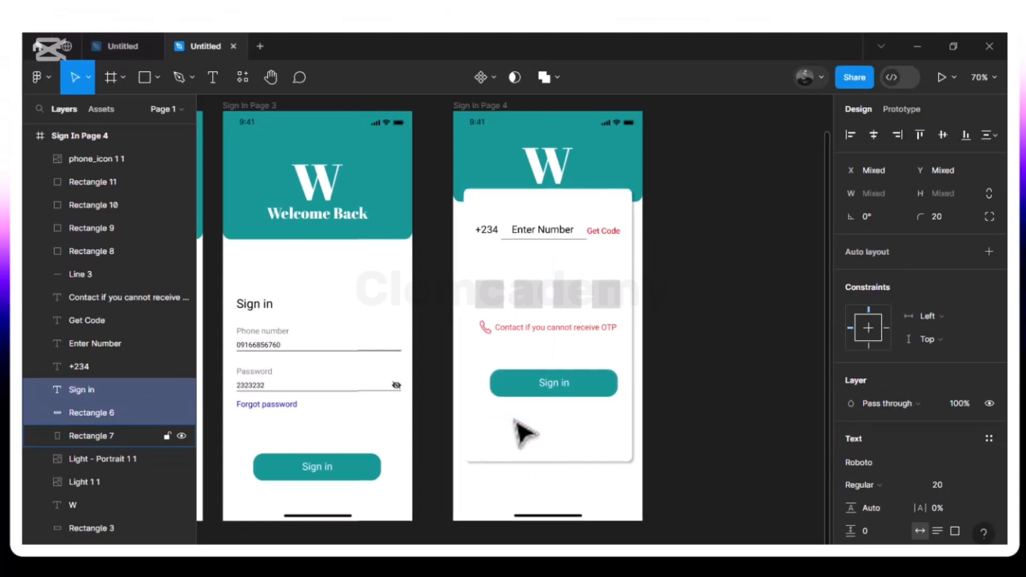
key(Left)
key(Left)
key(Left)
key(Left)
key(Left)
key(Left)
key(Left)
key(Left)
key(Left)
key(Up)
key(Up)
key(Up)
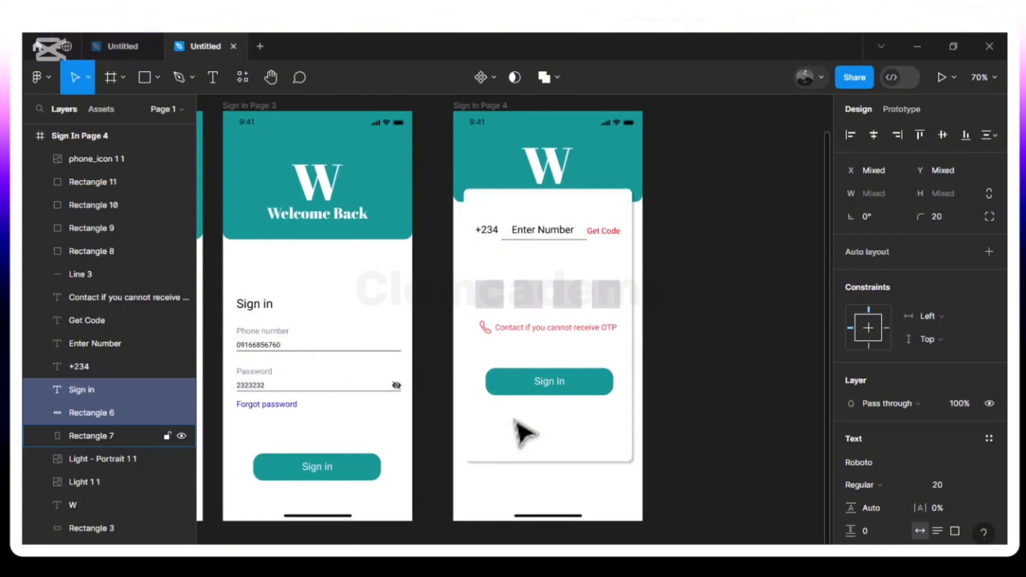
key(alt)
key(Left)
key(Left)
key(Left)
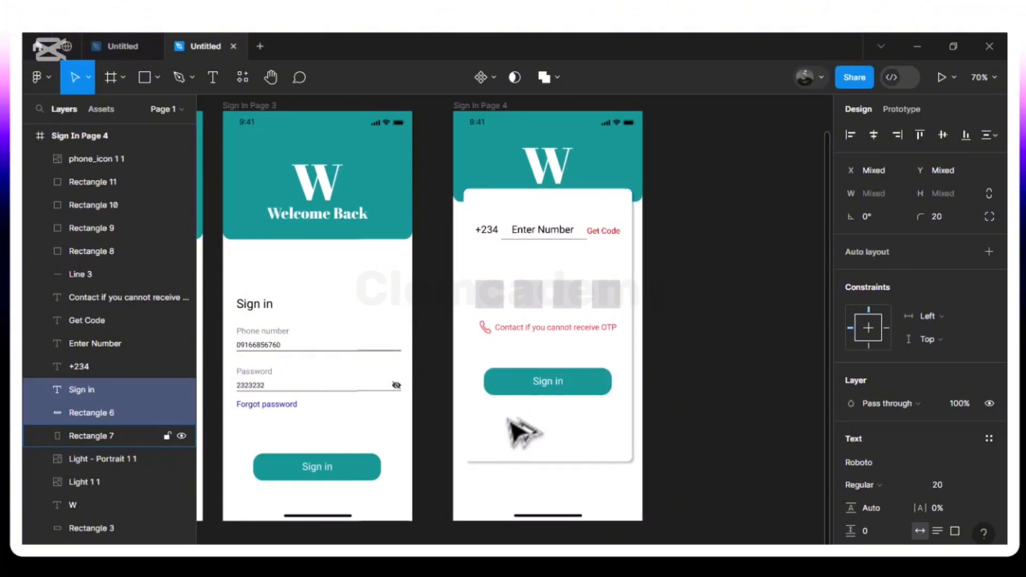
key(alt)
key(Left)
key(Left)
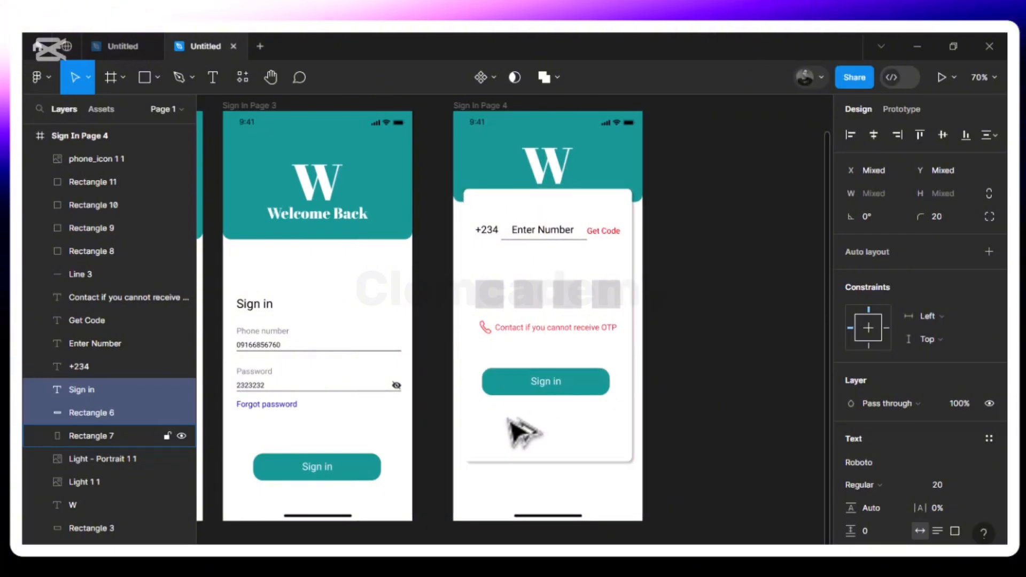
key(Right)
key(Right)
key(alt)
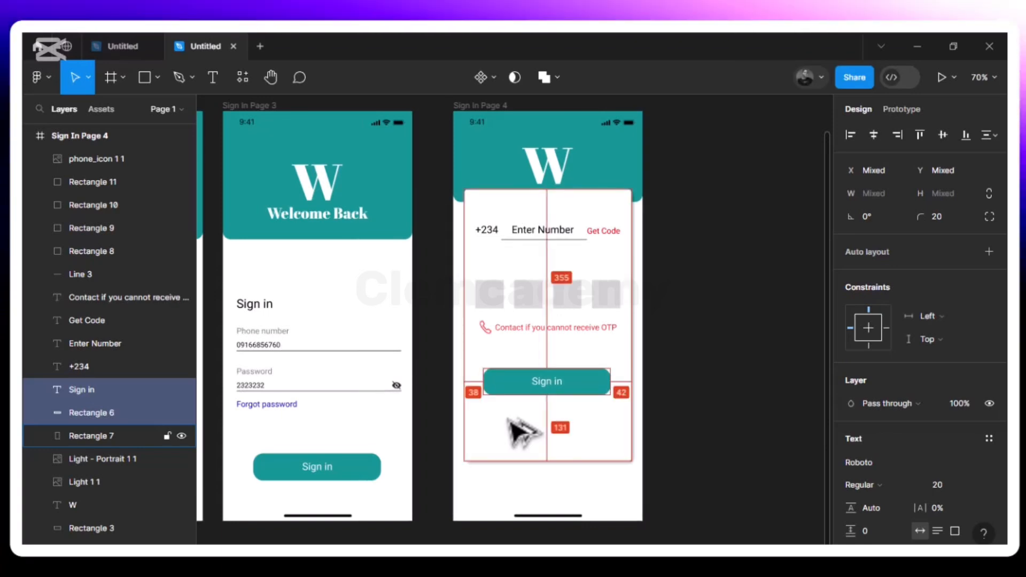
key(Right)
key(alt)
key(Right)
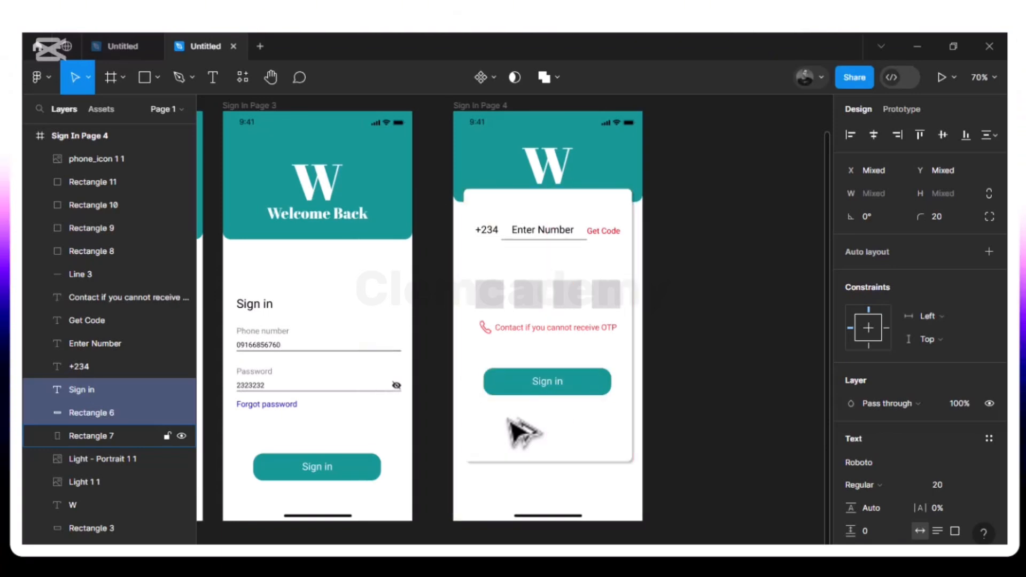
- Nudge the Sign in button upward until it sits just below the OTP contact line
key(alt)
key(Up)
key(Up)
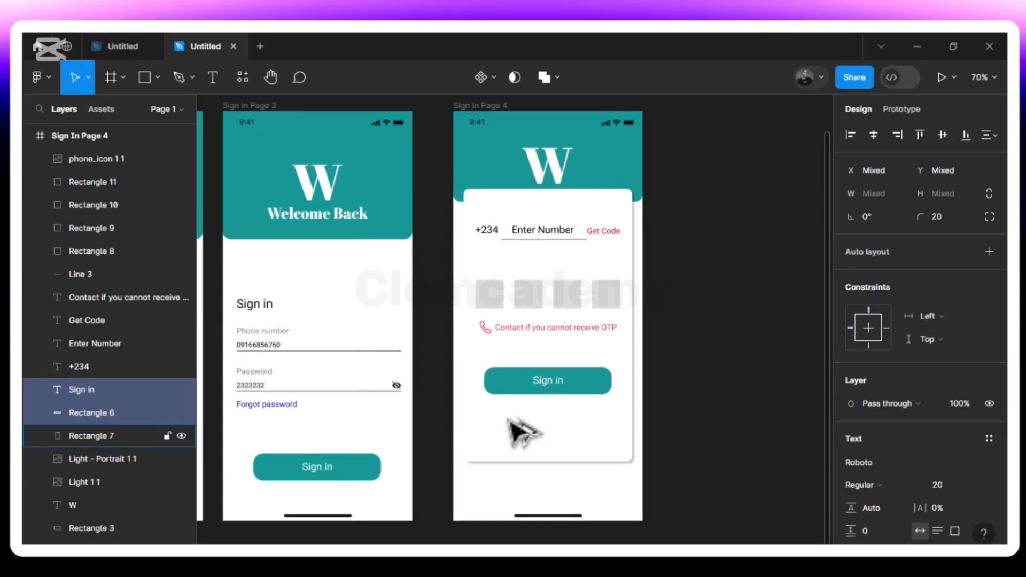
key(Up)
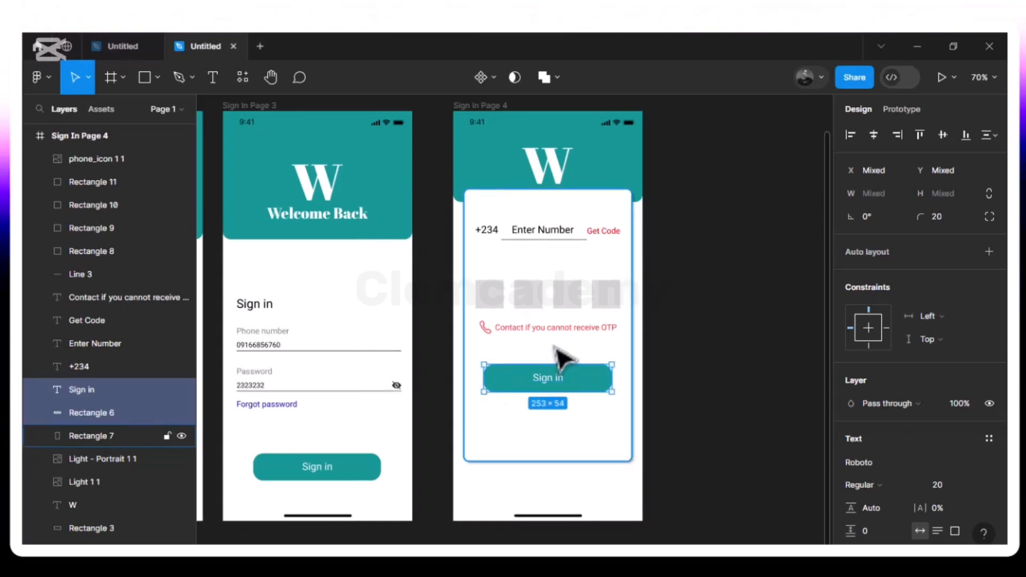
key(alt)
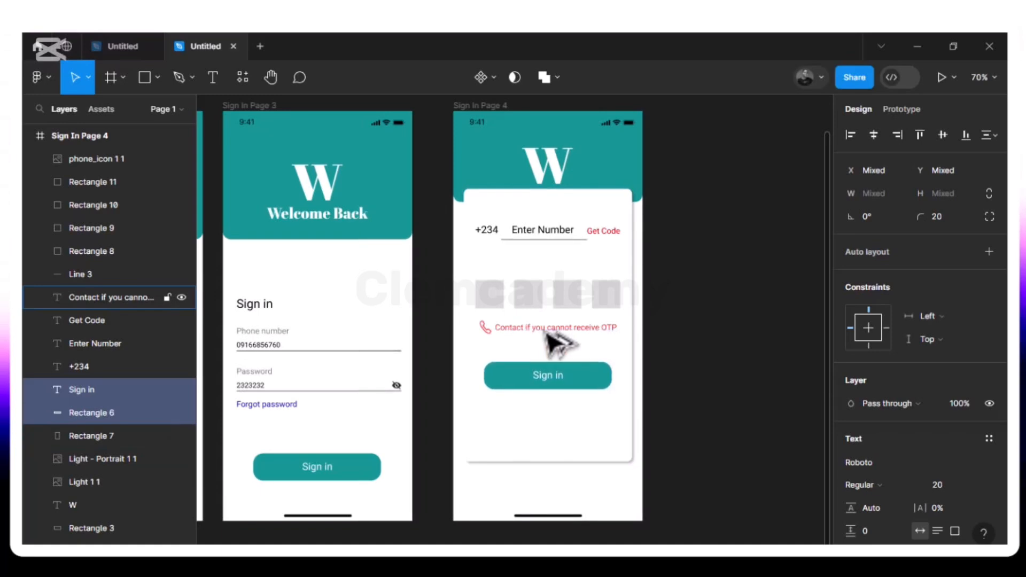
click(570, 293)
key(alt)
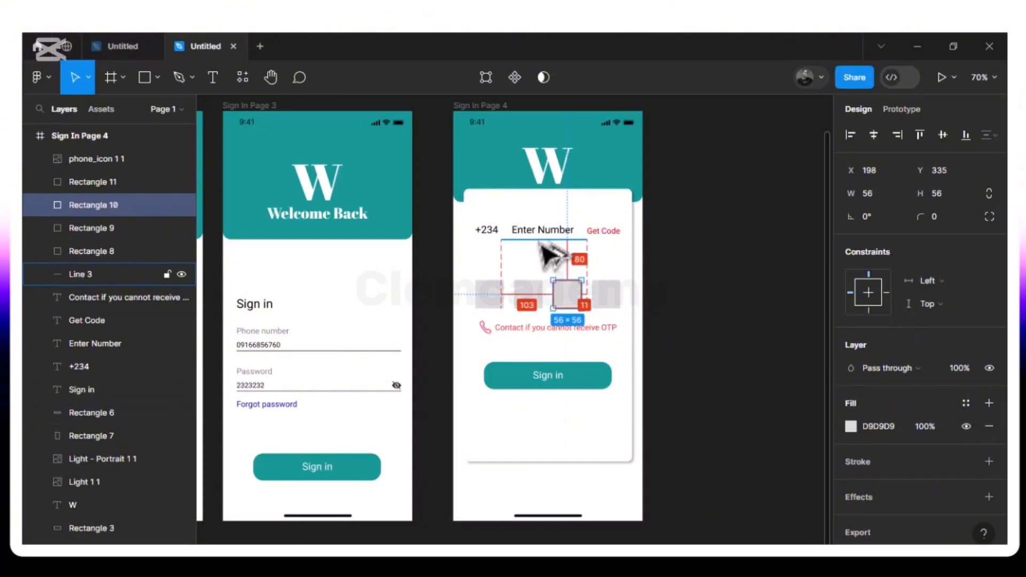
click(546, 376)
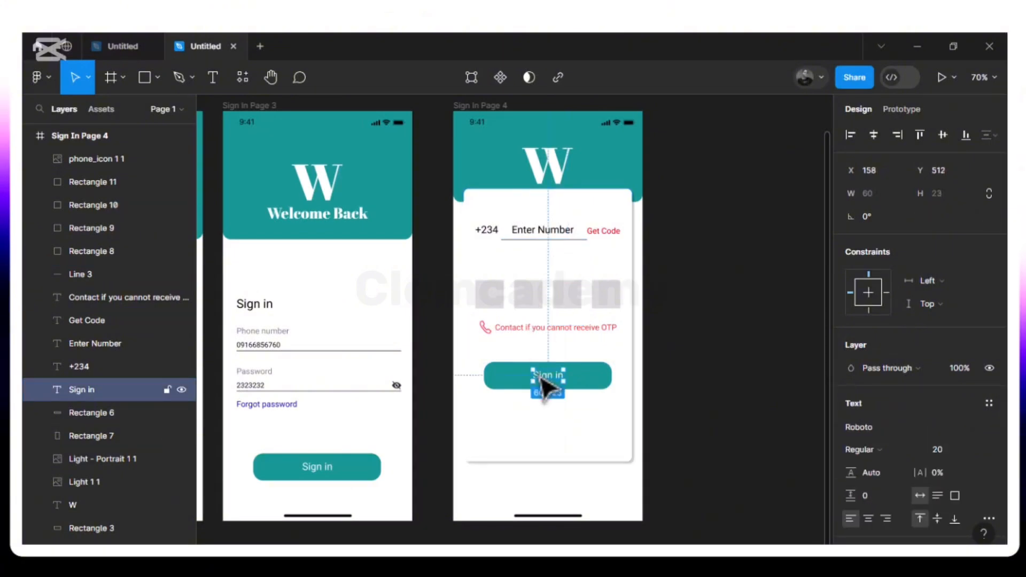
shift+click(509, 382)
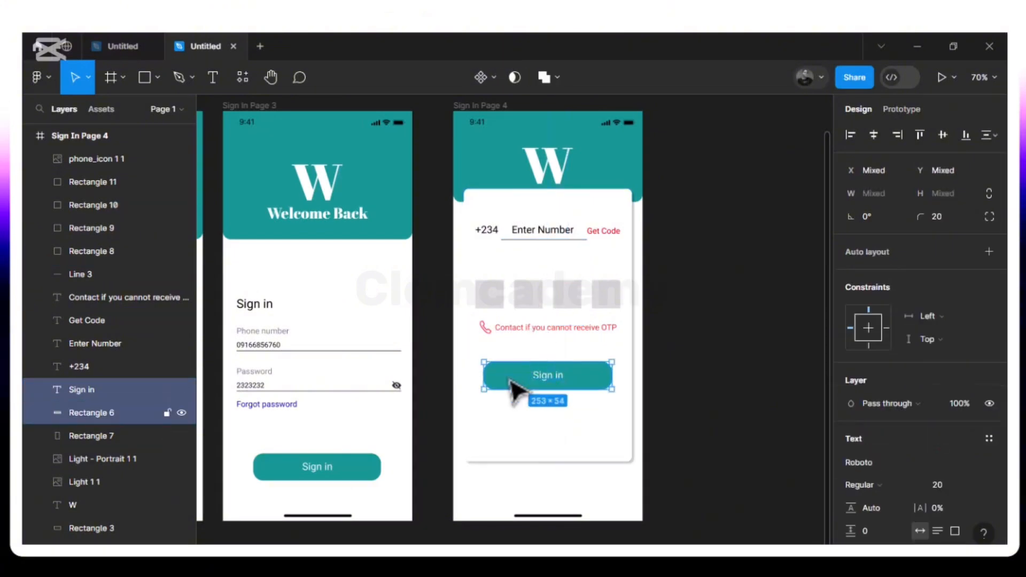
key(alt)
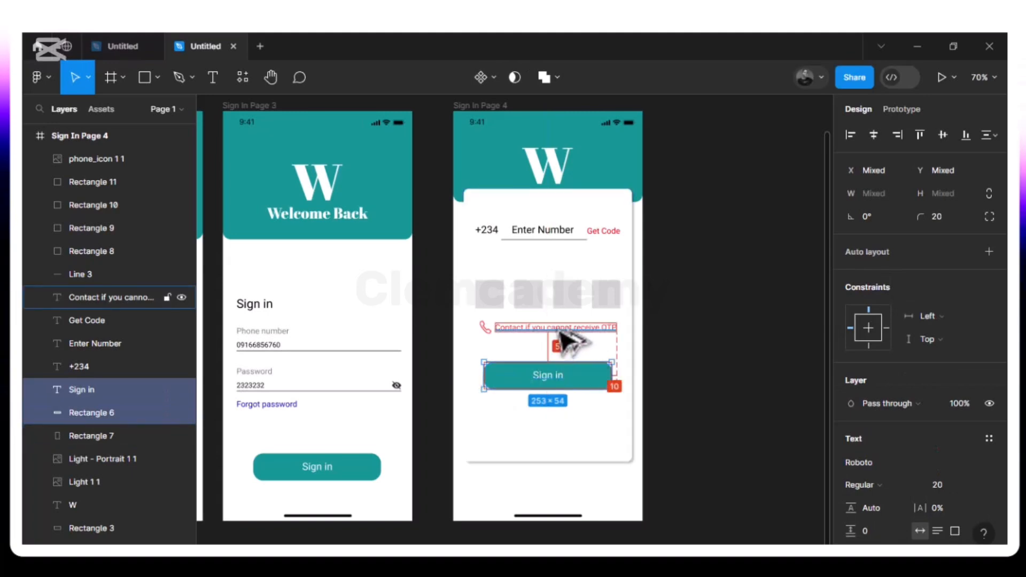
key(Up)
key(Up)
key(Up)
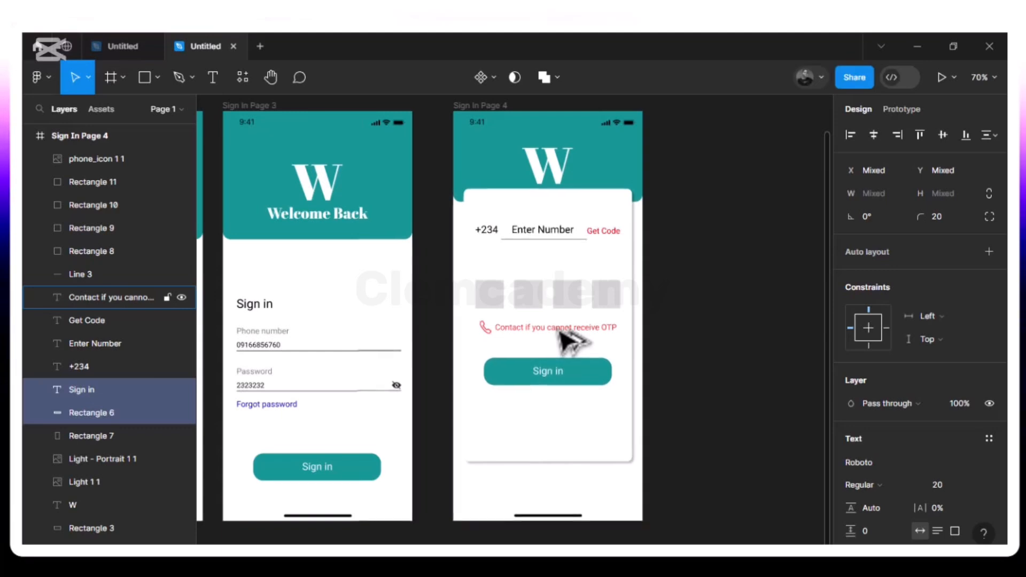
key(alt)
key(Up)
key(Up)
key(Up)
key(Up)
key(Up)
key(Up)
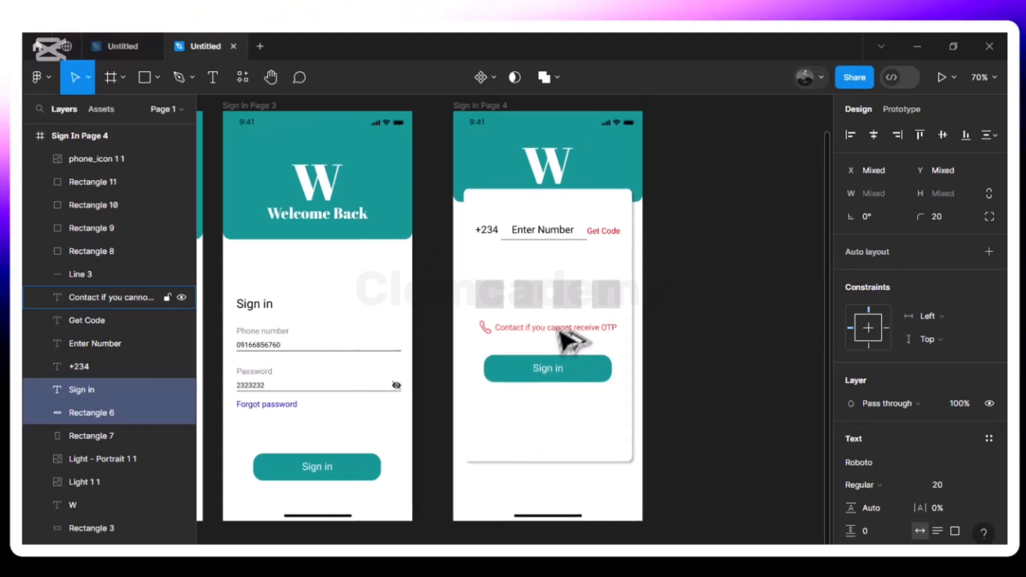
key(Up)
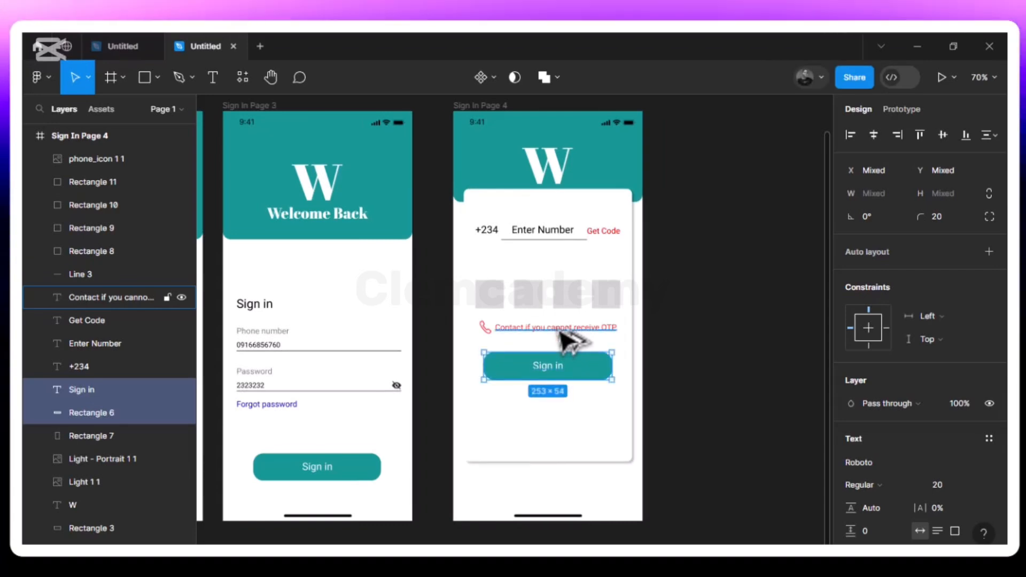
click(490, 453)
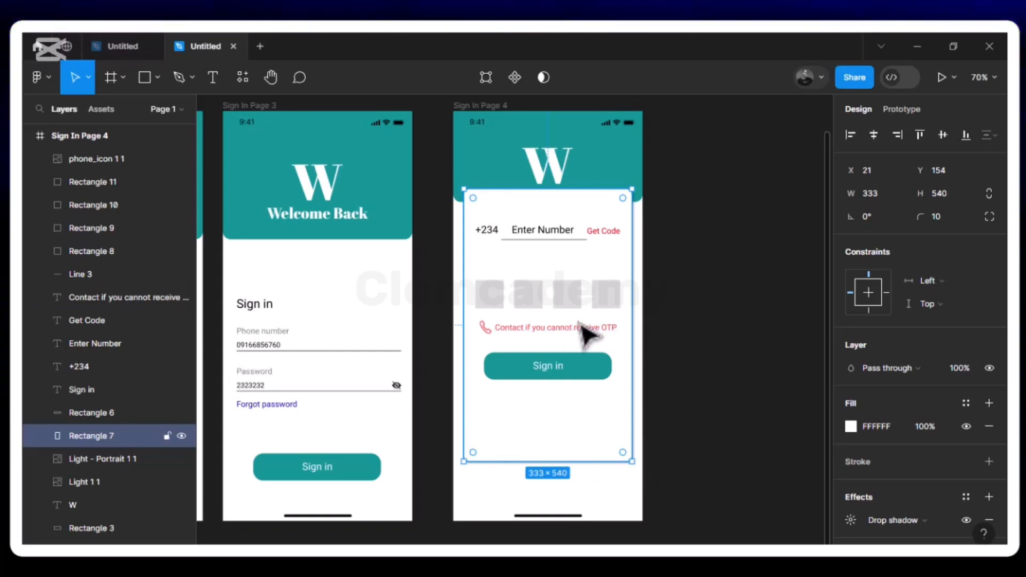
- Duplicate the OTP contact text, move it near the card's bottom, and retype it as 'Customer Service'
click(580, 342)
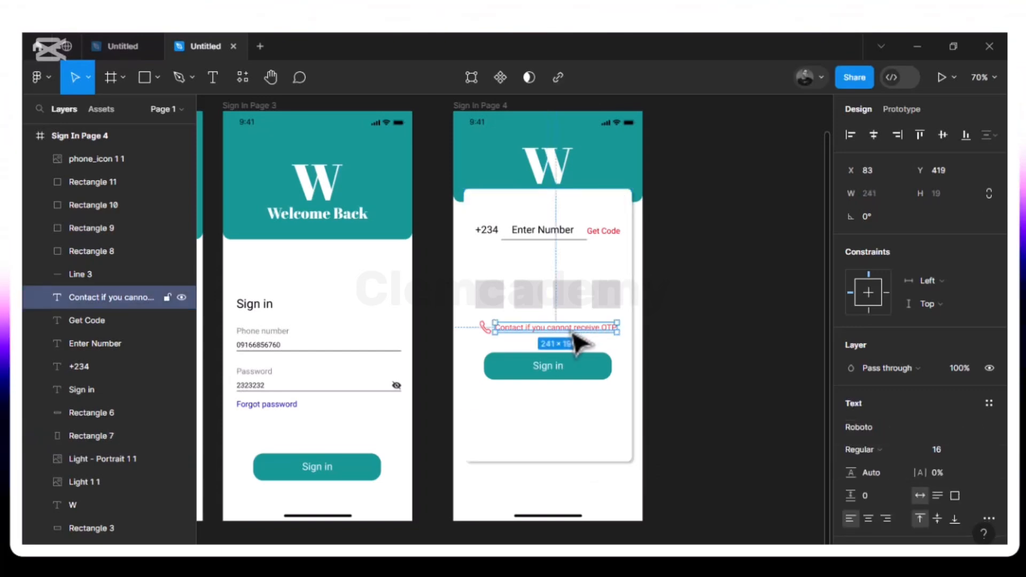
key(ctrl+d)
drag(542, 393, 553, 444)
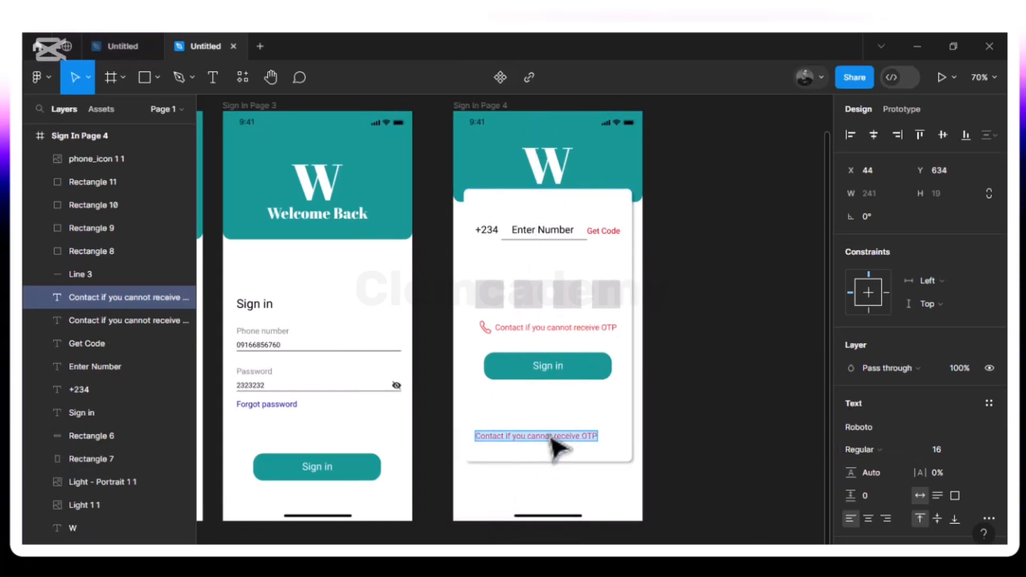
text(cU)
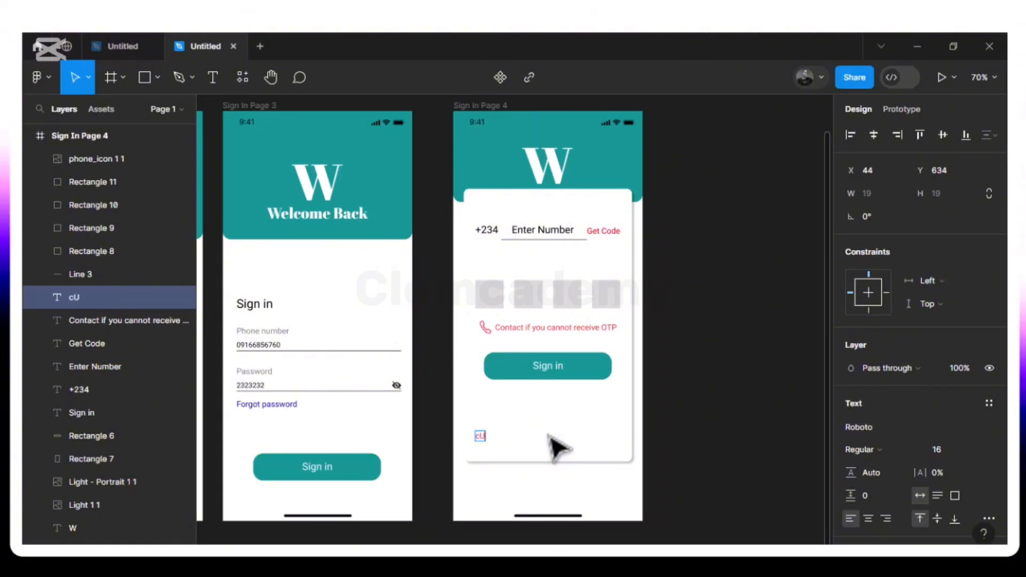
key(BackSpace)
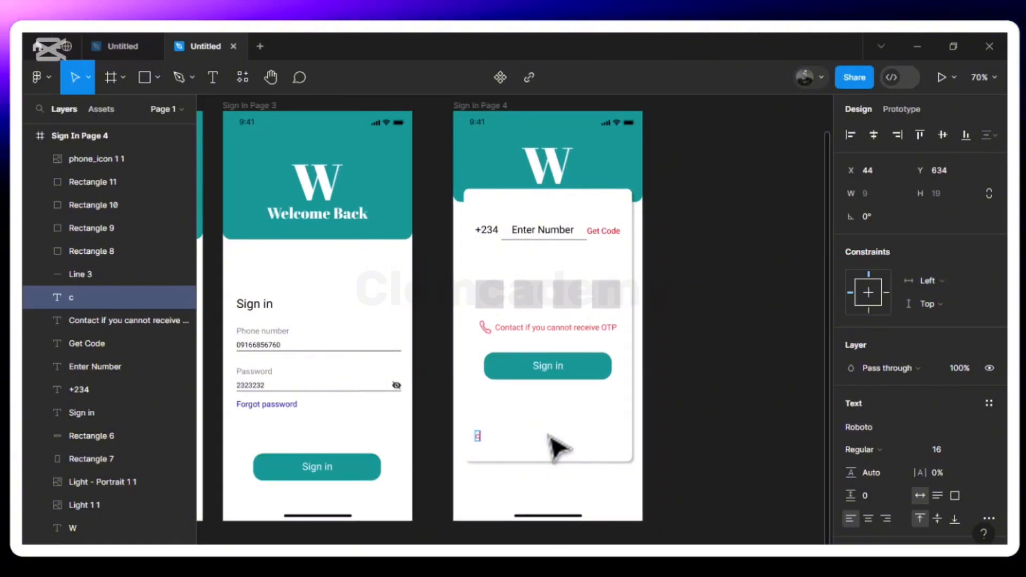
text(c)
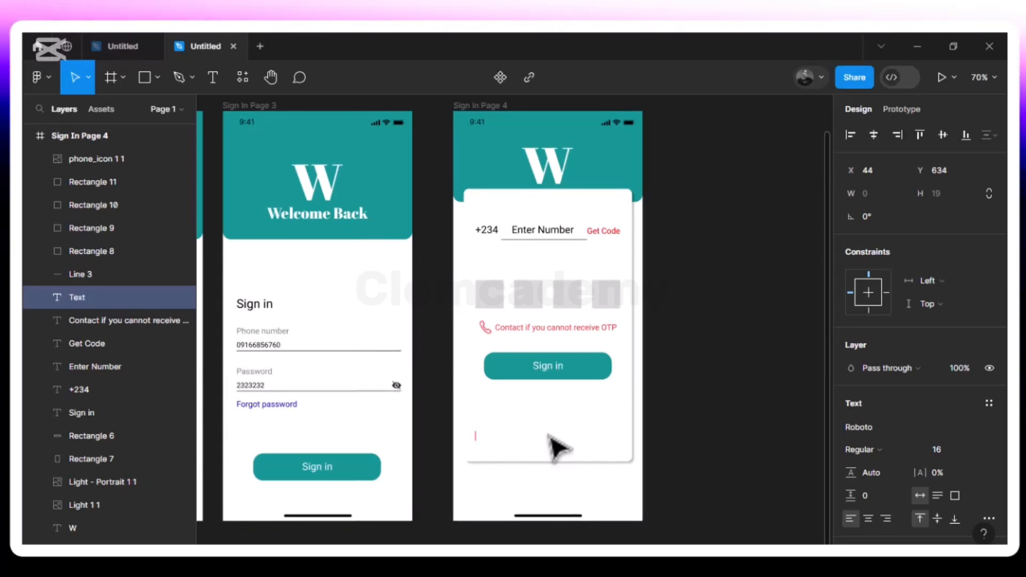
text(ustomer)
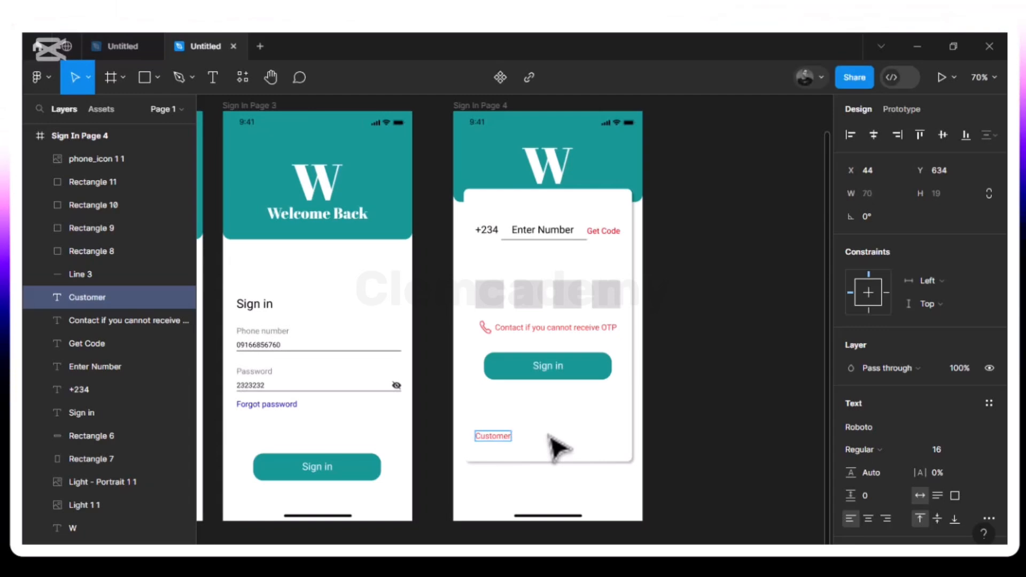
text( Service)
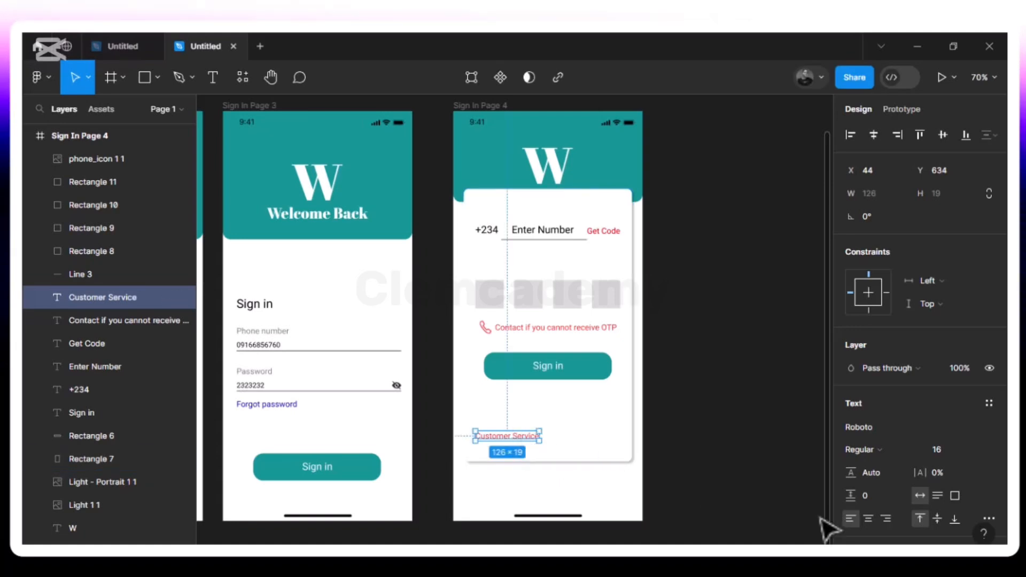
scroll(933, 527, down, 3)
key(Escape)
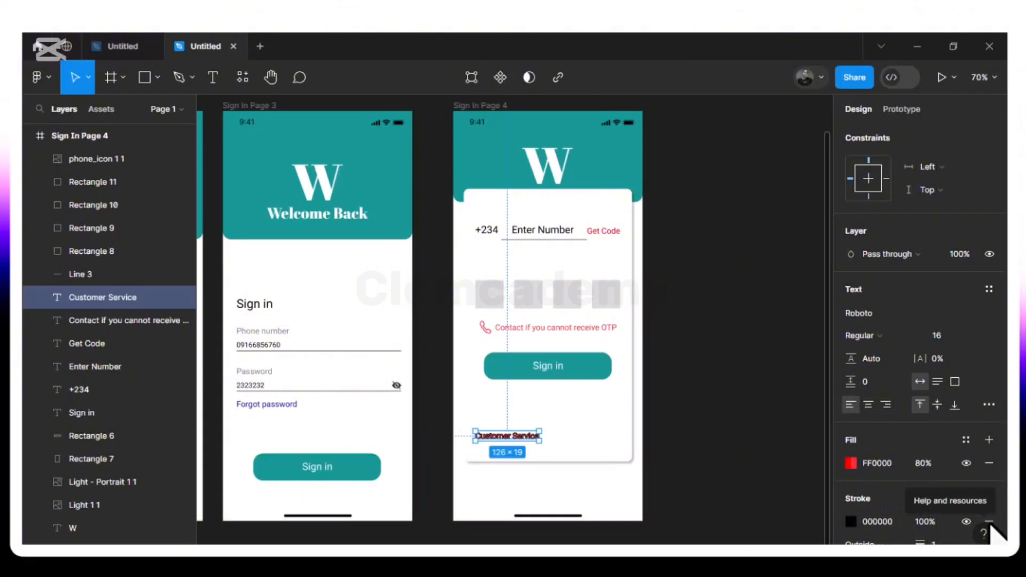
click(989, 530)
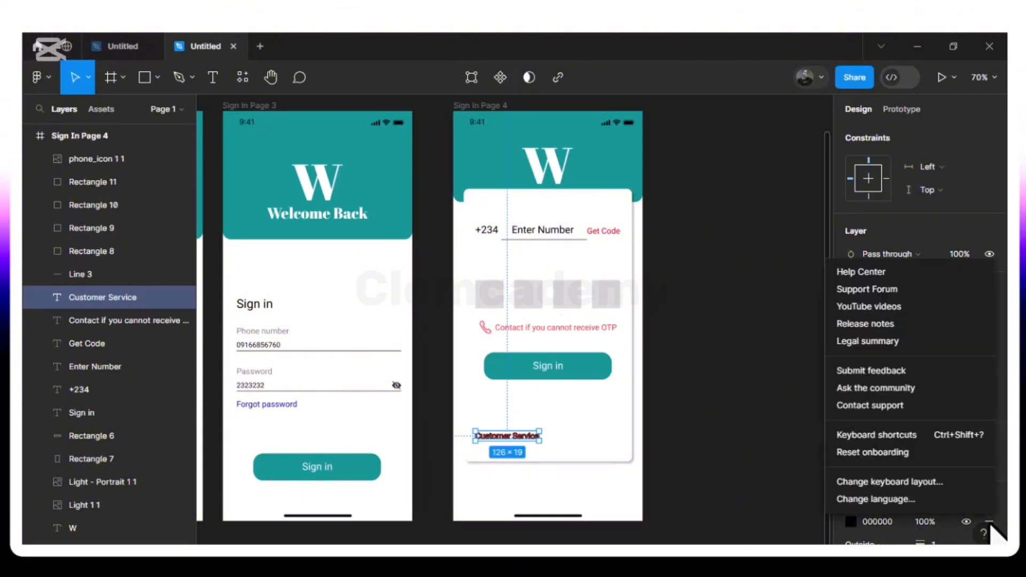
click(767, 515)
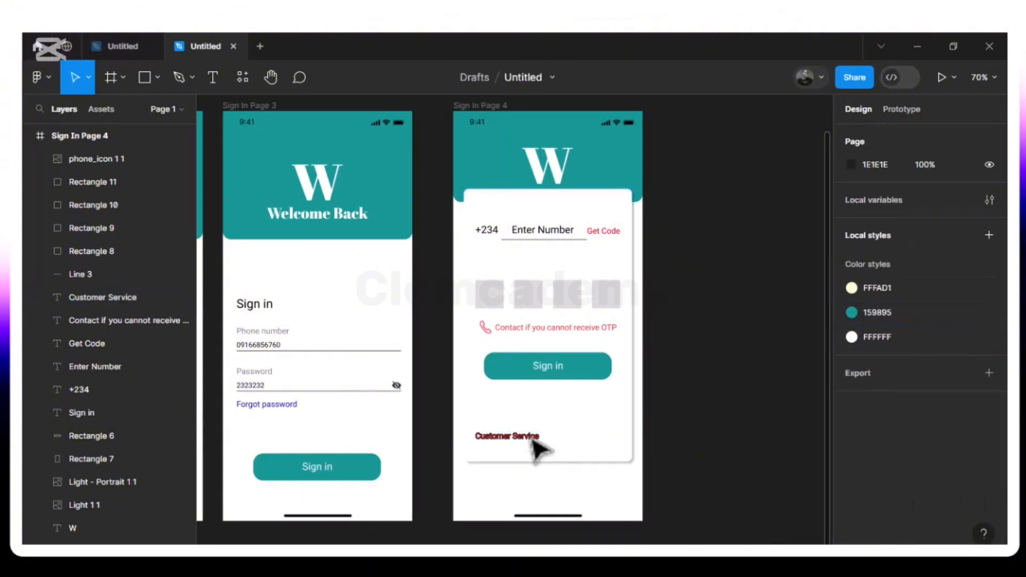
- Style the Customer Service text solid black with no outline and Medium weight
click(529, 449)
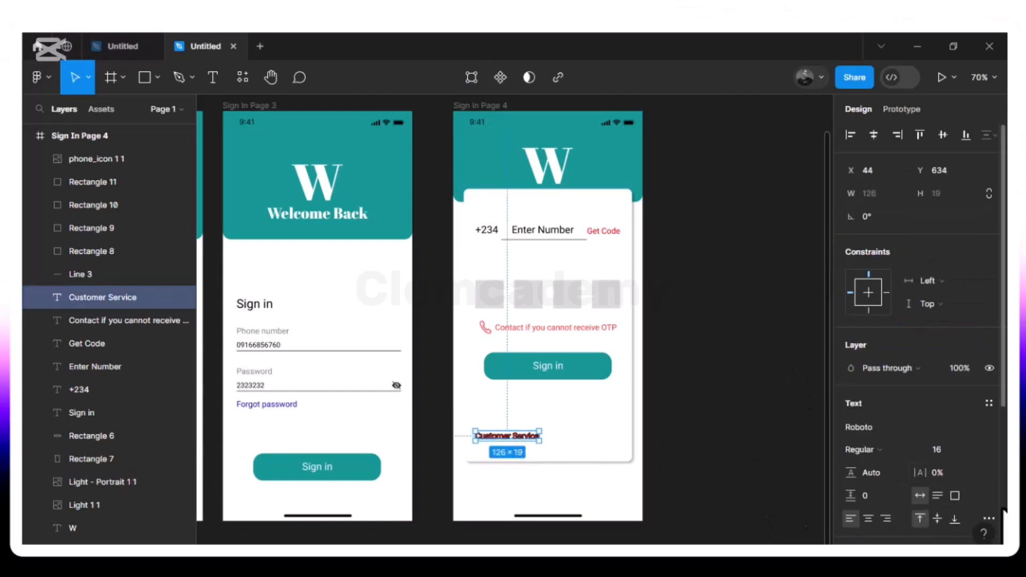
scroll(990, 484, down, 4)
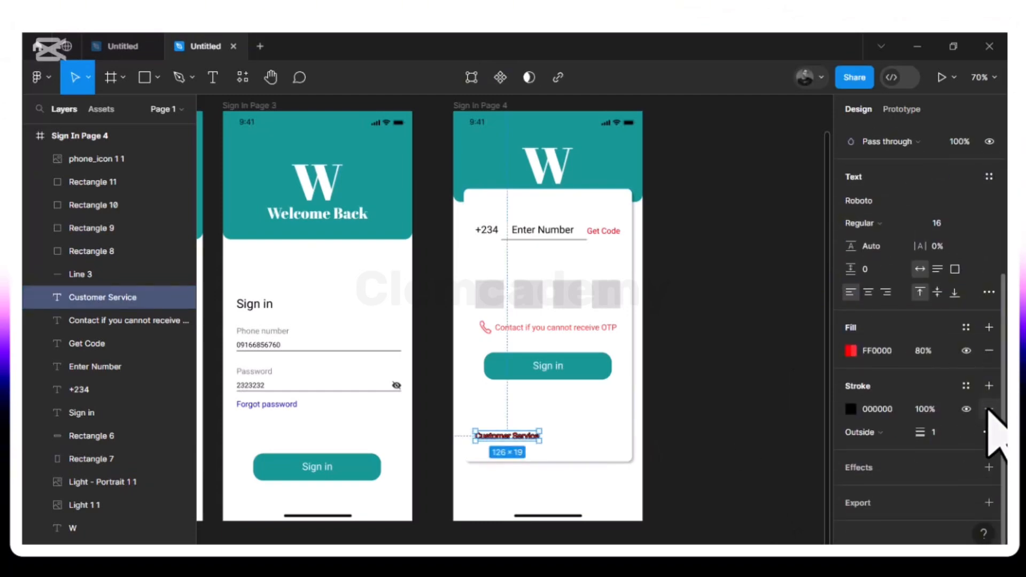
click(989, 410)
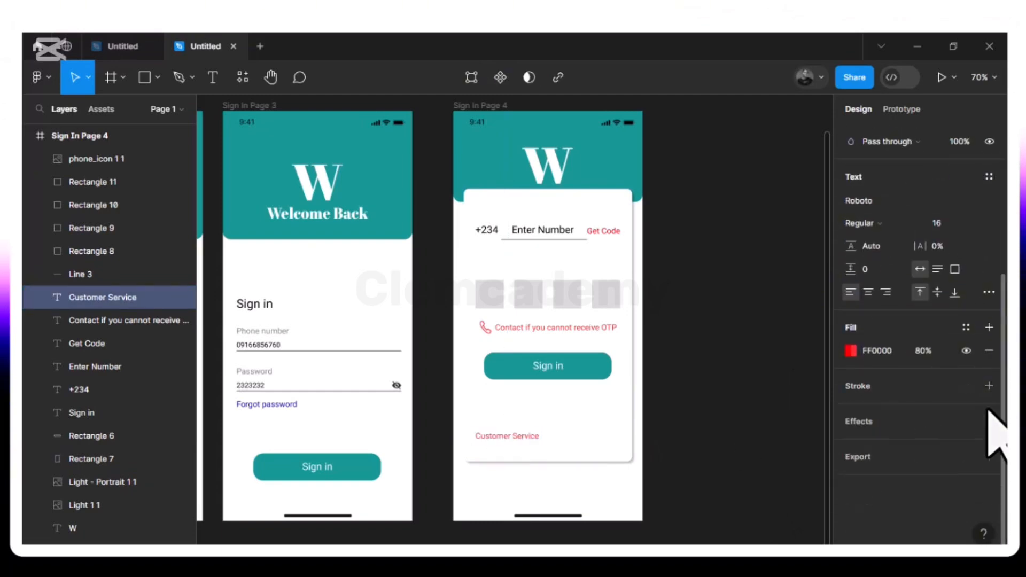
click(850, 351)
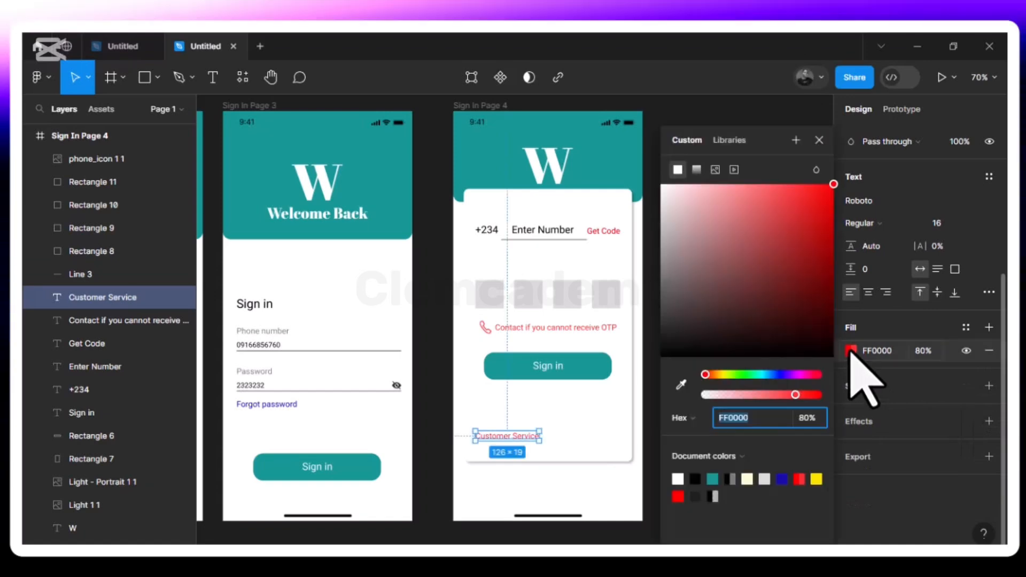
click(695, 480)
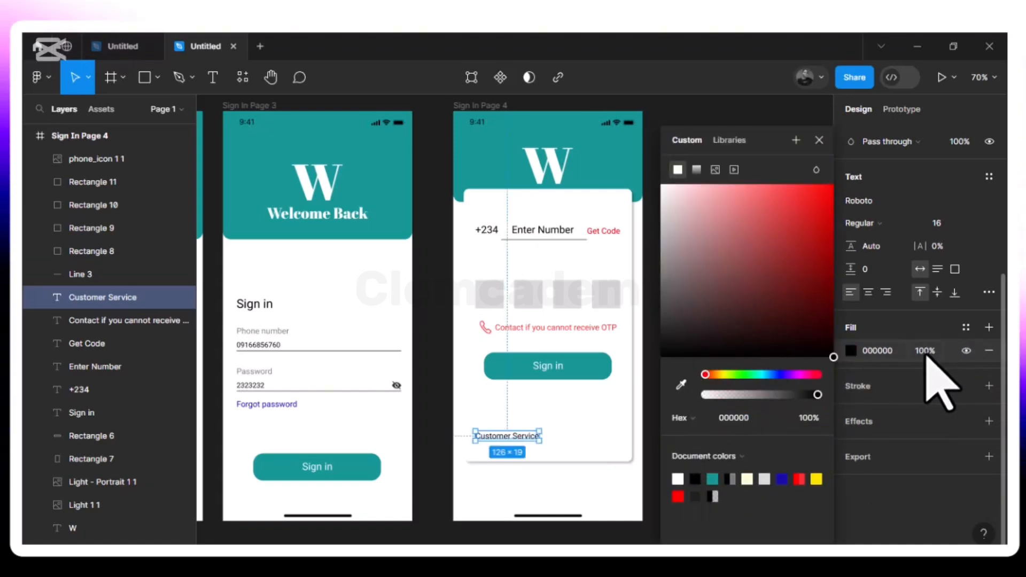
click(820, 140)
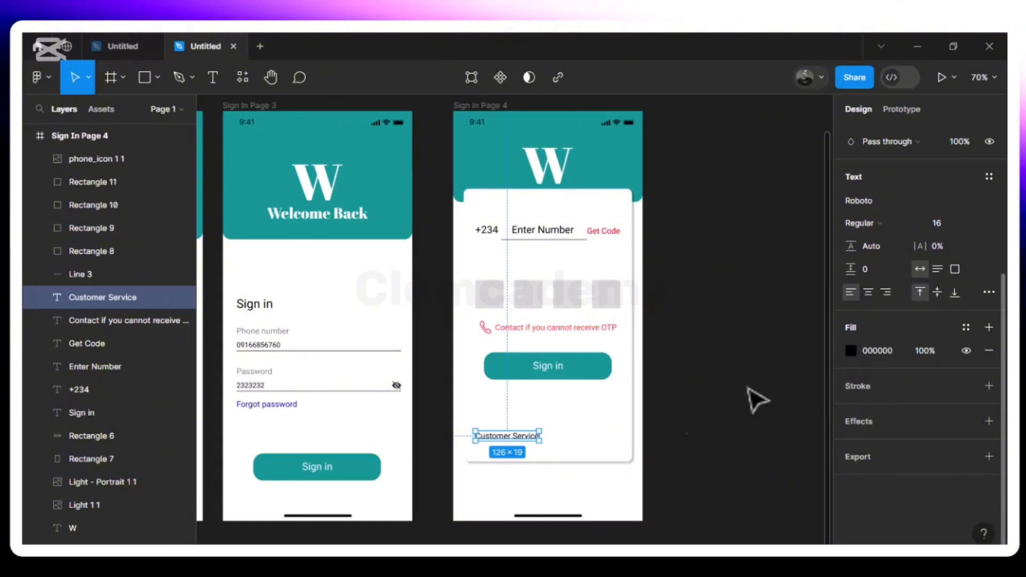
click(917, 225)
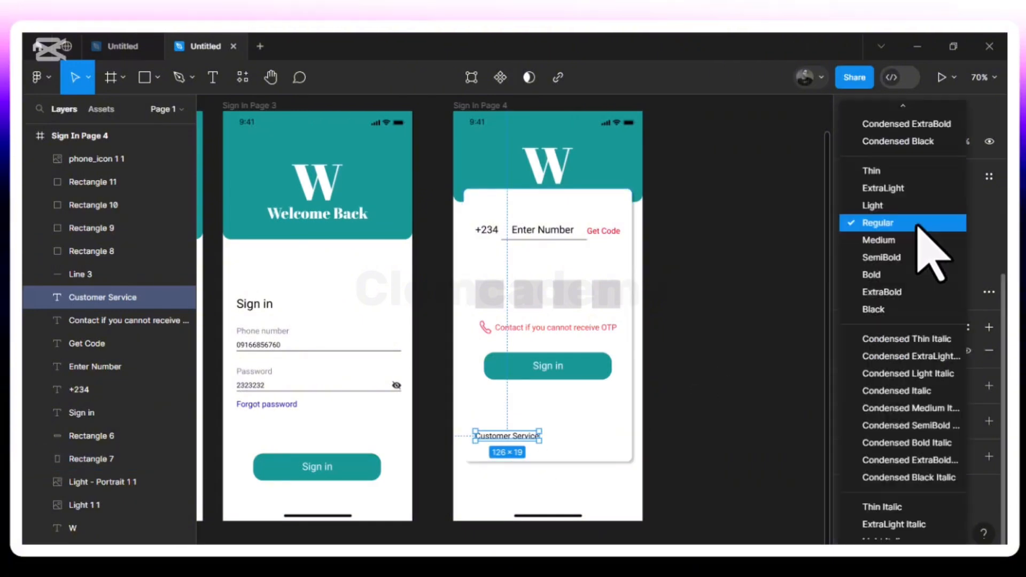
click(899, 240)
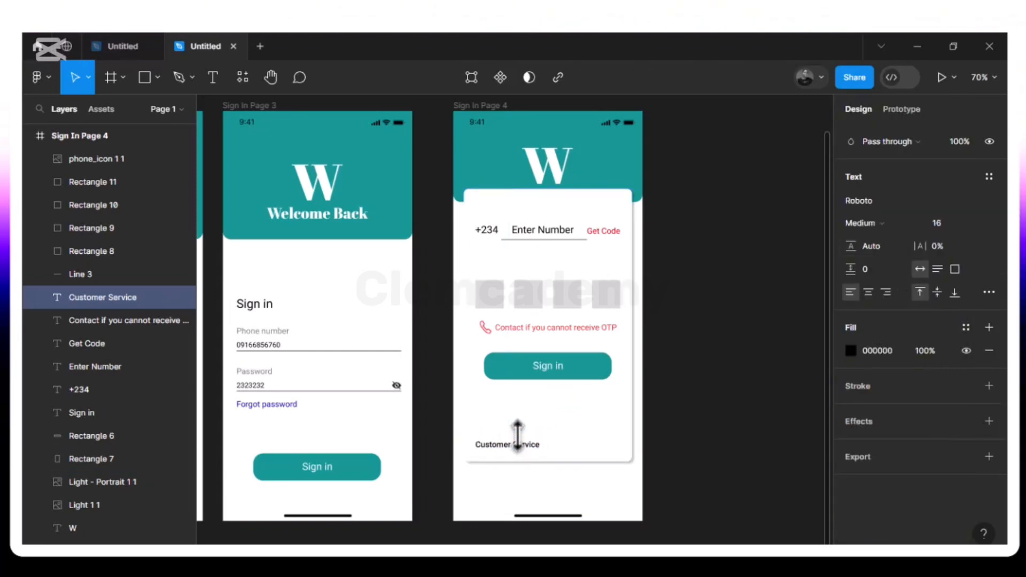
click(518, 434)
- Nudge the Sign in button and its label down together
click(551, 366)
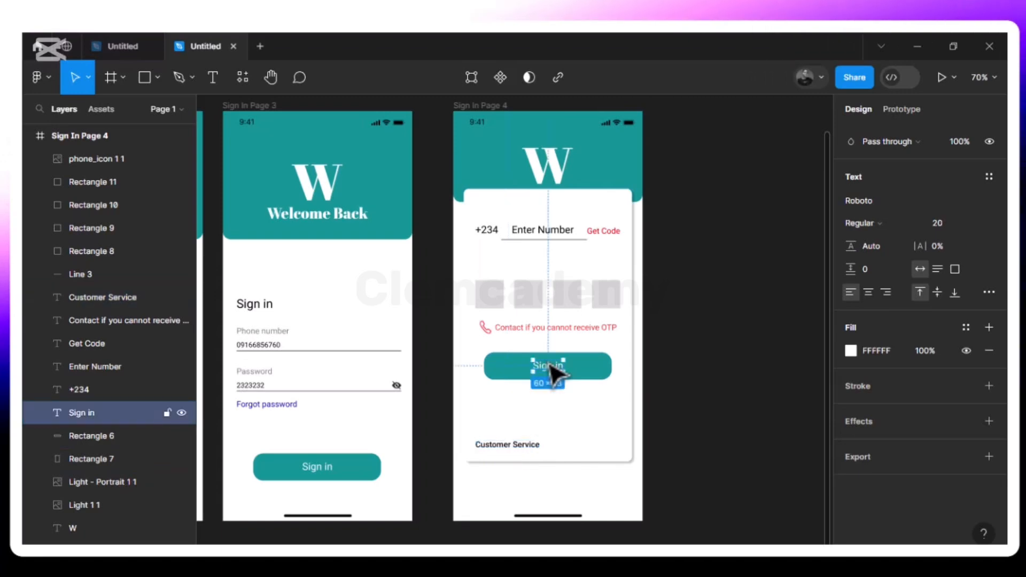
shift+click(486, 375)
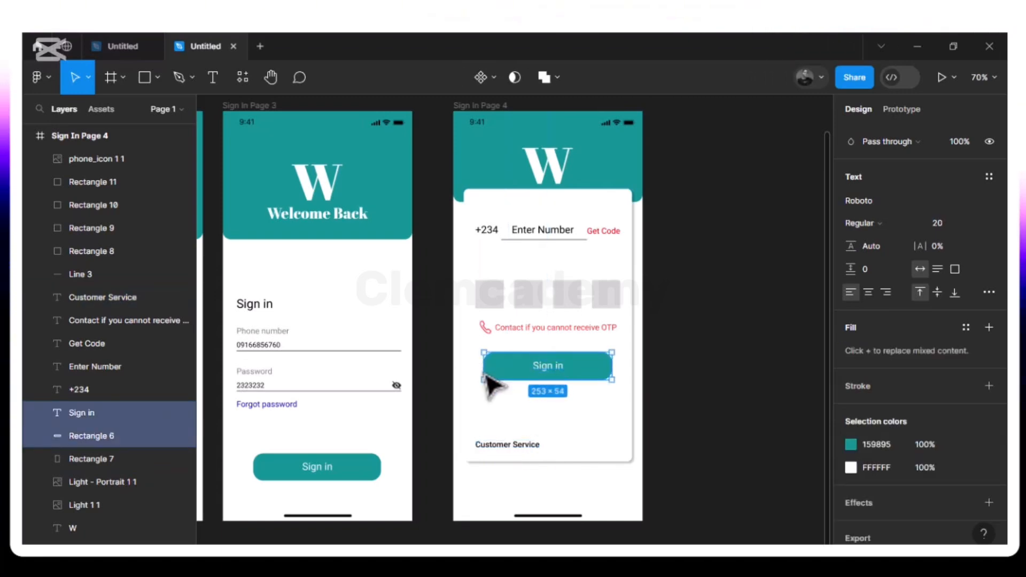
key(shift+Down)
key(shift+Down)
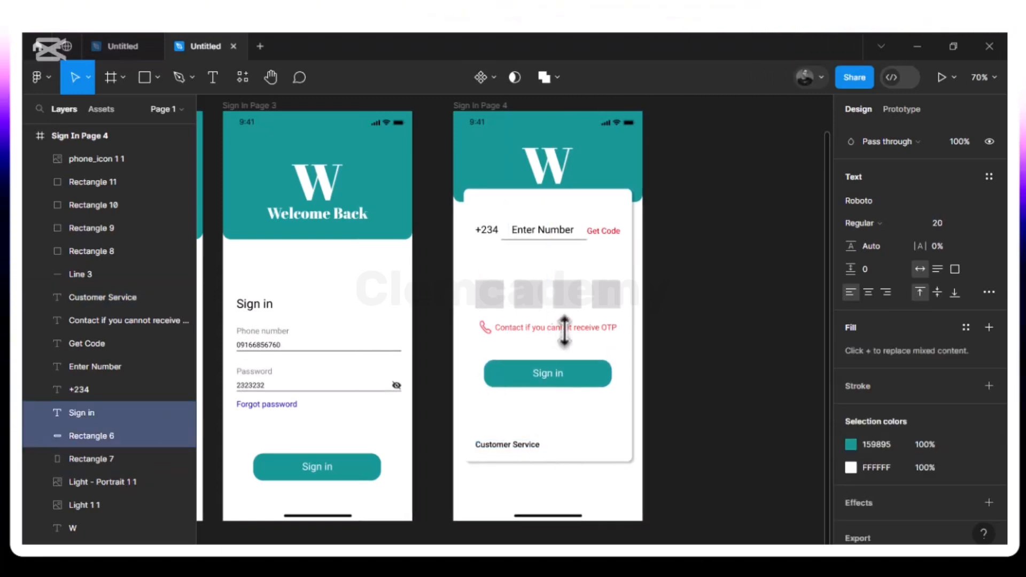
key(alt)
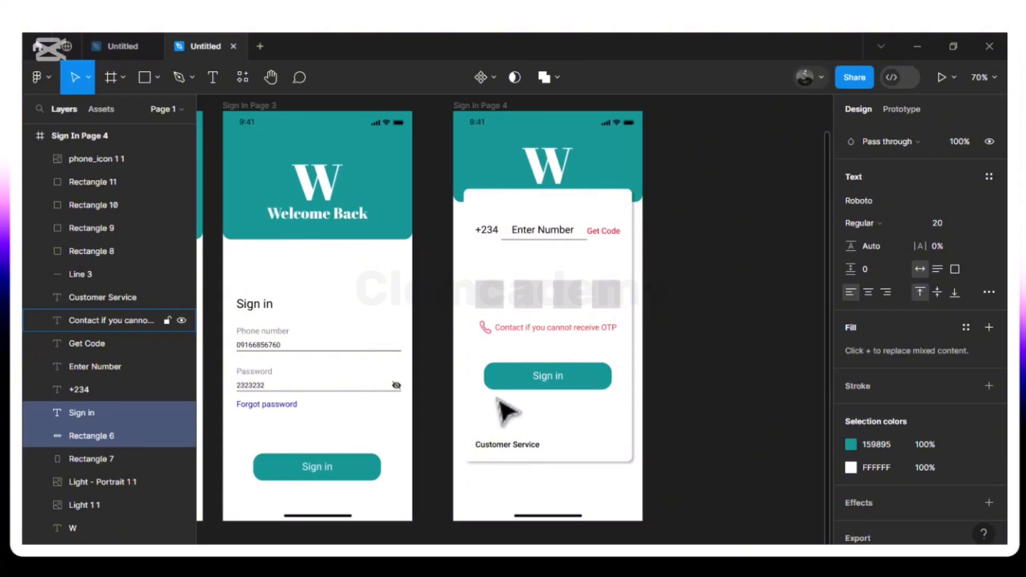
- Check the Customer Service text's spacing to the card edges and duplicate it
click(512, 446)
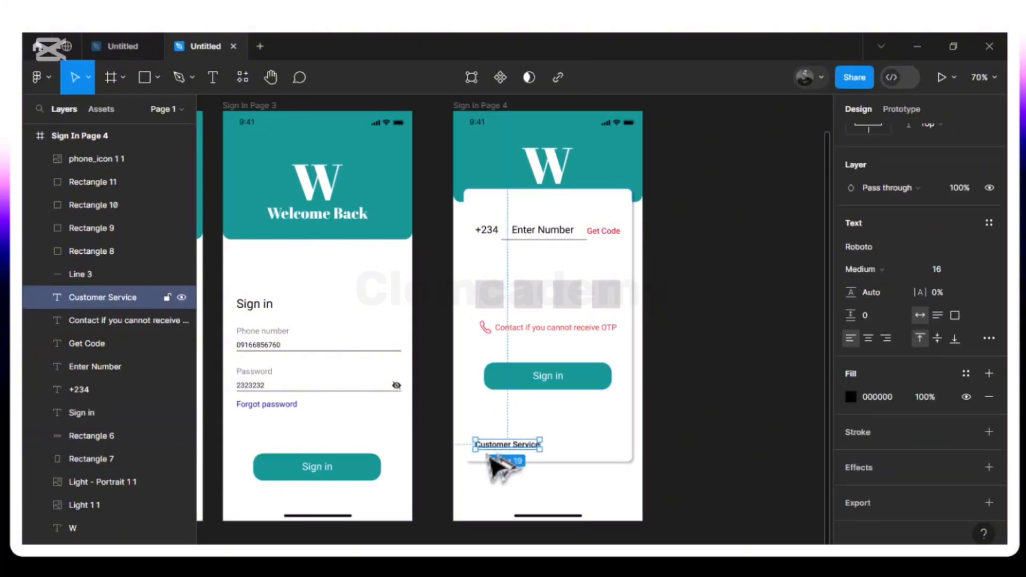
key(alt)
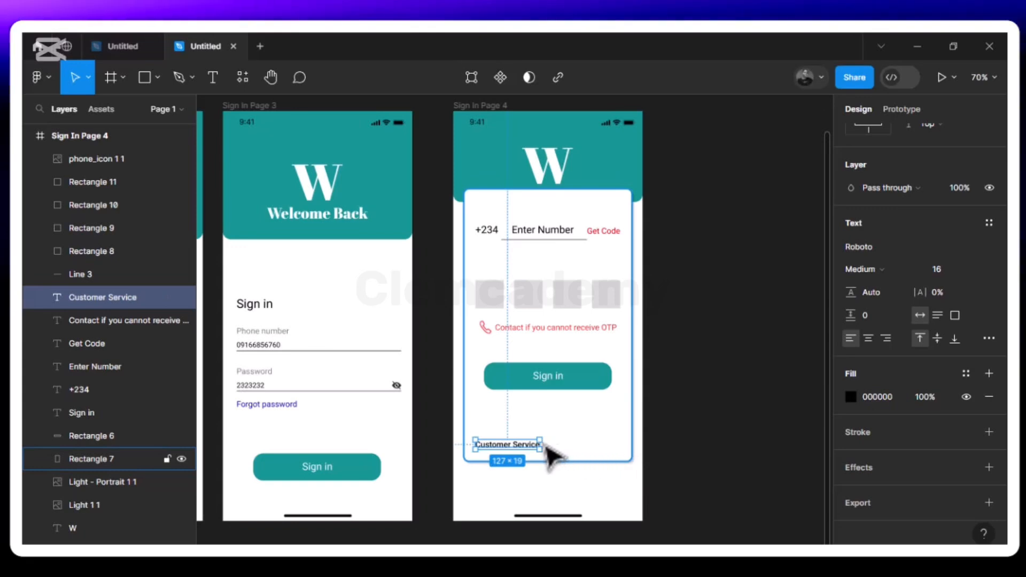
key(ctrl+d)
- Move the copy to the card's bottom right, reword it 'Privacy Policy', and nudge it toward the edge
drag(534, 449, 588, 447)
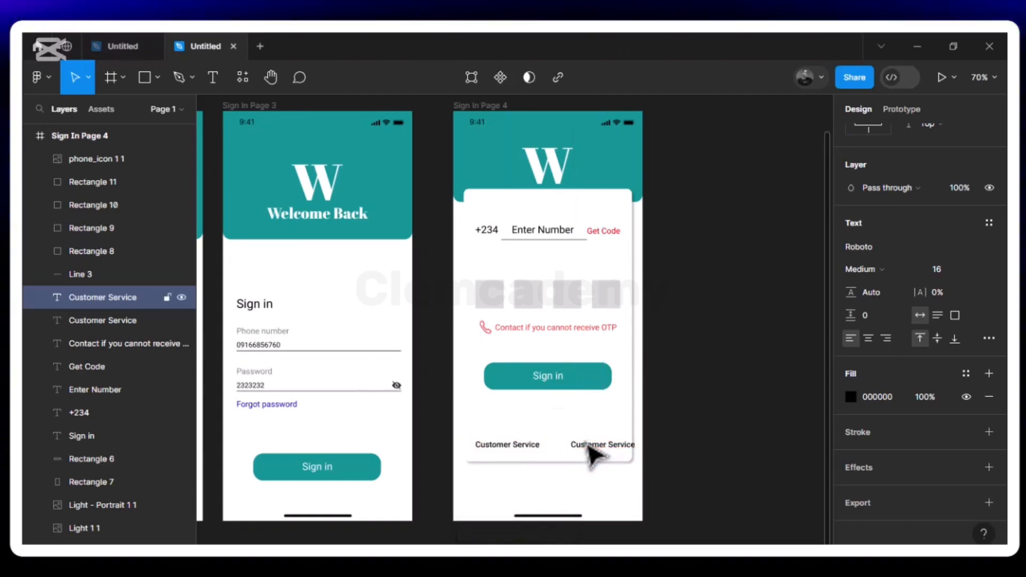
double_click(588, 446)
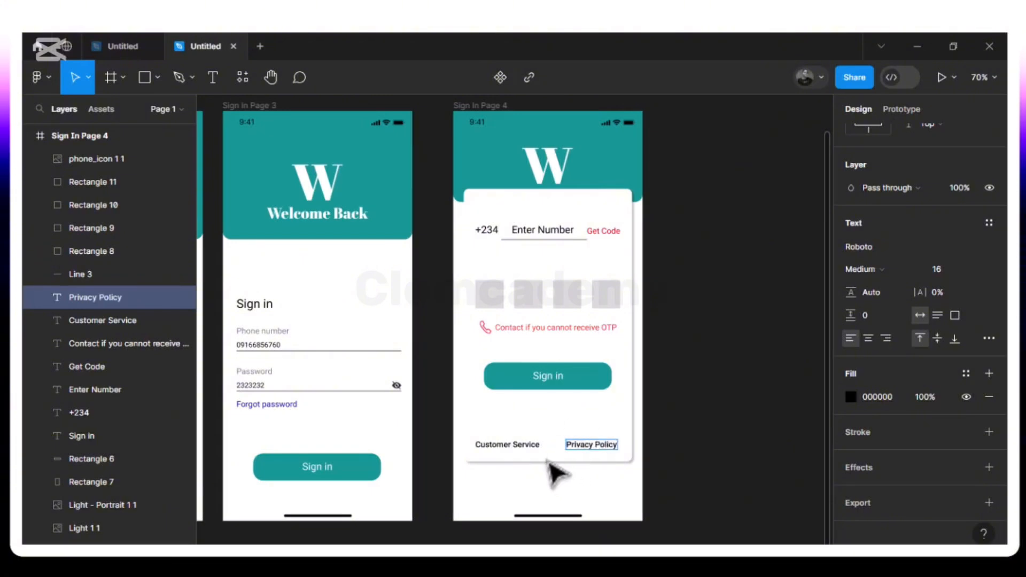
click(546, 461)
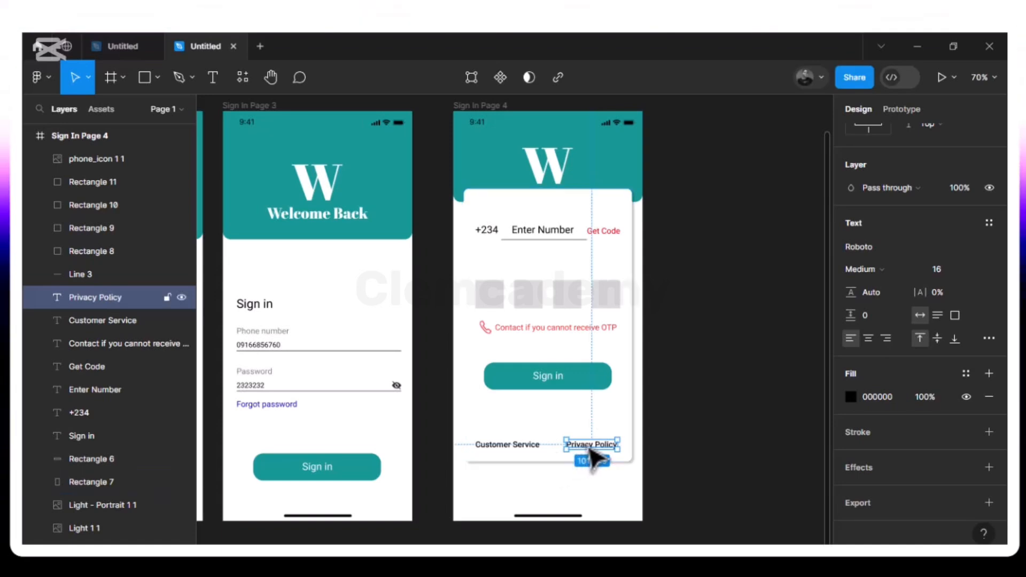
key(alt)
key(Right)
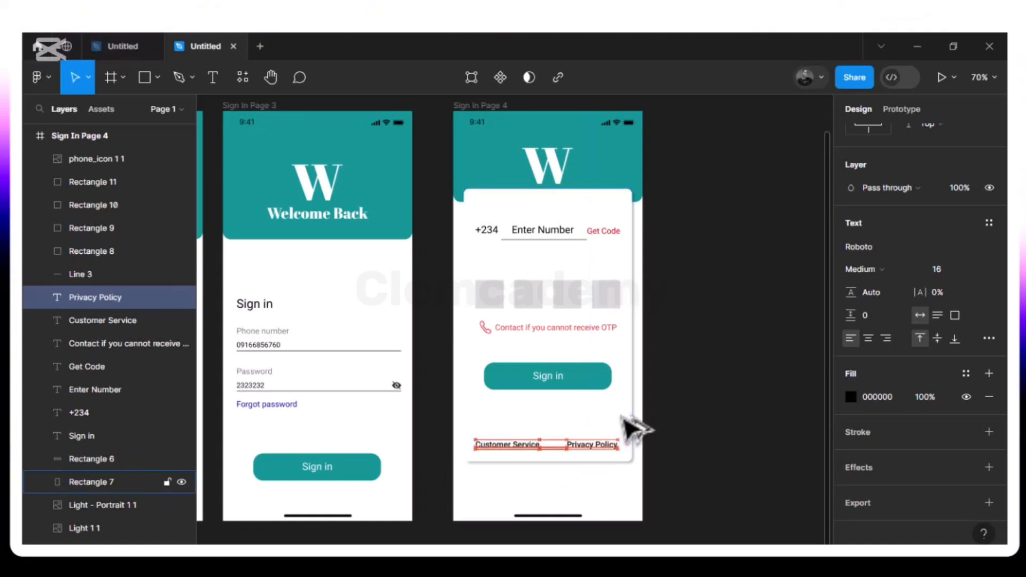
key(alt+Right)
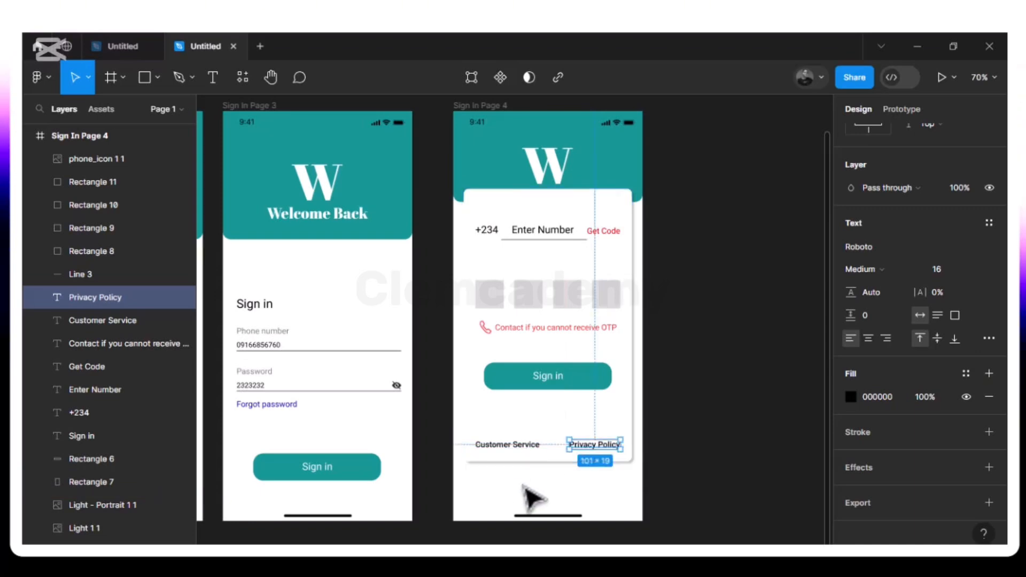
click(550, 513)
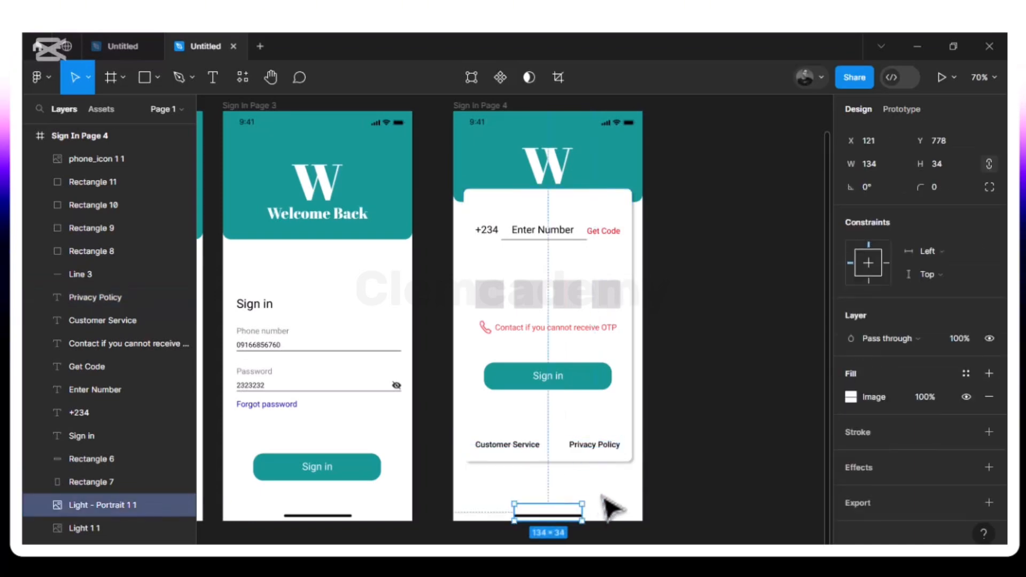
key(Escape)
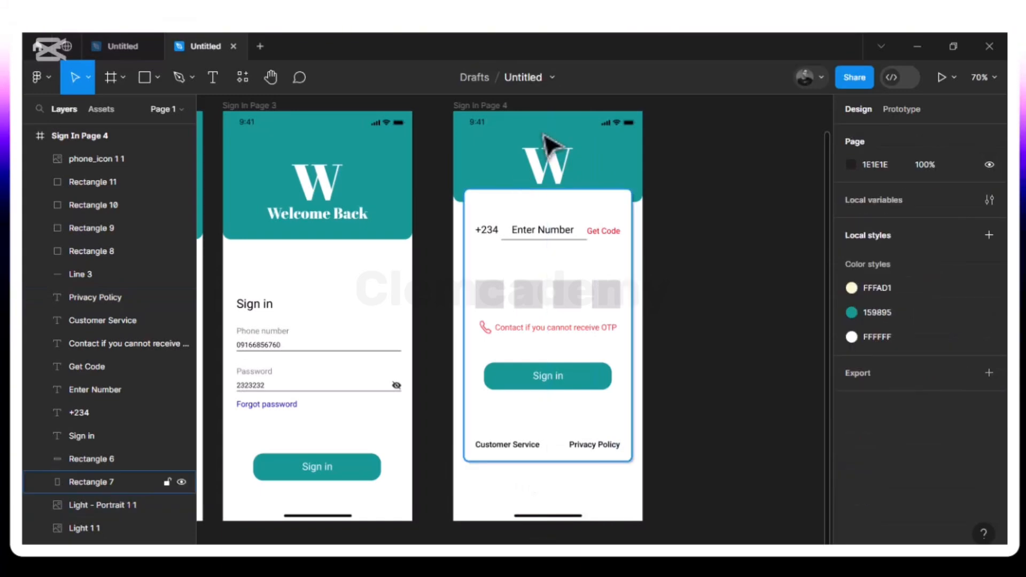
- Rename the Sign In Page 4 frame to 'Sign up Page 1' and duplicate it as Sign up Page 2
click(501, 118)
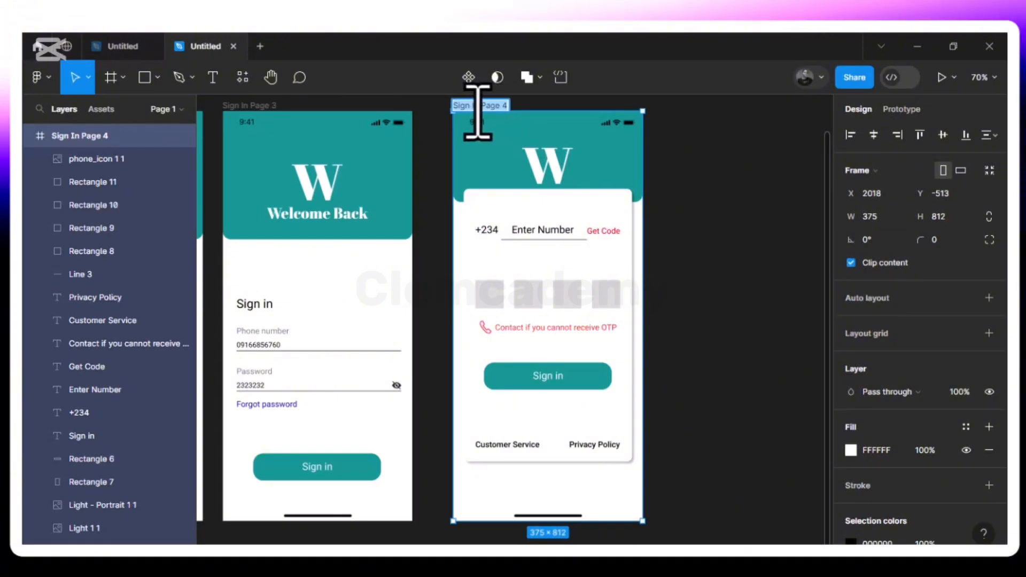
click(477, 107)
key(BackSpace)
key(BackSpace)
text(up)
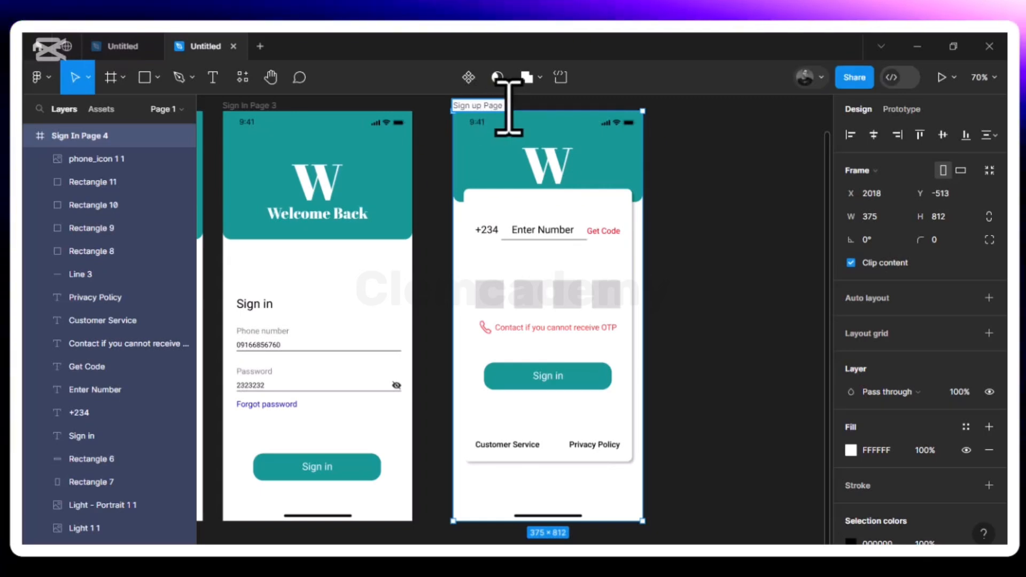
text(1)
key(Return)
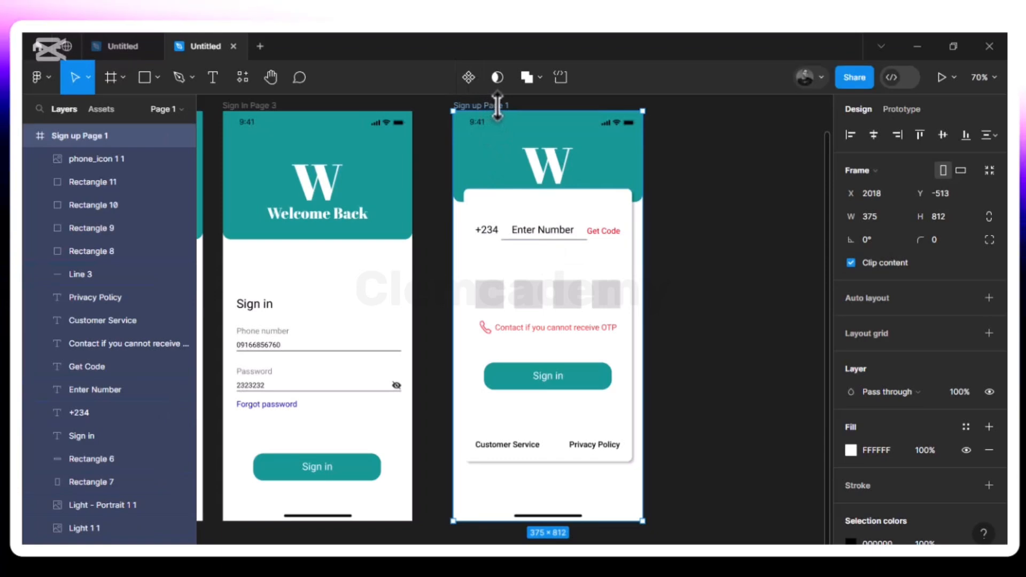
key(ctrl+d)
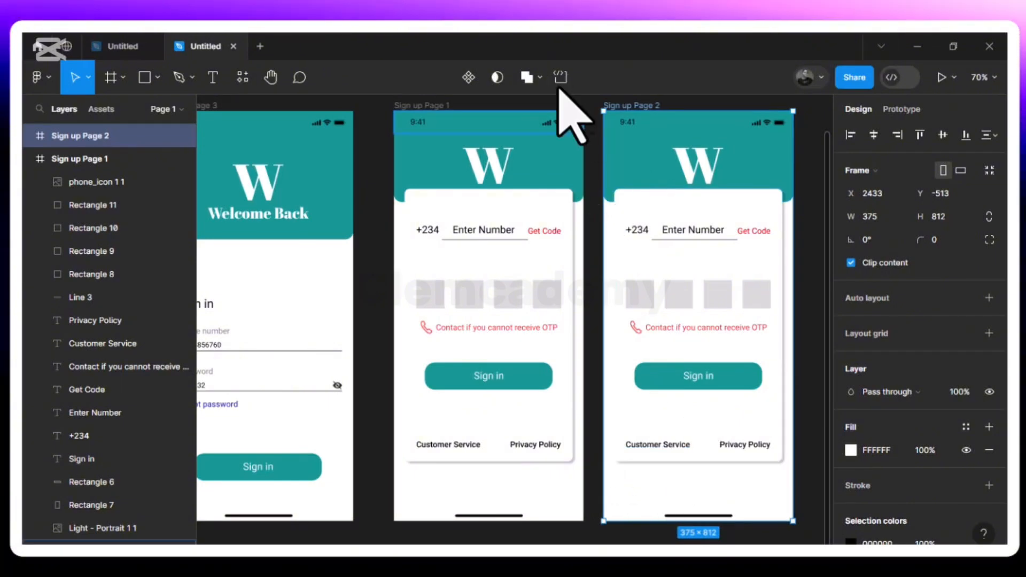
- Raise the phone row, OTP boxes and rest of the card on Sign up Page 2 to the frame top
click(599, 158)
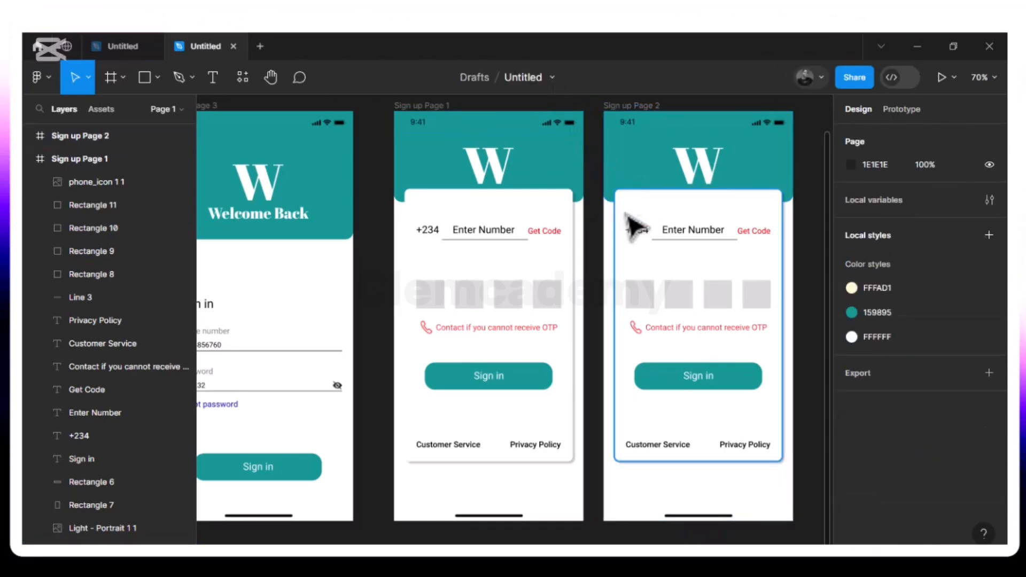
drag(611, 216, 780, 313)
drag(790, 388, 787, 472)
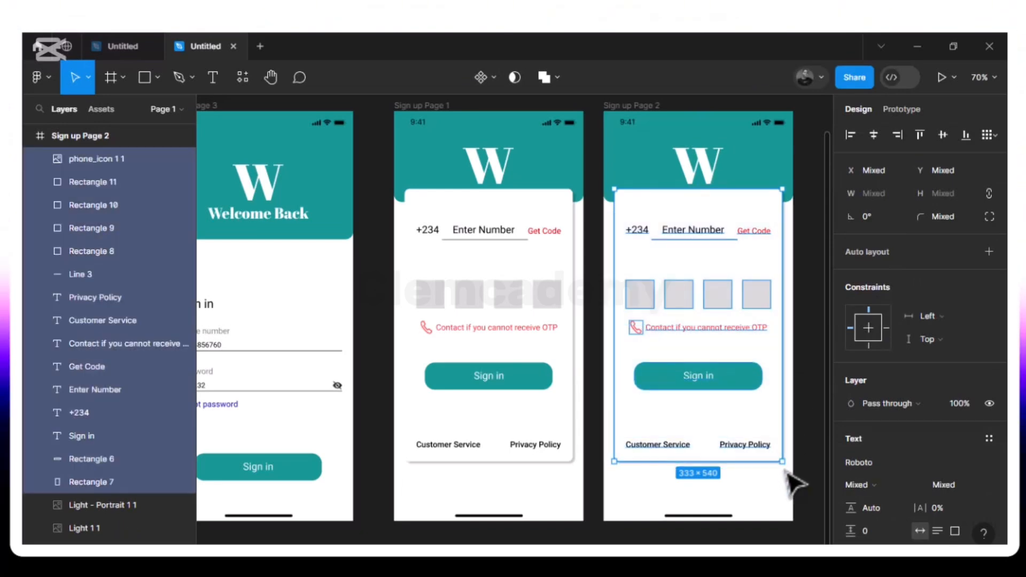
key(shift+Up)
key(shift+Up)
key(shift+Up)
key(shift+Up)
key(shift+Up)
key(shift+Up)
key(shift+Up)
key(shift+Up)
key(shift+Up)
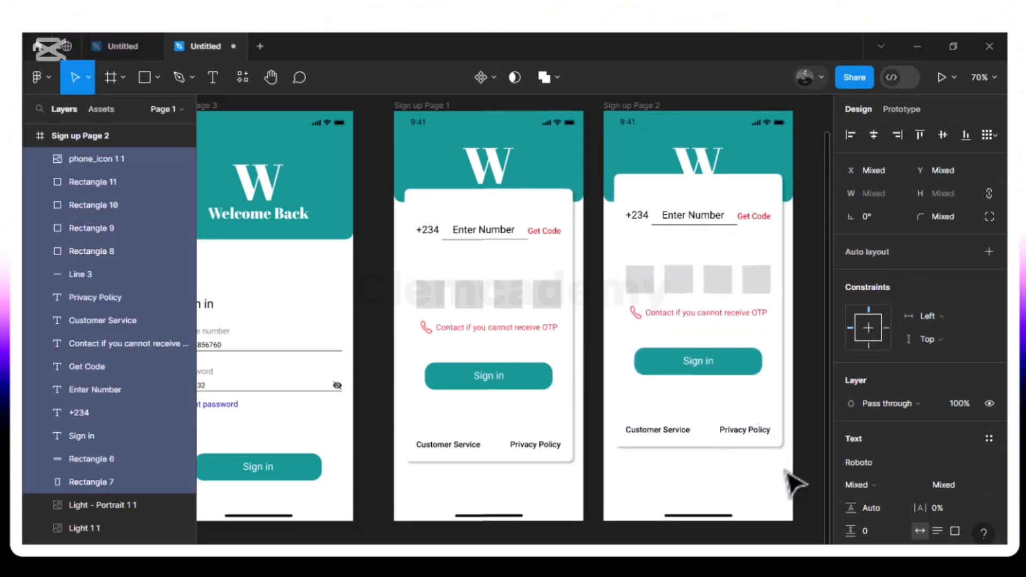
key(shift+Up)
key(shift+Up)
key(shift+Up)
key(shift+Up)
key(shift+Up)
key(shift+Up)
key(shift+Up)
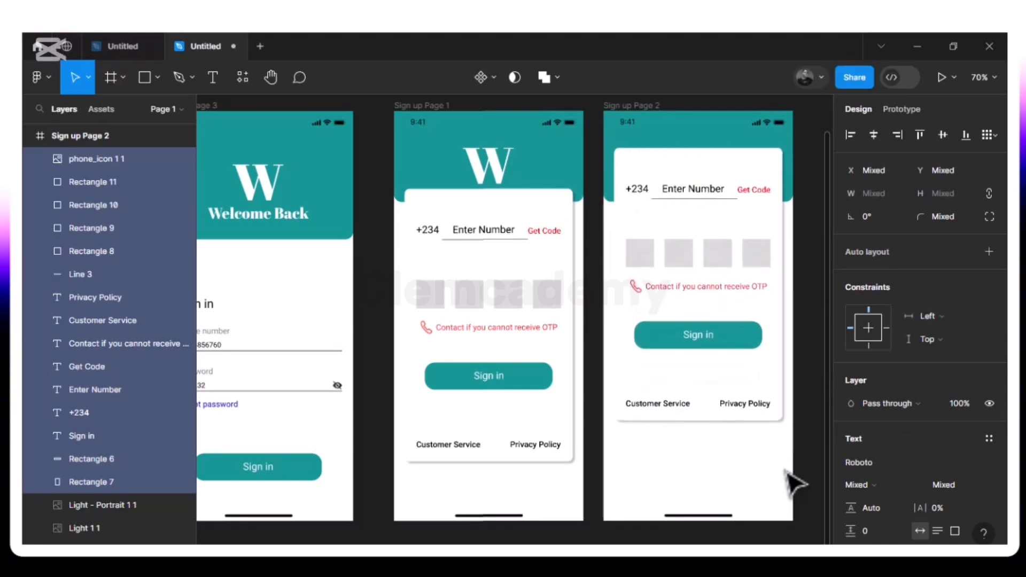
key(shift+Up)
key(shift+Up)
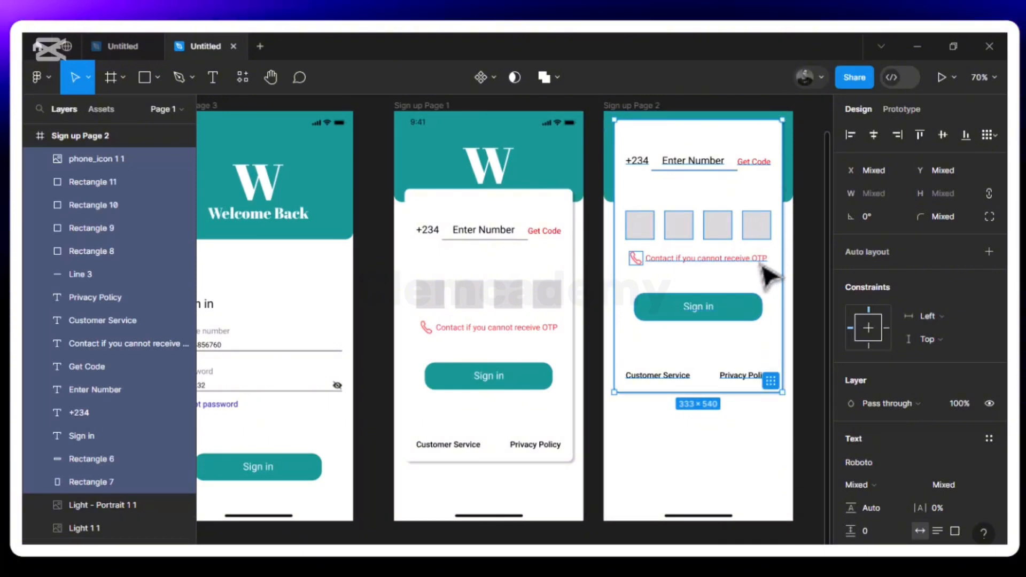
key(shift+Up)
key(shift+Up)
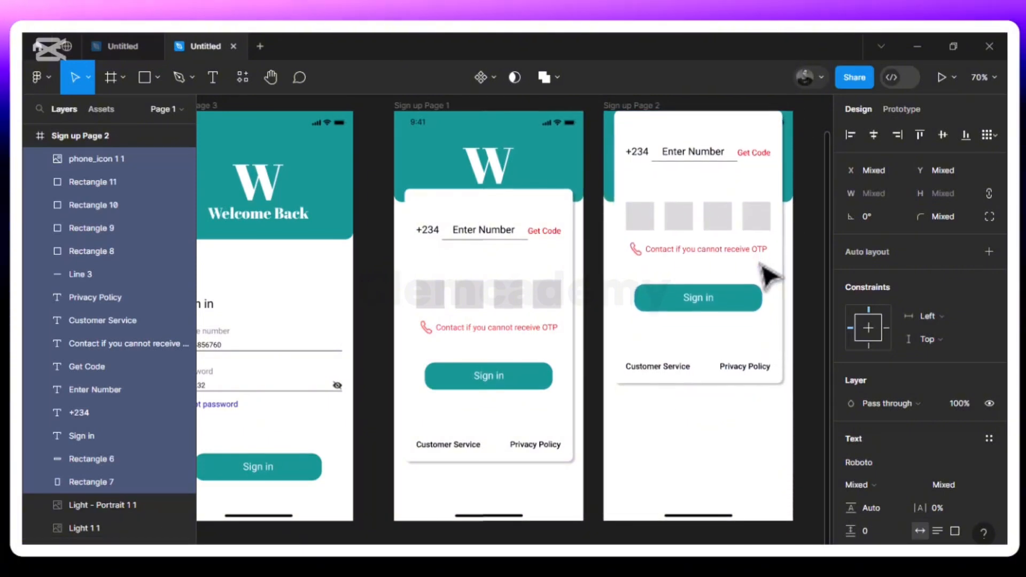
key(Up)
key(Up)
key(Up)
key(Up)
key(Up)
key(Up)
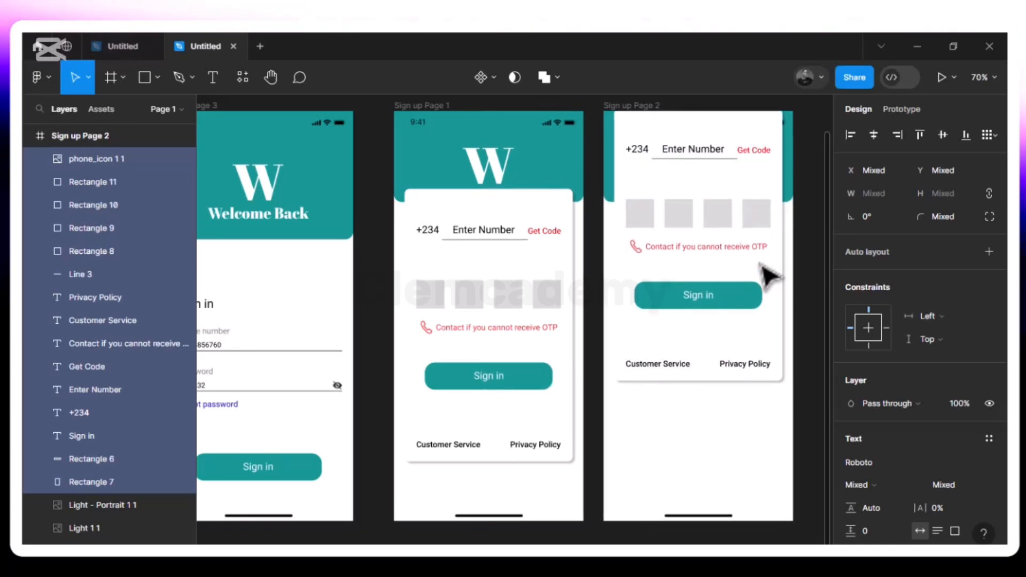
key(Up)
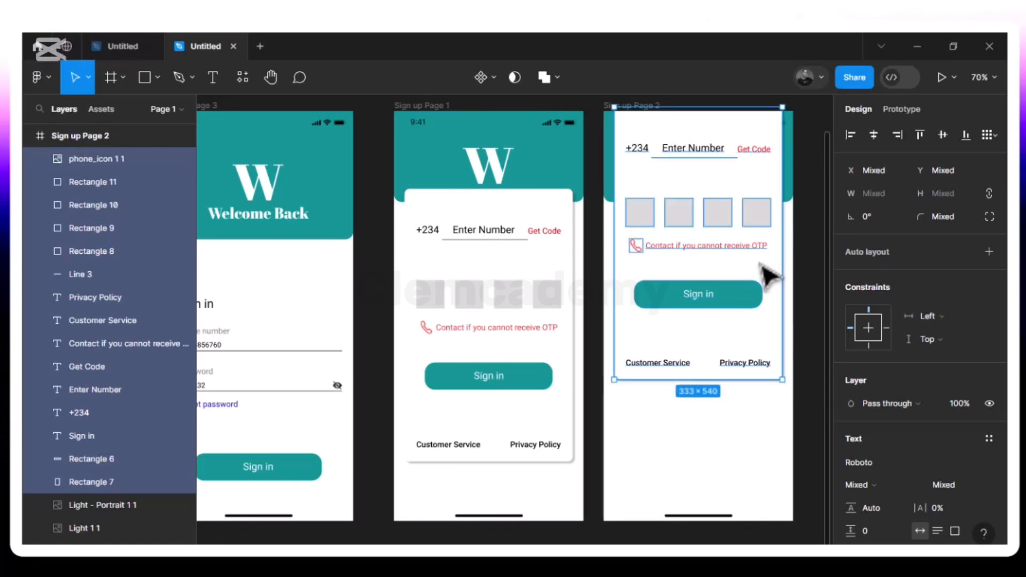
- Bring the status bar in front of the raised card at the top of Sign up Page 2
click(796, 126)
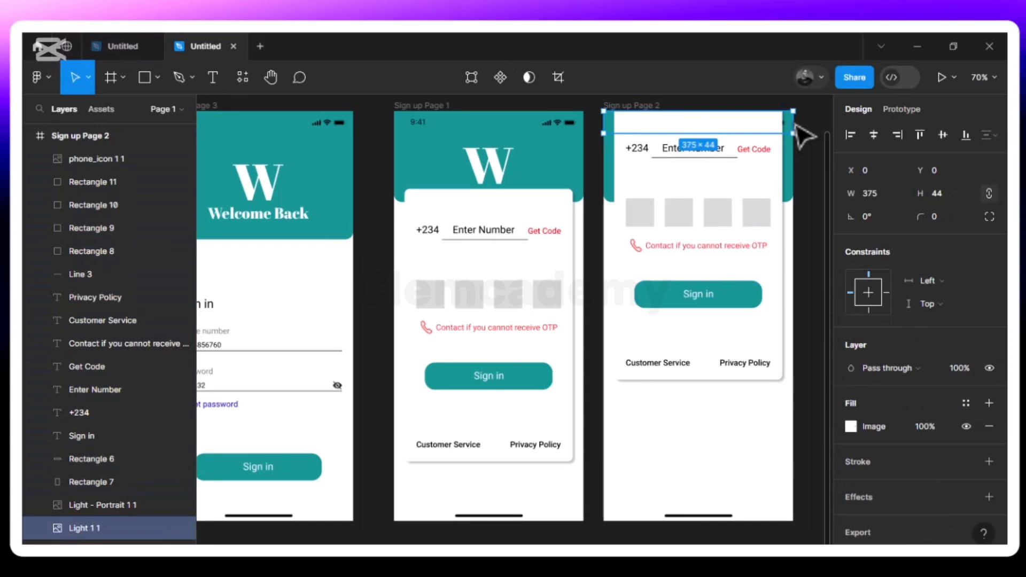
right_click(796, 126)
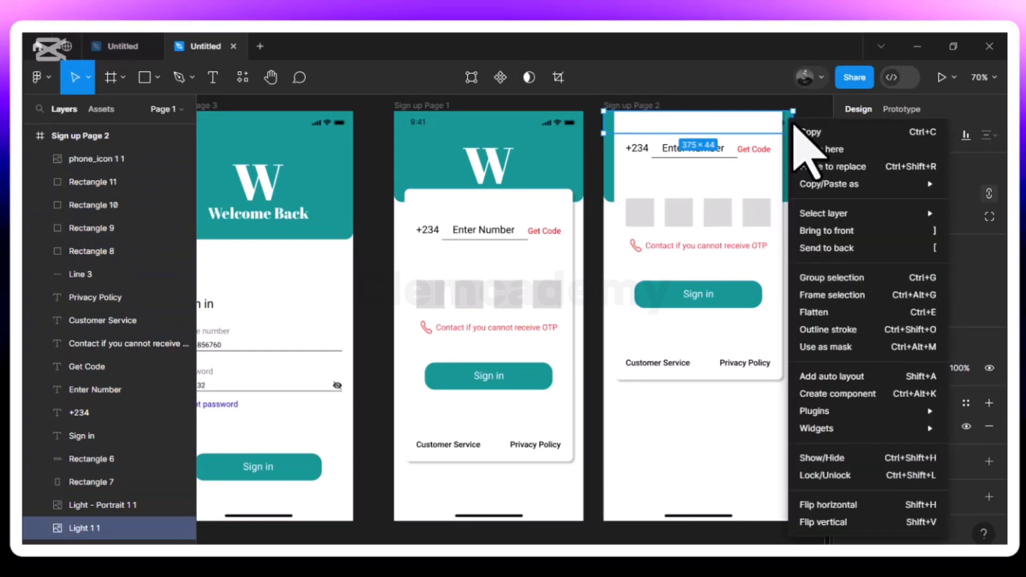
click(816, 230)
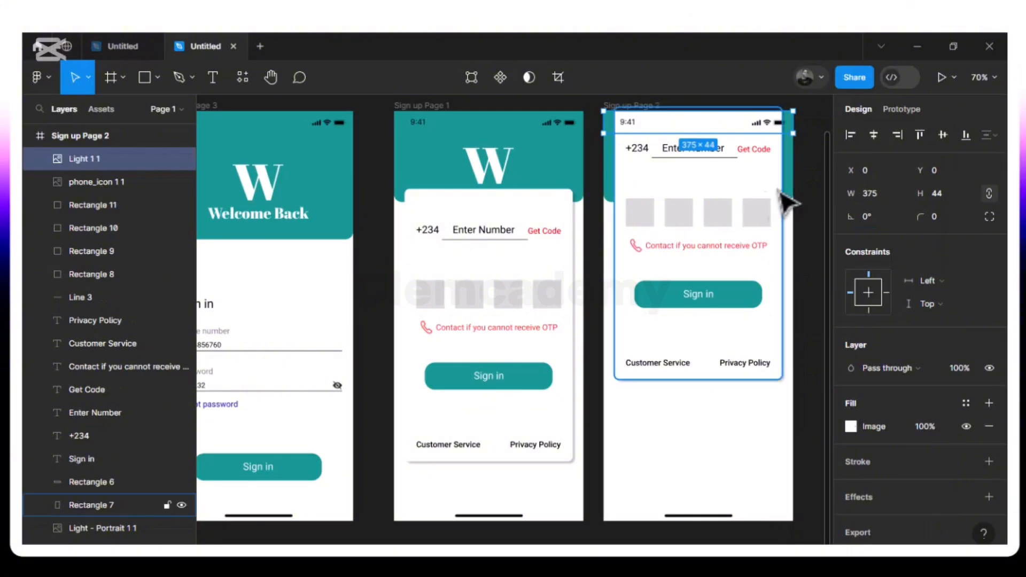
click(791, 307)
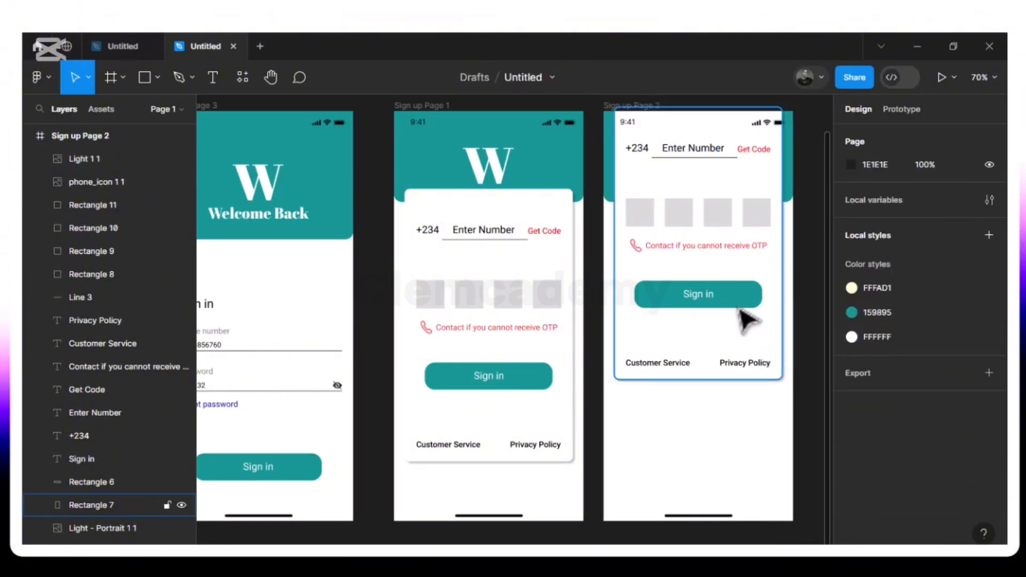
click(686, 144)
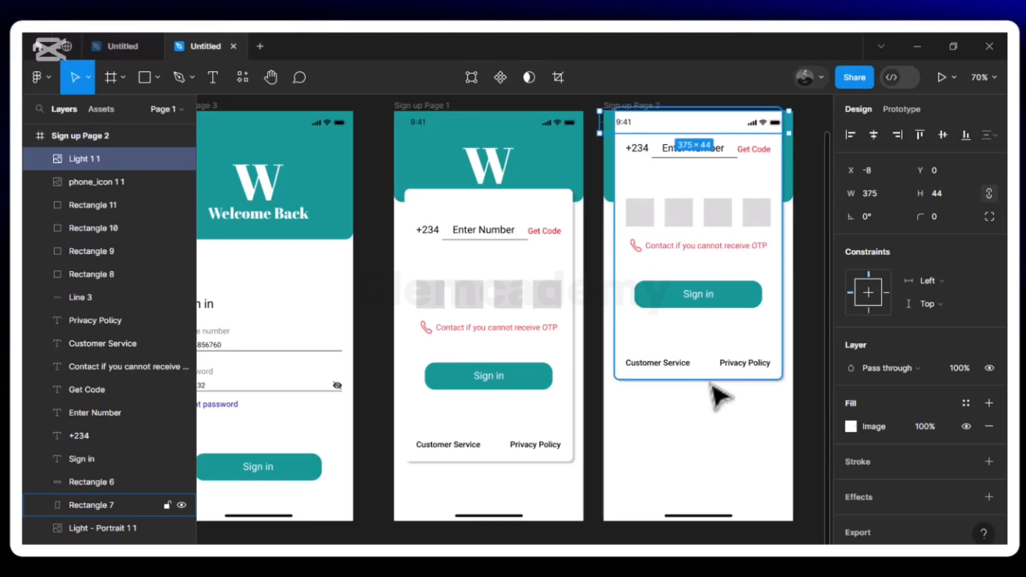
click(721, 489)
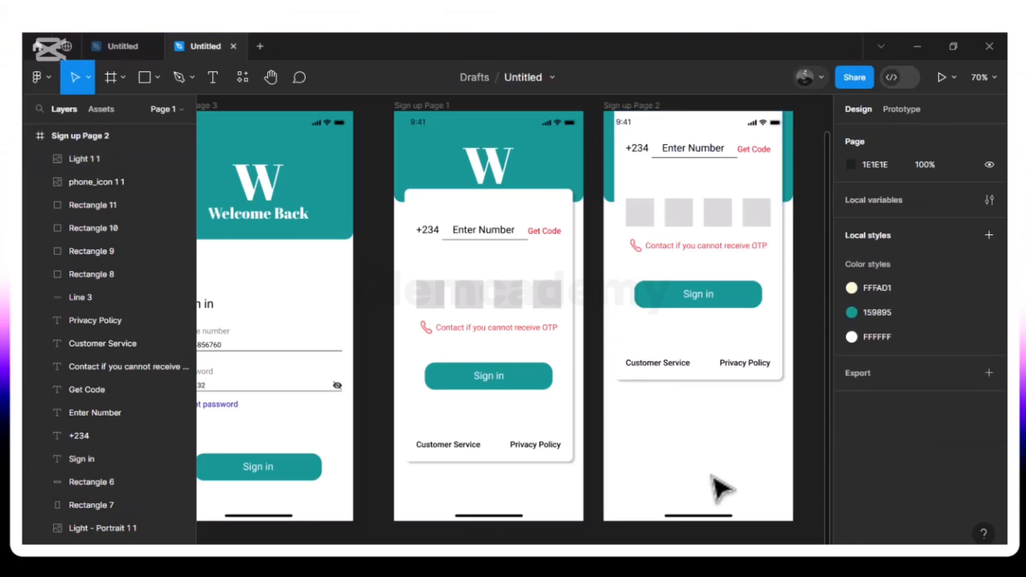
- Place the Apple IOS 'Alphabetic 1' keyboard image flush at Sign up Page 2's bottom, X 0, Y 526
click(158, 78)
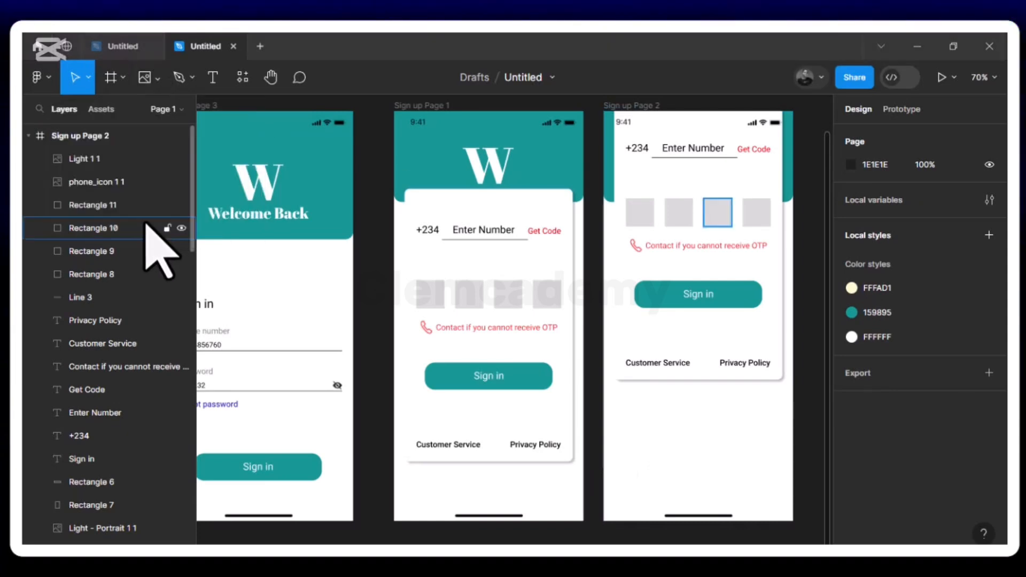
click(145, 214)
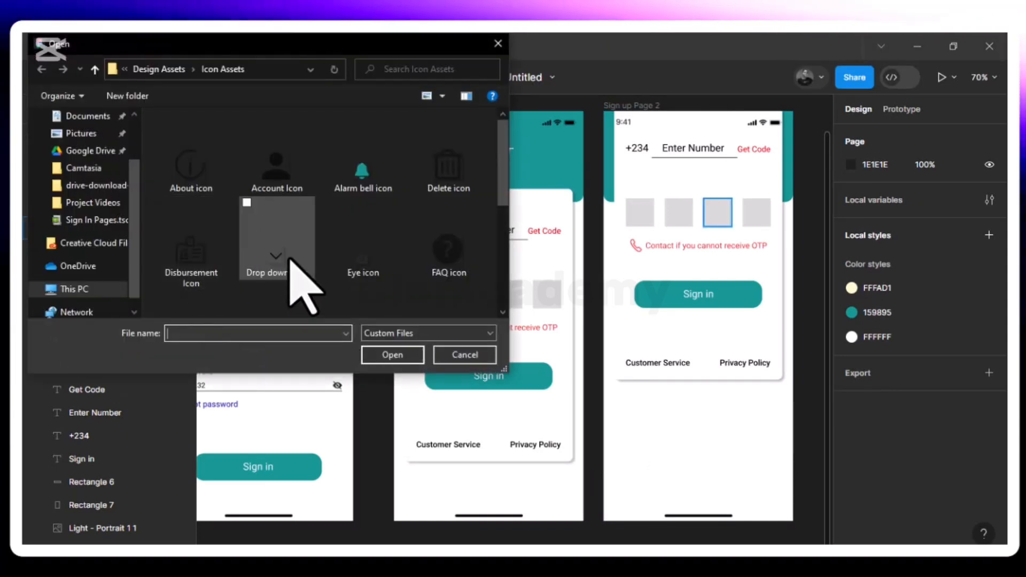
scroll(290, 260, down, 2)
scroll(291, 260, down, 2)
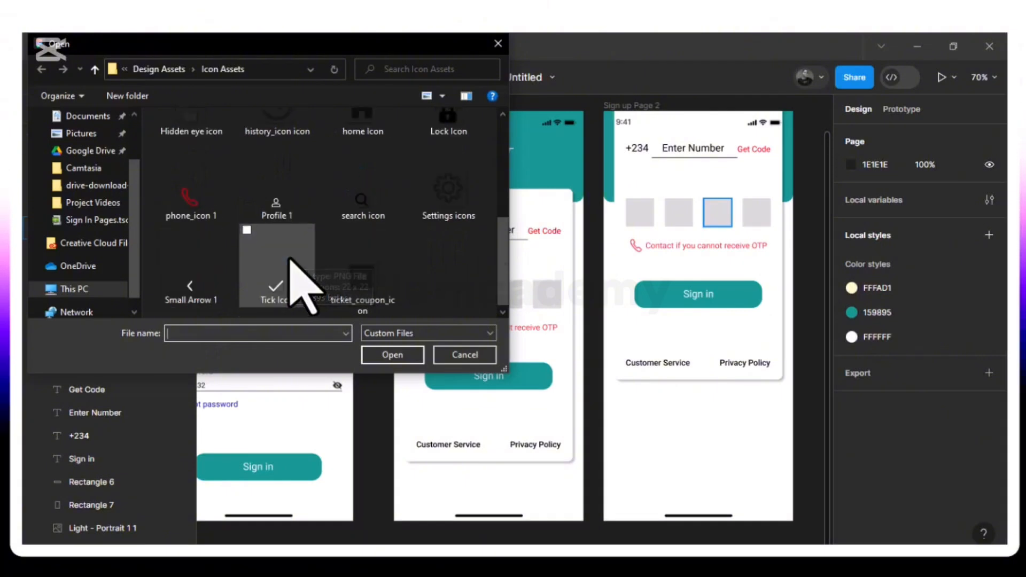
scroll(290, 260, up, 1)
scroll(290, 259, up, 3)
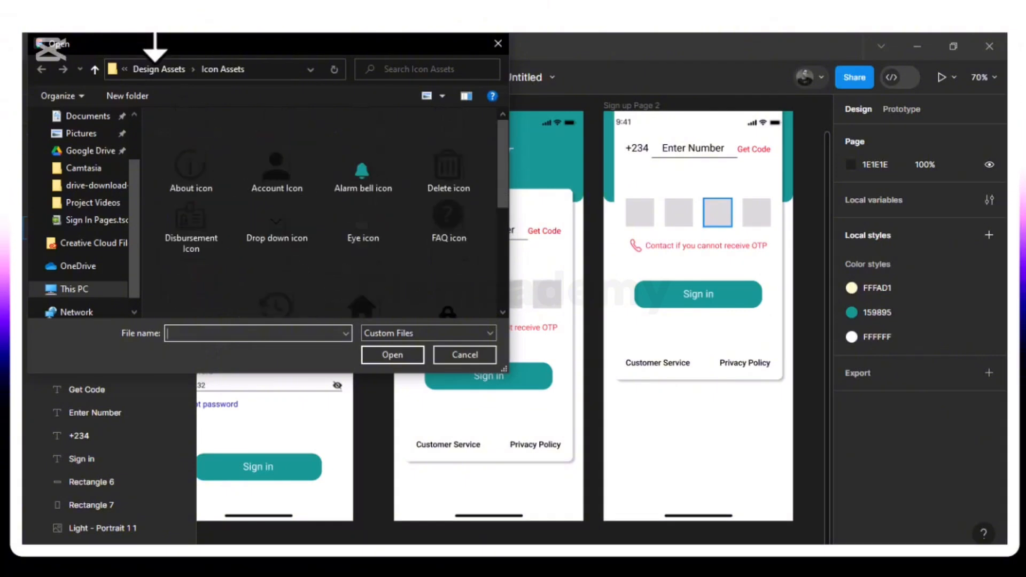
click(177, 72)
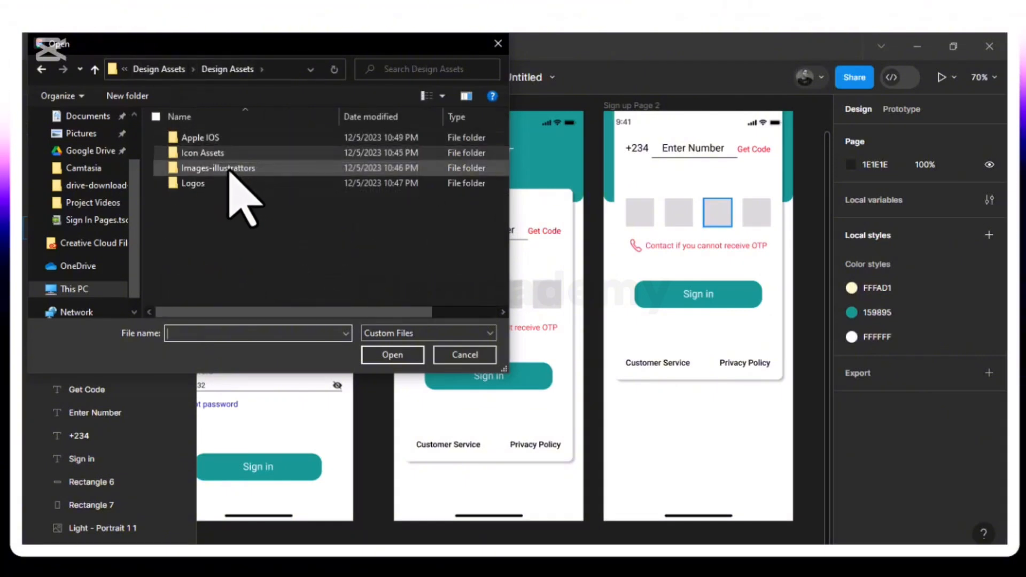
double_click(231, 140)
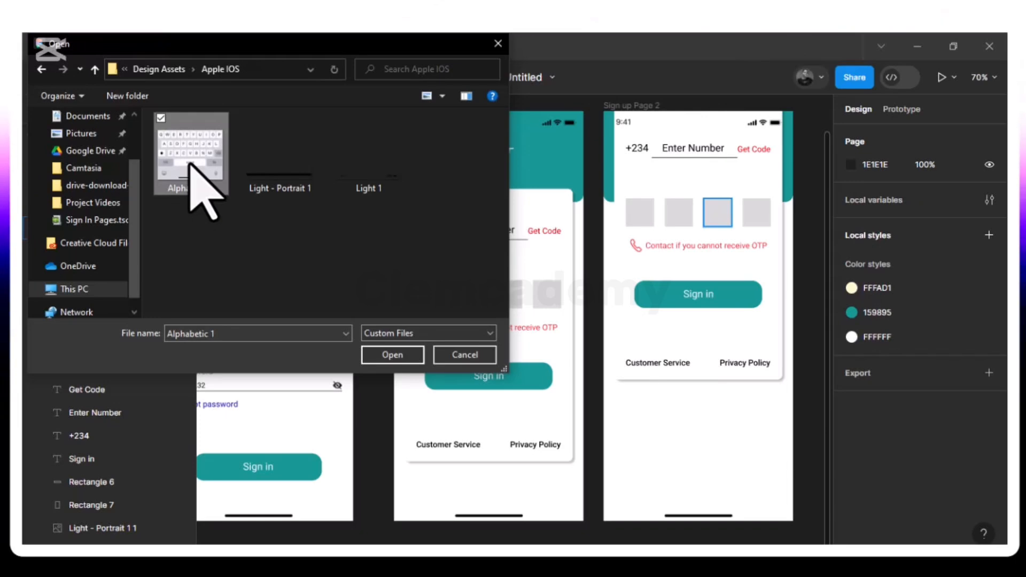
click(393, 355)
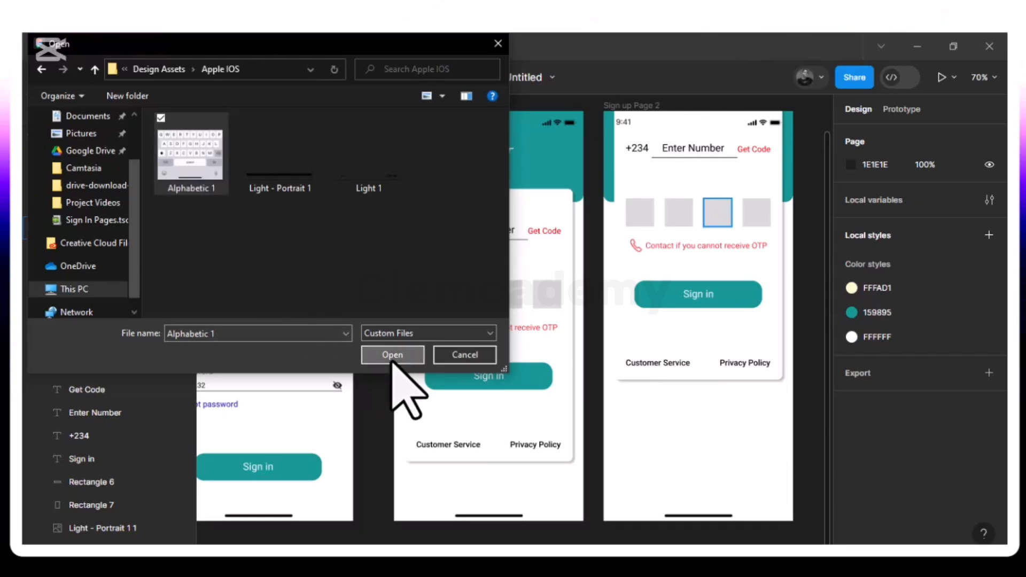
click(667, 441)
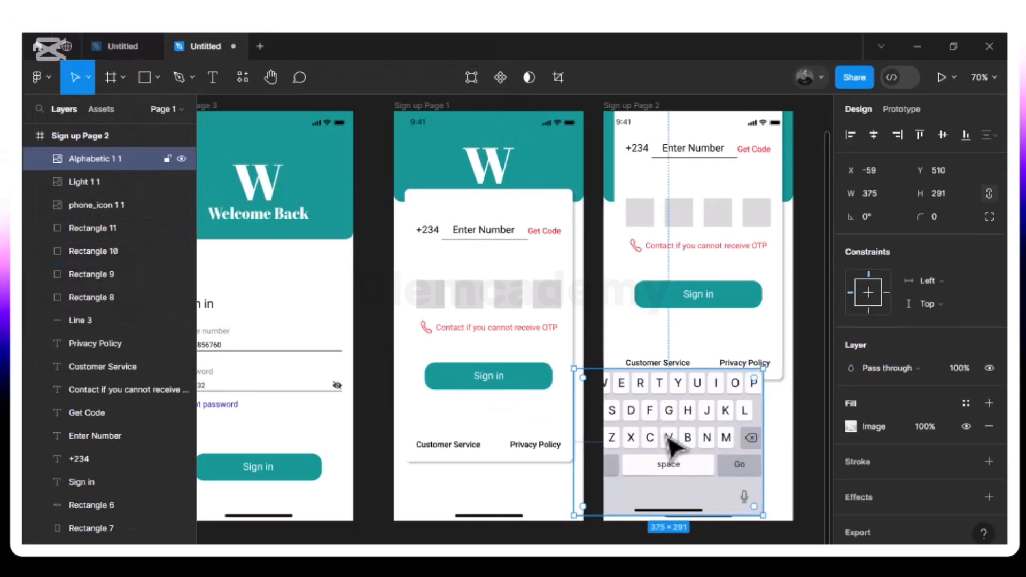
drag(672, 444, 696, 454)
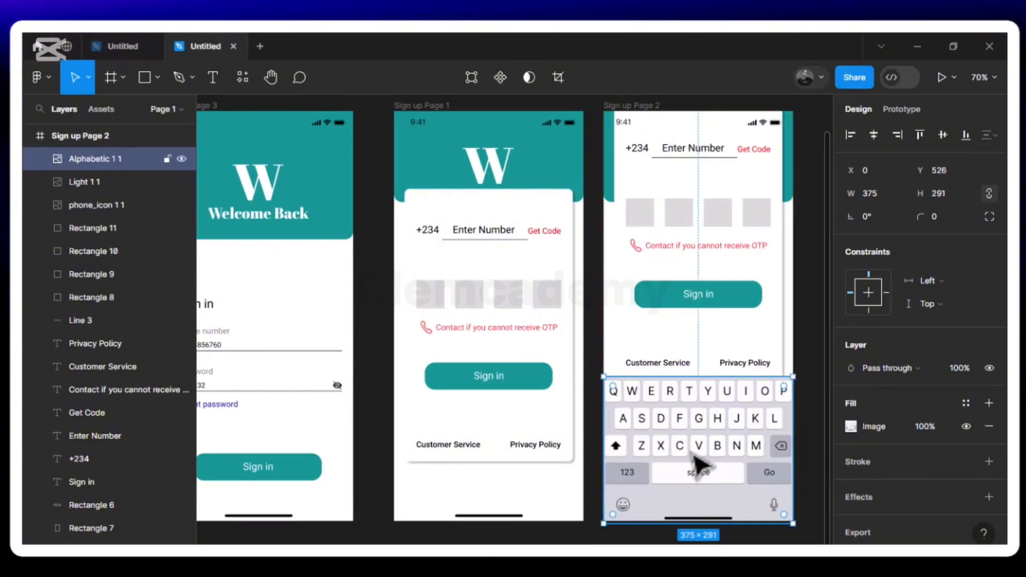
click(597, 347)
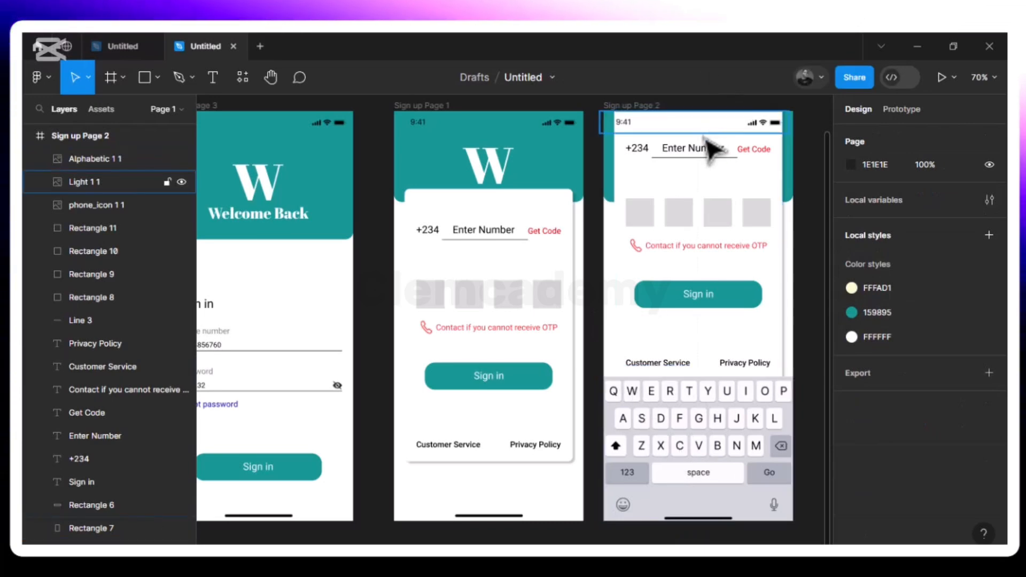
- Replace the Enter Number placeholder with a sample phone number, dropping the leading zero, shifted slightly right
click(707, 152)
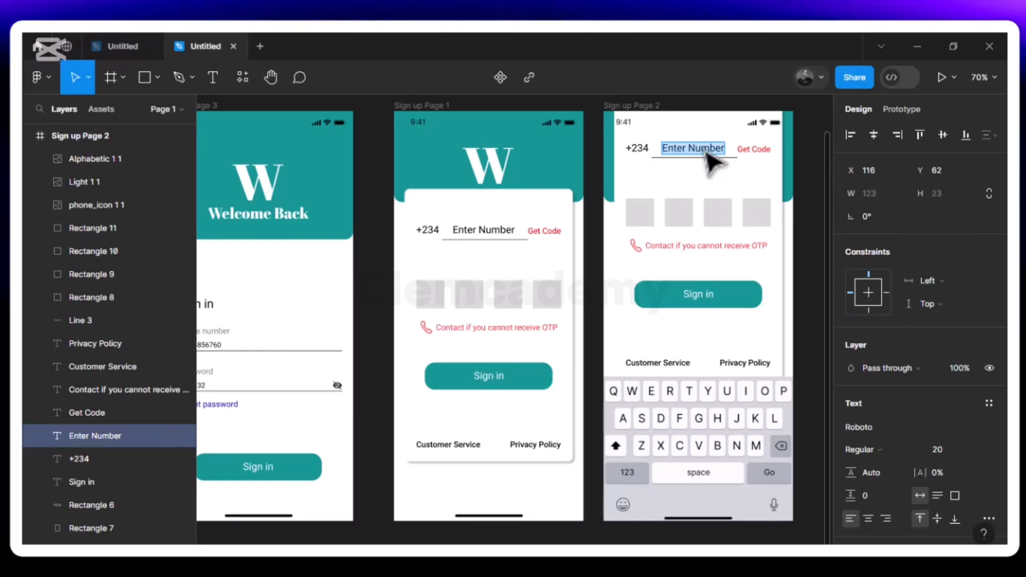
key(Return)
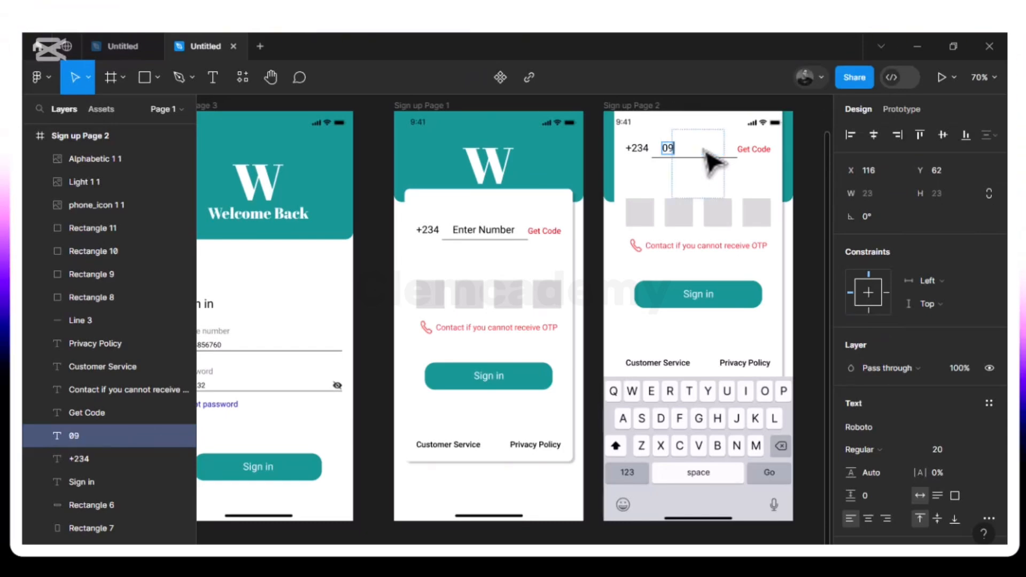
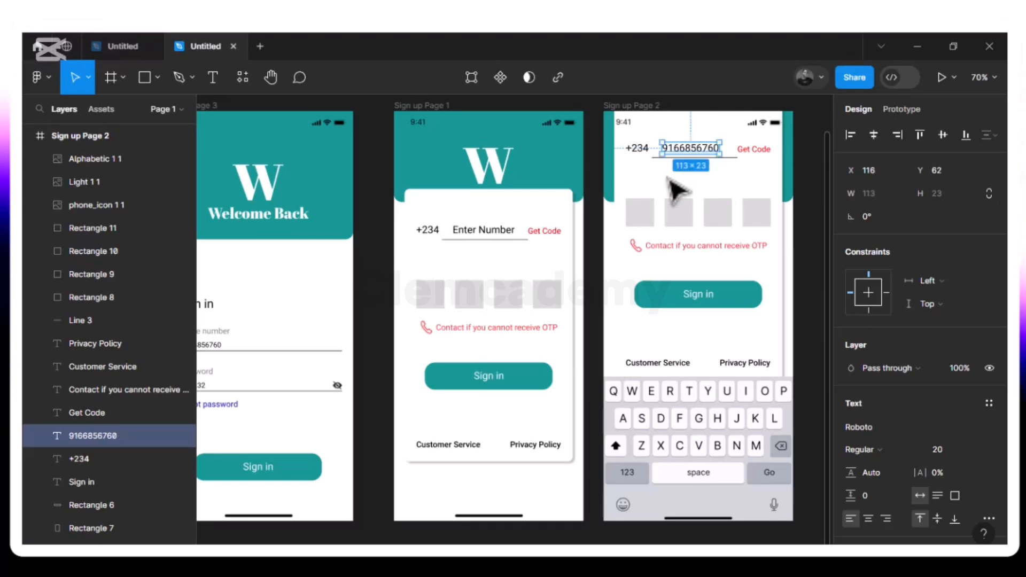
key(Right)
key(Right)
key(Right)
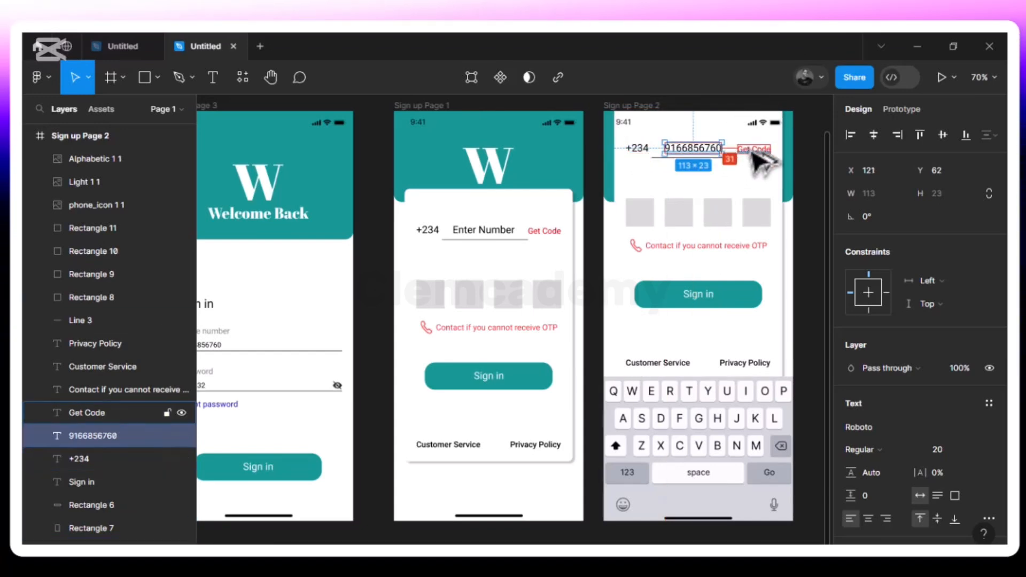
click(737, 186)
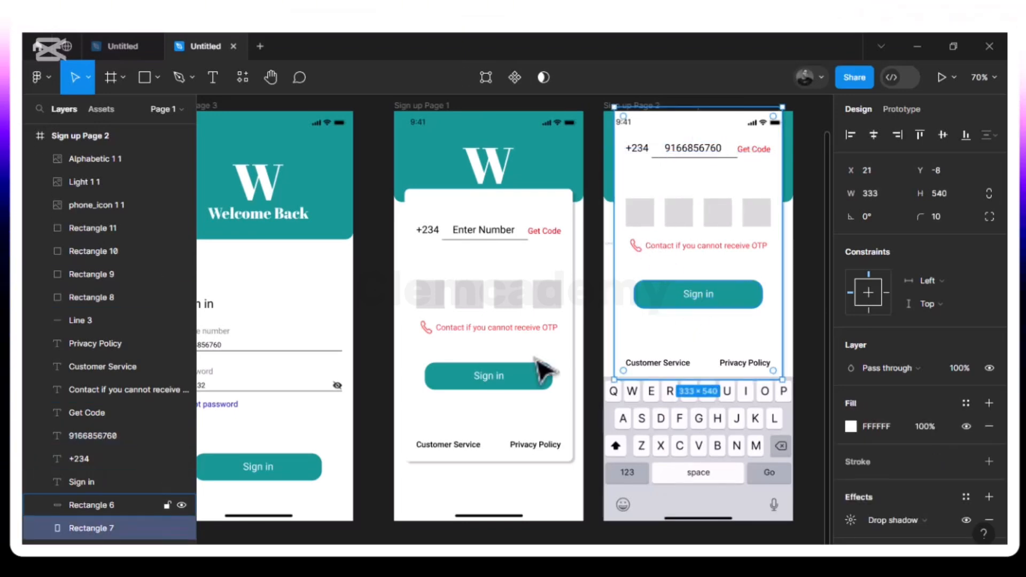
- Relabel Sign up Page 1's button 'Register' and centre the label on it
click(495, 377)
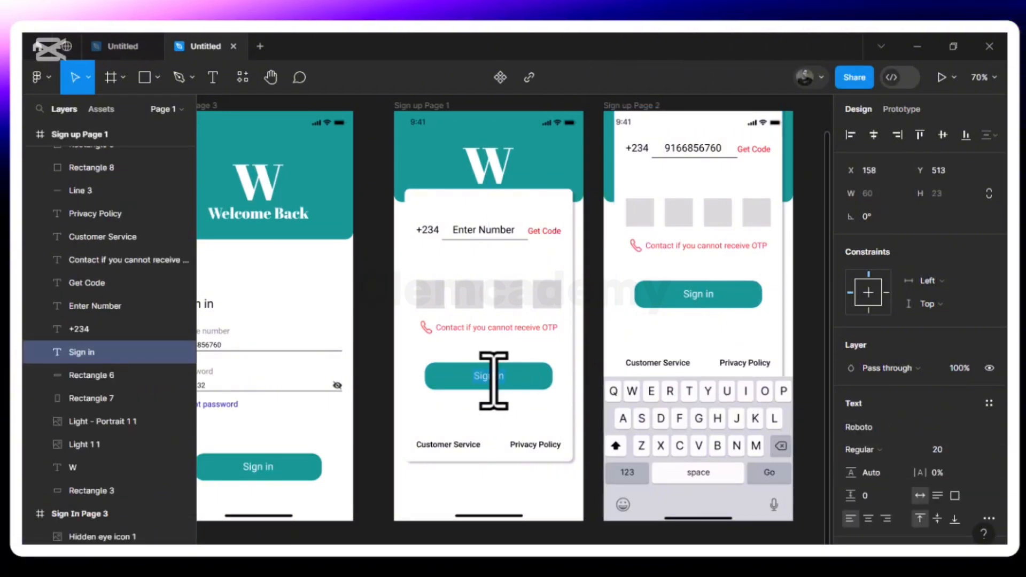
text(Re)
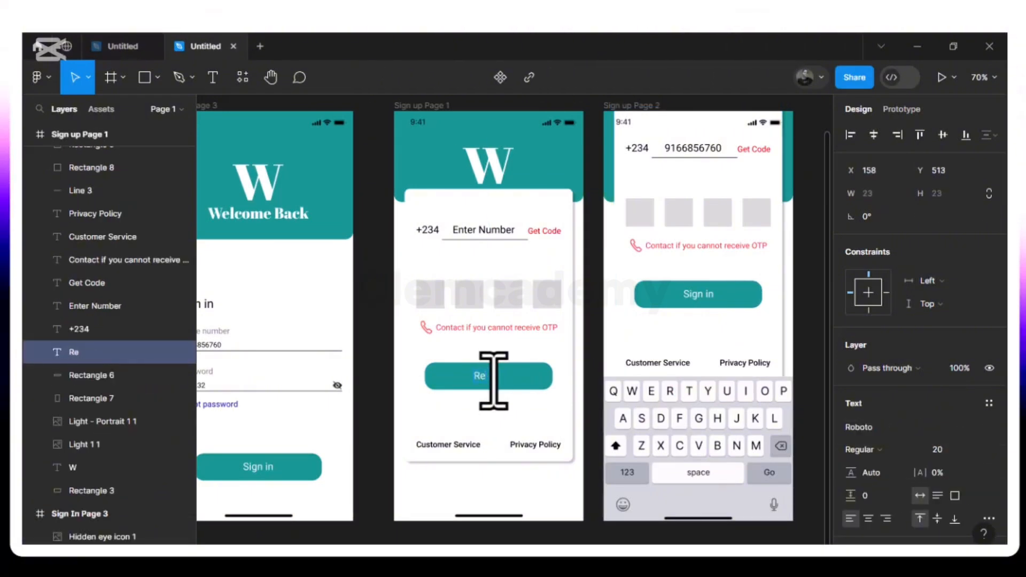
text(gister)
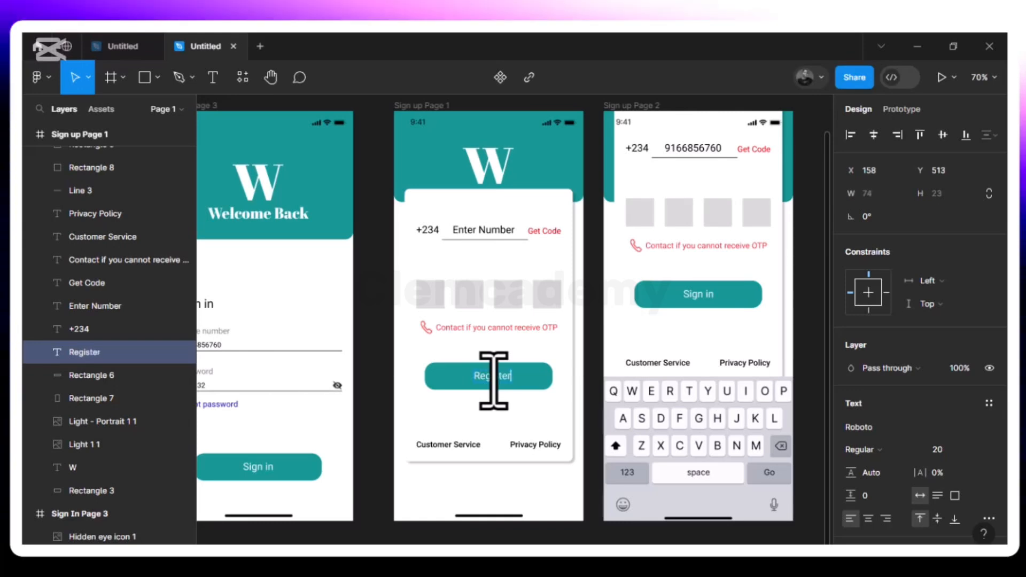
key(Escape)
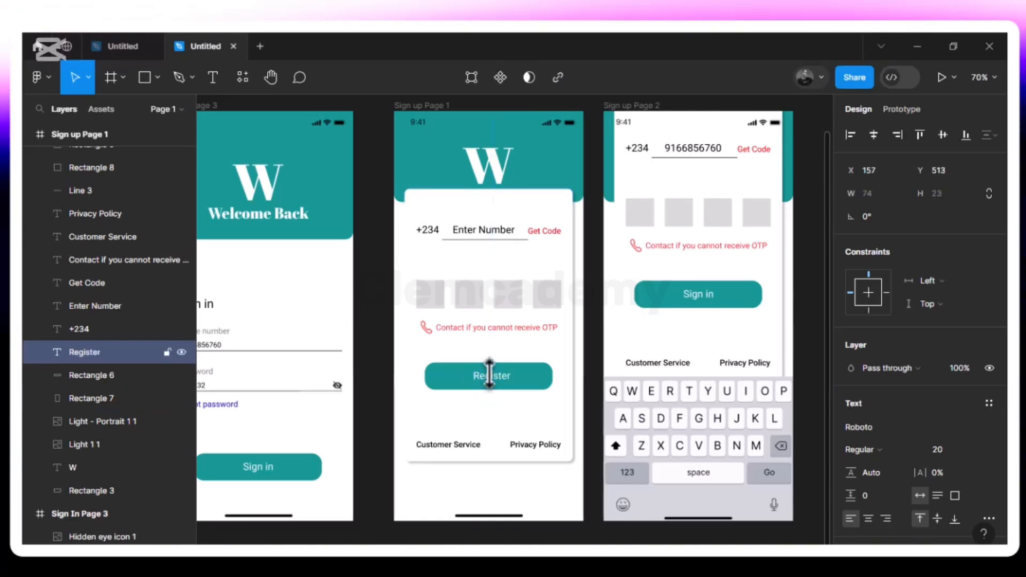
drag(490, 370, 488, 373)
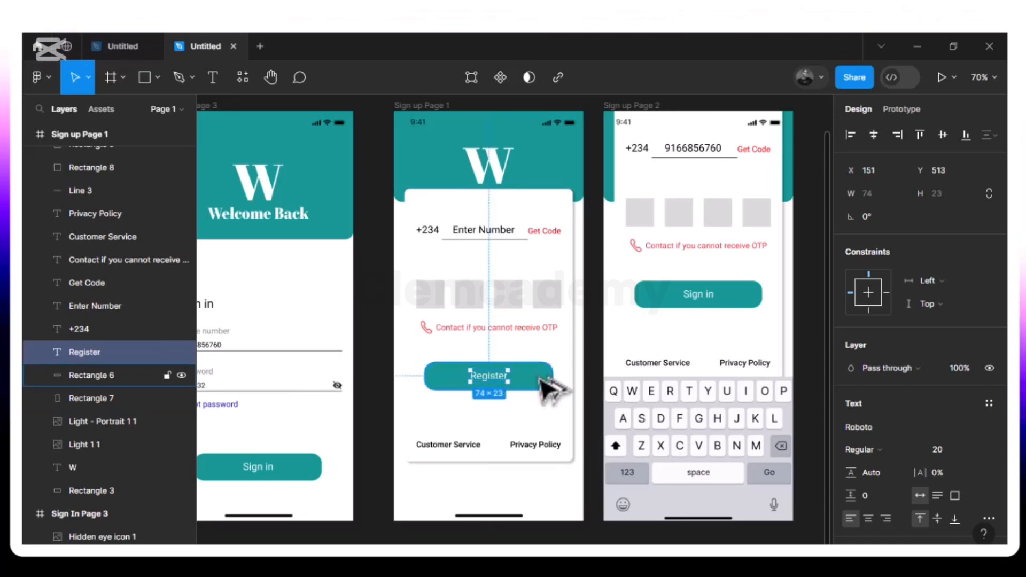
- Relabel Sign up Page 2's button 'Register' and check its spacing inside the button
click(711, 301)
key(Return)
text(Register)
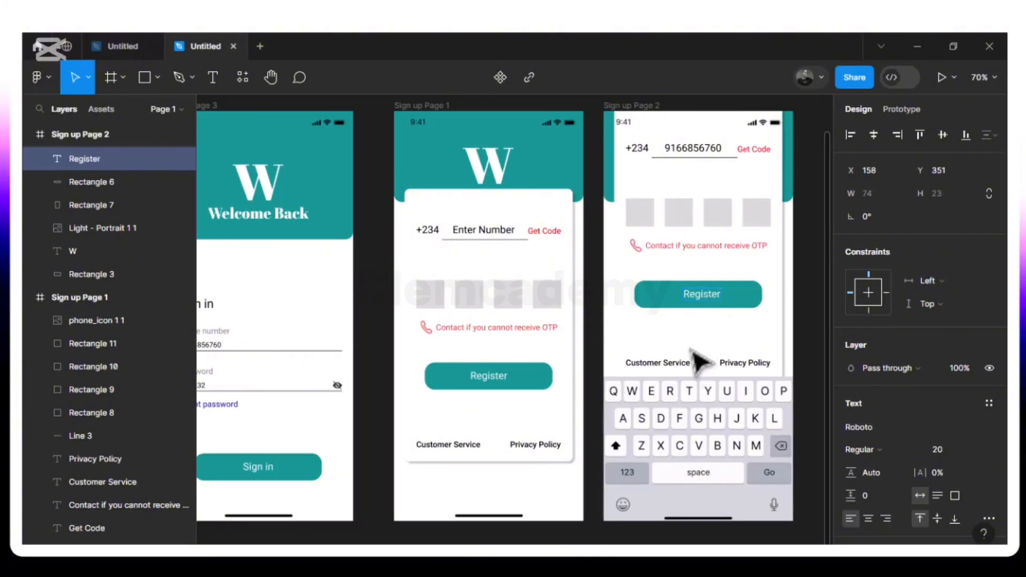
key(Escape)
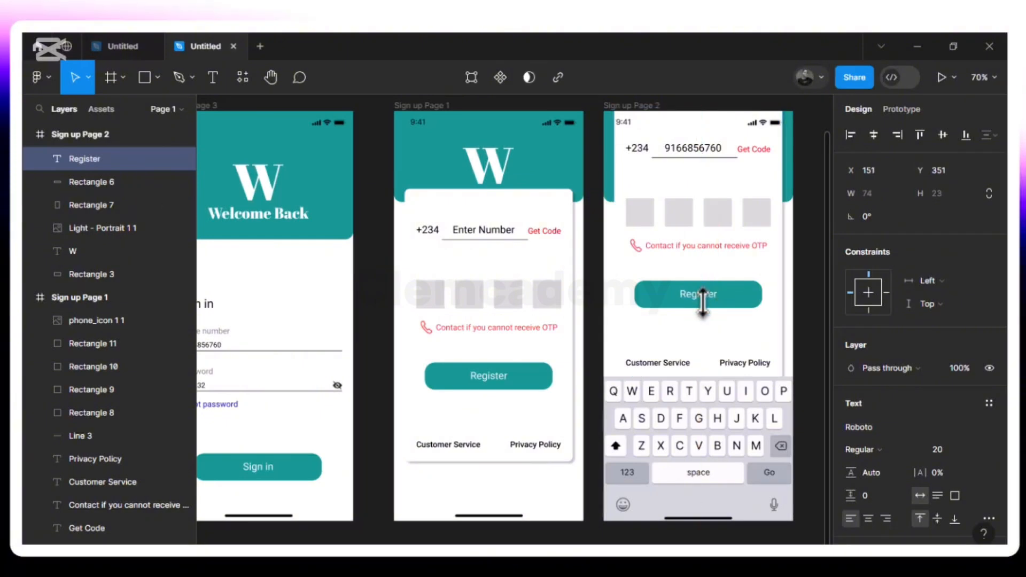
key(alt)
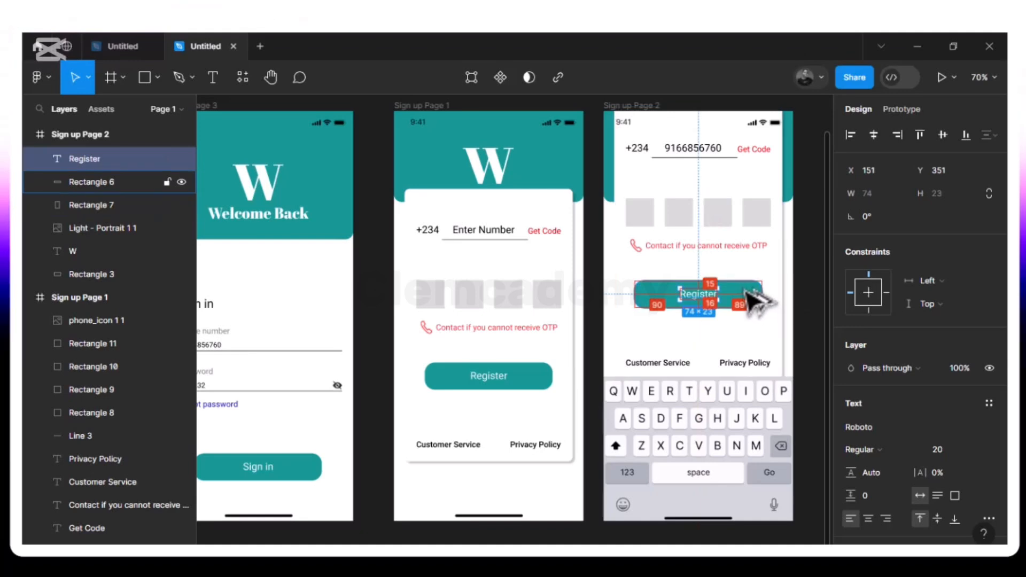
scroll(698, 330, right, 10)
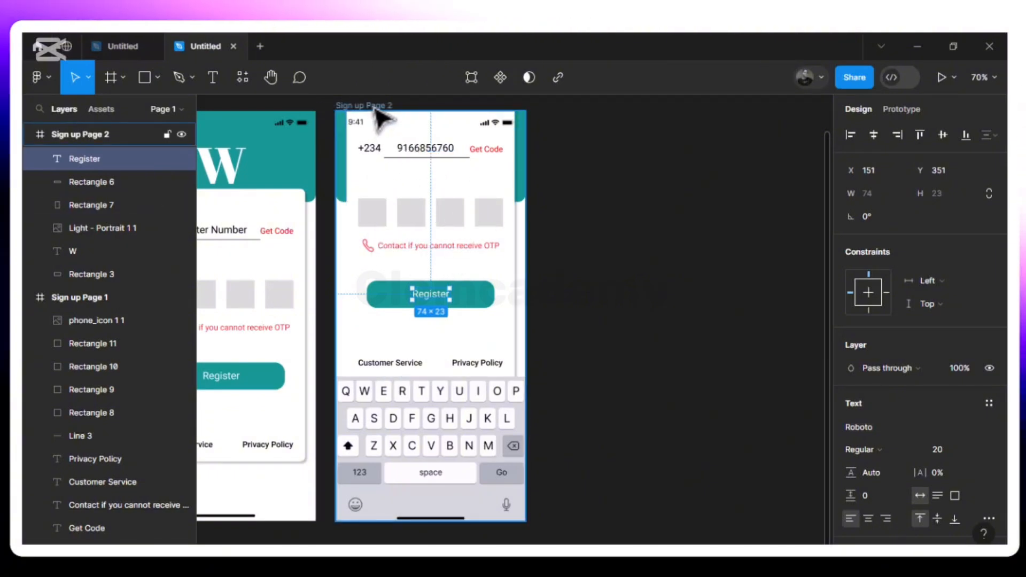
- Duplicate Sign up Page 2 as Sign up Page 3 and delete the keyboard image from the copy
click(375, 105)
key(ctrl+d)
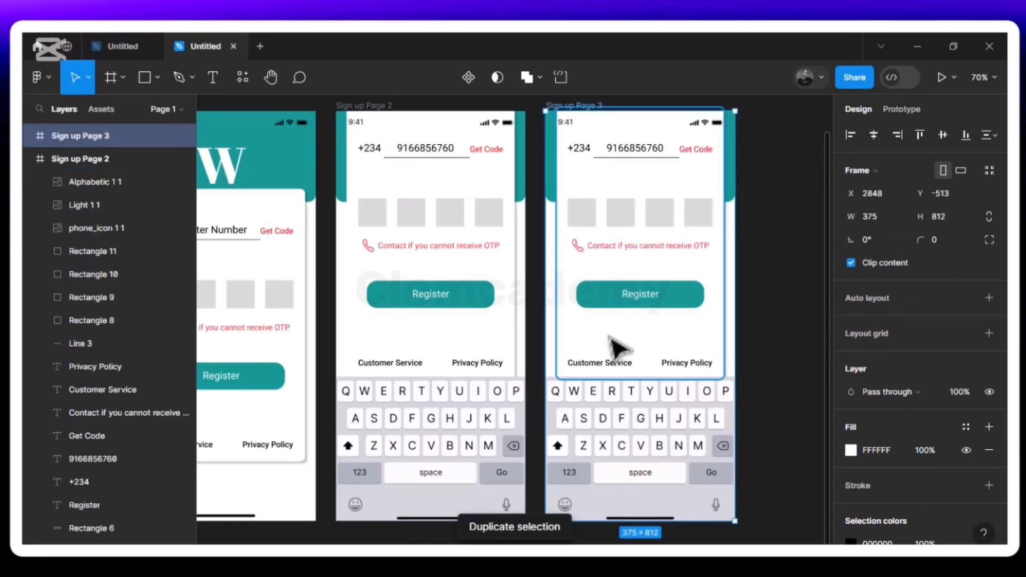
click(605, 460)
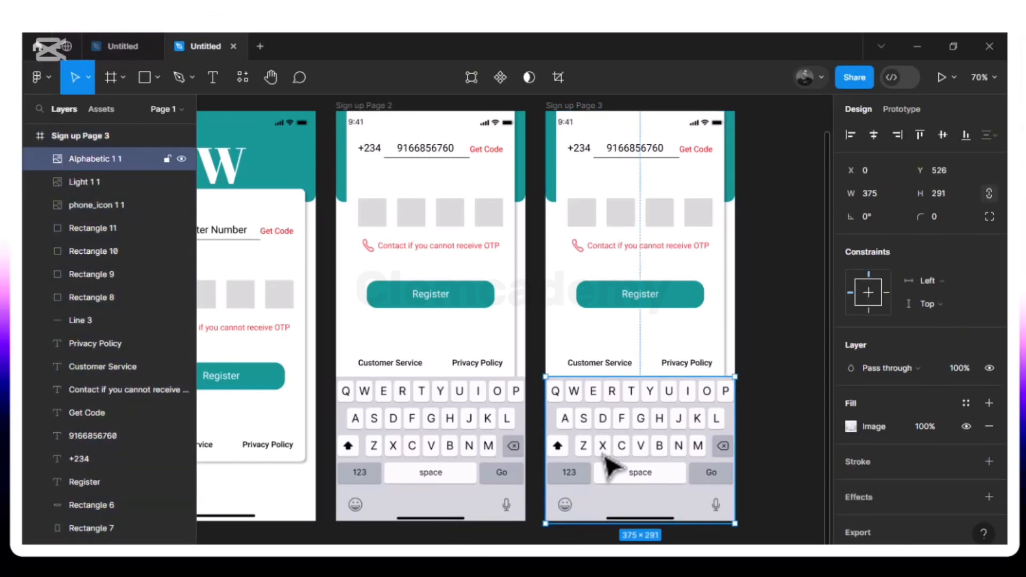
key(Delete)
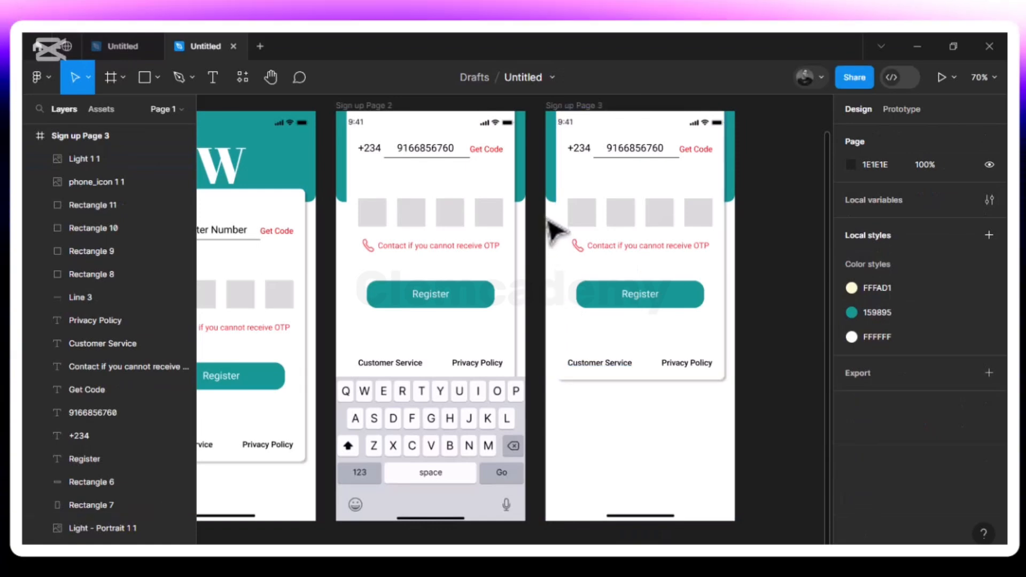
click(589, 150)
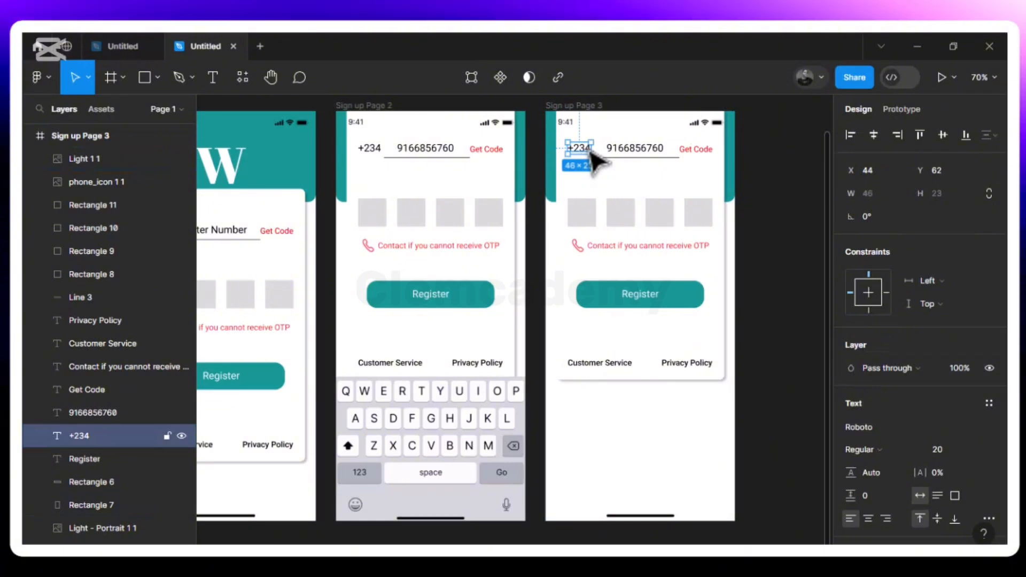
shift+click(622, 151)
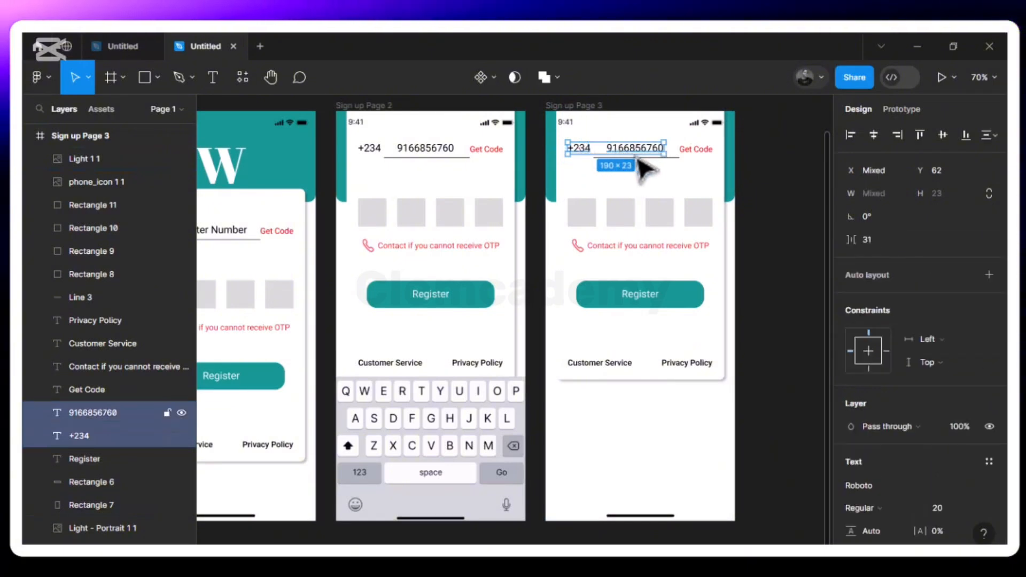
shift+click(679, 157)
shift+click(696, 150)
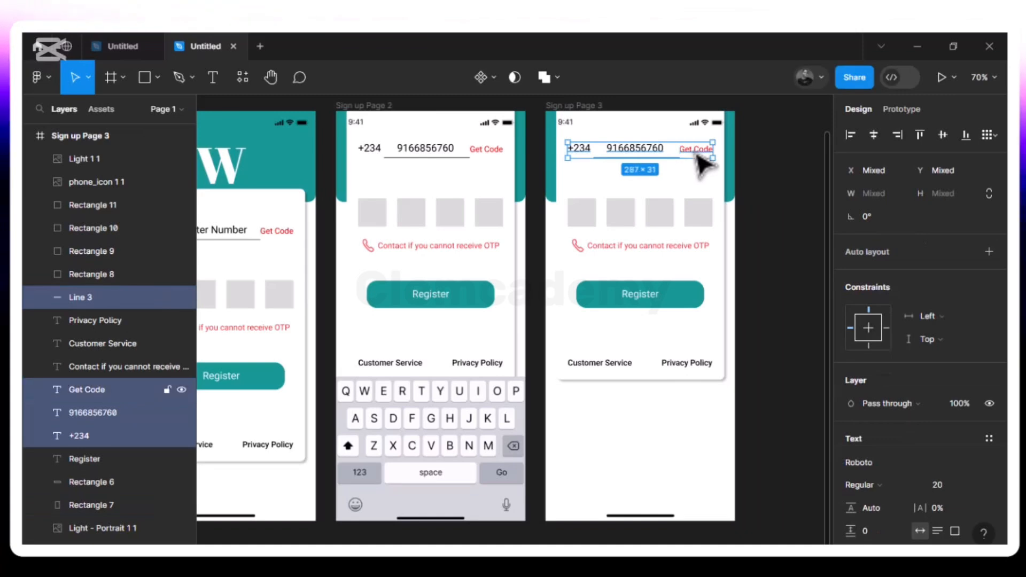
shift+click(589, 220)
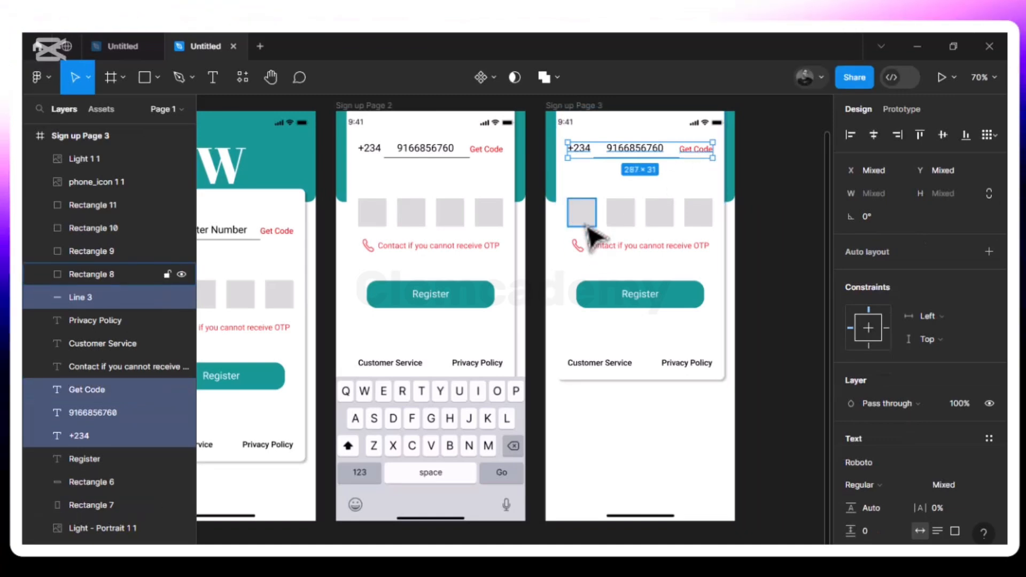
drag(615, 215, 654, 216)
shift+click(655, 216)
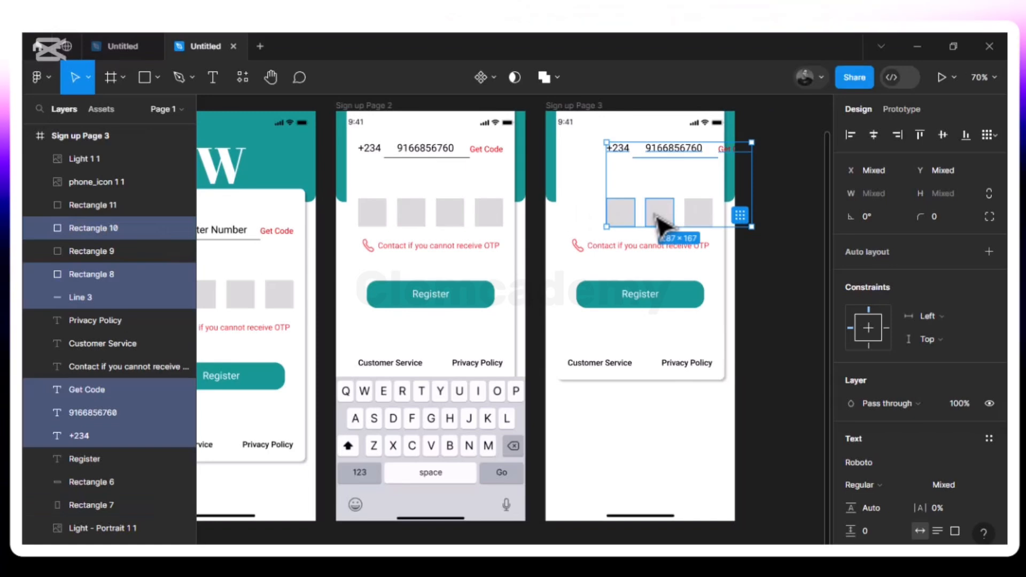
shift+click(659, 223)
key(ctrl+z)
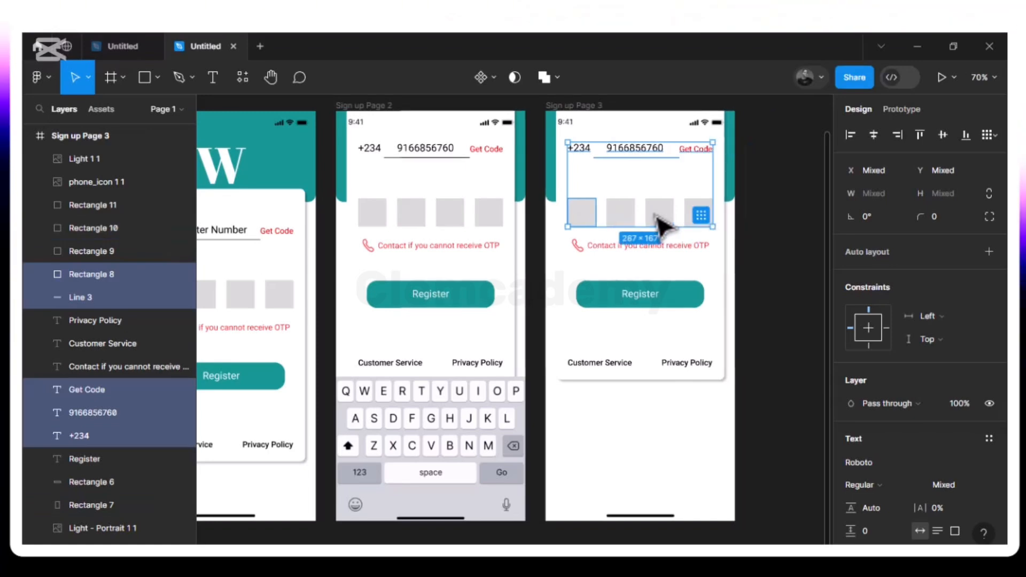
shift+click(625, 221)
shift+click(658, 217)
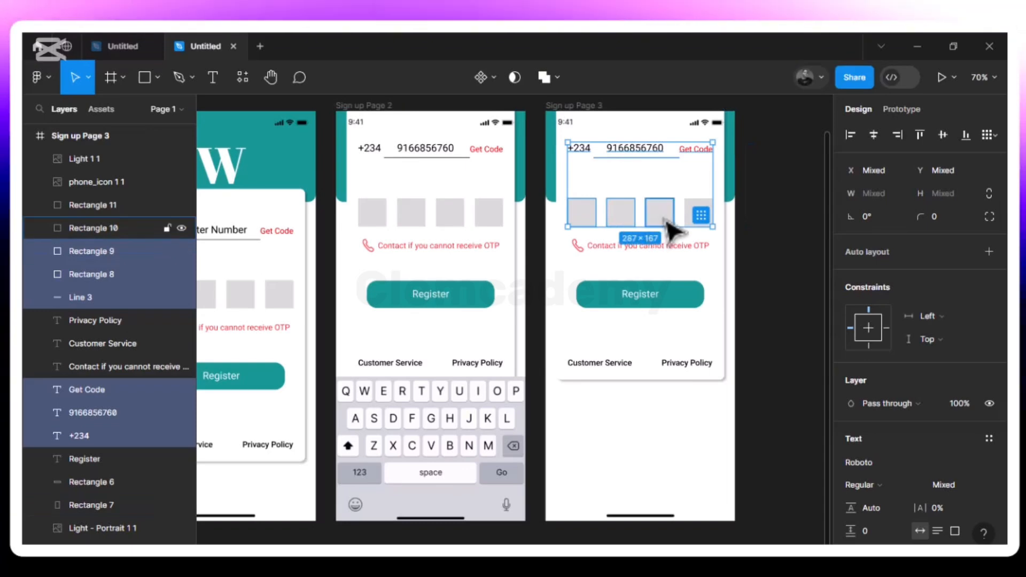
shift+click(704, 213)
shift+click(686, 254)
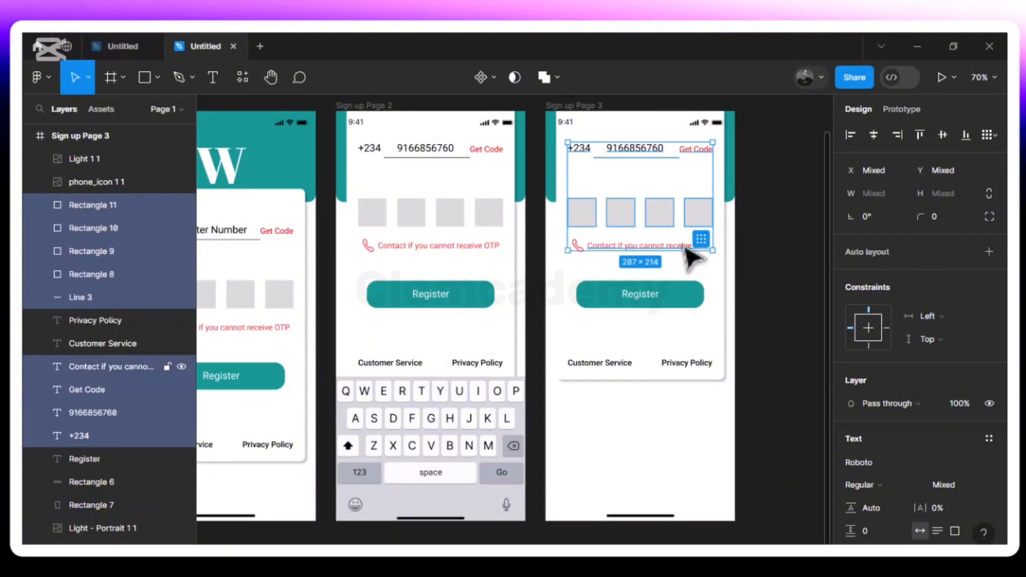
shift+click(581, 247)
shift+click(640, 298)
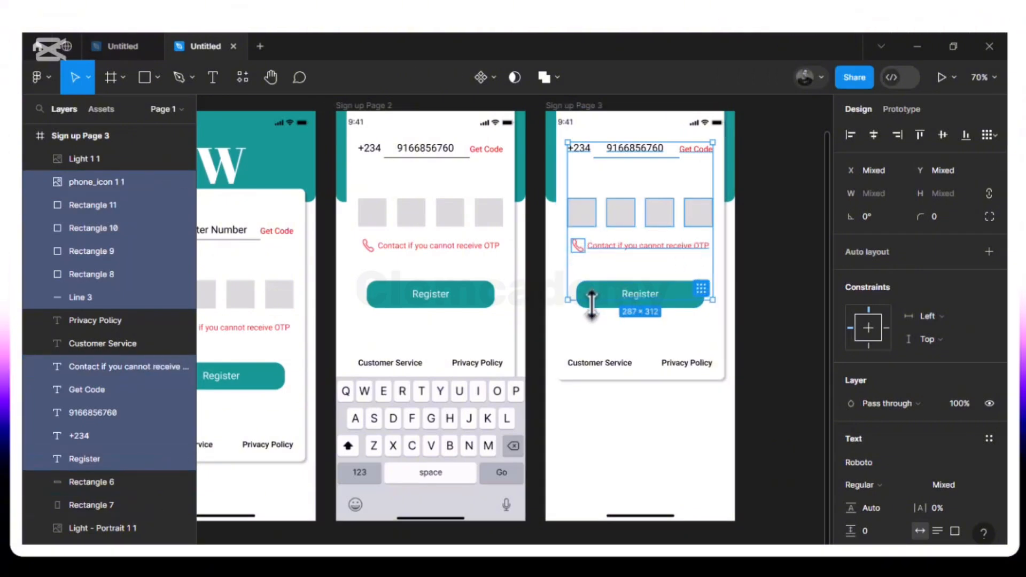
shift+click(601, 285)
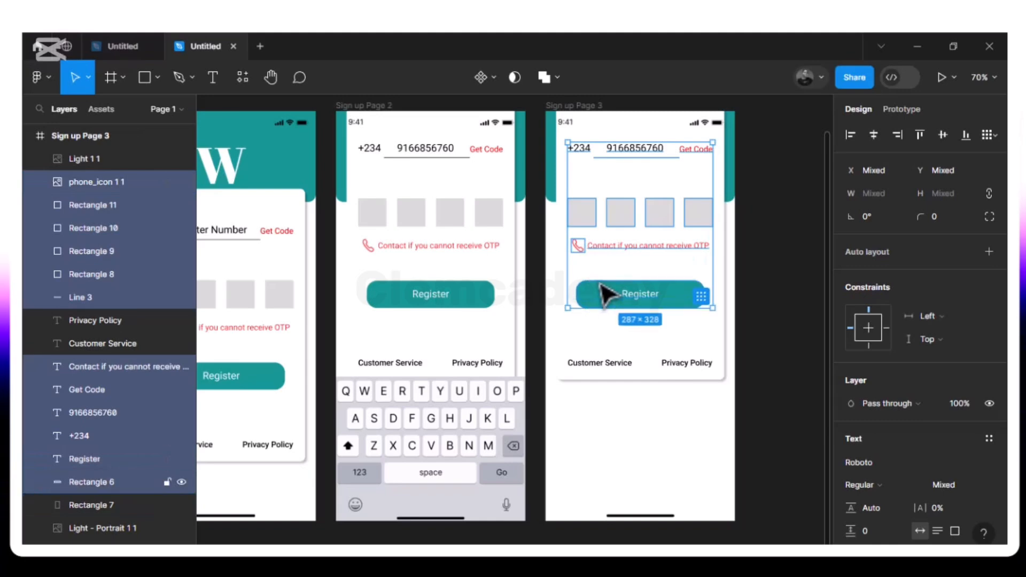
shift+click(595, 366)
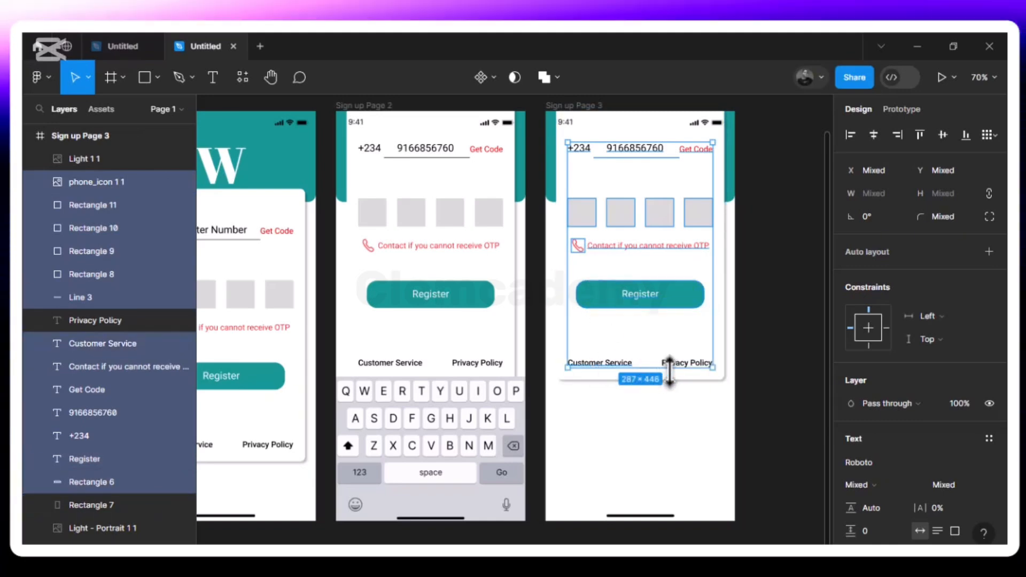
shift+click(697, 371)
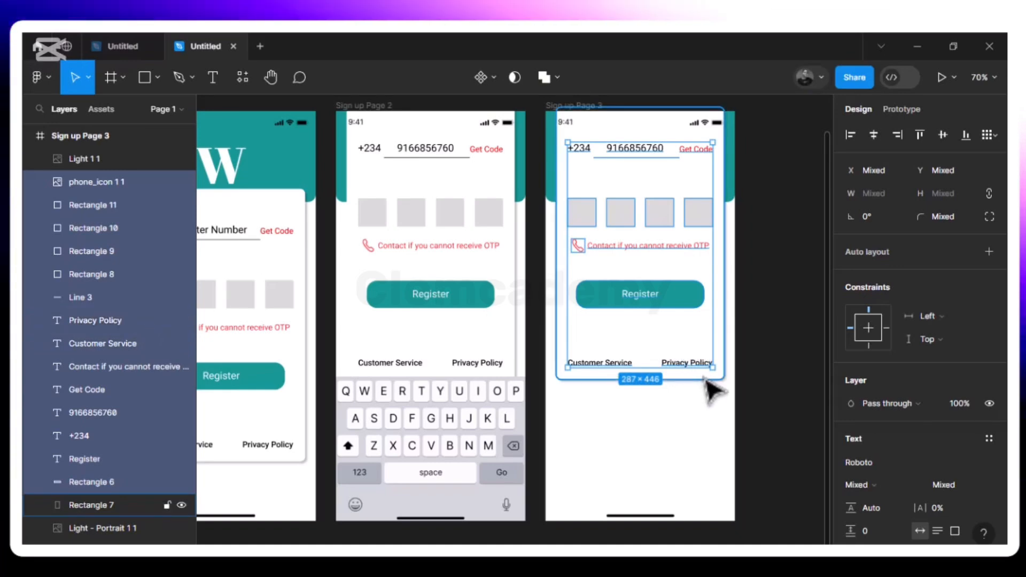
shift+click(704, 379)
key(Down)
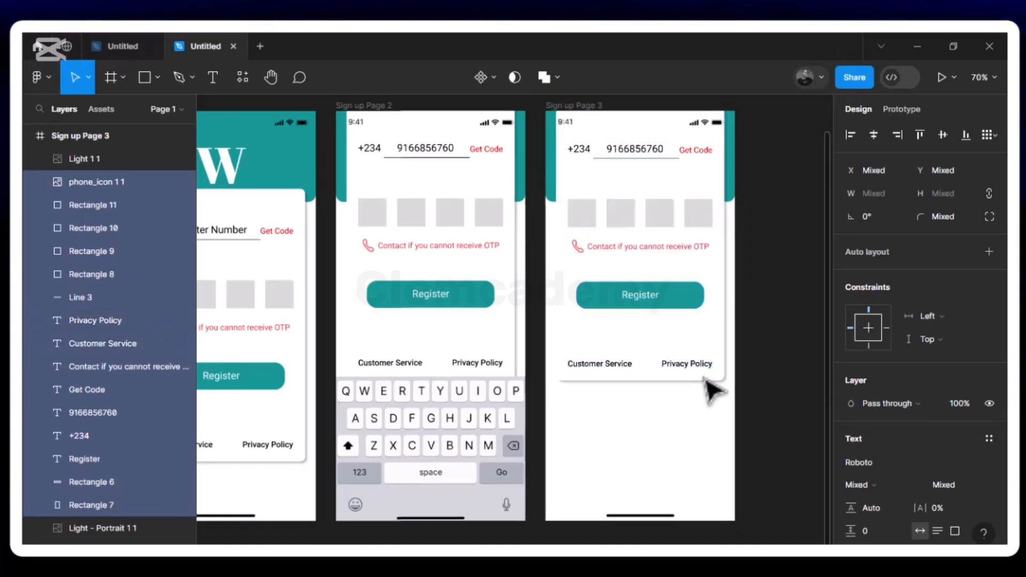
key(shift+Down)
key(shift+Down)
key(shift+Down)
key(shift+Down)
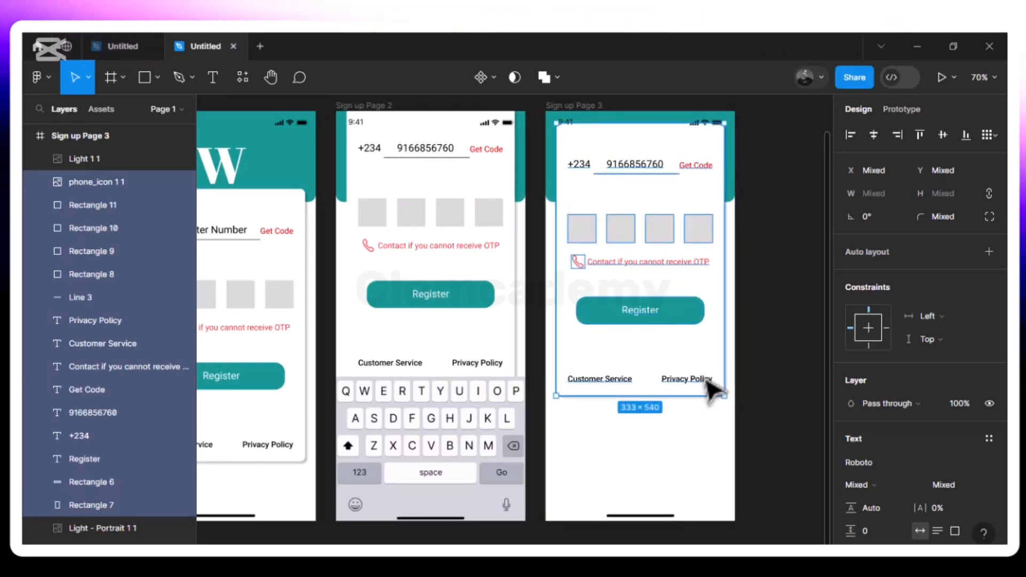
key(shift+Up)
key(shift+Up)
key(shift+Up)
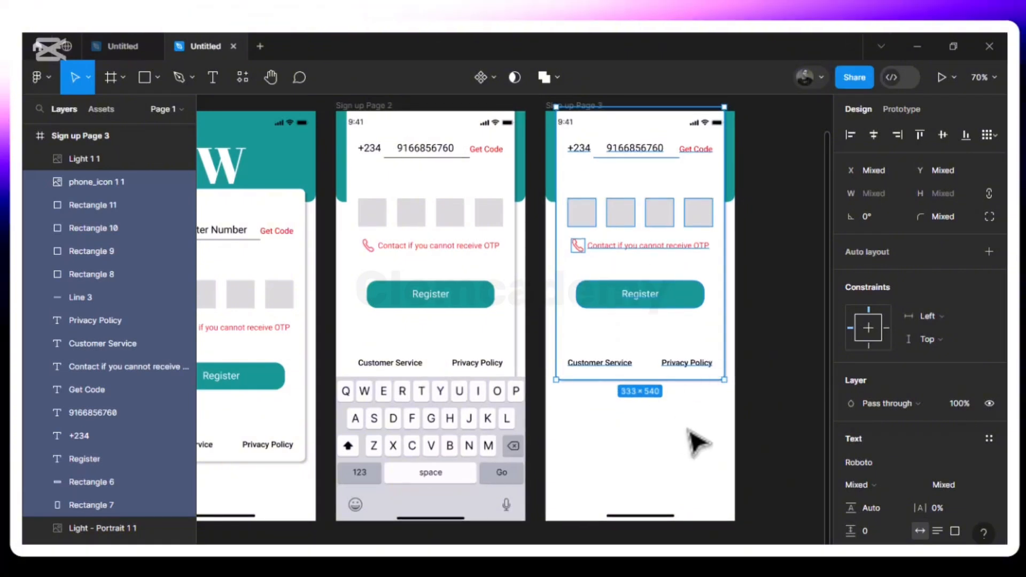
key(Escape)
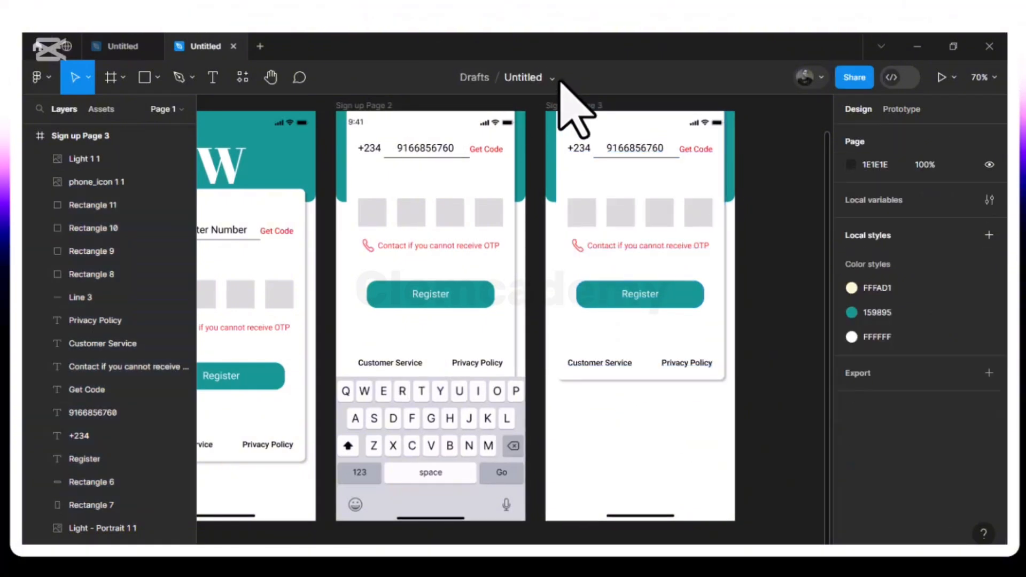
- Delete the old Sign up Page 3 frame and duplicate Sign up Page 1 to take its place
click(568, 109)
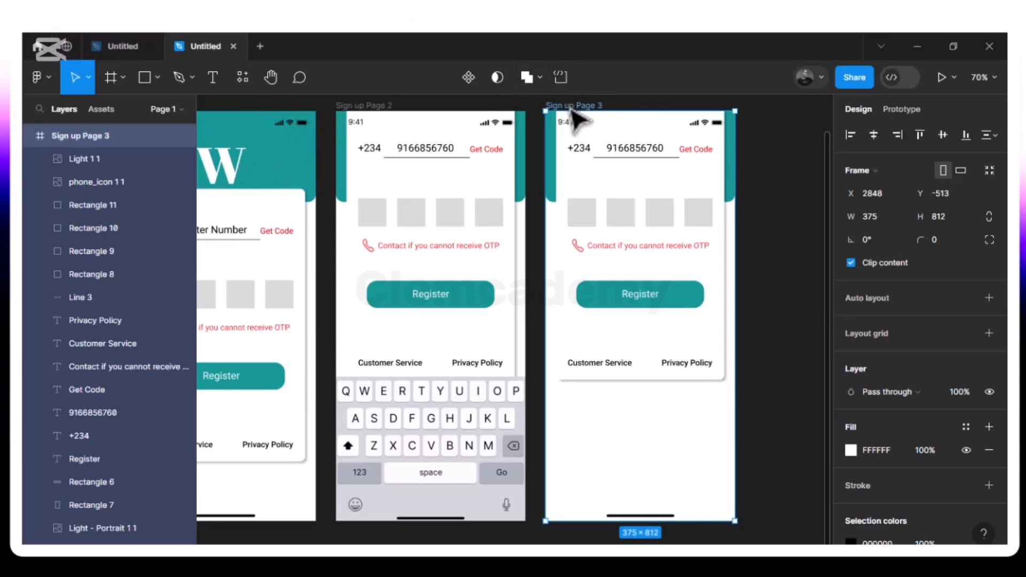
key(Delete)
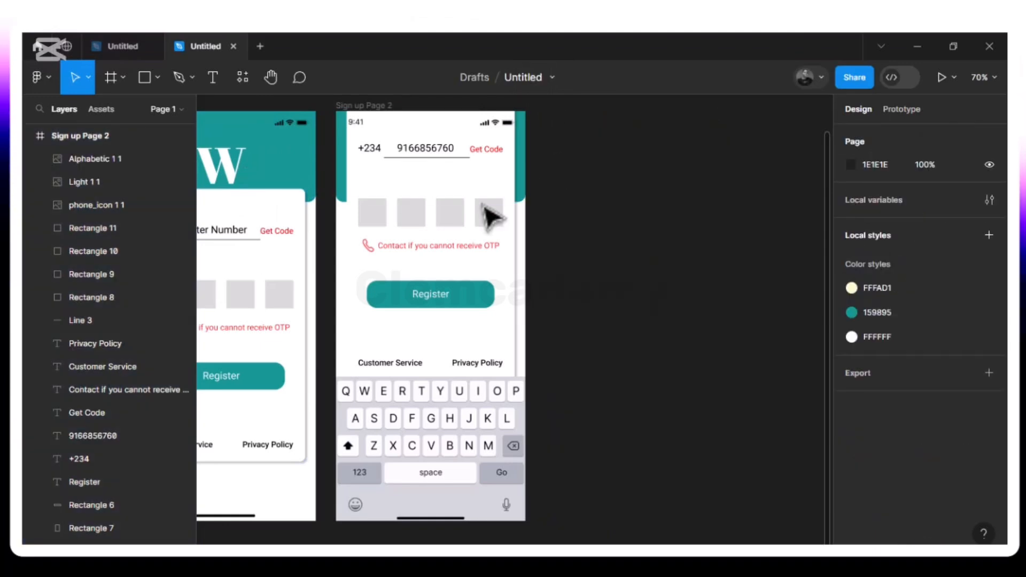
scroll(490, 216, left, 5)
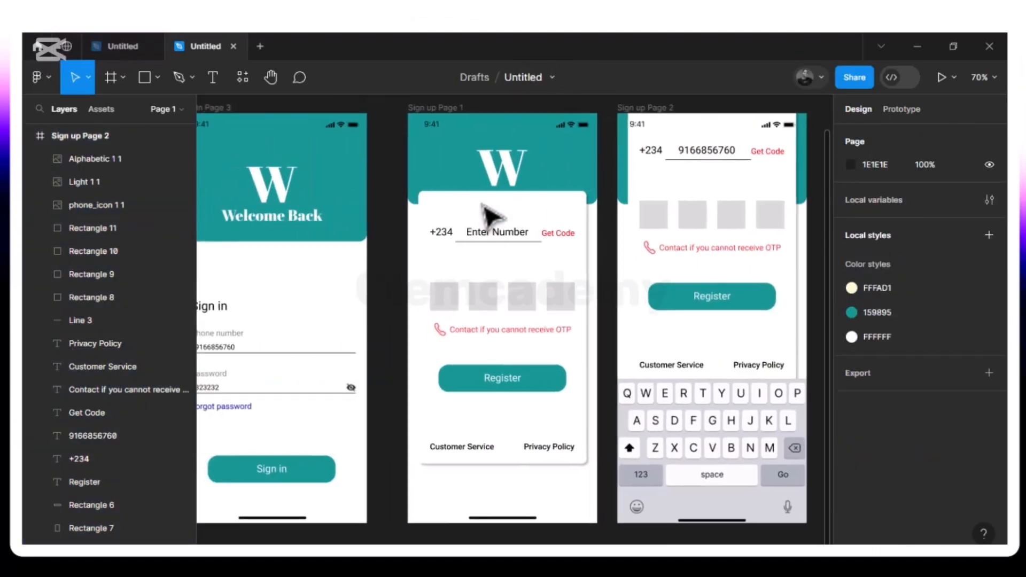
click(442, 109)
key(ctrl+d)
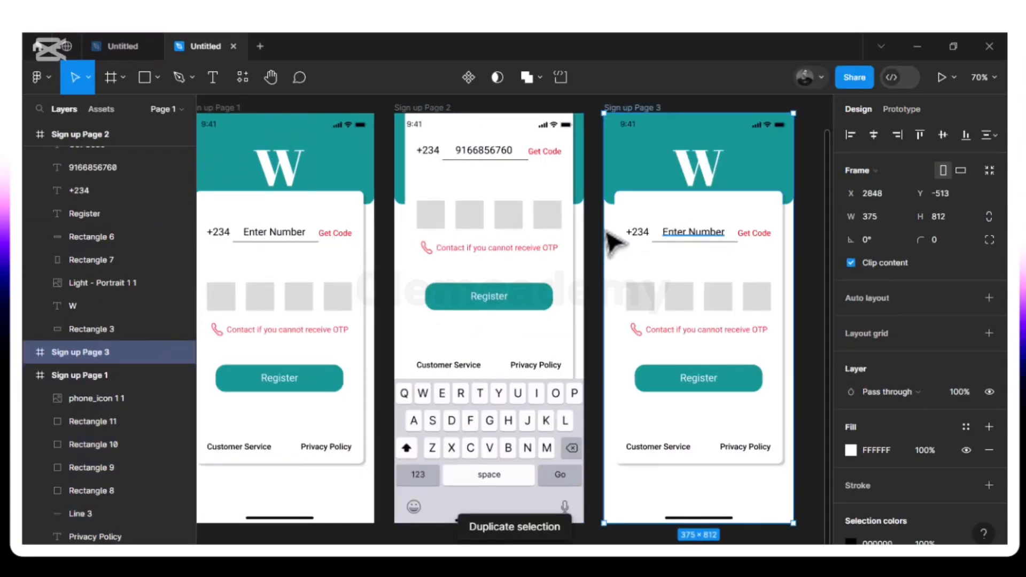
- Replace Sign up Page 3's Enter Number placeholder with a sample phone number, nudged slightly right
double_click(719, 238)
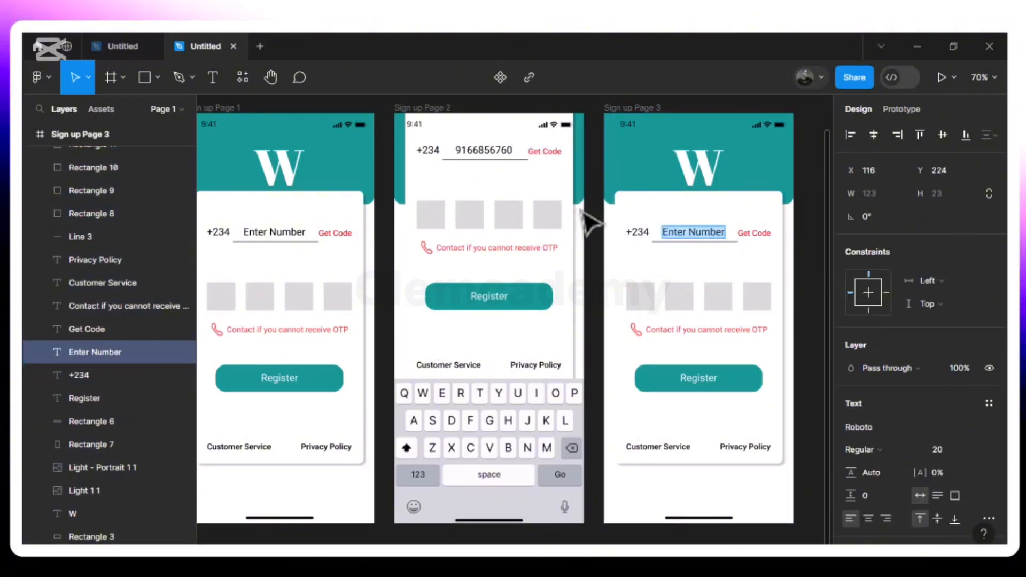
text(09)
key(BackSpace)
key(BackSpace)
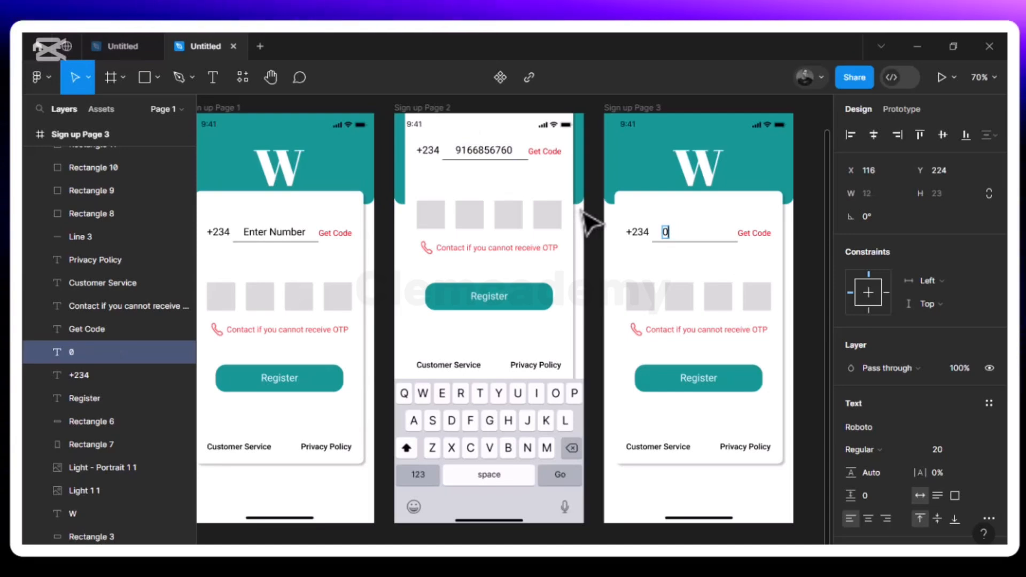
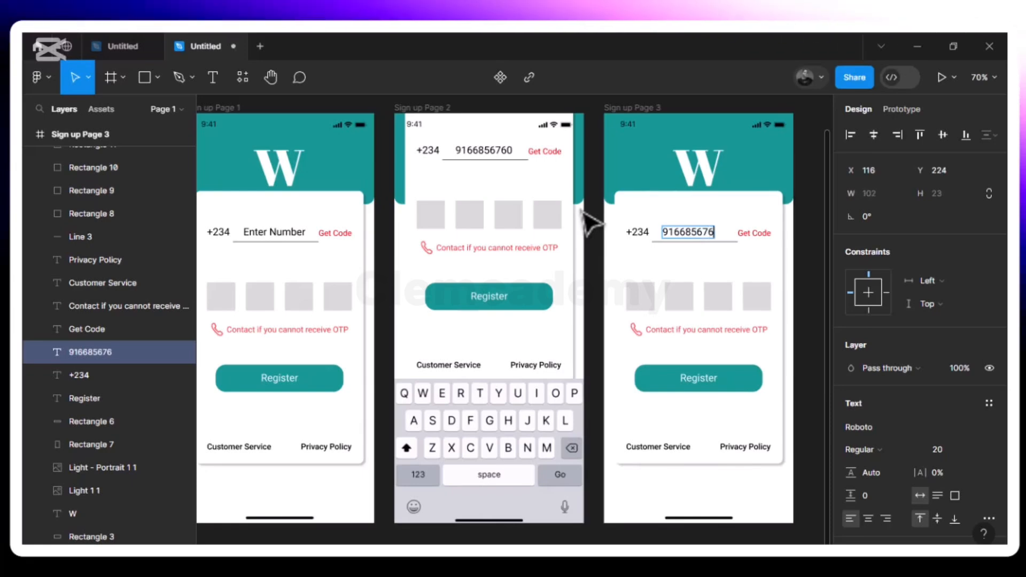
key(Escape)
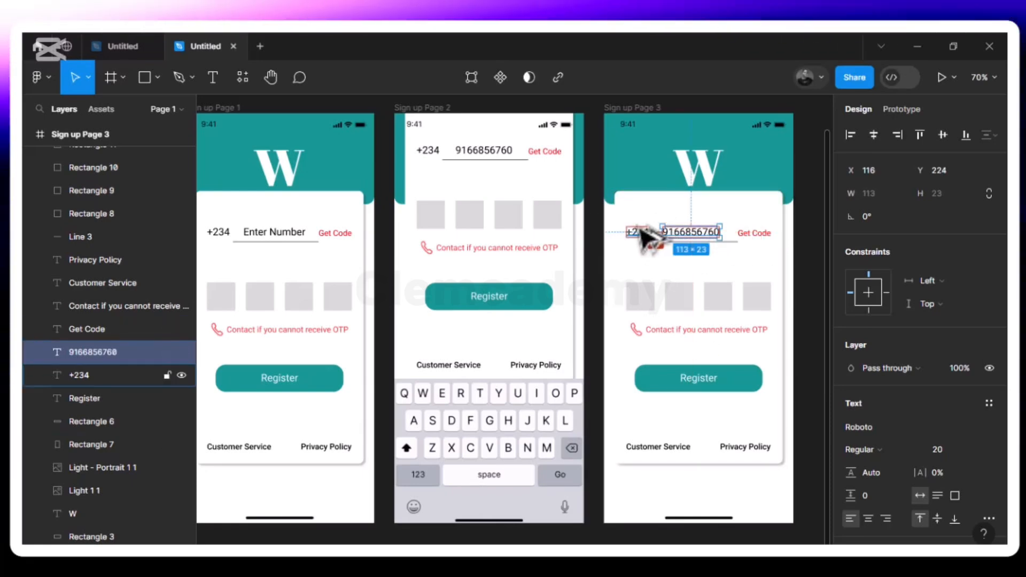
key(Right)
key(Right)
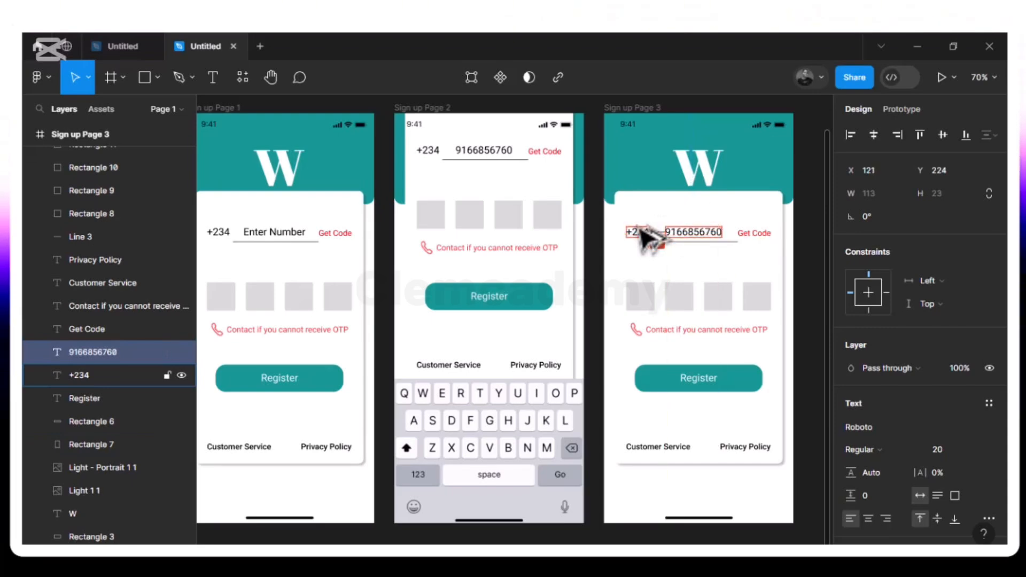
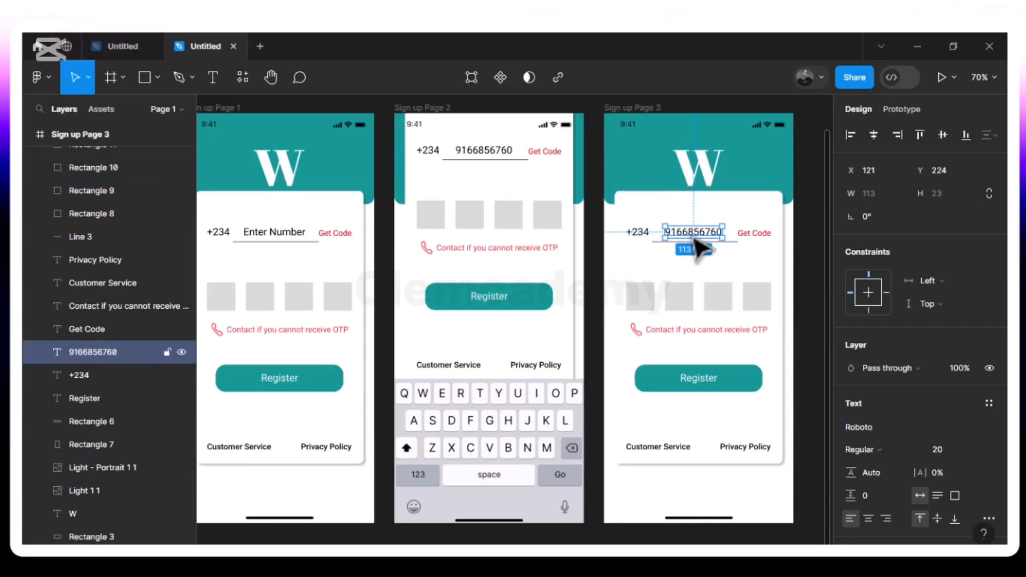
- Duplicate the Sign up Page 2 frame with Ctrl+D to create Sign up Page 4
scroll(696, 243, right, 3)
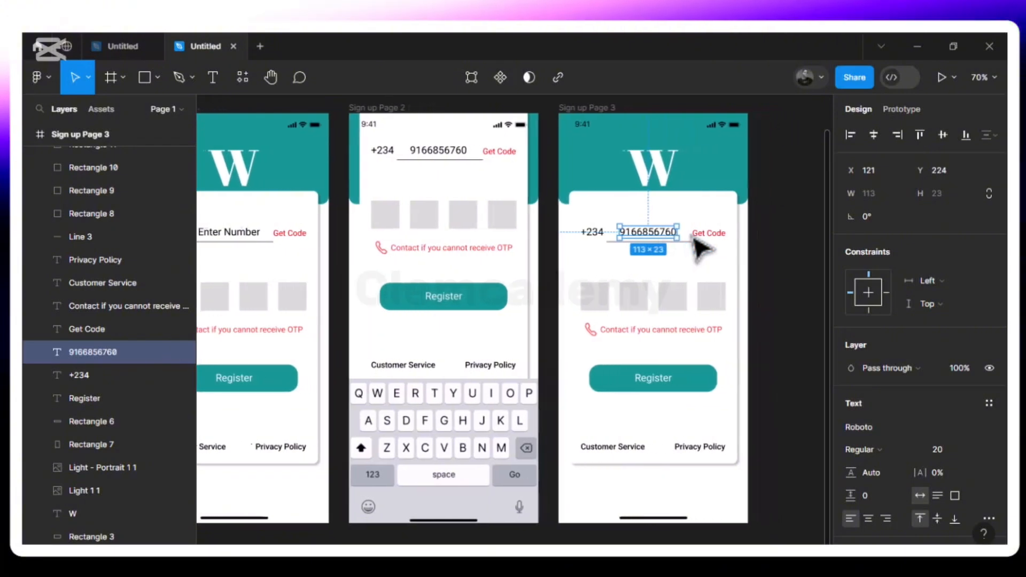
scroll(699, 248, right, 5)
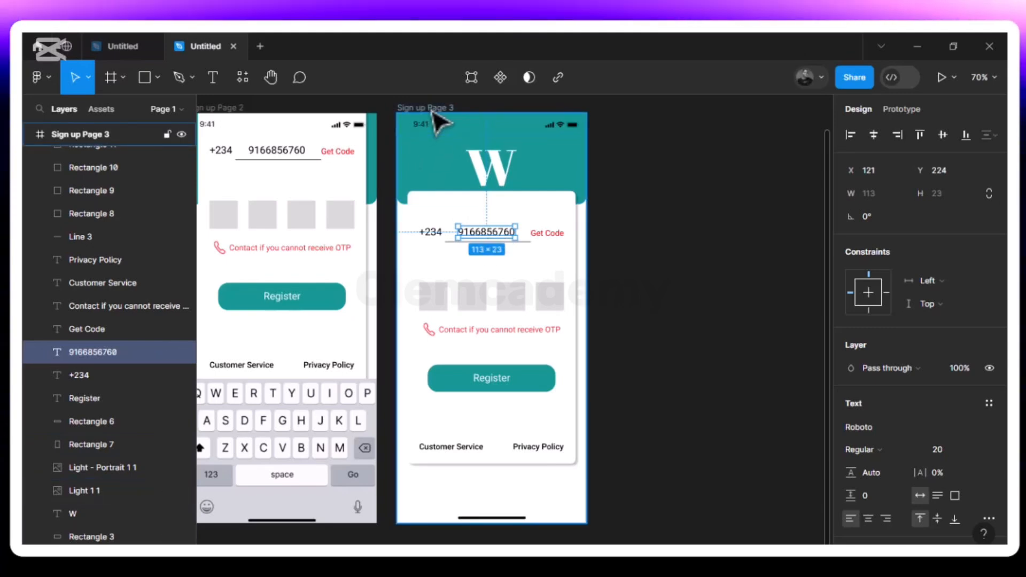
scroll(437, 119, left, 5)
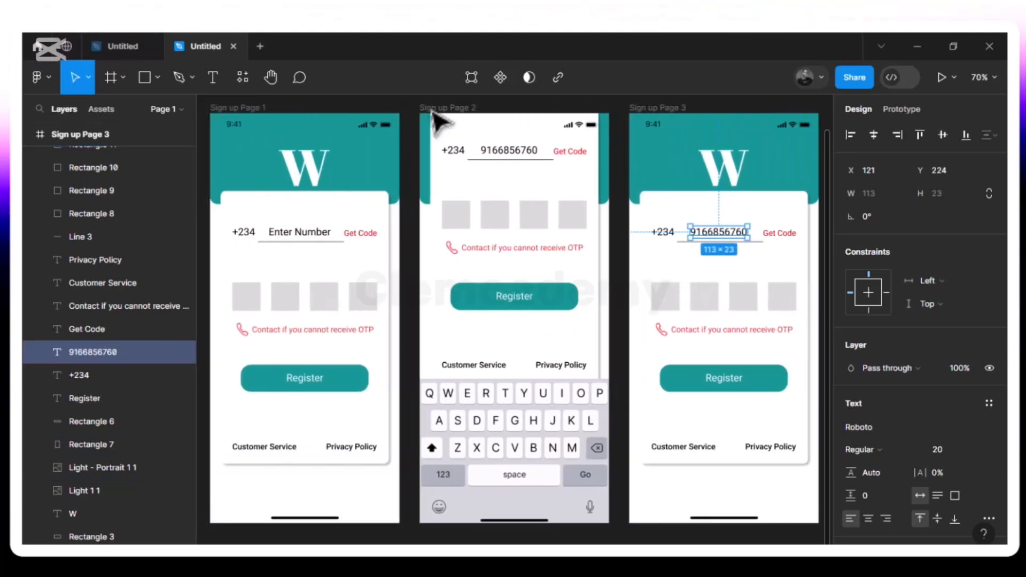
right_click(433, 114)
click(392, 111)
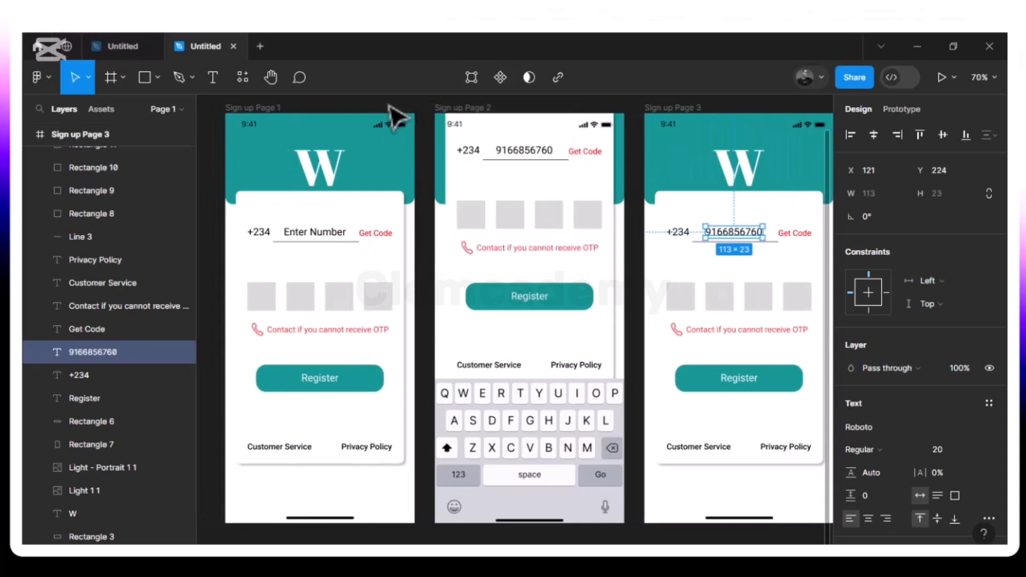
click(464, 110)
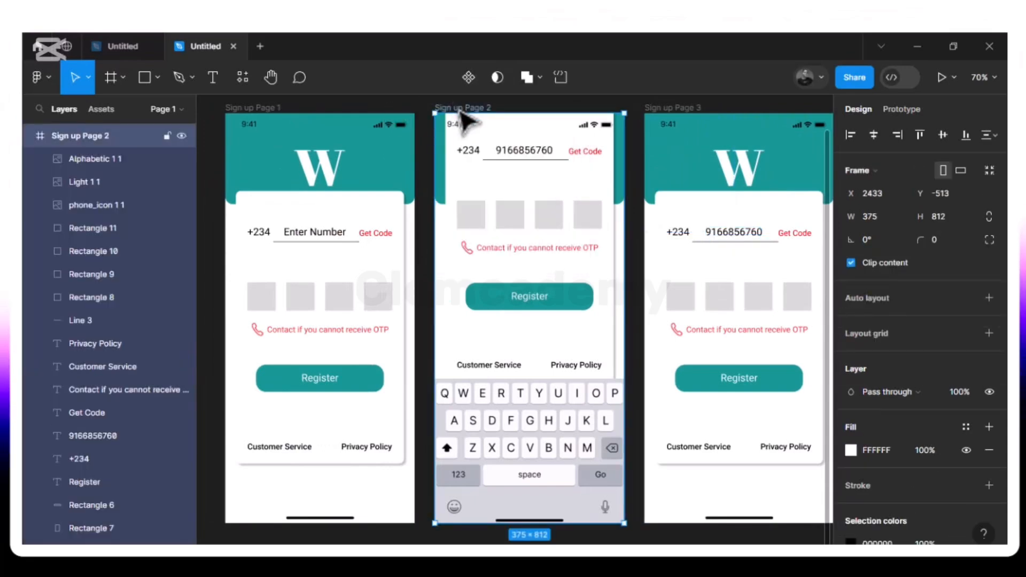
key(ctrl+d)
scroll(676, 218, right, 5)
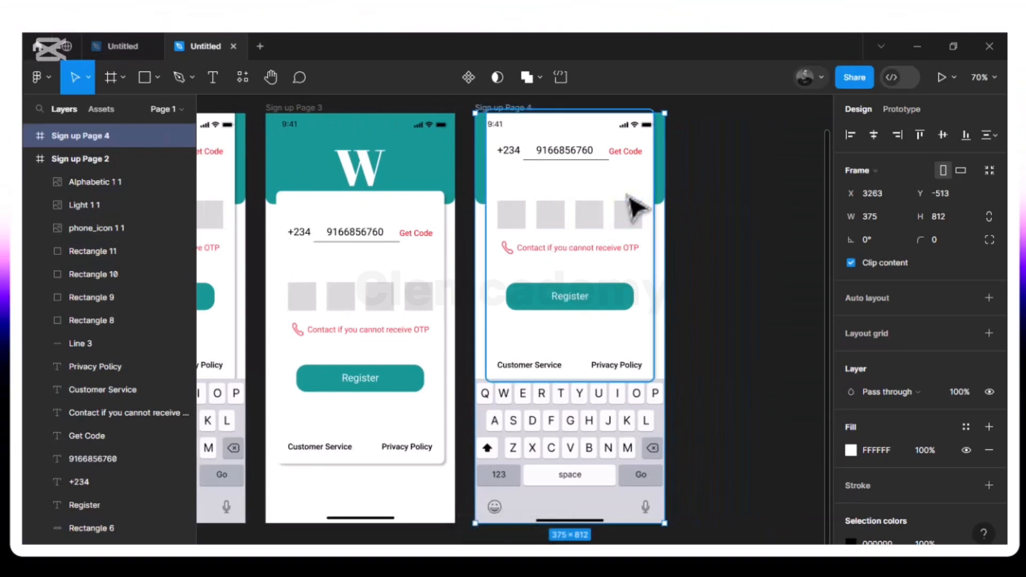
- Change the Get Code label beside Sign up Page 3's phone number to read 42s
click(423, 237)
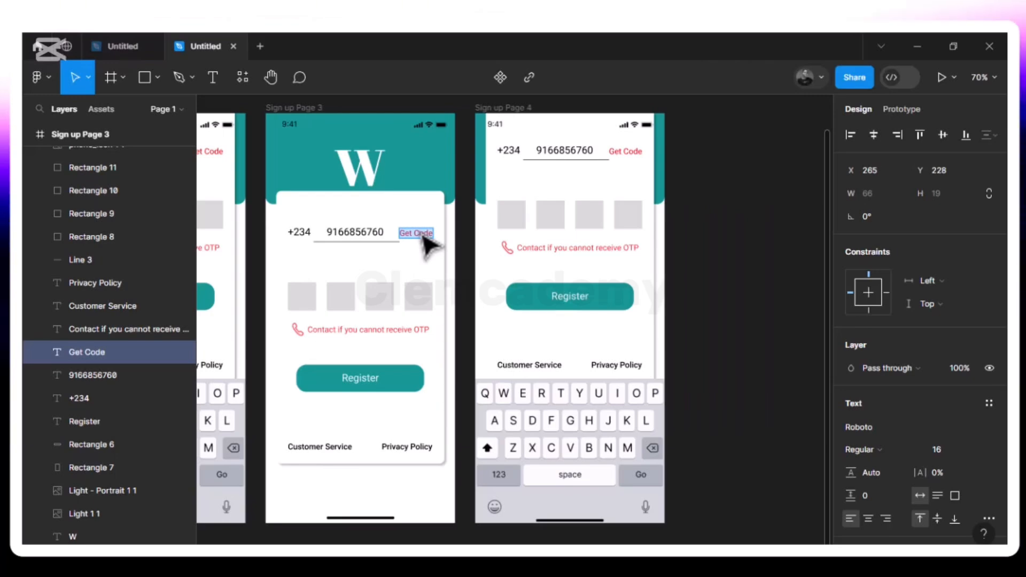
text(42)
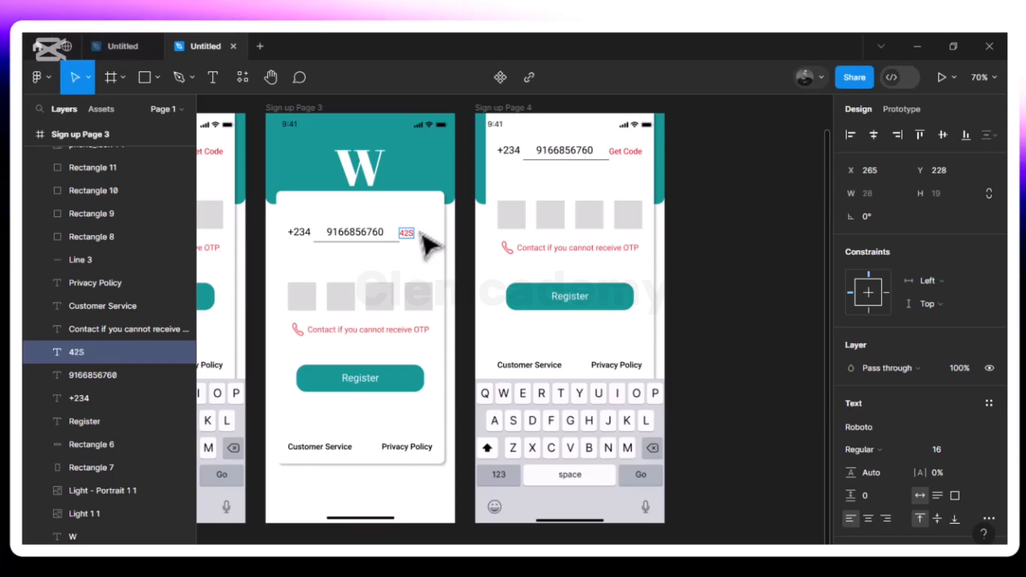
text(s)
key(Escape)
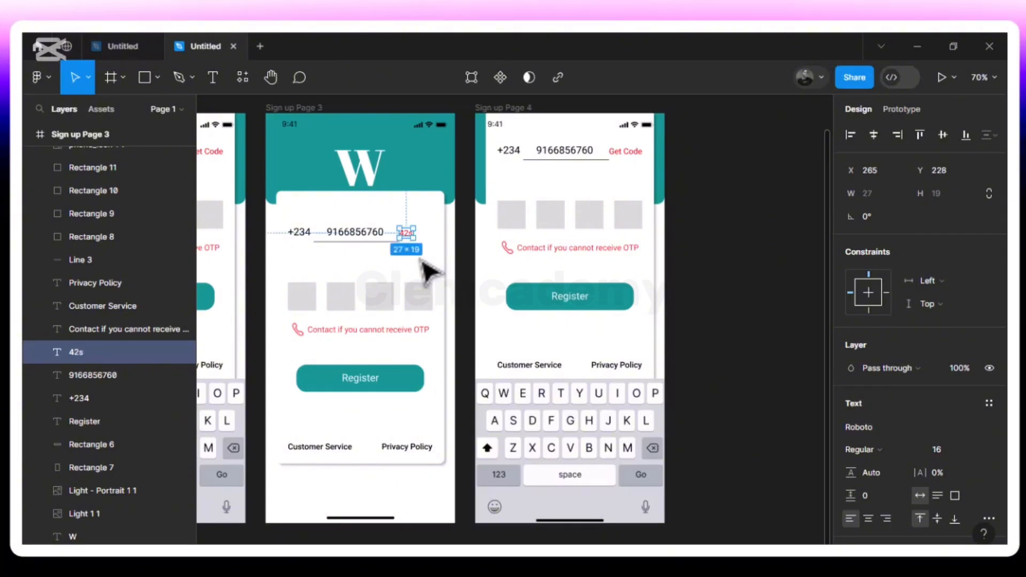
scroll(428, 270, left, 5)
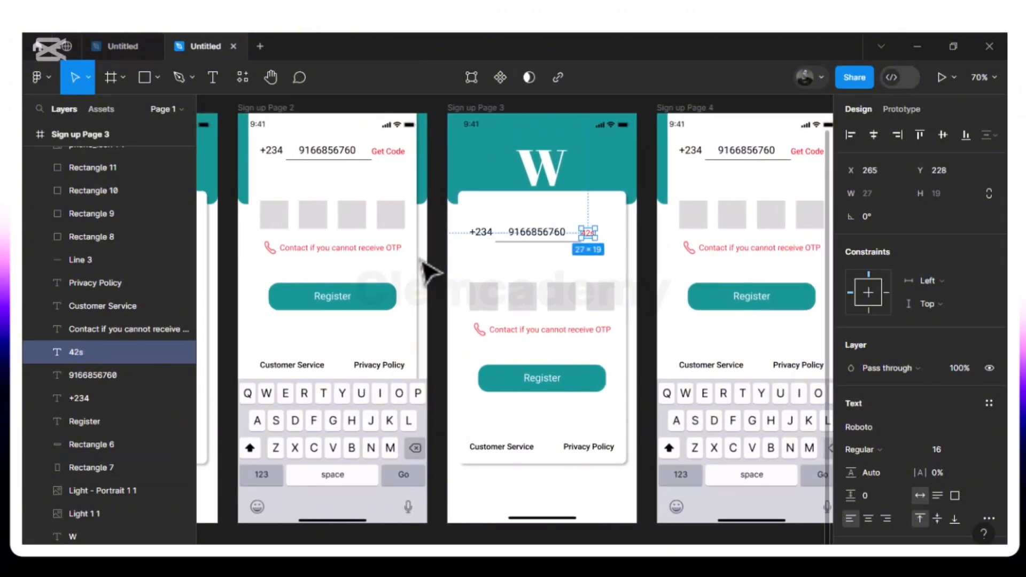
- Draw a short vertical line right after the phone number on Sign up Page 2
click(350, 154)
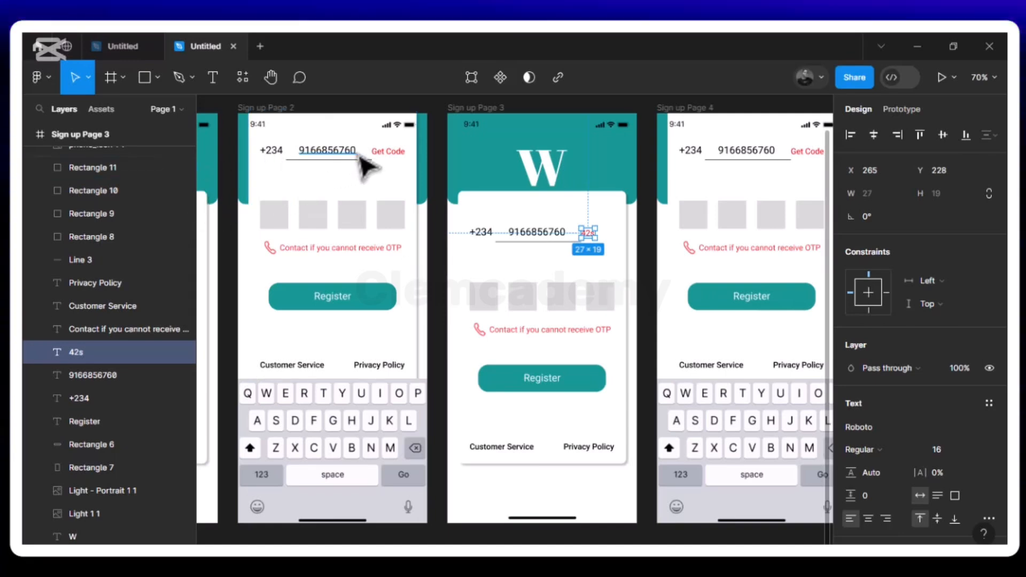
double_click(356, 155)
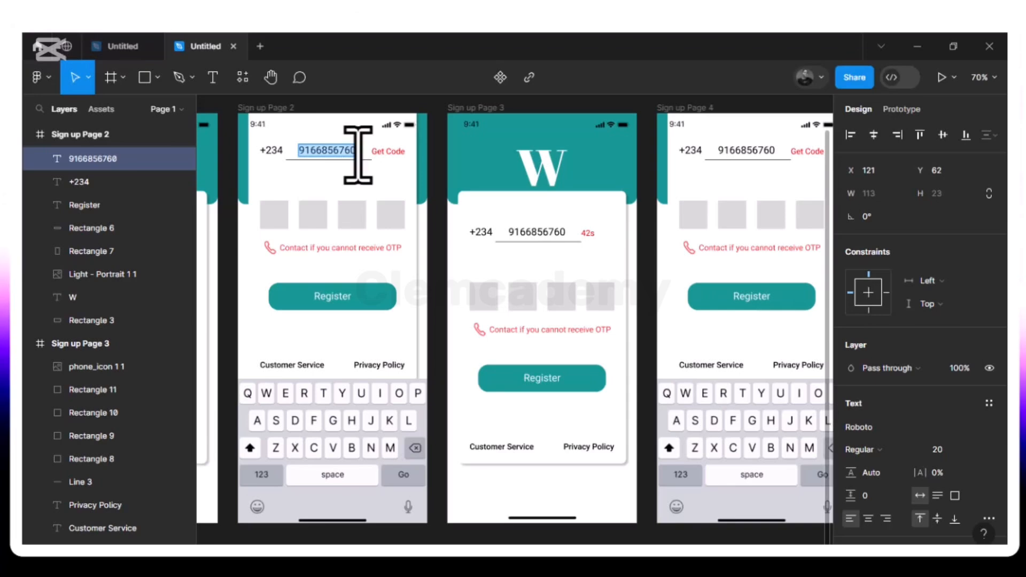
click(157, 78)
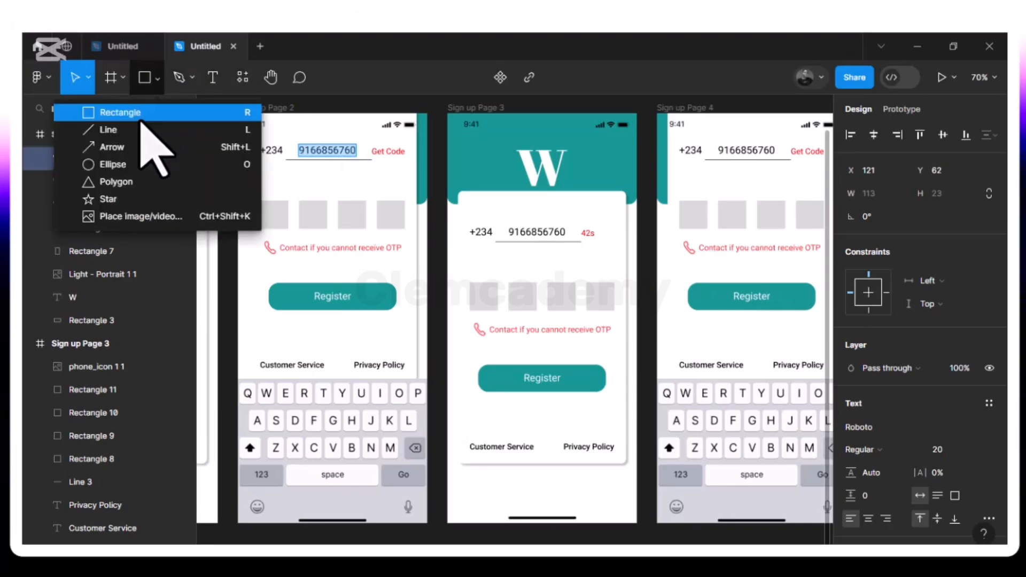
click(134, 131)
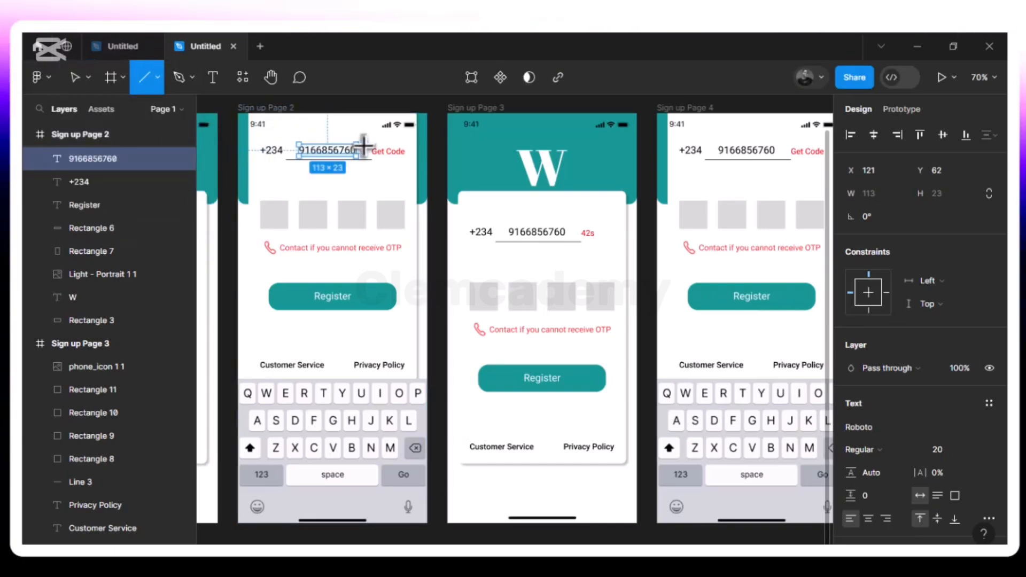
drag(361, 145, 362, 160)
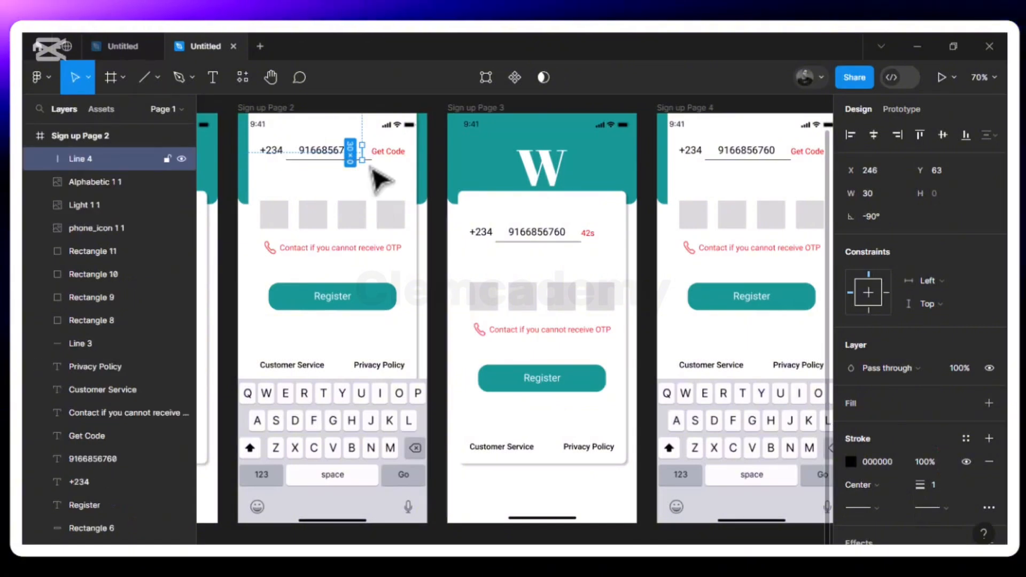
click(383, 185)
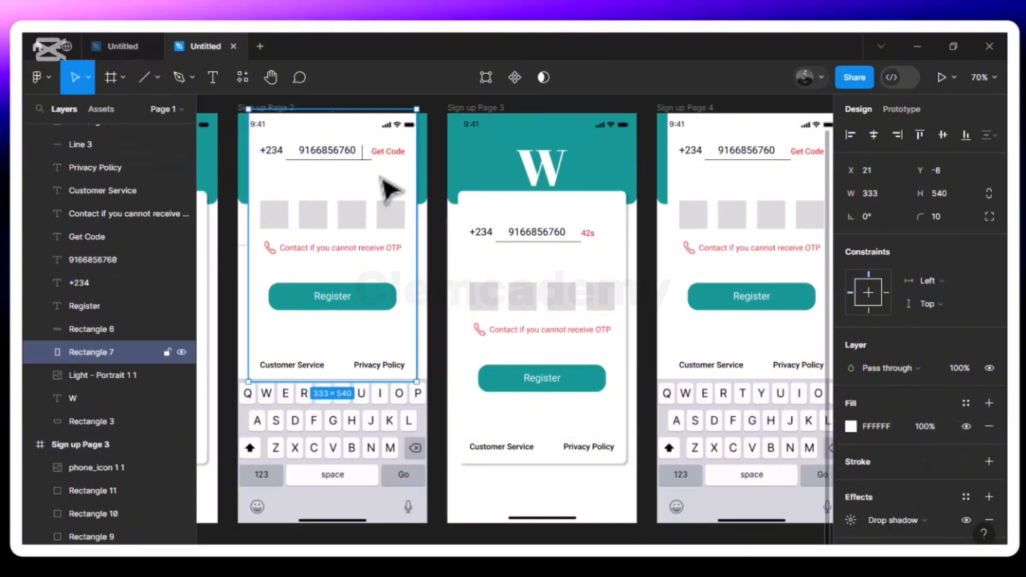
click(363, 155)
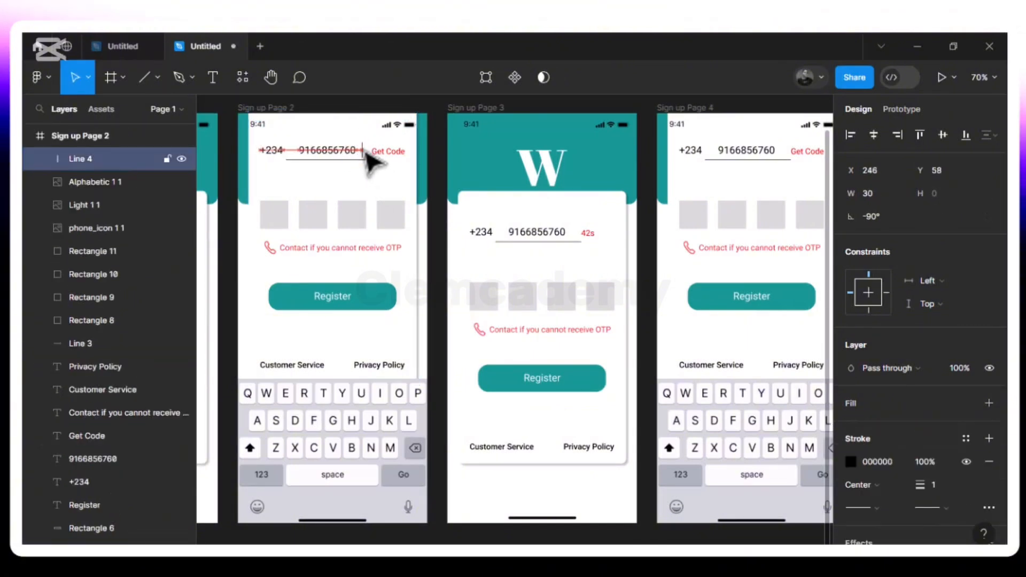
key(Left)
key(Left)
key(Left)
key(Left)
key(Left)
key(Left)
key(Left)
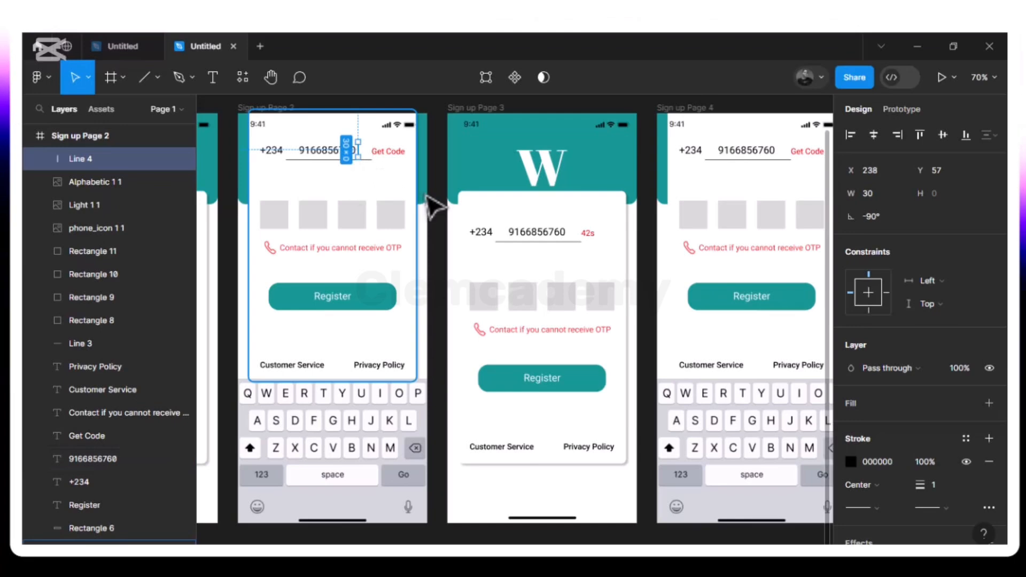
key(Right)
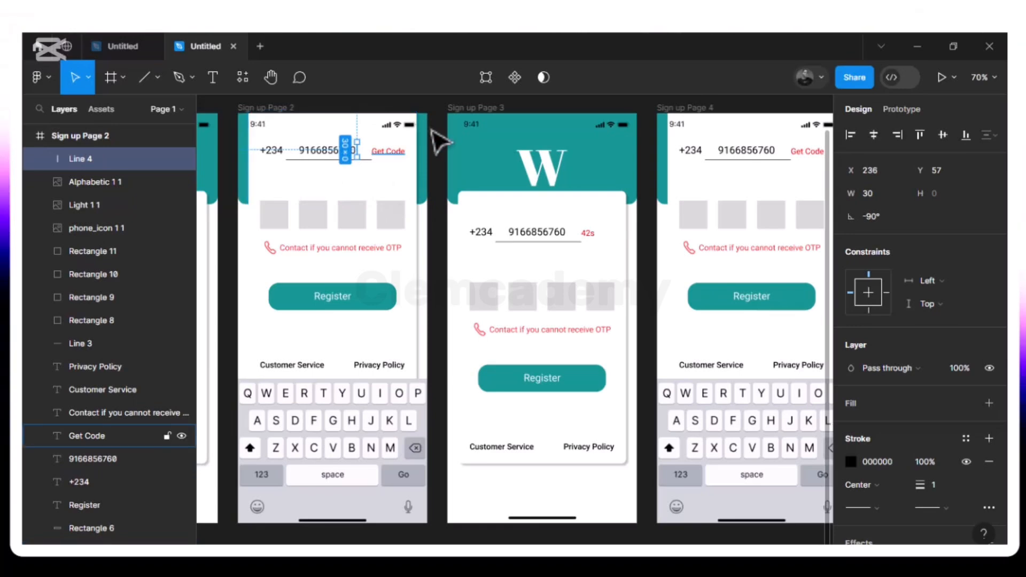
- Give the caret line a teal 159895 stroke with weight 1.5
click(853, 463)
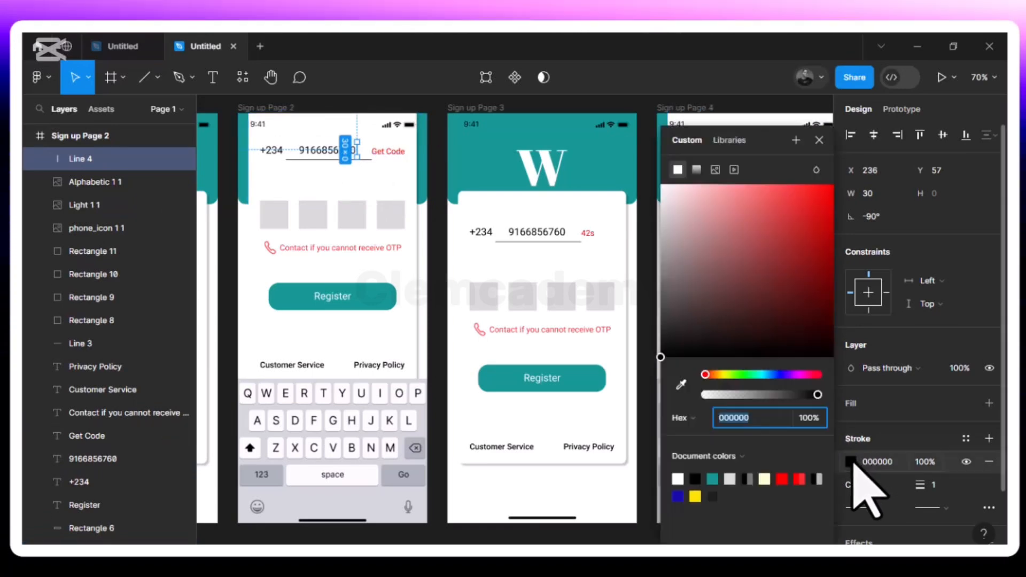
click(712, 479)
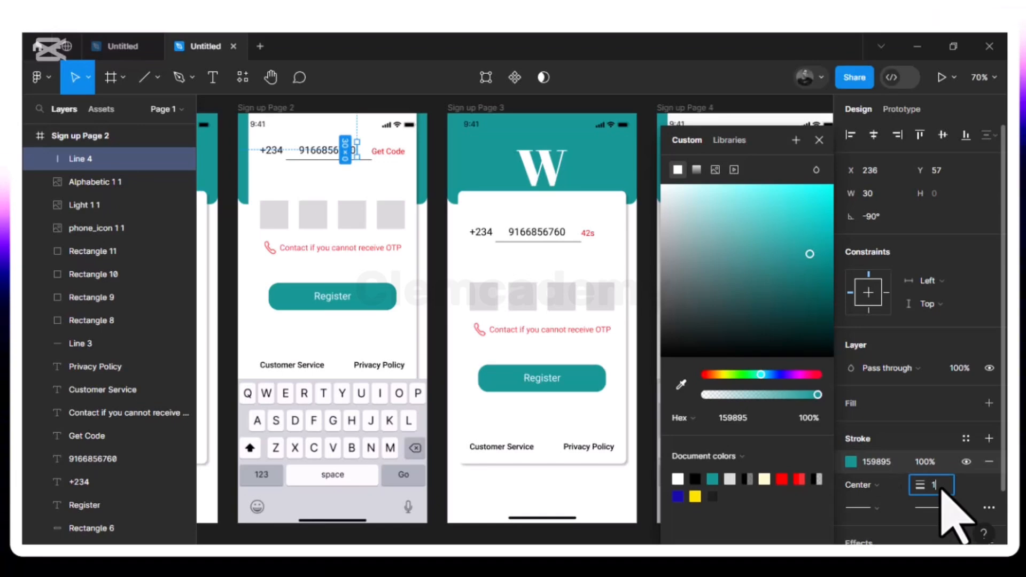
text(.5)
key(Return)
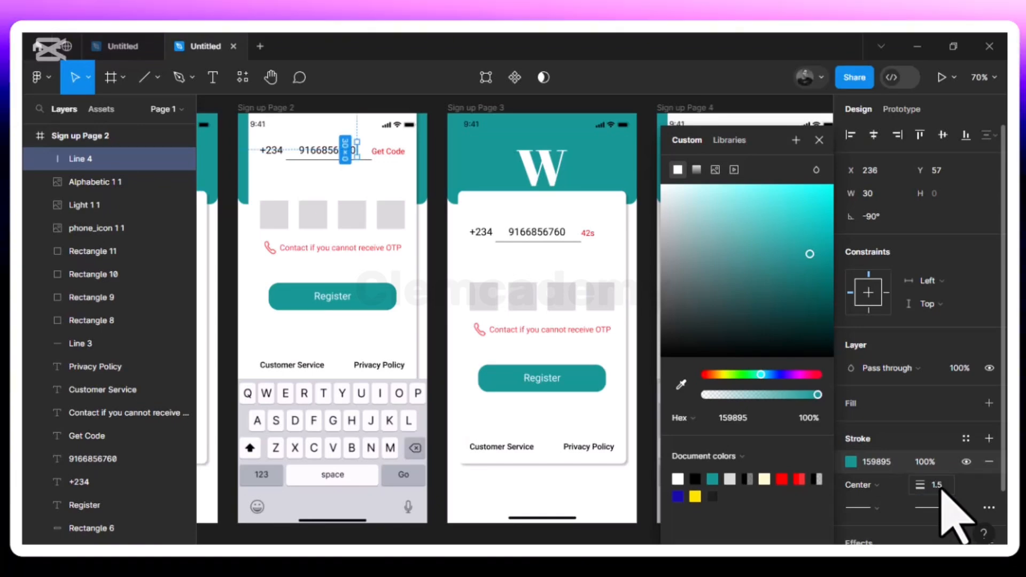
click(341, 183)
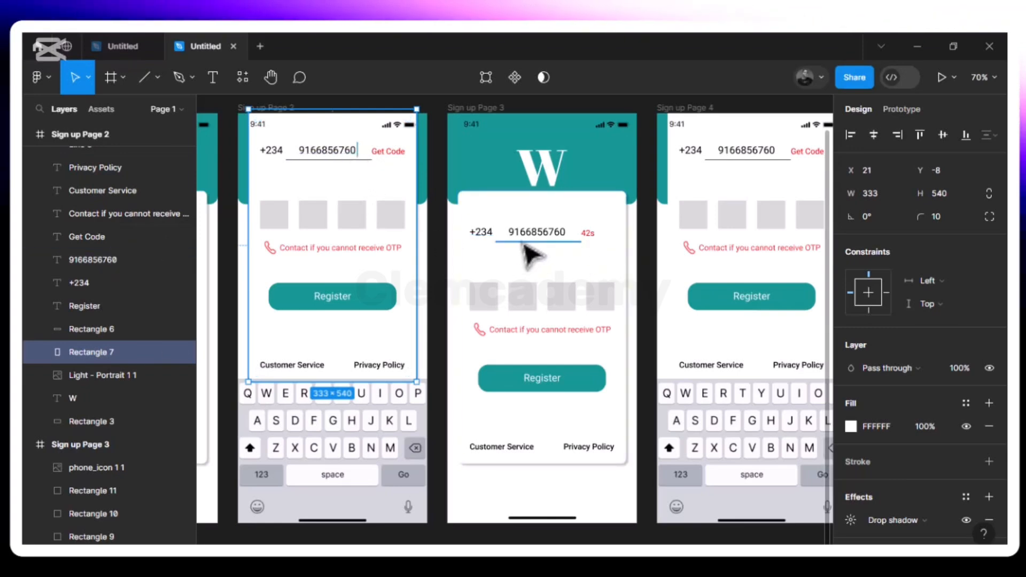
- Change the Get Code label on Sign up Page 4 to a 20s countdown
scroll(529, 257, right, 5)
scroll(529, 255, left, 2)
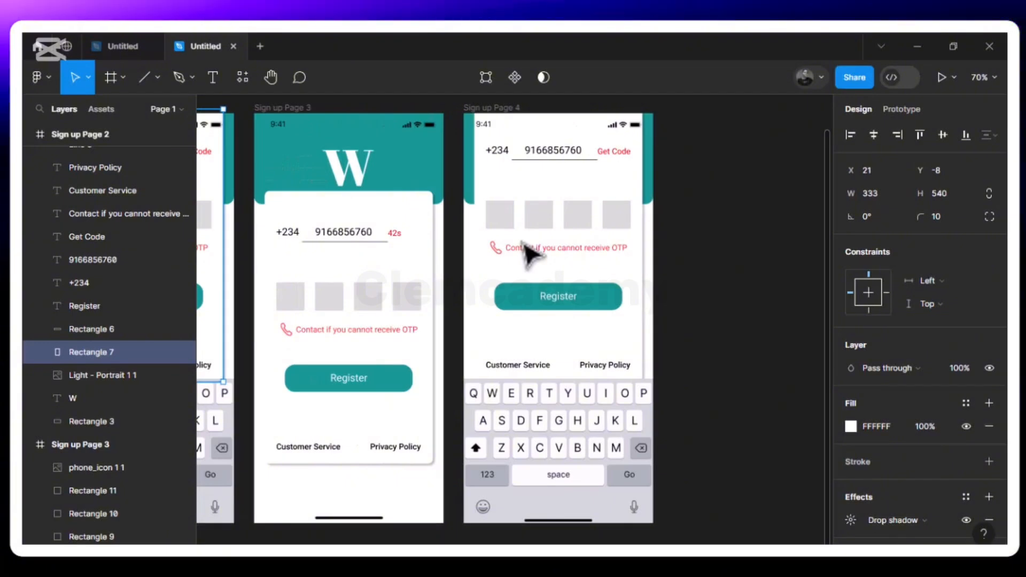
click(624, 153)
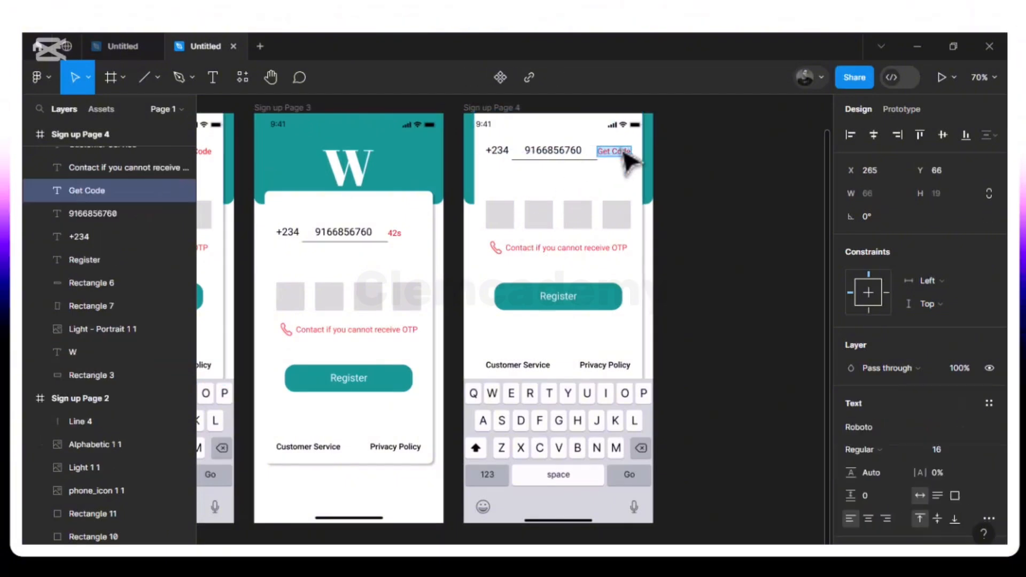
text(20s)
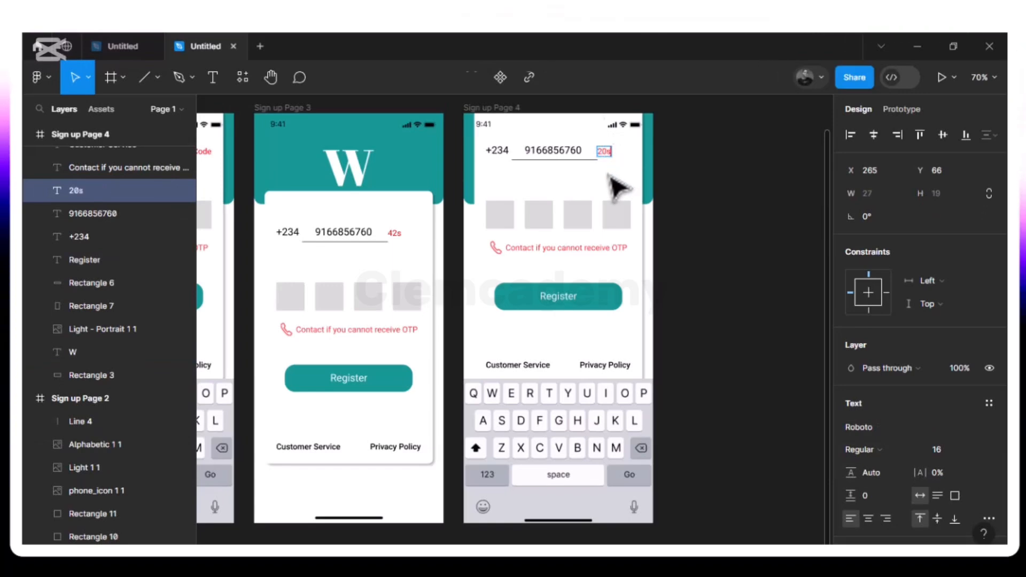
key(Escape)
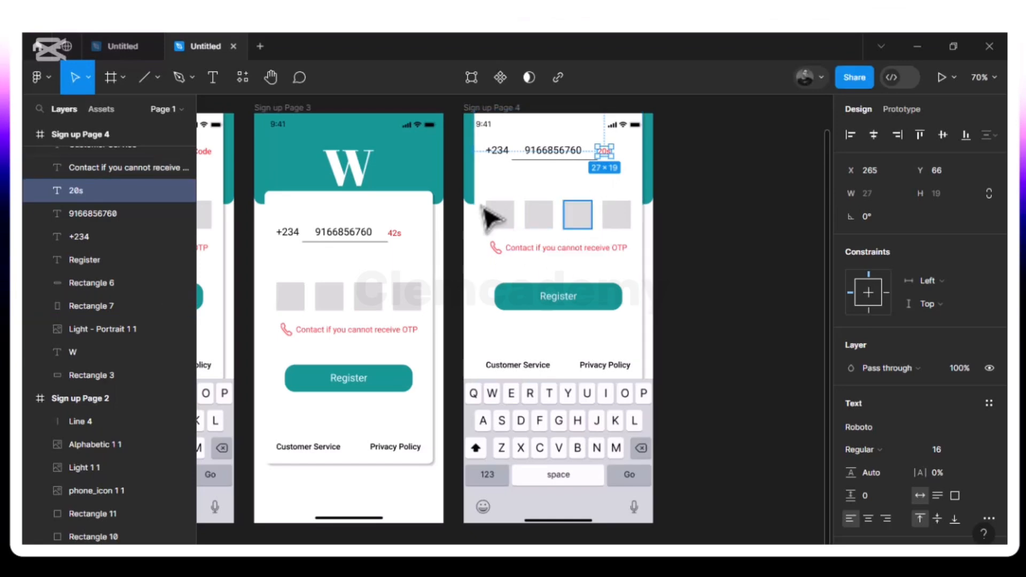
- Put a digit 2 in the first code box on Sign up Page 4 and centre it
click(502, 227)
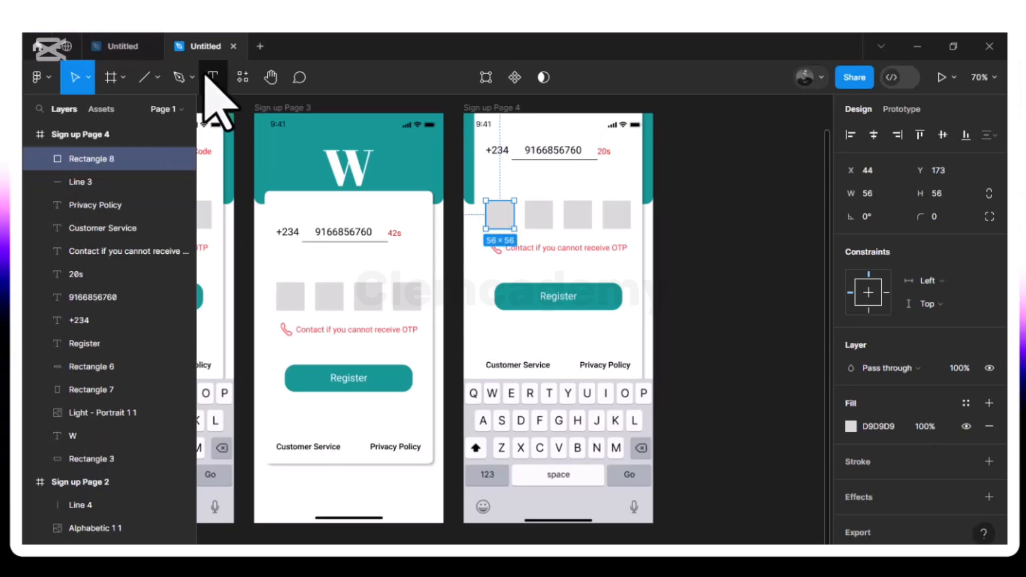
click(500, 216)
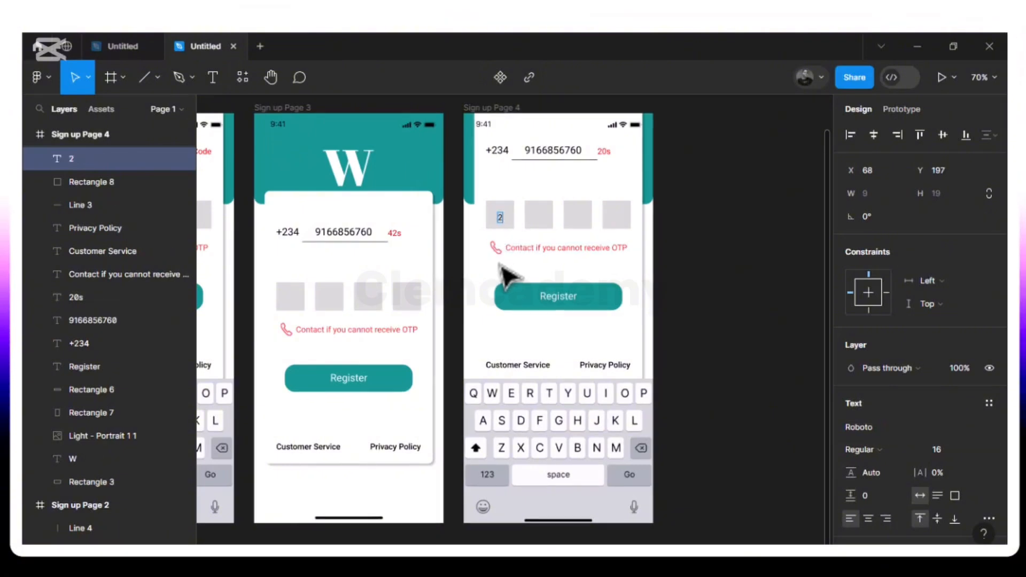
key(Escape)
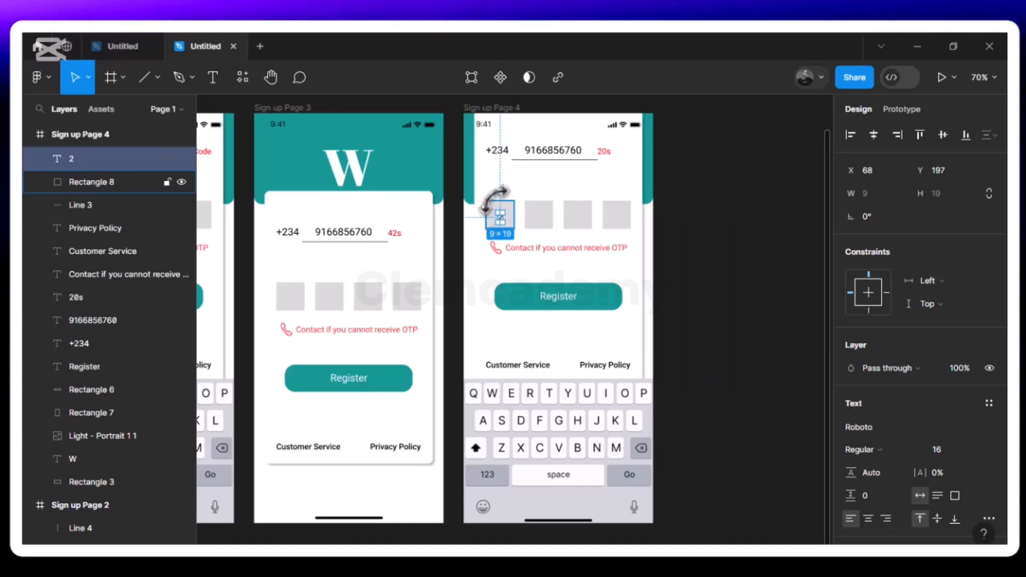
key(ctrl+plus)
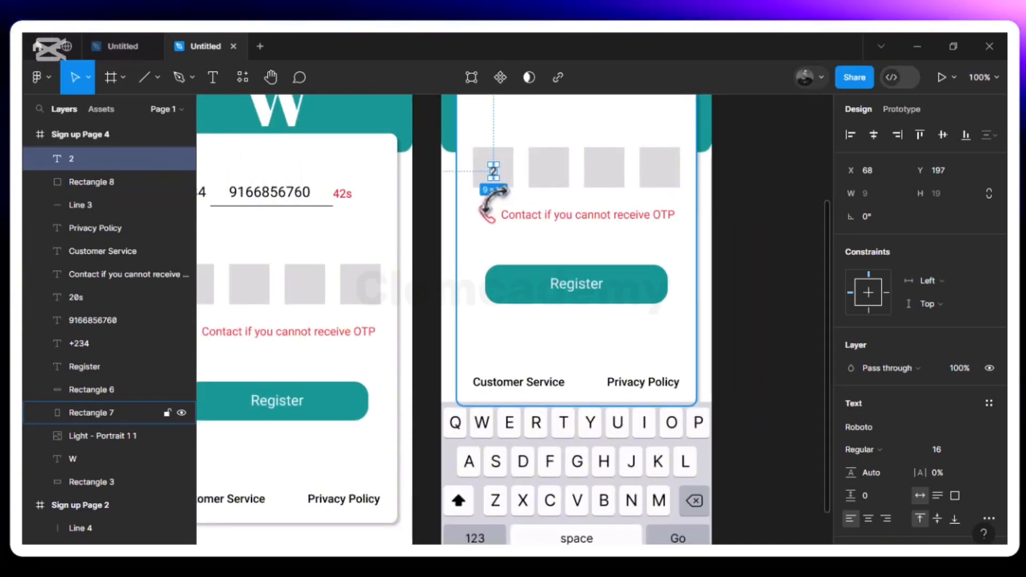
key(ctrl+plus)
scroll(495, 198, up, 5)
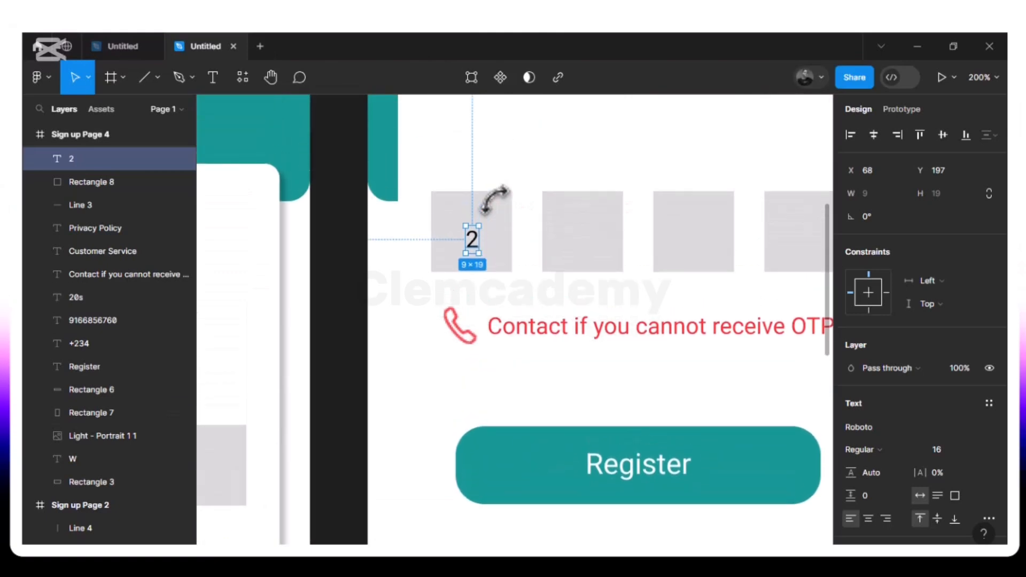
scroll(494, 199, right, 3)
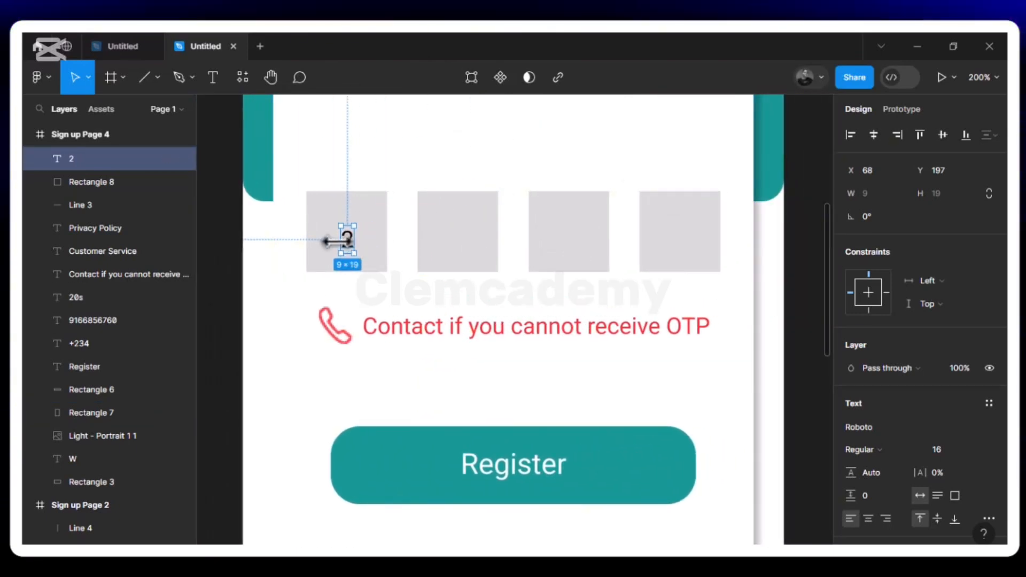
key(alt)
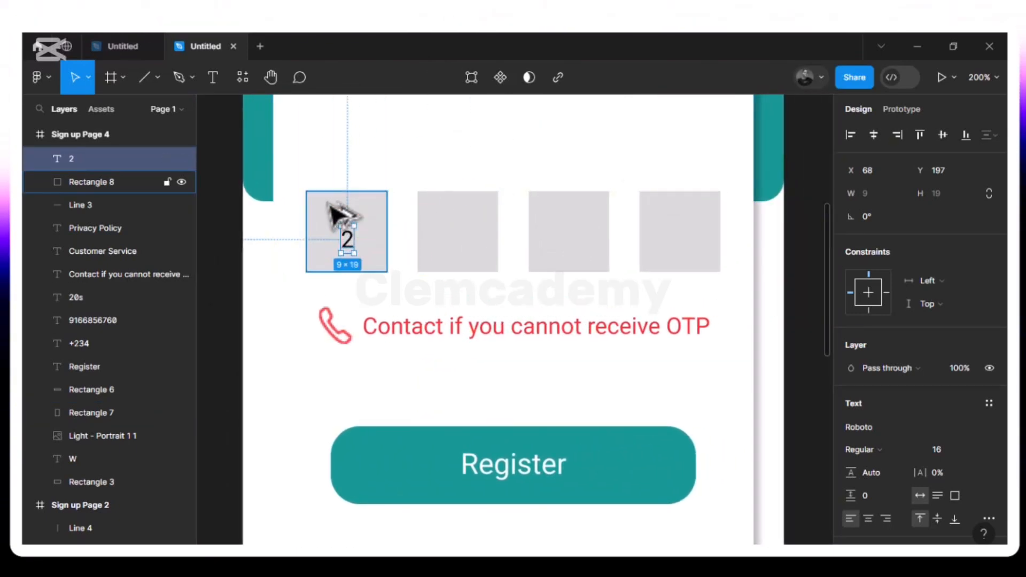
key(Up)
key(Up)
key(Up)
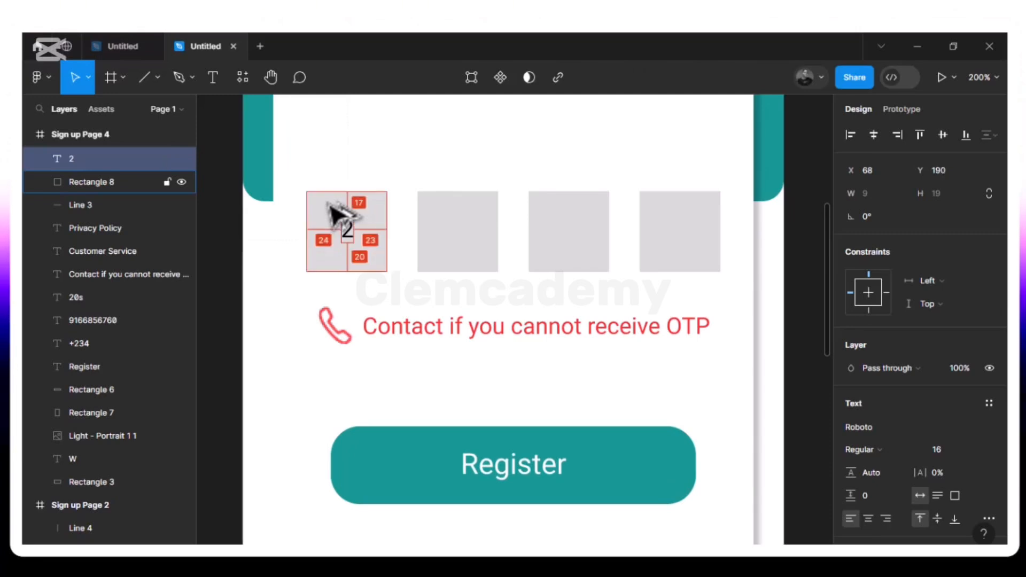
key(Down)
key(Down)
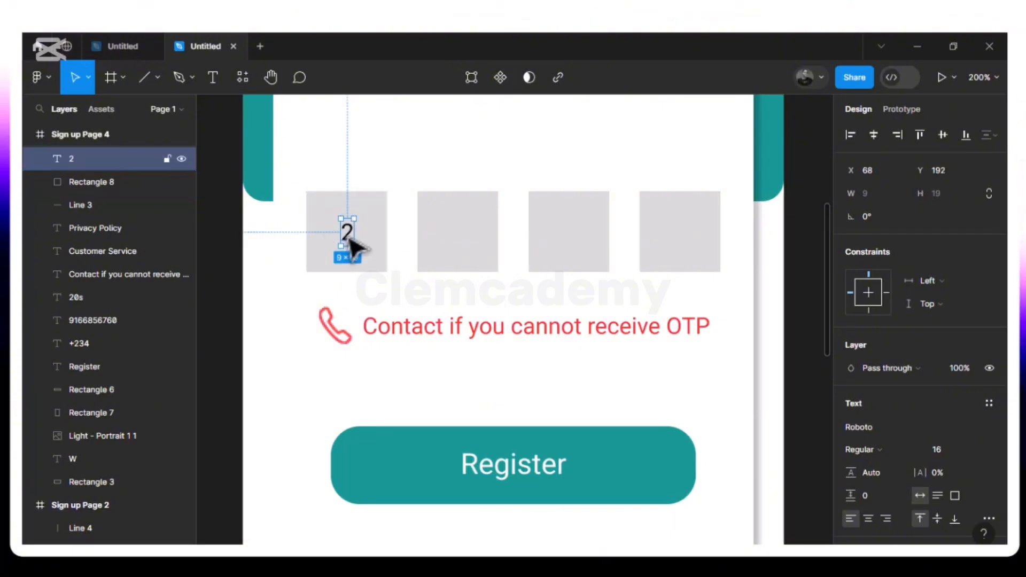
- Copy the 2 into the second box, bring it to front, retype it as 1, and centre it
key(ctrl+d)
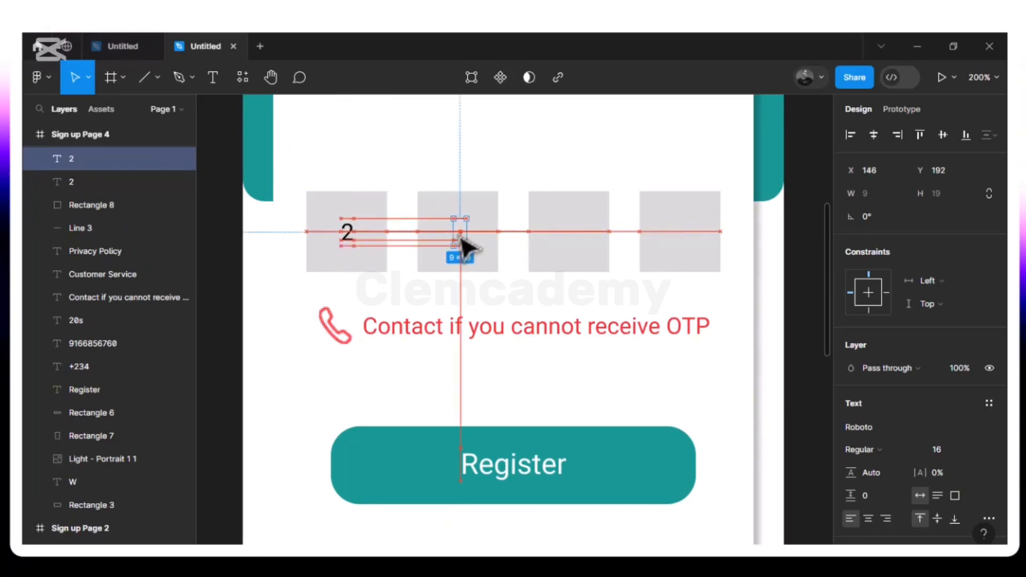
drag(461, 238, 461, 238)
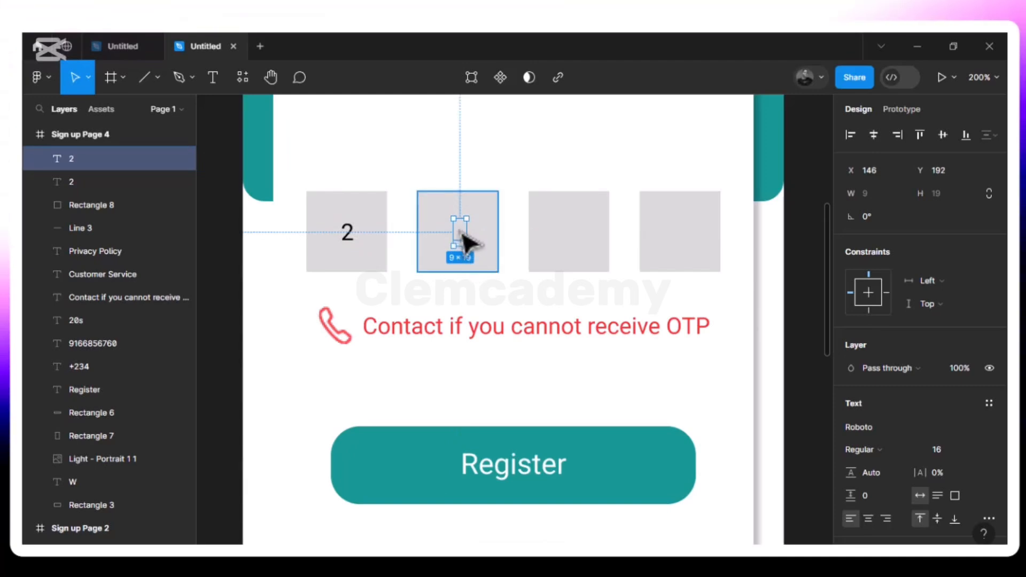
right_click(463, 236)
mouse_move(461, 235)
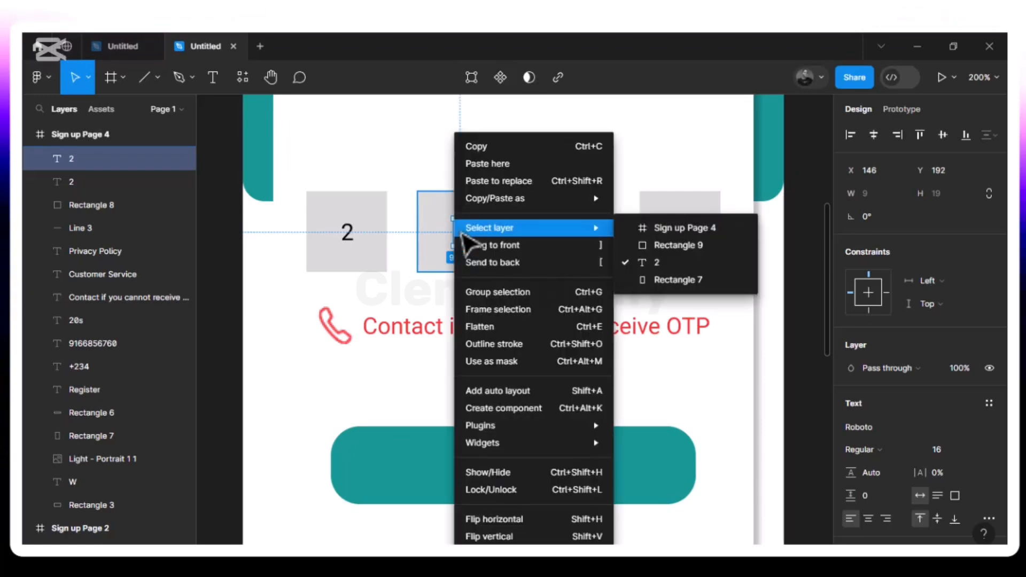
click(486, 247)
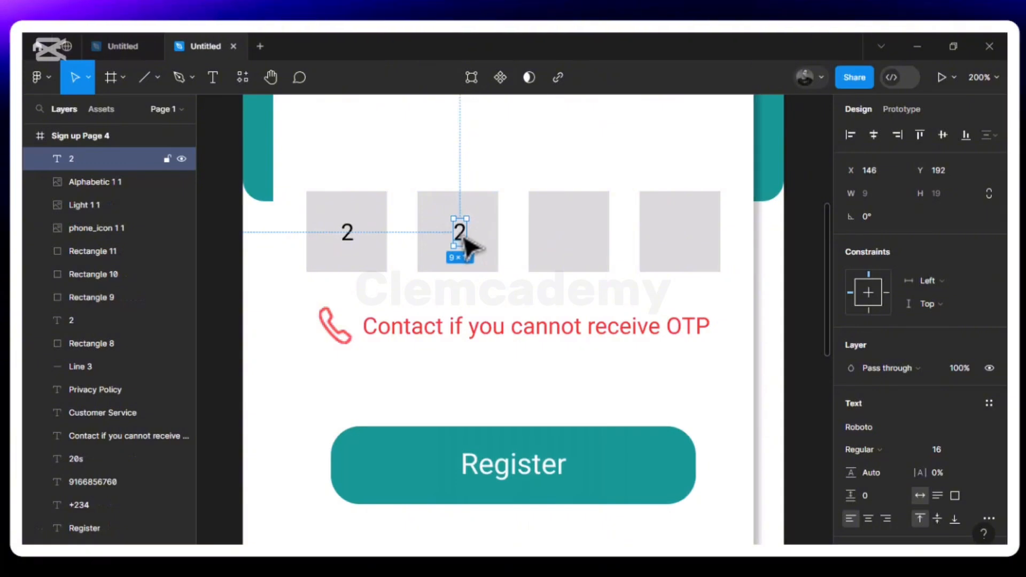
double_click(462, 237)
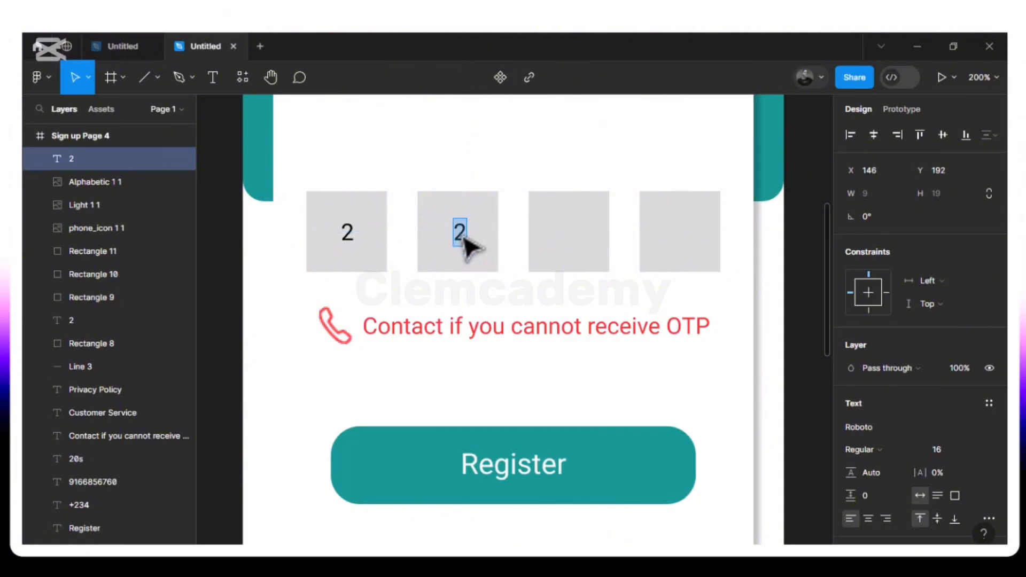
text(1)
key(Escape)
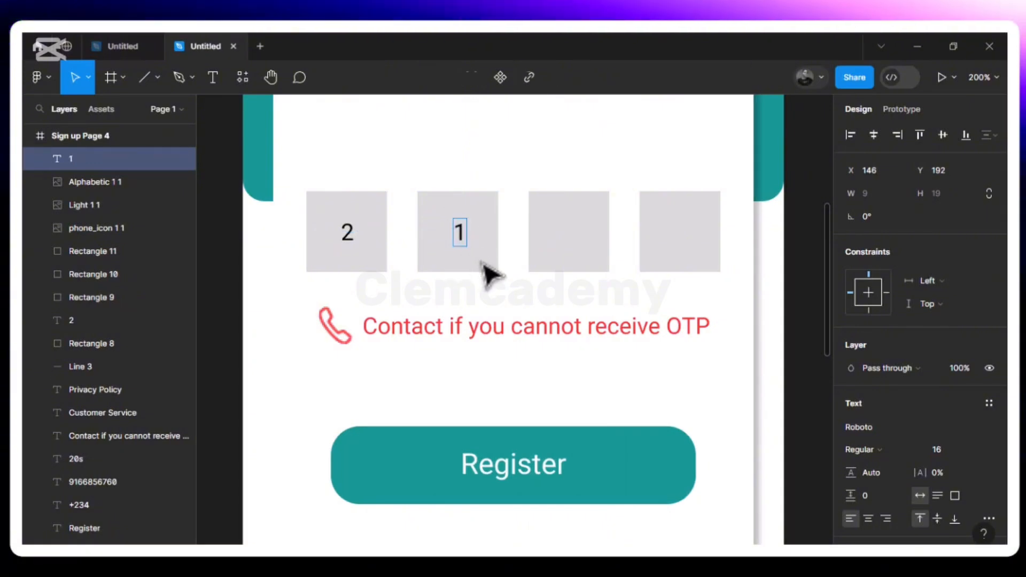
key(alt)
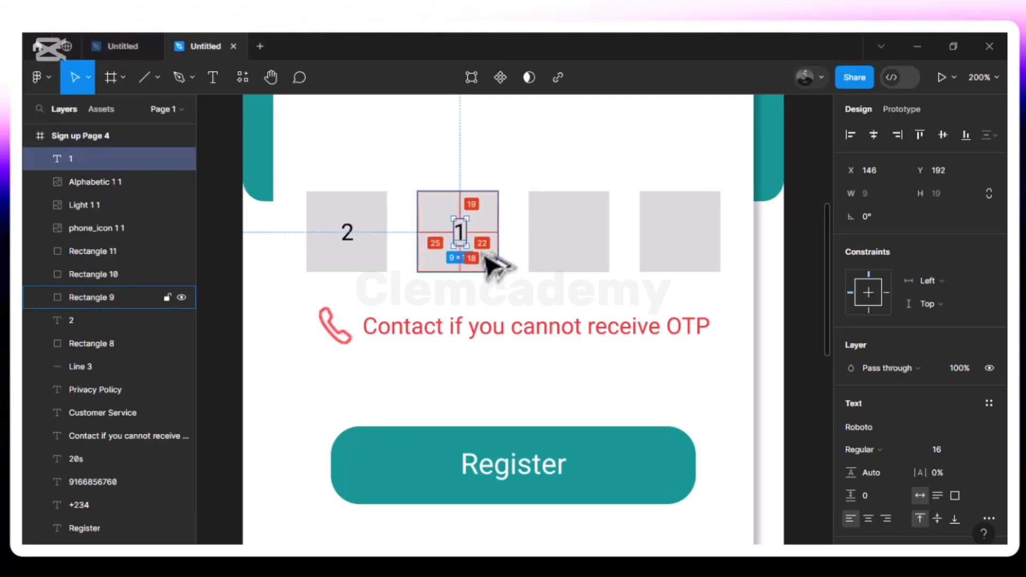
key(Left)
key(Left)
key(alt)
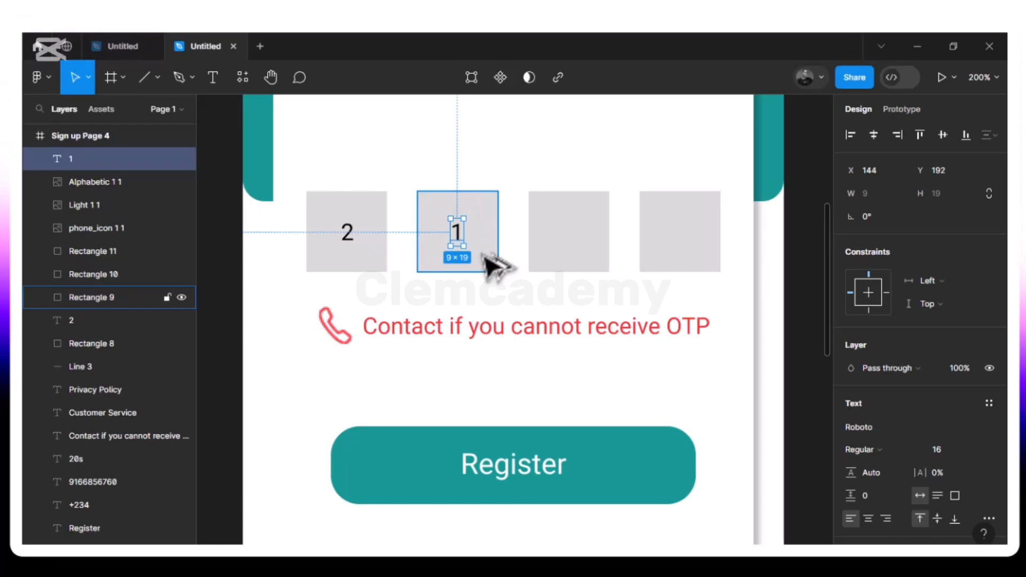
- Fill the third and fourth code boxes with centred 7s
key(ctrl+d)
drag(457, 232, 573, 239)
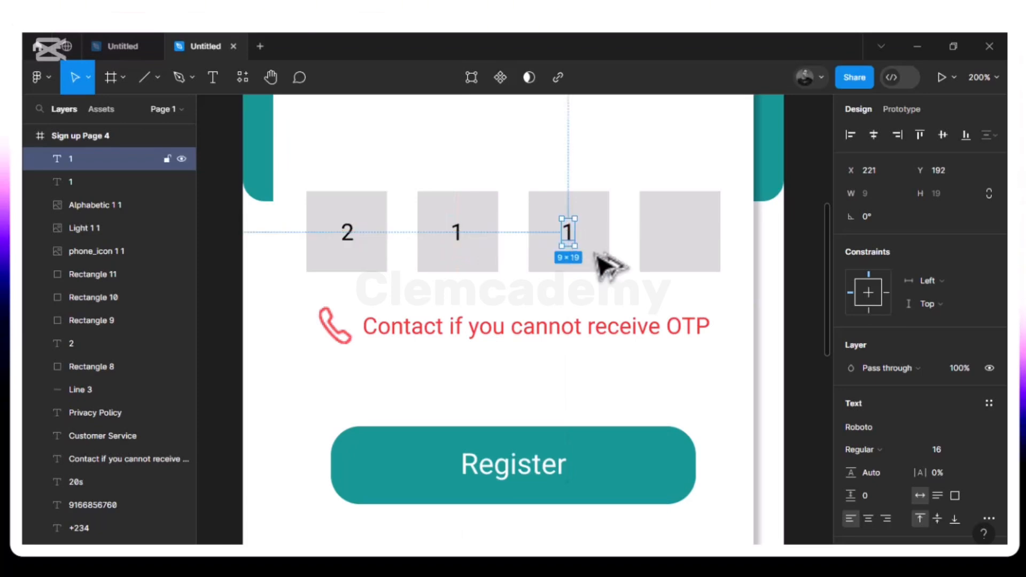
key(alt)
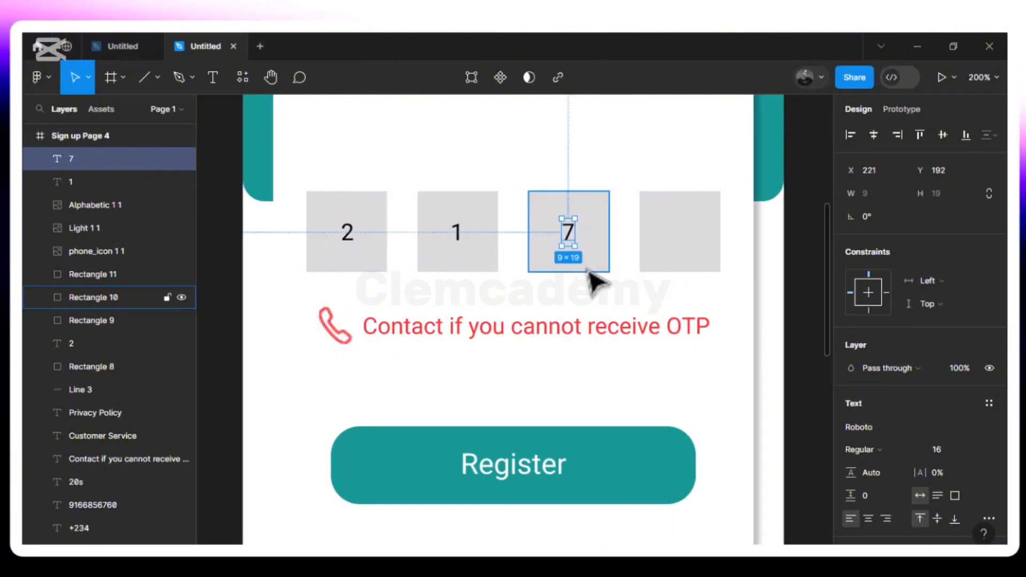
key(ctrl+d)
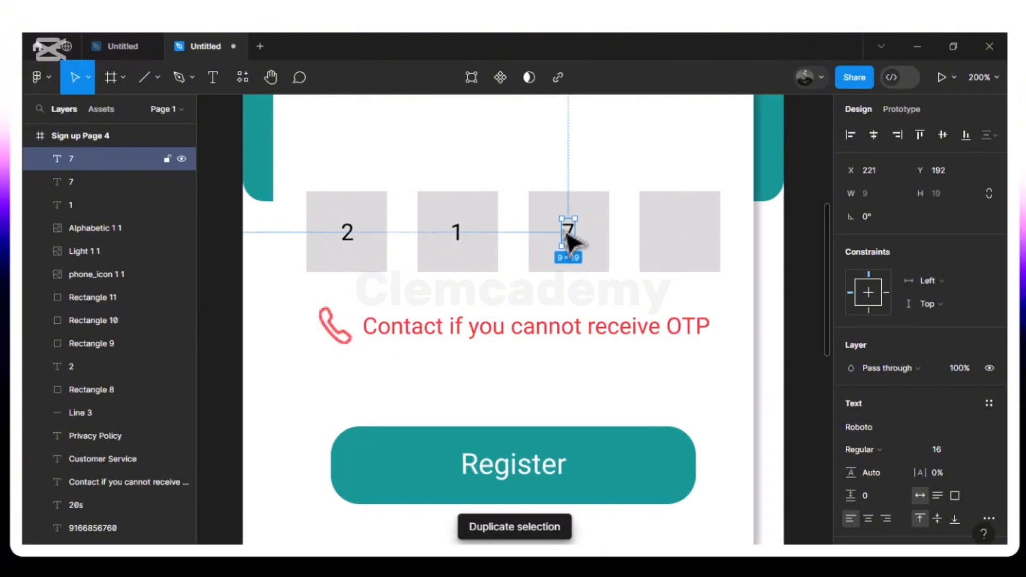
drag(568, 232, 677, 240)
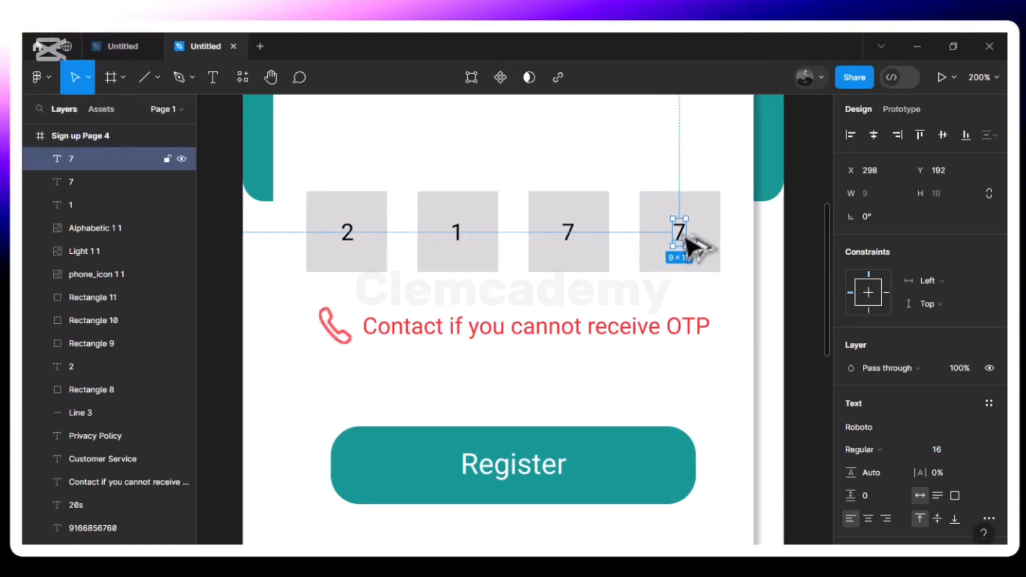
key(alt)
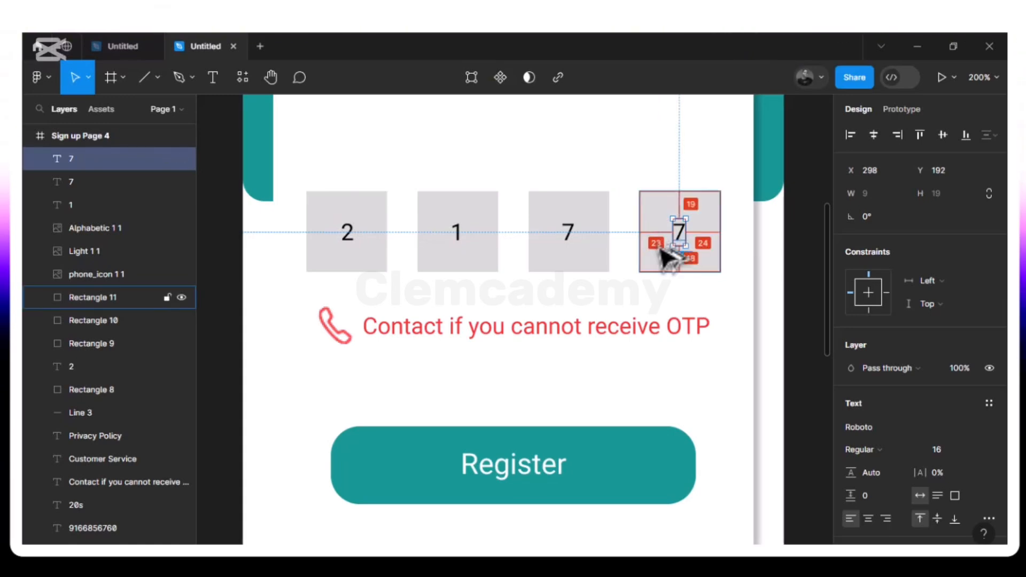
key(ctrl+minus)
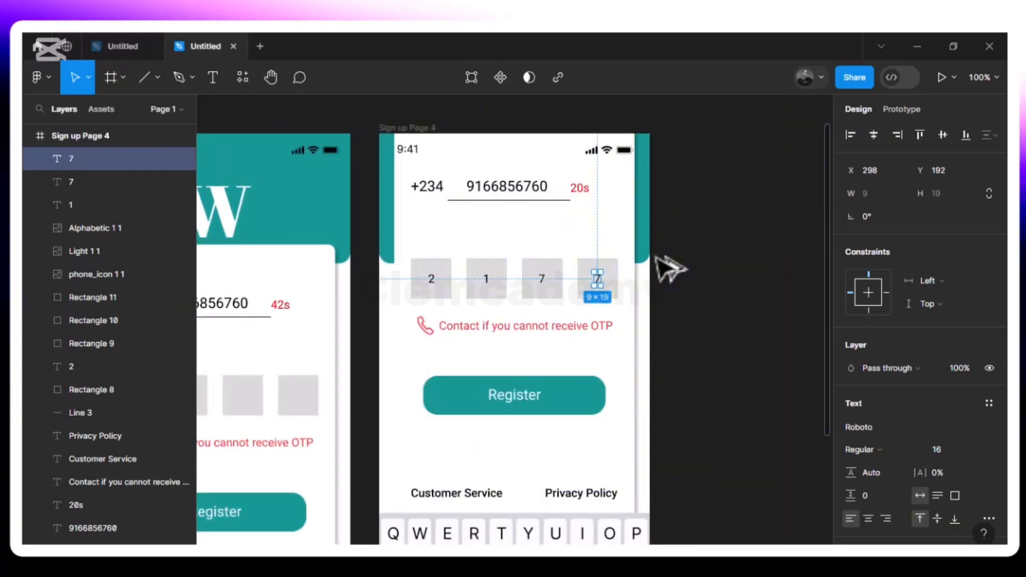
scroll(657, 259, down, 1)
scroll(671, 269, down, 1)
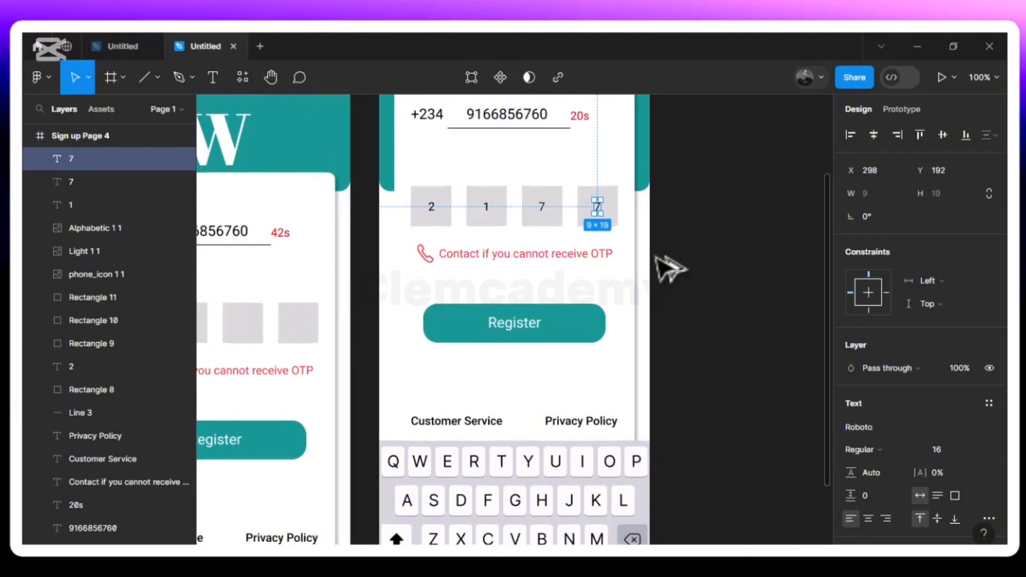
scroll(671, 268, up, 3)
scroll(671, 269, down, 2)
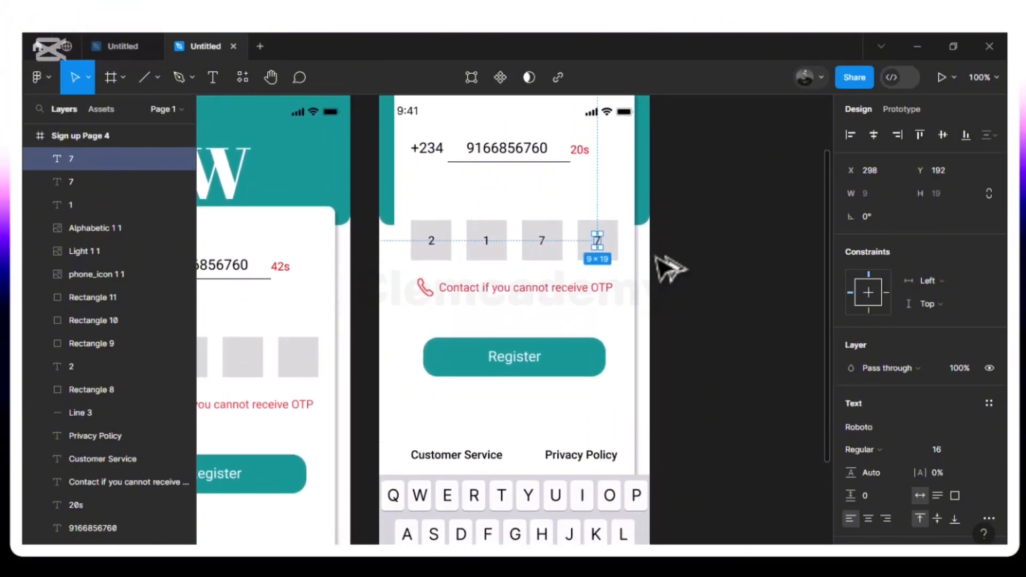
scroll(671, 269, down, 2)
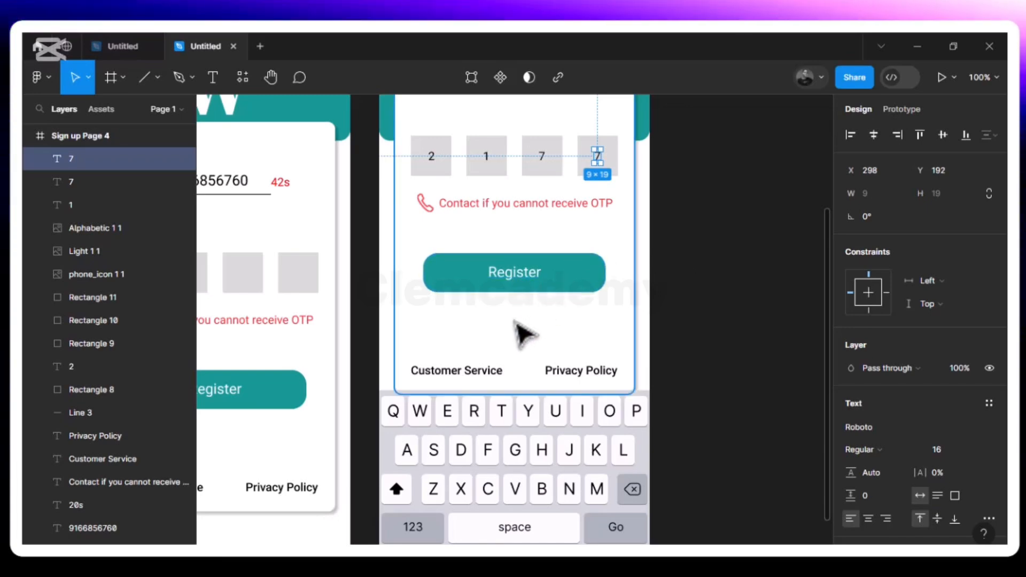
scroll(522, 334, up, 3)
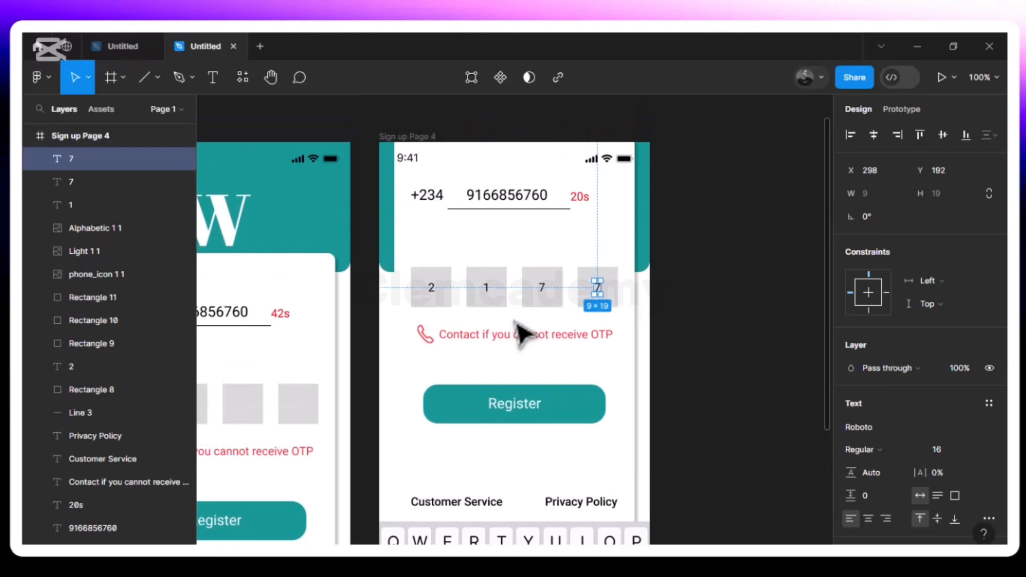
- Undo an accidental Page 4 copy, then duplicate Sign up Page 1 as Sign up Page 5
click(418, 138)
key(ctrl+d)
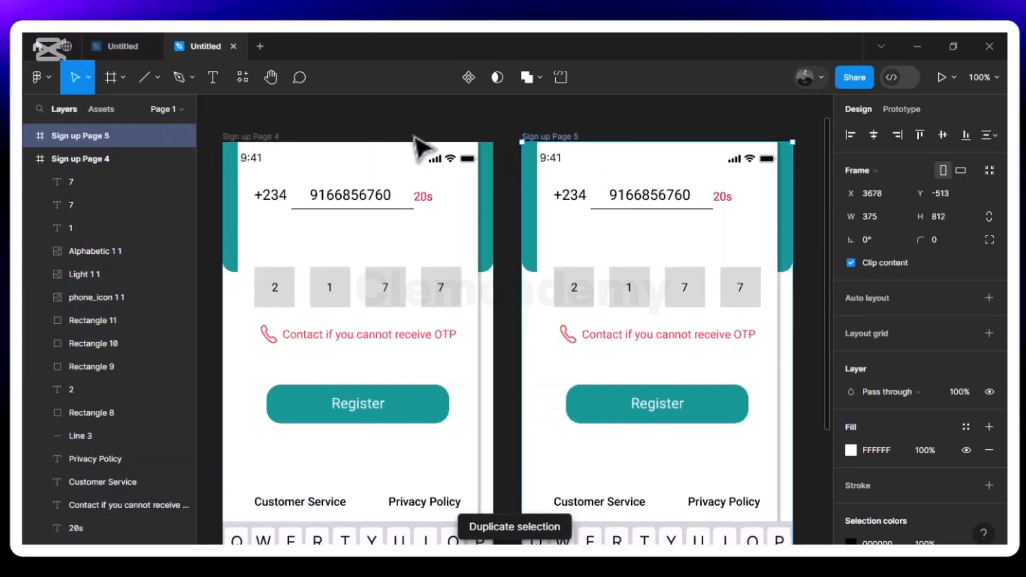
key(ctrl+z)
scroll(416, 138, left, 5)
scroll(421, 147, left, 10)
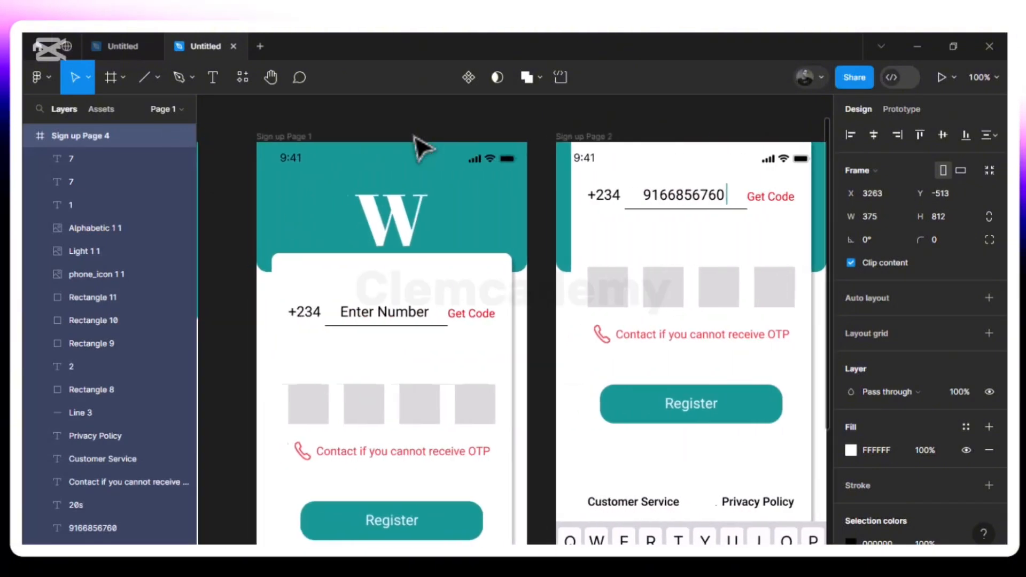
scroll(422, 148, left, 2)
scroll(422, 148, down, 2)
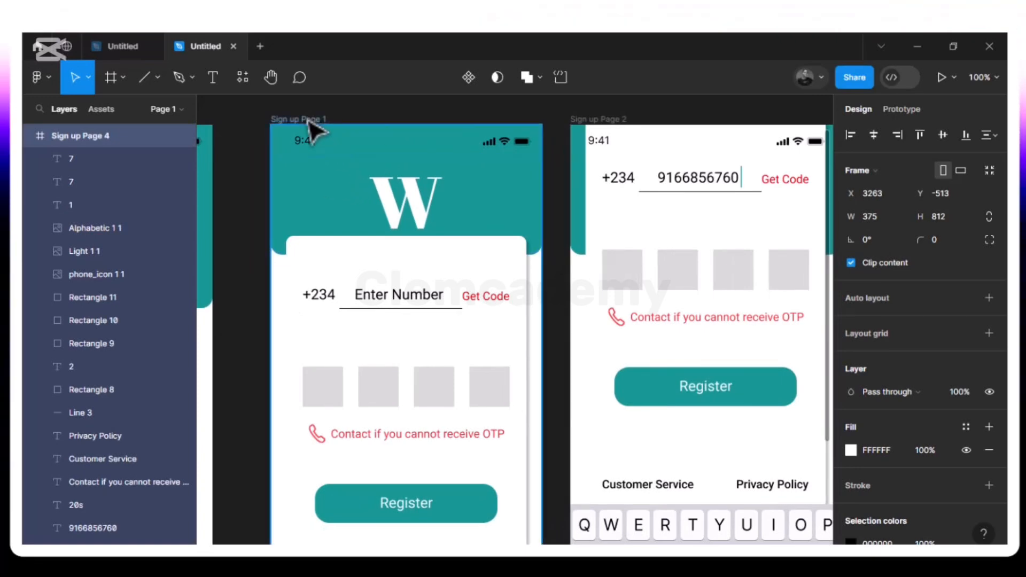
click(309, 121)
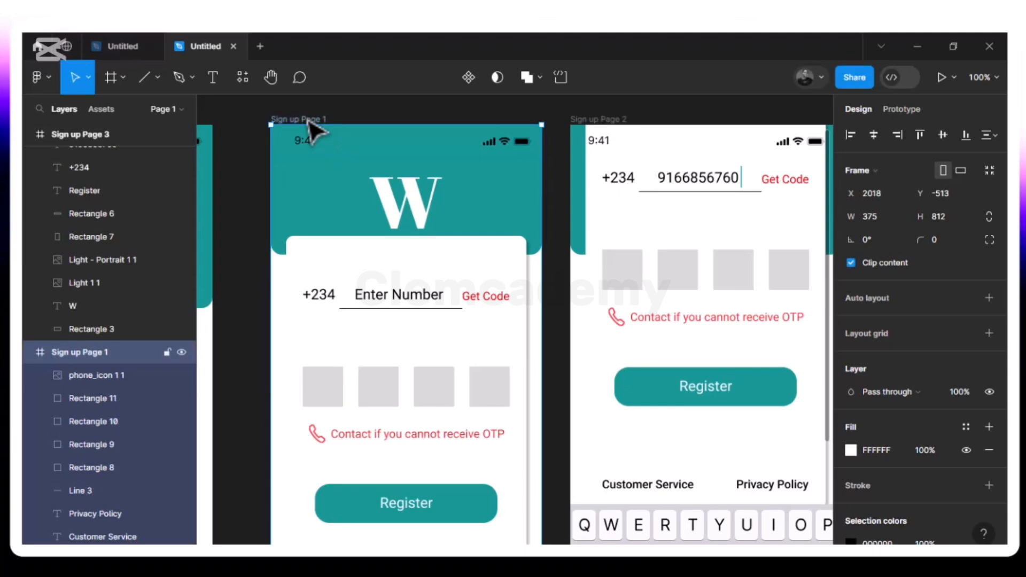
key(ctrl+d)
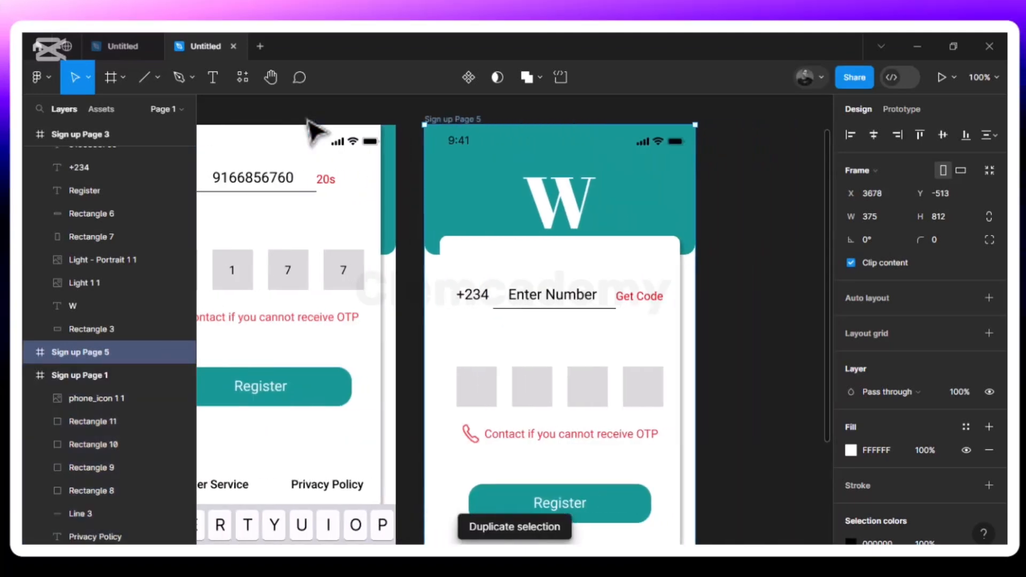
- Type a sample phone number into Page 5's number field, centred between +234 and Get Code
double_click(547, 307)
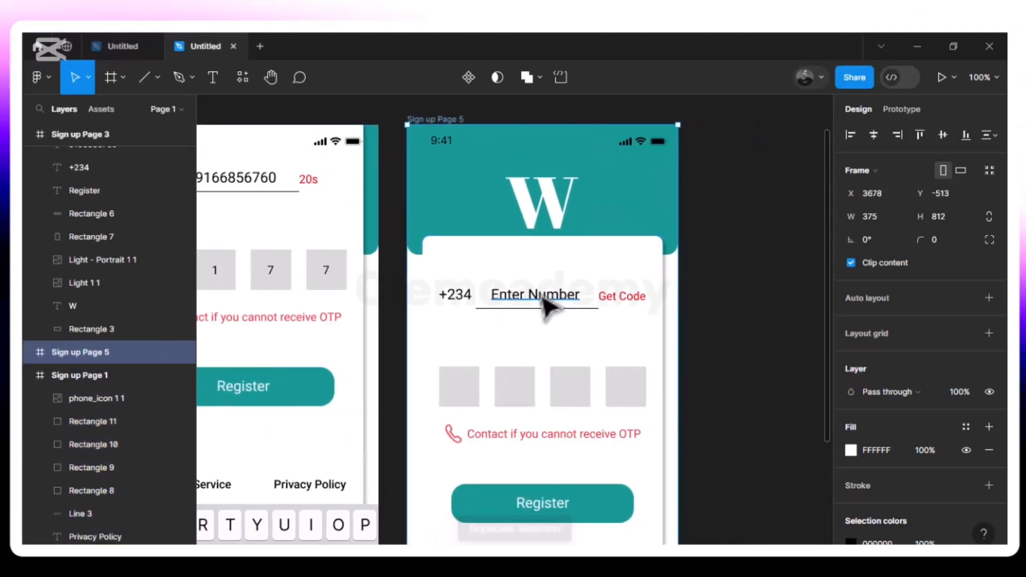
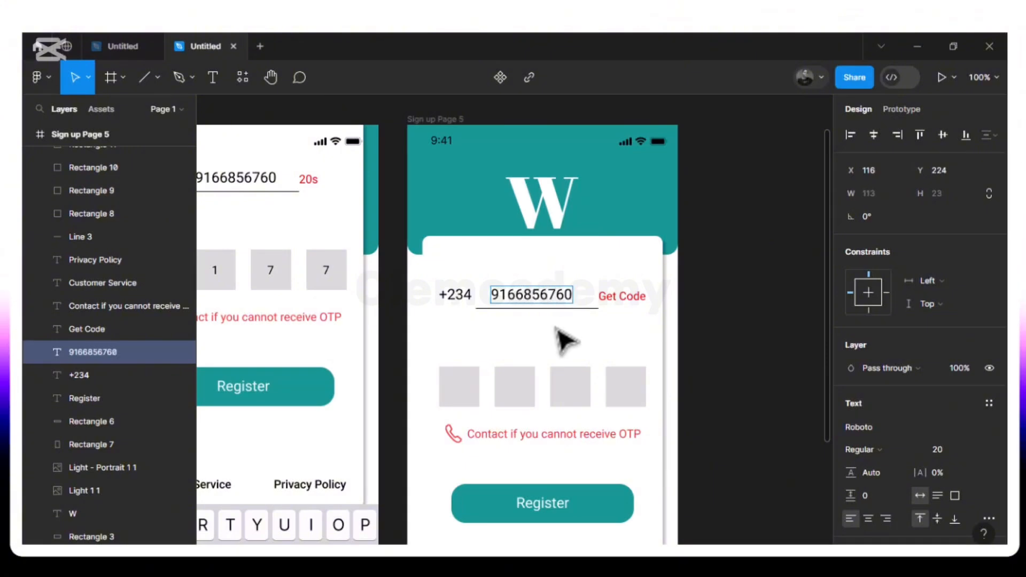
key(Escape)
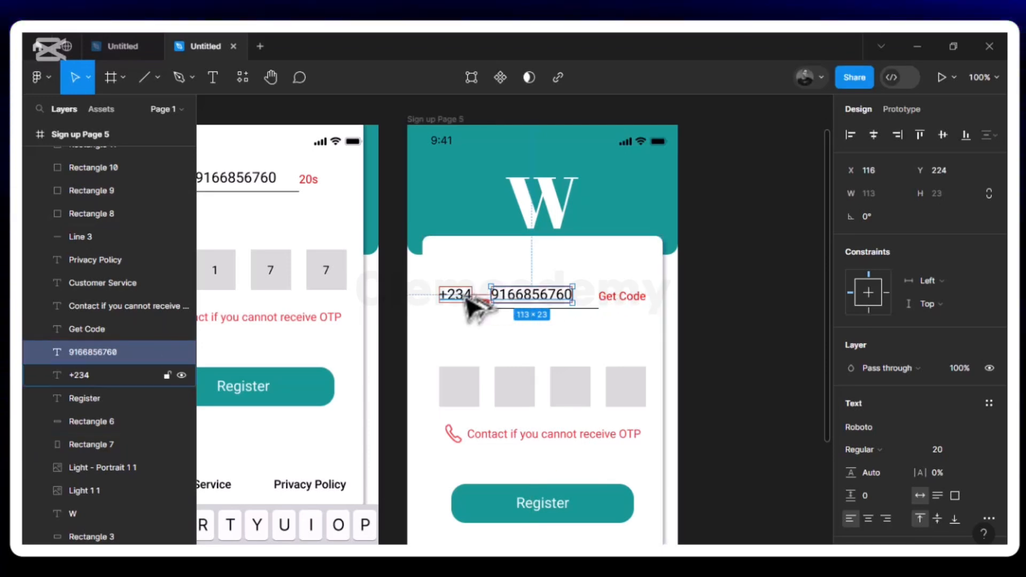
key(Right)
key(Right)
key(Right)
key(Right)
key(Right)
key(Right)
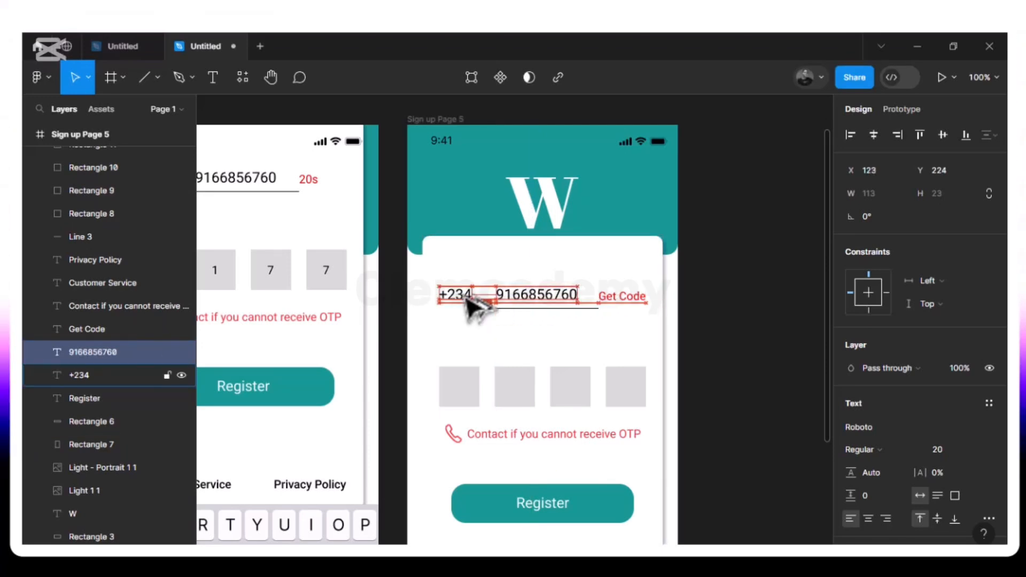
key(Left)
key(Left)
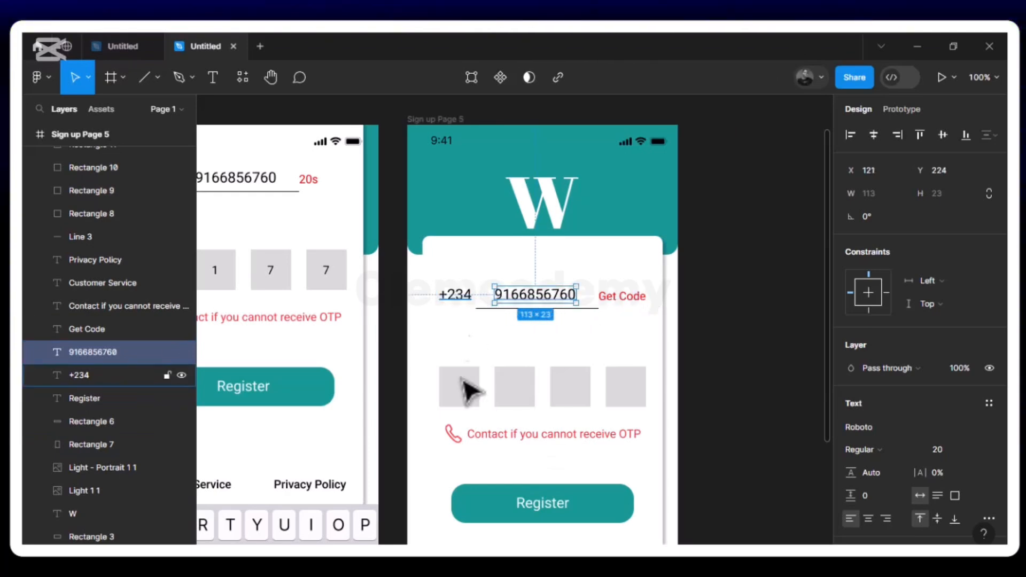
- Add a digit 2 text, brought to front, inside the first PIN box of Sign up Page 5
scroll(459, 401, left, 3)
scroll(459, 401, down, 1)
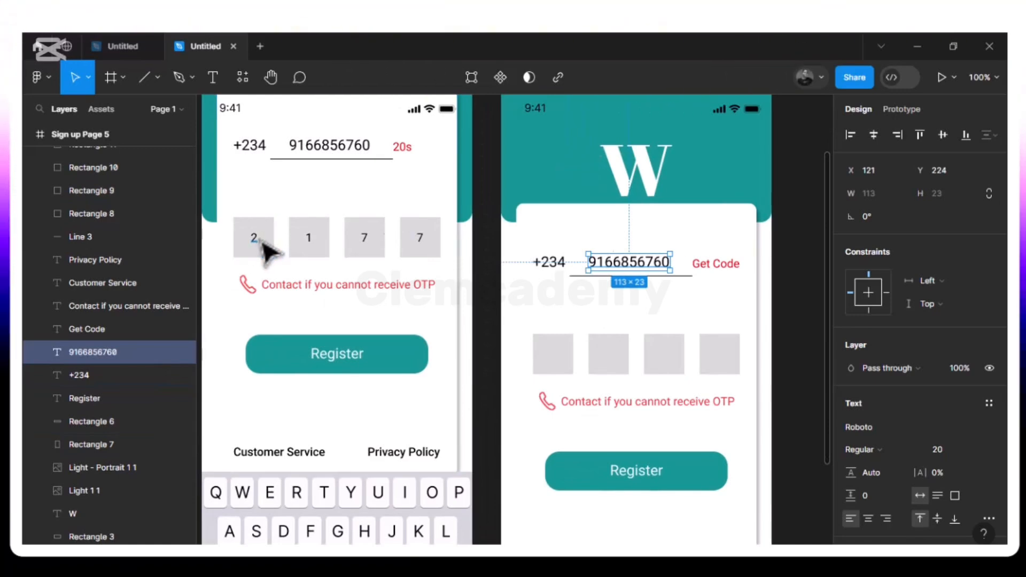
scroll(262, 251, left, 5)
scroll(262, 251, right, 8)
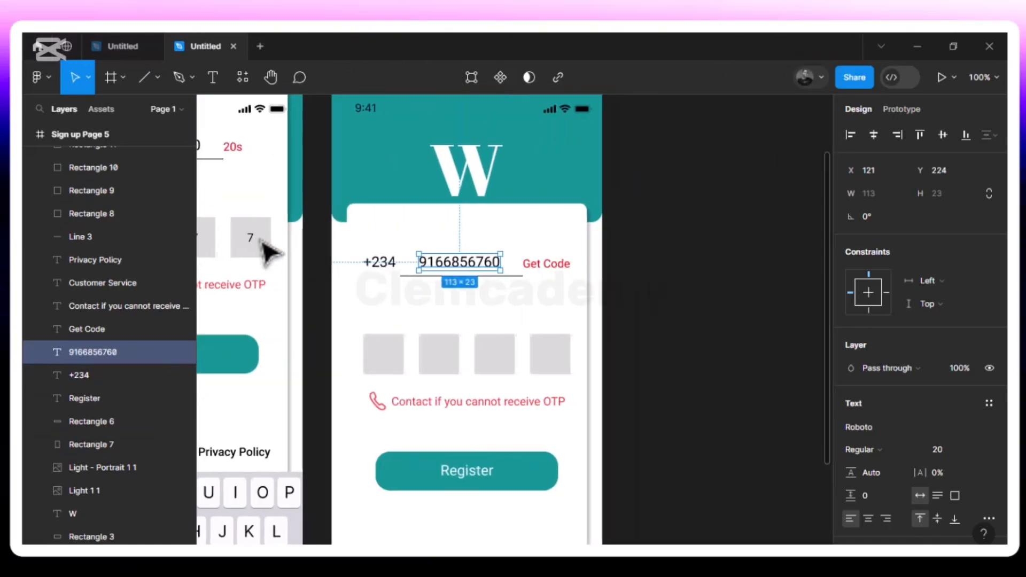
scroll(387, 345, left, 4)
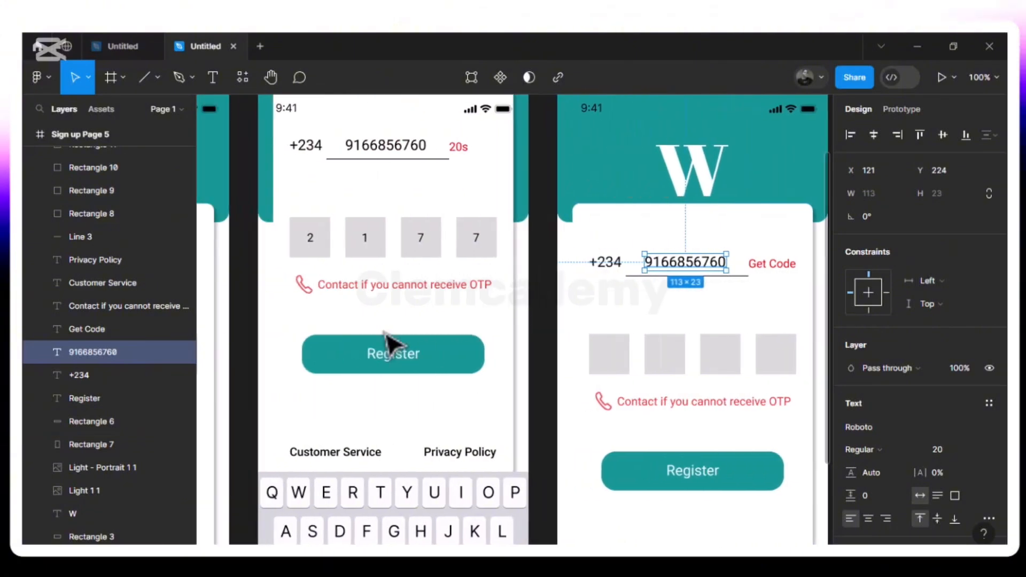
scroll(387, 345, right, 5)
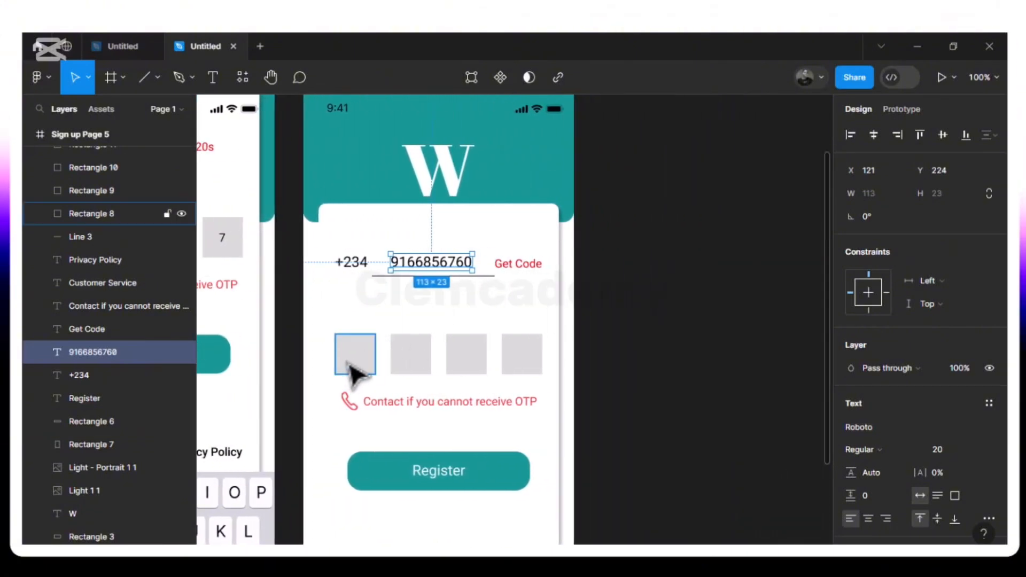
click(212, 79)
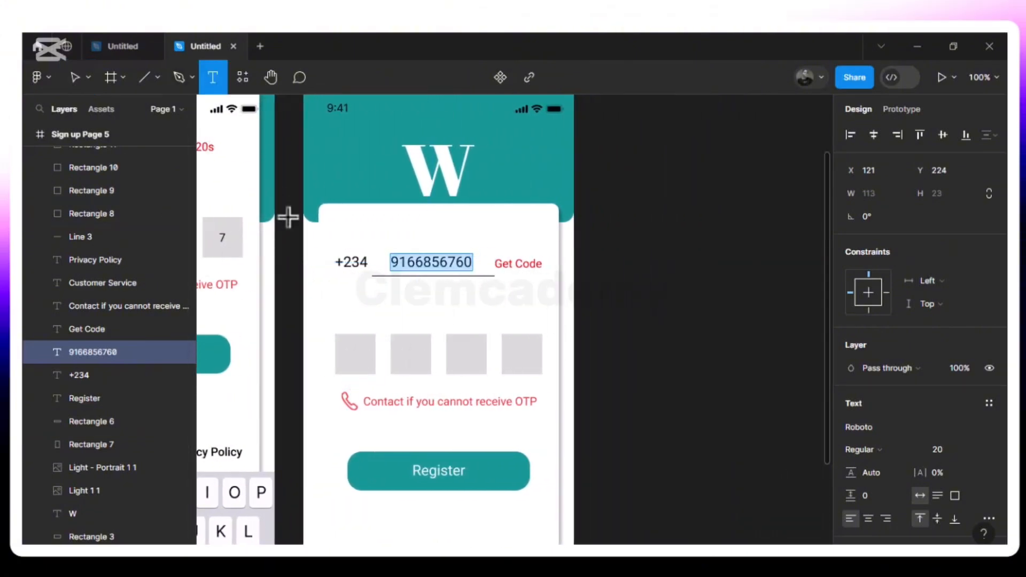
click(357, 364)
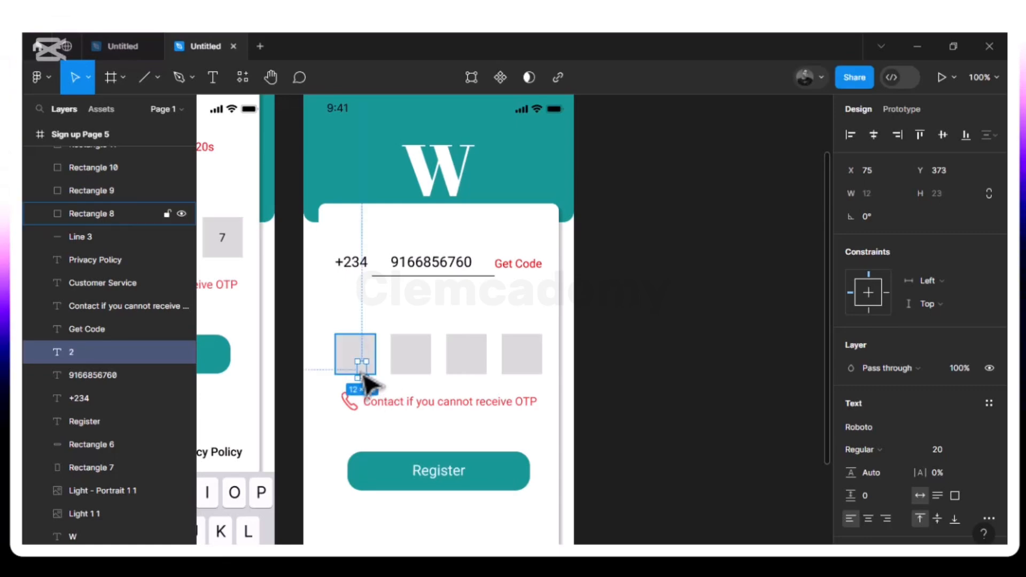
right_click(363, 375)
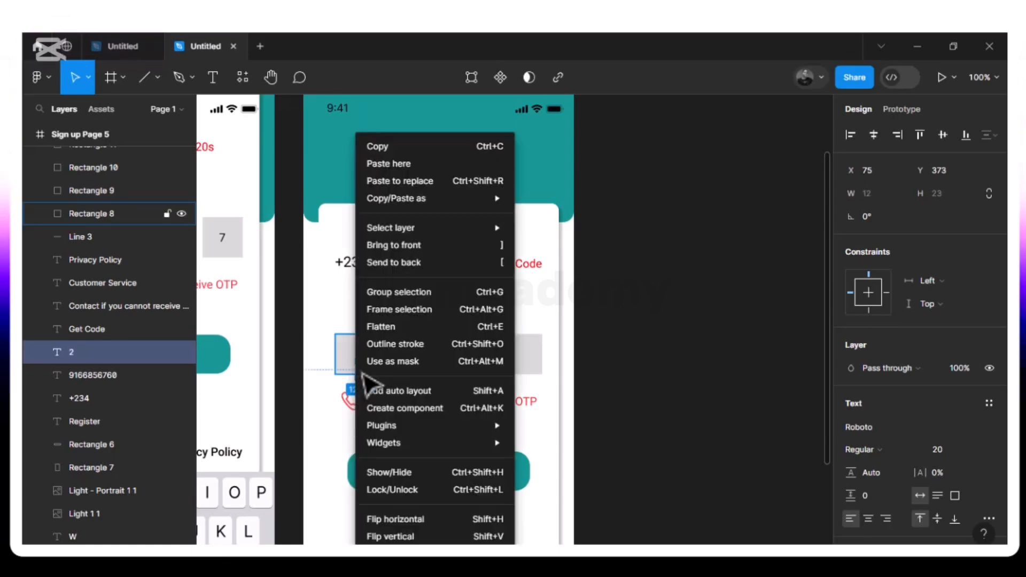
click(400, 243)
mouse_move(365, 374)
mouse_down()
mouse_move(360, 351)
mouse_move(357, 361)
mouse_up()
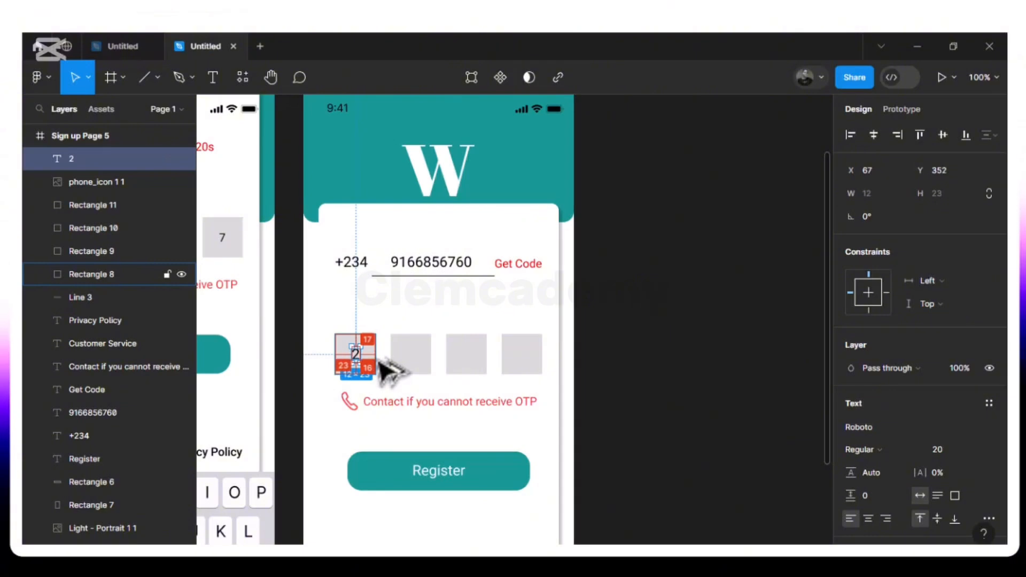
key(ctrl+plus)
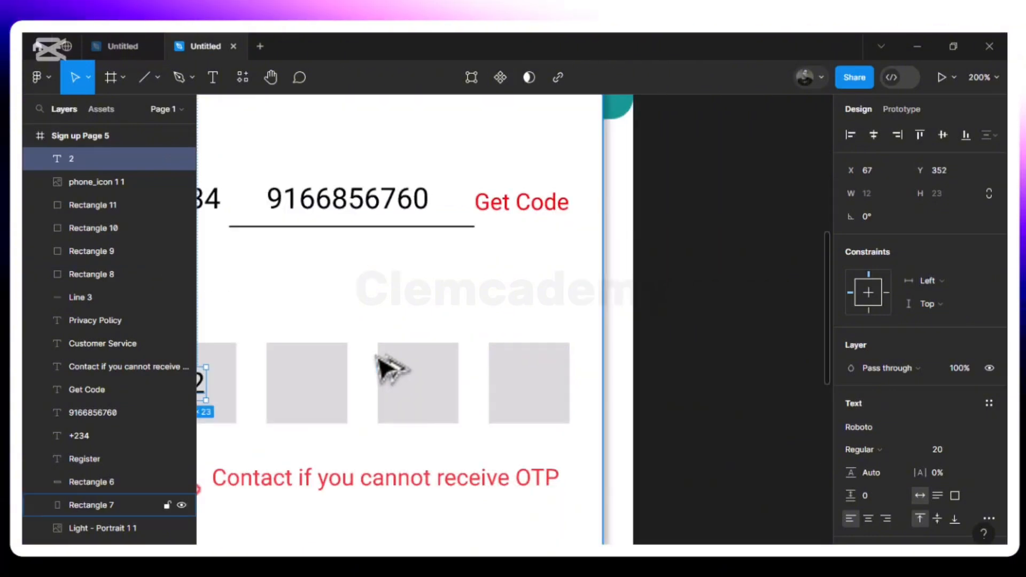
- Centre the 2, then copy it into the remaining three PIN boxes as 1, 7 and 7
scroll(380, 365, left, 4)
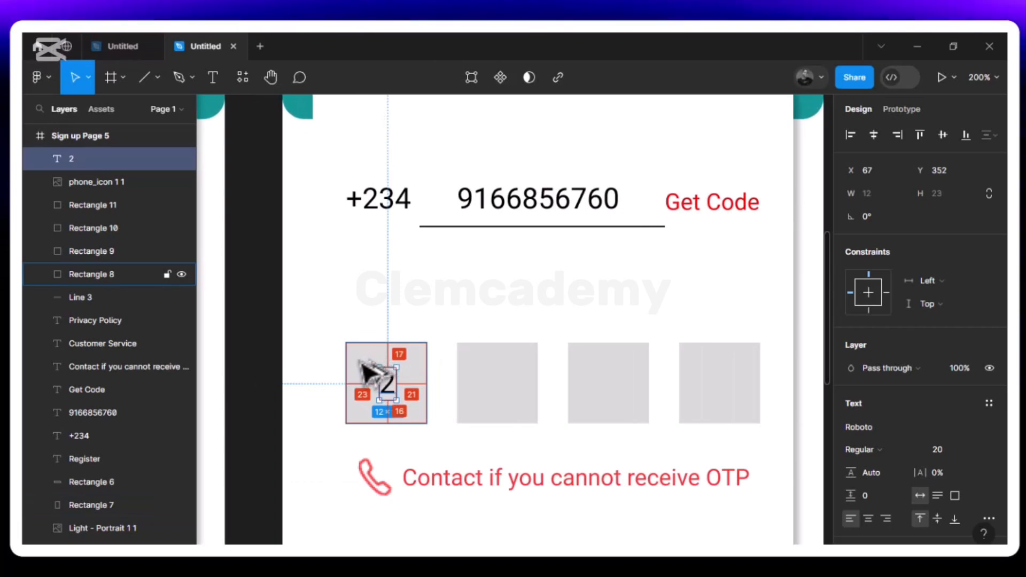
key(Left)
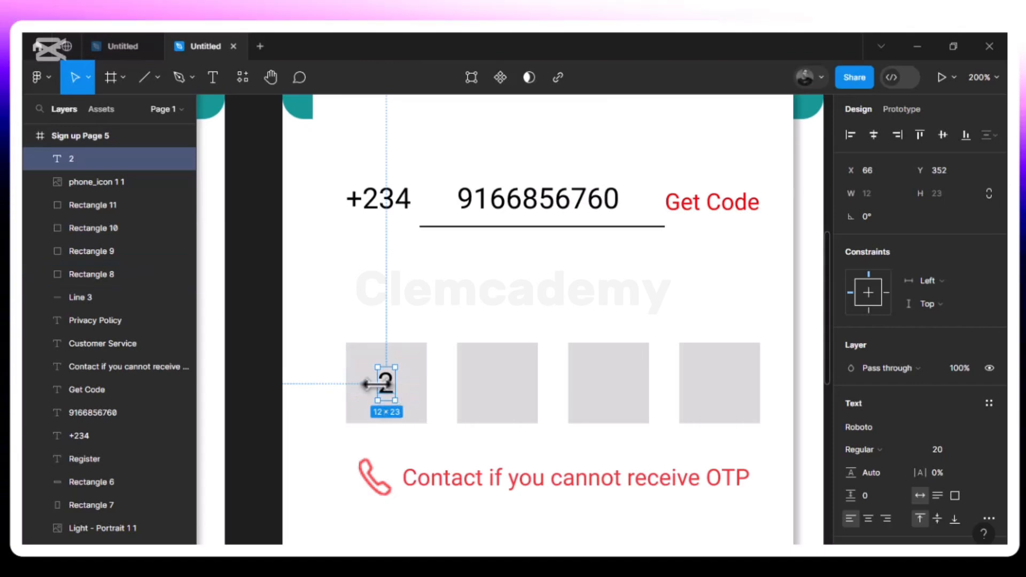
key(ctrl+d)
drag(367, 384, 503, 392)
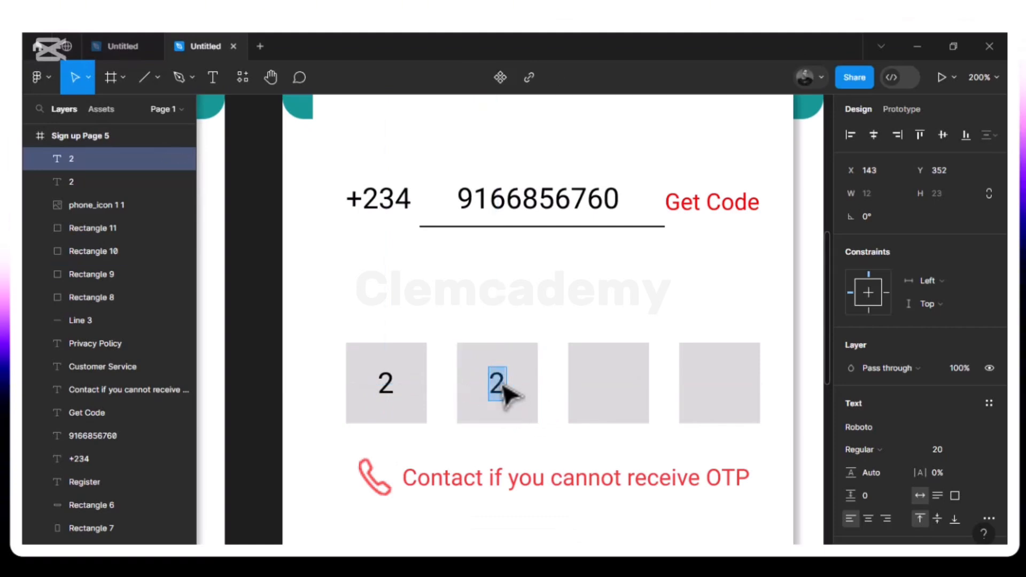
key(Escape)
key(ctrl+d)
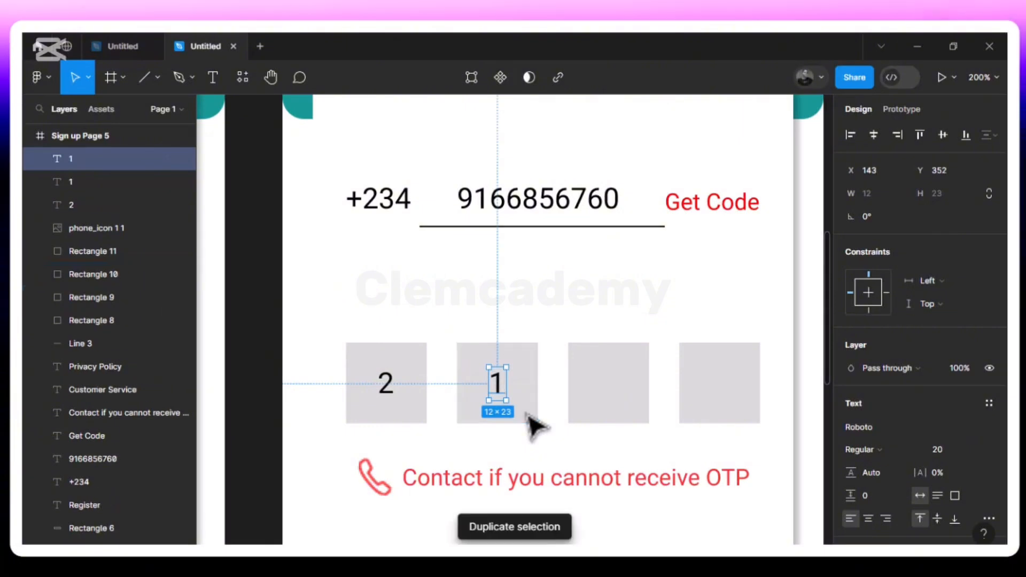
drag(497, 390, 615, 395)
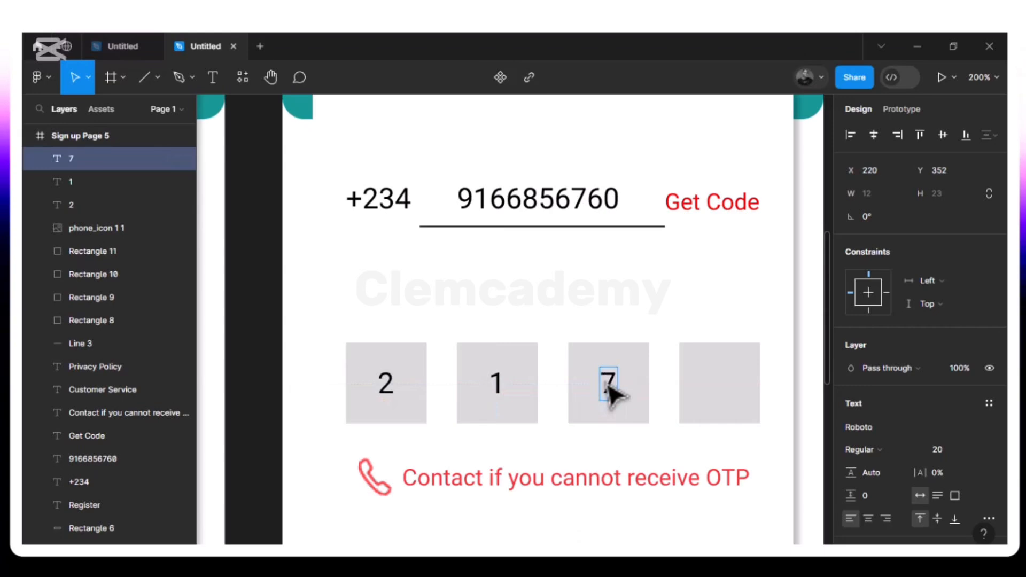
key(ctrl+d)
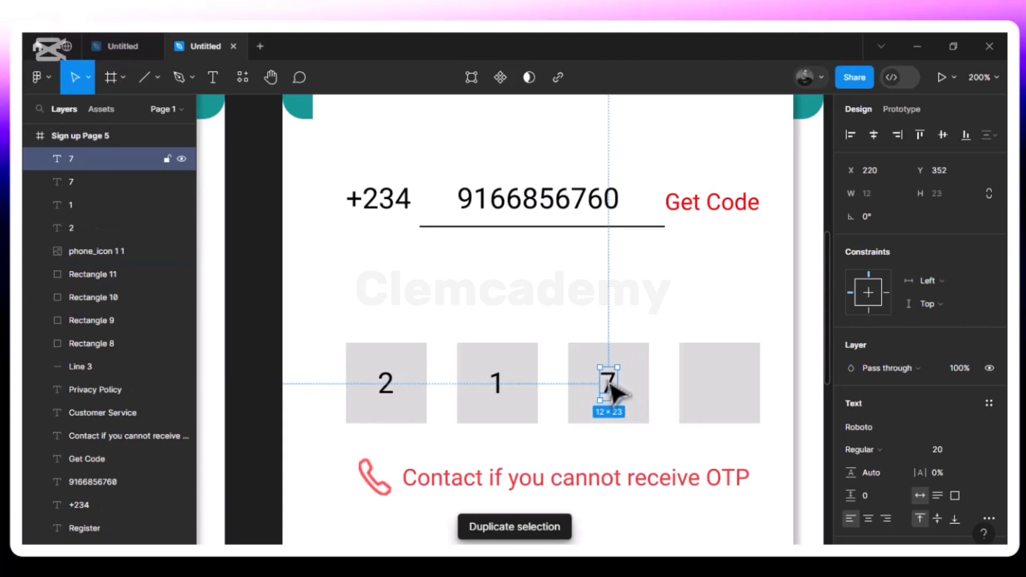
drag(630, 394, 714, 394)
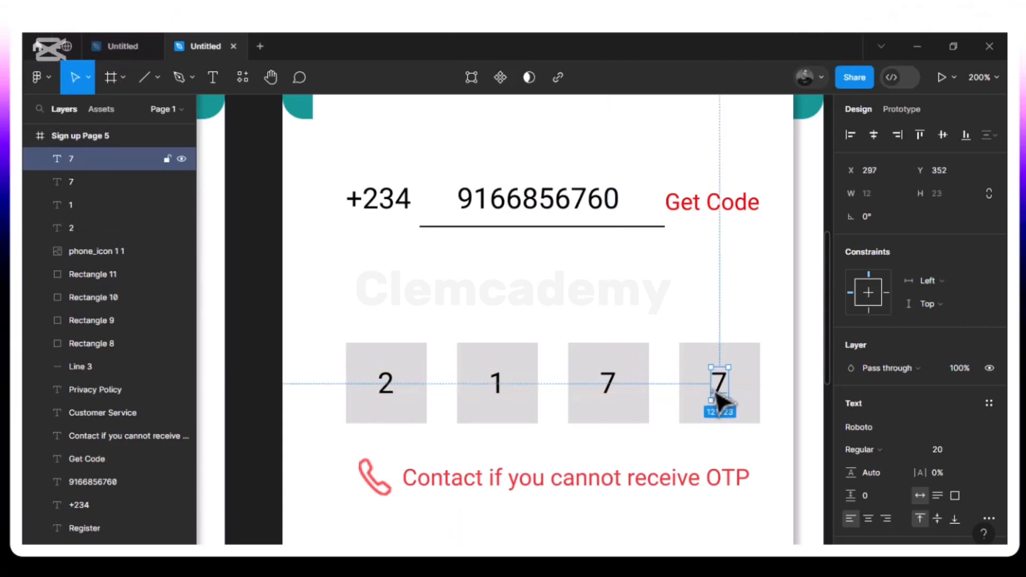
key(shift+0)
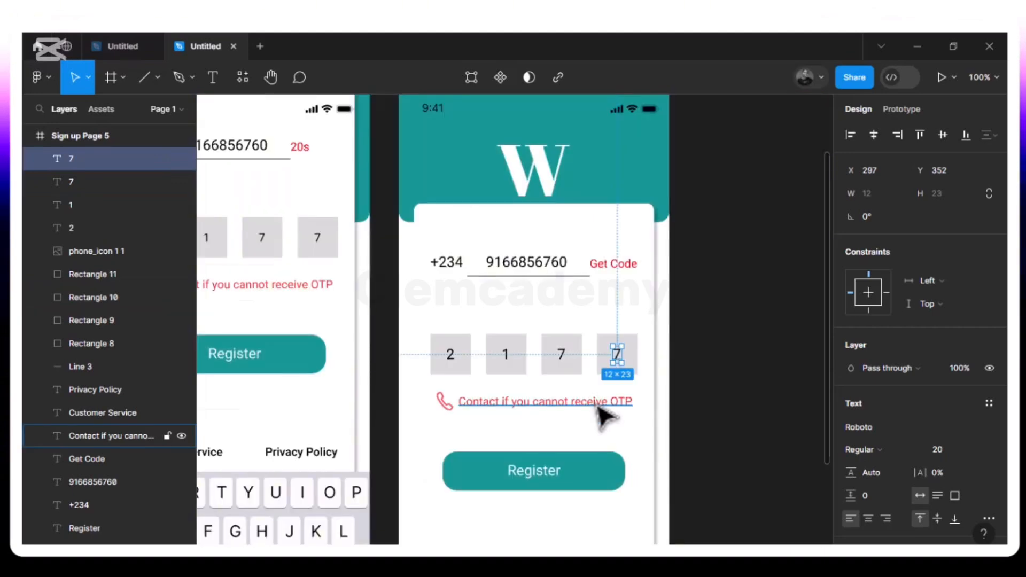
key(minus)
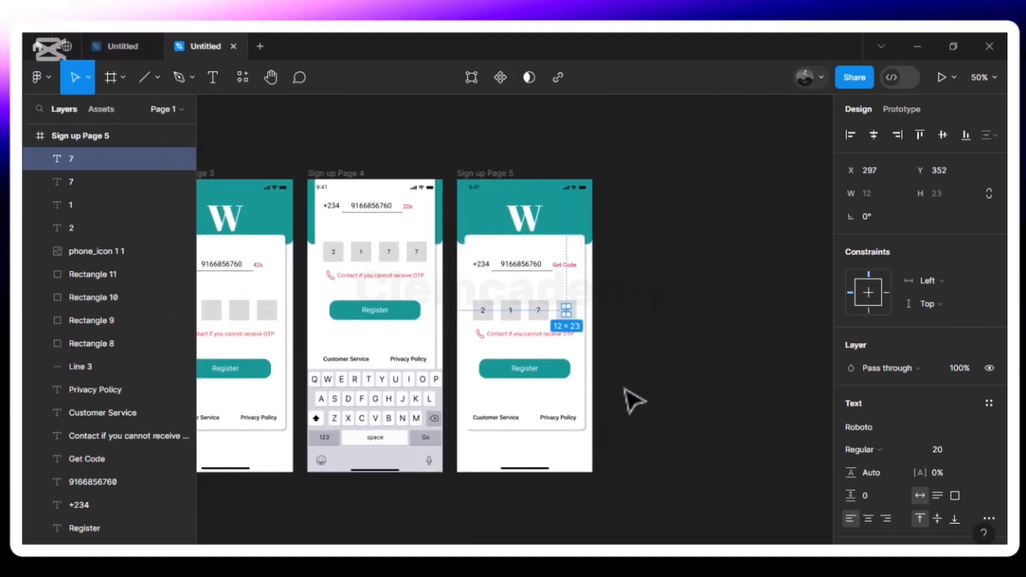
click(628, 386)
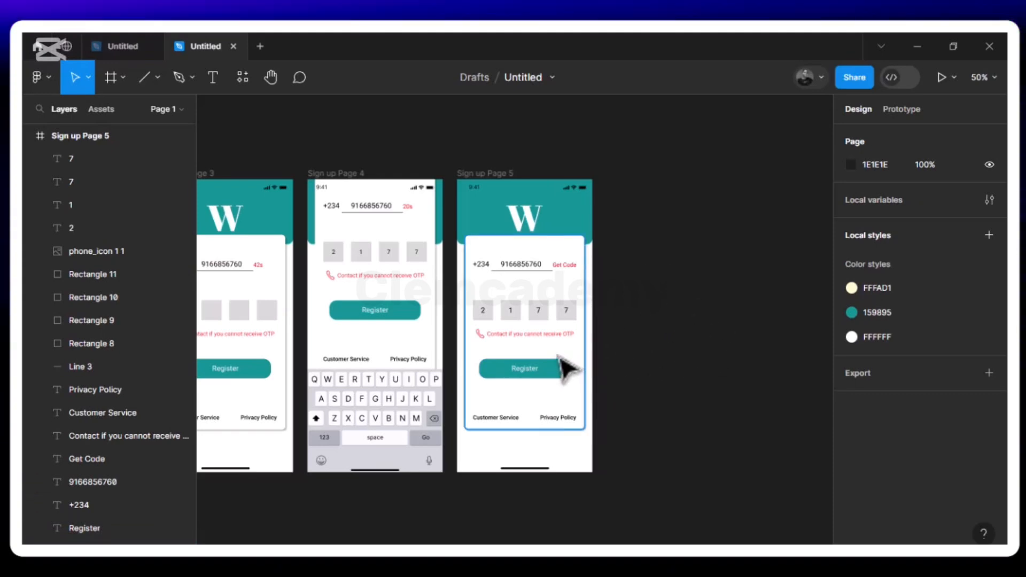
- Pan across the canvas and zoom in until Sign up Pages 3–5 fill the view
scroll(563, 314, left, 3)
scroll(567, 368, left, 3)
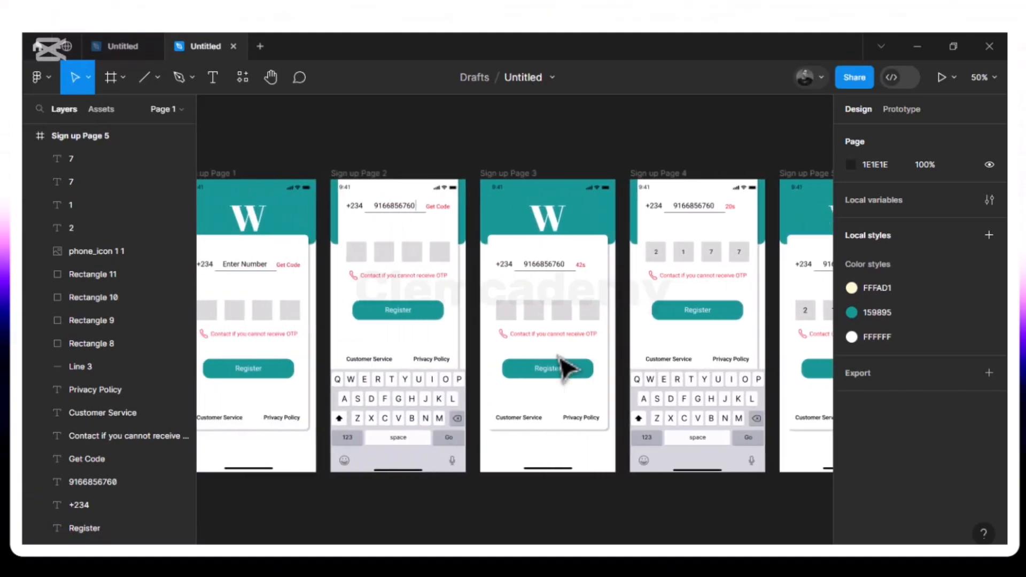
scroll(567, 367, left, 3)
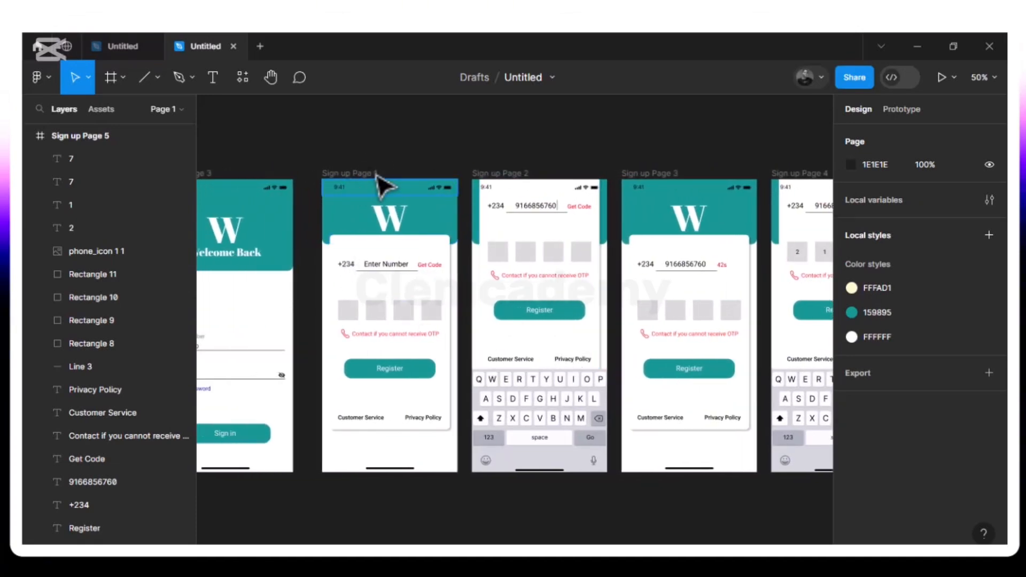
scroll(508, 182, right, 4)
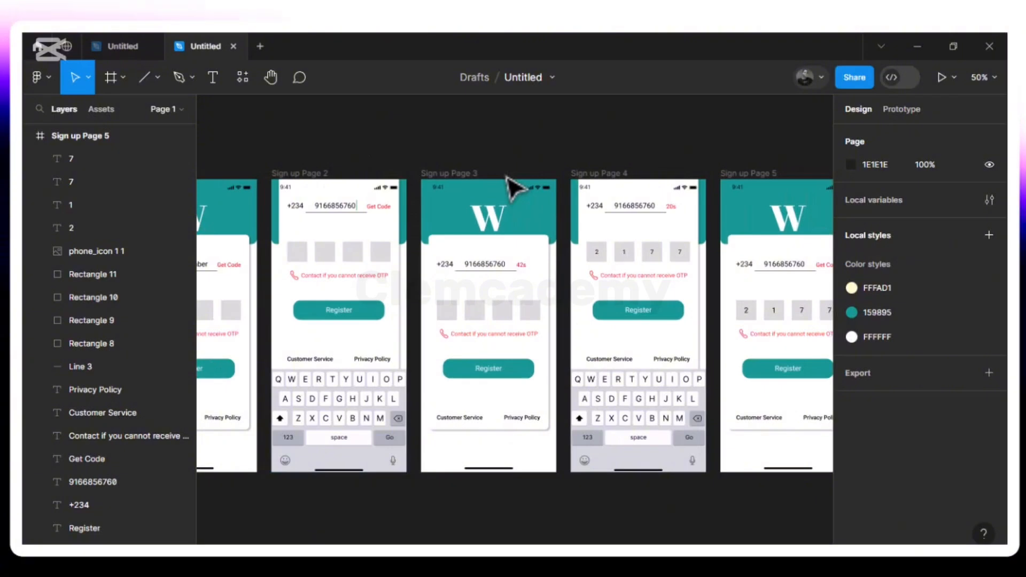
scroll(510, 187, left, 4)
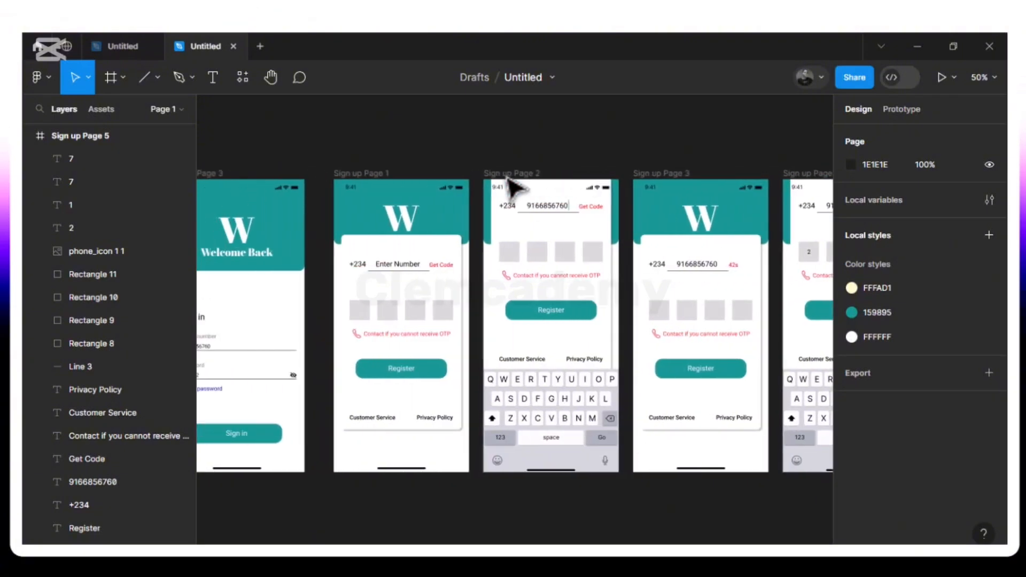
scroll(511, 187, right, 8)
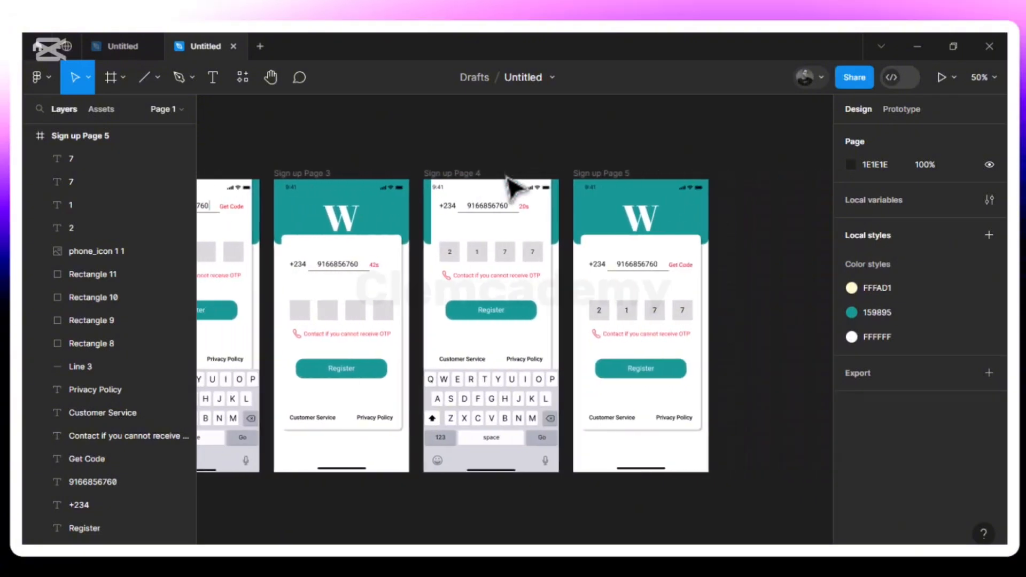
scroll(511, 187, right, 2)
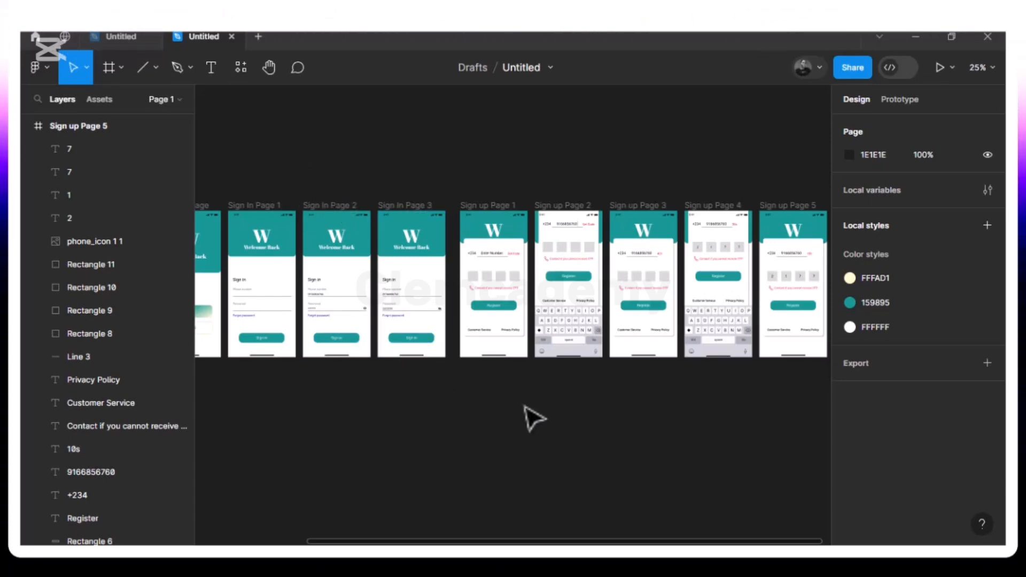
scroll(524, 407, right, 4)
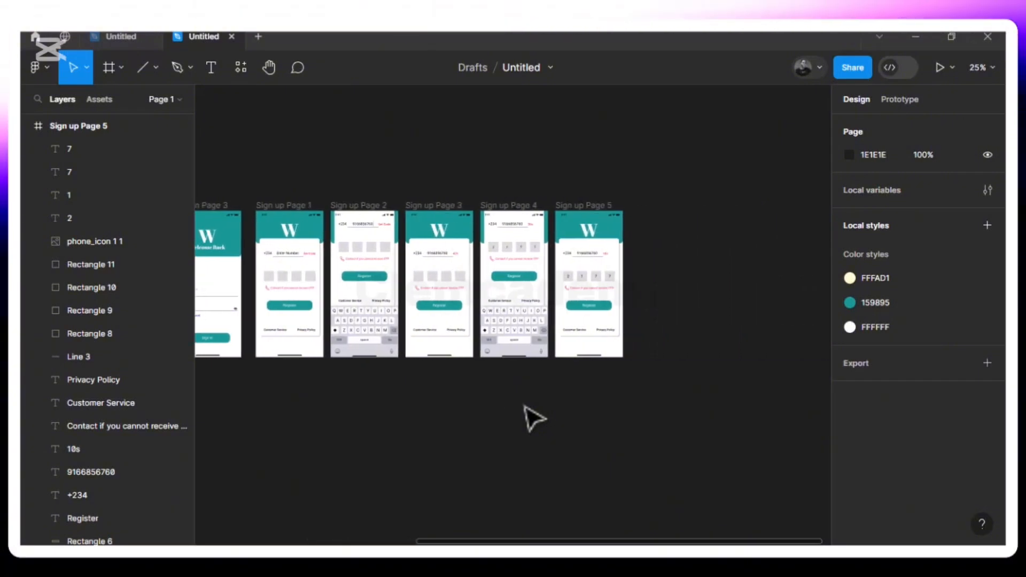
scroll(525, 407, right, 3)
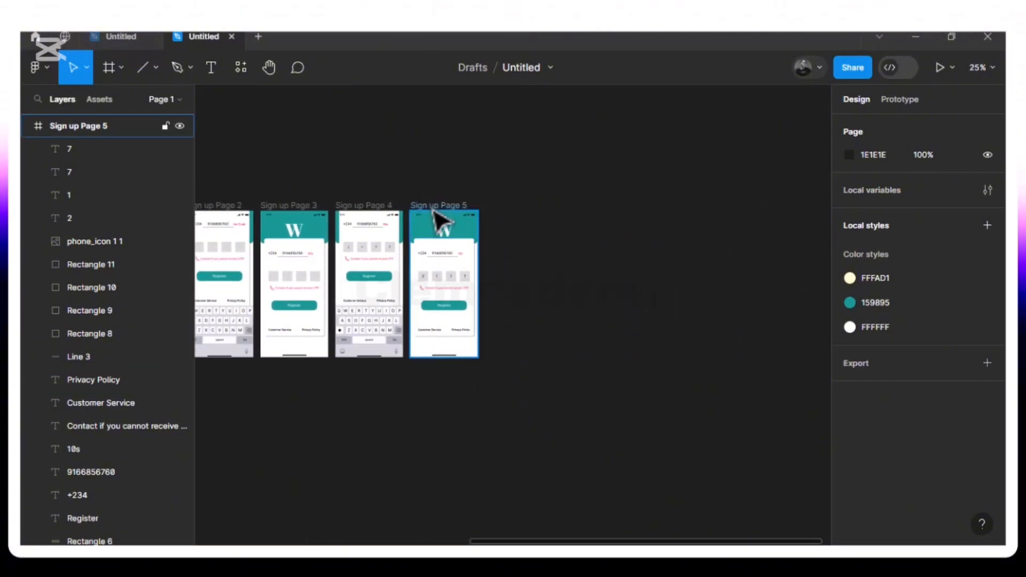
scroll(437, 219, left, 6)
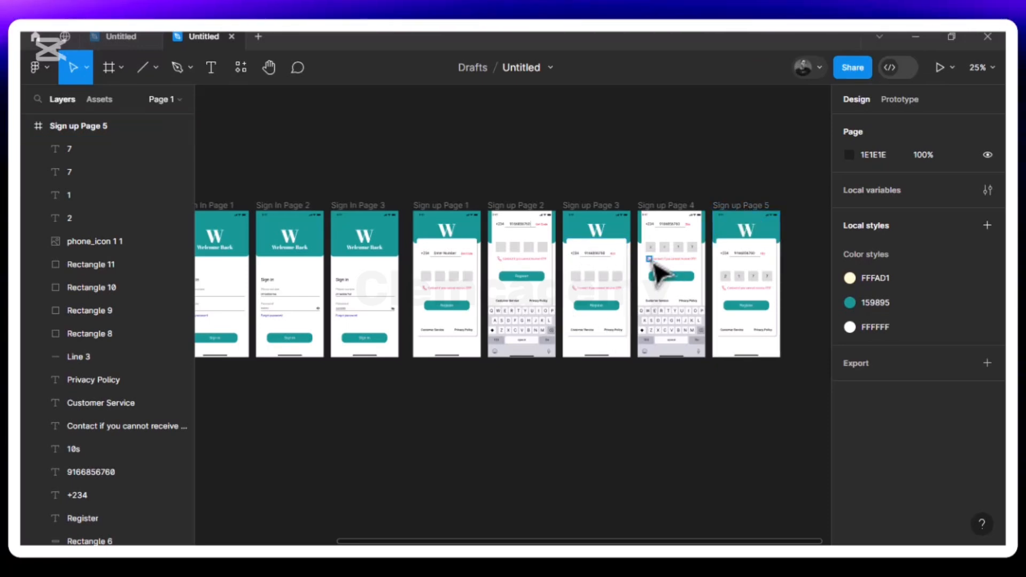
key(ctrl+equal)
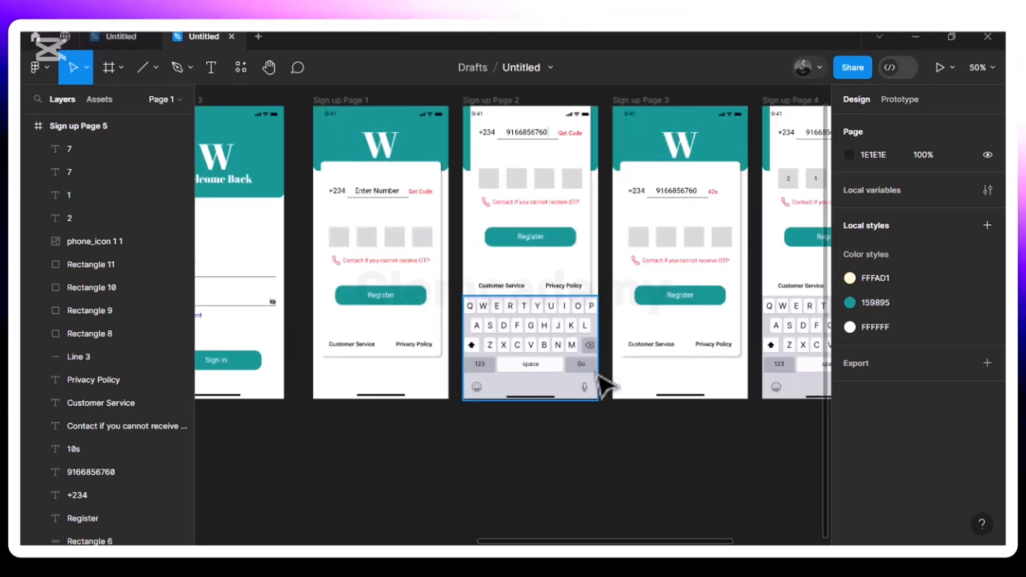
scroll(604, 382, right, 3)
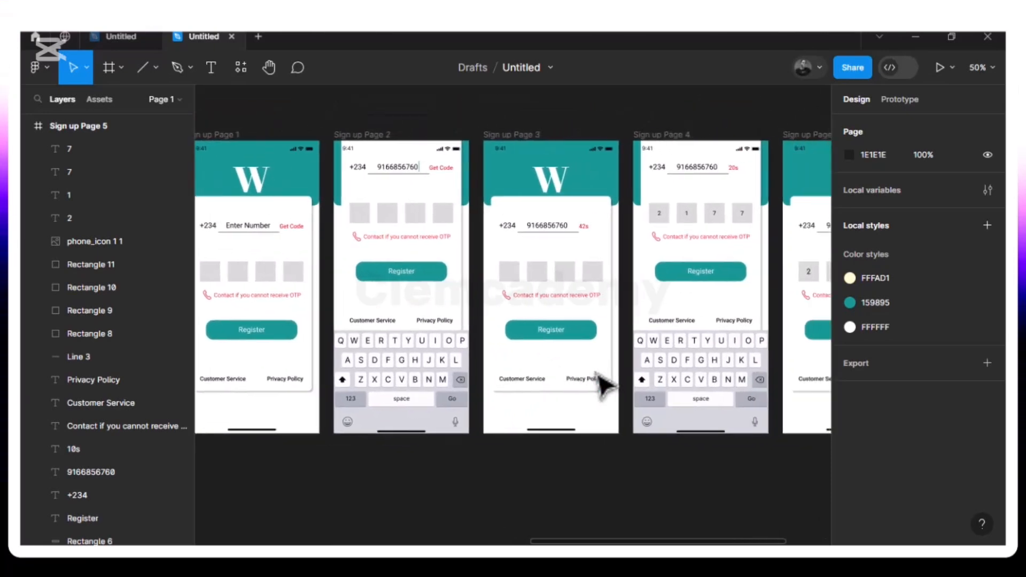
scroll(597, 374, right, 3)
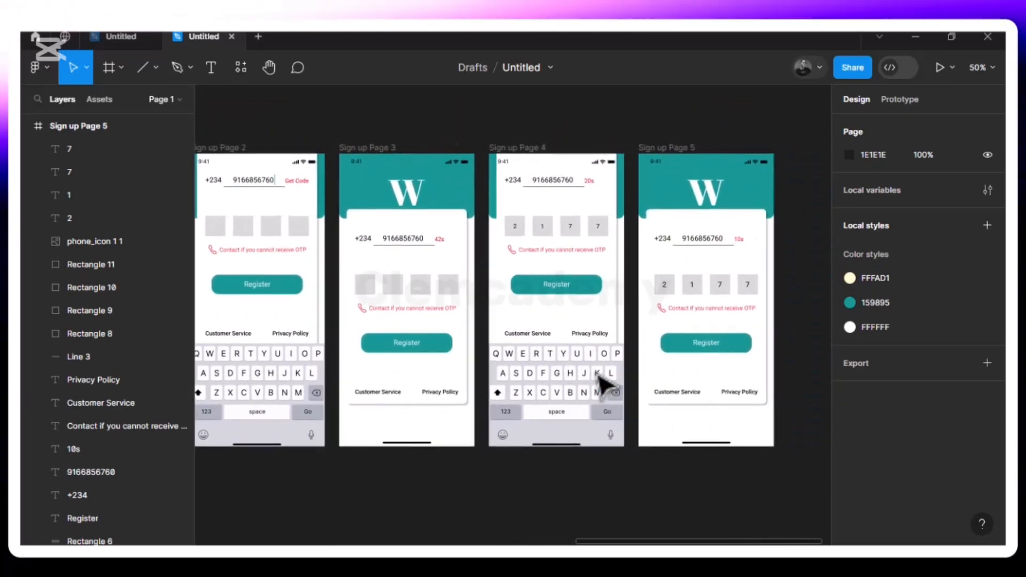
scroll(601, 384, right, 3)
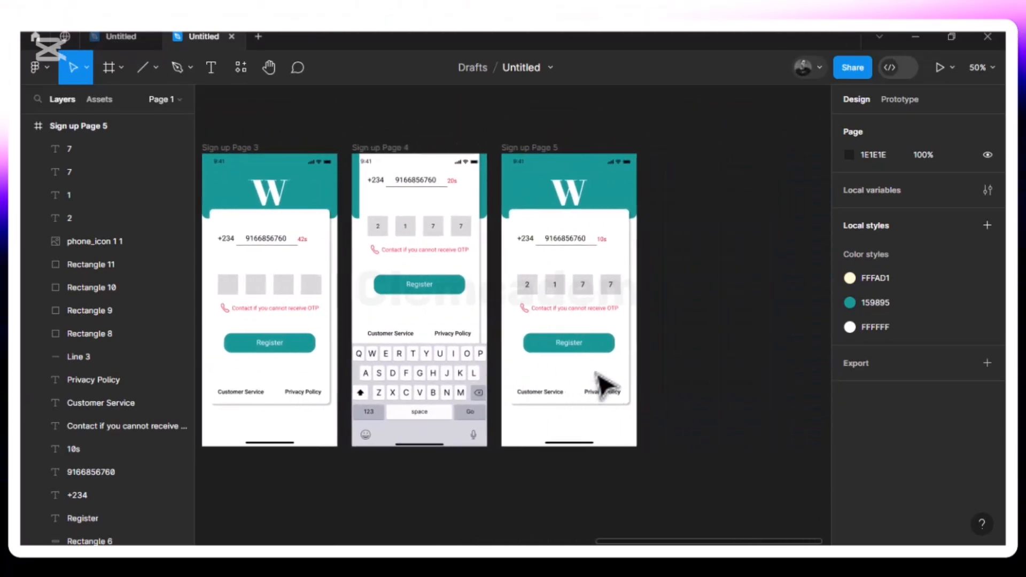
- Duplicate the Sign up Page 4 frame to create Sign up Page 6
click(383, 154)
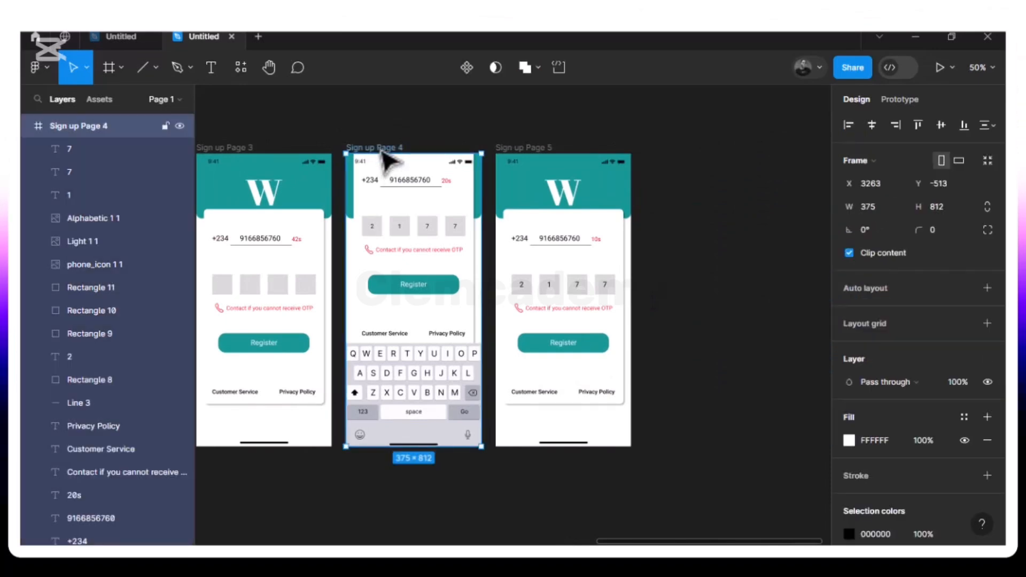
key(ctrl+d)
scroll(648, 205, right, 4)
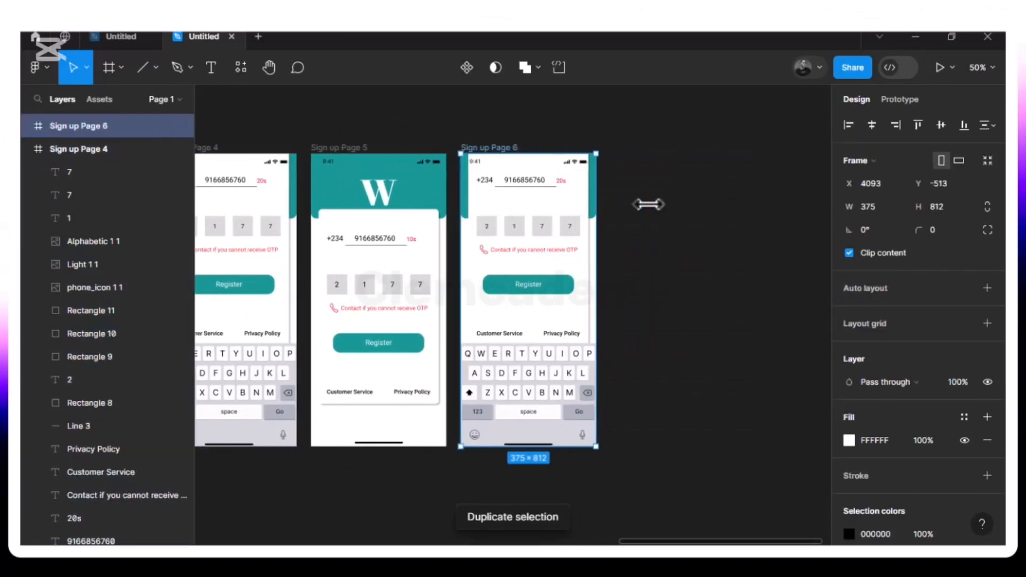
- Set the canvas zoom level to 70%
click(980, 68)
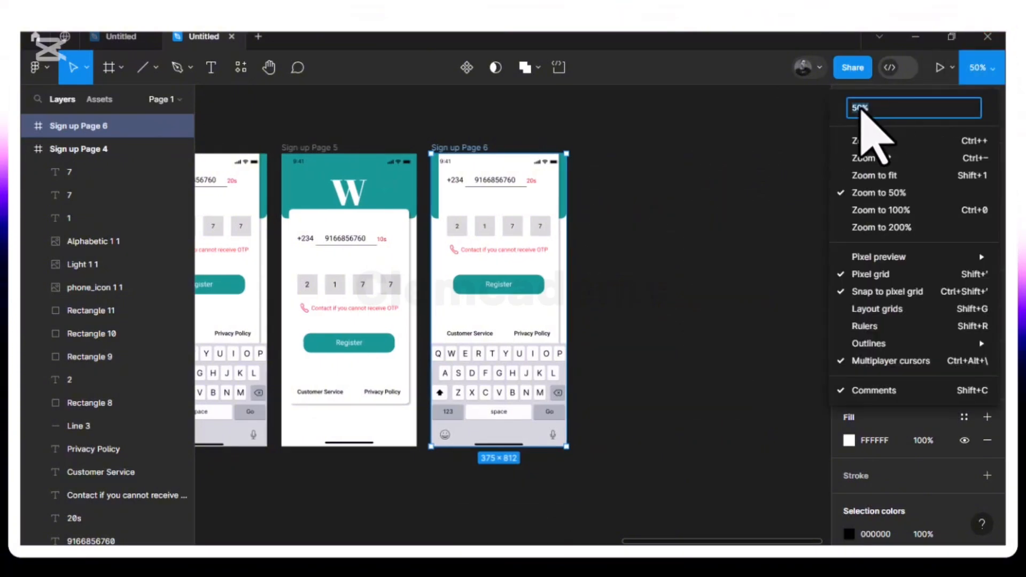
text(70)
key(Return)
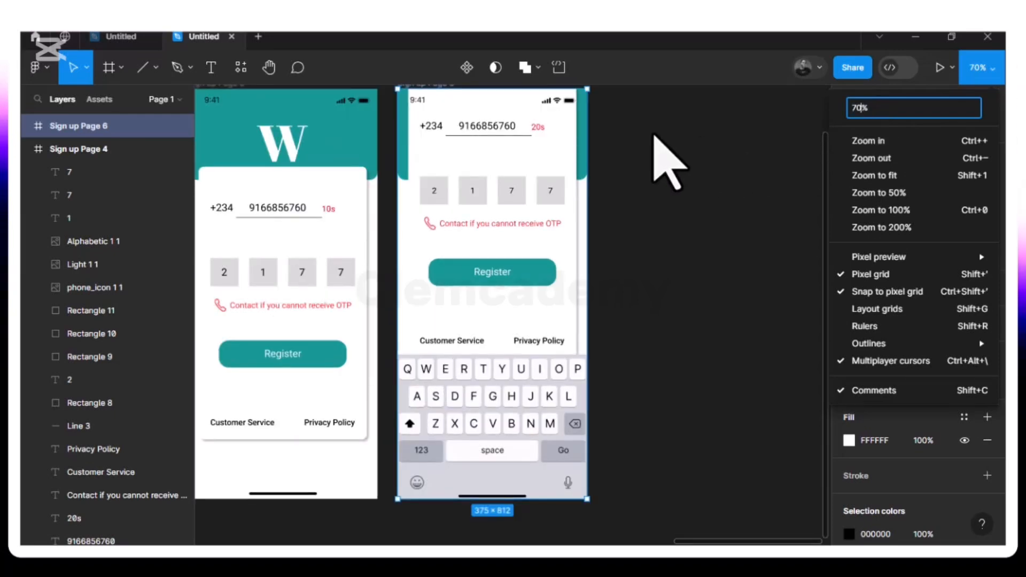
click(657, 140)
scroll(659, 143, up, 2)
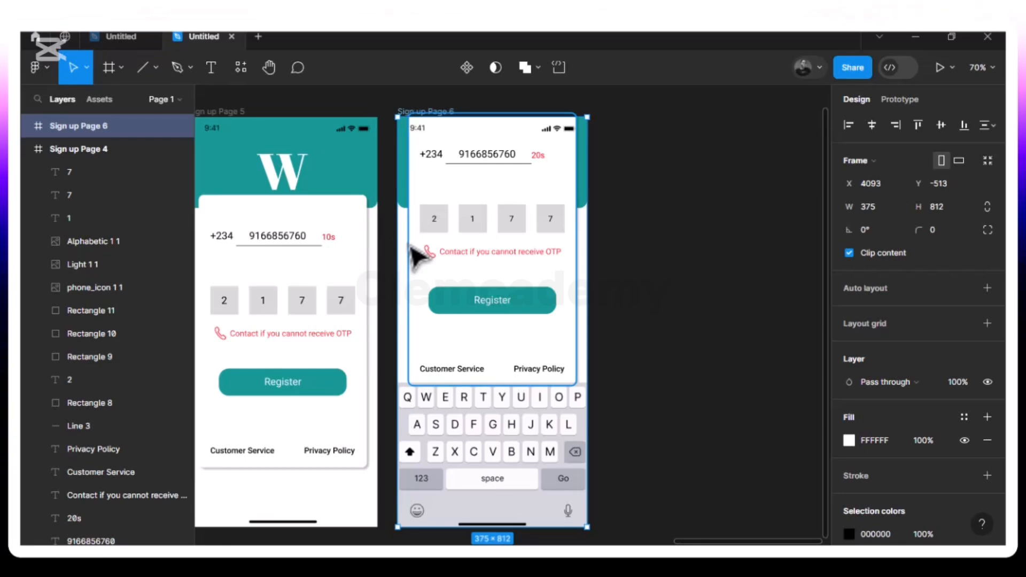
click(732, 216)
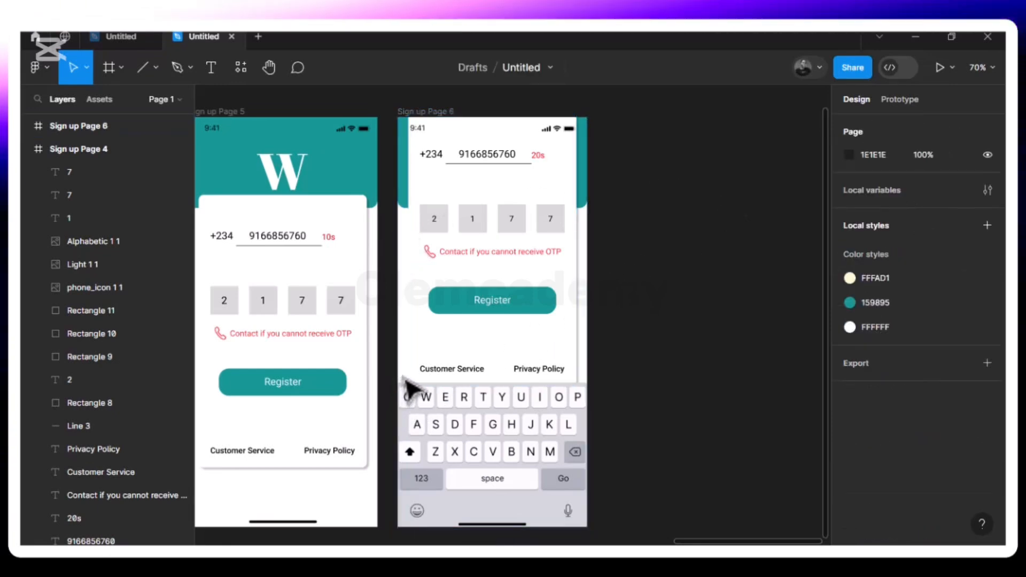
scroll(412, 388, down, 1)
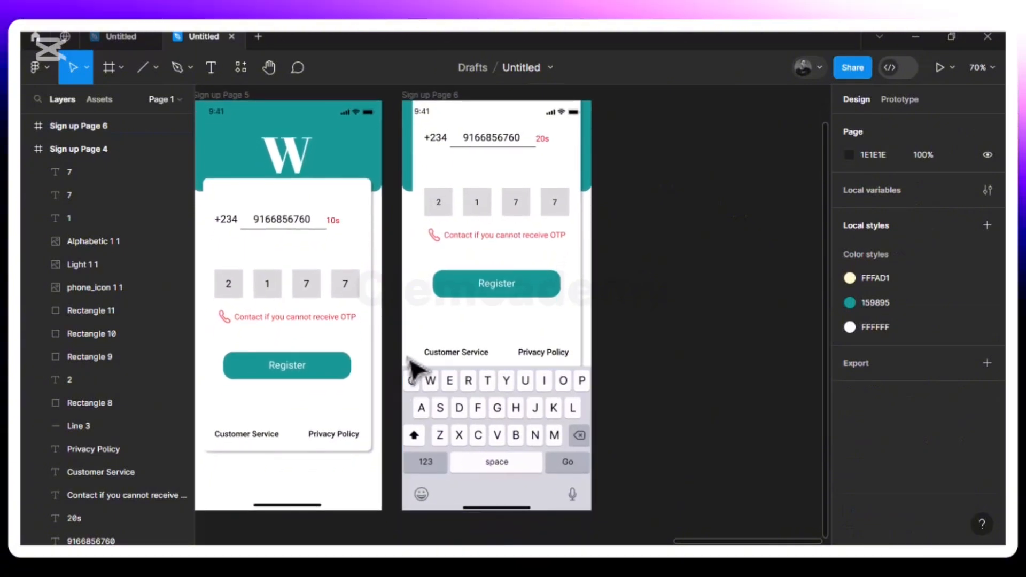
scroll(410, 368, up, 2)
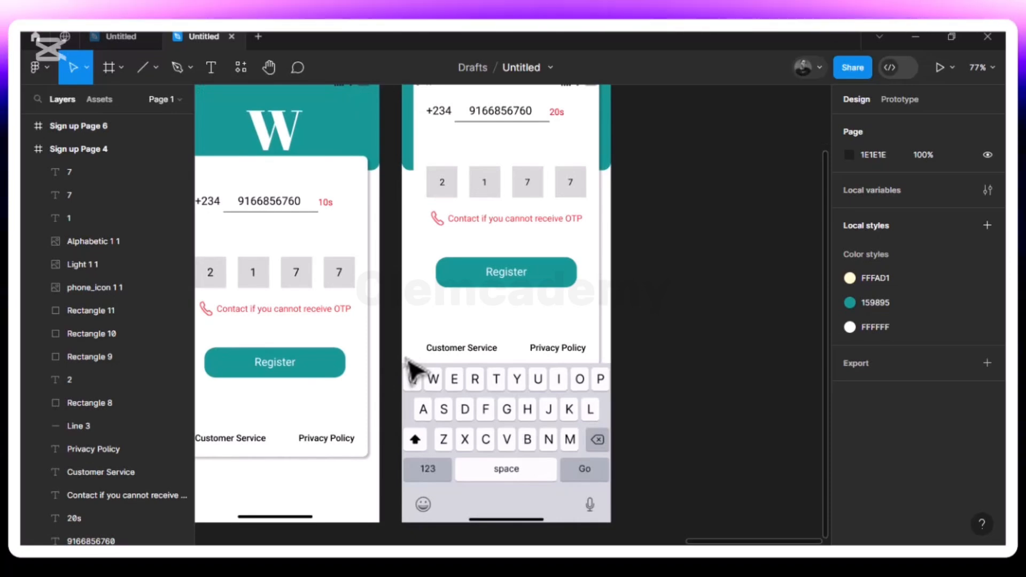
click(974, 77)
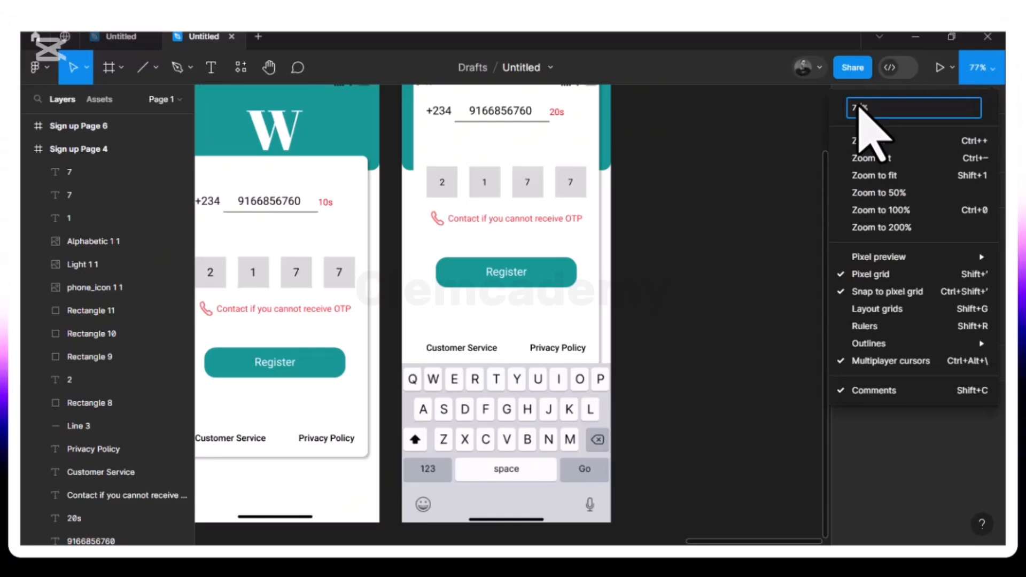
key(Return)
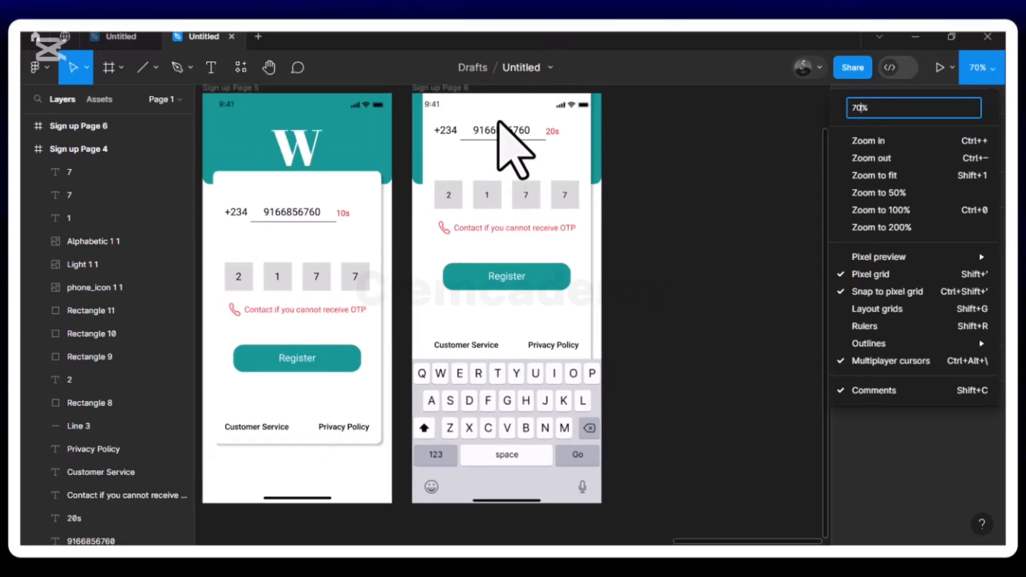
- Delete the +234 code, phone number, 20s countdown, underline, OTP boxes, register button and footer links
click(504, 137)
click(508, 140)
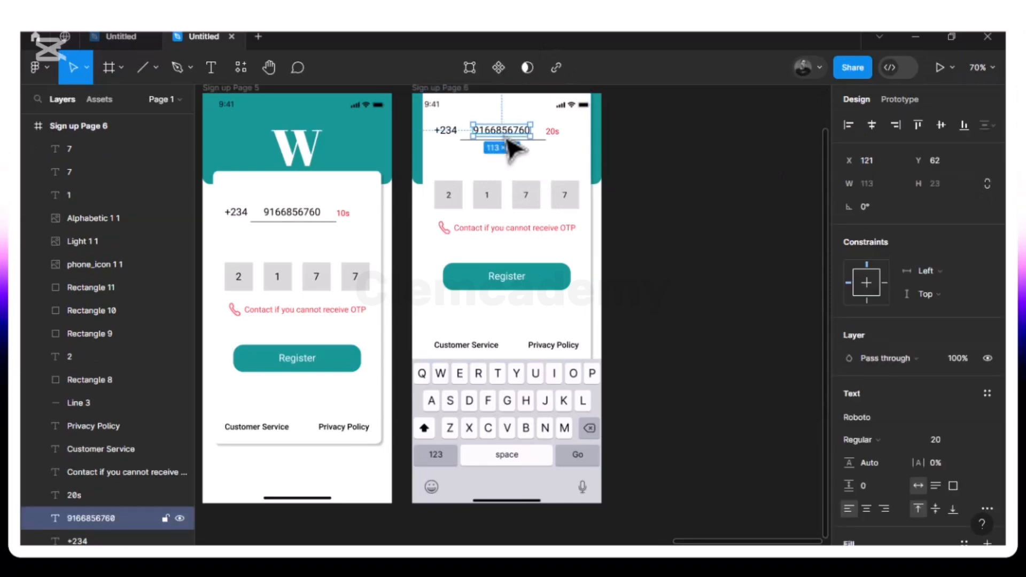
shift+click(449, 134)
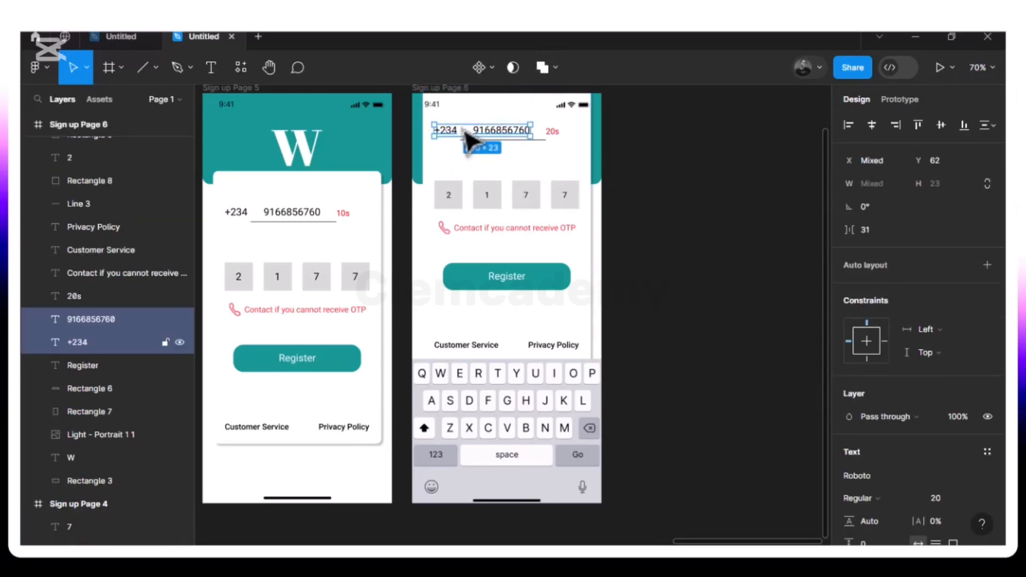
shift+click(556, 135)
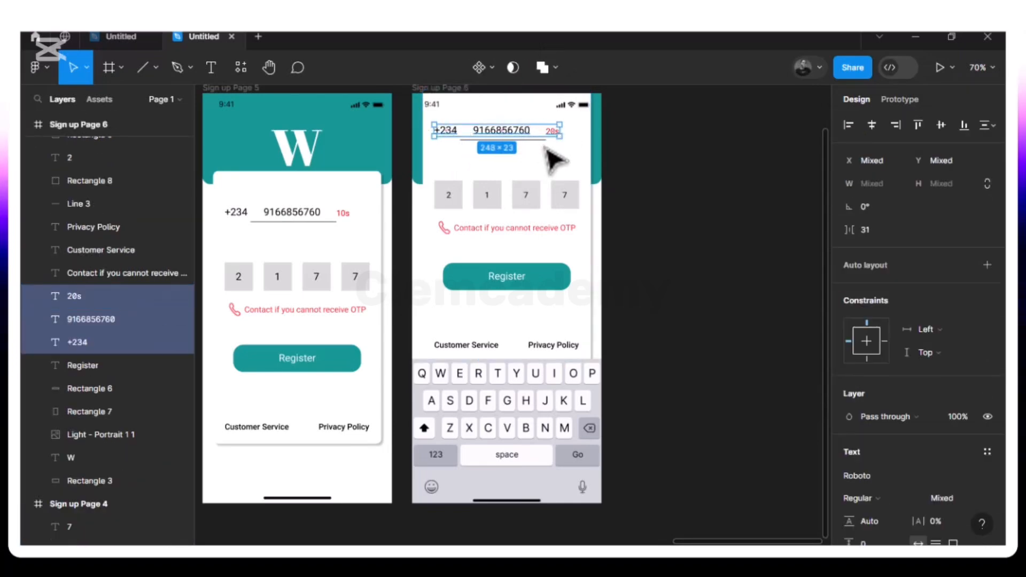
shift+click(547, 143)
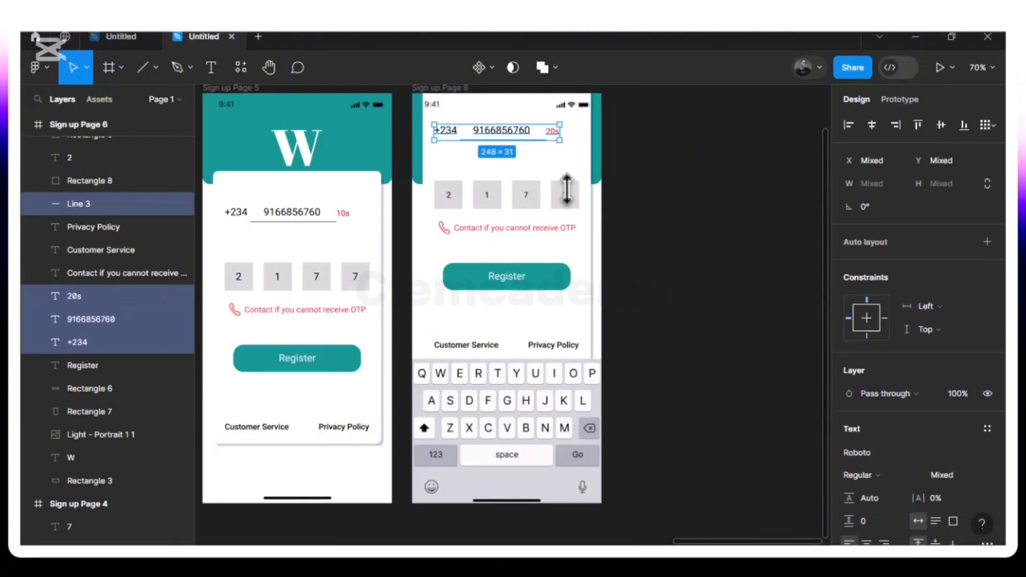
shift+click(570, 195)
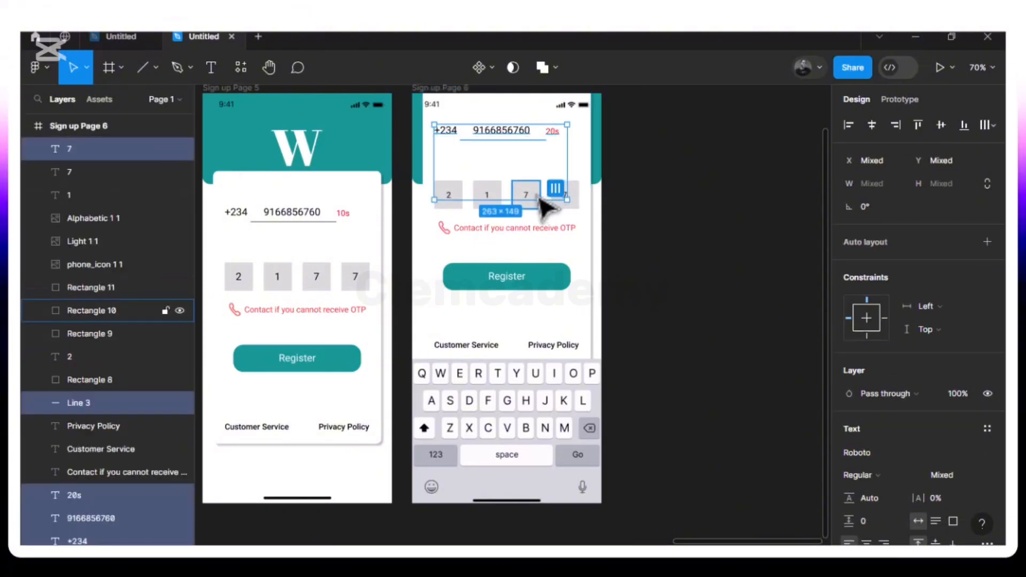
key(Delete)
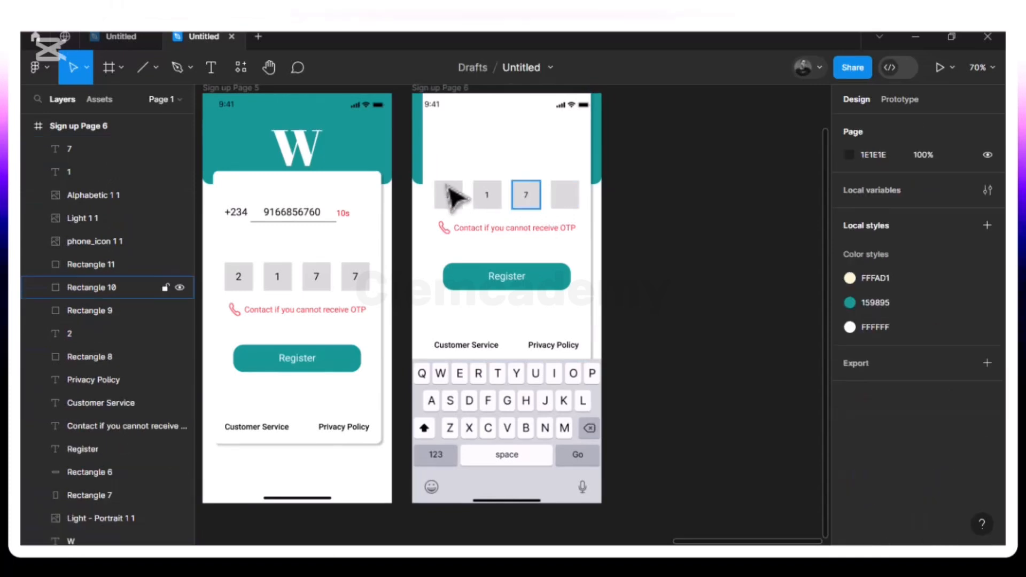
drag(418, 198, 597, 368)
key(Delete)
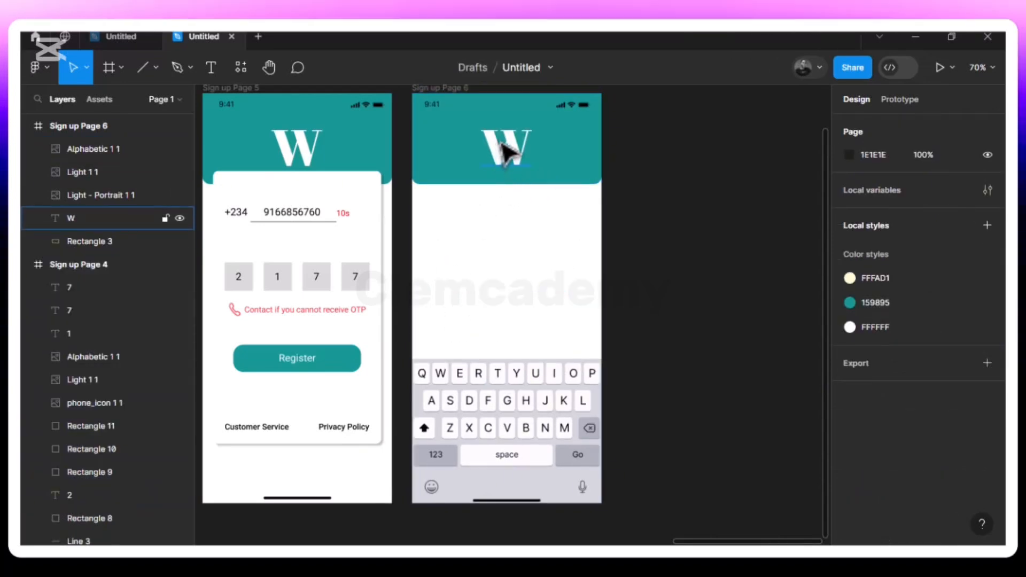
- Delete the W logo and set the teal header rectangle's height to 80 px
click(505, 160)
key(Delete)
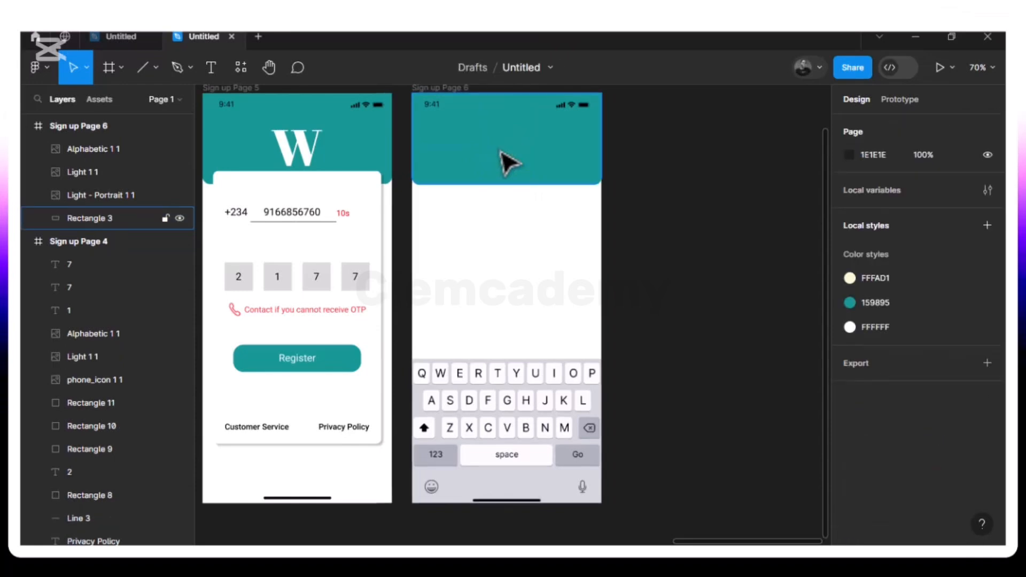
click(486, 182)
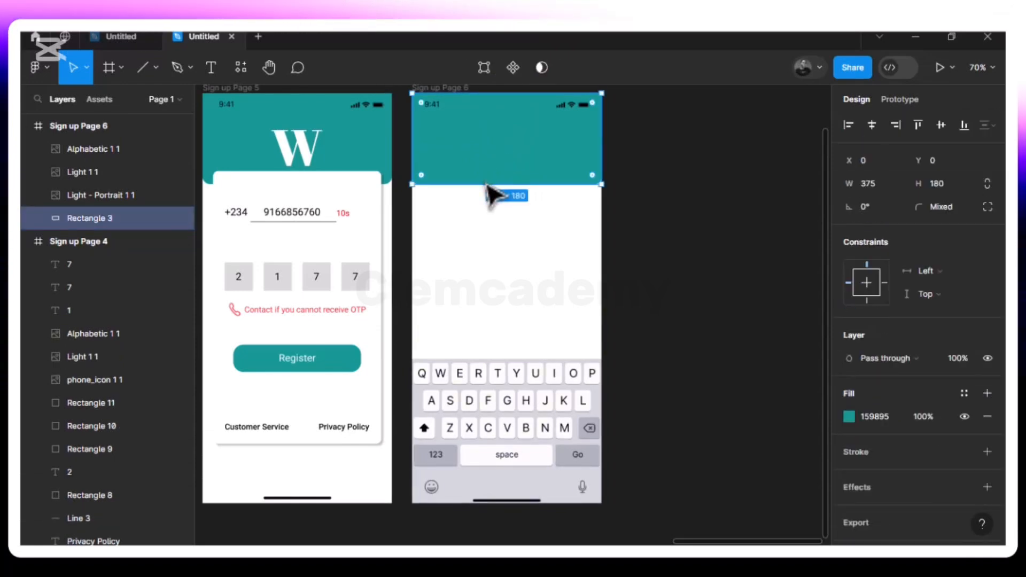
click(939, 185)
text(40)
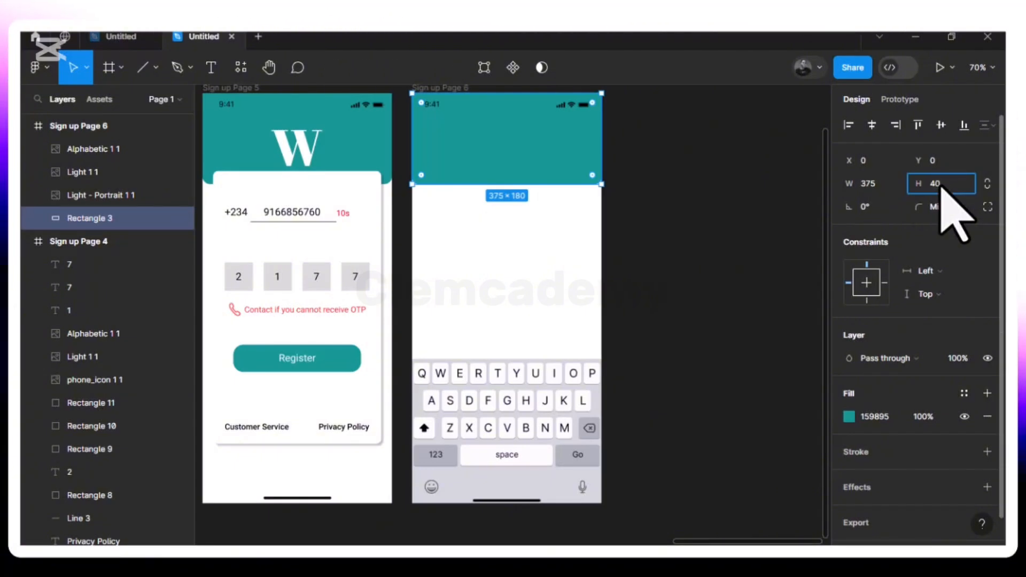
key(Return)
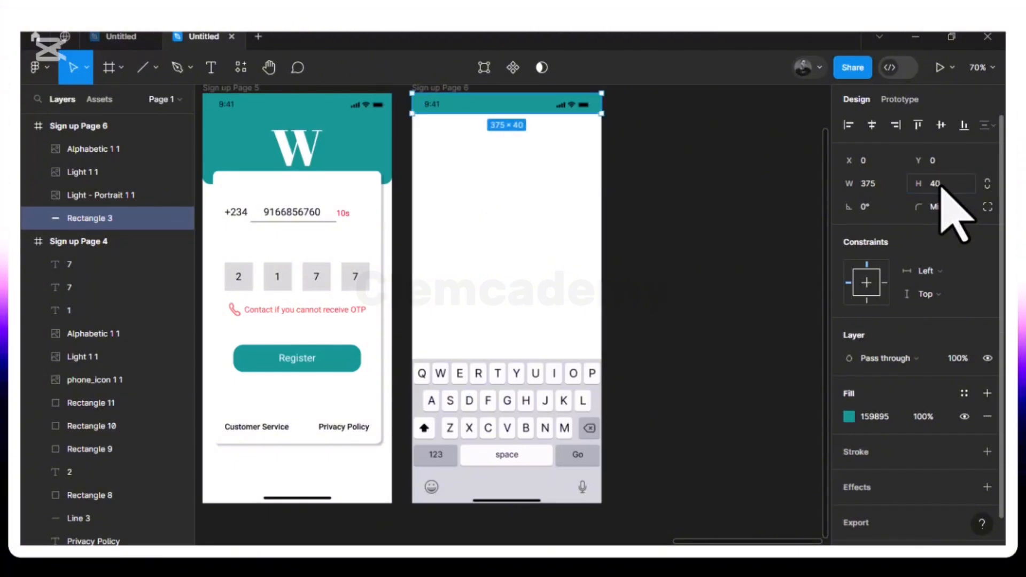
click(940, 185)
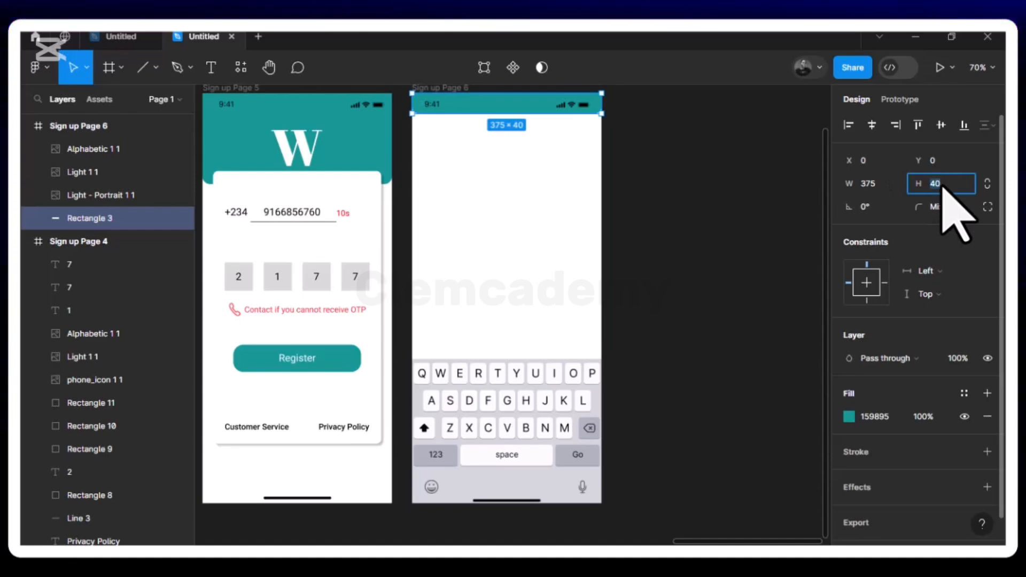
text(80)
key(Return)
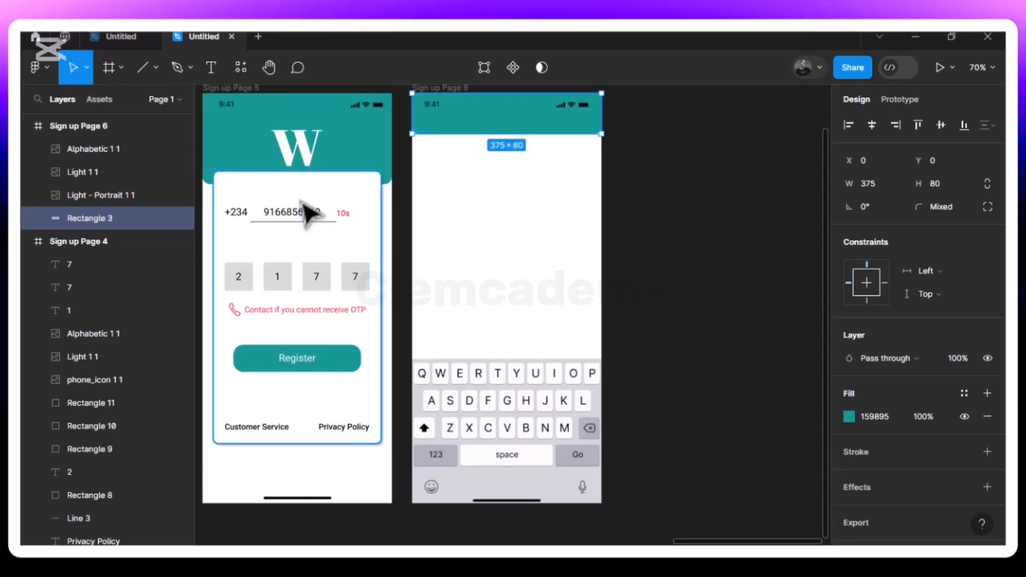
- Duplicate Sign up Page 5's phone-number text below Sign up Page 6's header and enter editing
click(308, 215)
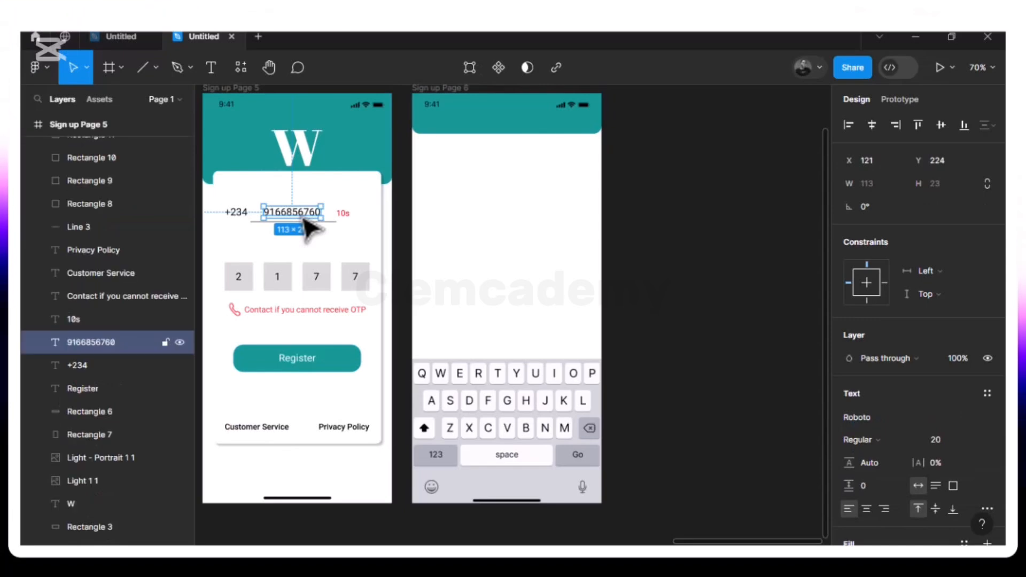
key(ctrl+d)
drag(300, 216, 471, 183)
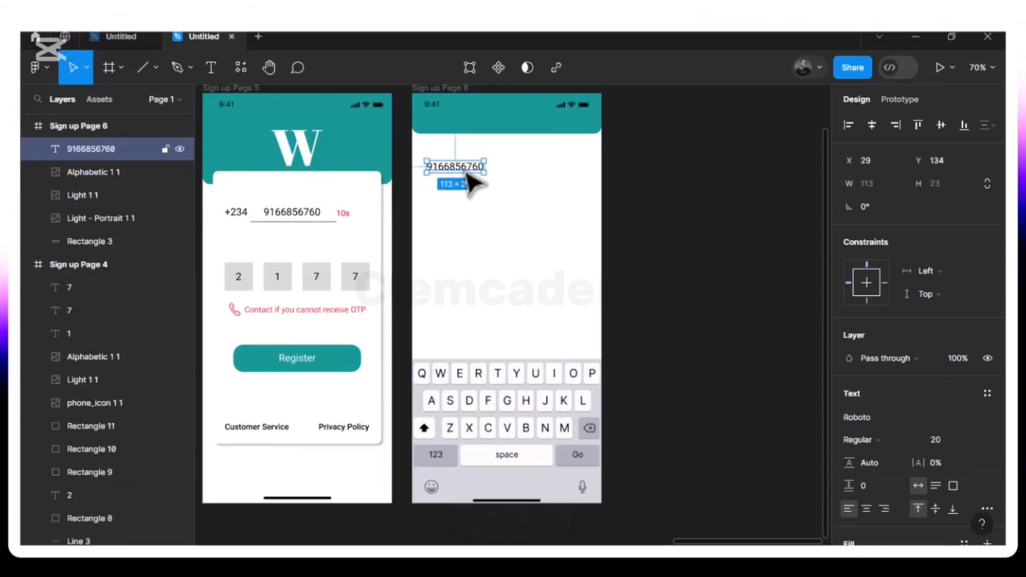
double_click(466, 174)
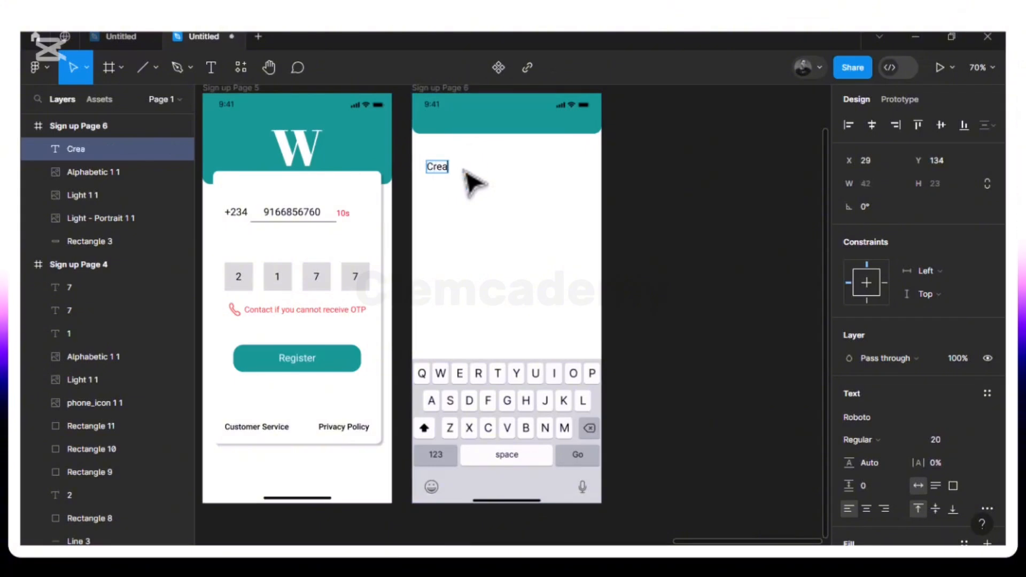
- Type the heading 'Create your Wendymoney PIN' and set its weight to Medium
text(Create your)
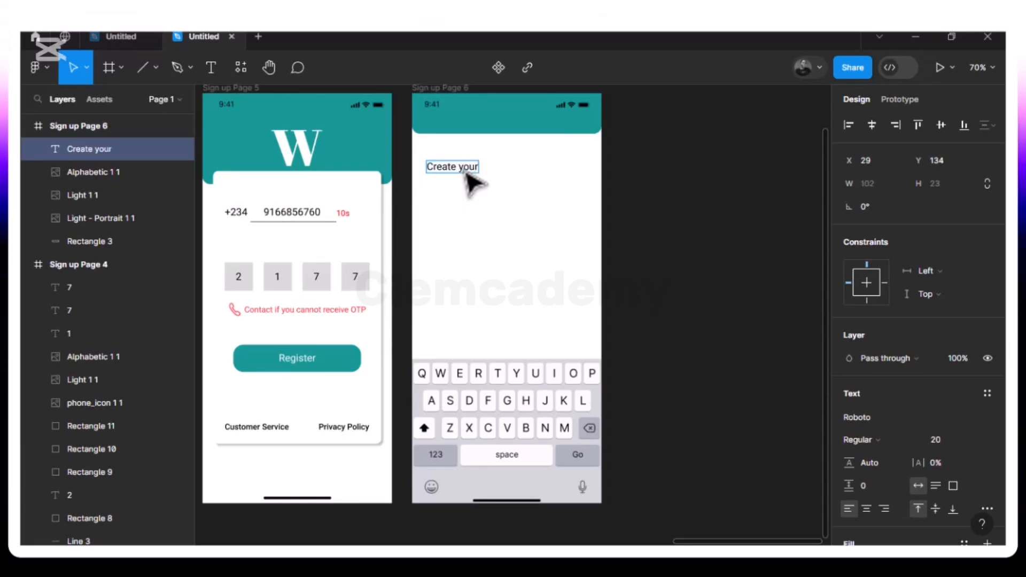
text( Wendy)
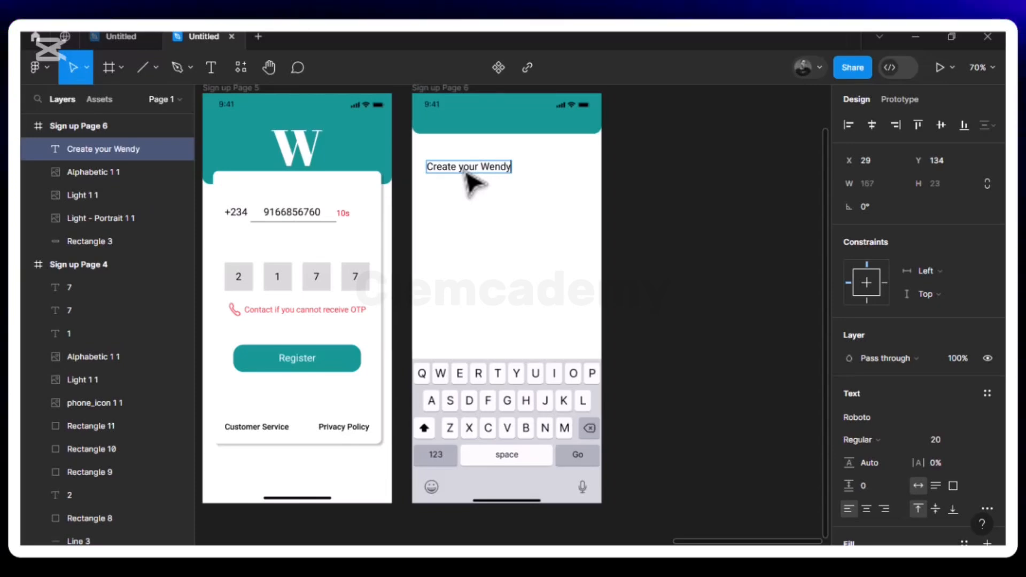
text(money)
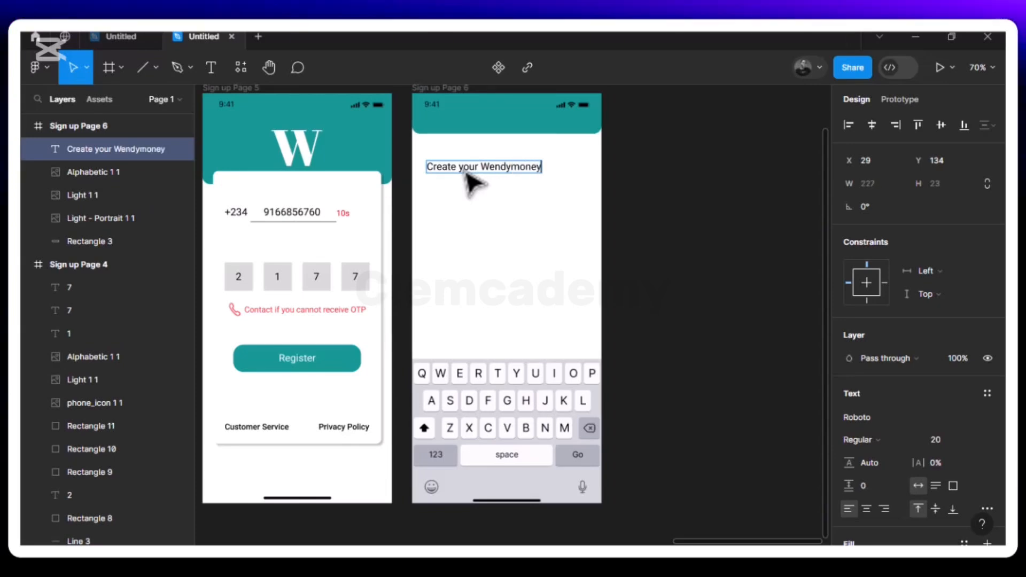
text( PIN)
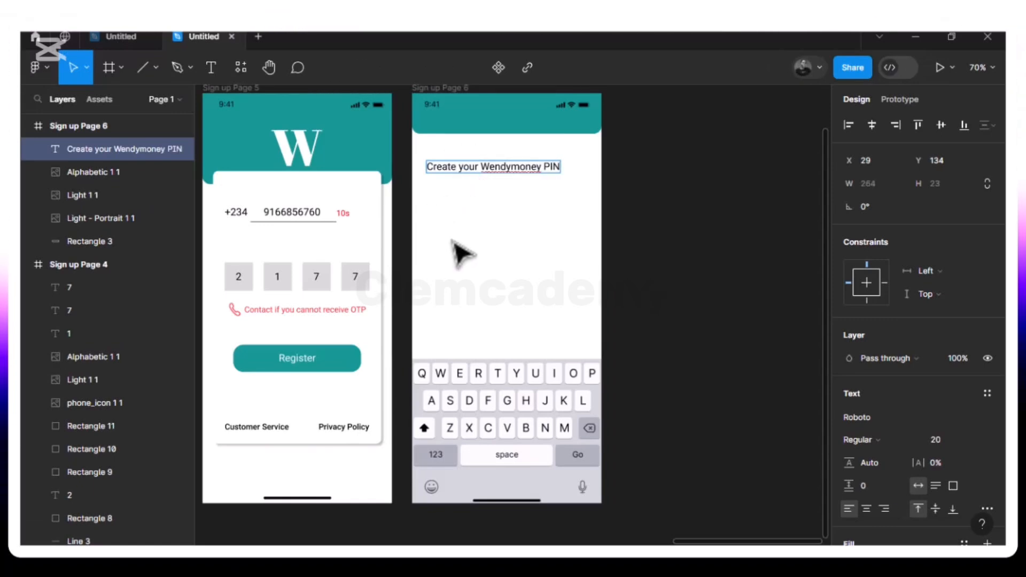
key(Escape)
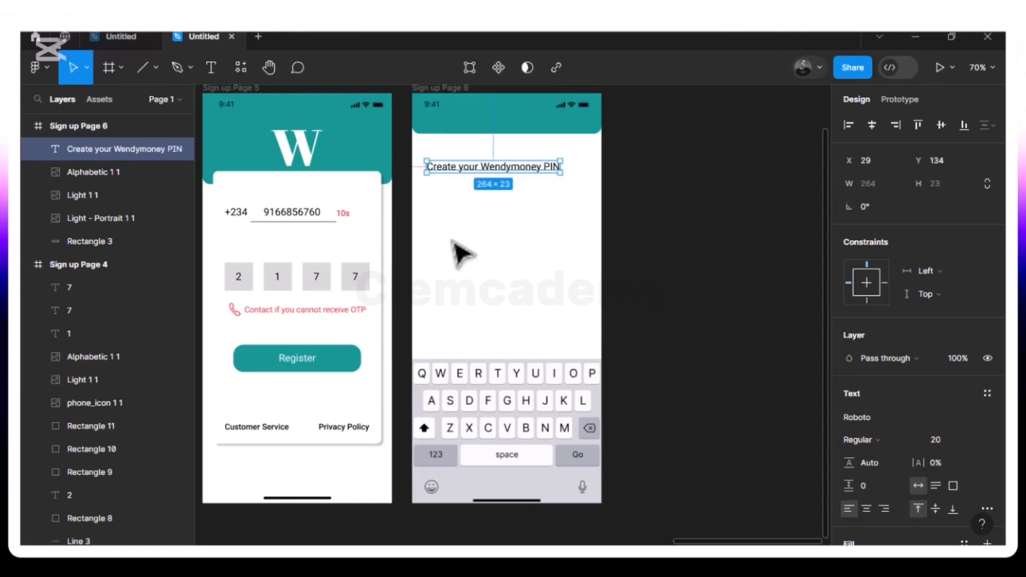
click(914, 442)
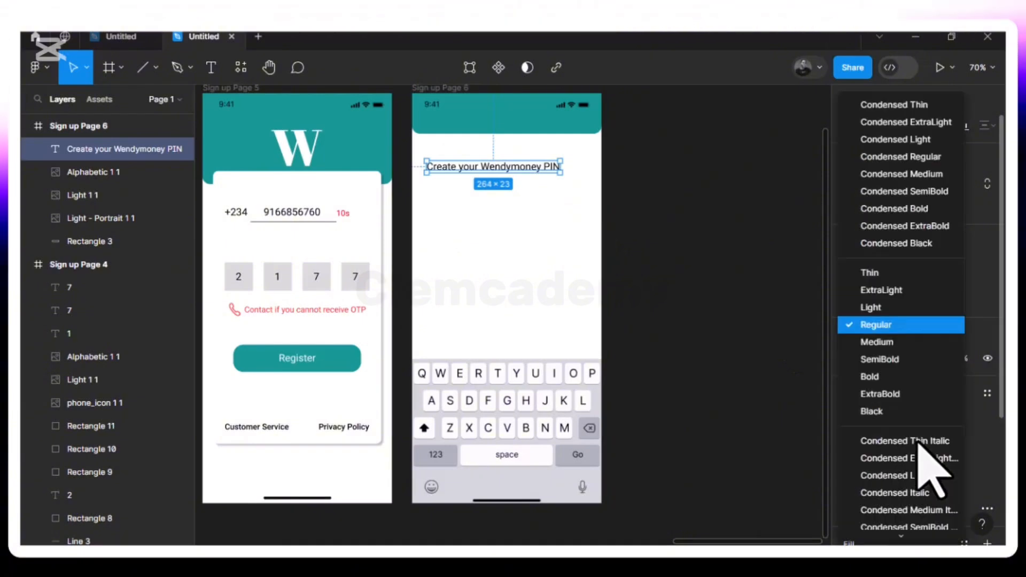
click(898, 343)
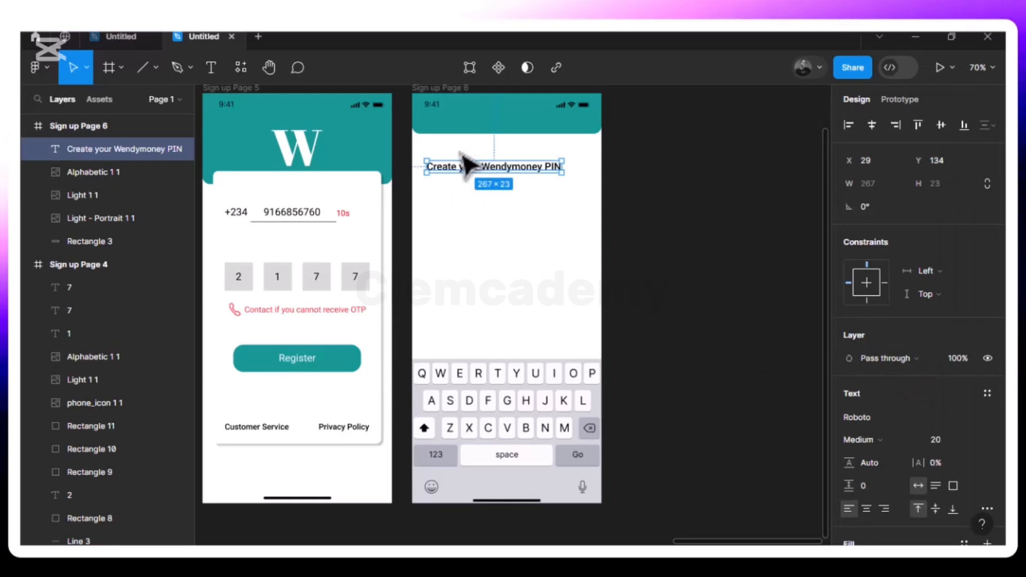
click(438, 198)
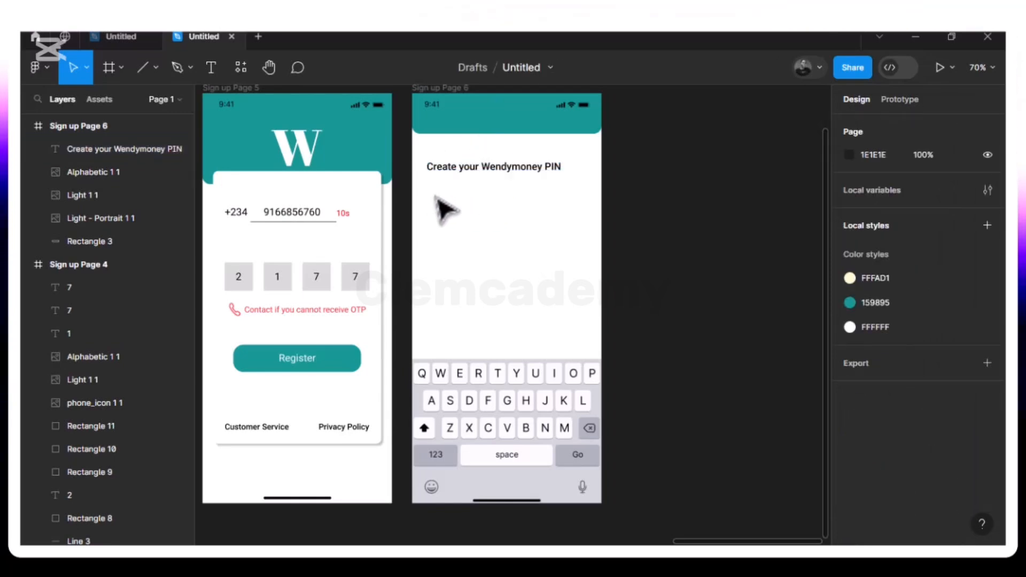
- Nudge the PIN heading so it sits at X 20 from the frame's left edge
click(456, 171)
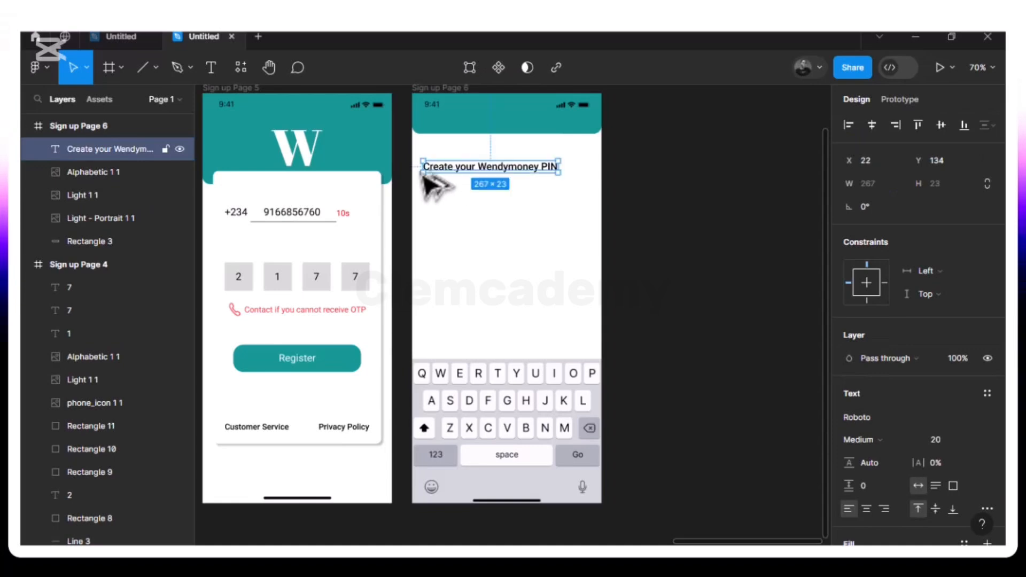
key(alt)
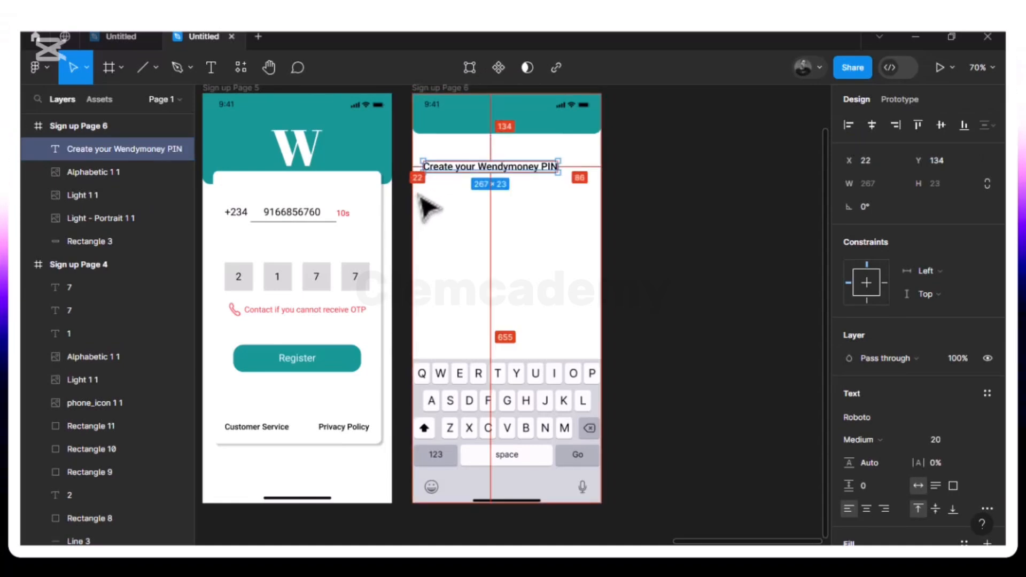
key(Right)
key(Right)
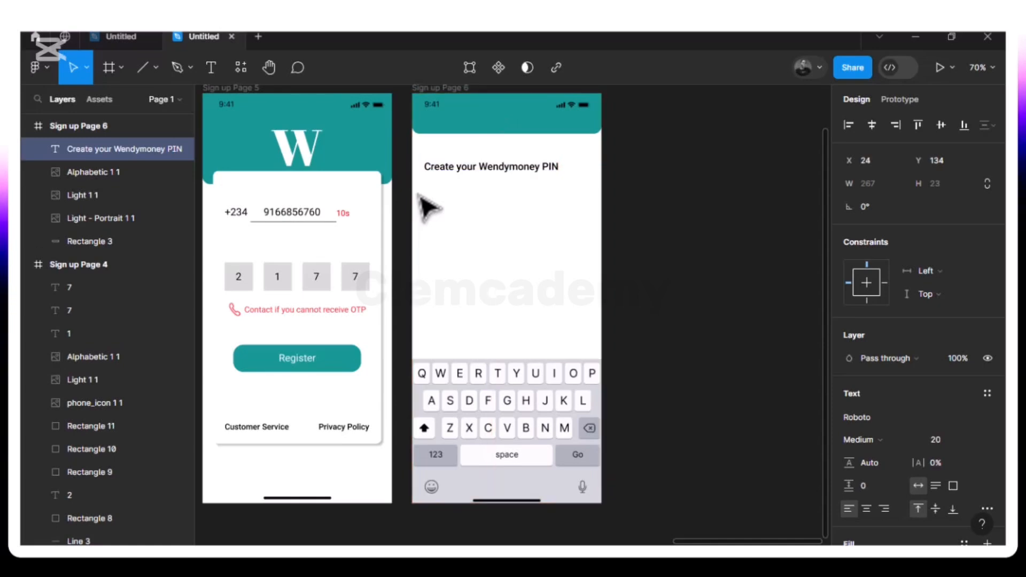
key(Left)
key(Left)
key(Left)
key(Left)
key(alt)
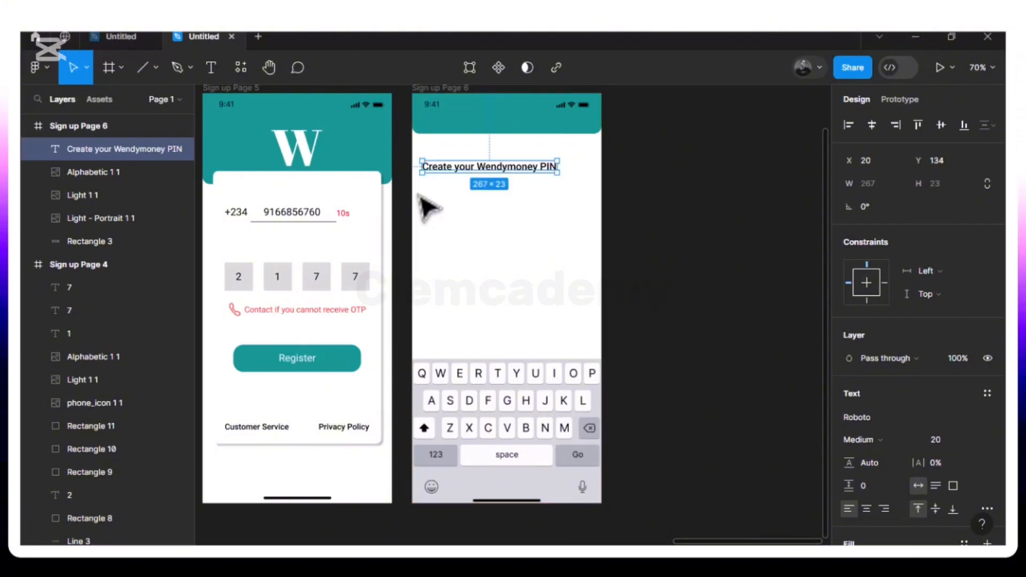
key(alt)
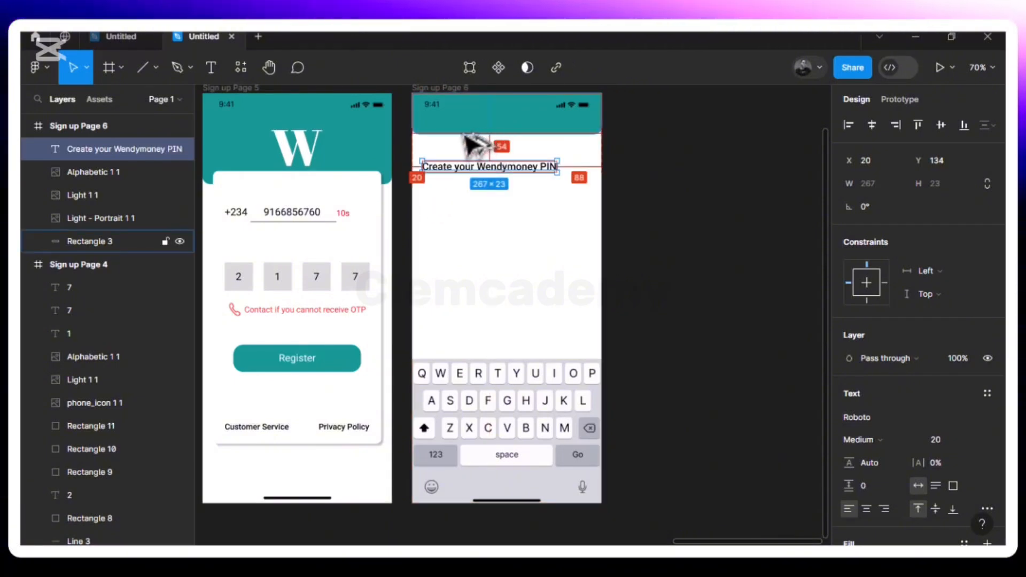
key(Up)
key(Up)
key(Up)
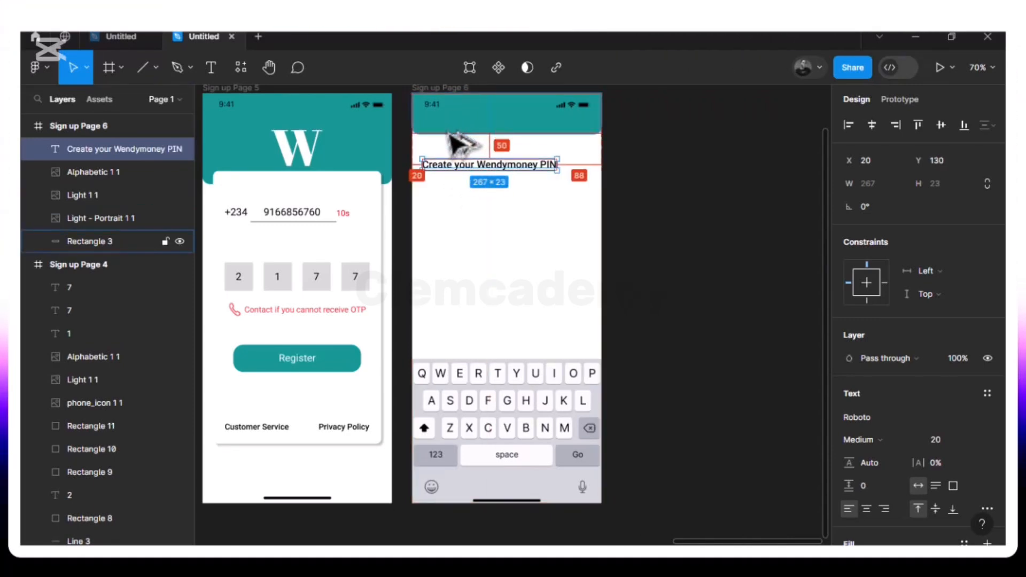
click(441, 106)
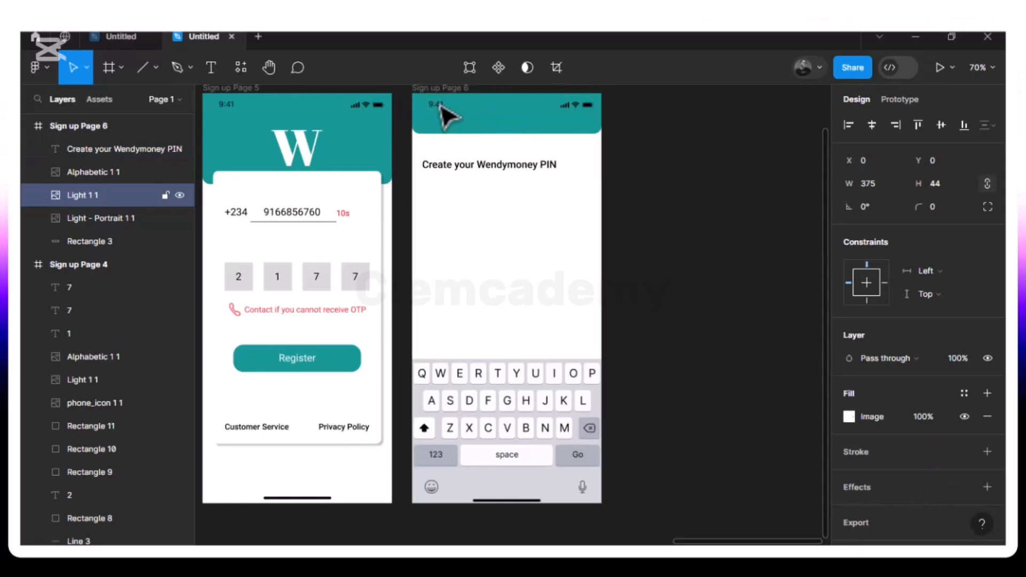
- Copy the phone-number text from Sign up Page 5 to below the PIN heading
click(303, 217)
click(449, 197)
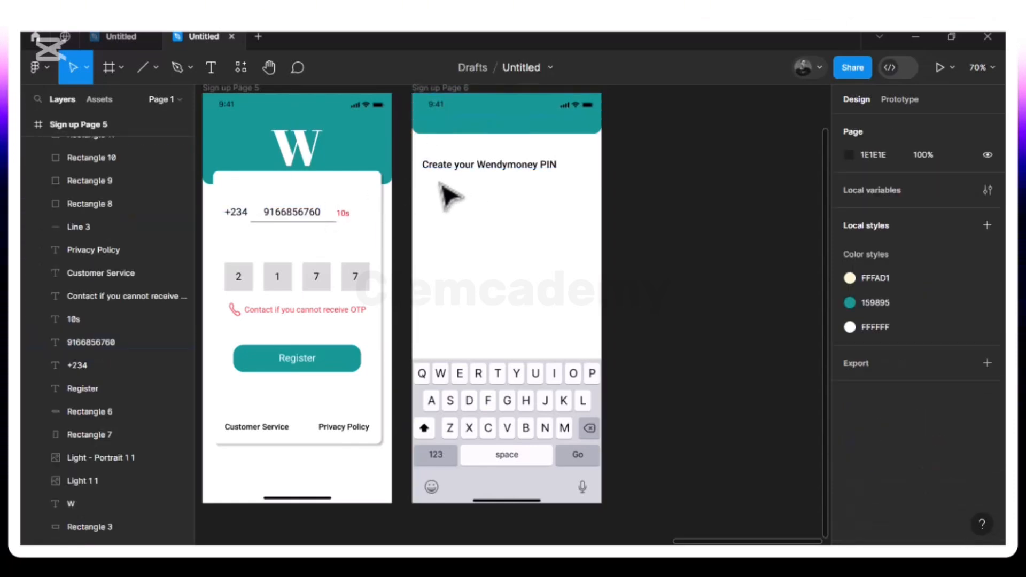
click(306, 223)
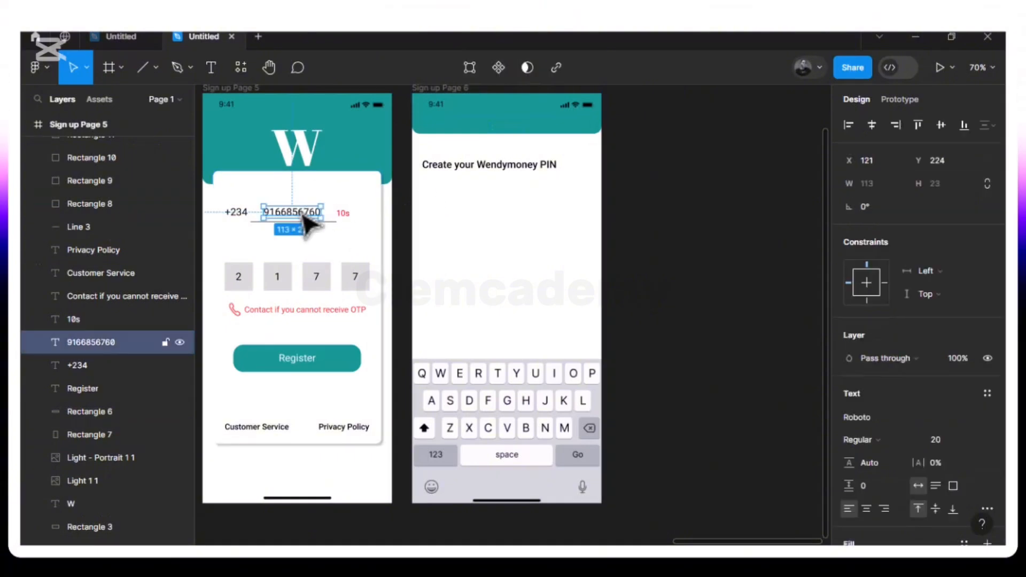
key(ctrl+d)
drag(303, 216, 461, 189)
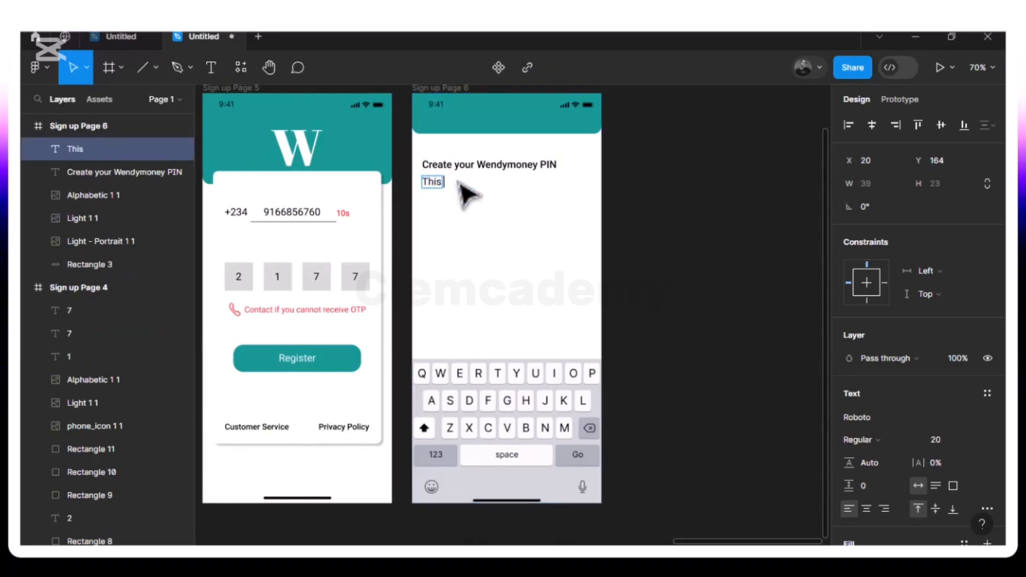
- Retype the copied text as 'This PIN will be used to securely login in WendyMoney account.'
text(p)
key(BackSpace)
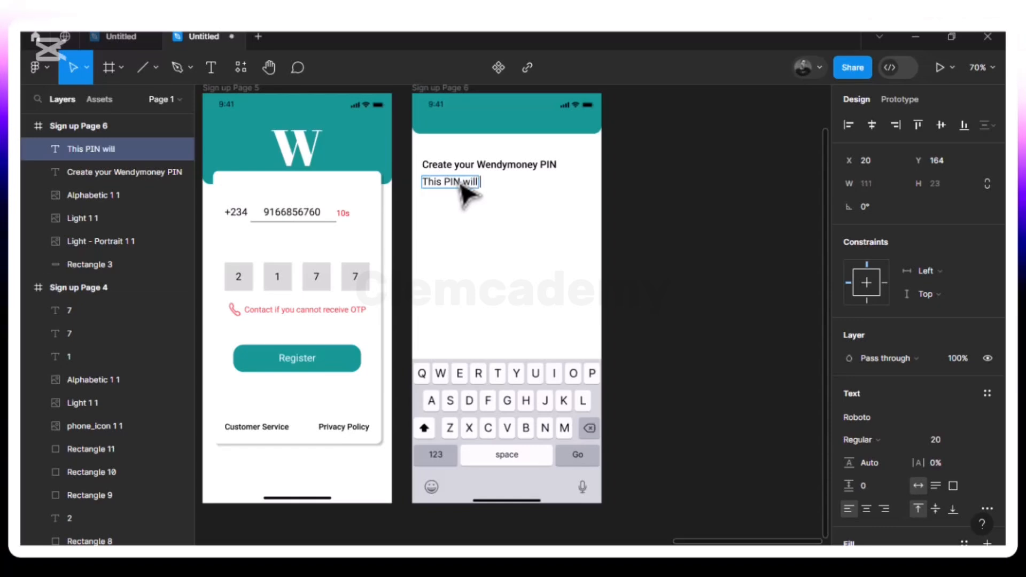
text(u)
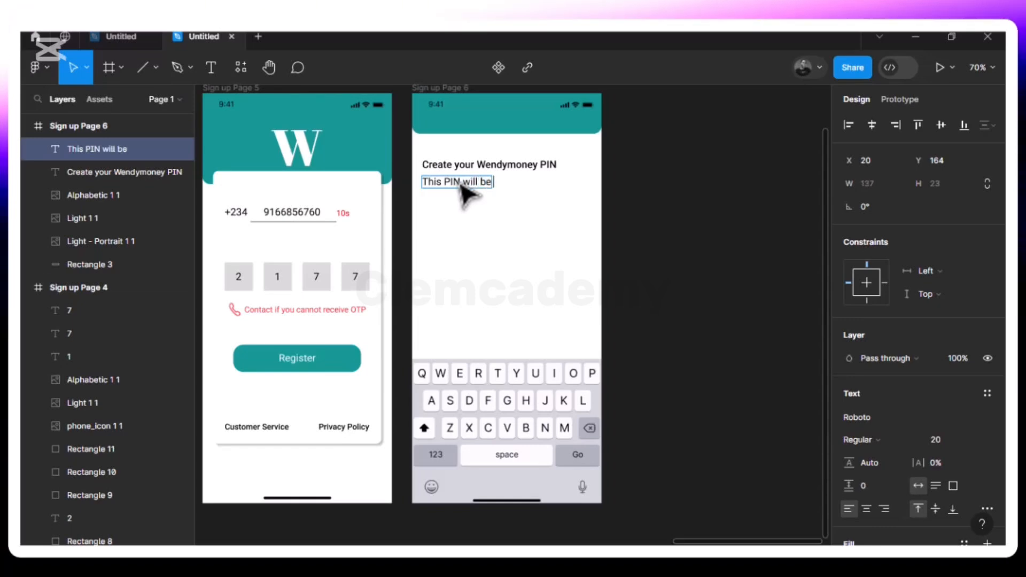
text(sed)
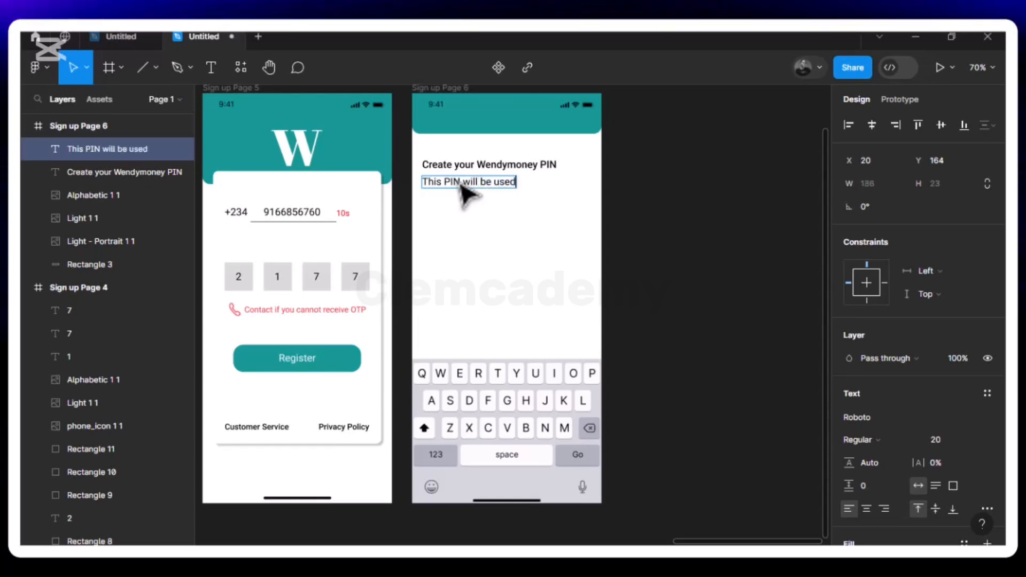
text( to sec)
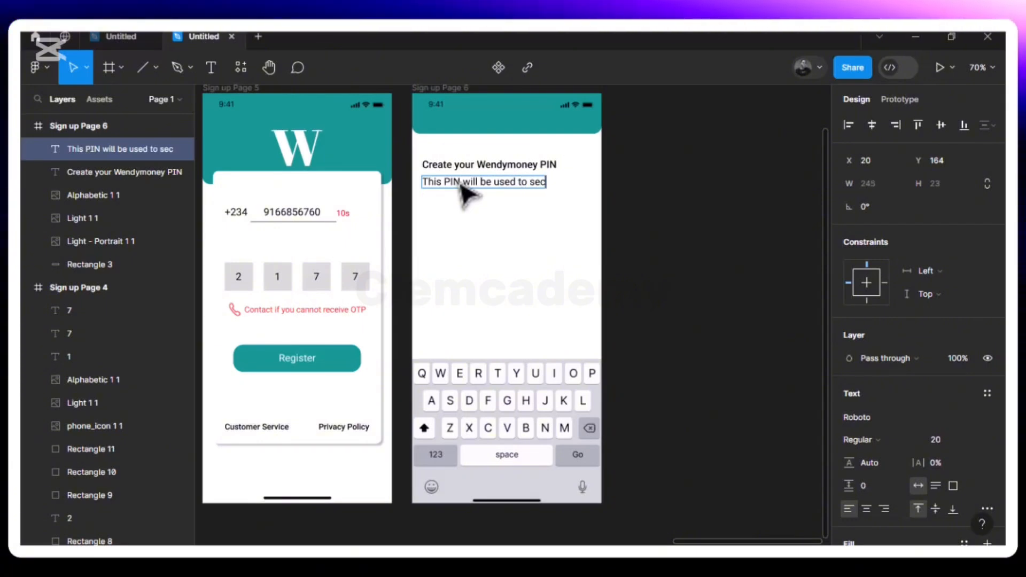
text(urely login in)
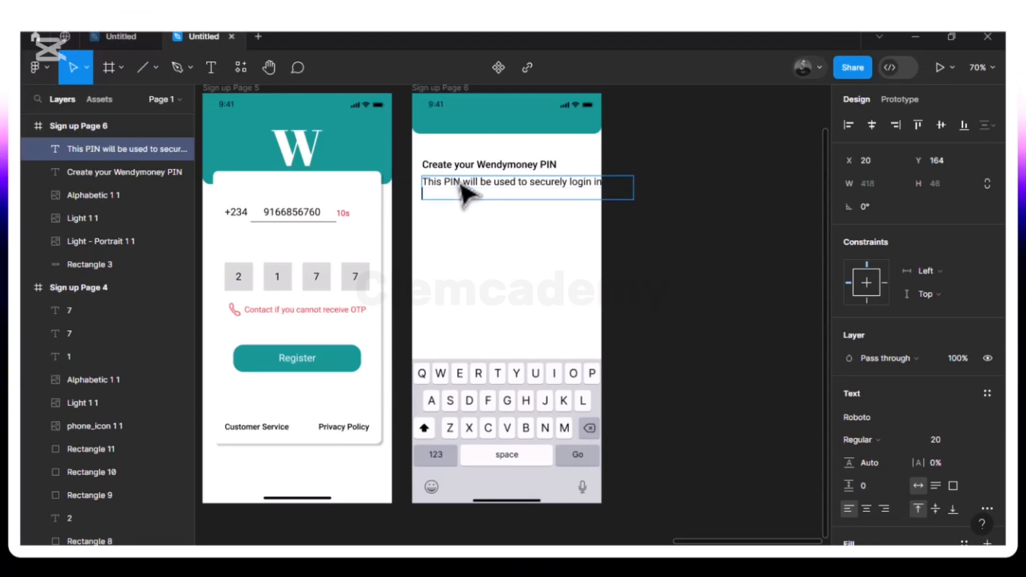
text(endyM)
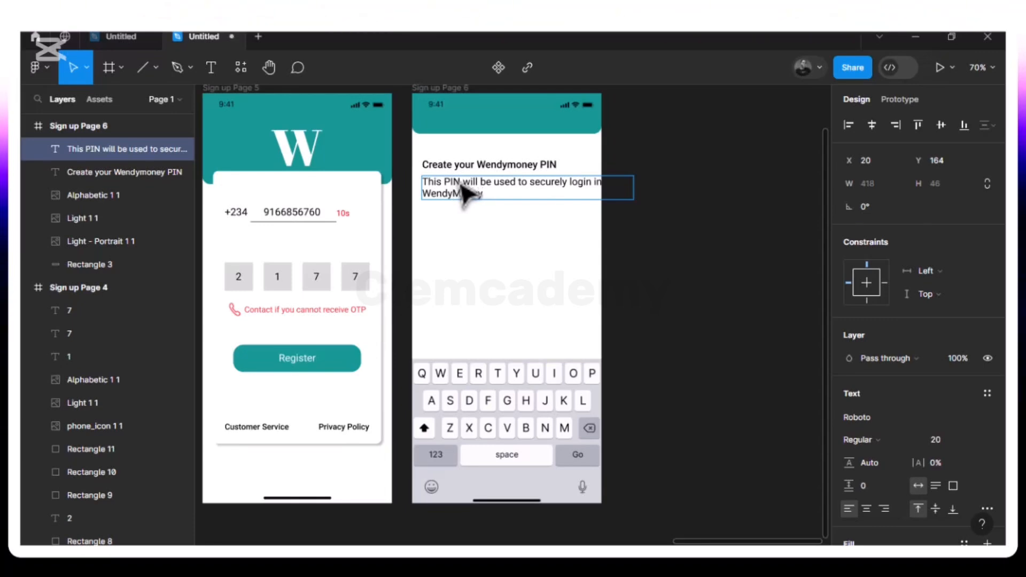
text(acco)
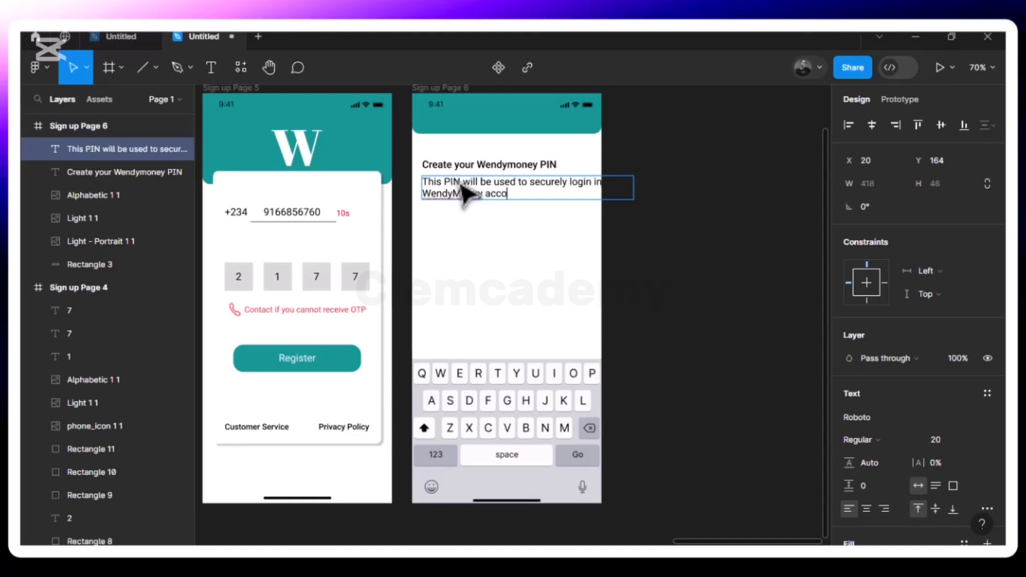
text(unt.)
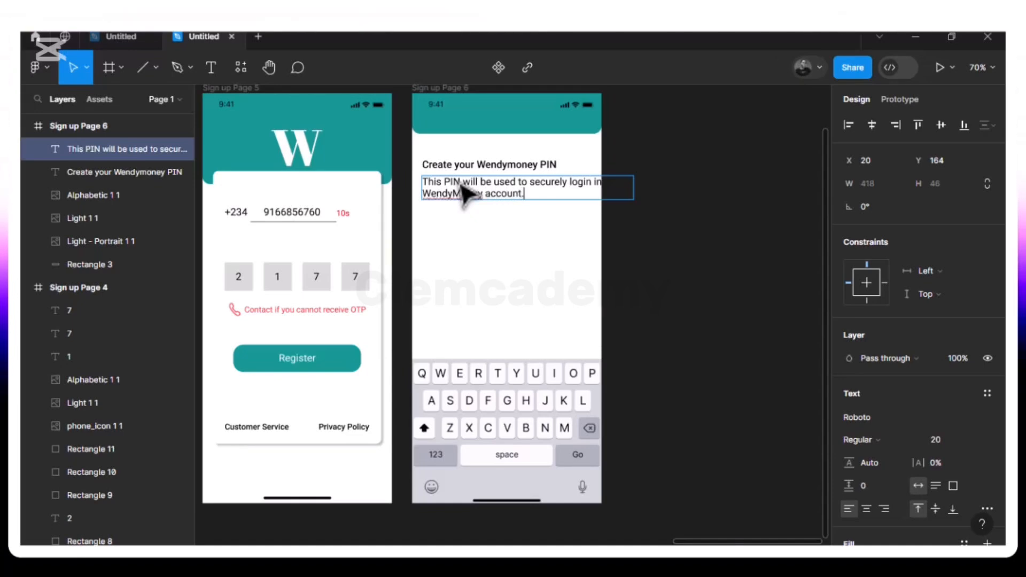
key(Escape)
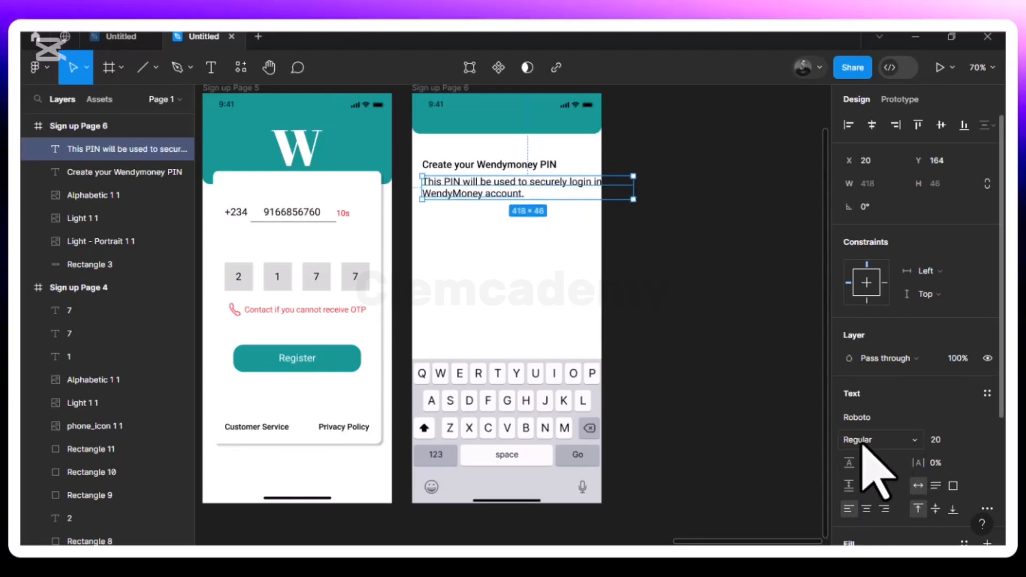
- Set the PIN note to size 16 and place it 12 px below the heading at Y 165
click(974, 440)
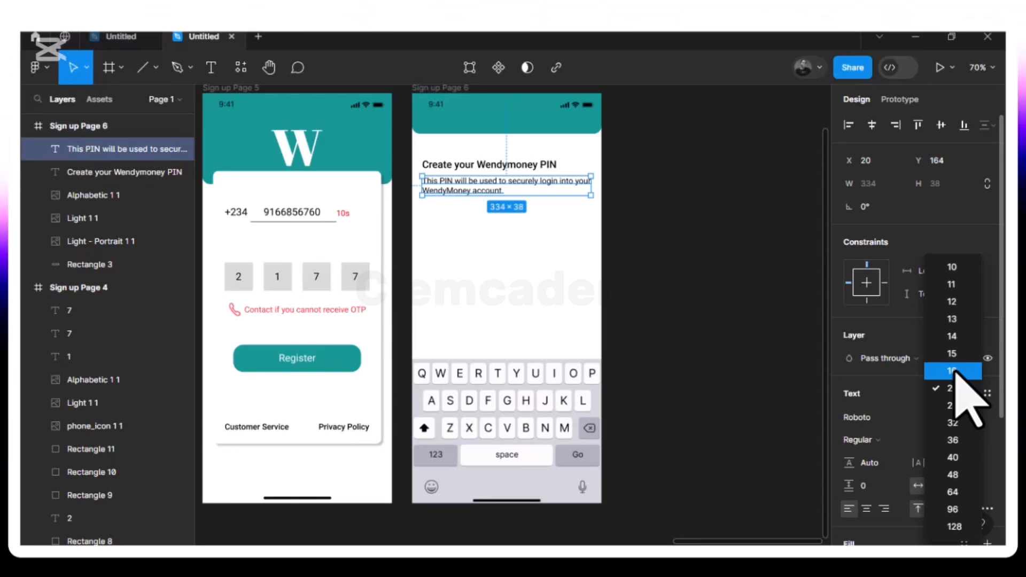
click(955, 370)
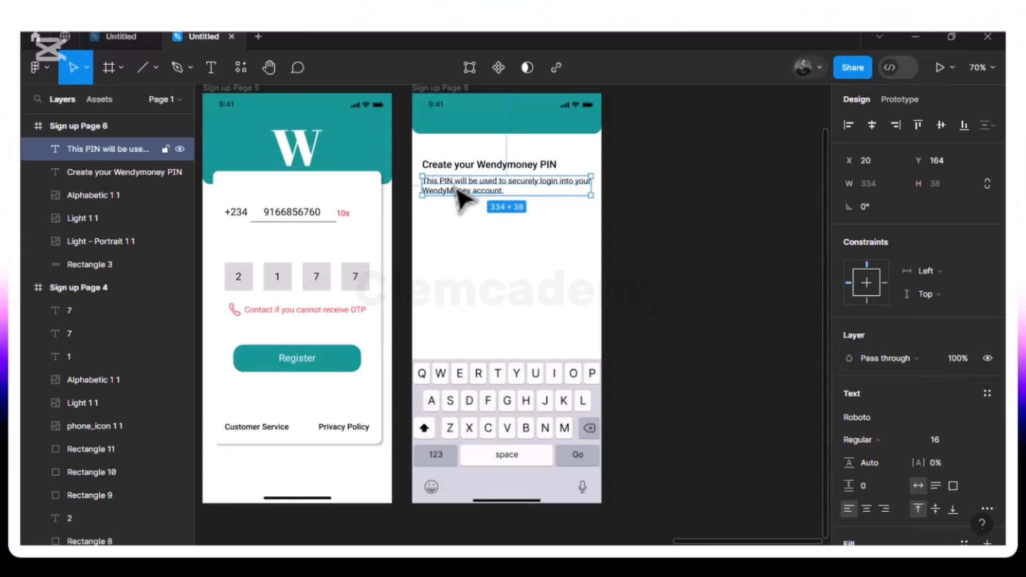
key(alt)
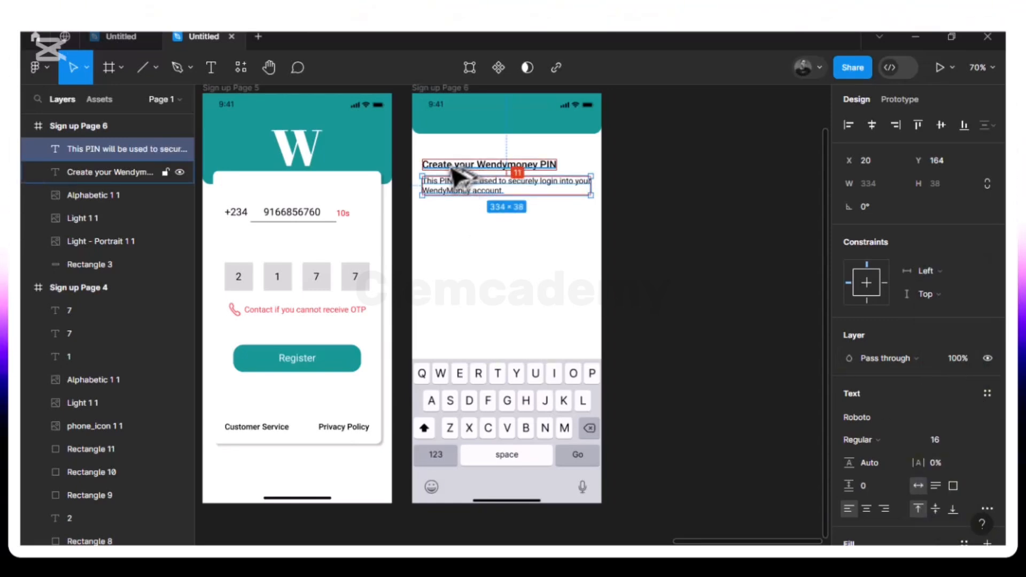
key(Up)
key(Up)
key(Up)
key(Up)
key(alt)
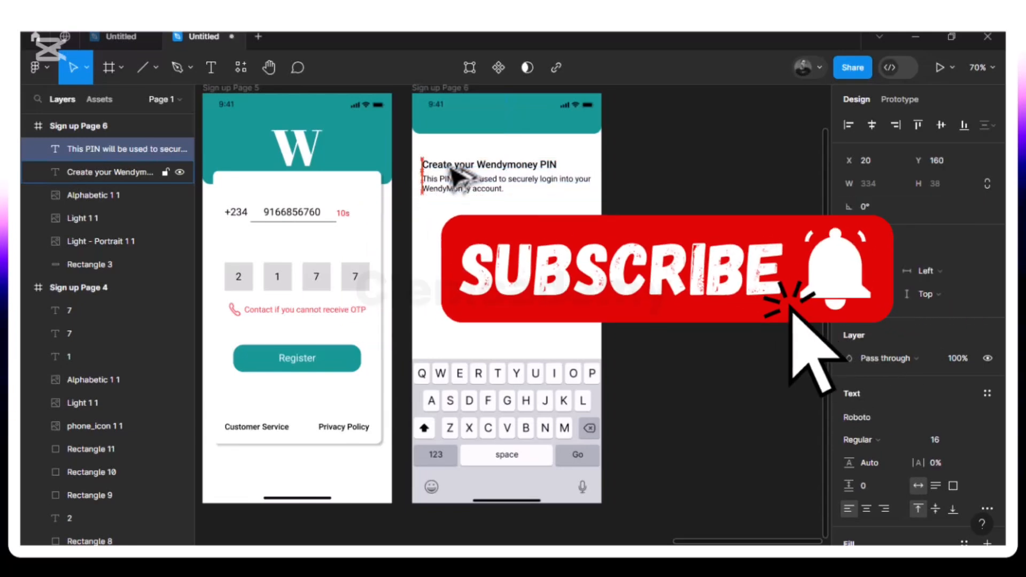
key(Down)
key(Down)
key(Down)
key(Down)
key(Down)
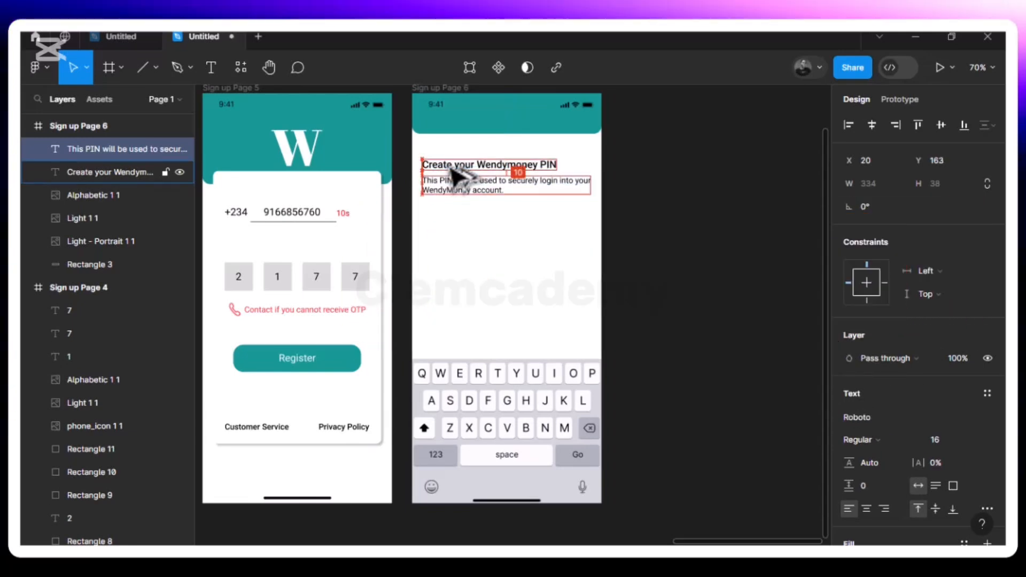
key(alt)
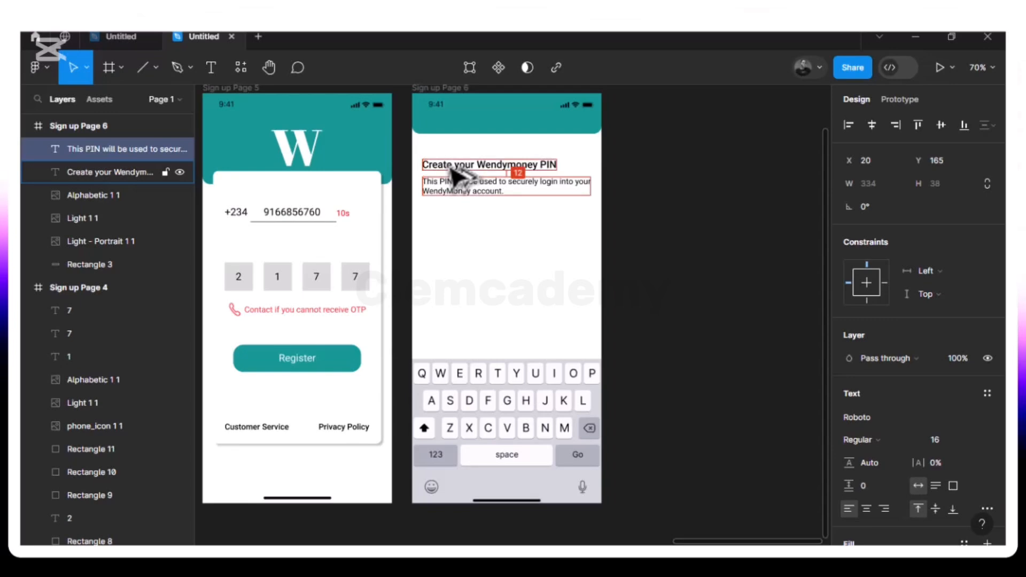
click(454, 227)
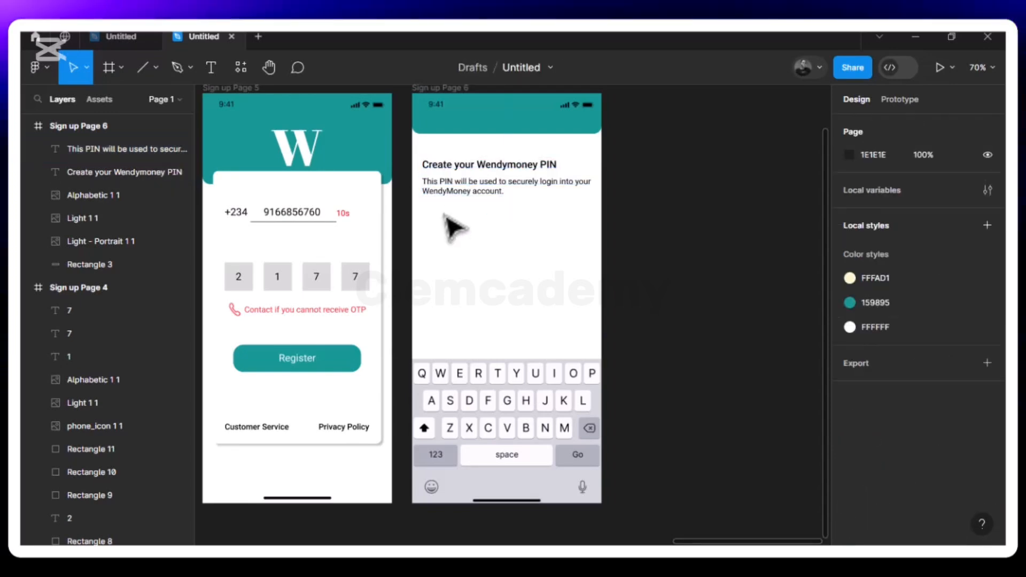
click(447, 187)
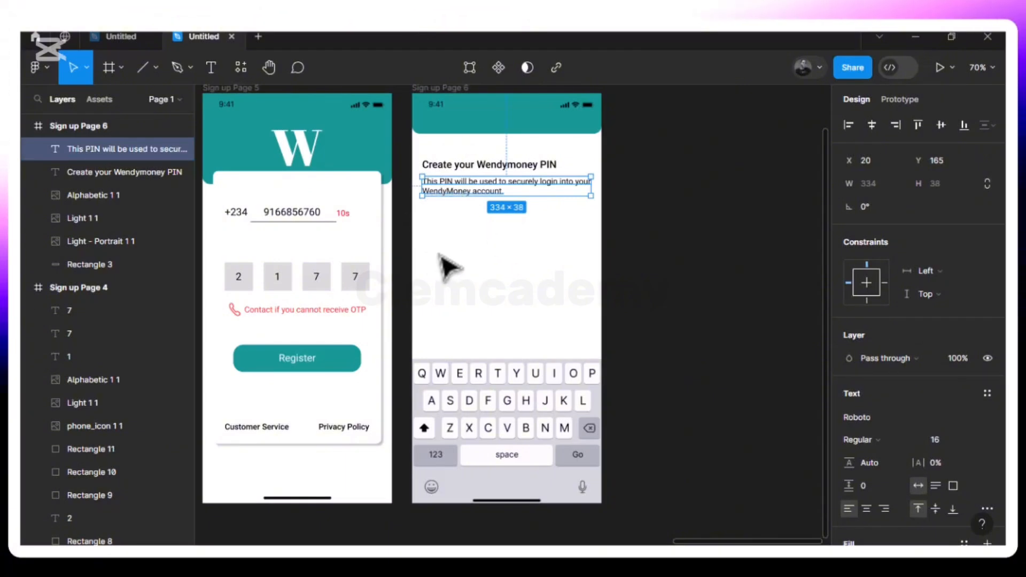
click(447, 239)
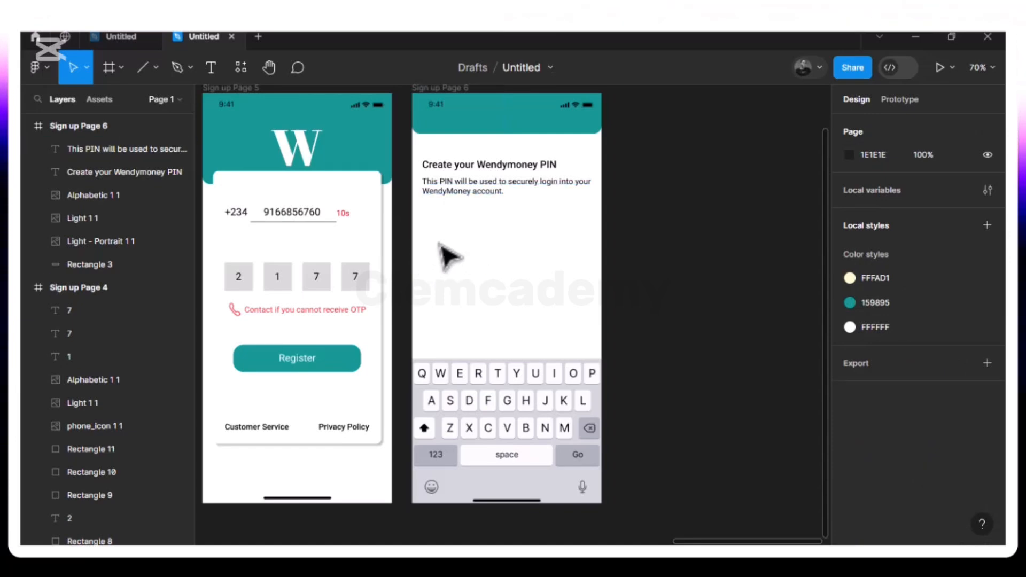
- Copy a PIN box from Sign up Page 5 below the note and resize it to 30×30
click(366, 287)
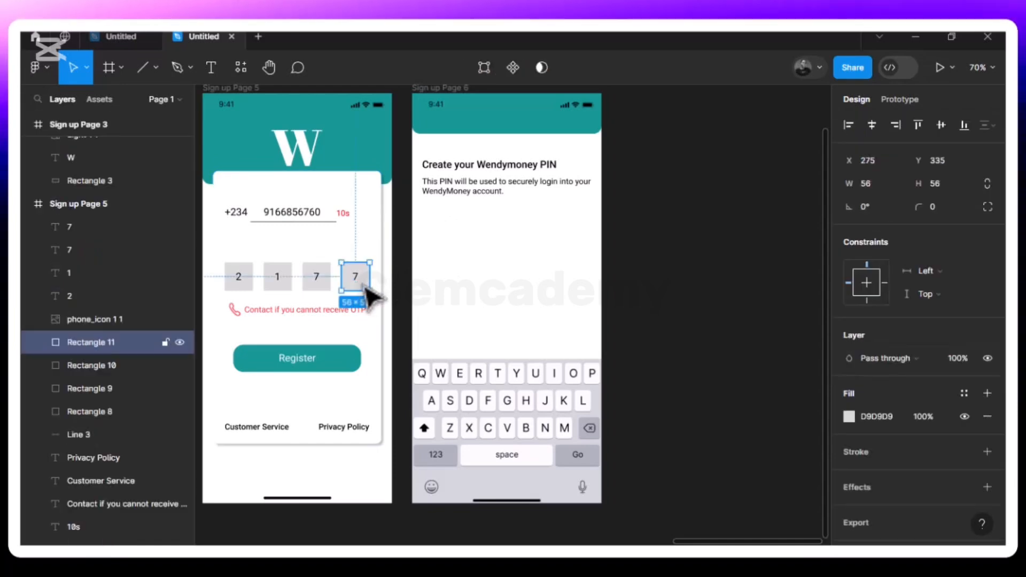
key(ctrl+d)
drag(362, 284, 443, 236)
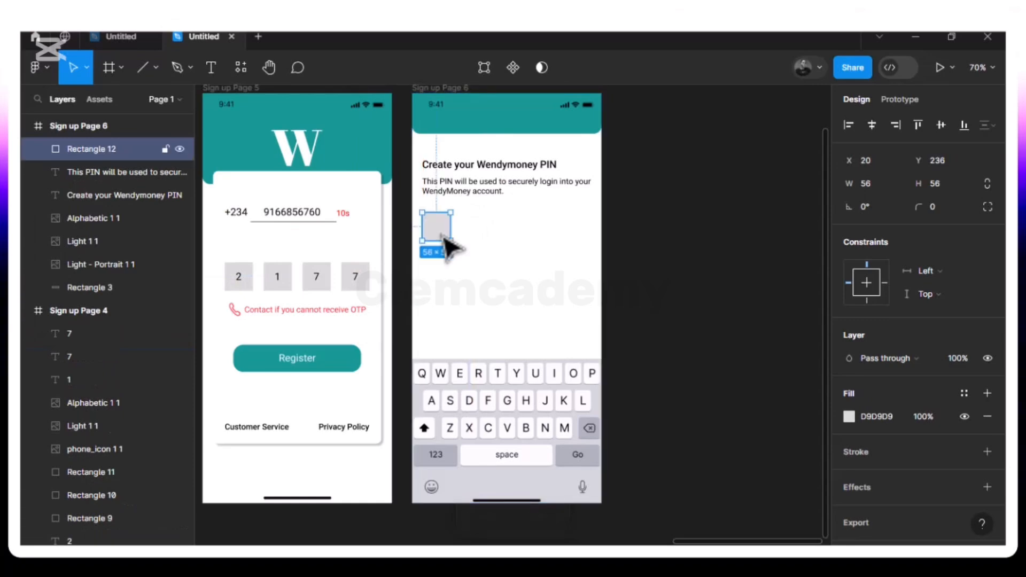
click(869, 183)
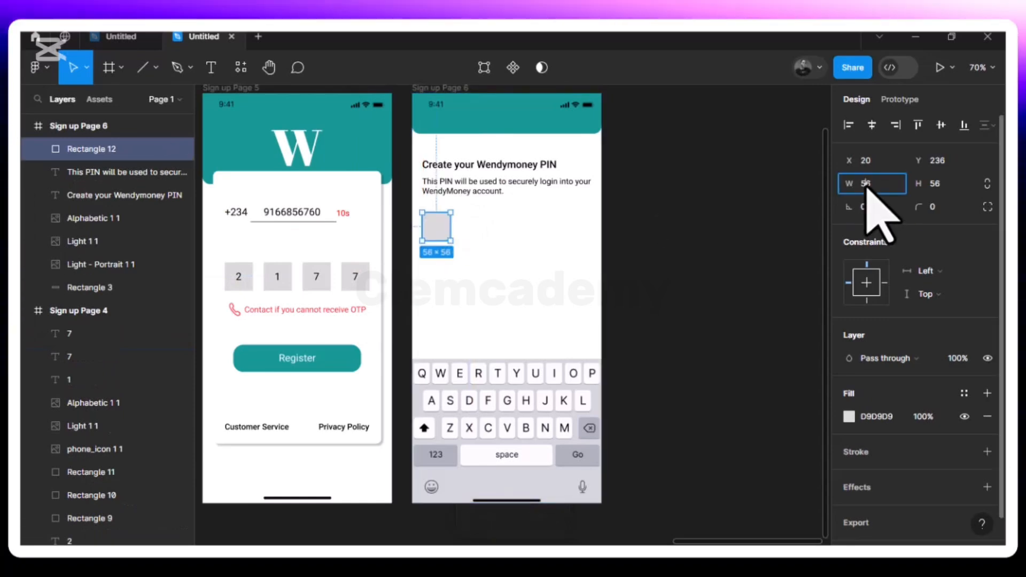
click(988, 184)
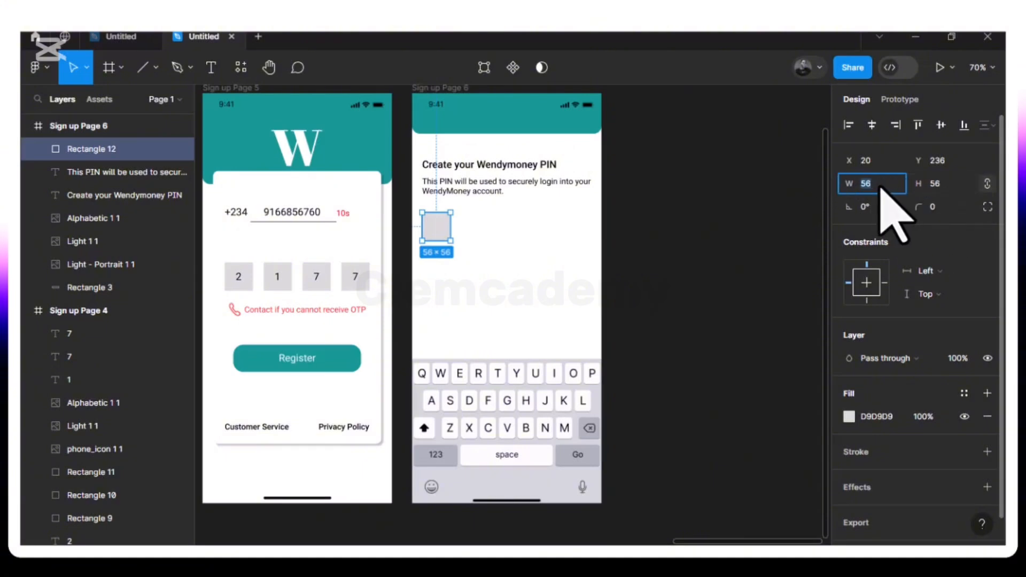
text(30)
key(Return)
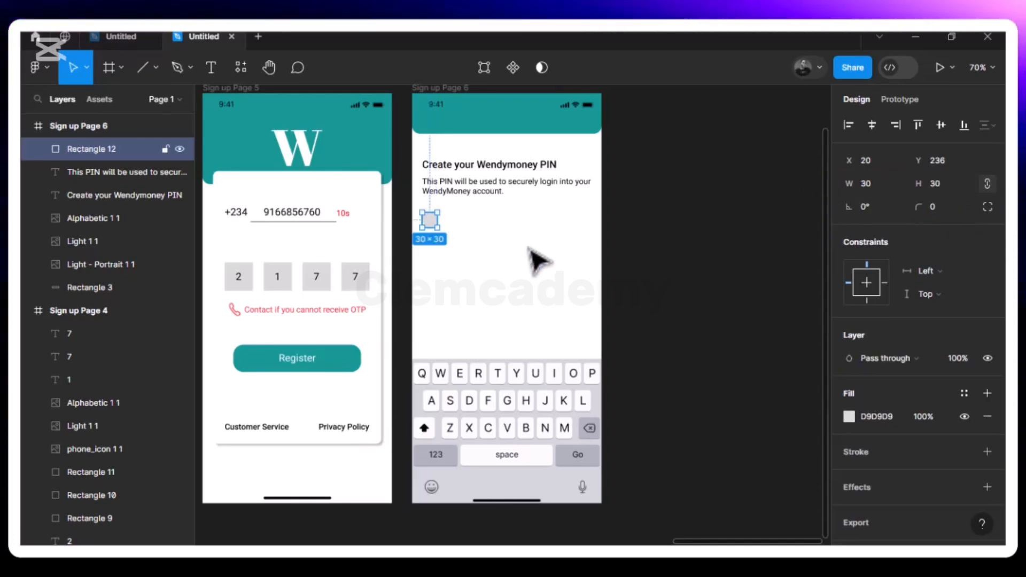
click(502, 269)
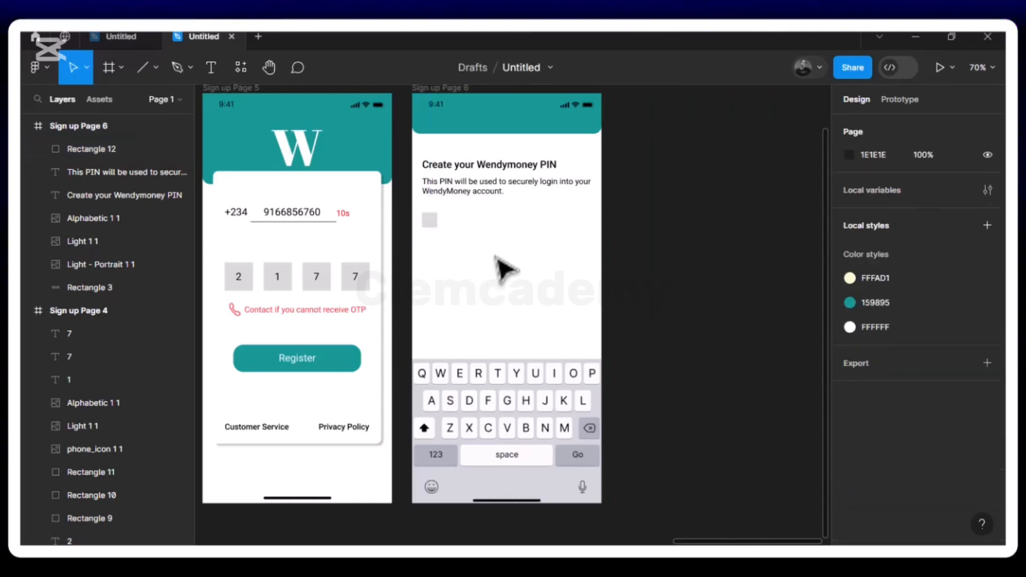
- Give the new PIN box a 0.5 stroke weight
click(431, 224)
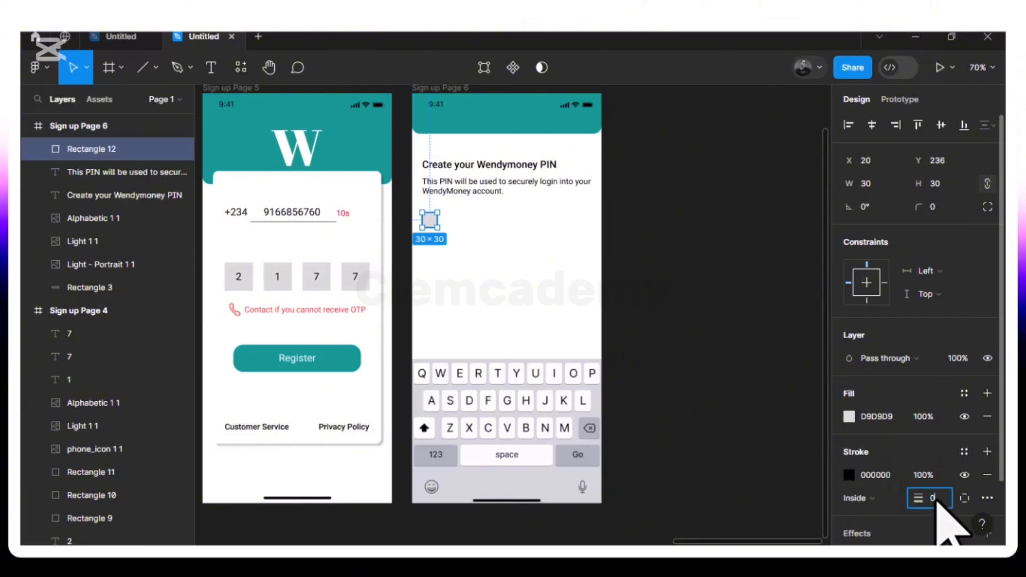
click(932, 498)
text(0.5)
key(Return)
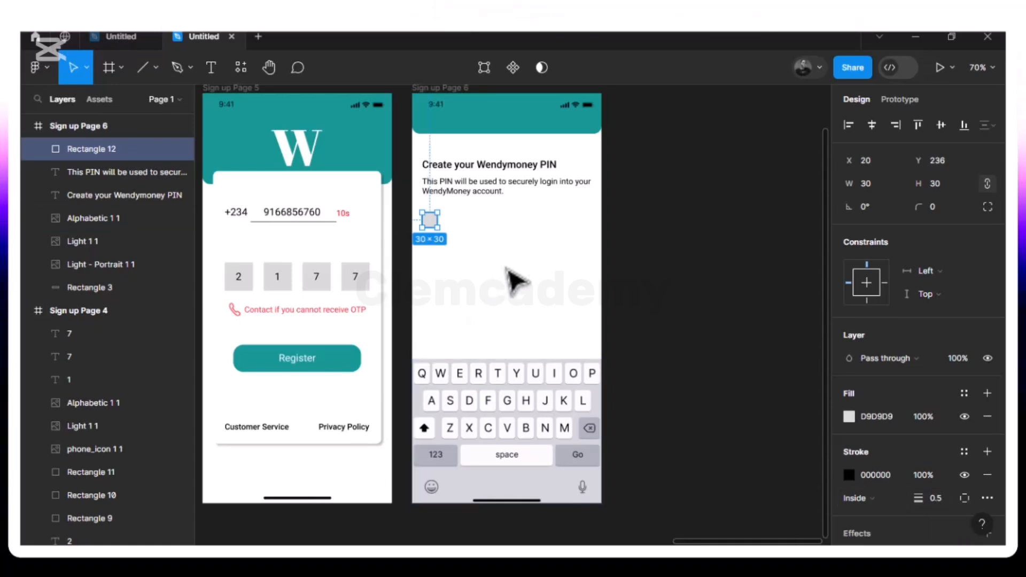
click(514, 281)
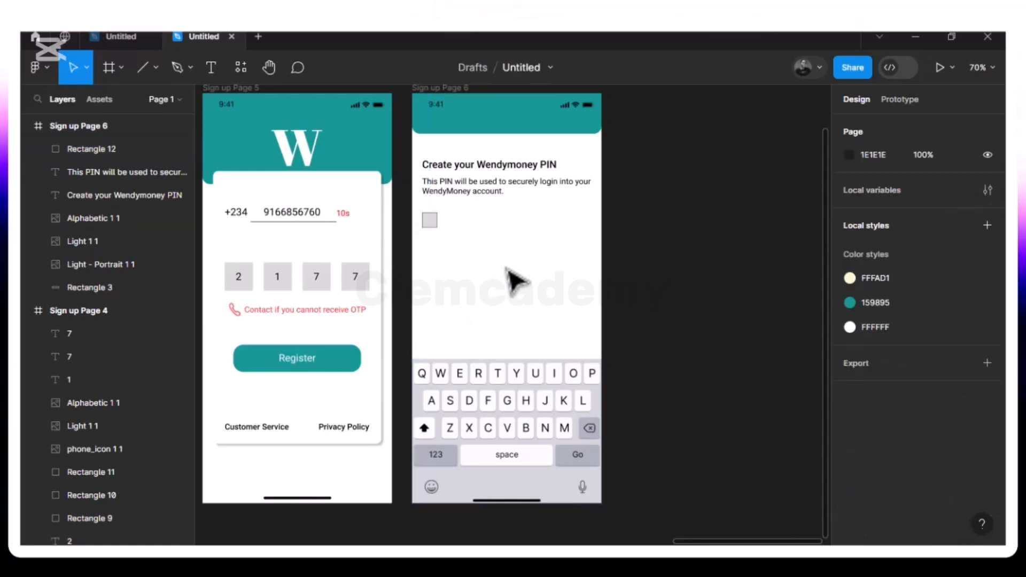
- Undo an accidental move of the PIN box, then duplicate it
click(431, 220)
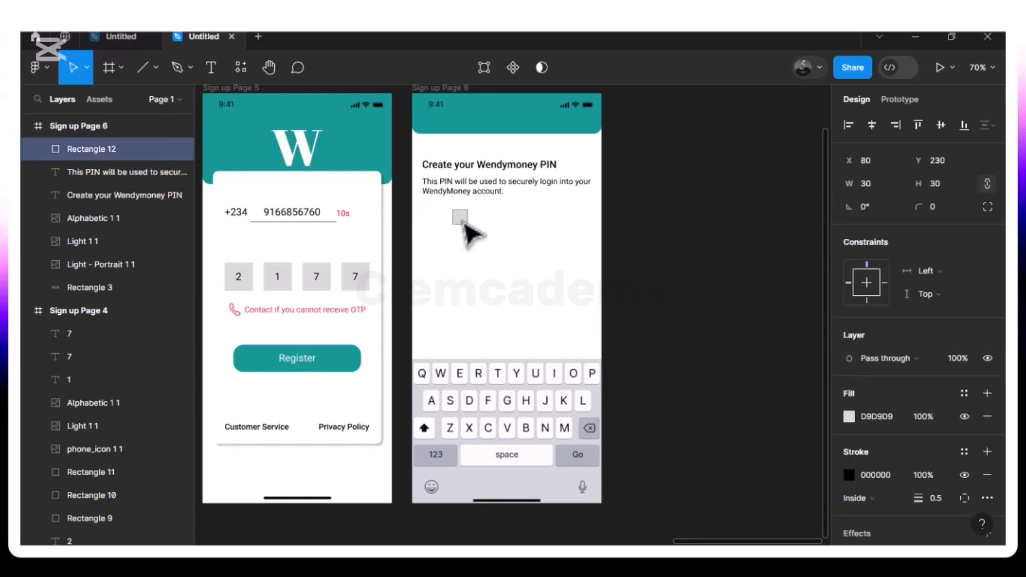
key(ctrl+z)
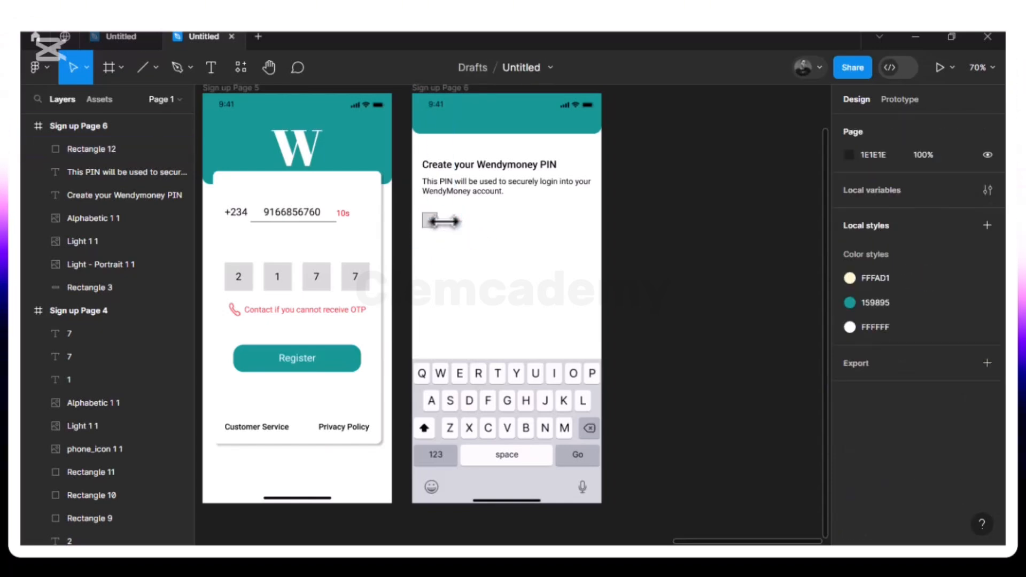
key(Escape)
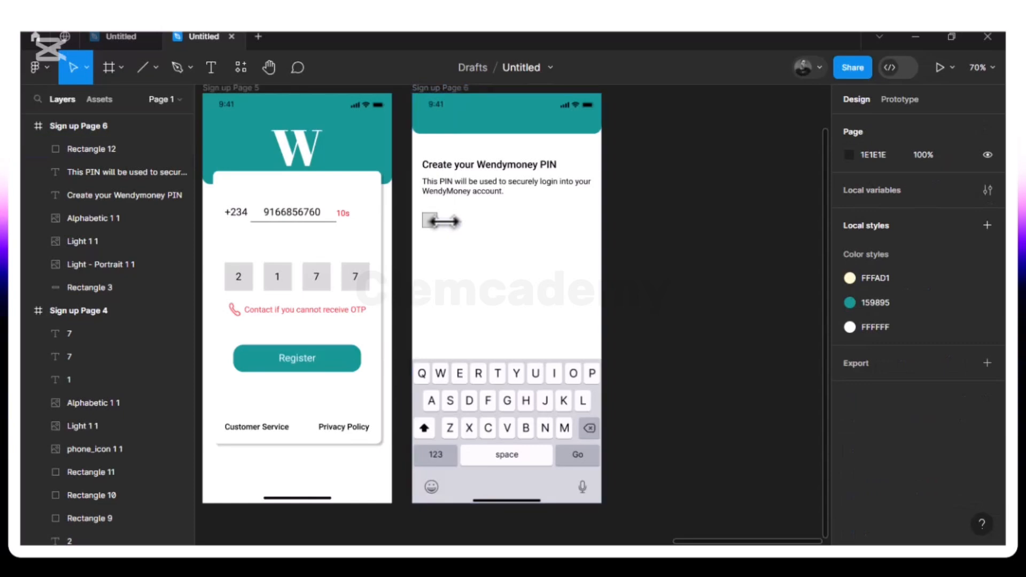
click(430, 221)
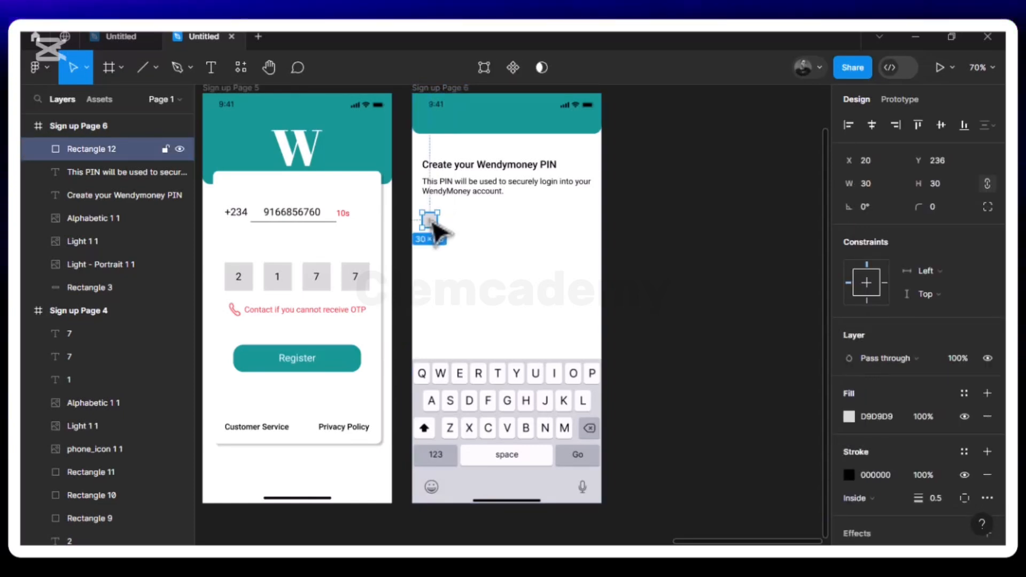
key(ctrl+d)
- Space the second PIN box evenly and repeat the duplicate for four boxes, the last at X 158
drag(440, 222, 459, 229)
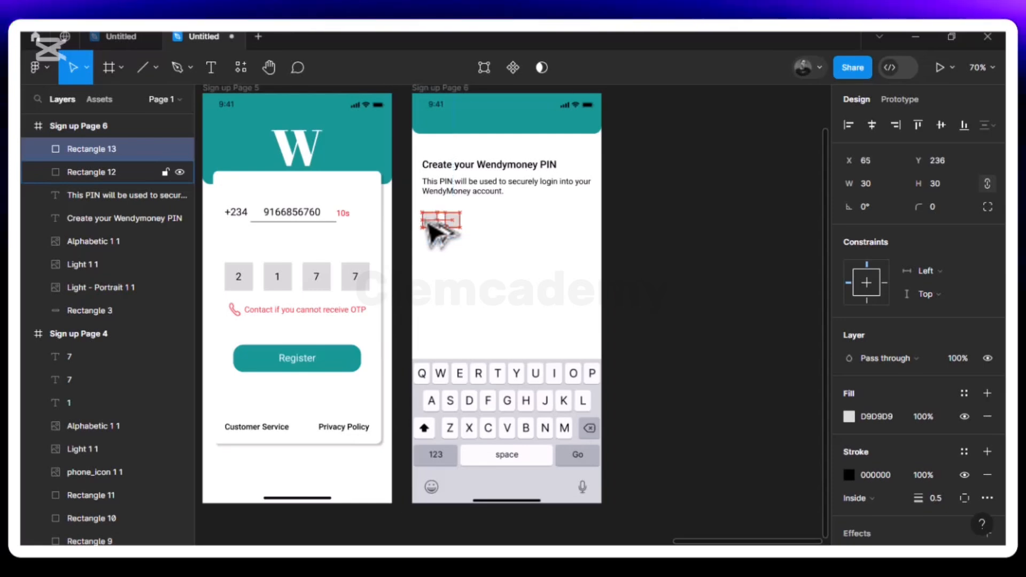
key(Left)
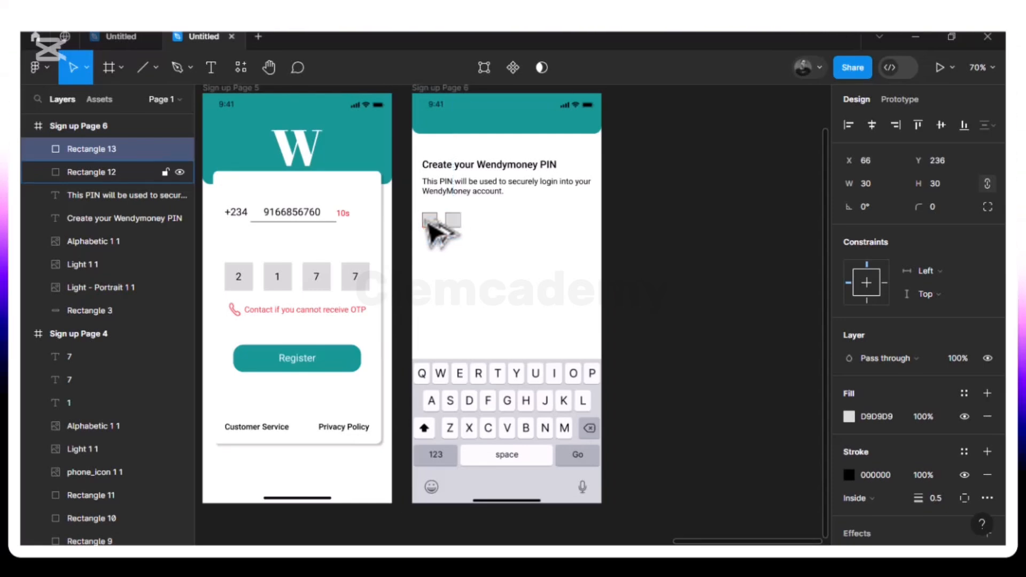
key(ctrl+d)
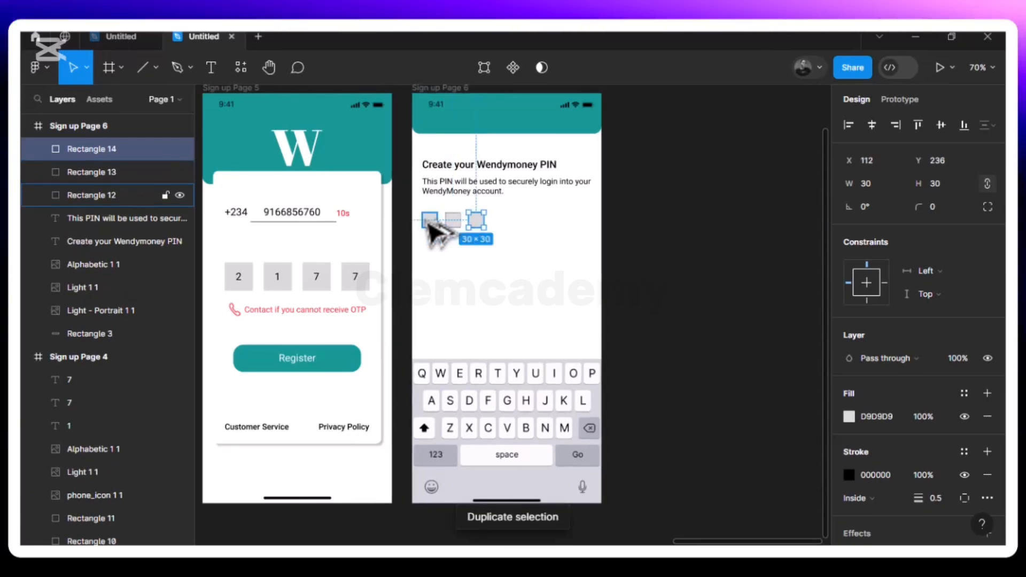
key(ctrl+d)
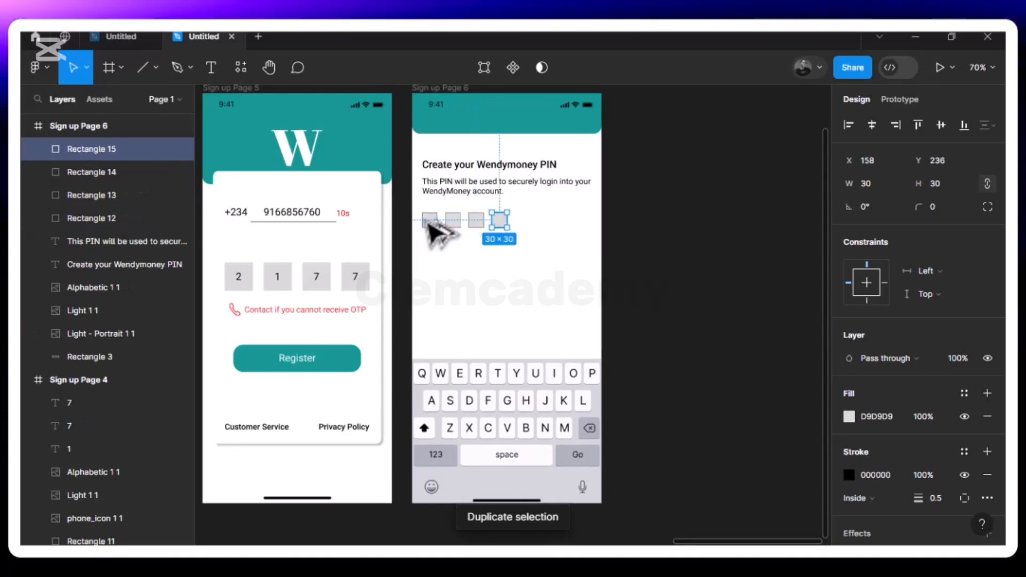
click(491, 259)
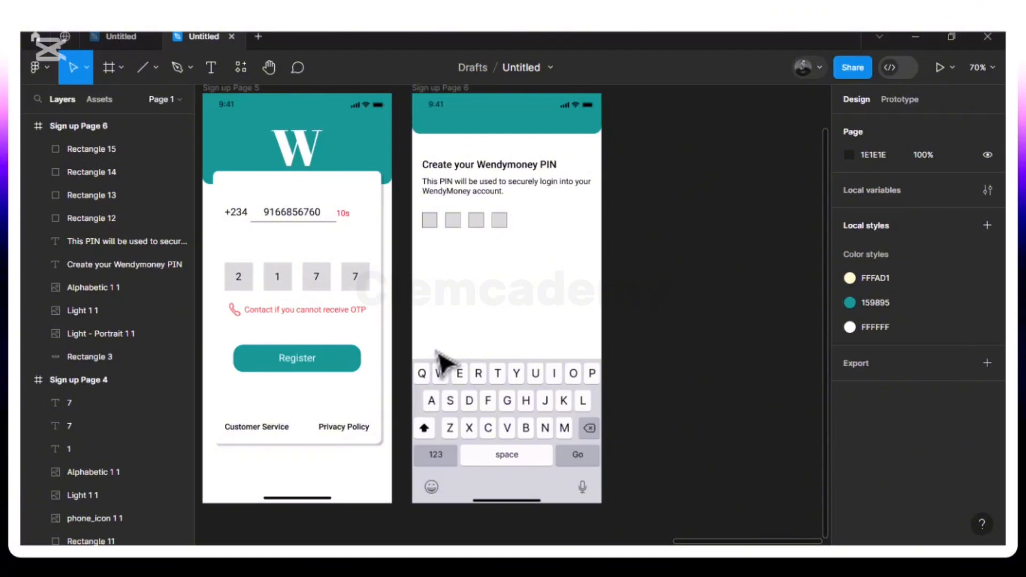
- Duplicate the PIN description text and move the copy down above the keyboard
click(481, 191)
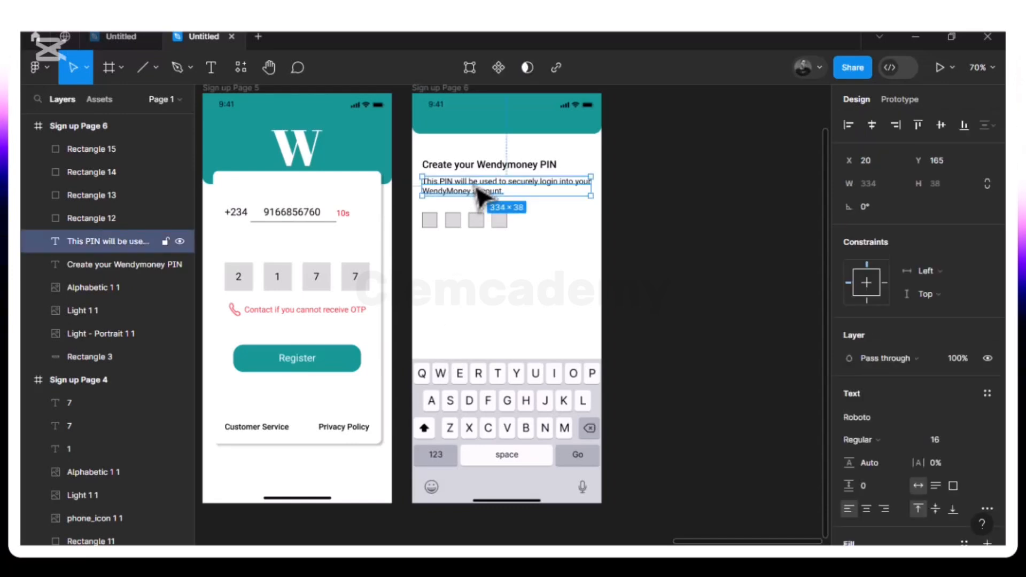
key(ctrl+d)
drag(477, 188, 476, 341)
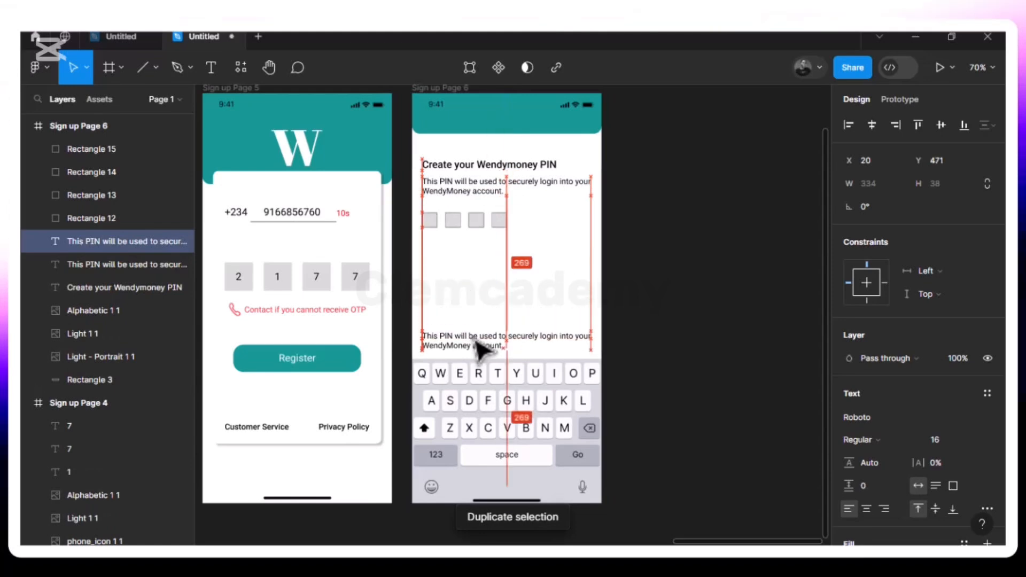
- Retype the copy as 'NEVER share your PIN with anyone to keep your Account safe'
double_click(481, 342)
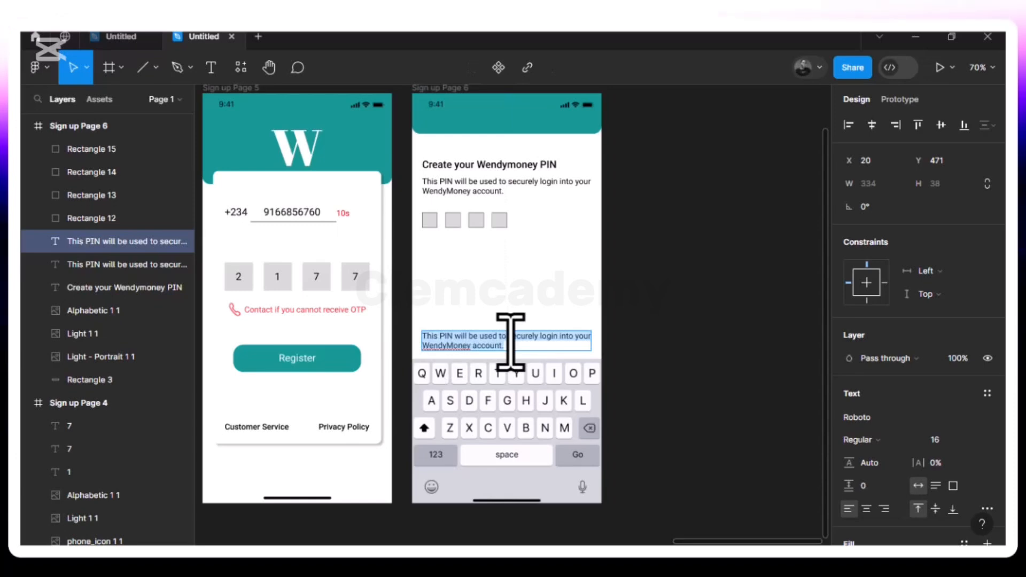
text(Never)
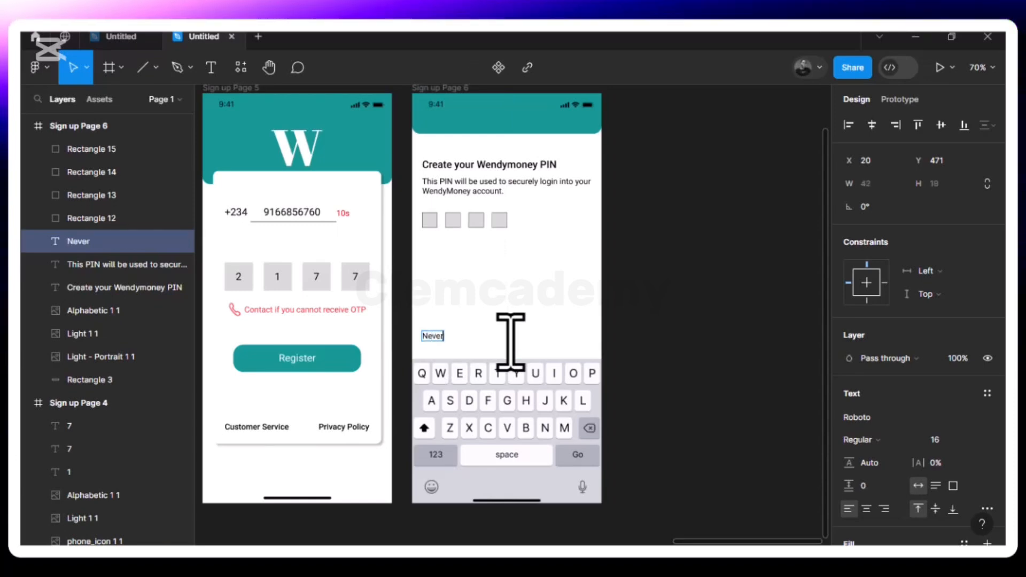
key(BackSpace)
key(BackSpace)
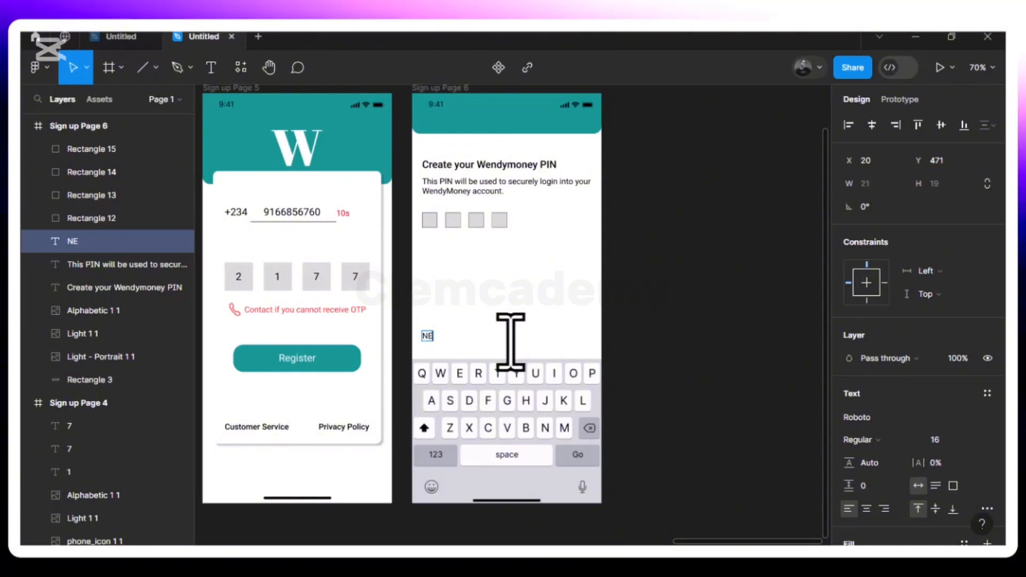
text(Ever)
key(BackSpace)
key(BackSpace)
key(BackSpace)
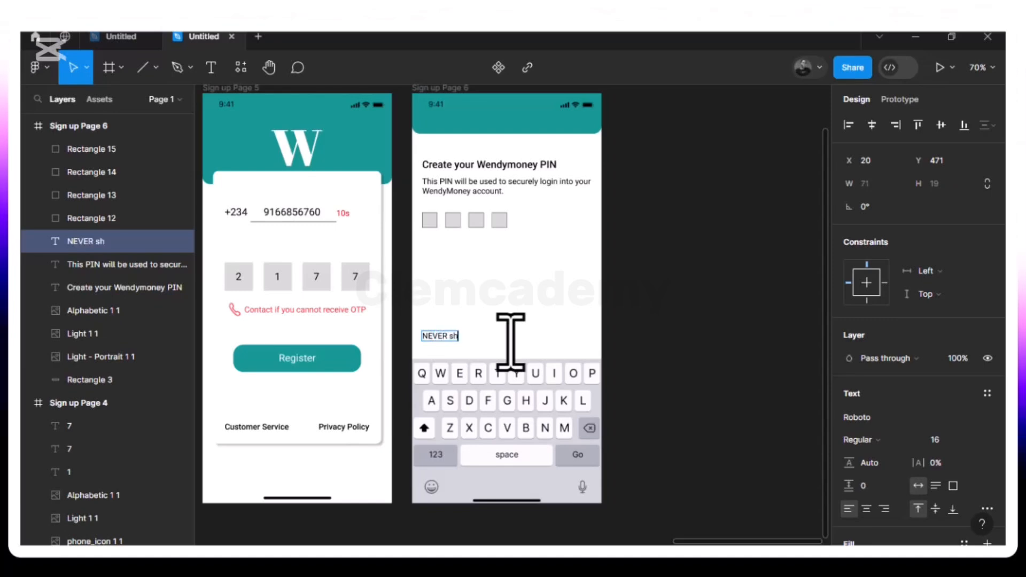
text(VER share your PIN with anyone)
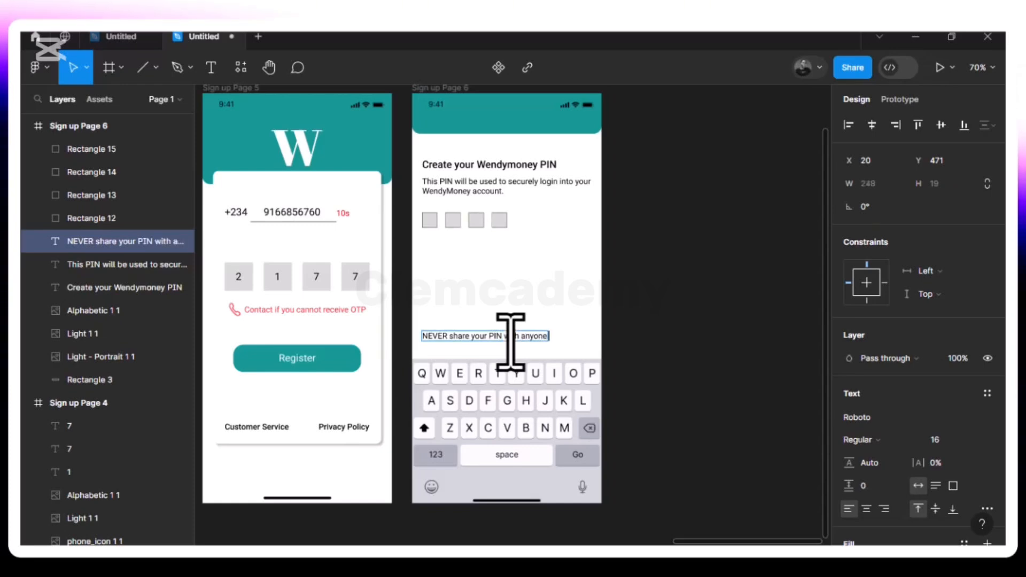
text(to k)
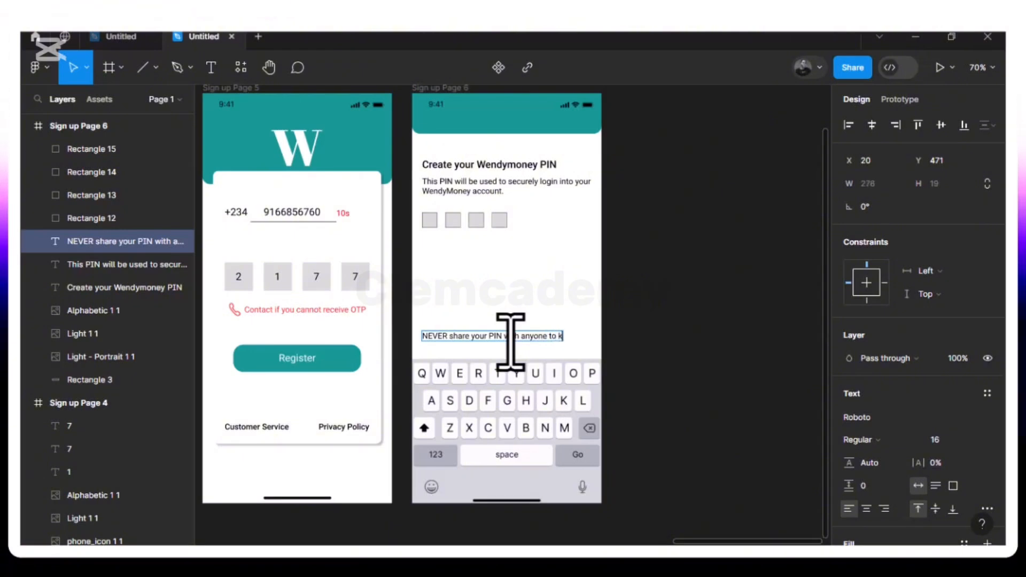
text(eep)
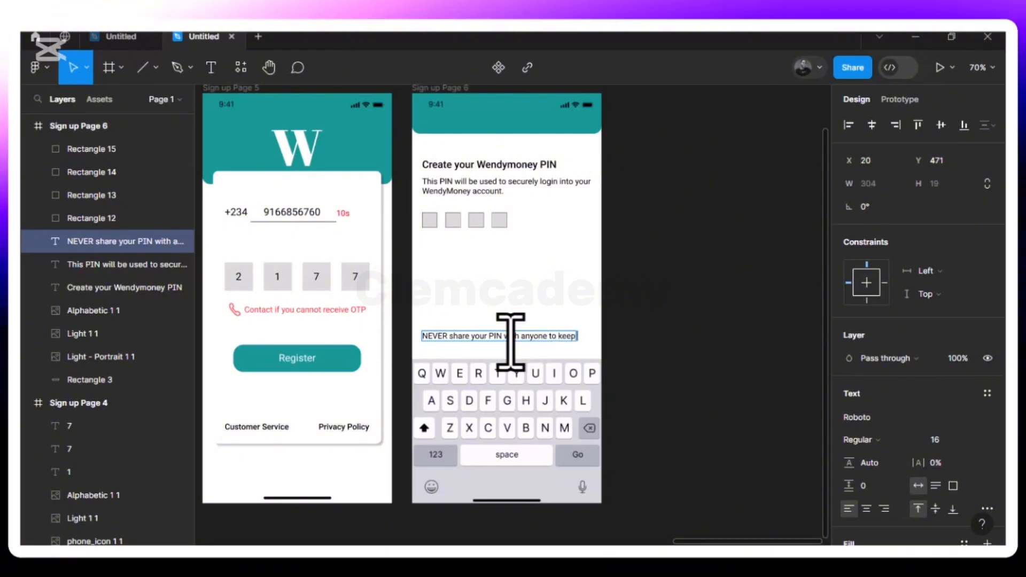
text( your)
key(BackSpace)
key(BackSpace)
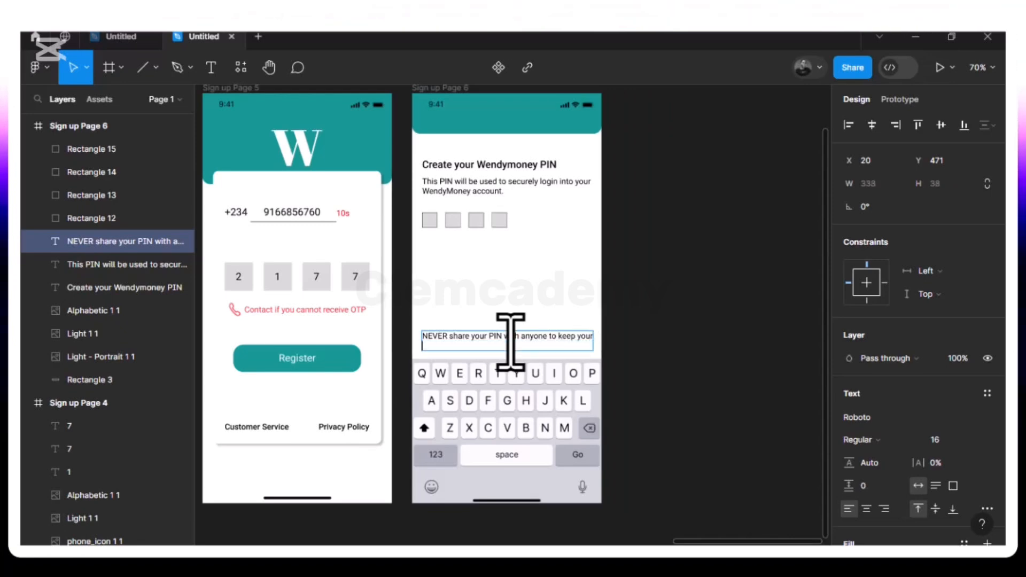
text(A)
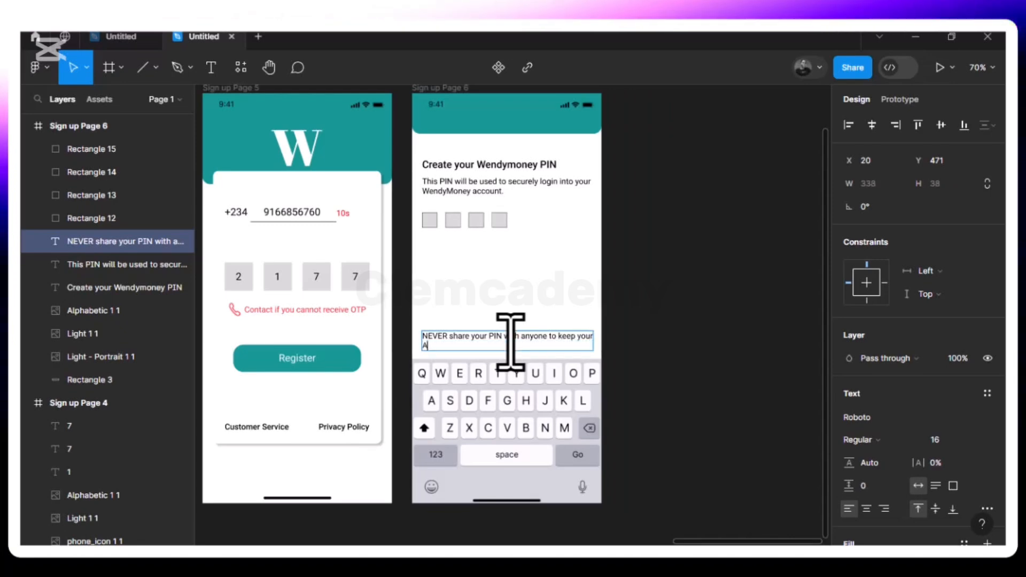
text(count)
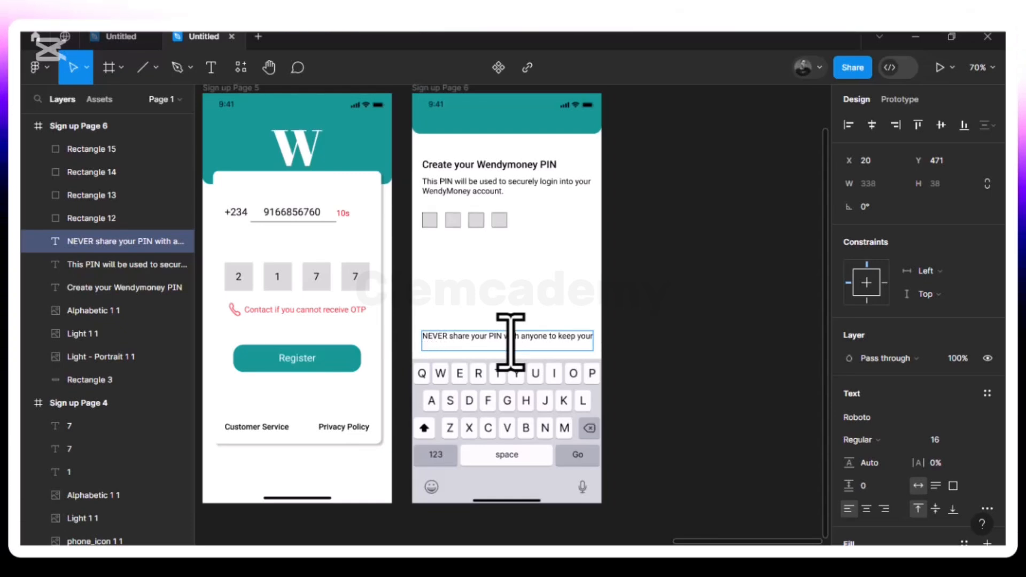
text(ccount)
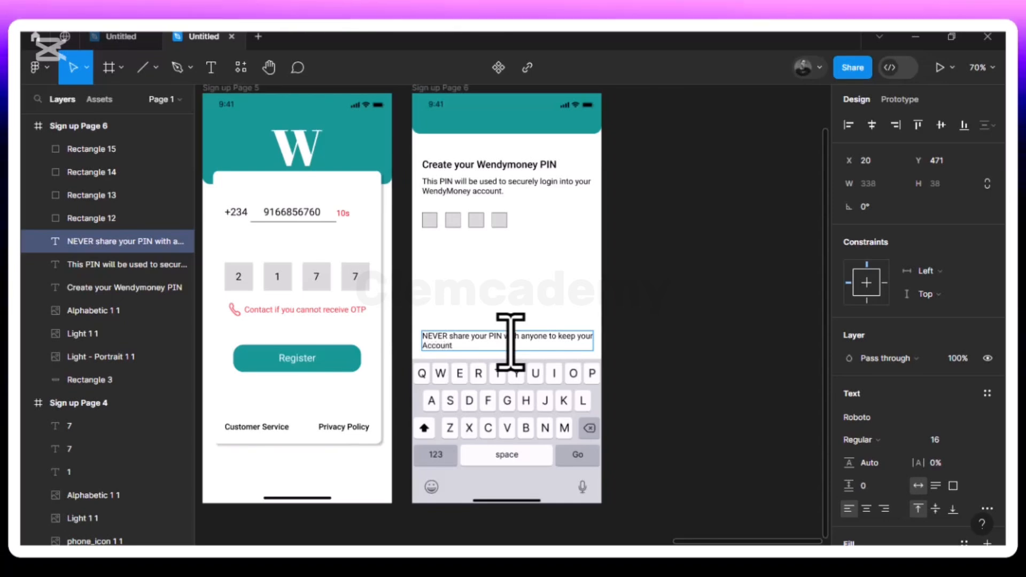
text( safe)
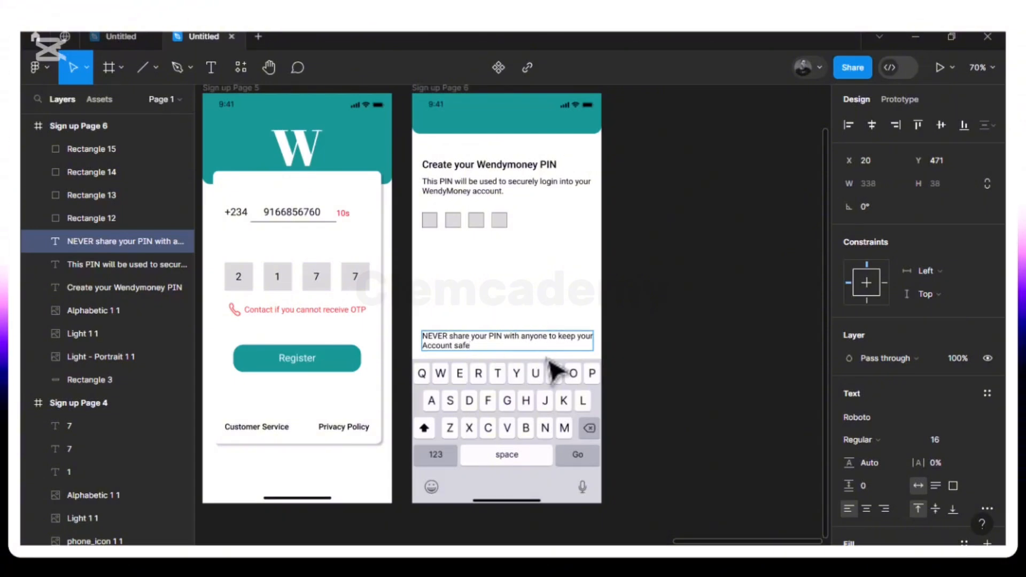
key(Escape)
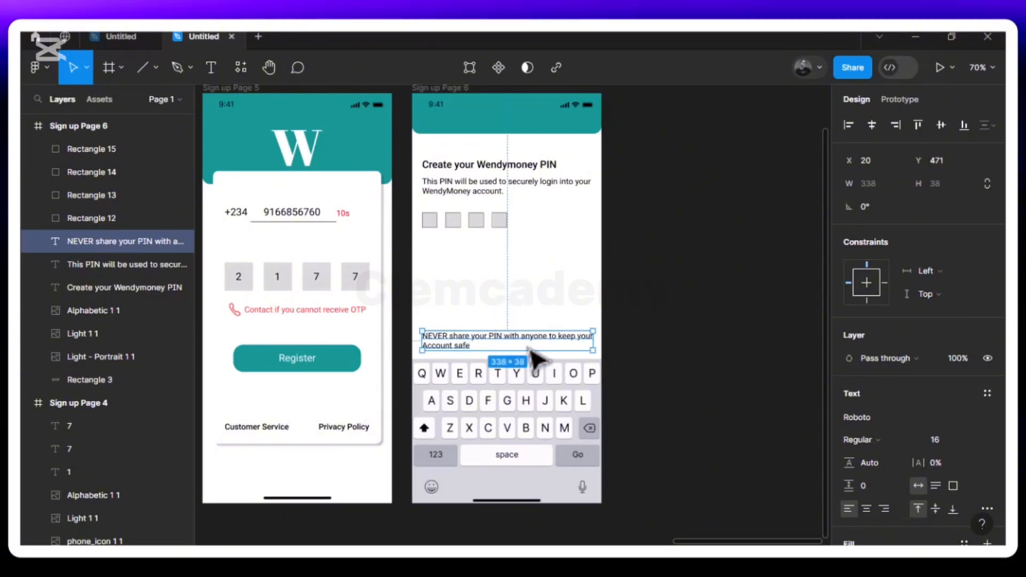
- Set the warning text to font size 14 and nudge it slightly right
click(974, 440)
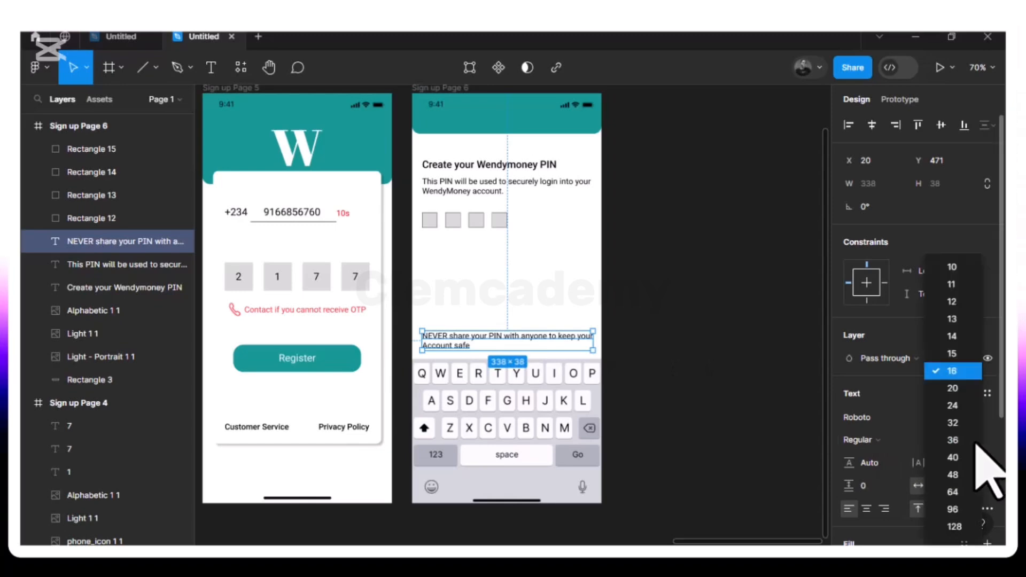
click(958, 342)
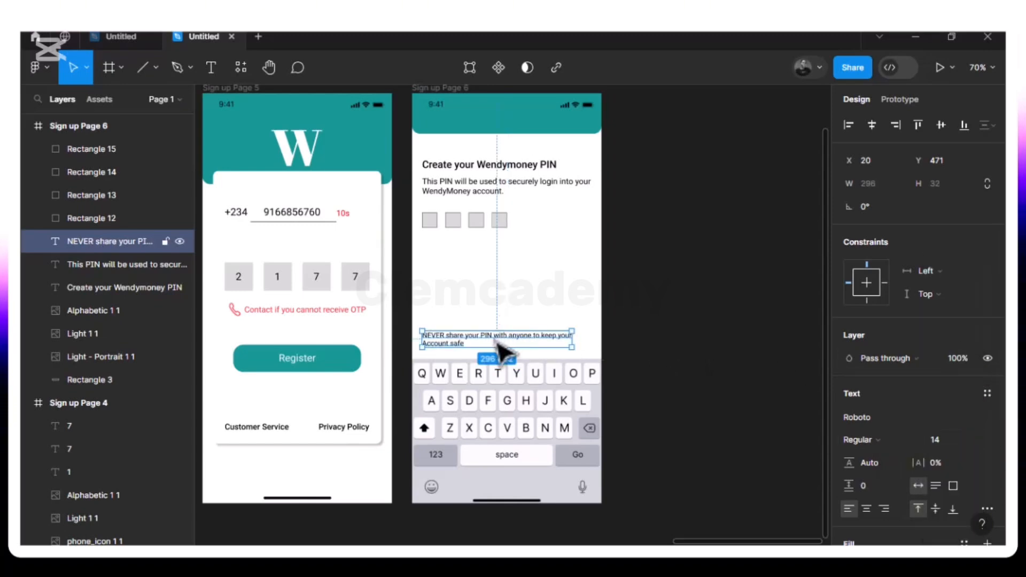
key(Right)
key(Right)
key(Right)
key(Right)
key(Right)
key(Right)
key(Right)
key(Right)
key(Right)
key(Right)
key(Right)
key(Right)
key(Right)
key(Right)
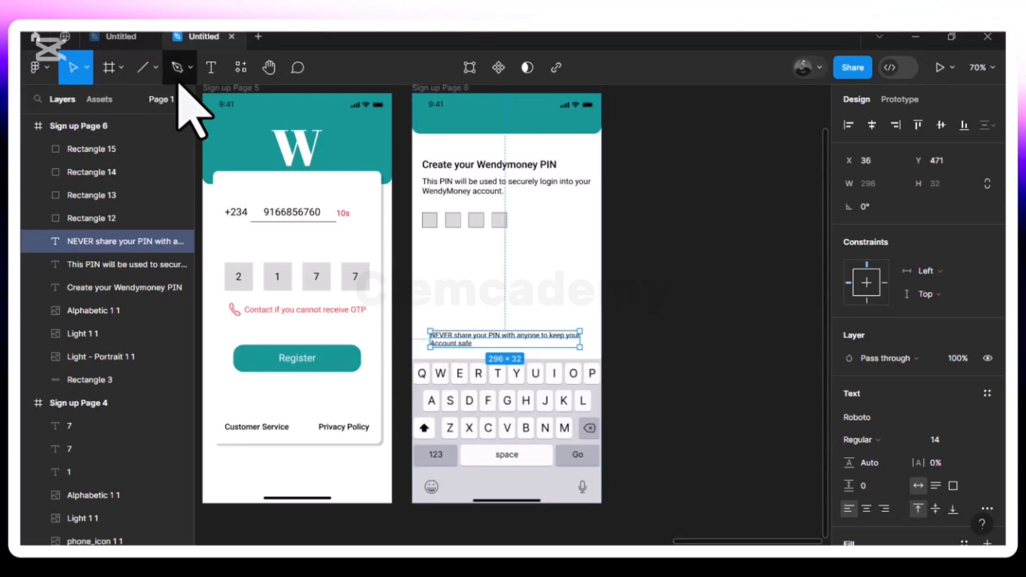
- Place the Lock Icon image from Design Assets > Icon Assets, then undo that placement
click(155, 68)
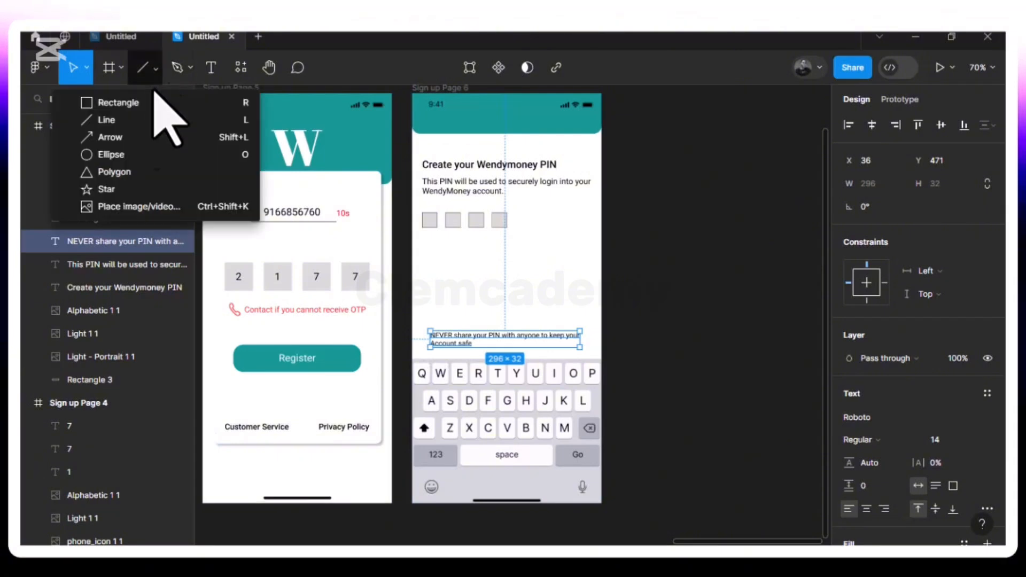
click(167, 206)
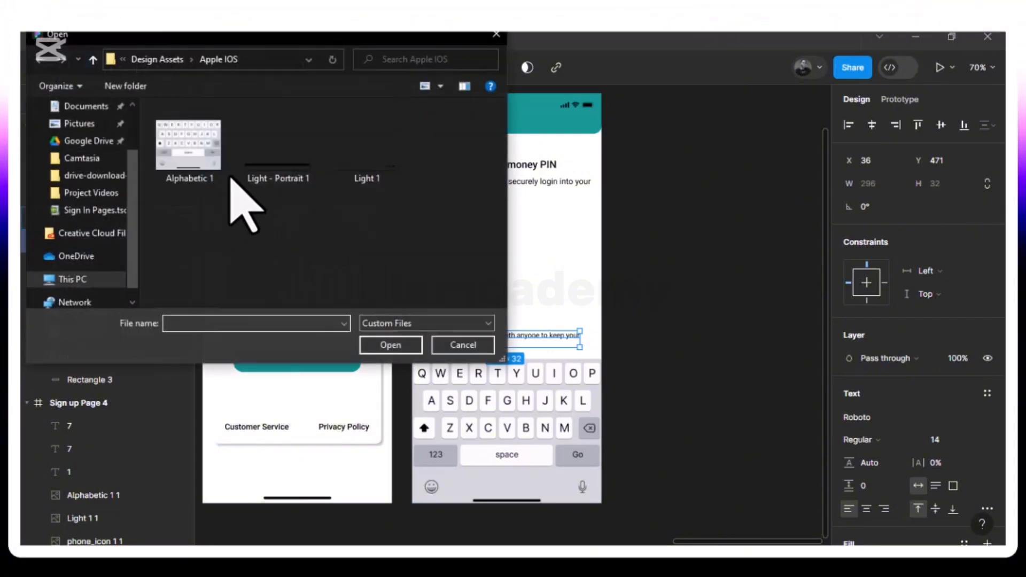
click(158, 61)
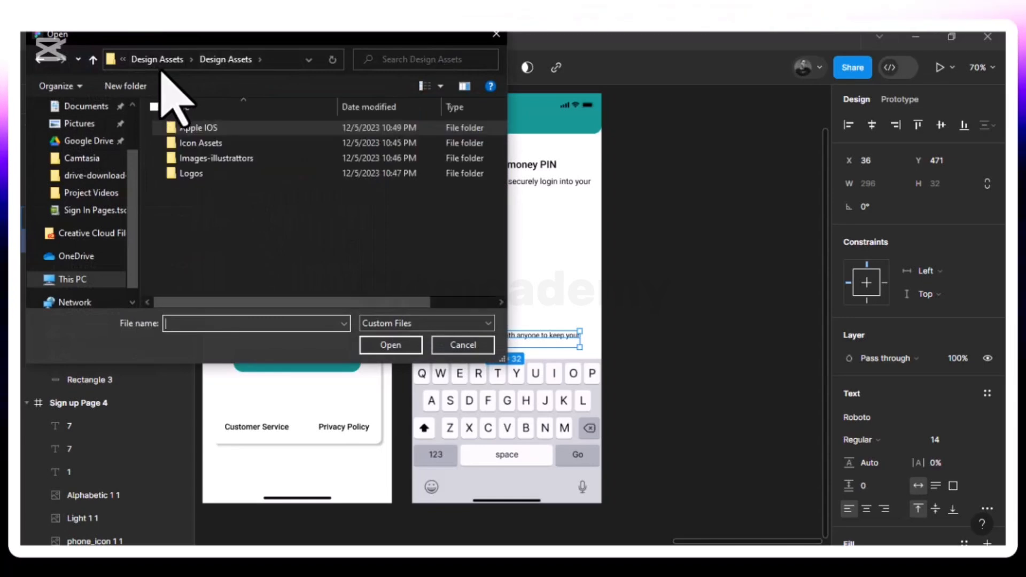
double_click(262, 143)
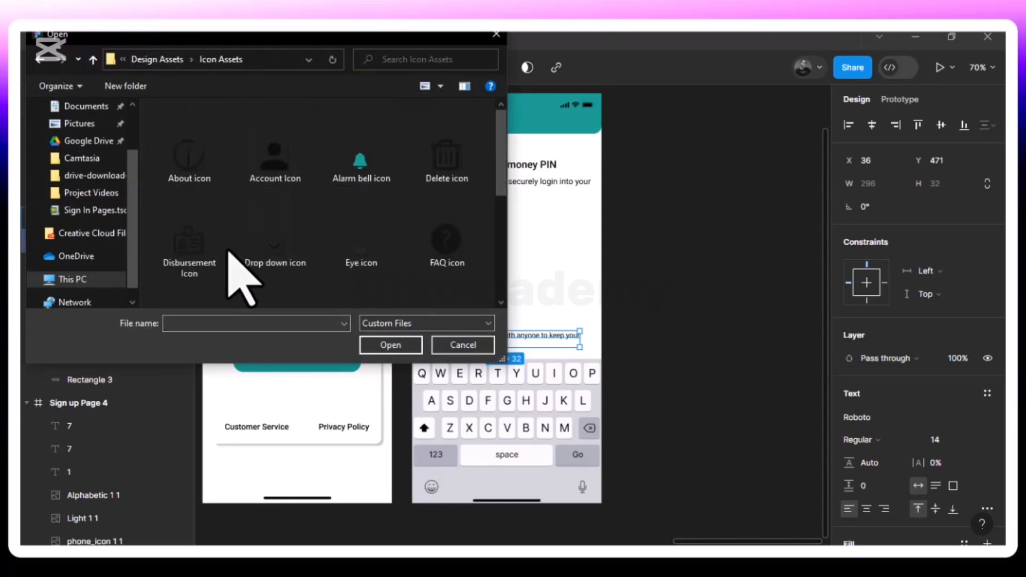
scroll(279, 235, down, 2)
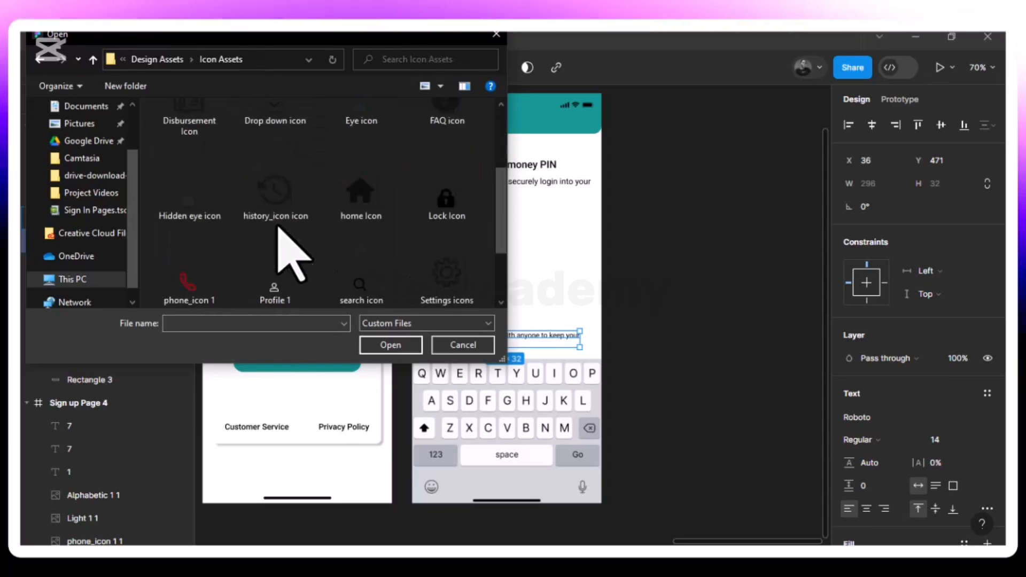
click(431, 193)
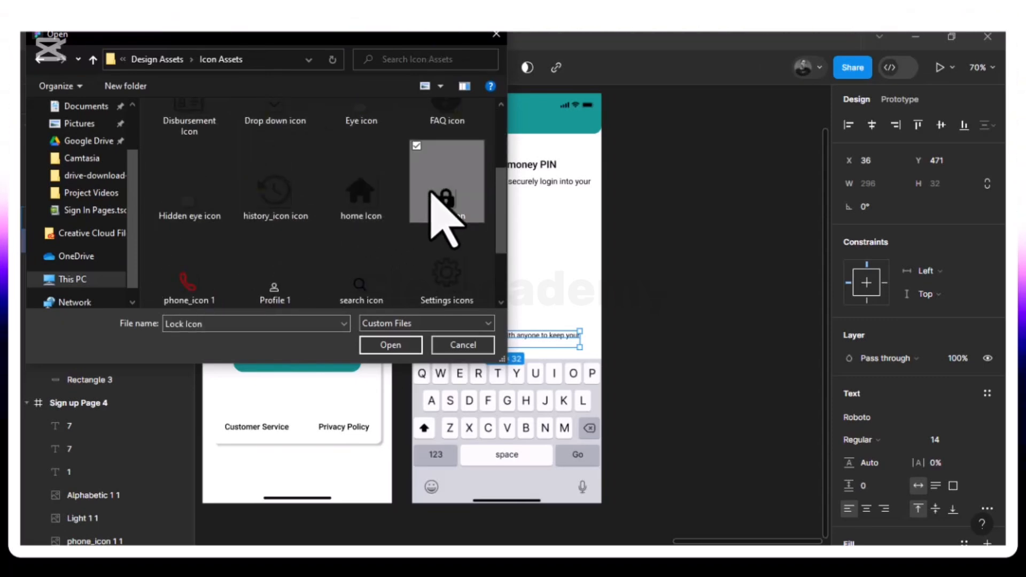
click(386, 348)
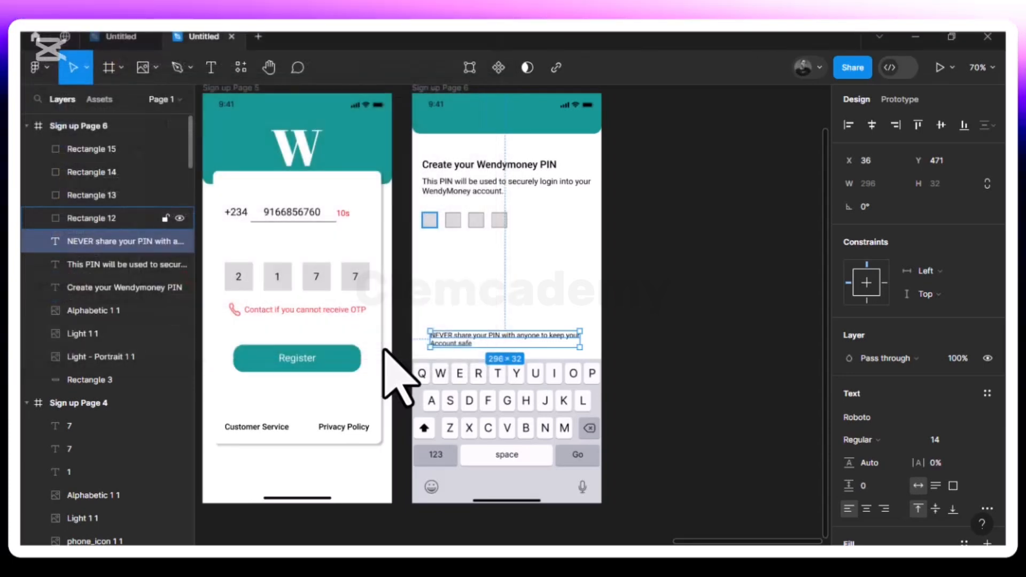
click(547, 264)
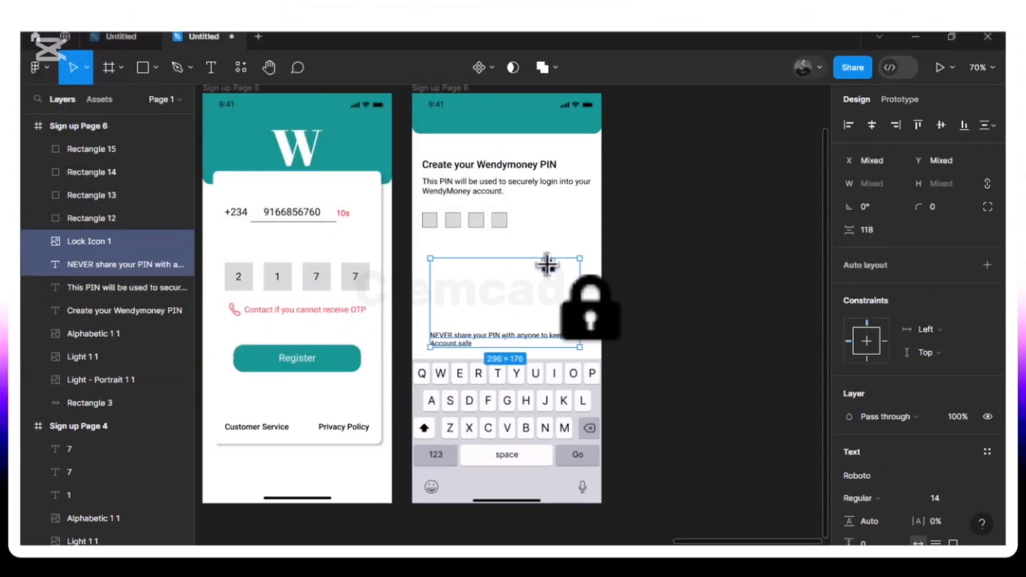
key(ctrl+z)
key(Escape)
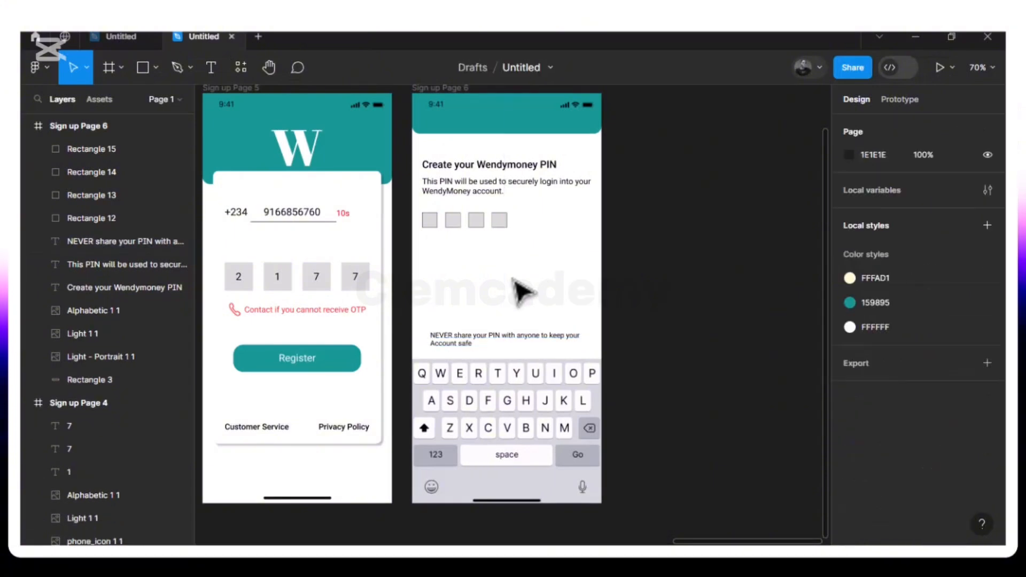
- Place the Lock Icon again and drag it just left of the warning text
click(155, 68)
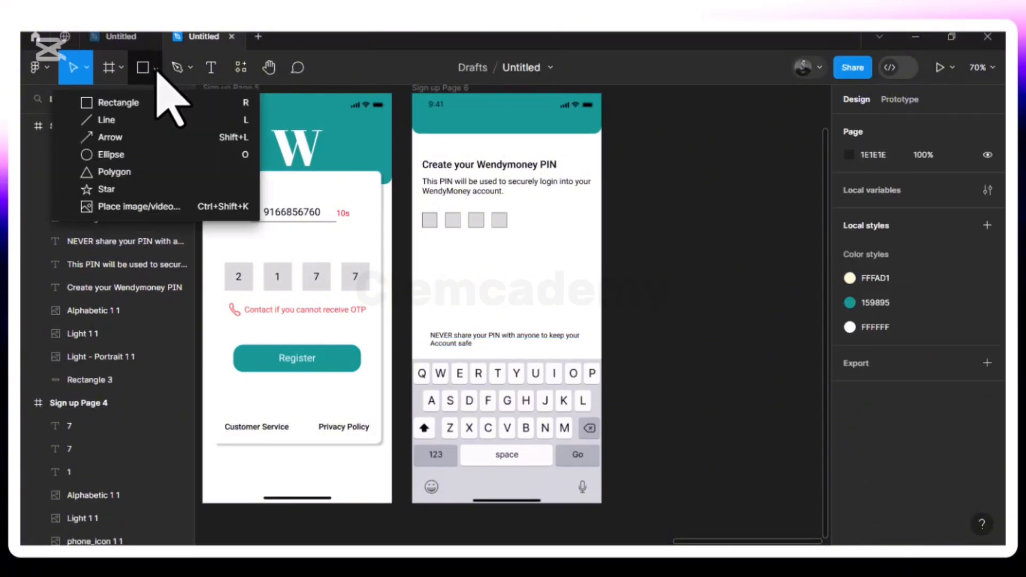
click(157, 209)
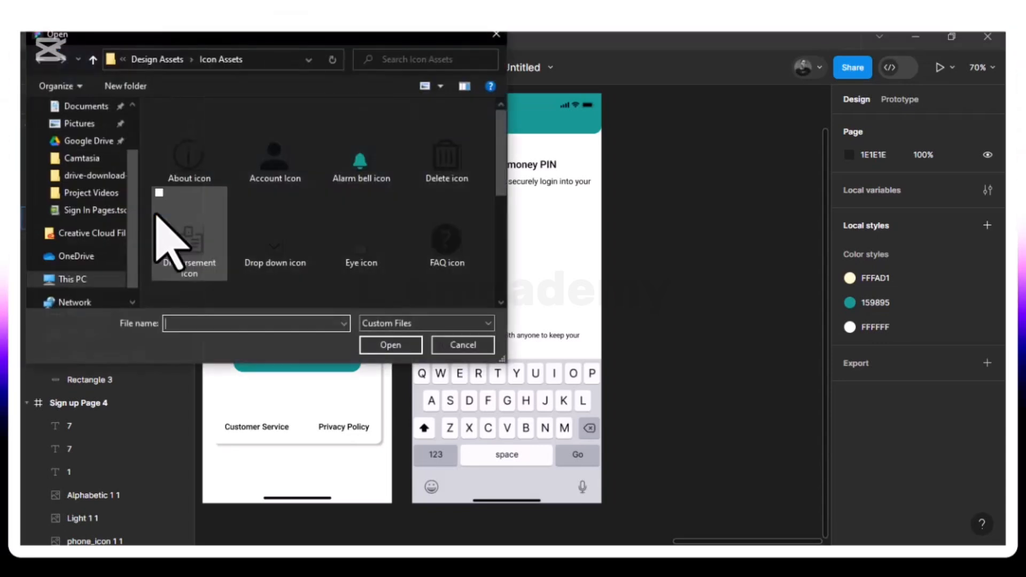
scroll(332, 287, down, 2)
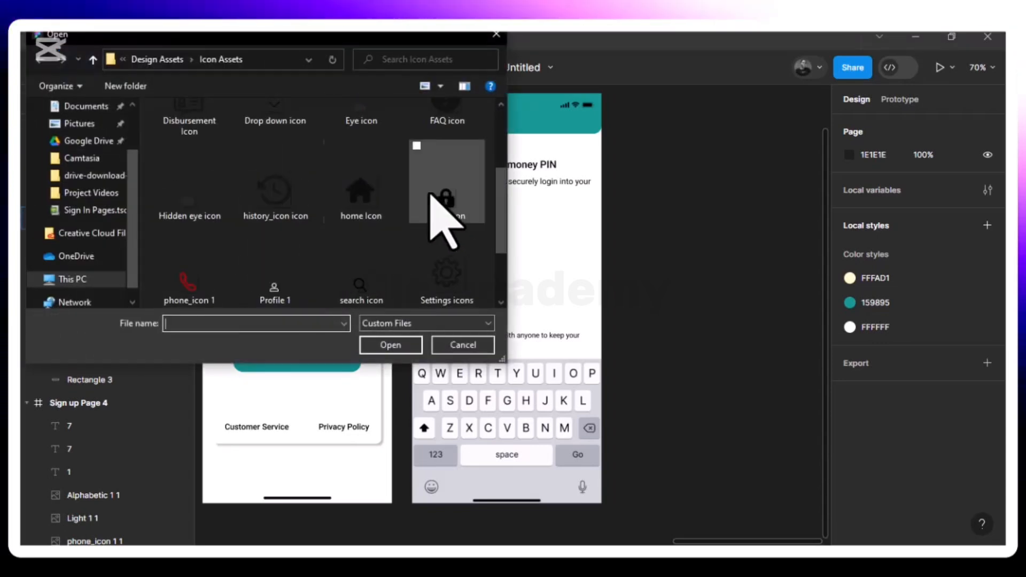
click(446, 203)
click(398, 345)
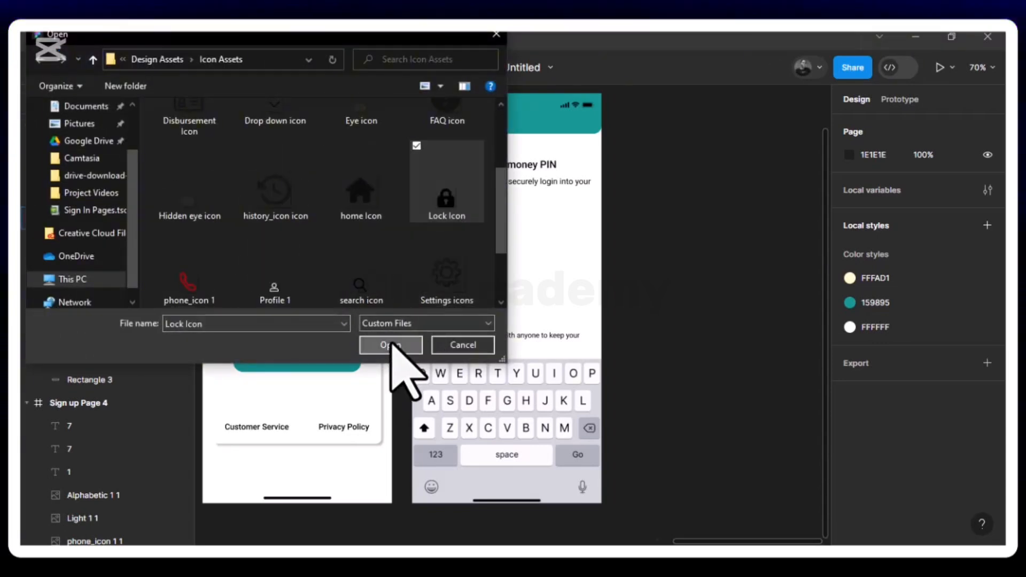
click(564, 284)
drag(563, 284, 422, 342)
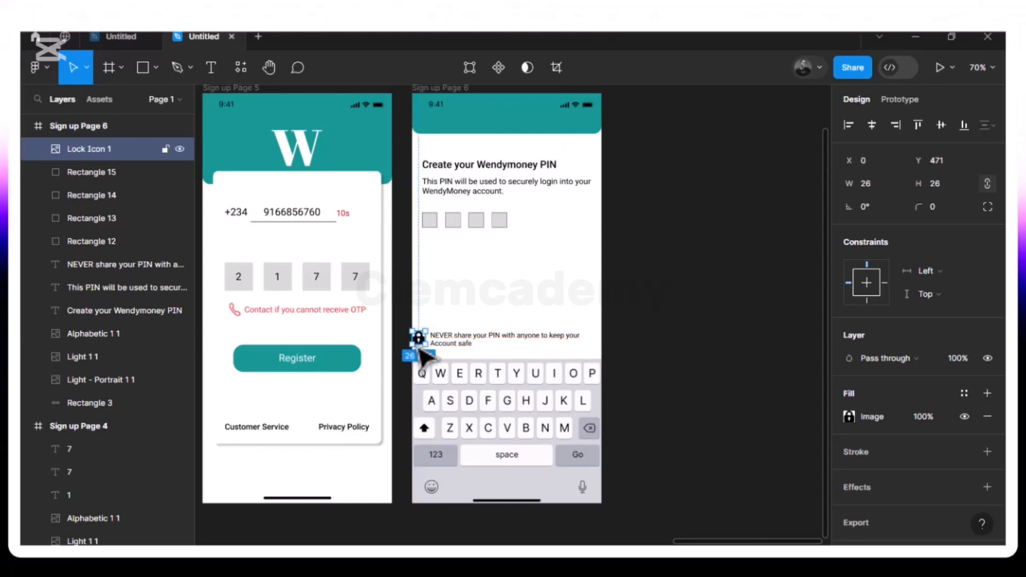
- Select the lock icon with the warning text and nudge both right and down into alignment
shift+click(456, 346)
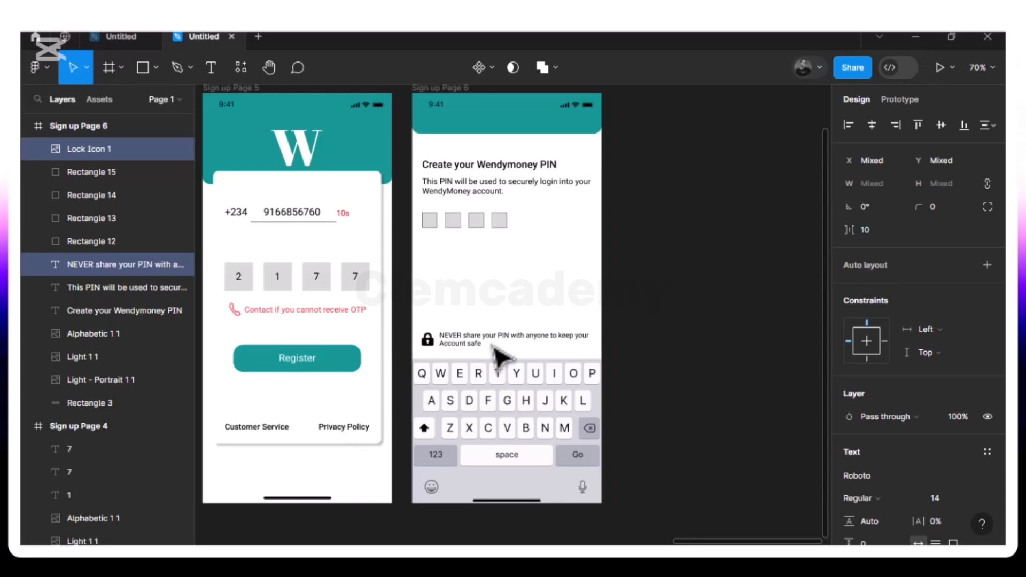
click(432, 197)
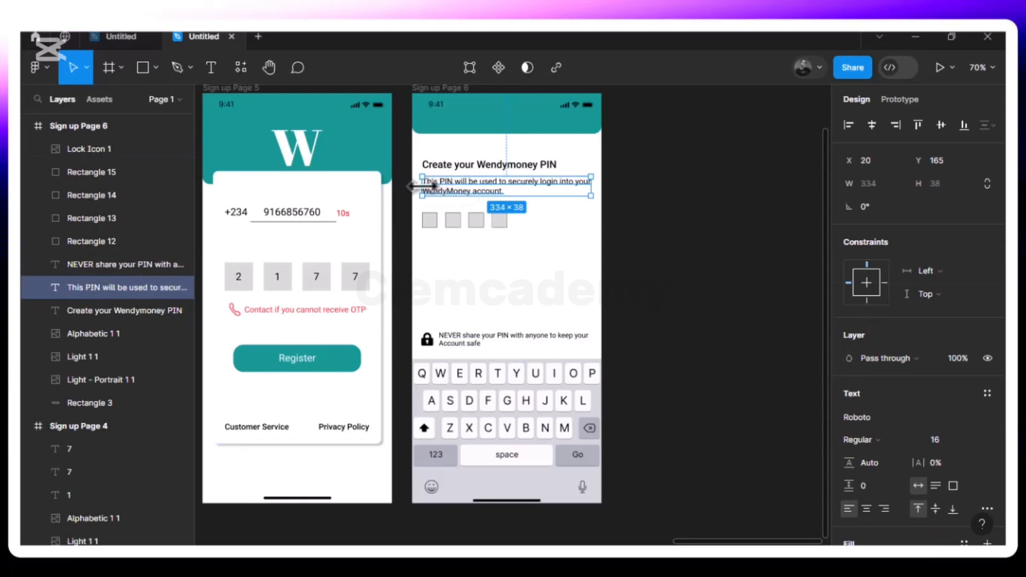
click(431, 341)
shift+click(468, 346)
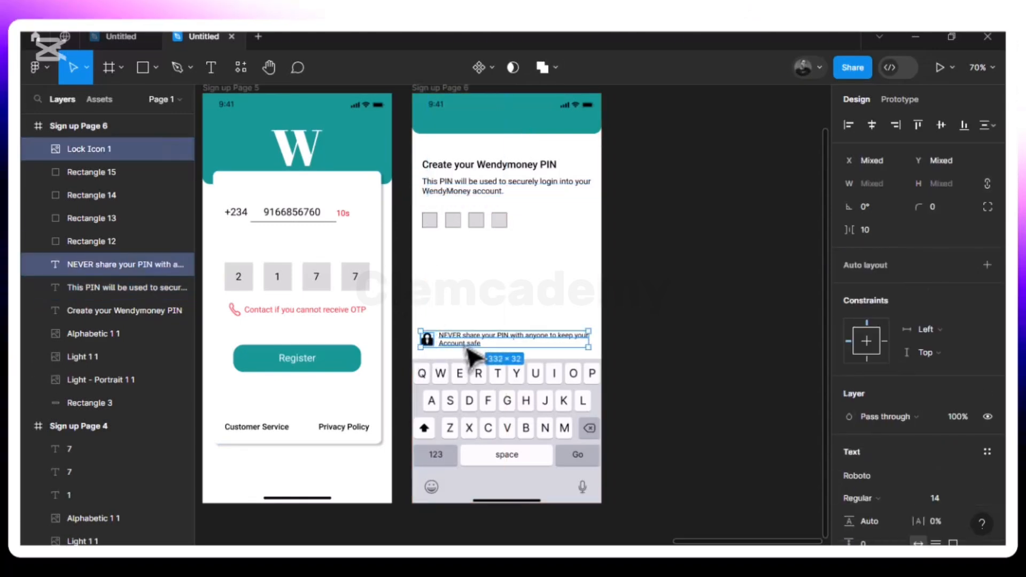
key(Right)
key(Right)
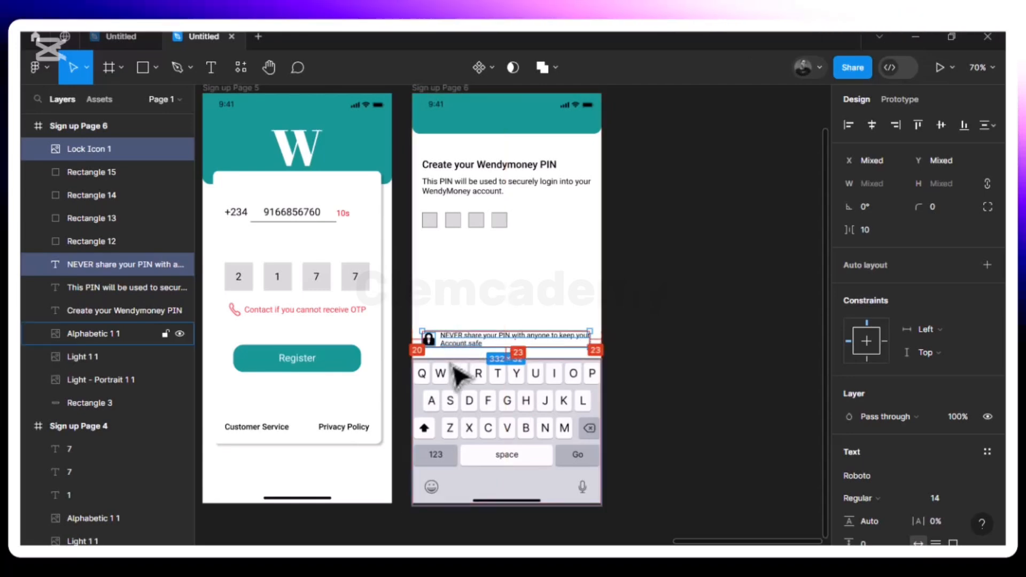
key(Down)
key(Down)
key(Down)
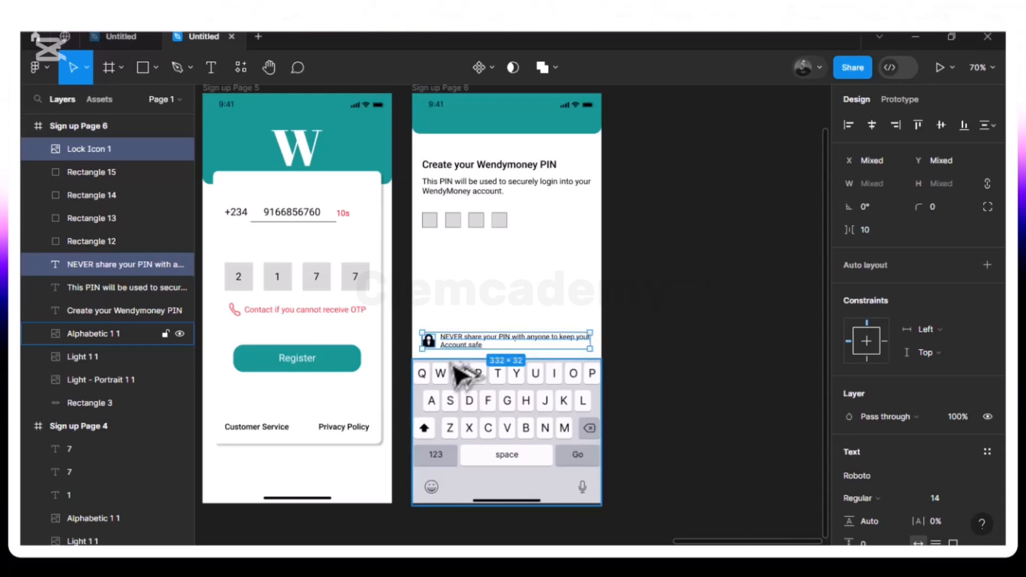
click(558, 304)
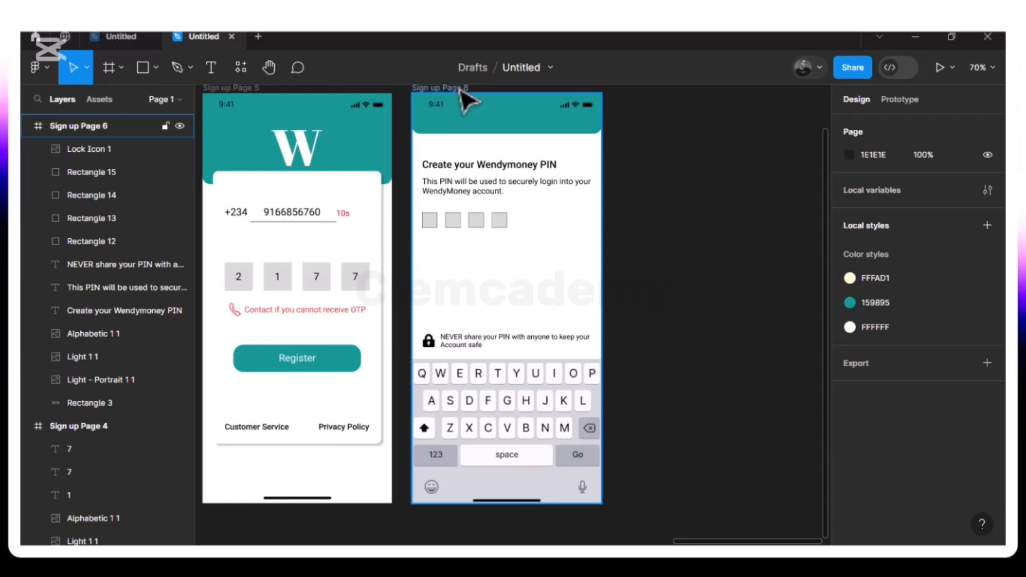
- Rename the Sign up Page 6 frame to 'Pin Page' and duplicate it
click(439, 88)
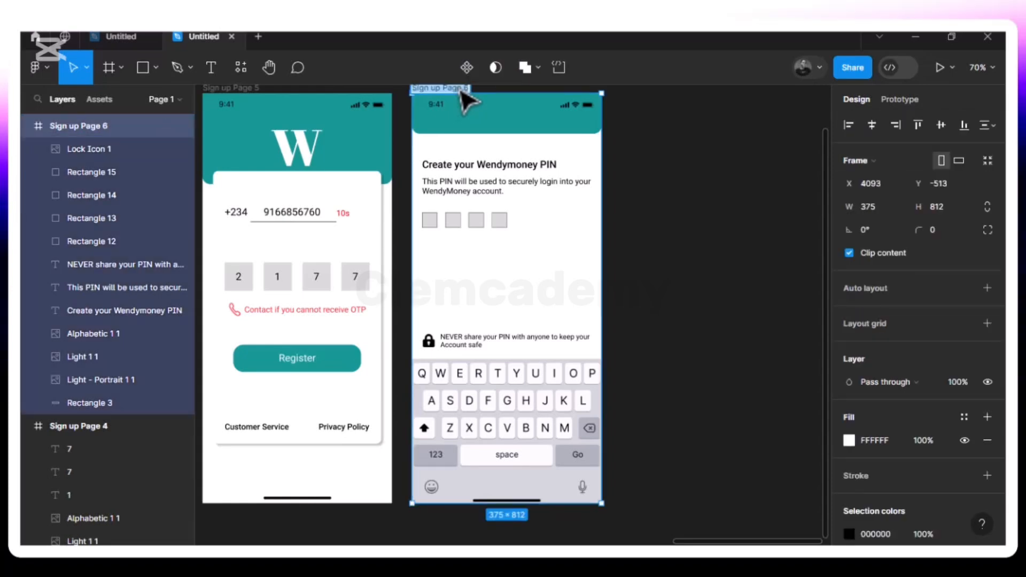
text(Pin P)
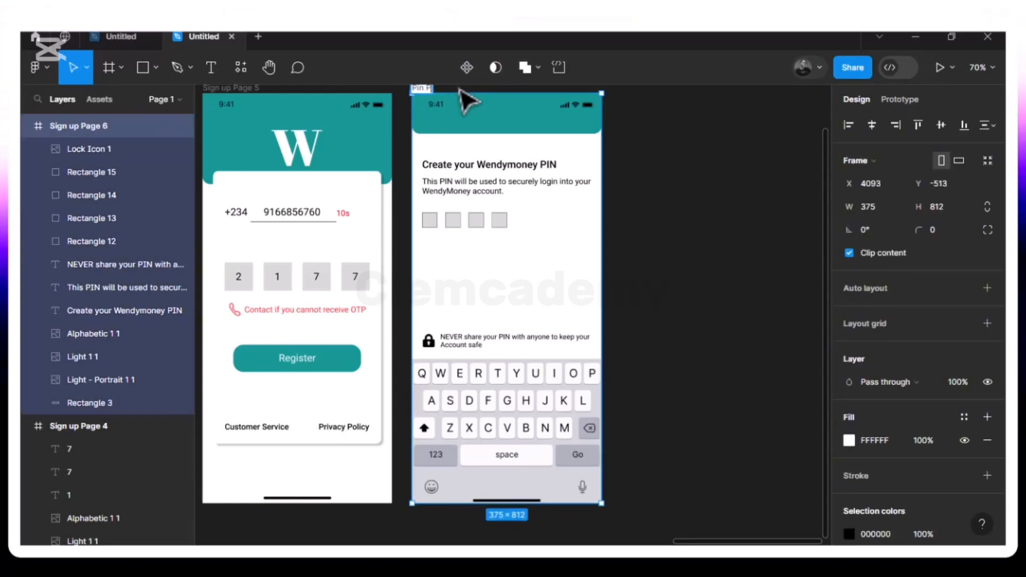
text(age)
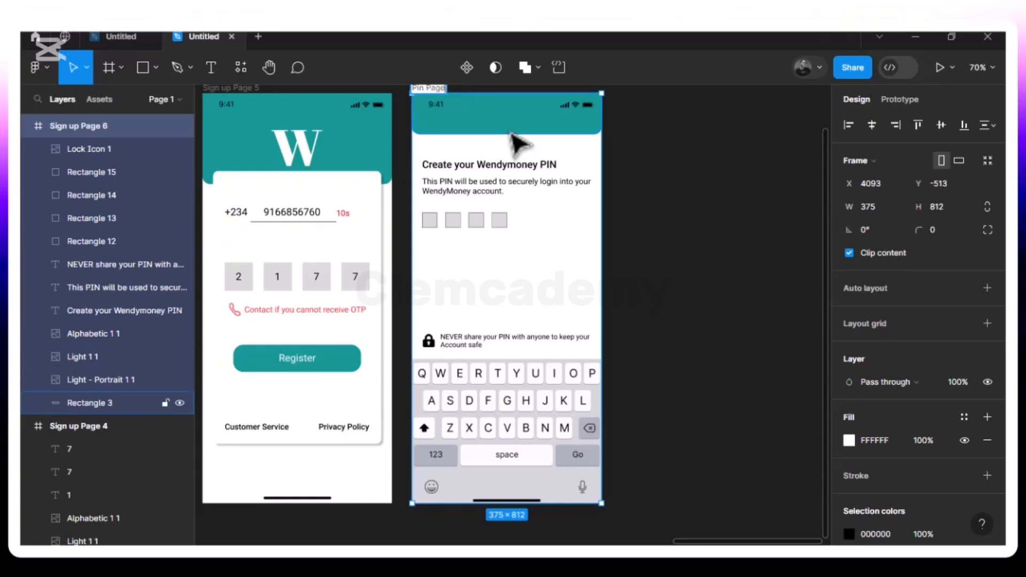
key(Return)
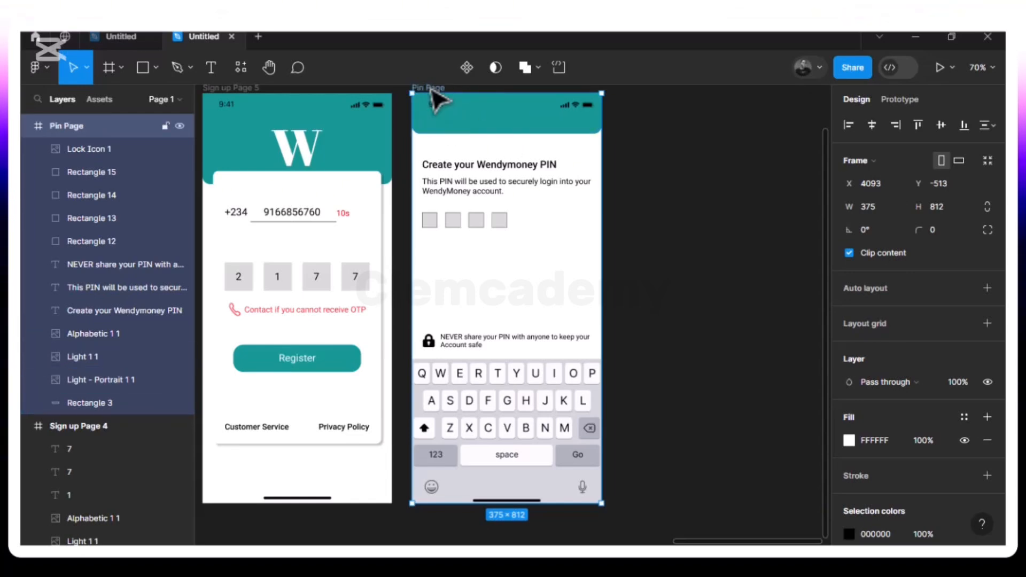
key(ctrl+d)
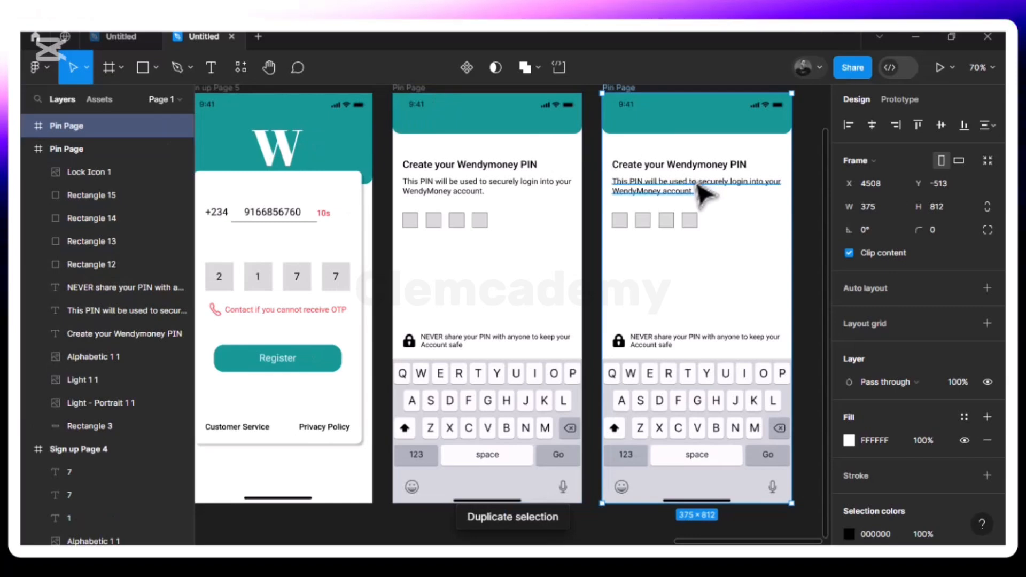
scroll(704, 194, right, 5)
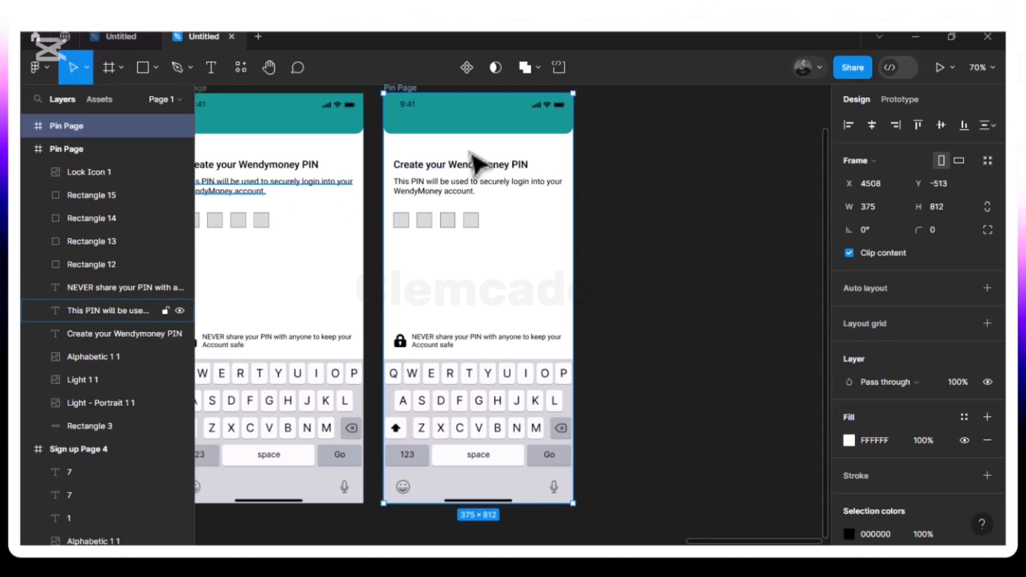
- Replace 'Create' with 'Confirm' in the duplicated frame's heading
click(420, 169)
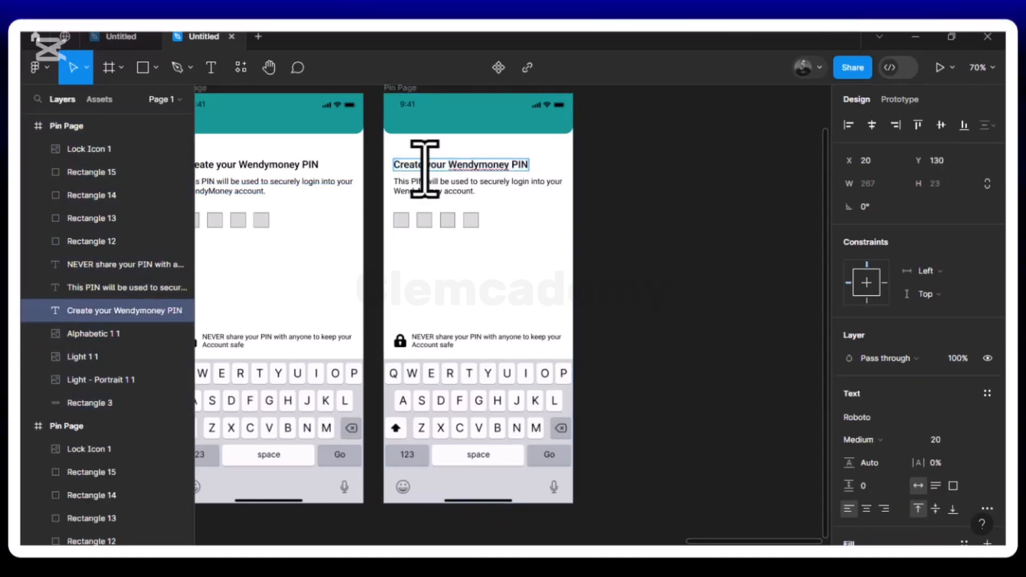
key(BackSpace)
key(BackSpace)
key(BackSpace)
key(BackSpace)
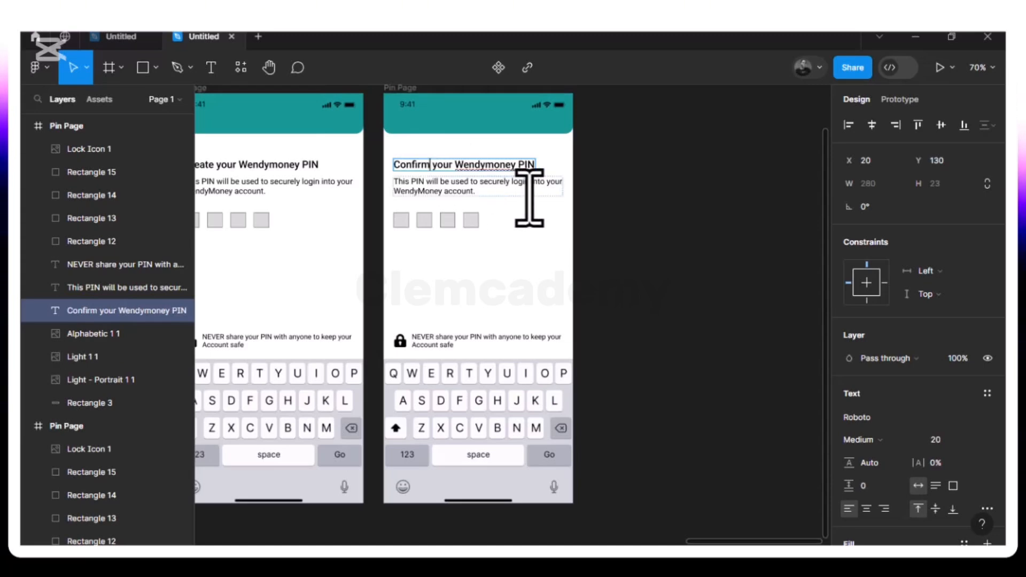
key(Escape)
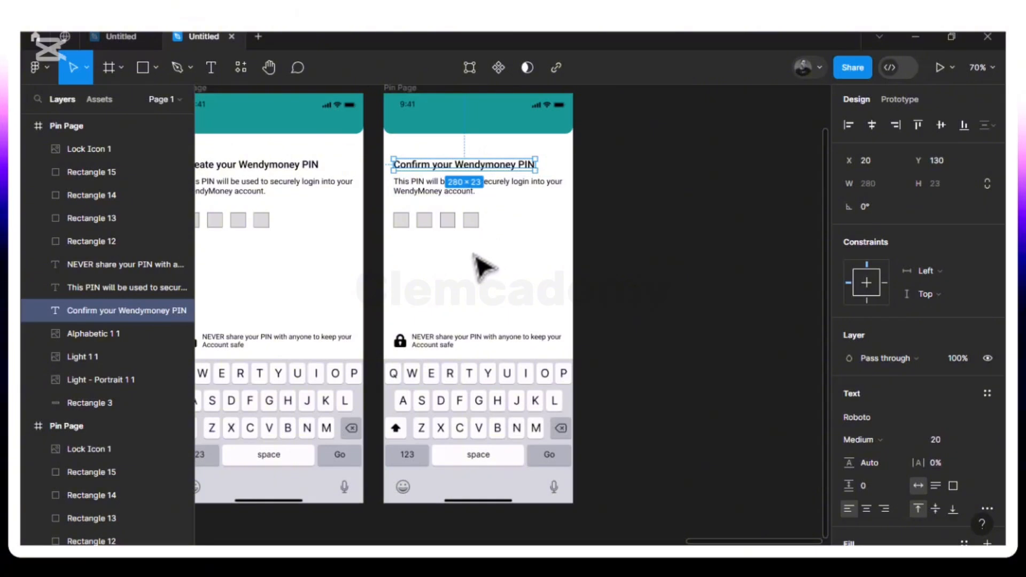
scroll(484, 266, left, 5)
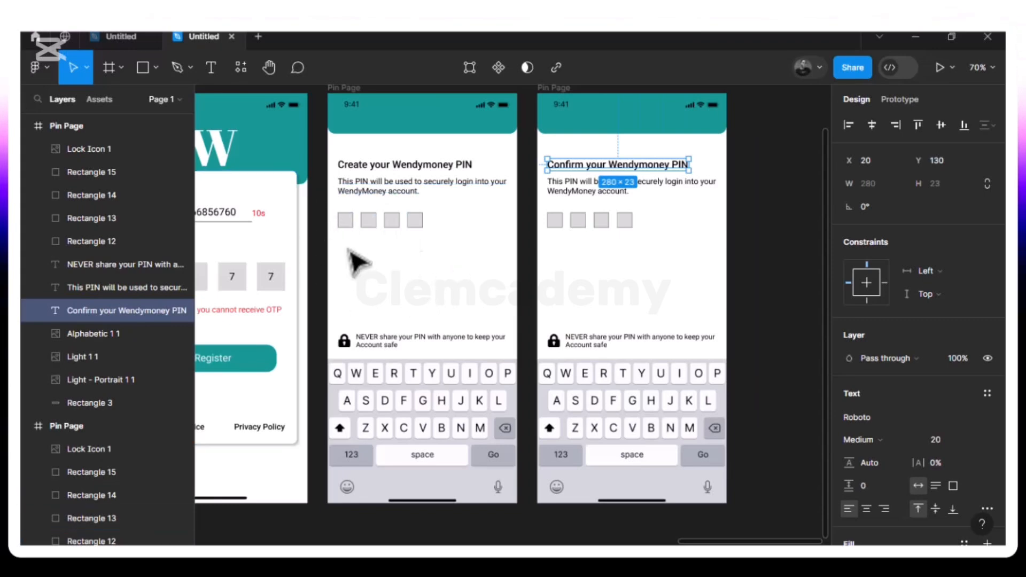
scroll(635, 263, right, 4)
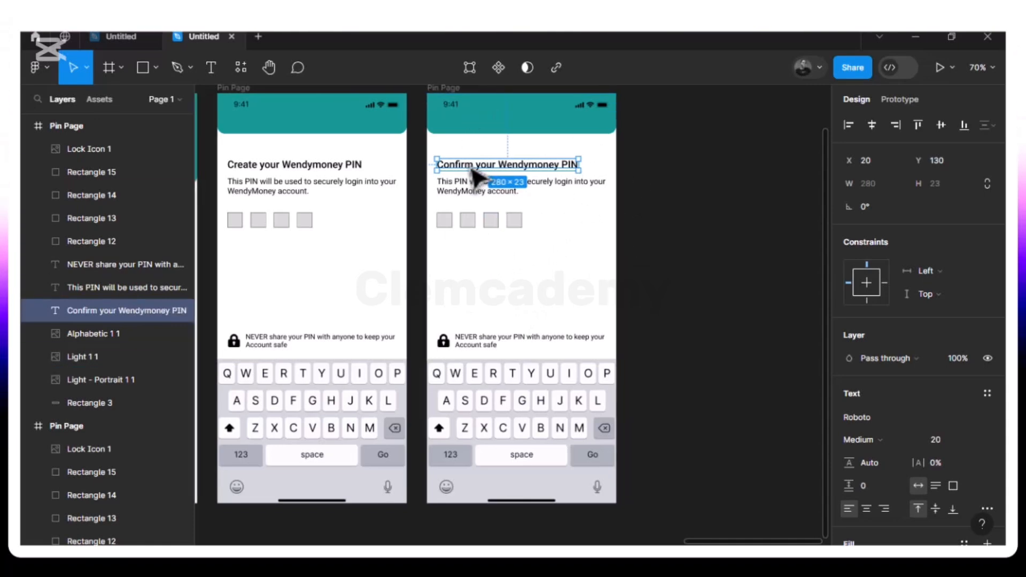
scroll(422, 171, left, 4)
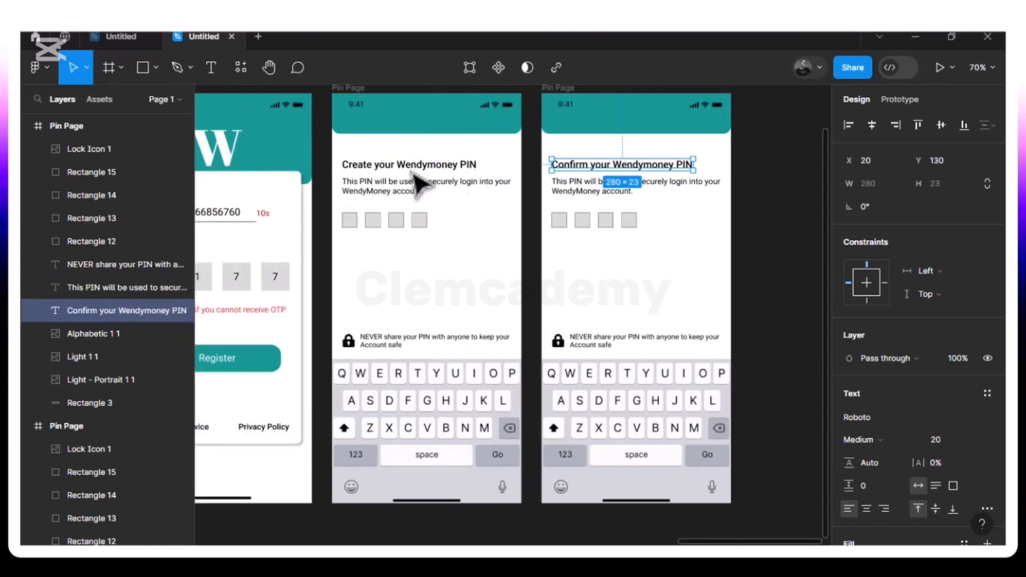
click(354, 136)
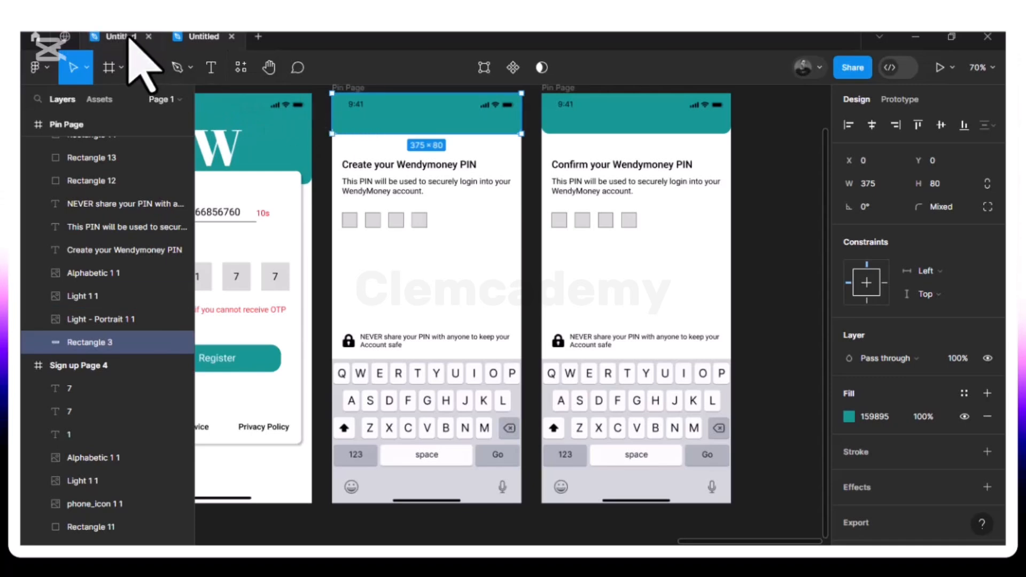
- Import Small Arrow 1 from Icon Assets and position it at X 20, Y 45 in the teal header
click(155, 69)
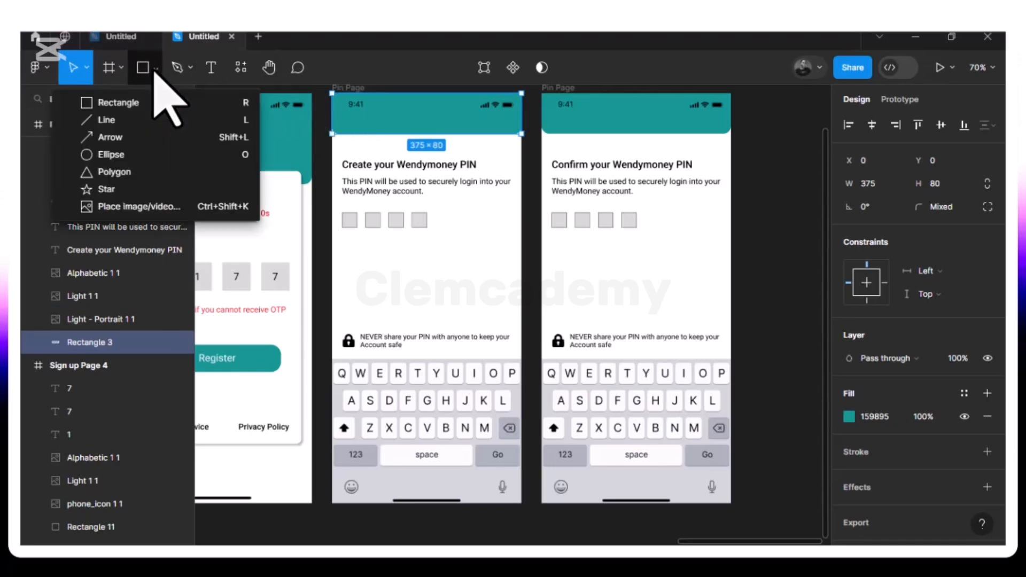
click(661, 227)
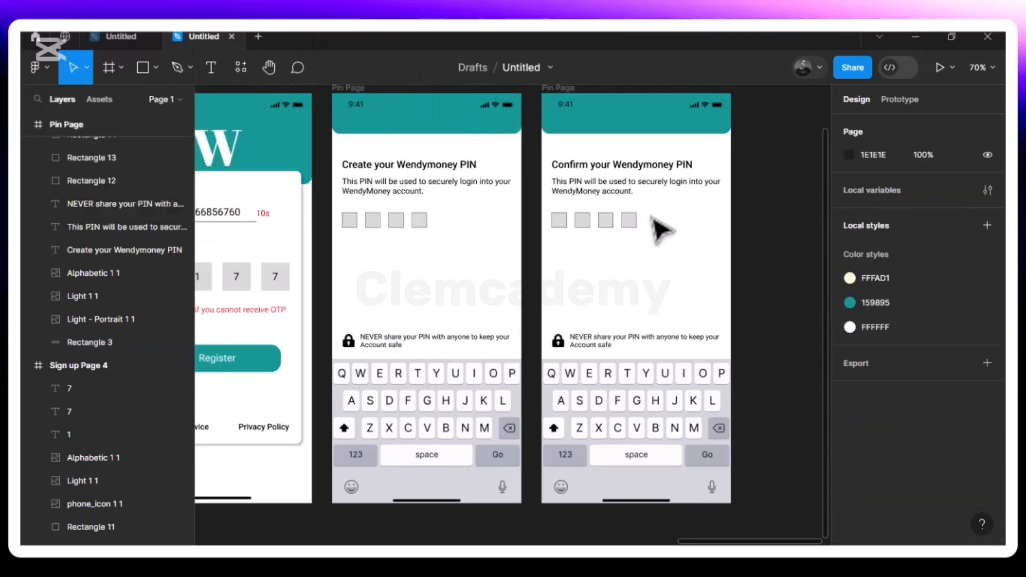
click(155, 69)
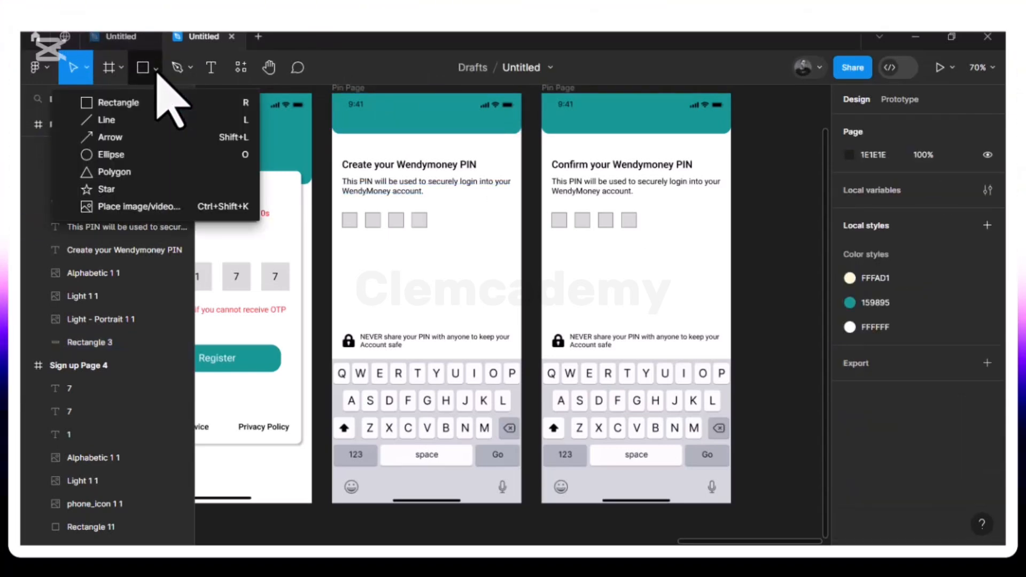
click(159, 209)
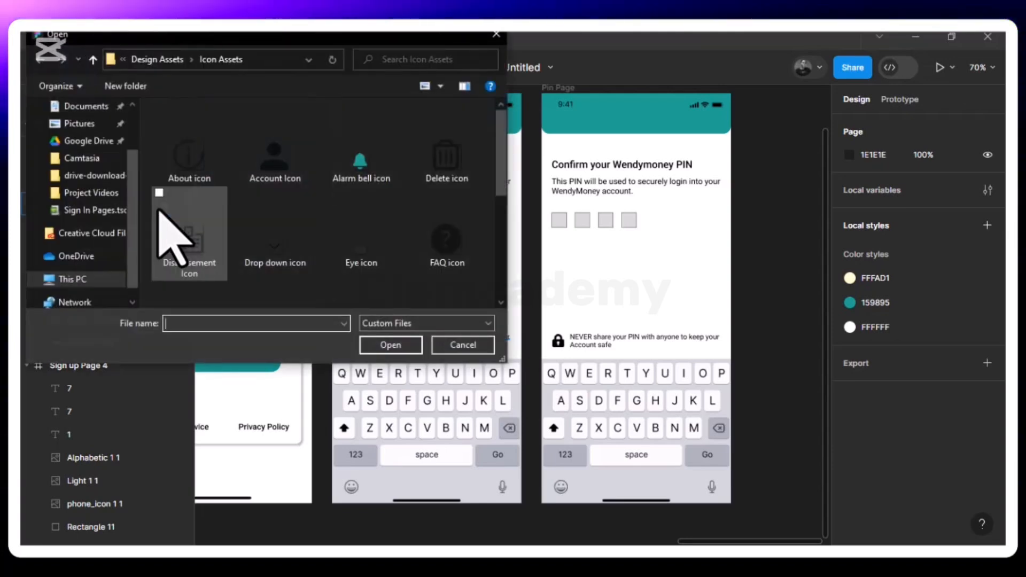
scroll(289, 225, down, 3)
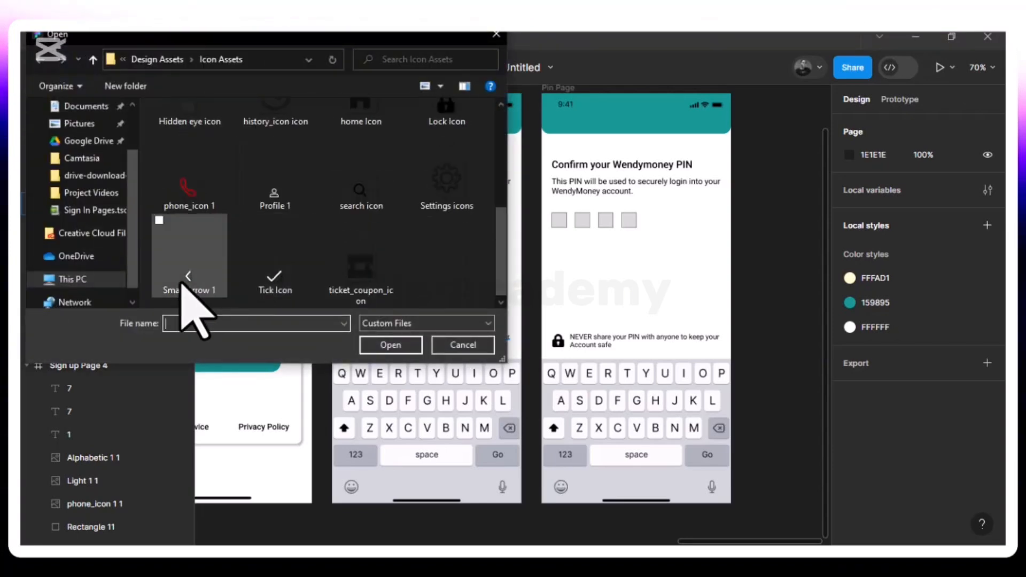
click(181, 289)
click(386, 345)
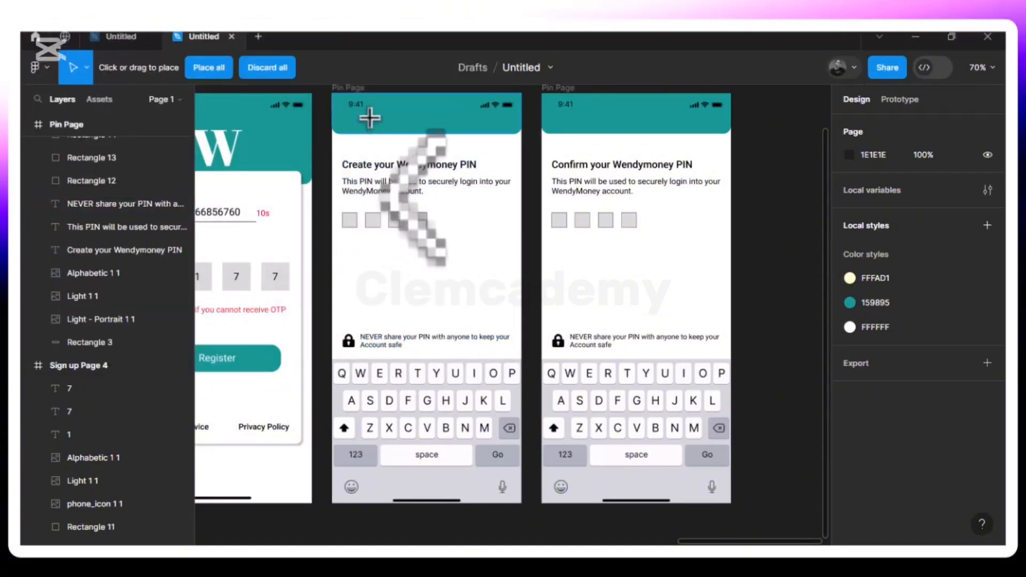
click(449, 223)
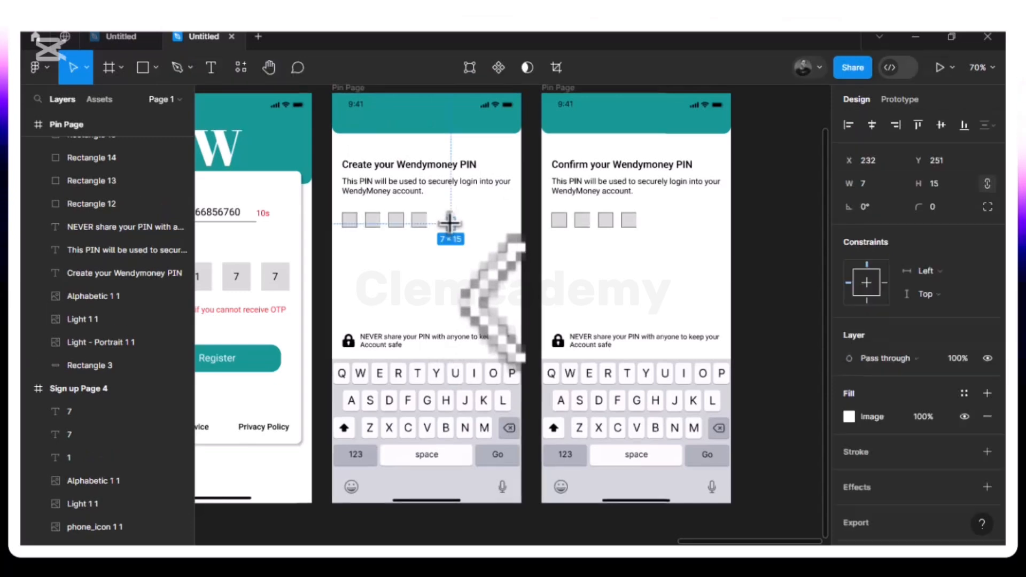
drag(456, 231, 353, 127)
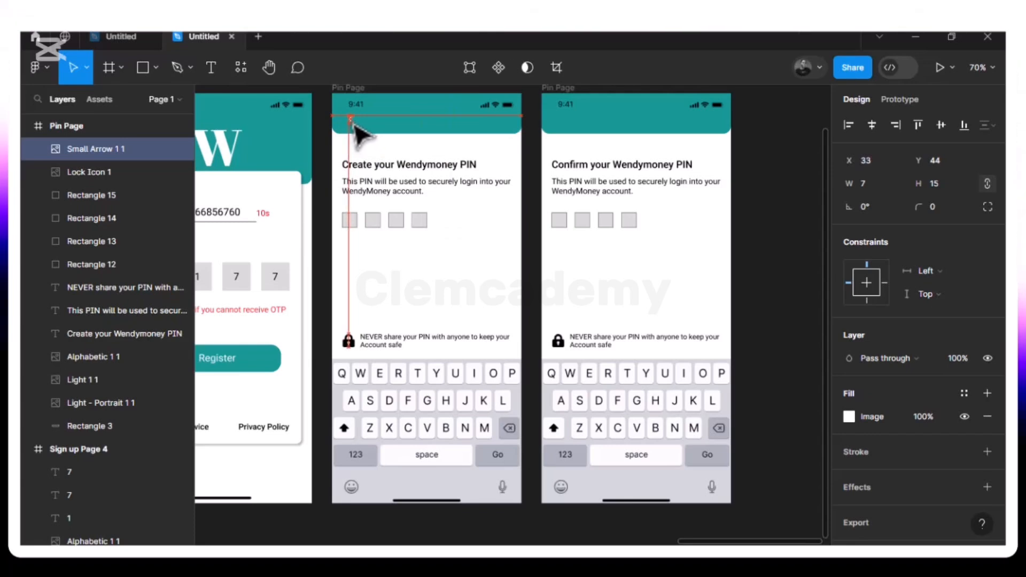
drag(353, 127, 349, 126)
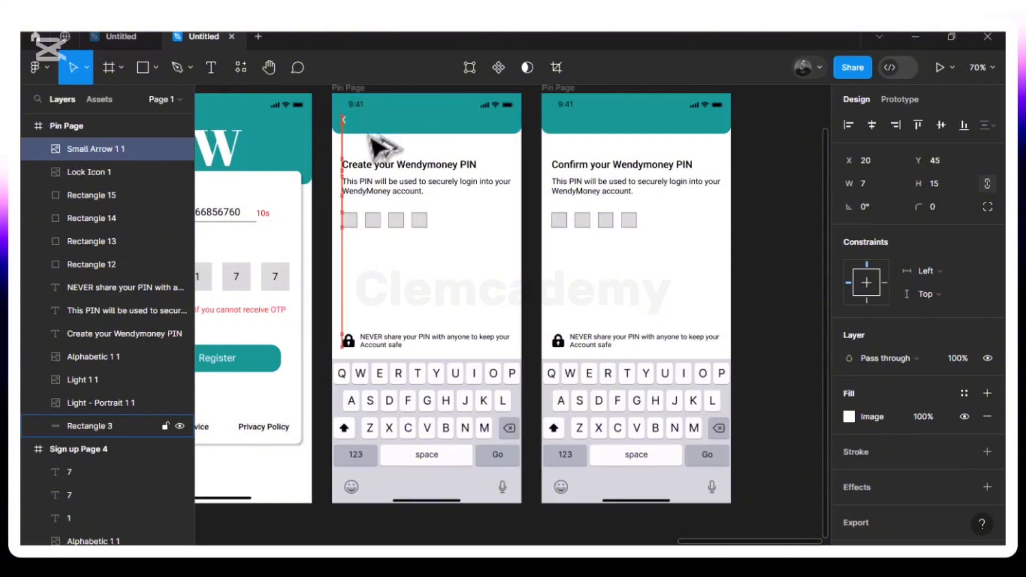
key(Down)
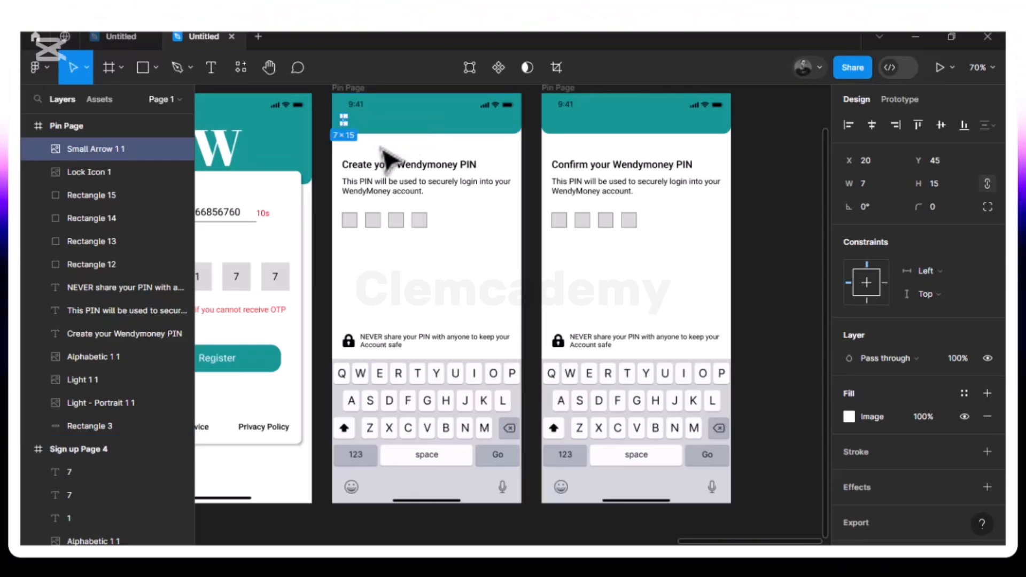
key(Escape)
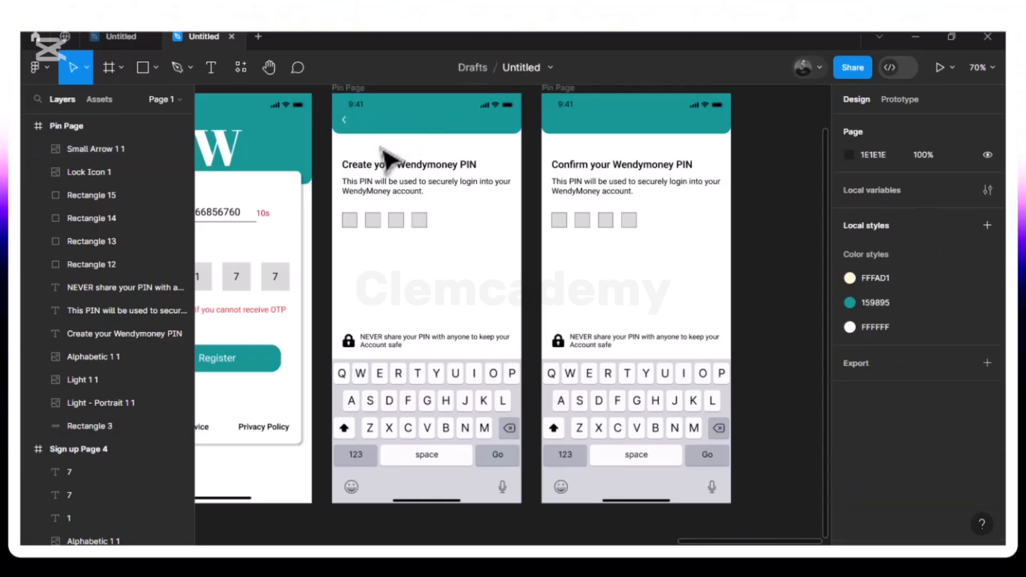
- Paste the back arrow into the Confirm PIN frame and start renaming the frame to Pin Page2
click(346, 124)
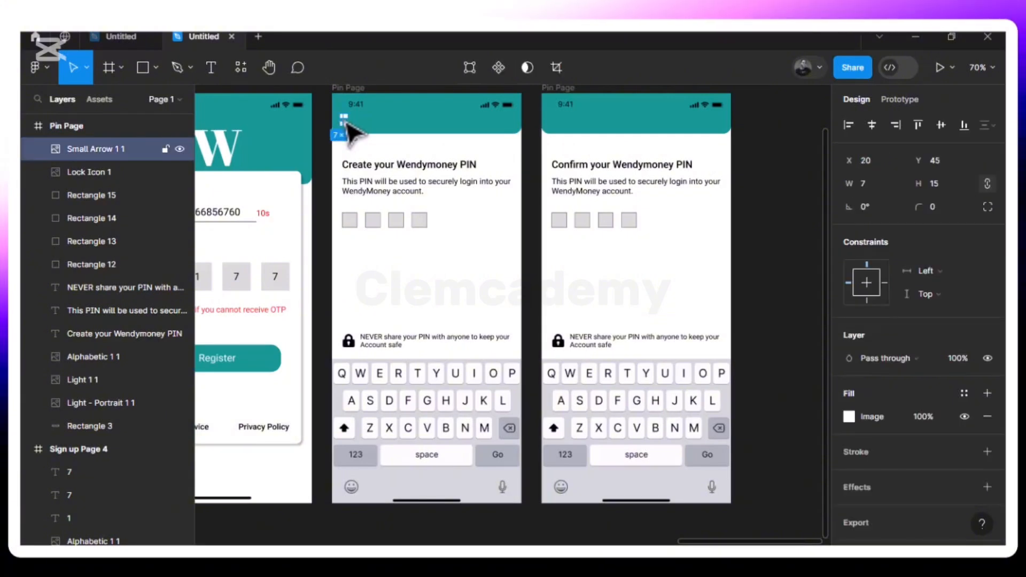
click(566, 90)
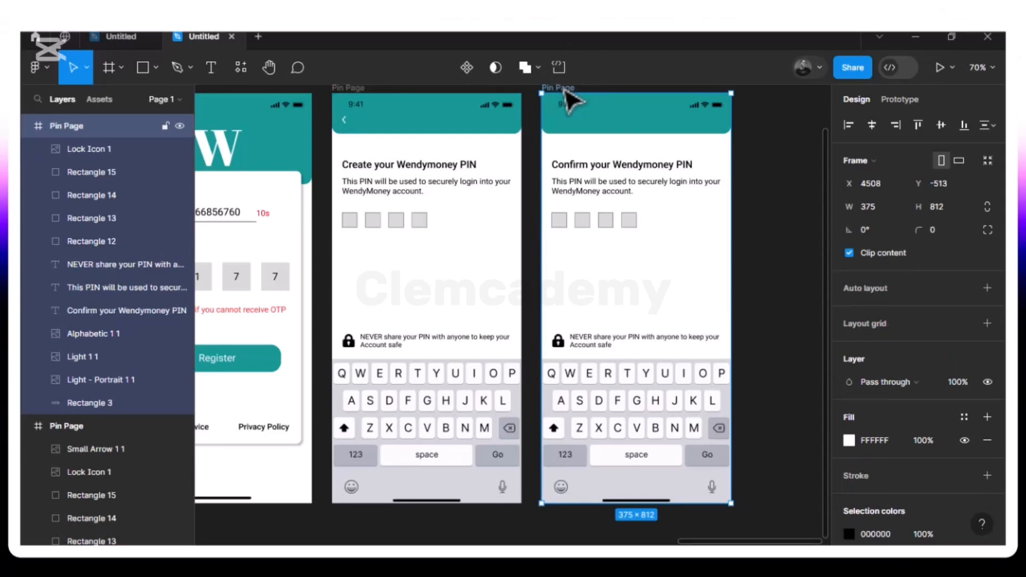
key(ctrl+v)
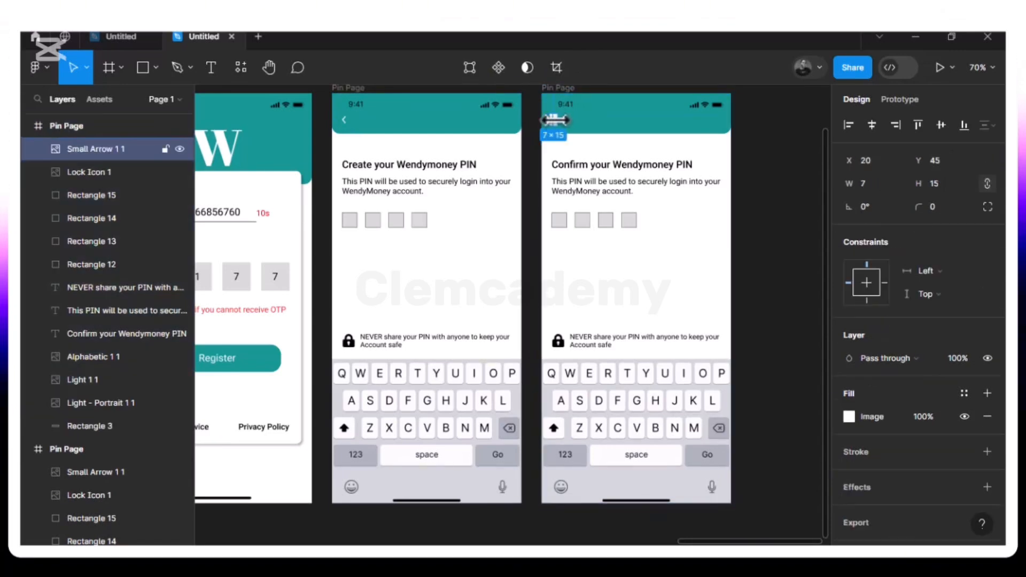
click(572, 92)
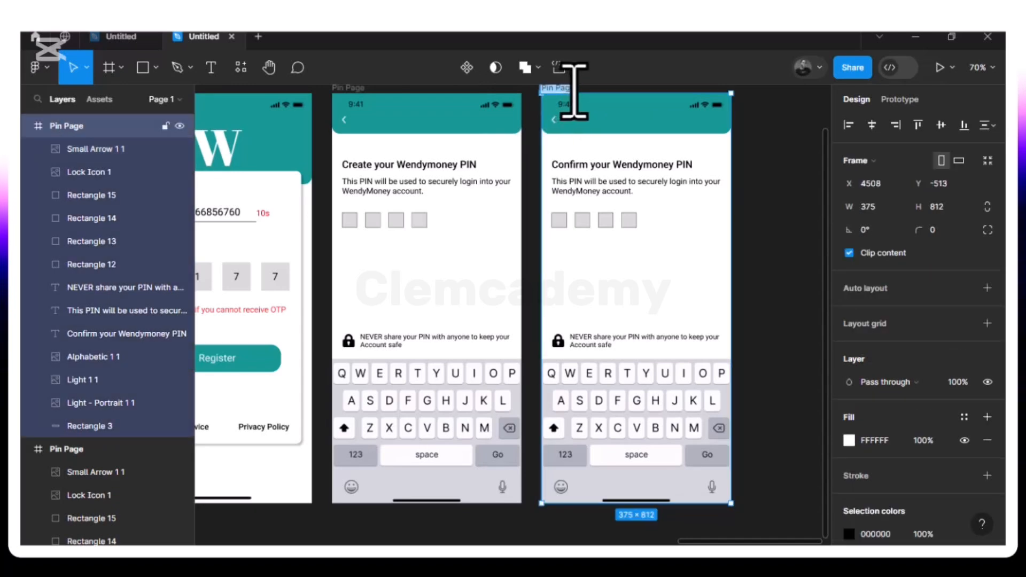
click(575, 92)
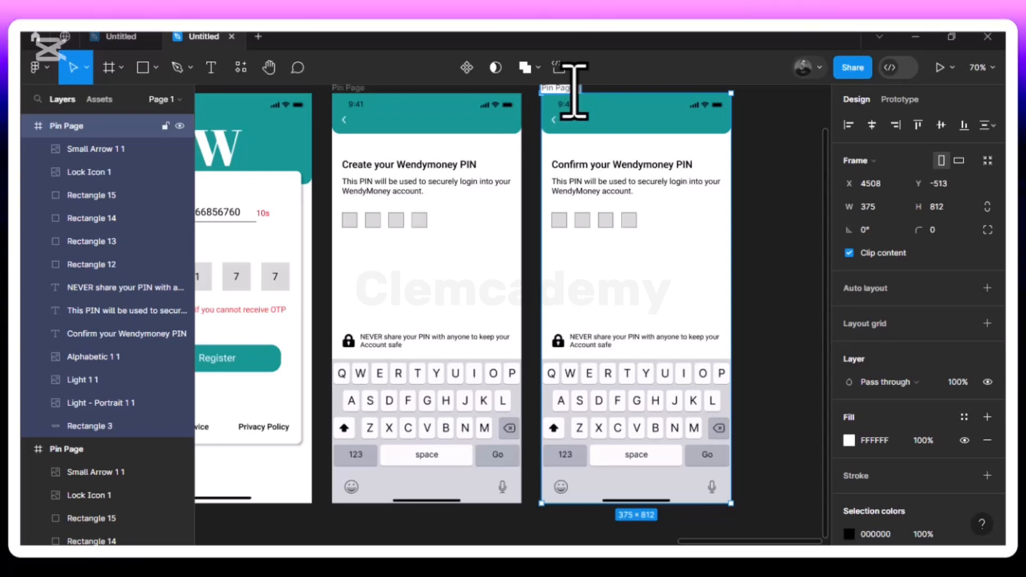
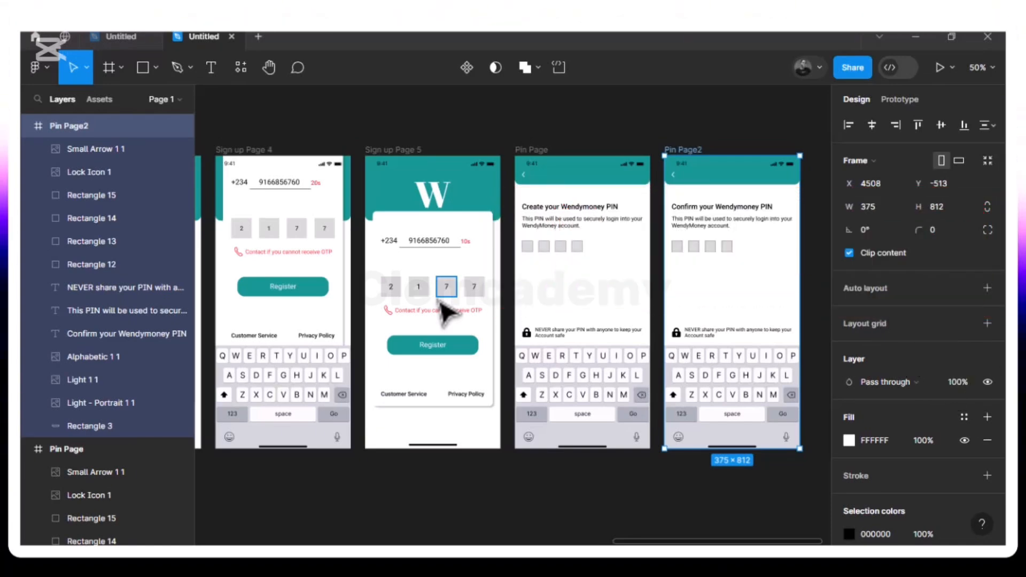
- Duplicate the 375×812 Pin Page2 'Confirm your Wendymoney PIN' frame with Ctrl+D
scroll(445, 313, right, 5)
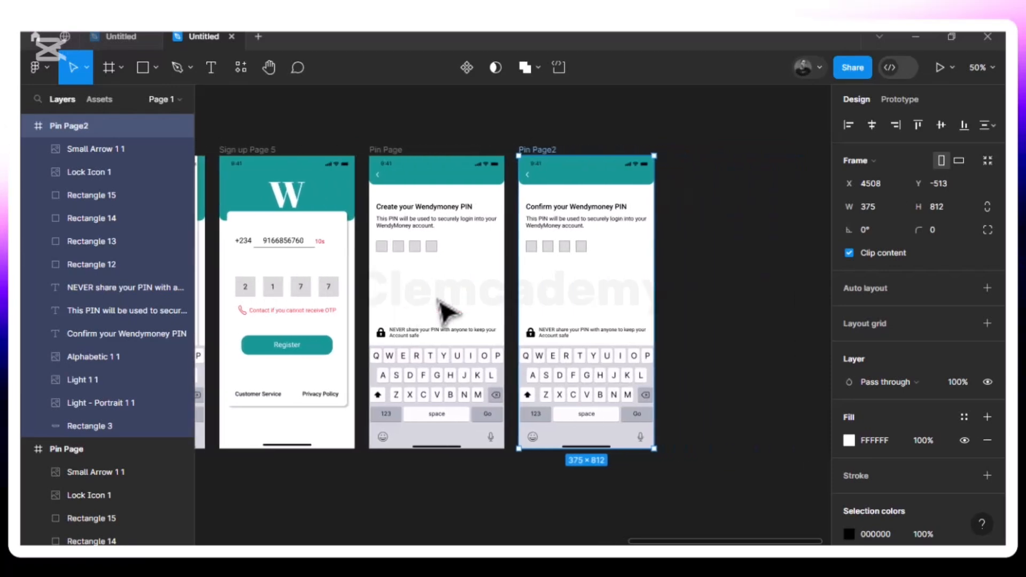
scroll(445, 313, right, 5)
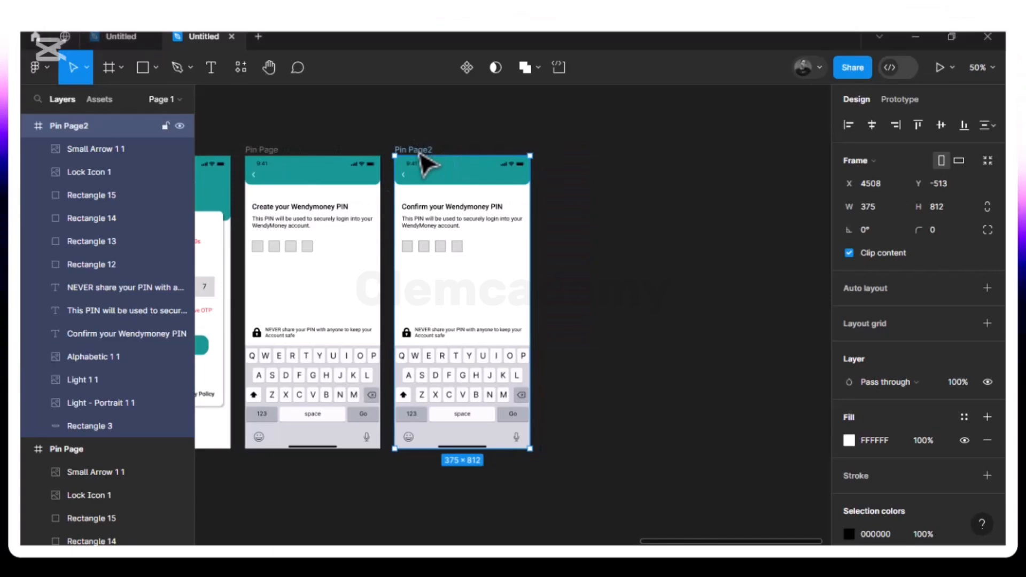
key(ctrl+d)
- Place the Pin Page2 copy under the splash and sign-in screens at X −98, Y 503
drag(568, 151, 442, 488)
scroll(445, 489, down, 5)
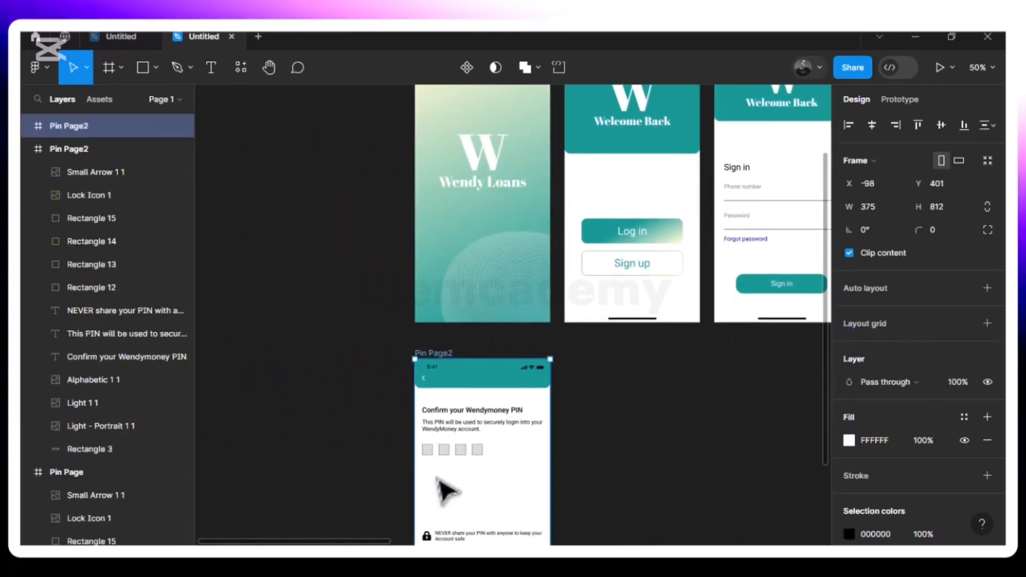
scroll(447, 491, down, 5)
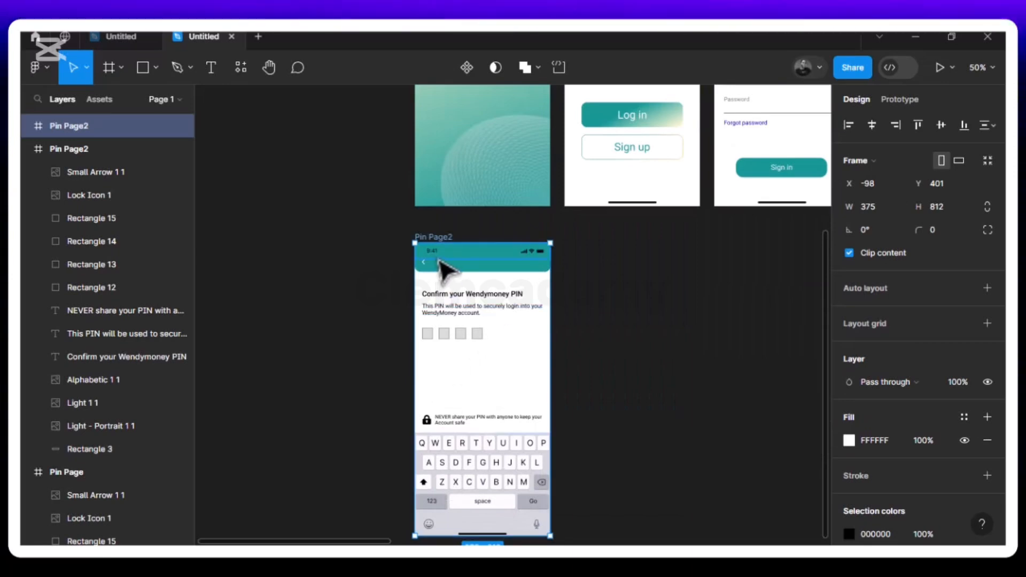
click(714, 319)
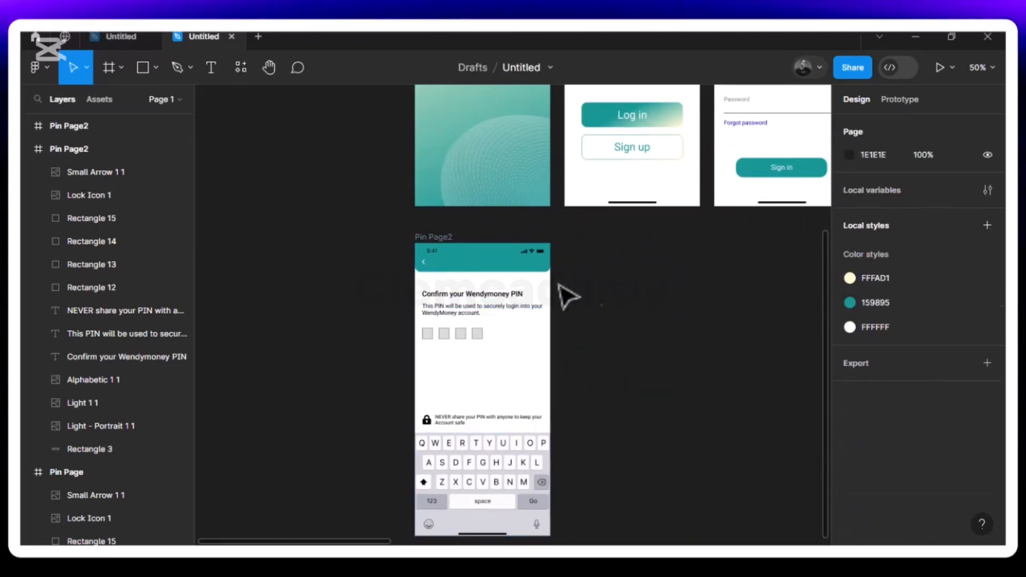
click(435, 242)
drag(435, 242, 435, 293)
scroll(435, 294, down, 3)
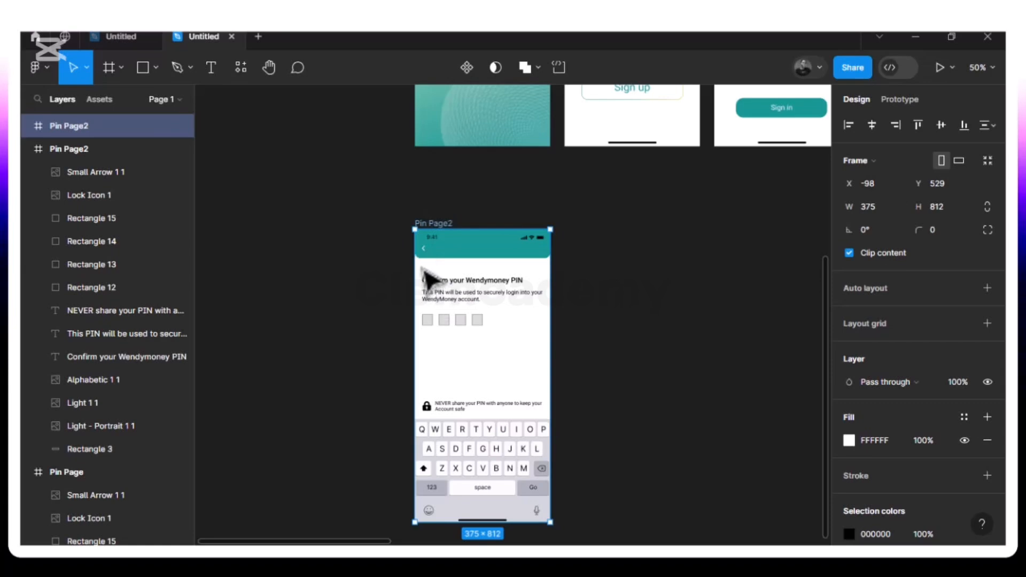
mouse_move(430, 278)
mouse_down()
mouse_move(456, 305)
mouse_move(447, 332)
mouse_move(401, 268)
mouse_move(432, 269)
mouse_up()
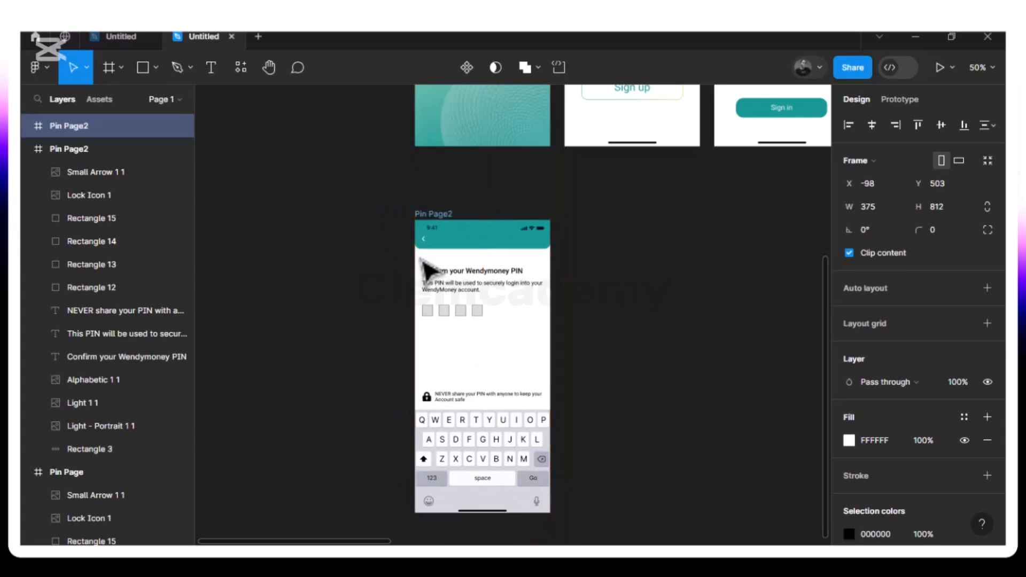
key(Escape)
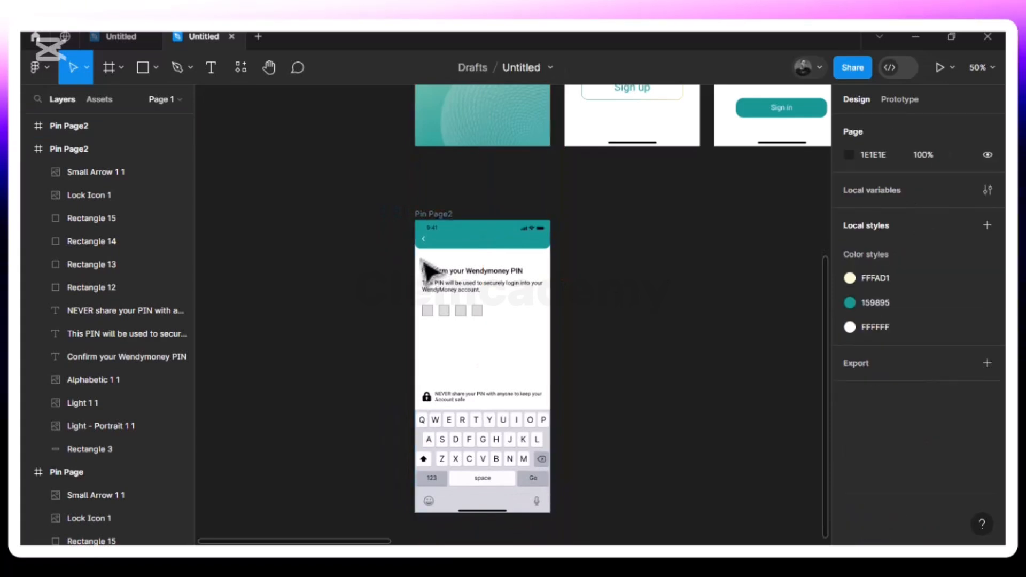
- Delete the PIN content from the copy and paste in the home-indicator bar
drag(419, 257, 550, 518)
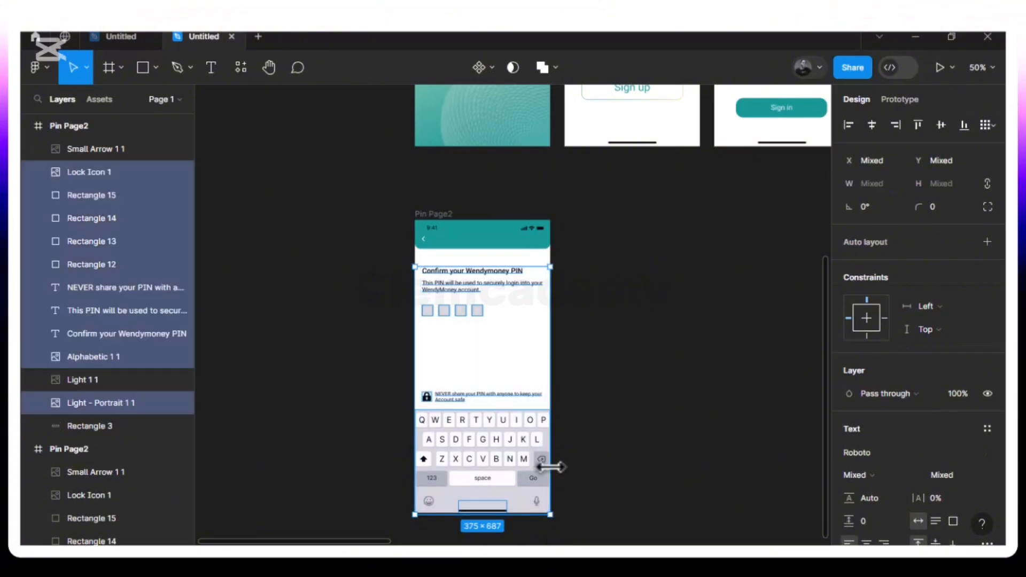
key(Delete)
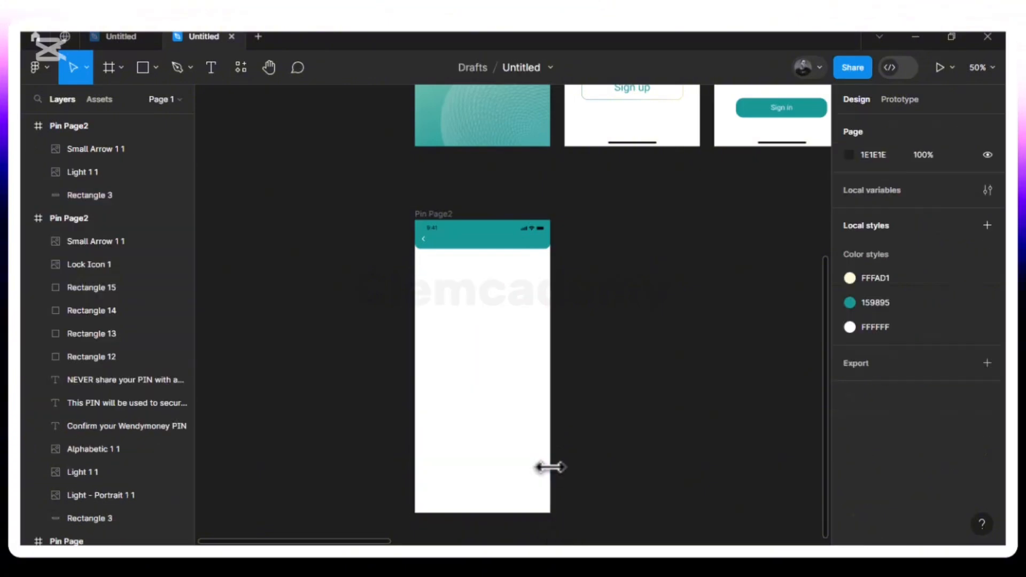
click(629, 144)
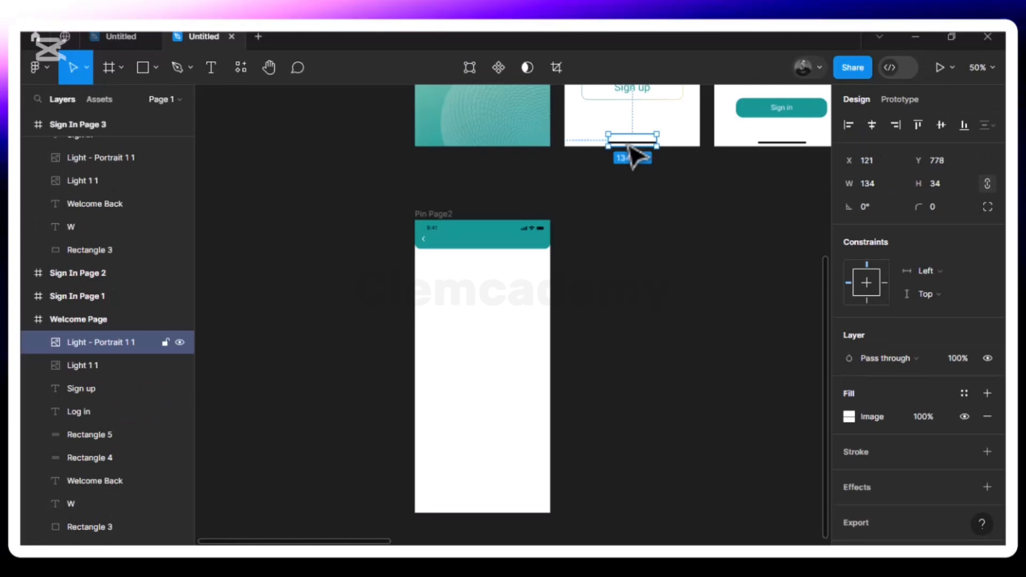
click(432, 216)
key(ctrl+v)
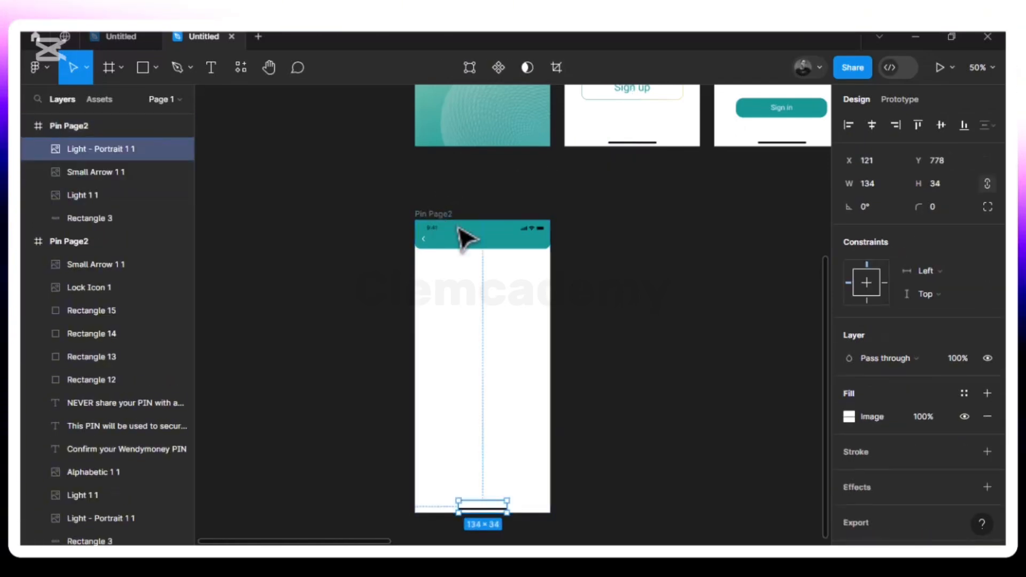
scroll(480, 324, down, 3)
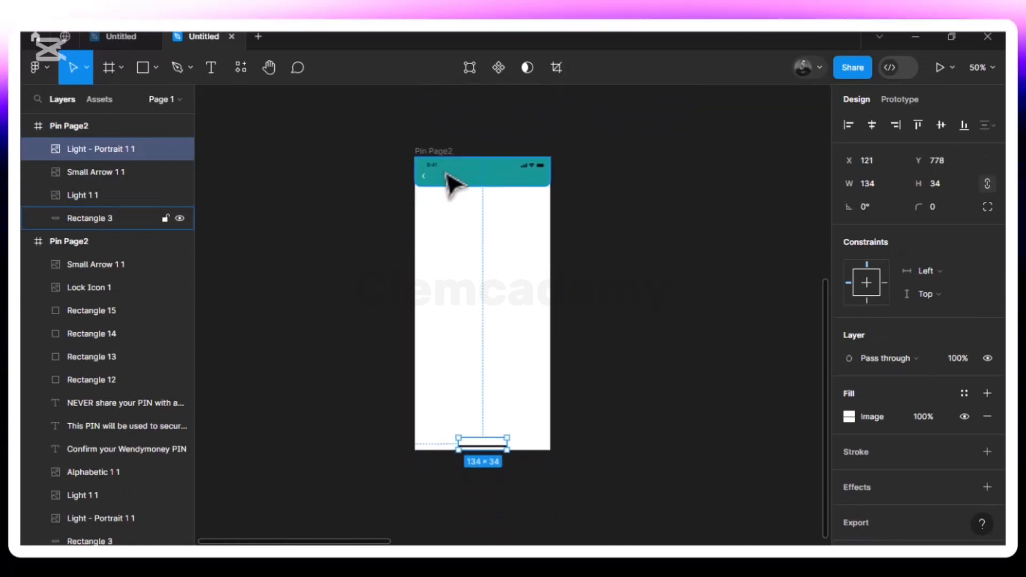
- Set the frame height to 2160 and move the home bar to its bottom
click(433, 151)
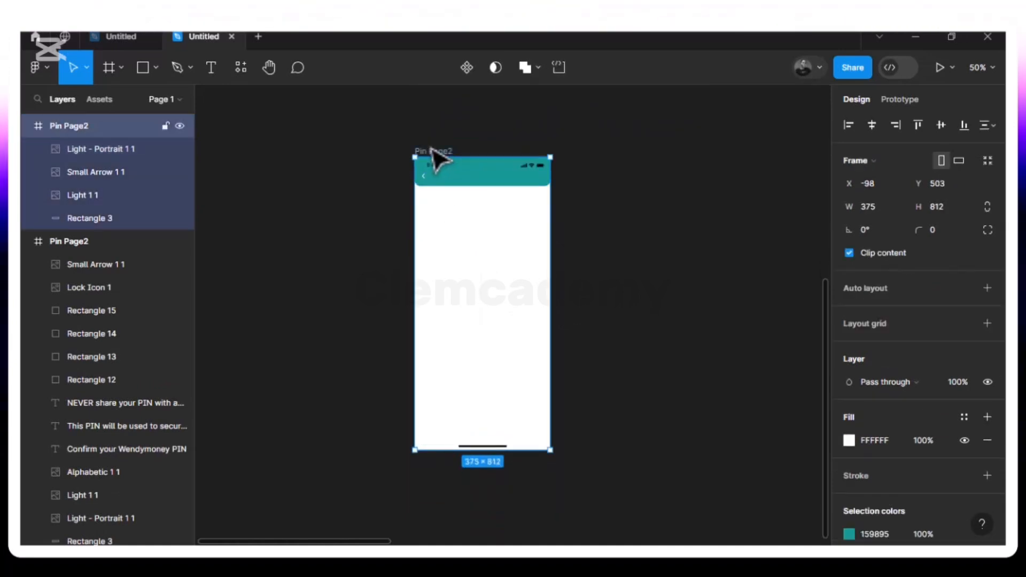
drag(533, 448, 527, 515)
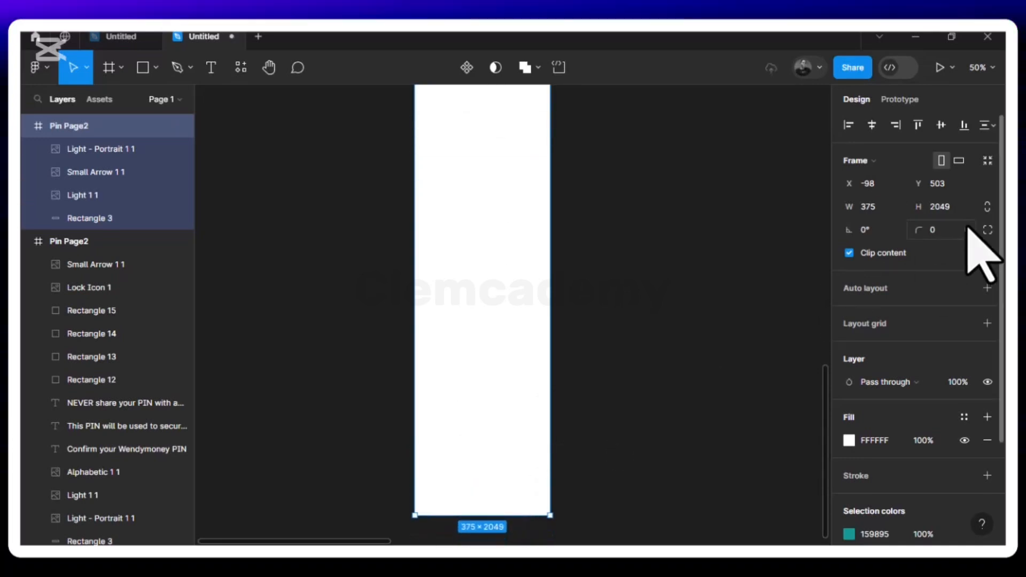
click(943, 213)
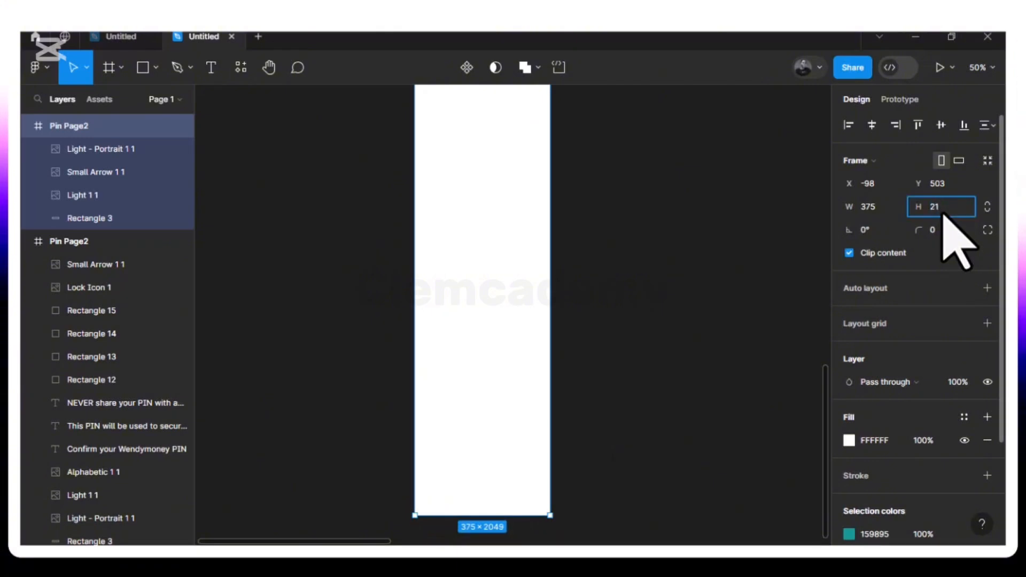
key(Return)
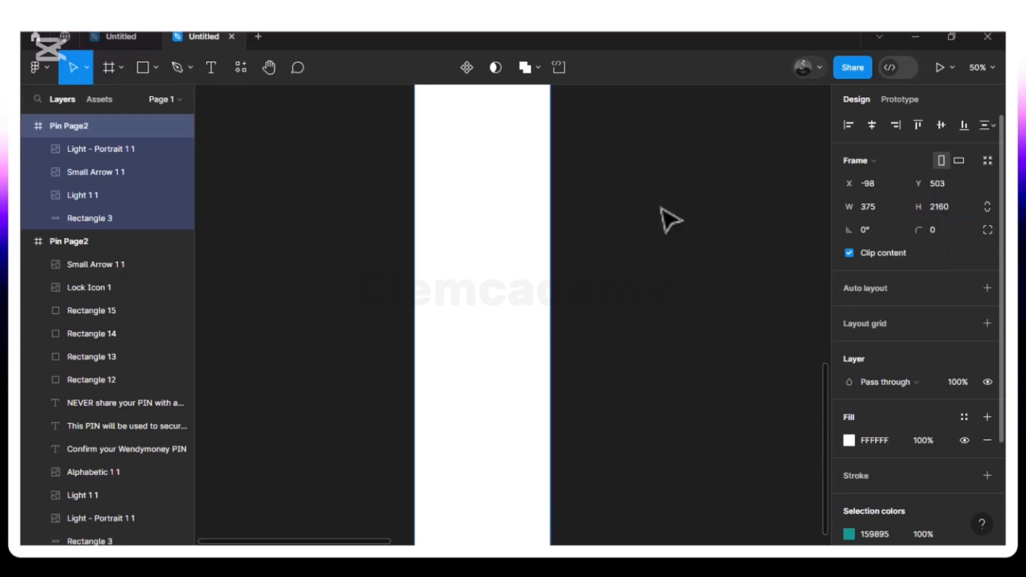
scroll(617, 210, up, 5)
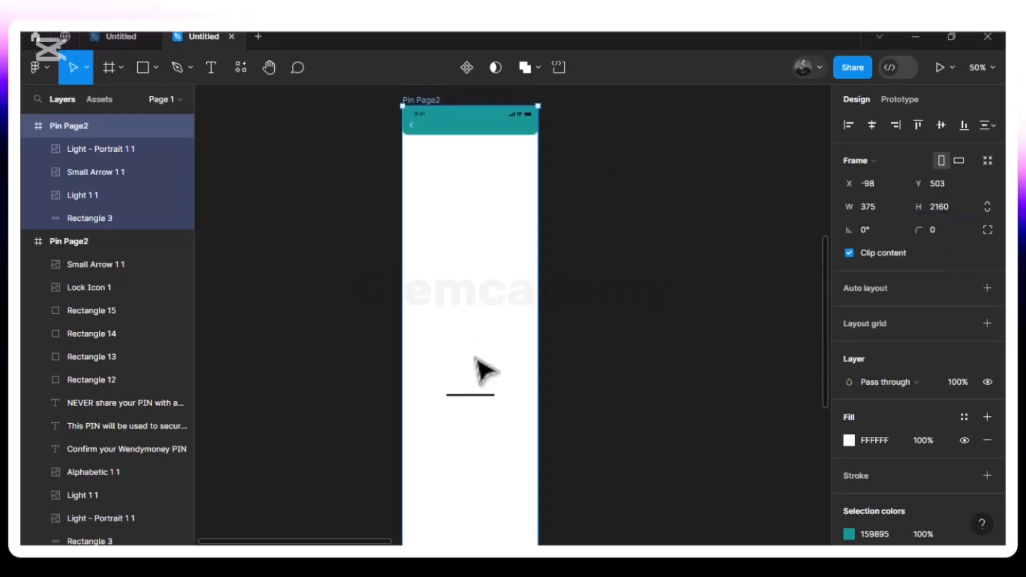
click(479, 396)
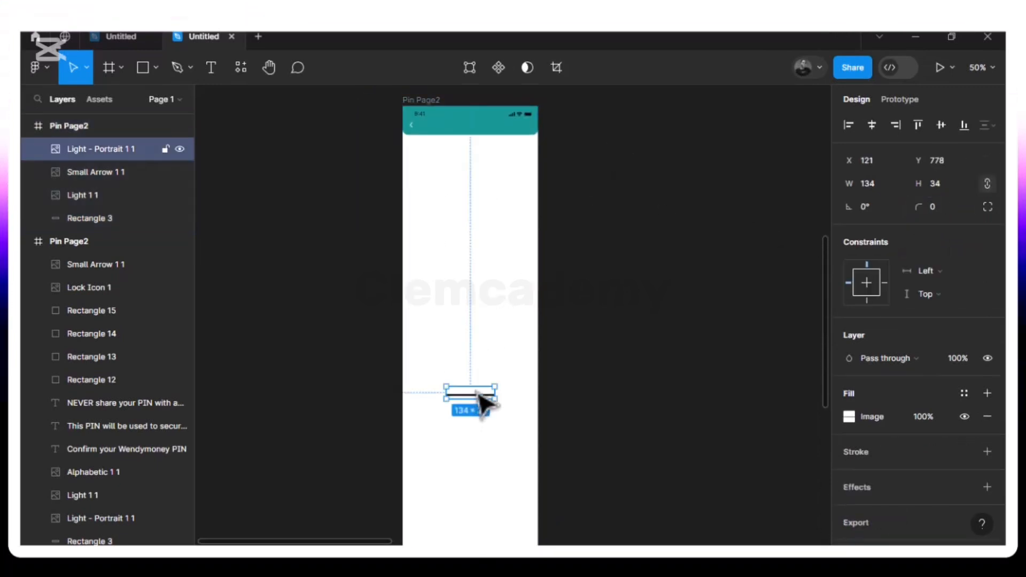
drag(475, 485, 472, 399)
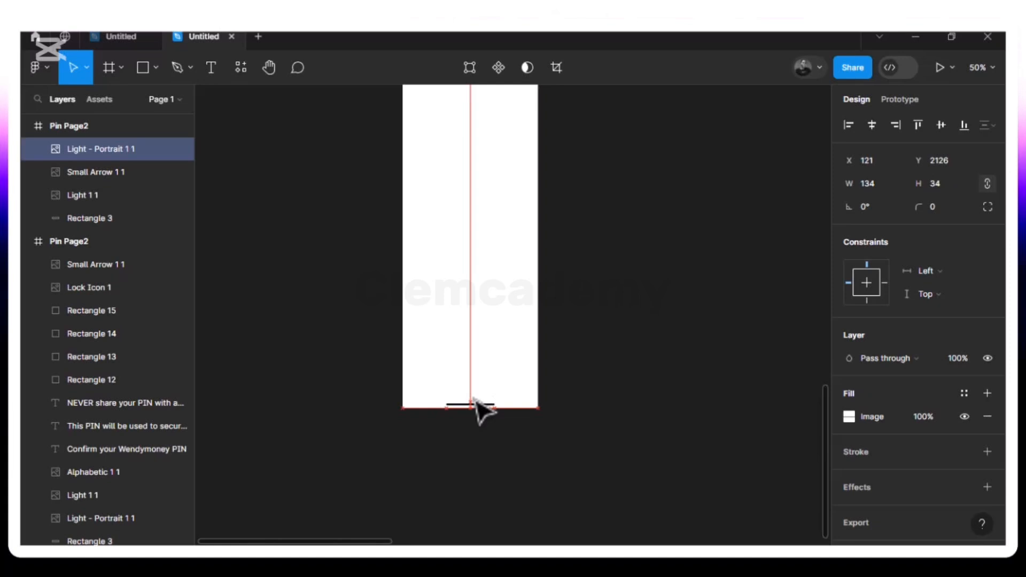
scroll(475, 400, up, 10)
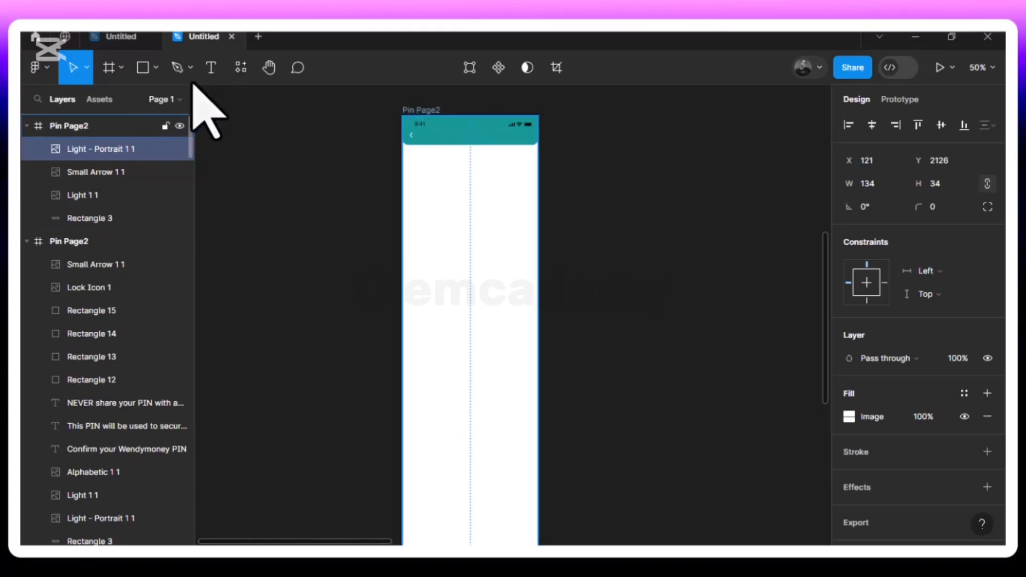
- Add a 'Permission' title text in the teal header
click(211, 68)
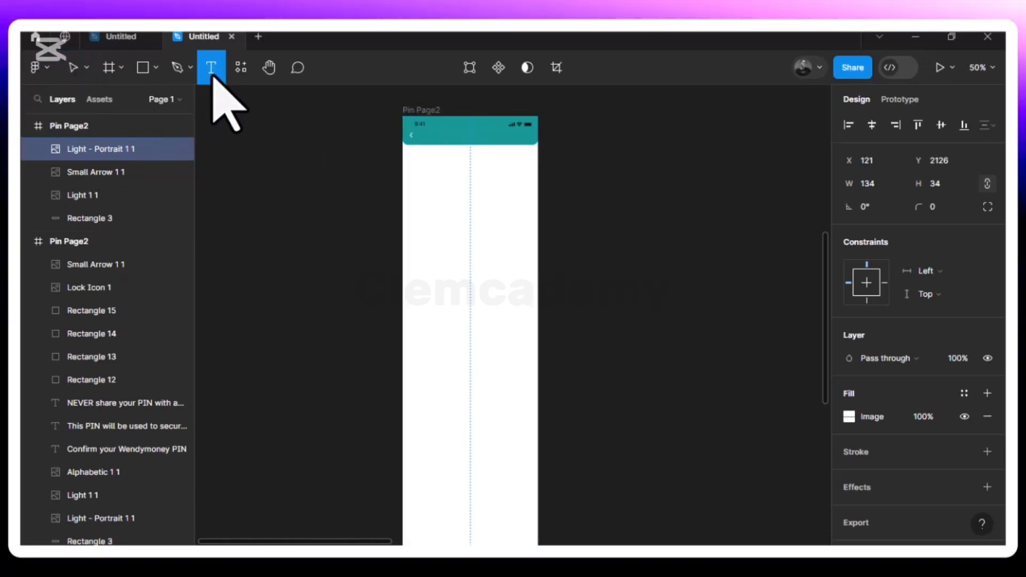
click(457, 141)
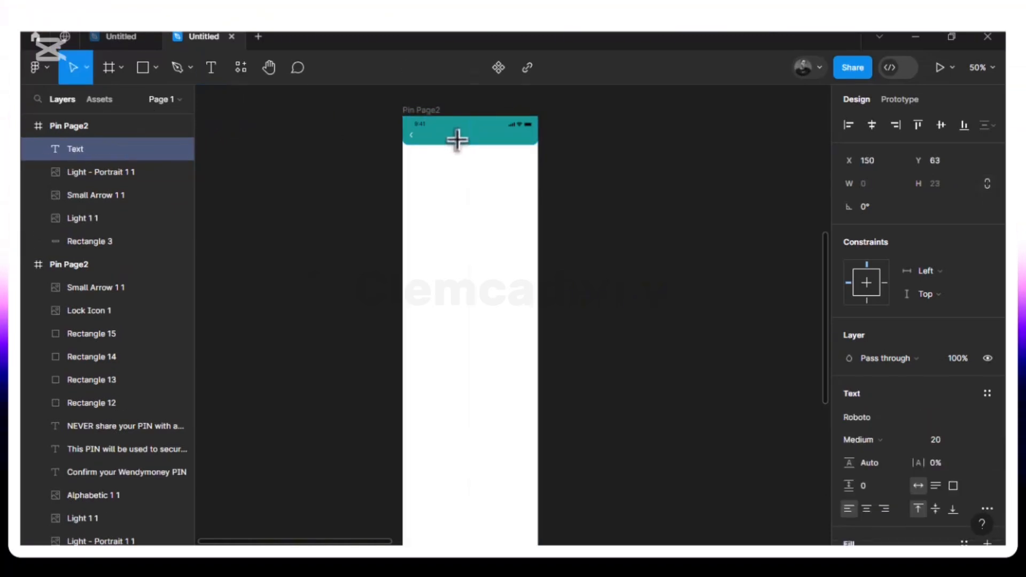
text(Permission)
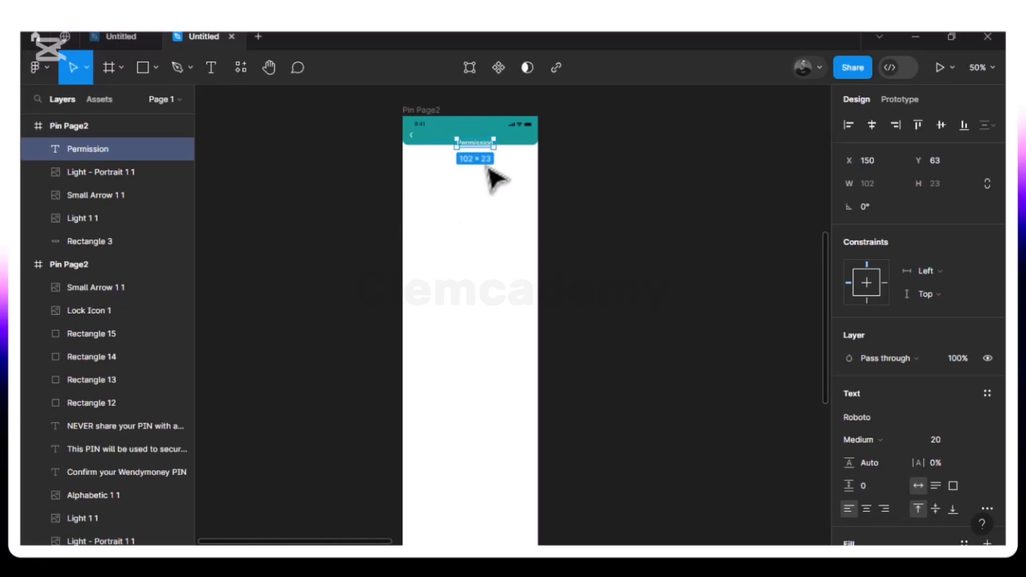
key(Up)
key(Up)
key(Up)
key(Up)
key(Up)
key(Up)
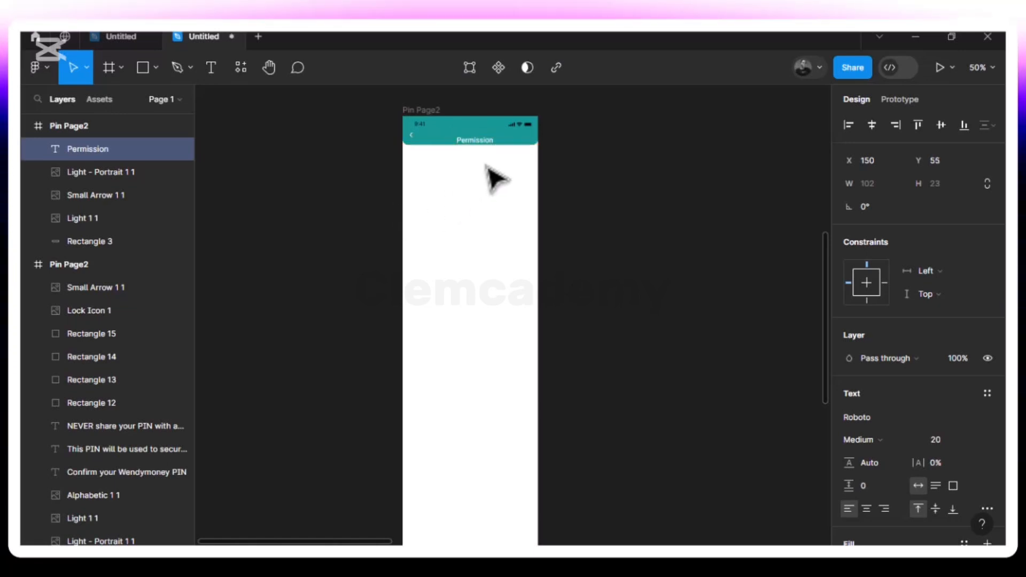
key(Left)
key(Left)
key(Left)
key(Left)
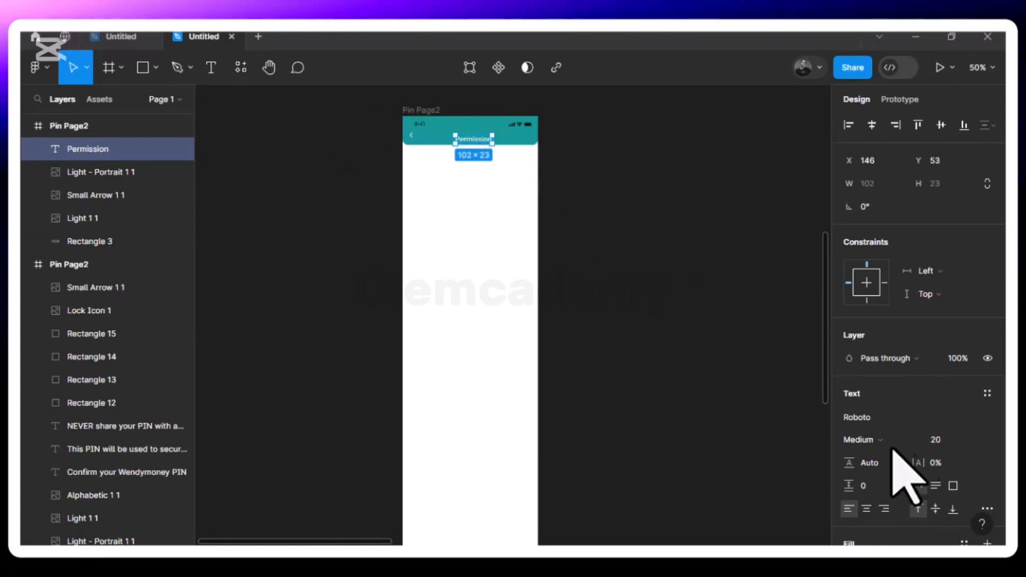
- Set the Permission title's font size to 14 and shift it up and left
click(974, 442)
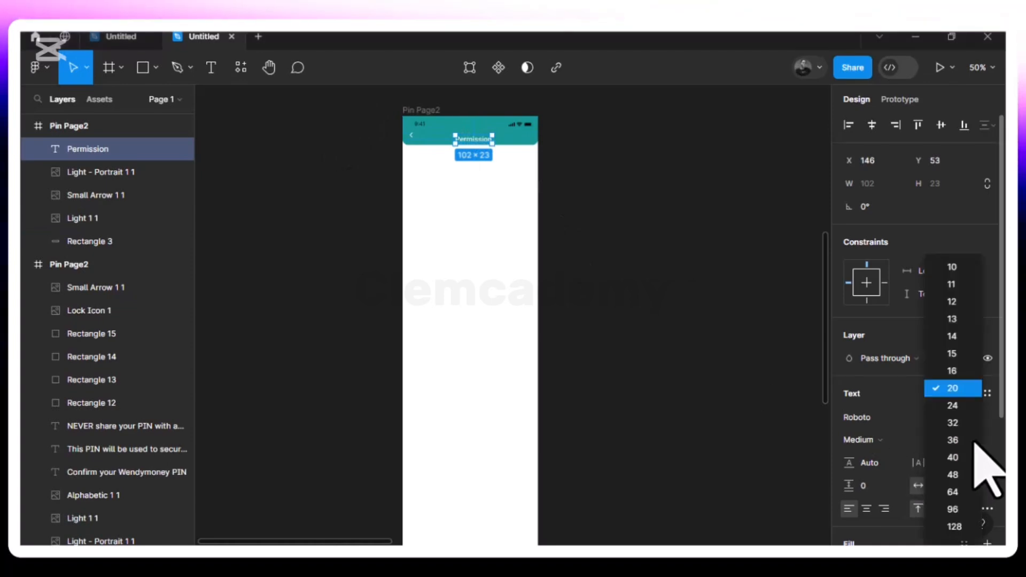
key(shift+0)
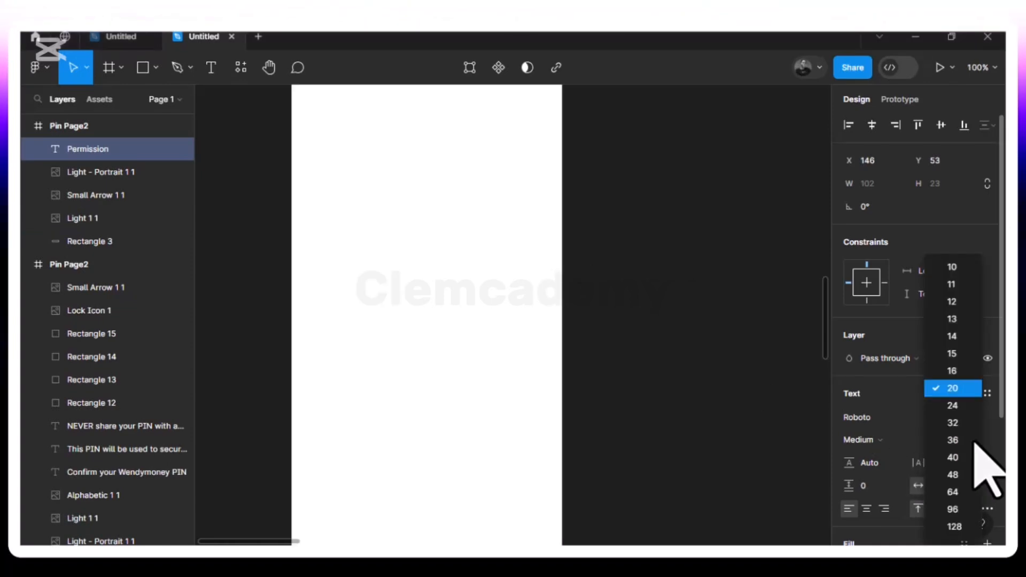
click(541, 341)
scroll(541, 342, up, 5)
scroll(541, 342, down, 2)
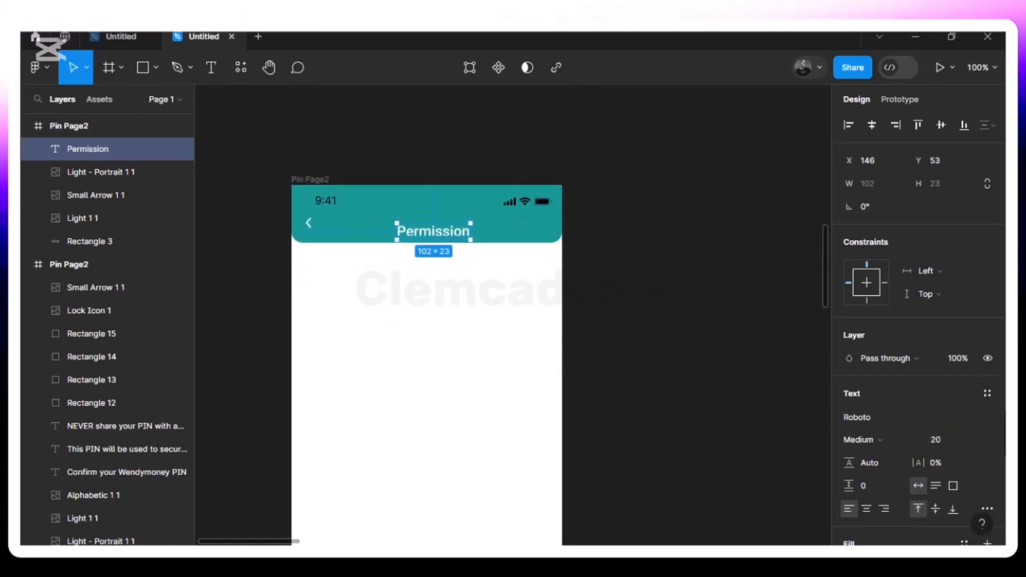
click(974, 442)
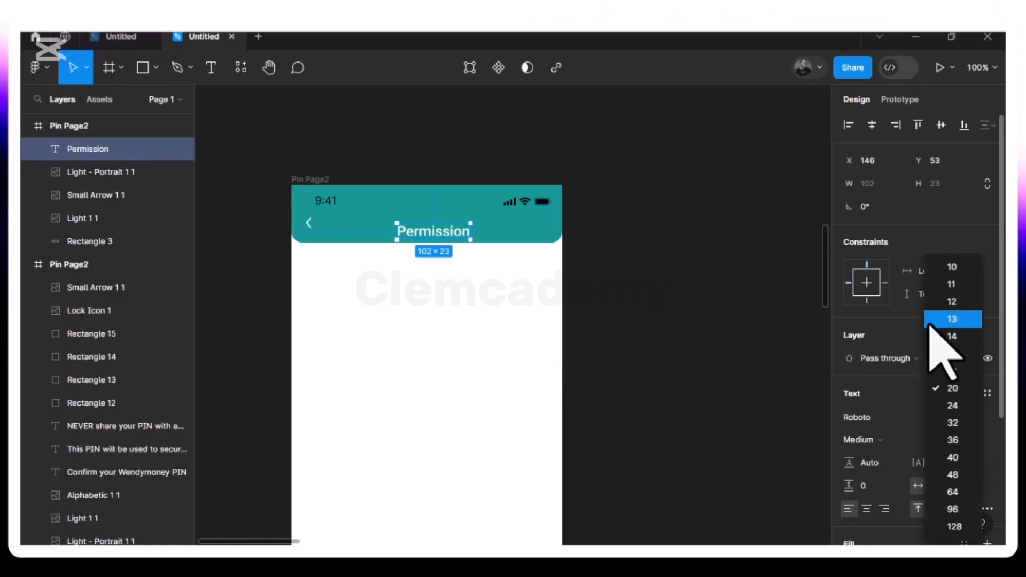
click(952, 336)
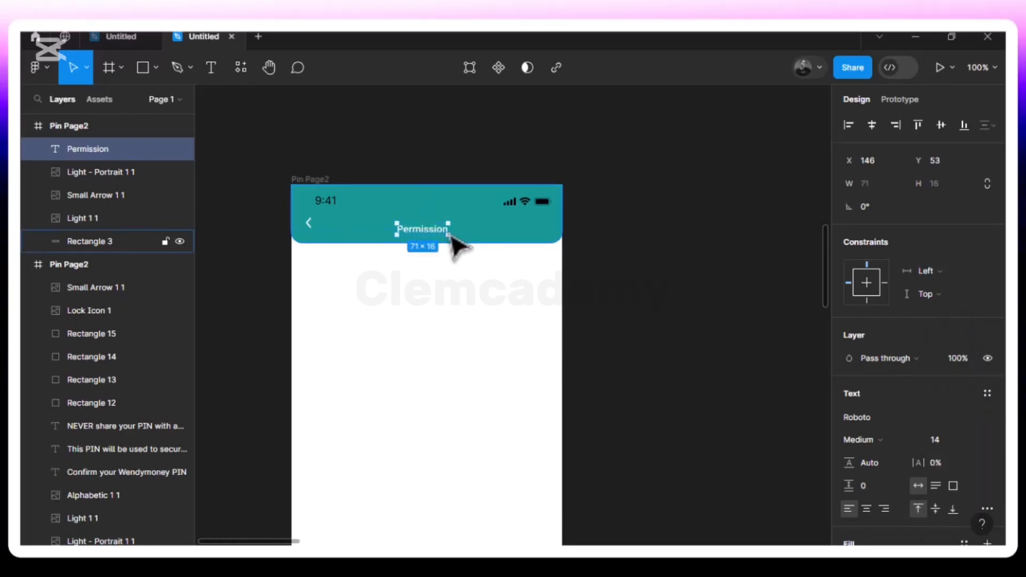
drag(423, 233, 420, 229)
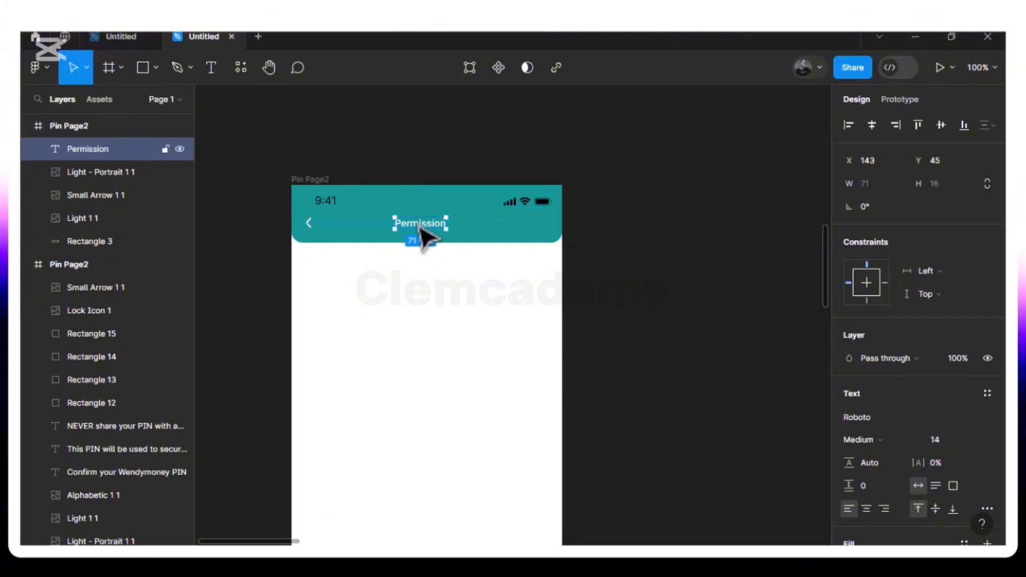
- Centre the Permission title horizontally in the header at X 152, Y 45
shift+click(309, 223)
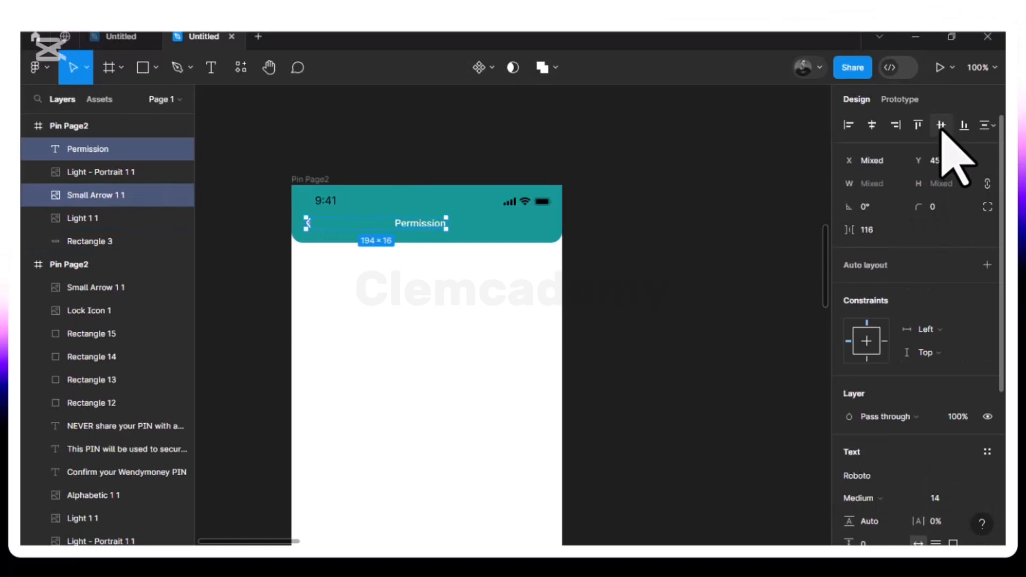
click(429, 225)
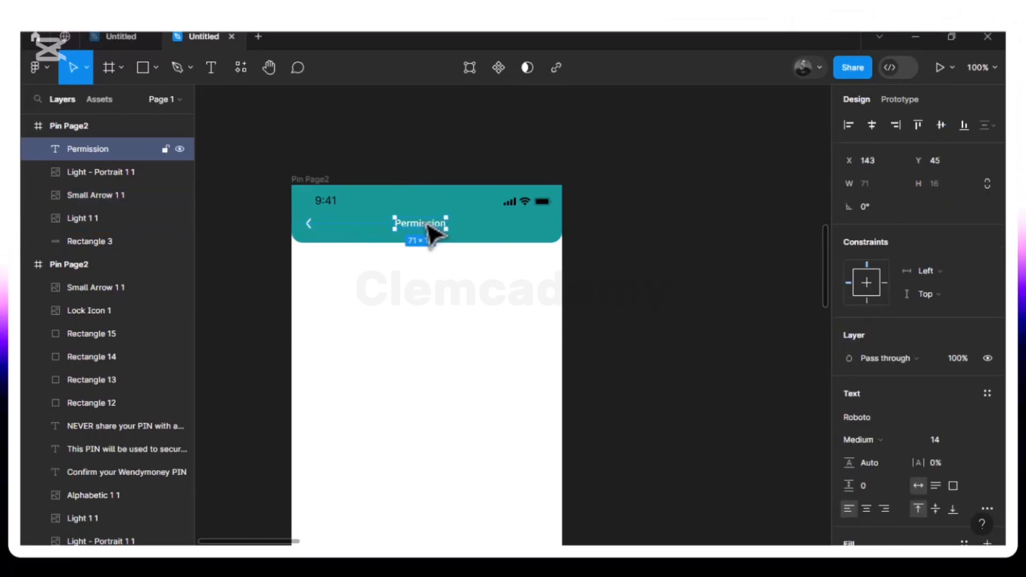
key(alt)
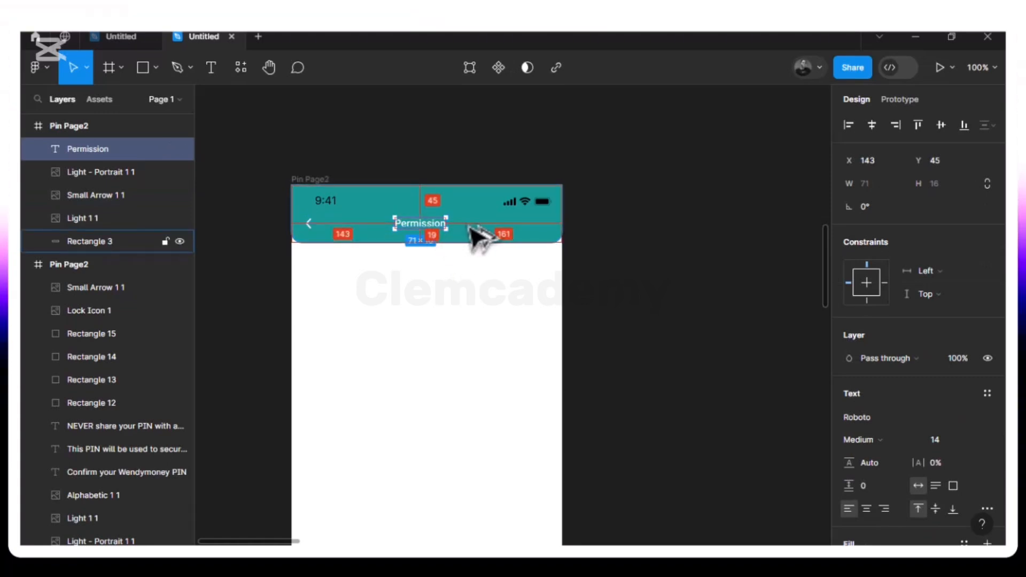
key(Right)
key(Right)
key(Right)
key(Right)
key(Right)
key(Right)
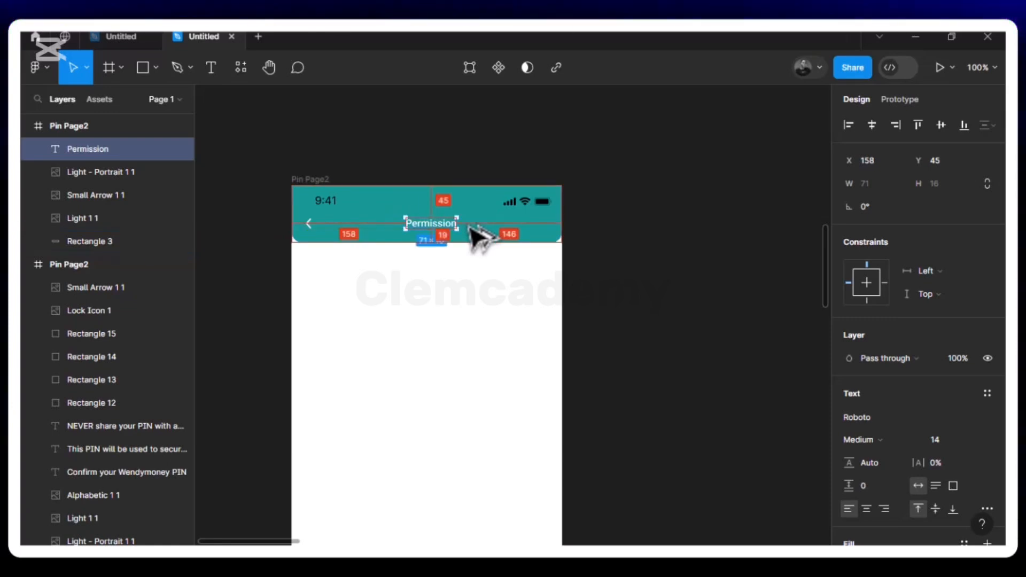
key(Left)
key(Left)
key(Left)
key(Left)
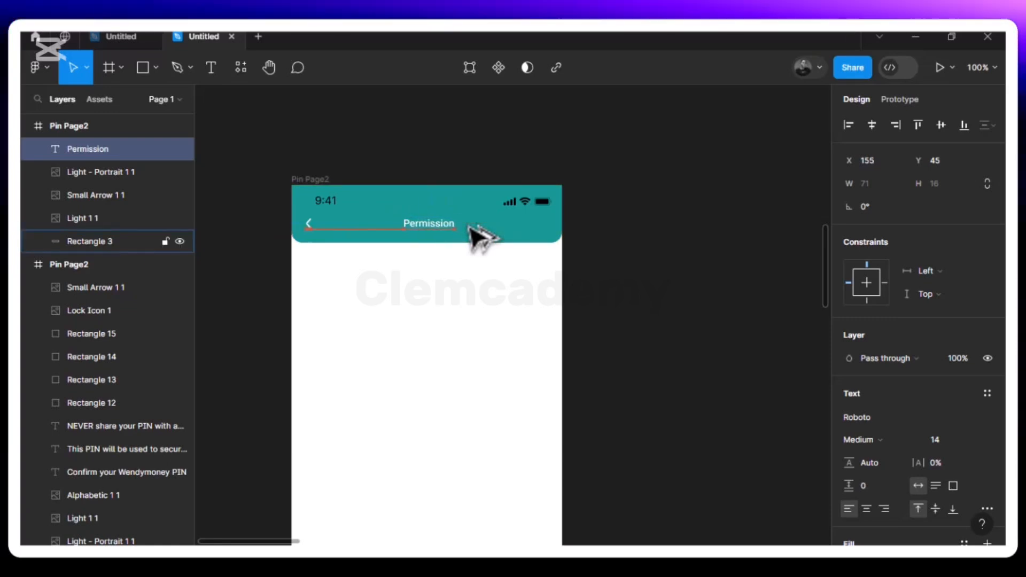
key(Left)
key(Left)
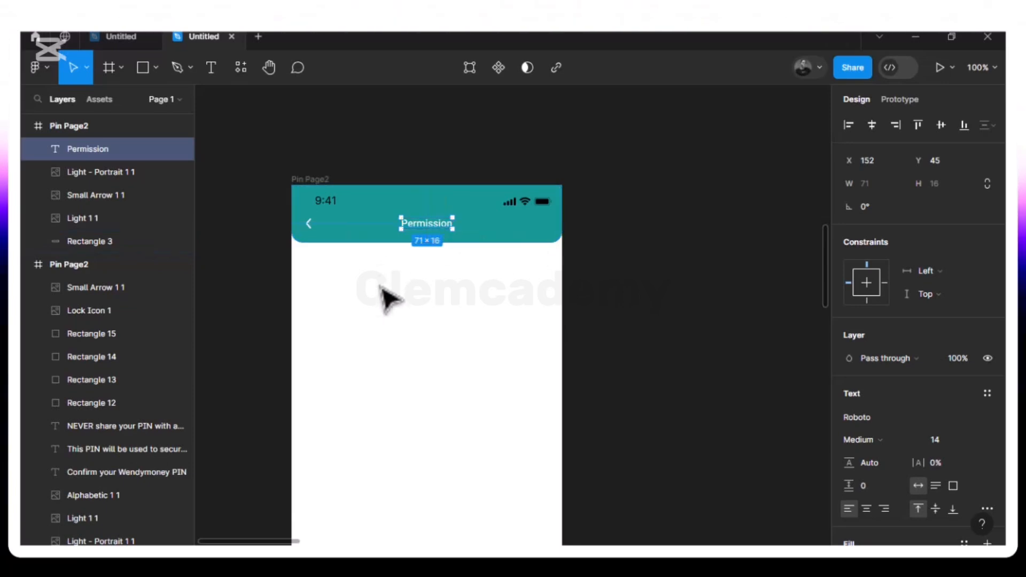
- Duplicate the Permission title and move the copy into the white body
scroll(414, 319, down, 3)
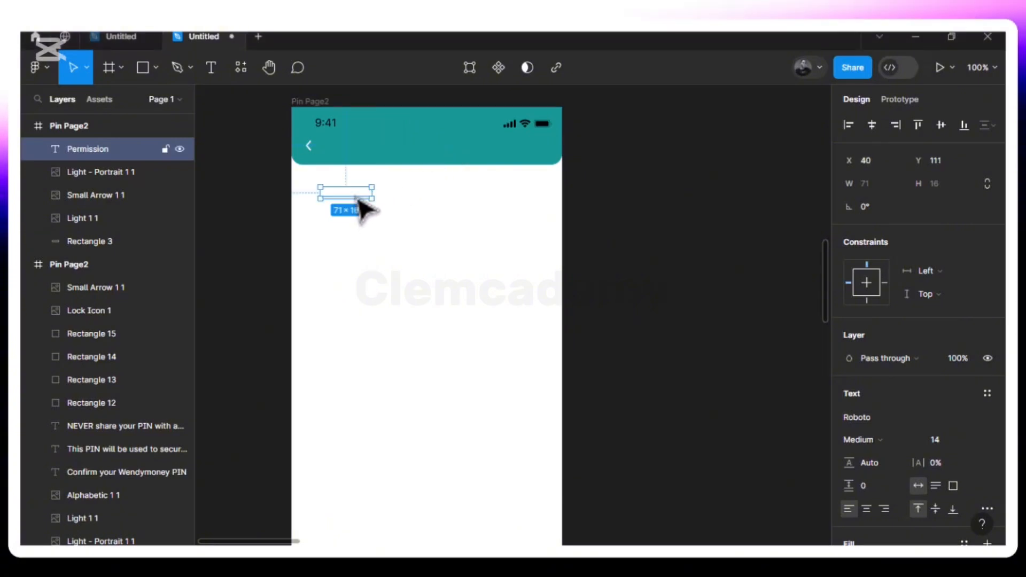
drag(359, 206, 442, 158)
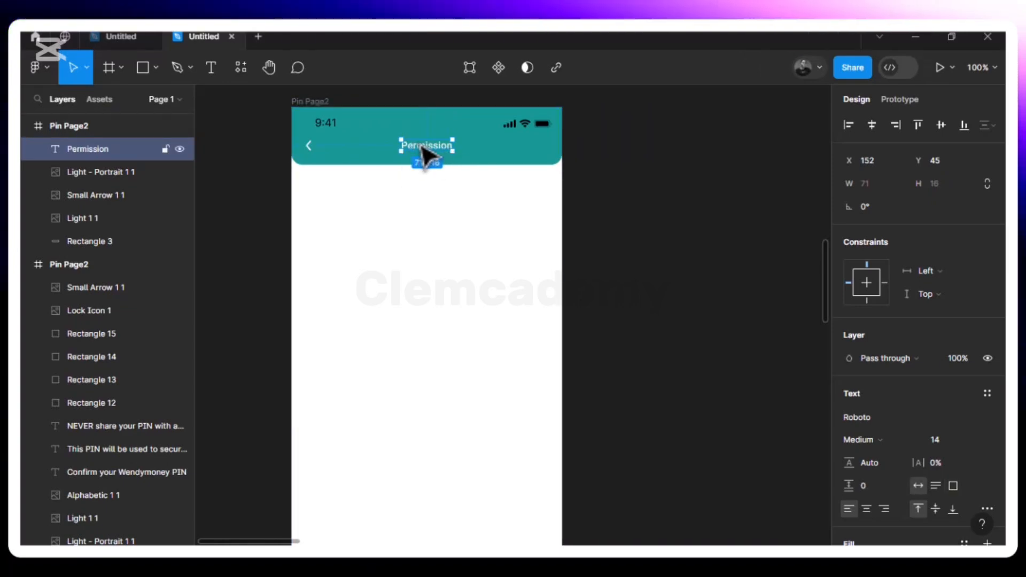
key(ctrl+d)
drag(404, 167, 348, 197)
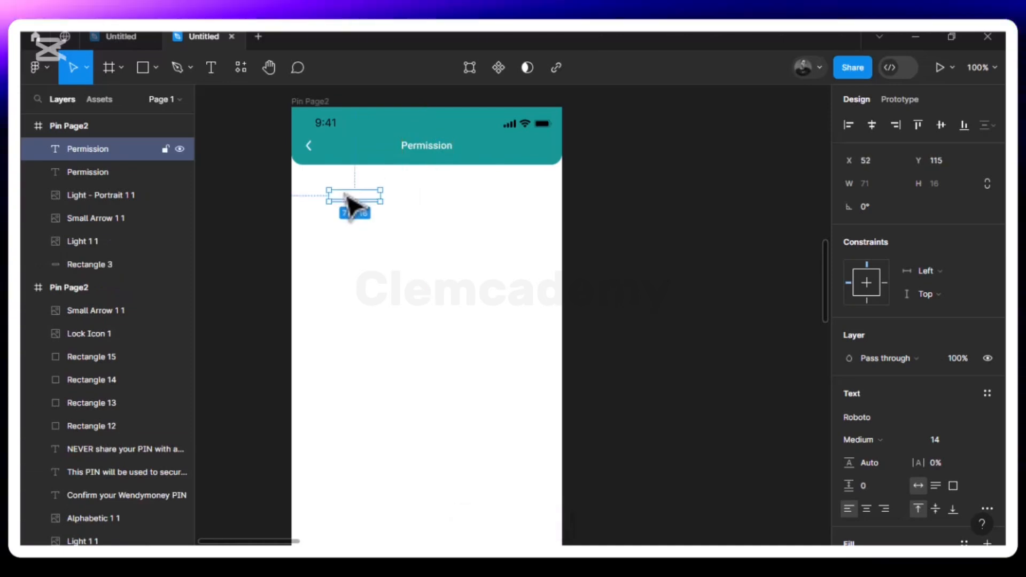
- Make the copy black 000000 at size 20 and retype it as 'We need to request this permissio'
scroll(946, 489, down, 3)
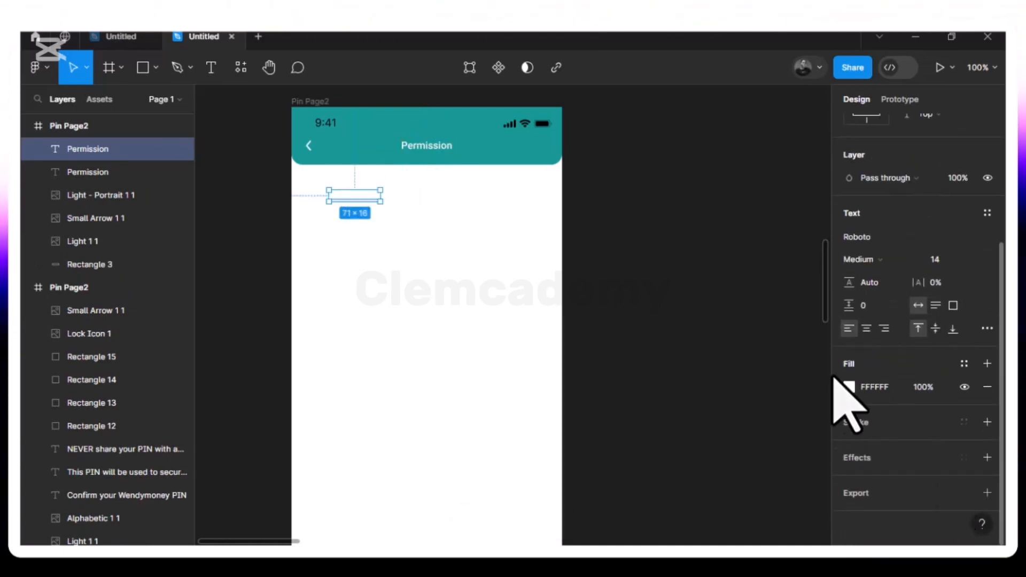
click(849, 387)
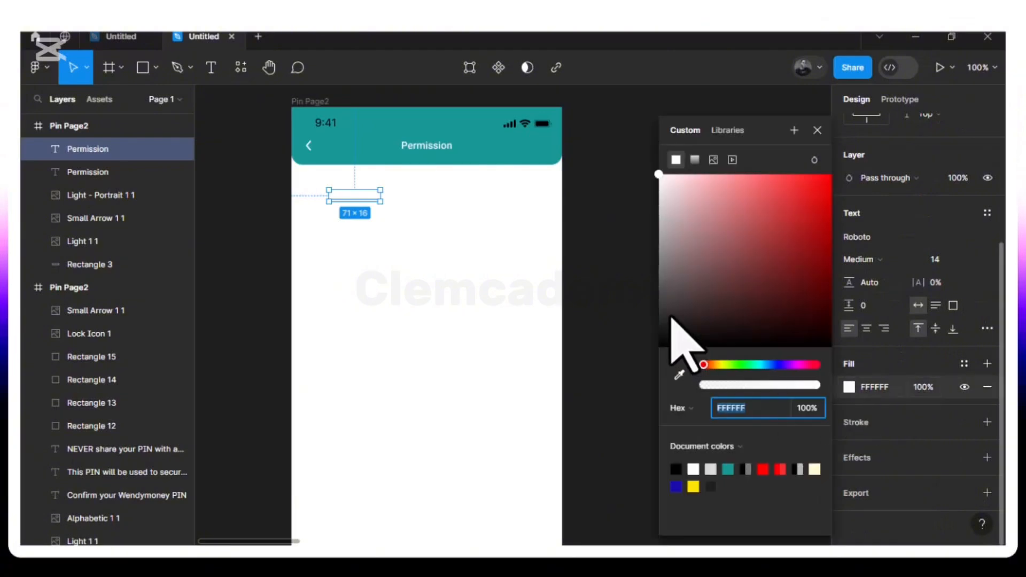
drag(672, 318, 659, 374)
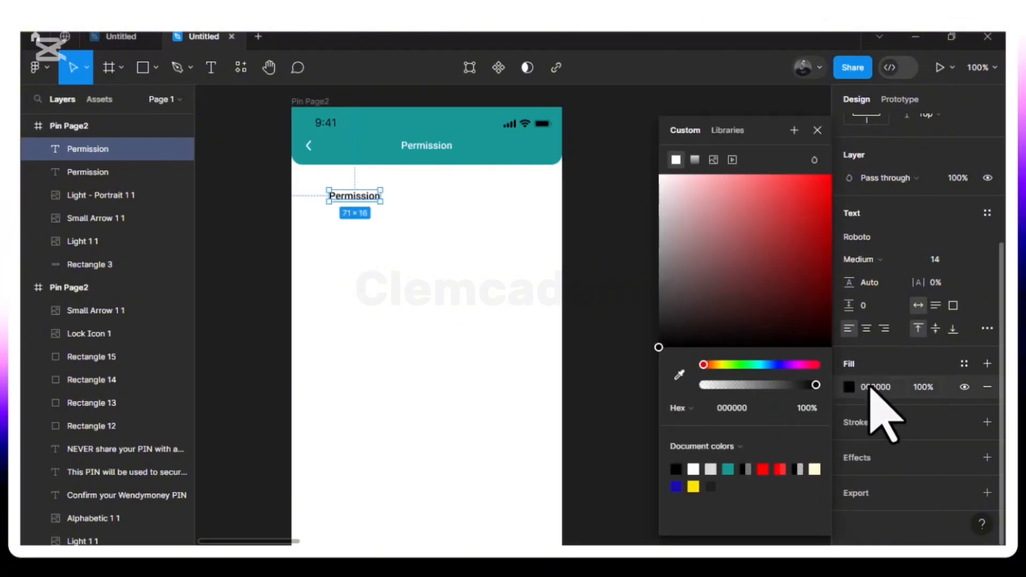
click(977, 262)
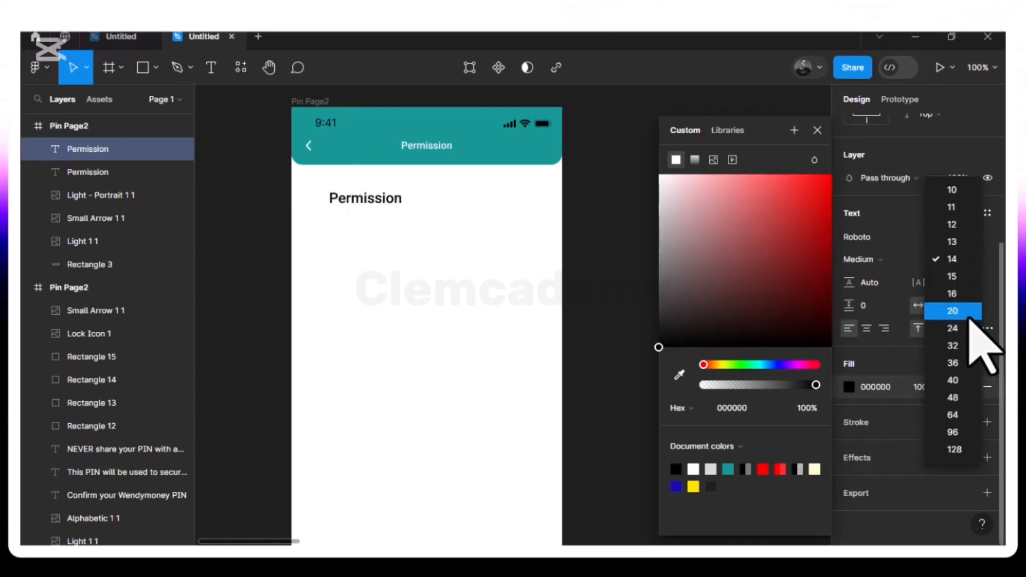
click(952, 311)
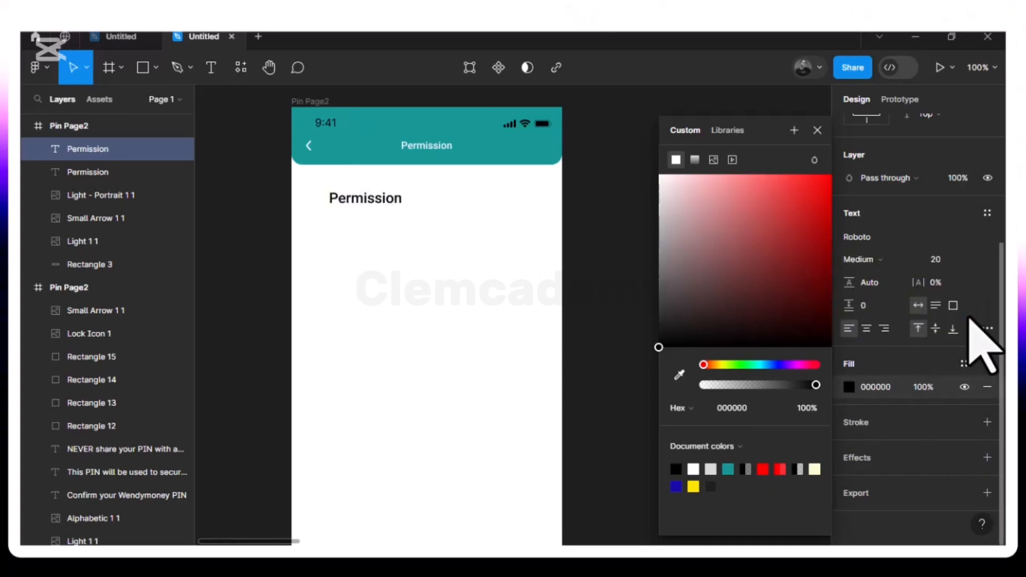
double_click(377, 206)
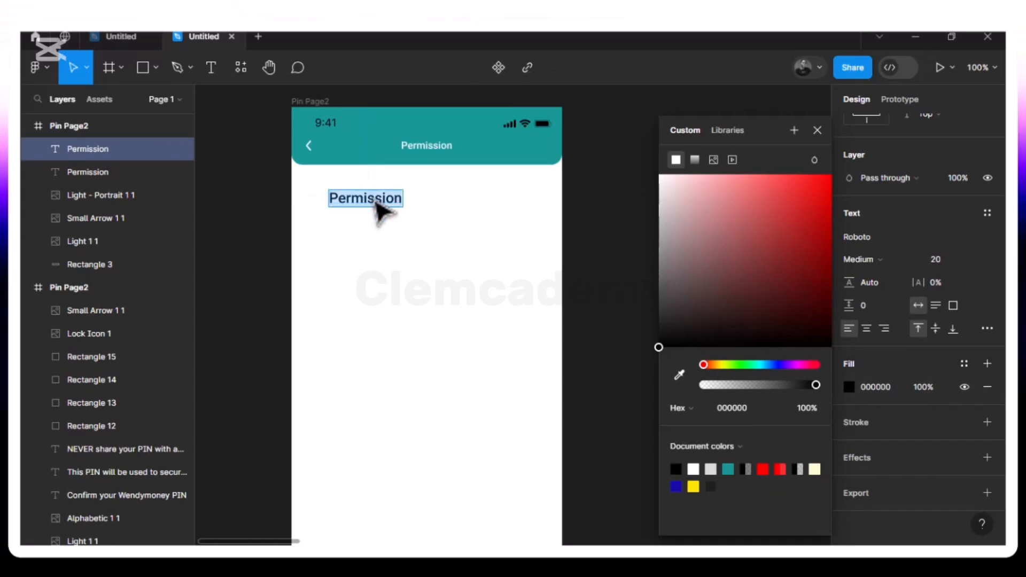
text(We need)
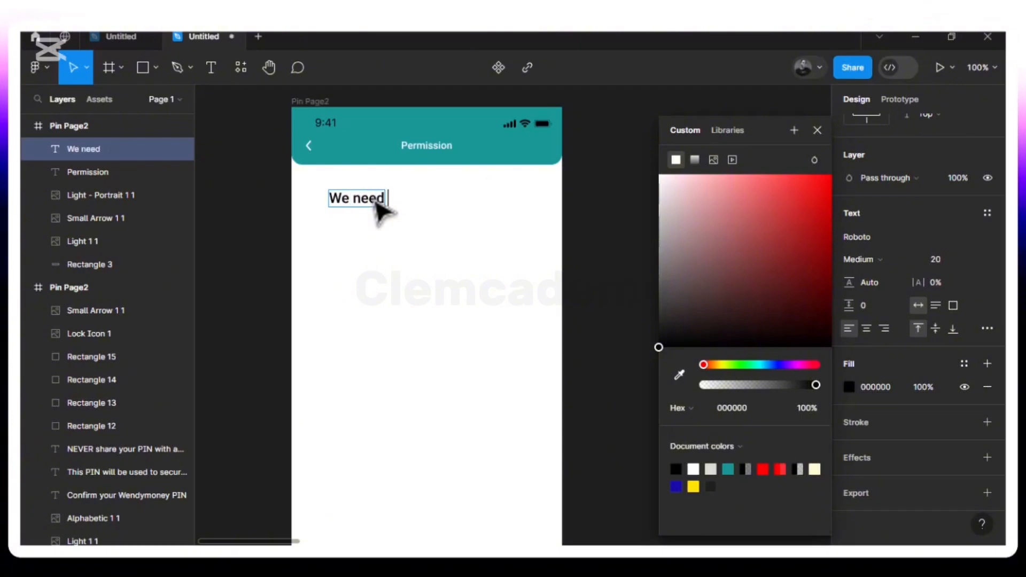
text( to r)
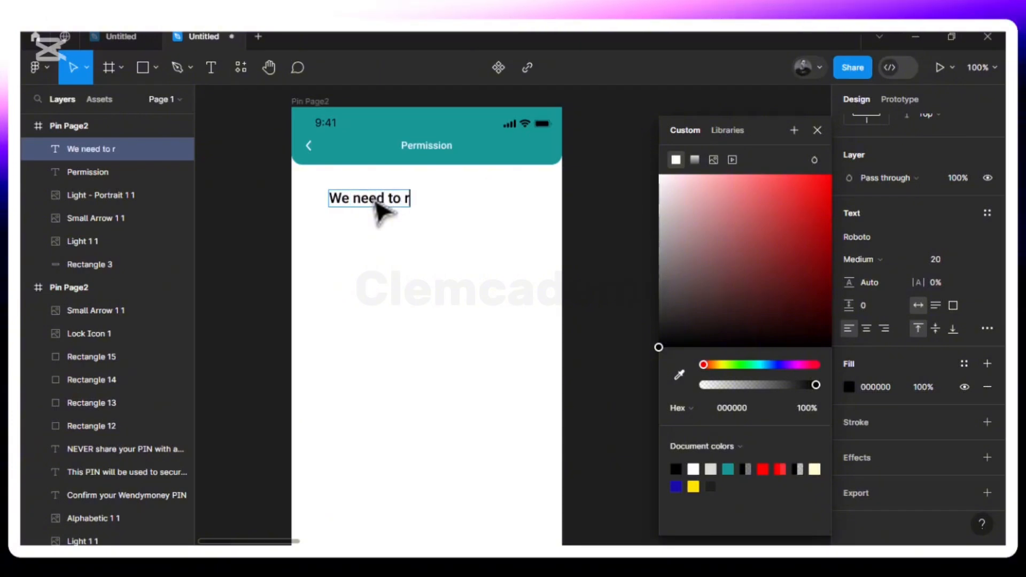
text(equest)
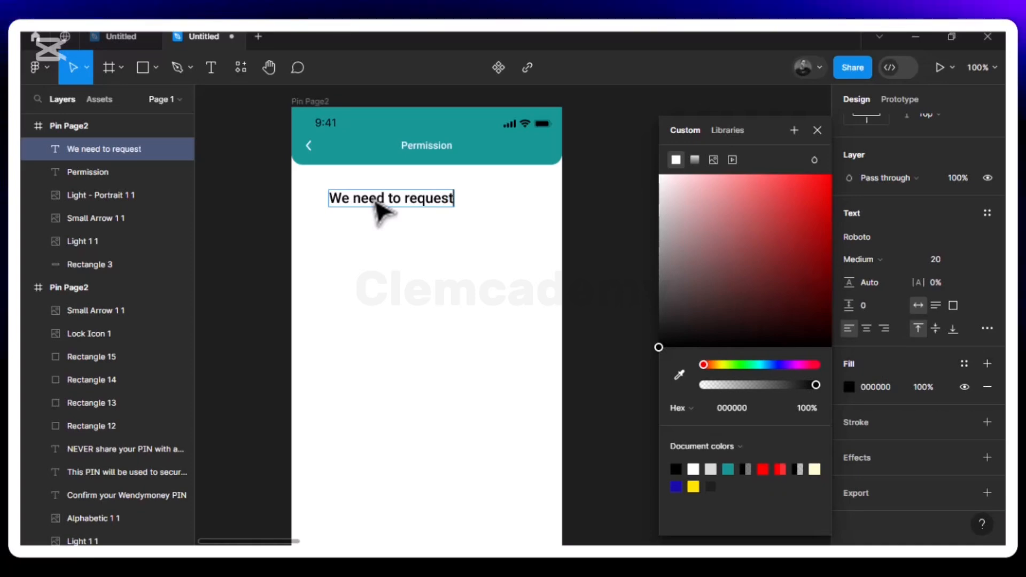
text( this per)
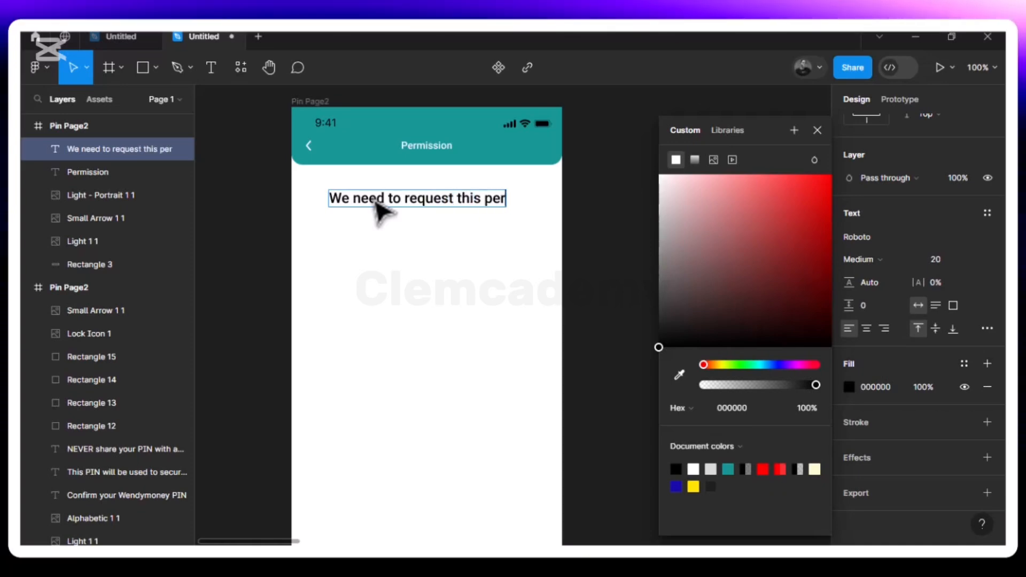
text(missions)
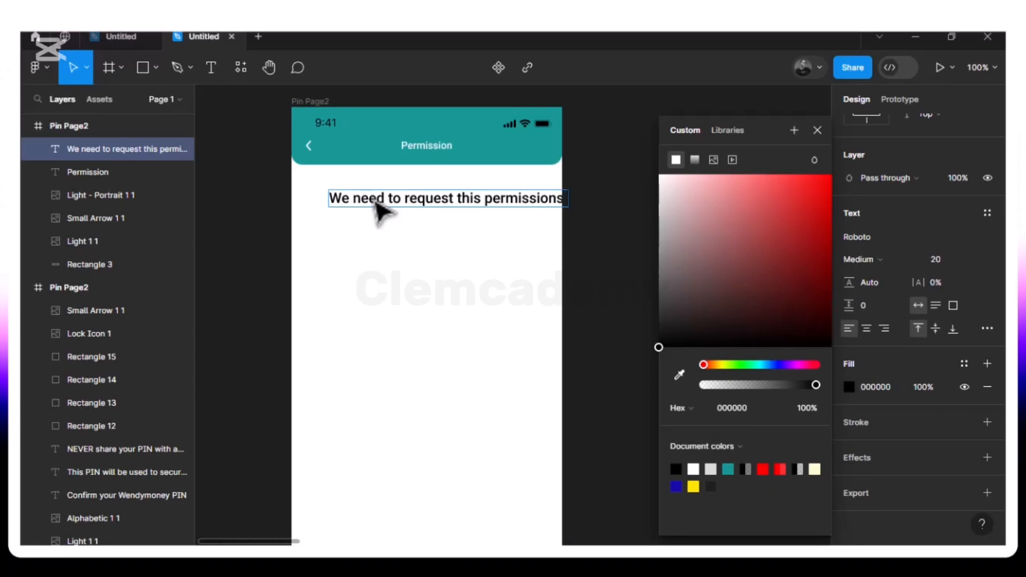
- Finish the 'We need to request this permissions:' text and align it with the back arrow's left edge
key(Escape)
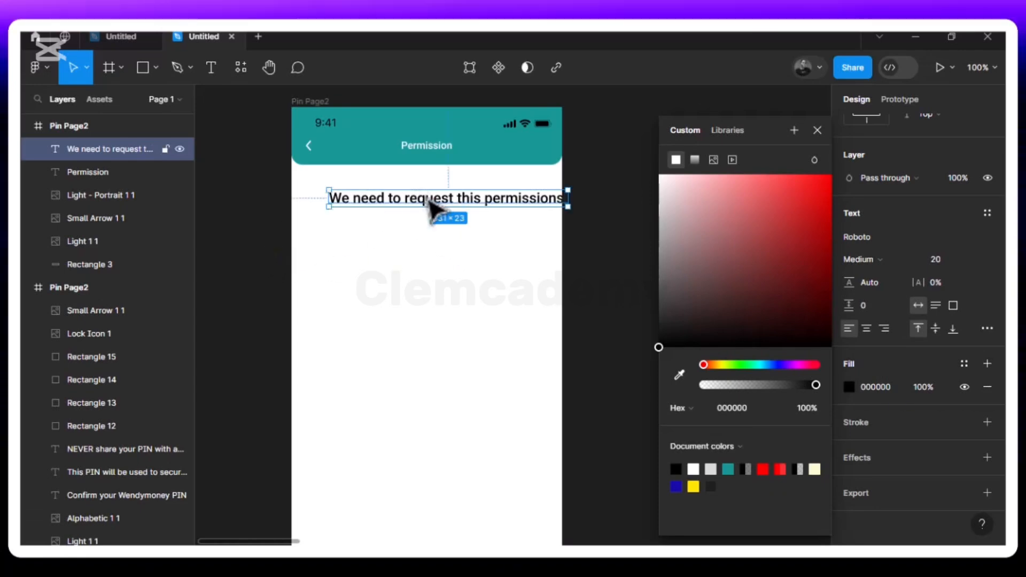
drag(412, 202, 404, 200)
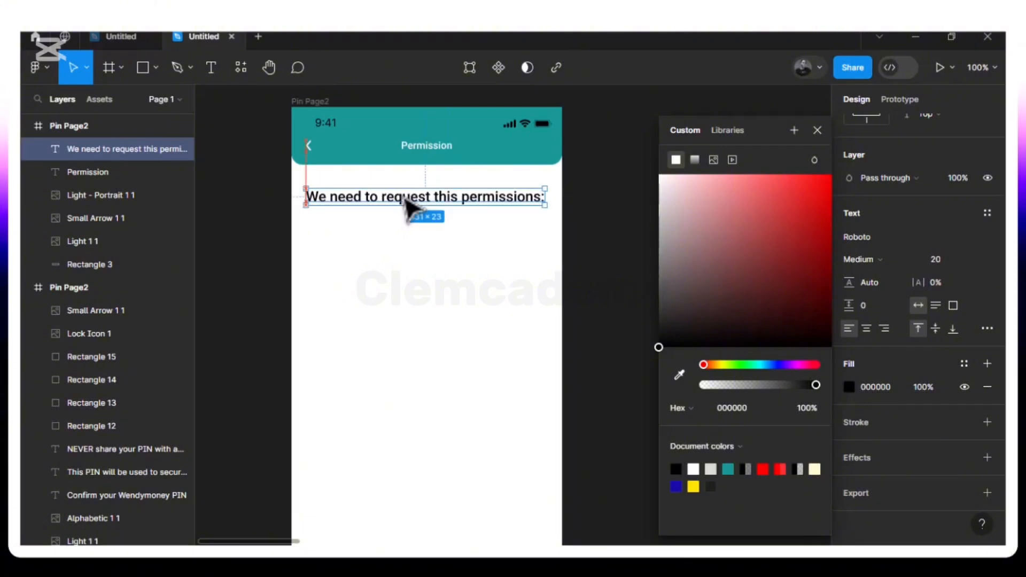
drag(405, 199, 406, 198)
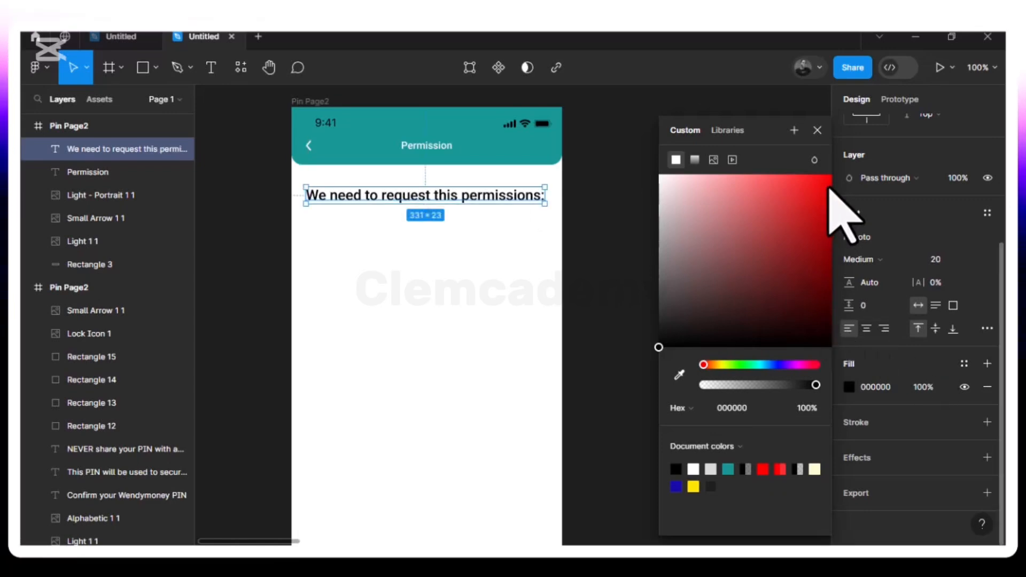
- Raise the heading to X 20, Y 100, 20 px below the teal header
click(817, 130)
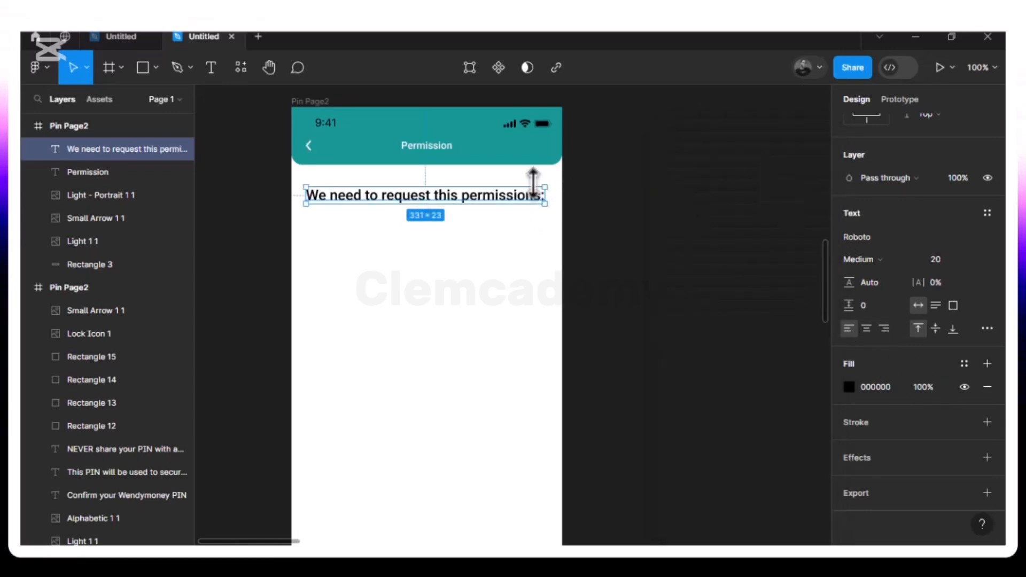
key(ctrl+minus)
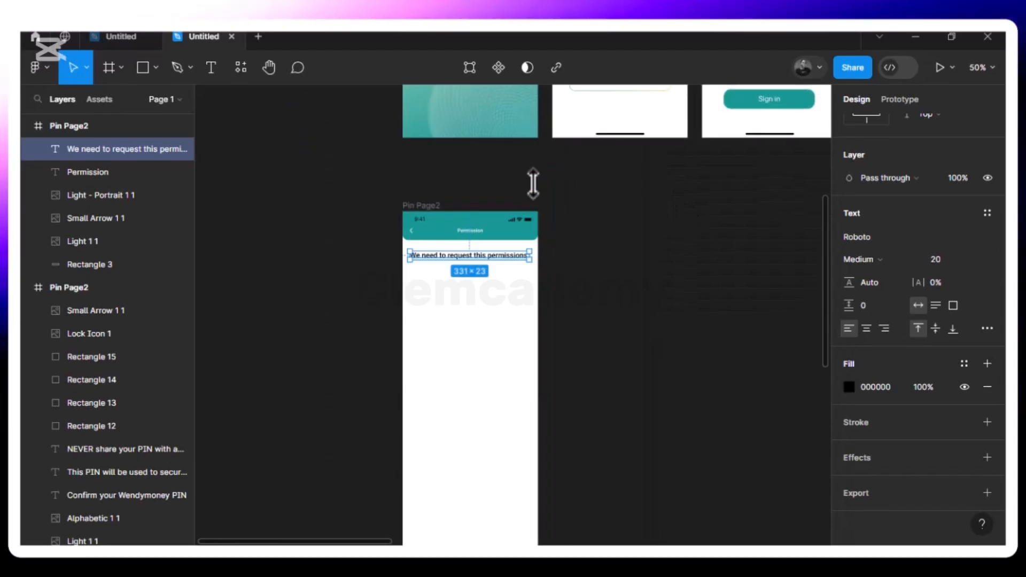
click(481, 285)
key(ctrl+plus)
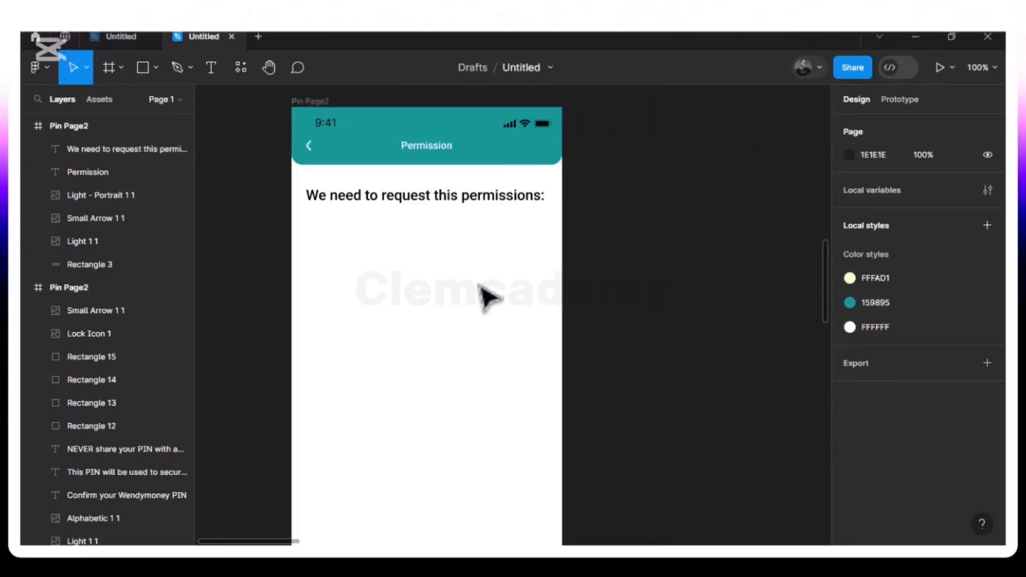
click(435, 206)
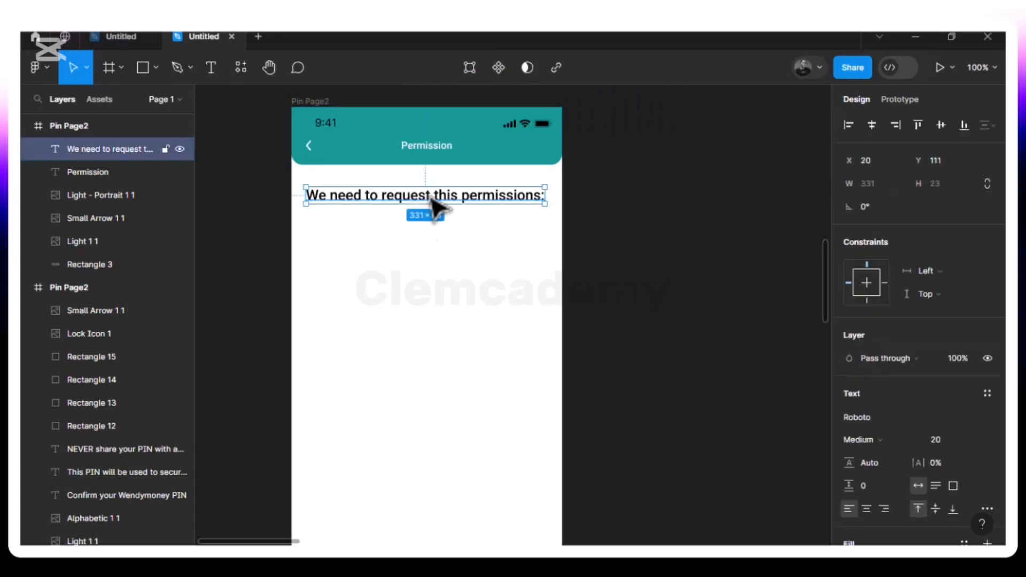
key(alt)
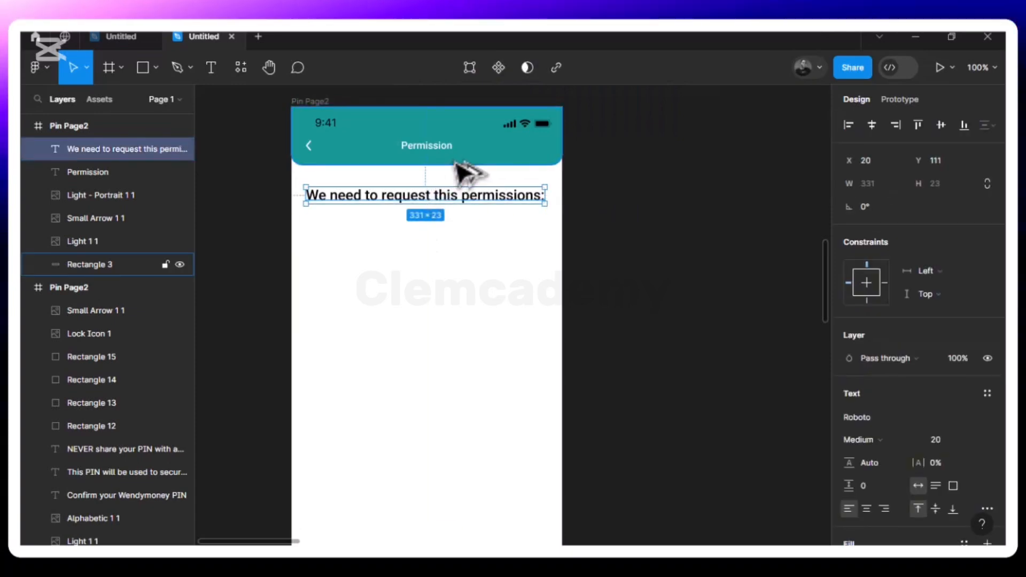
key(Up)
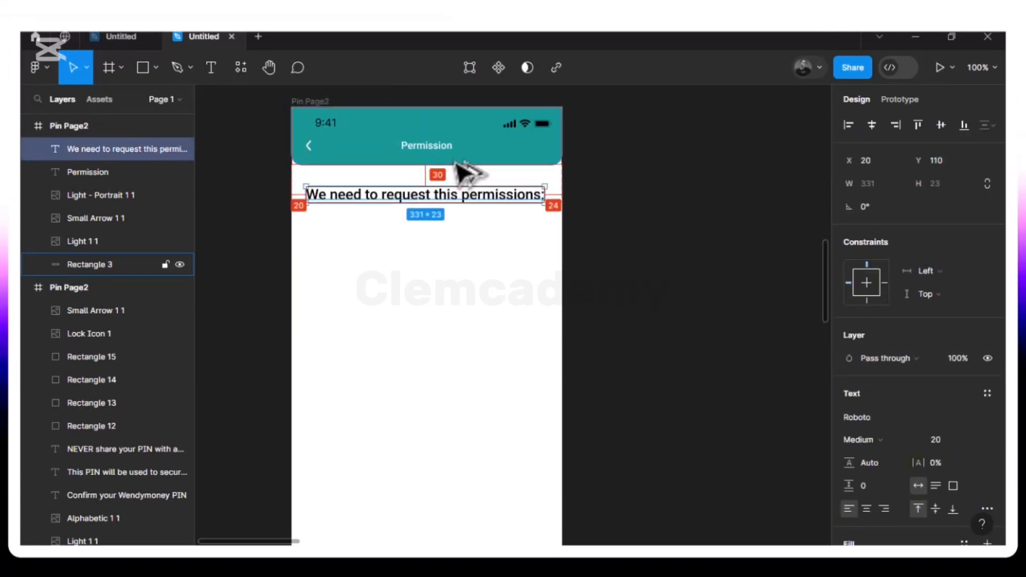
key(Up)
key(Up)
key(Up)
key(Up)
key(Up)
key(Up)
key(Up)
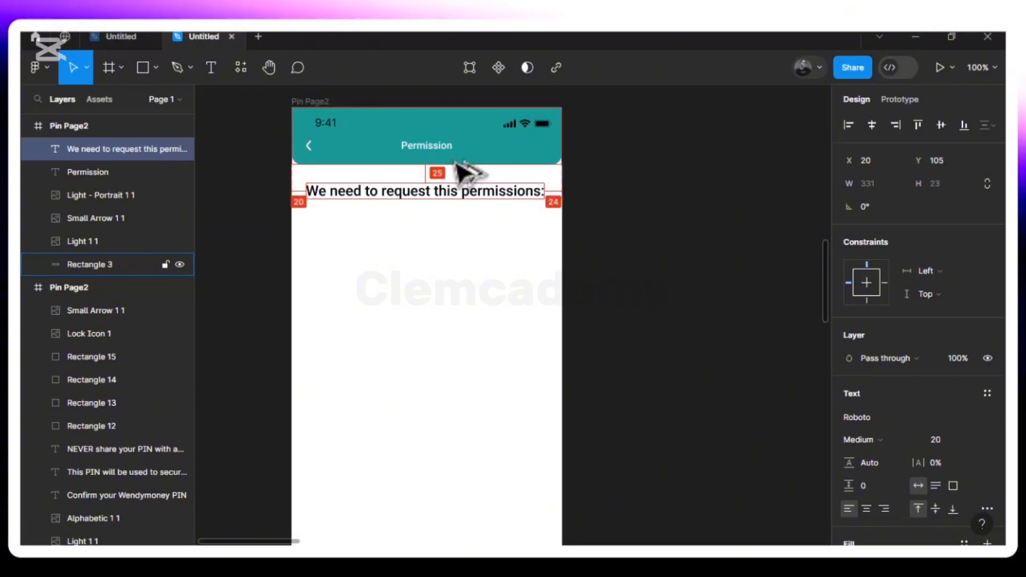
key(Up)
key(Up)
key(Up)
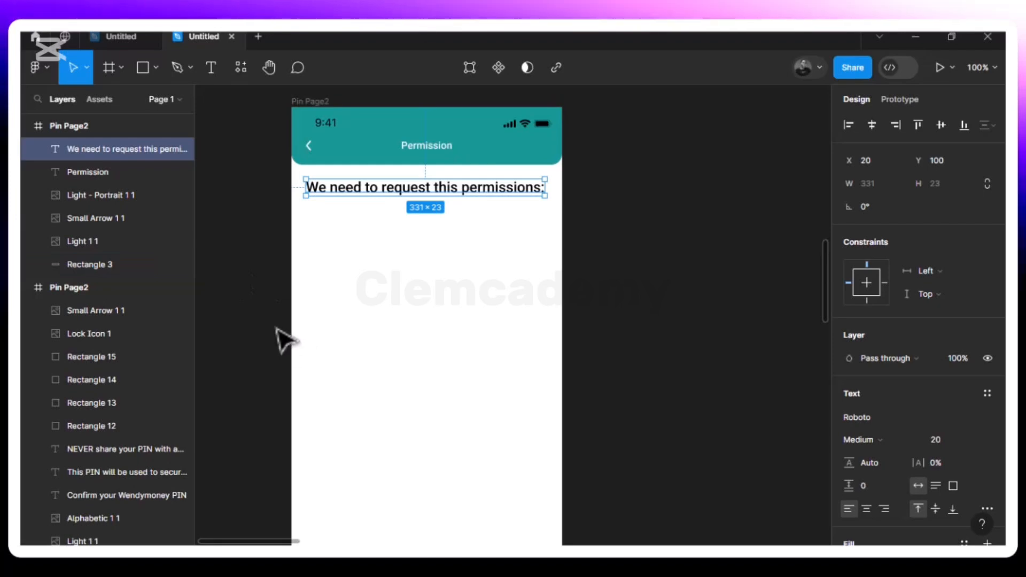
click(444, 297)
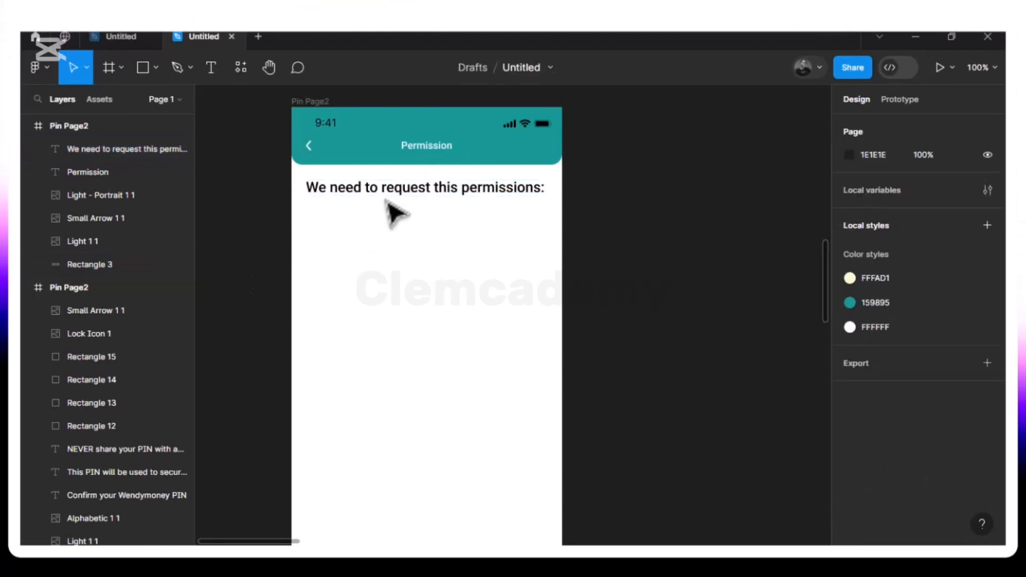
- Draw a 349×1941 rectangle at X 13, Y 131 under the heading with corner radius 10
click(143, 67)
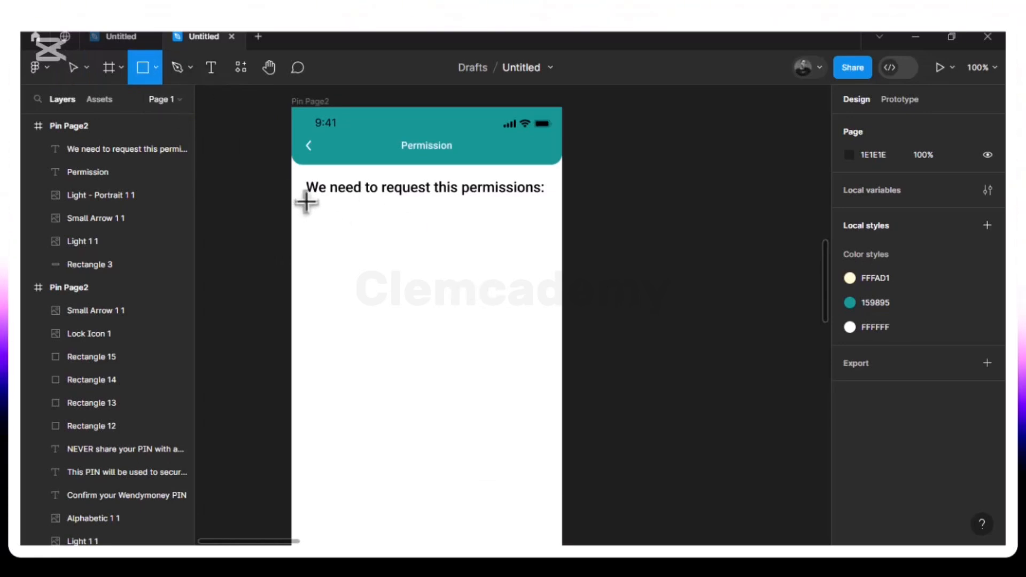
mouse_move(306, 202)
mouse_down()
mouse_move(518, 329)
mouse_move(550, 430)
mouse_move(561, 547)
mouse_move(528, 432)
mouse_up()
mouse_move(513, 389)
mouse_down()
mouse_move(527, 256)
mouse_move(551, 298)
mouse_up()
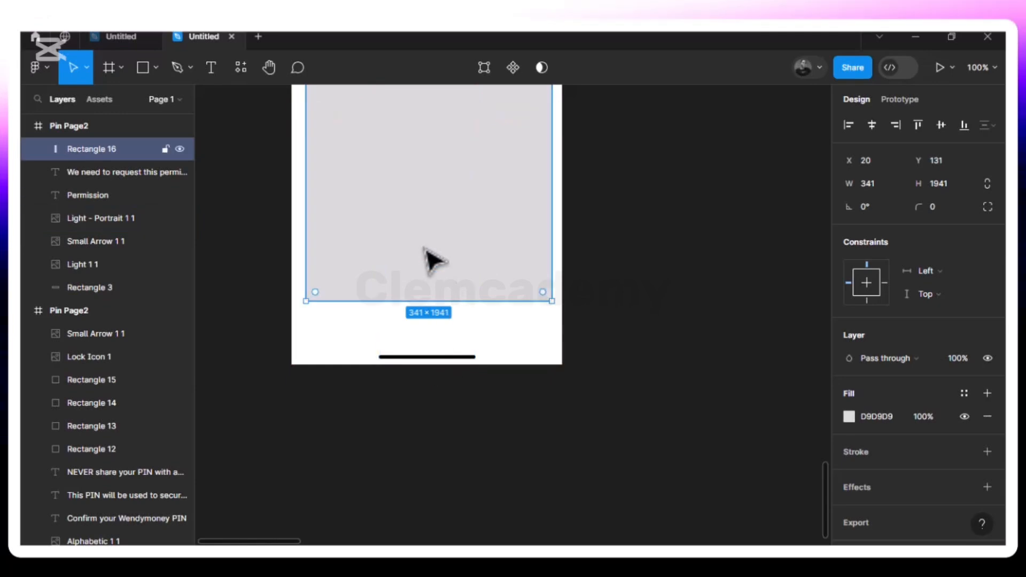
scroll(428, 258, up, 3)
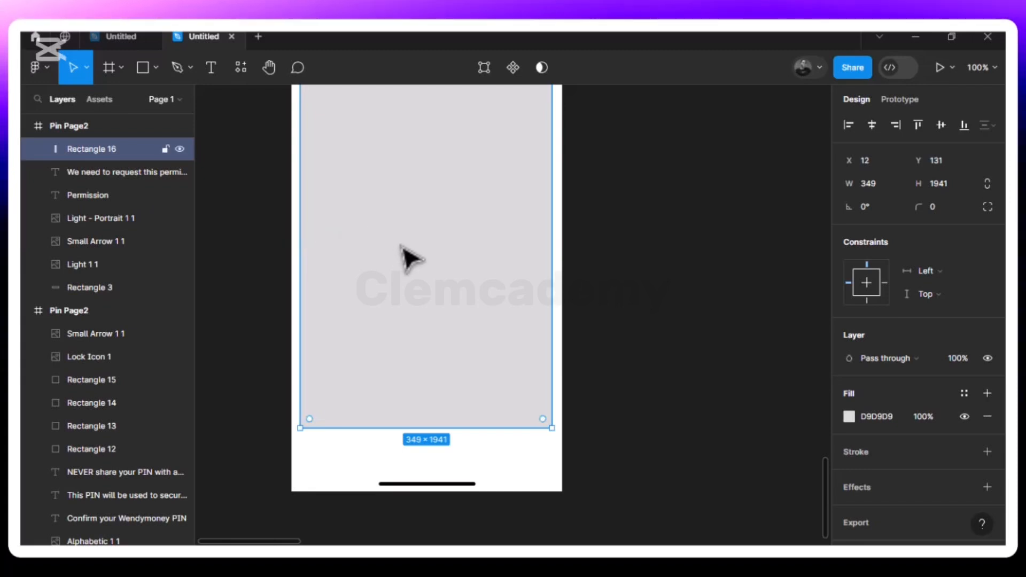
key(Right)
key(alt)
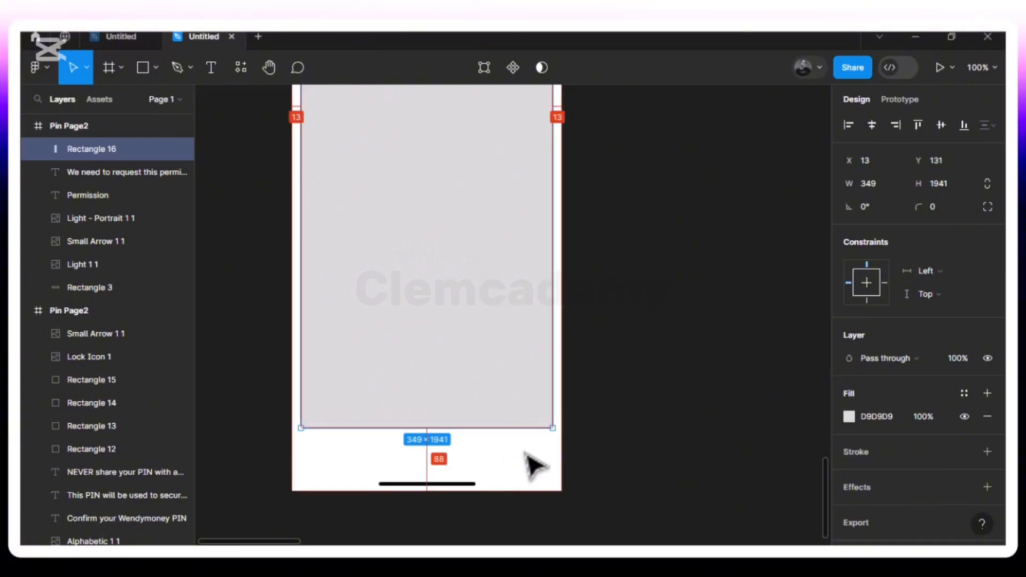
scroll(534, 465, up, 1)
scroll(534, 465, up, 2)
scroll(535, 465, up, 5)
scroll(534, 465, down, 5)
scroll(527, 455, up, 2)
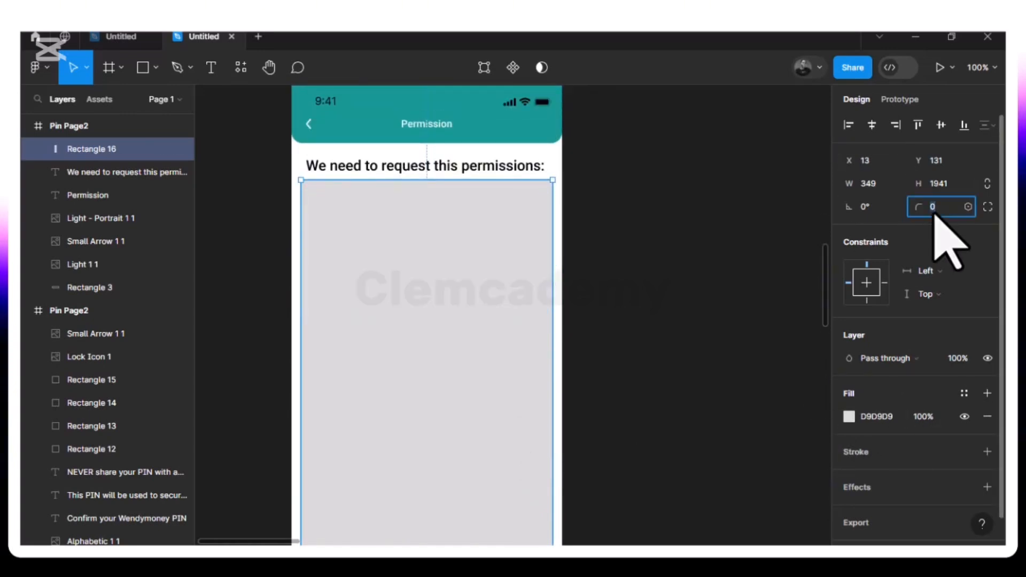
text(10)
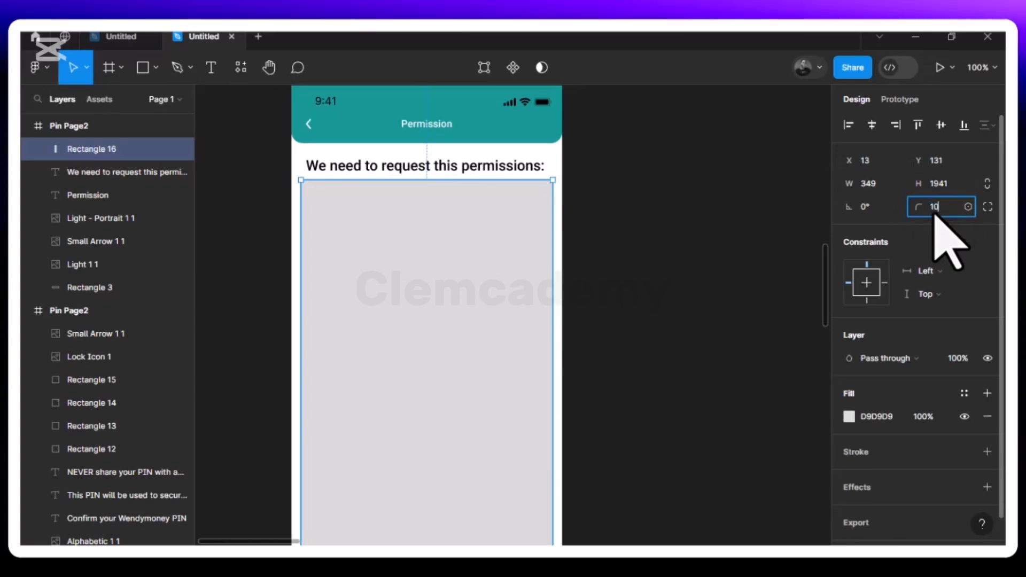
key(Return)
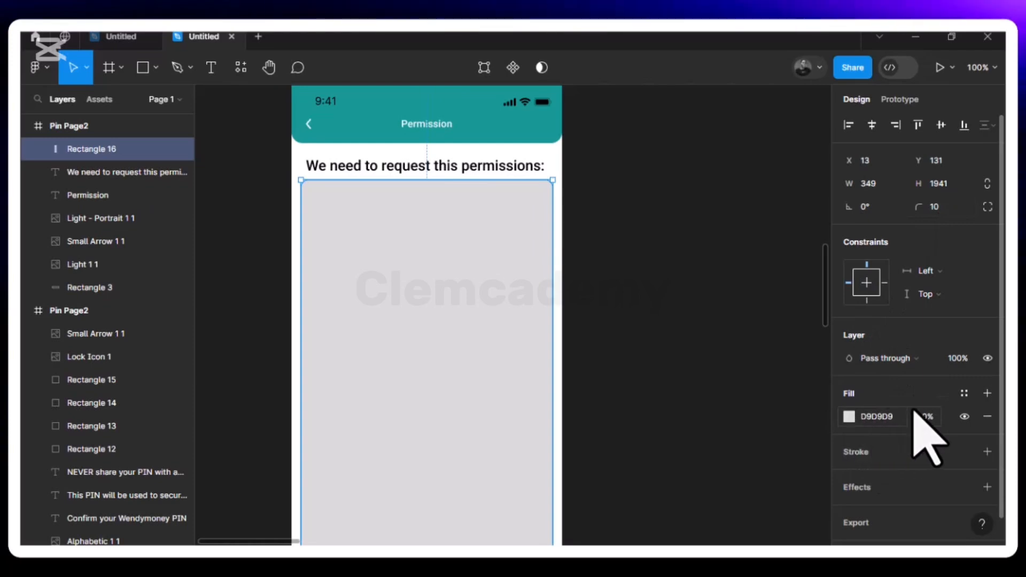
- Remove the rectangle's fill and give it a 1.5 px inside stroke in teal 159895
click(987, 417)
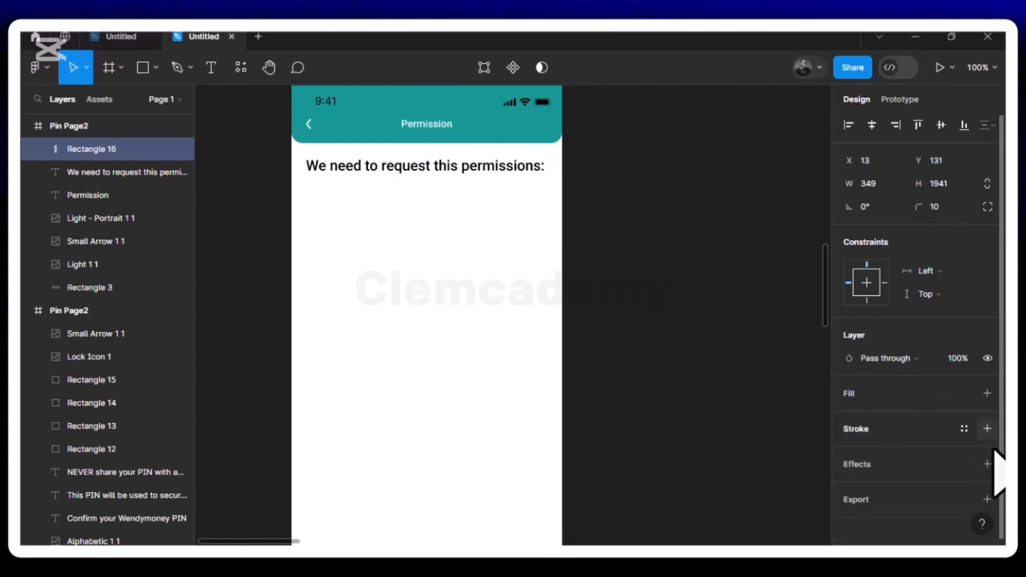
click(988, 429)
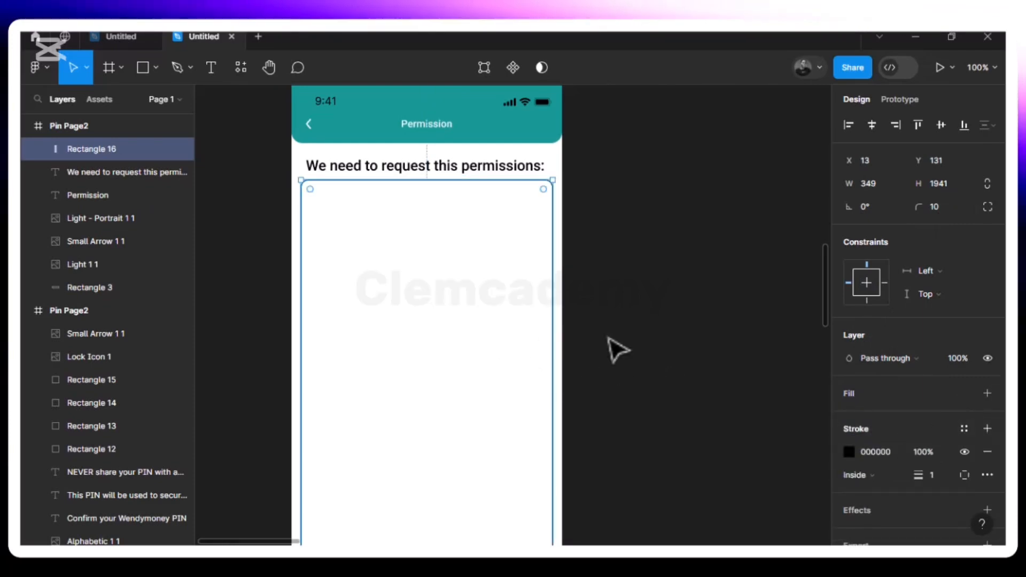
click(849, 452)
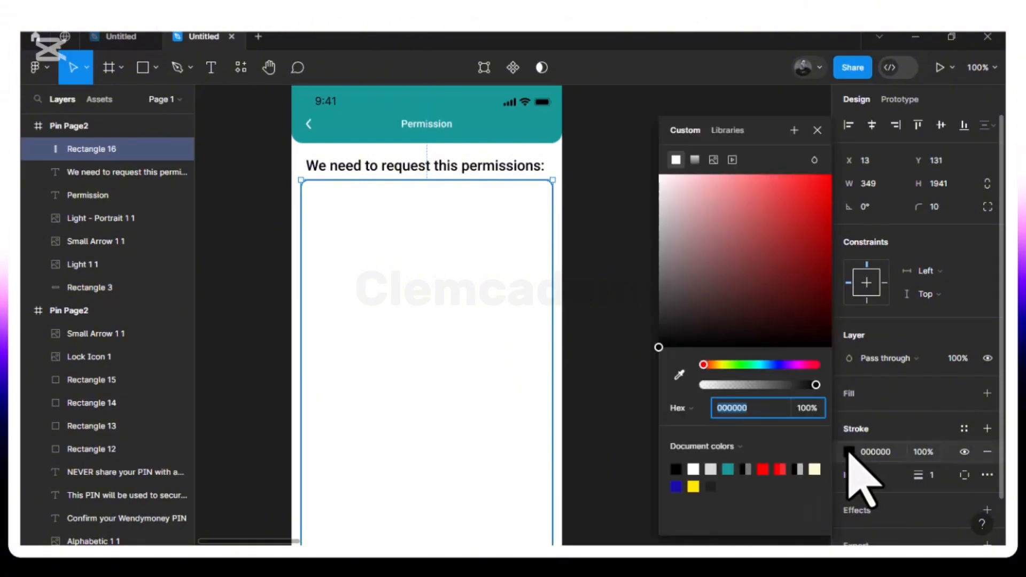
click(727, 469)
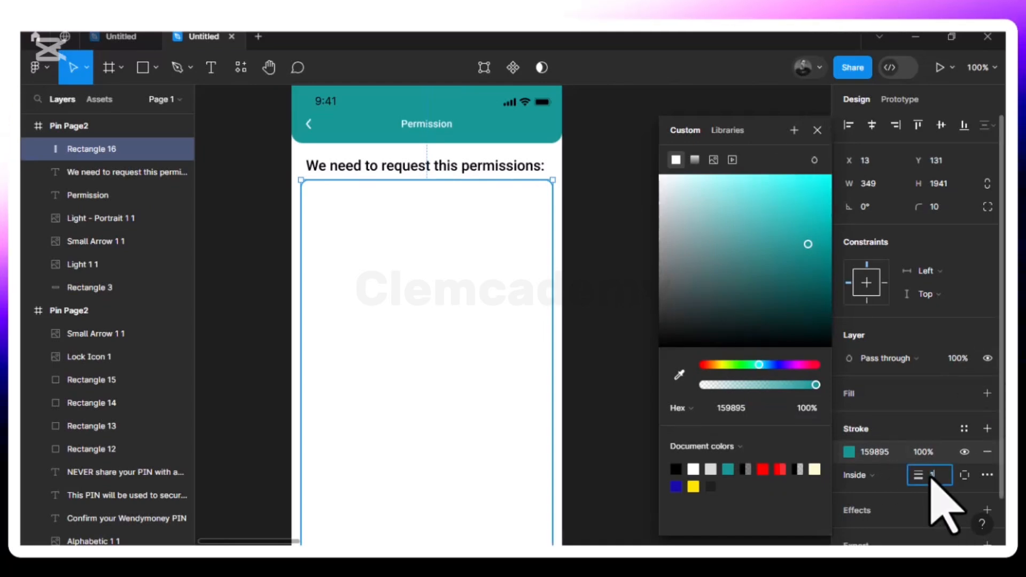
text(.5)
key(Return)
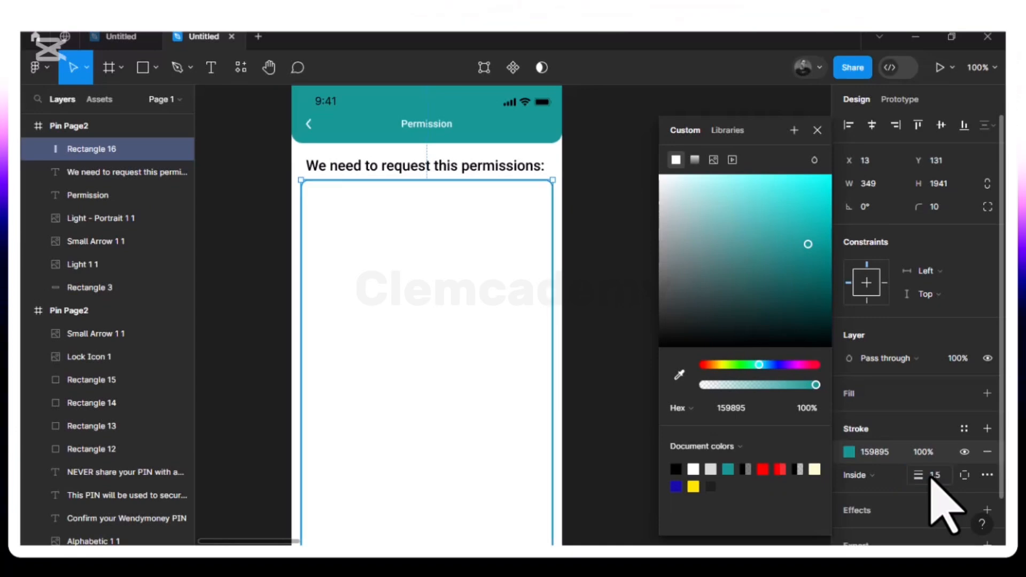
click(816, 130)
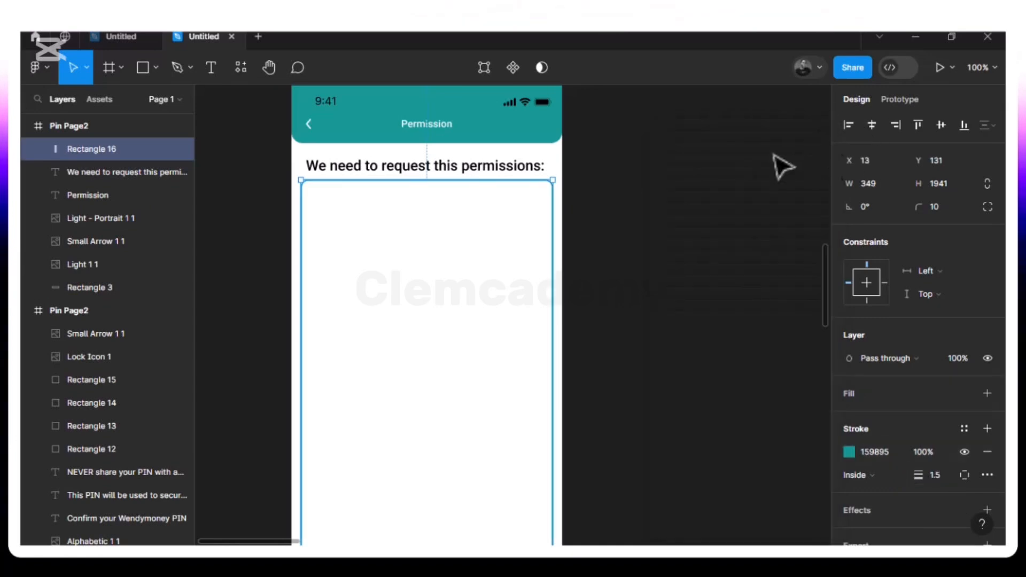
click(635, 236)
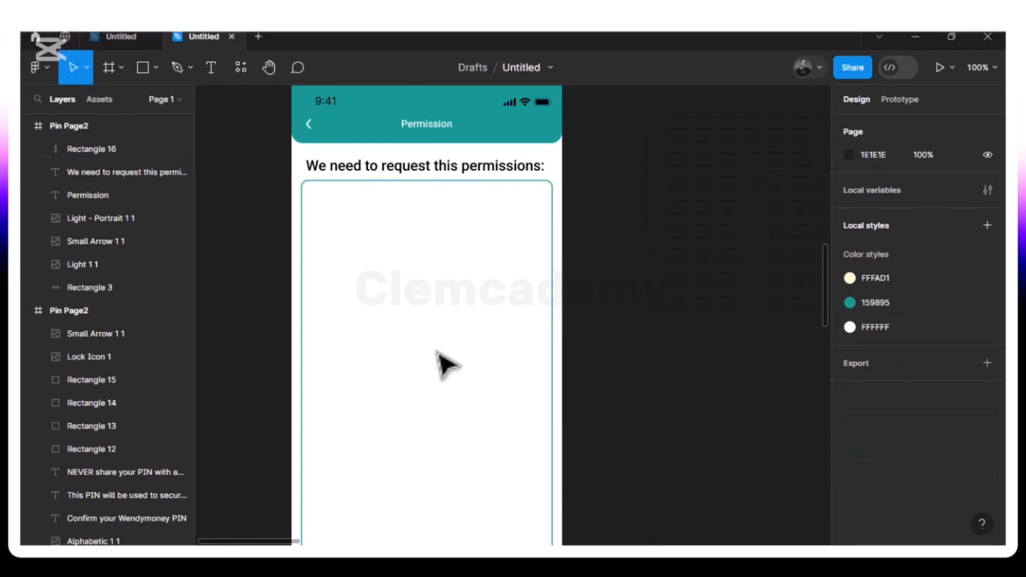
- Keep the permissions heading at Y 100 after nudging it down and back
scroll(444, 363, down, 5)
scroll(443, 364, left, 3)
scroll(438, 355, up, 3)
scroll(438, 354, up, 4)
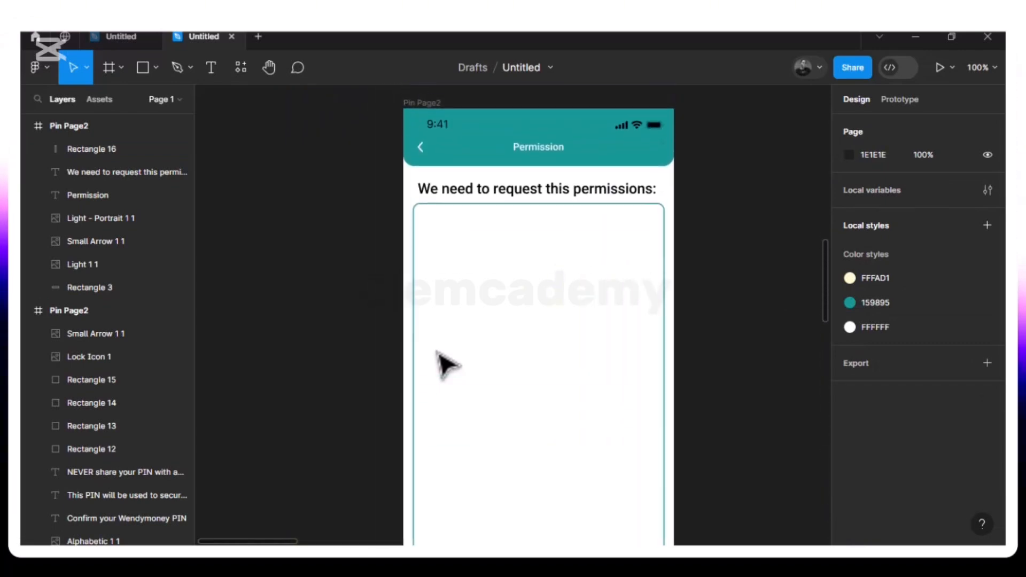
scroll(438, 354, right, 3)
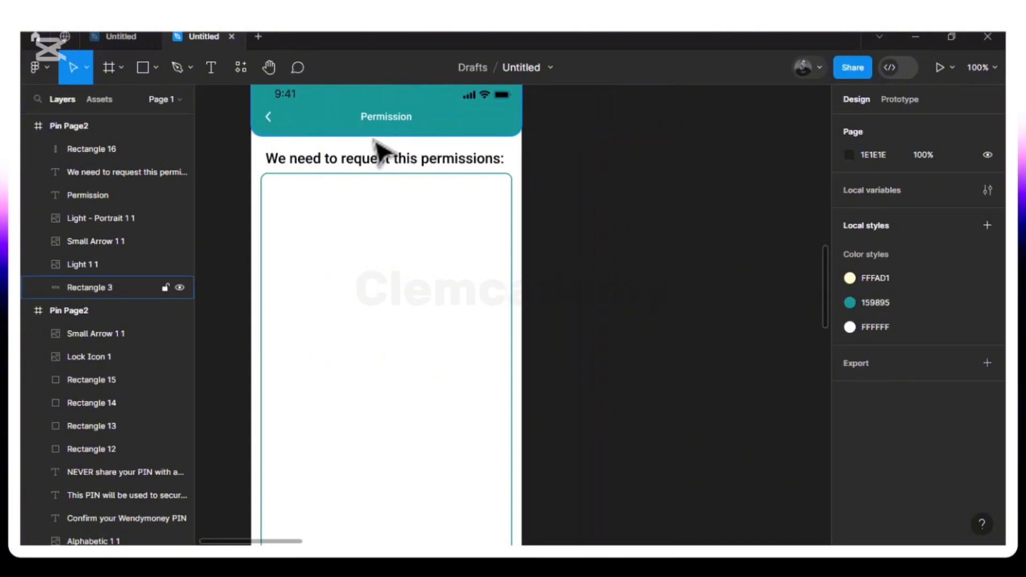
click(381, 170)
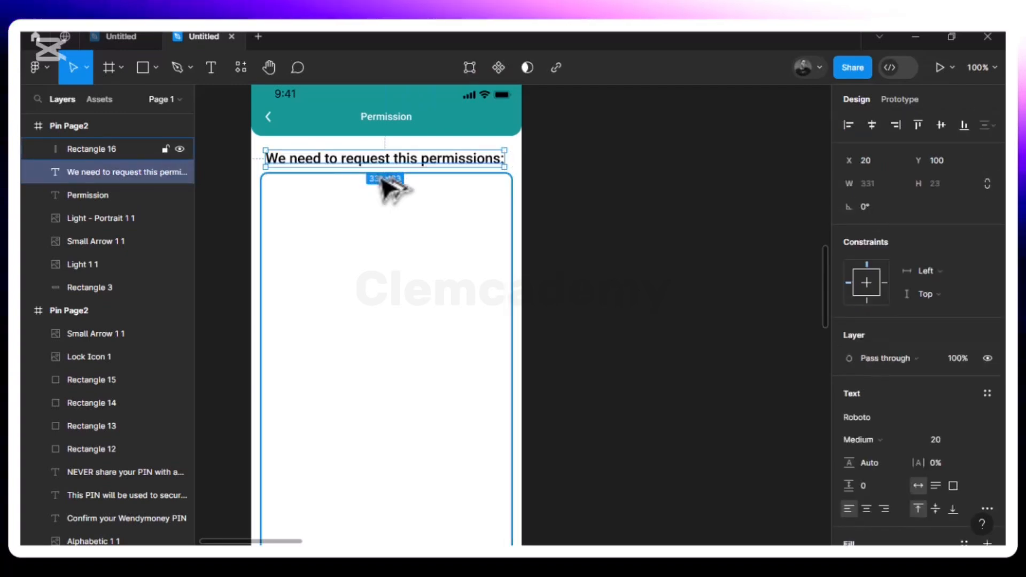
key(Down)
key(Down)
key(Down)
key(Up)
key(Up)
key(Up)
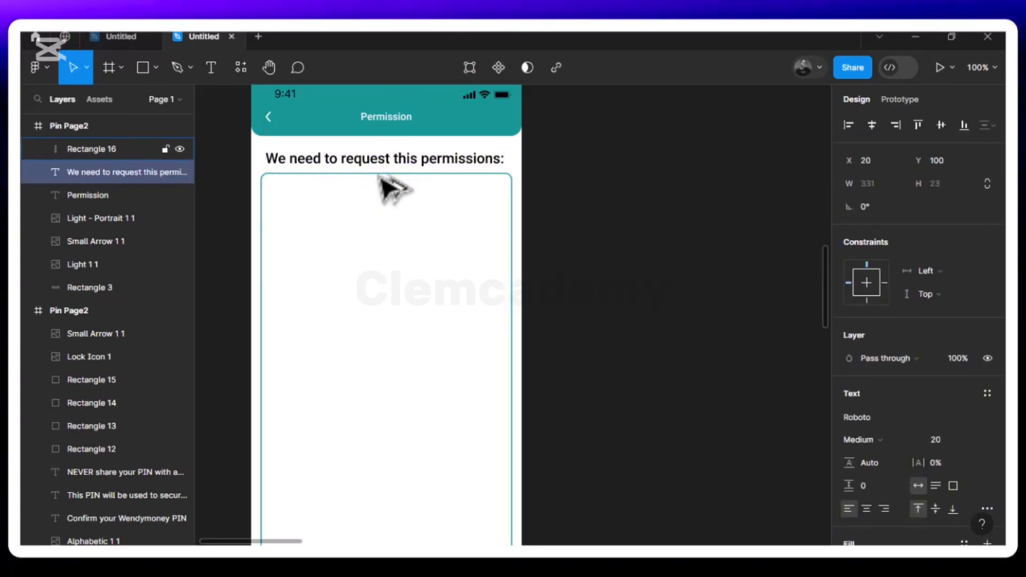
key(Escape)
- Lower the outlined rectangle to leave a 20 px gap below the heading
click(378, 175)
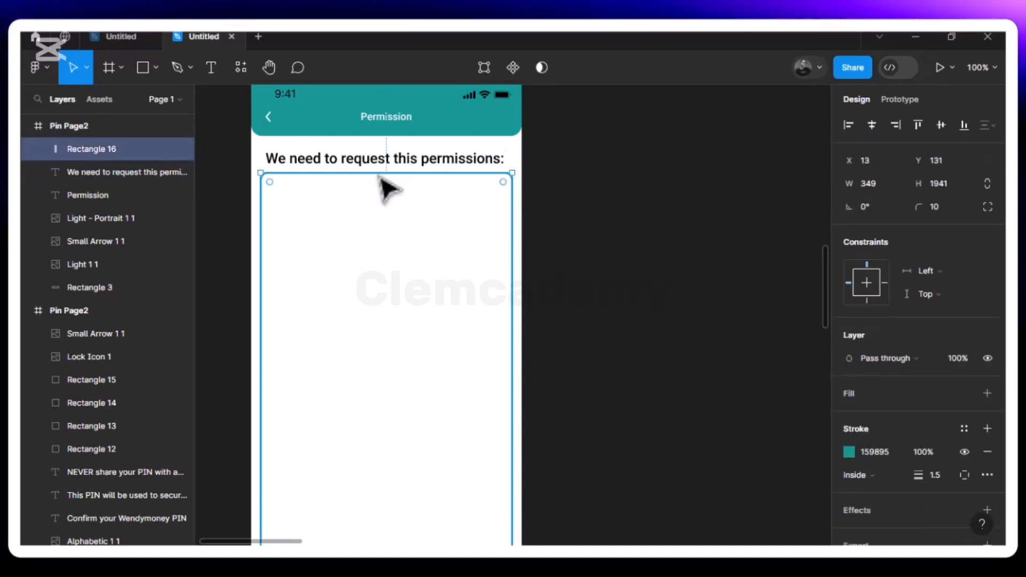
key(Down)
key(Down)
key(Down)
key(Down)
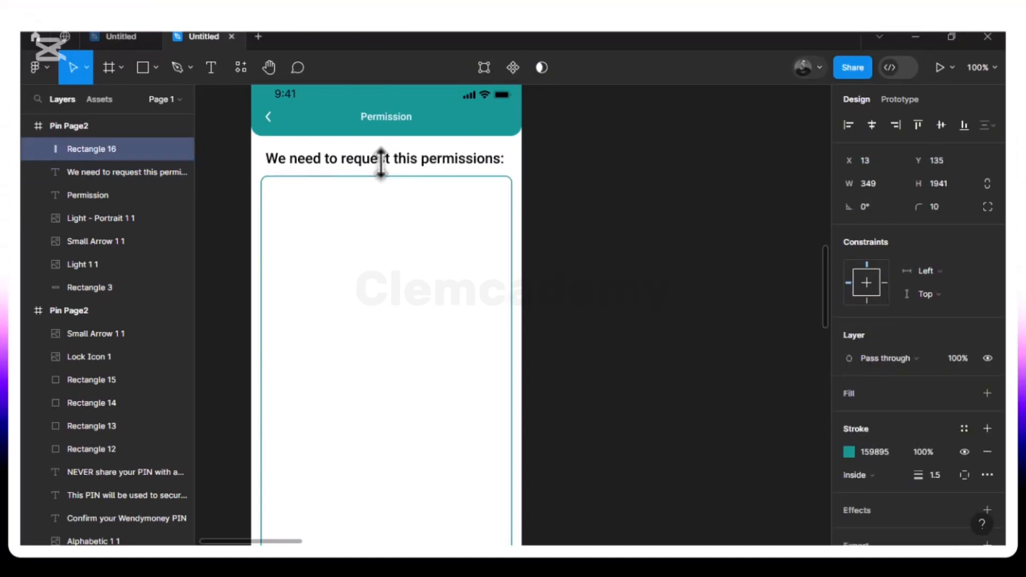
key(Up)
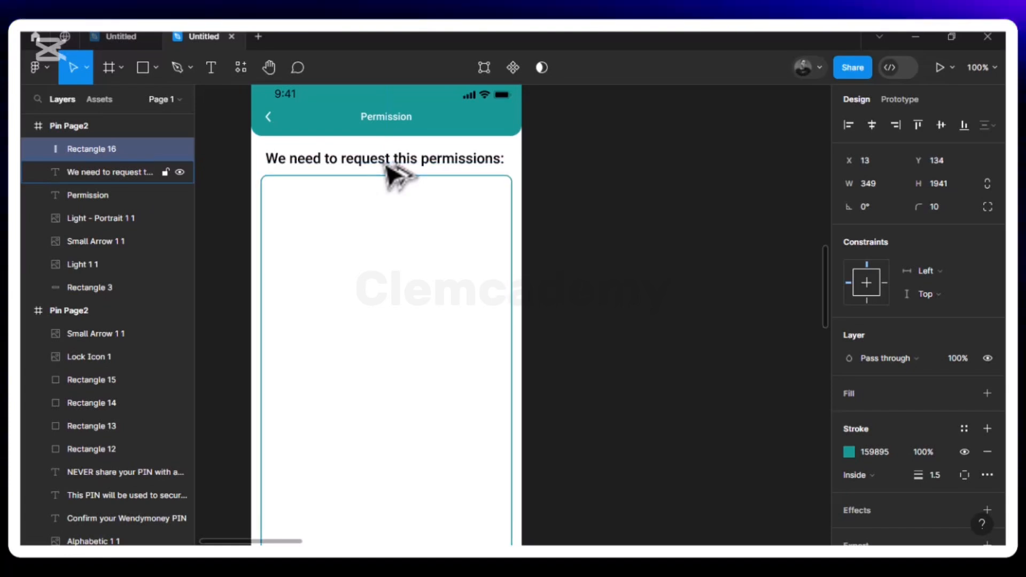
key(Down)
key(Down)
key(Down)
key(Down)
key(Down)
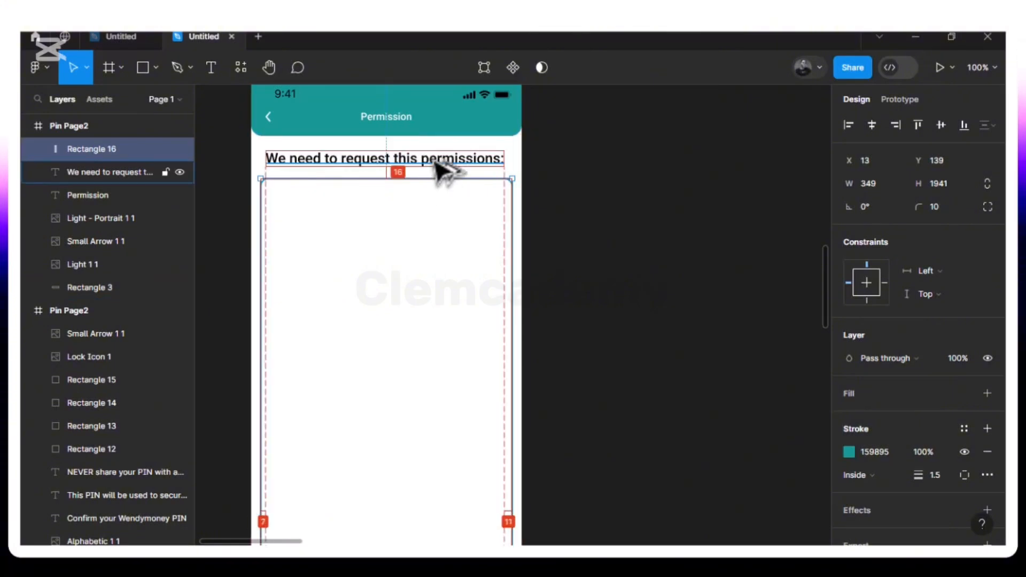
key(Down)
key(Down)
key(Down)
key(Down)
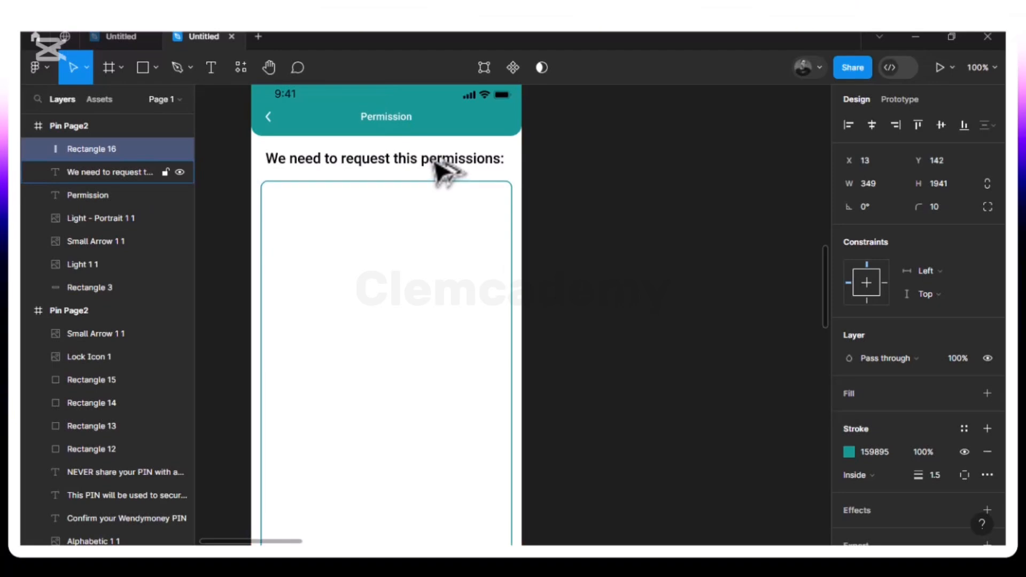
click(439, 171)
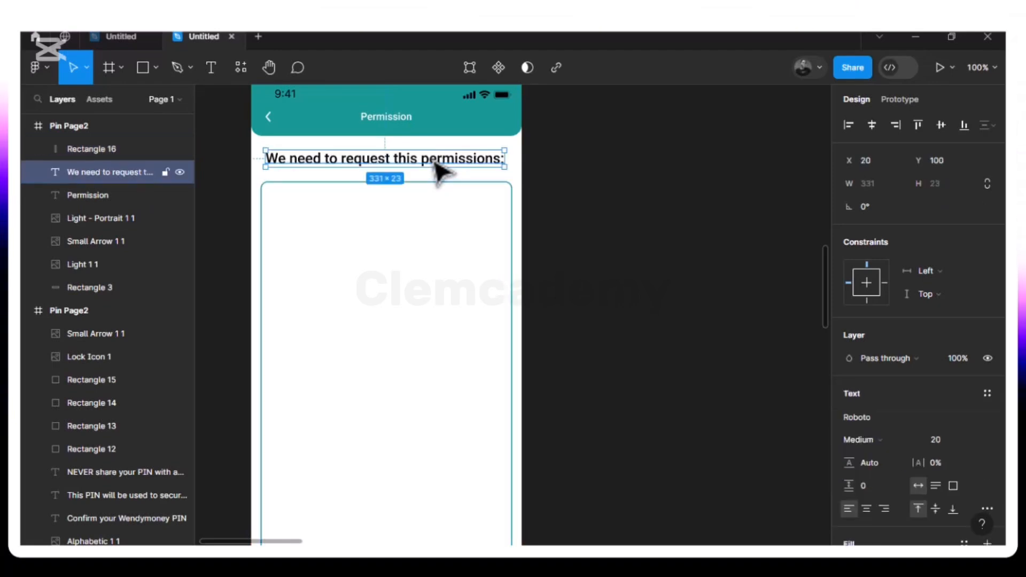
key(alt)
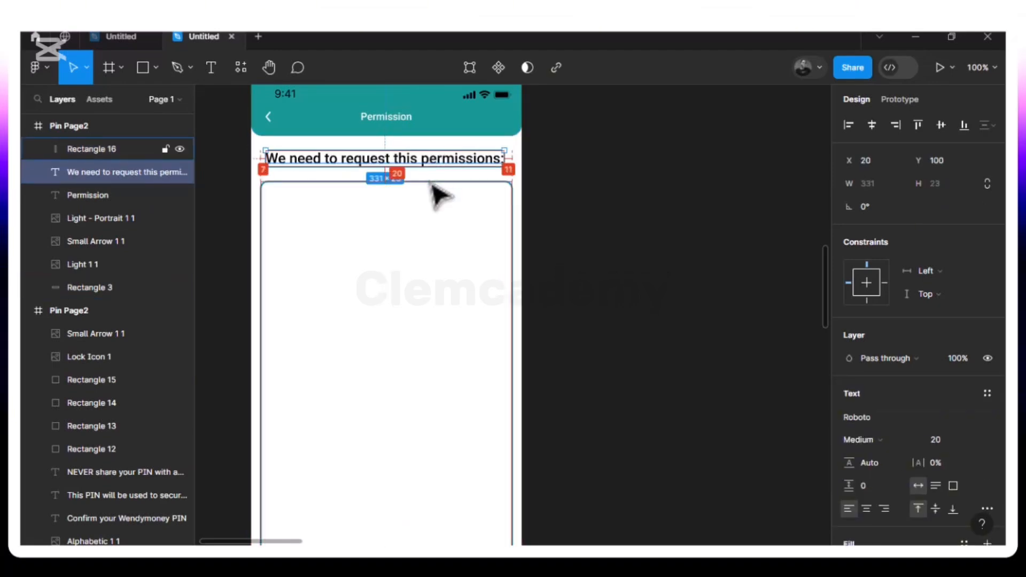
- Duplicate the permissions heading and move the copy into the card at X 22, Y 188
right_click(377, 229)
click(319, 252)
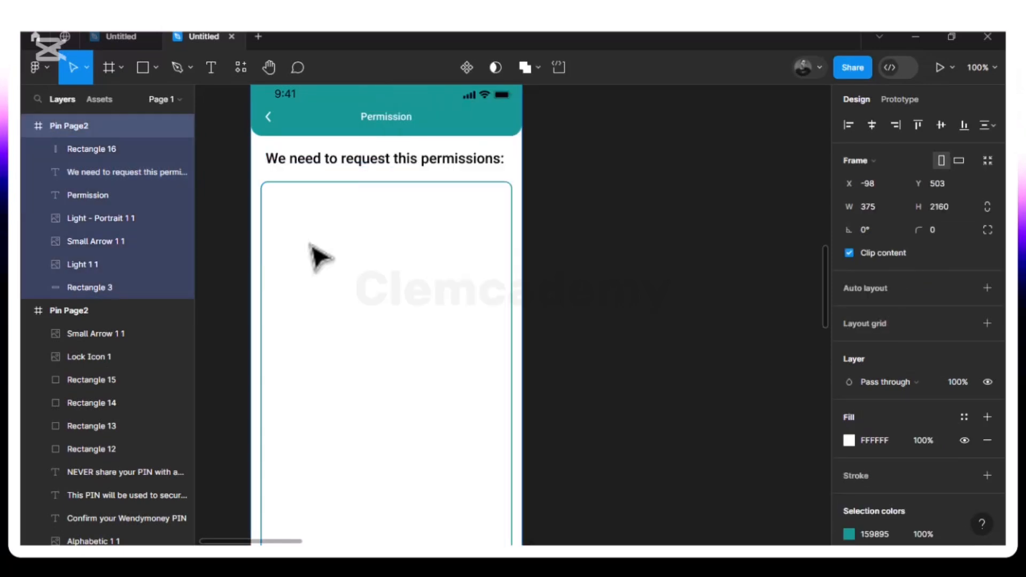
scroll(317, 255, down, 3)
scroll(318, 257, down, 5)
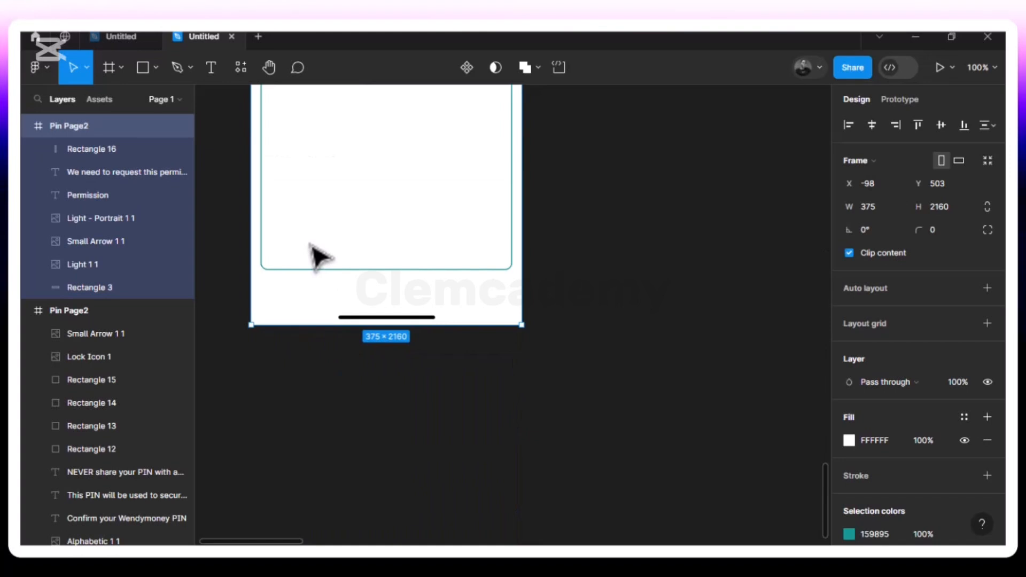
scroll(318, 257, up, 5)
scroll(320, 256, up, 3)
scroll(319, 256, down, 1)
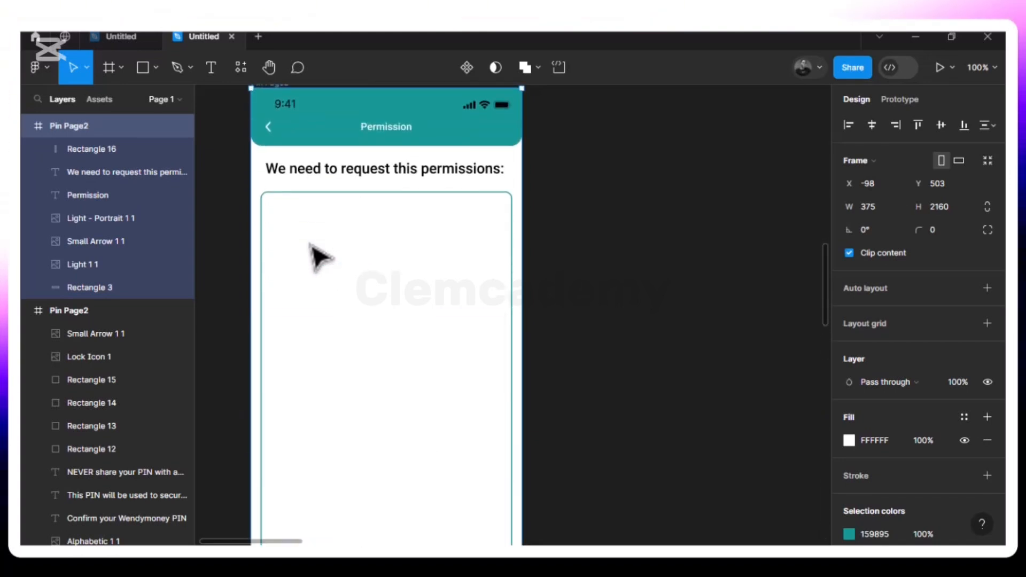
scroll(320, 257, left, 2)
scroll(320, 256, right, 2)
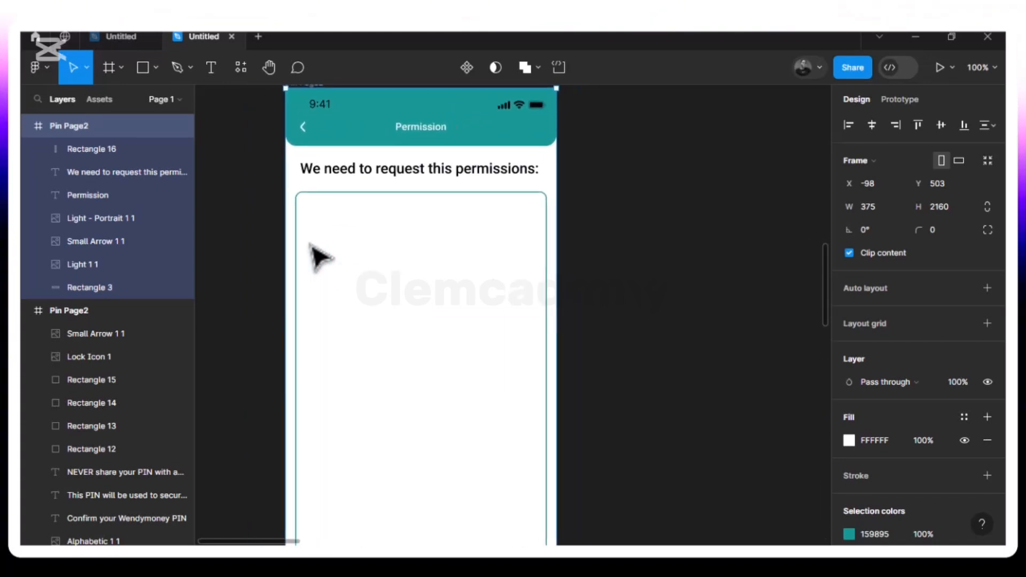
scroll(320, 257, up, 1)
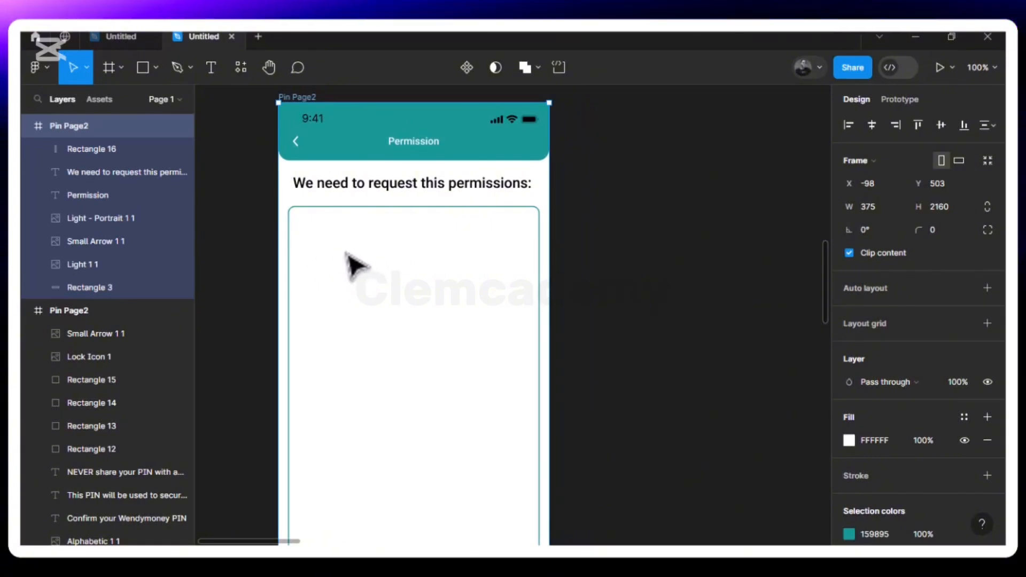
click(385, 184)
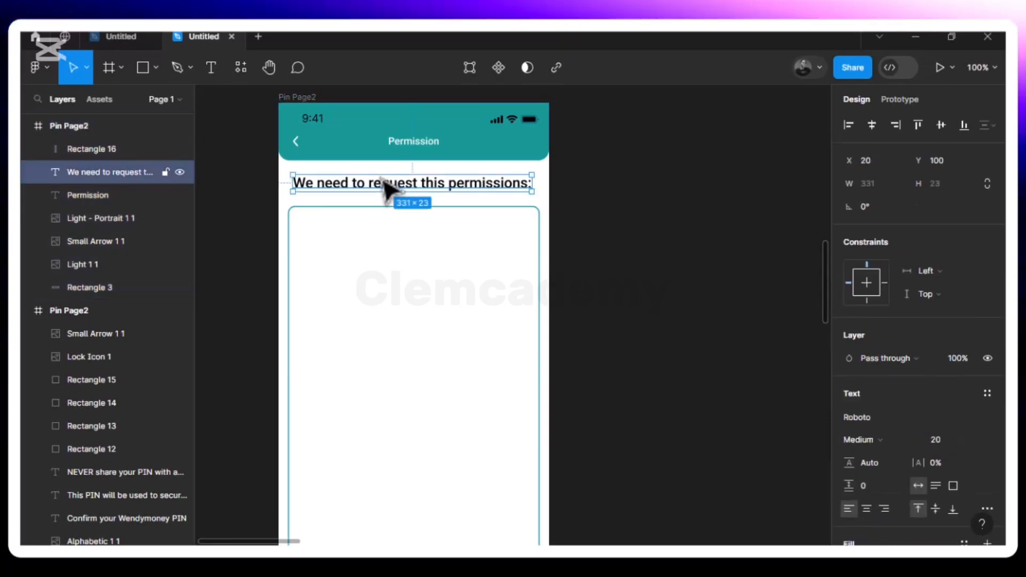
key(ctrl+d)
drag(384, 180, 381, 246)
- Retype the copied heading as 'List of contacts' in Abril Fatface at size 18
double_click(396, 255)
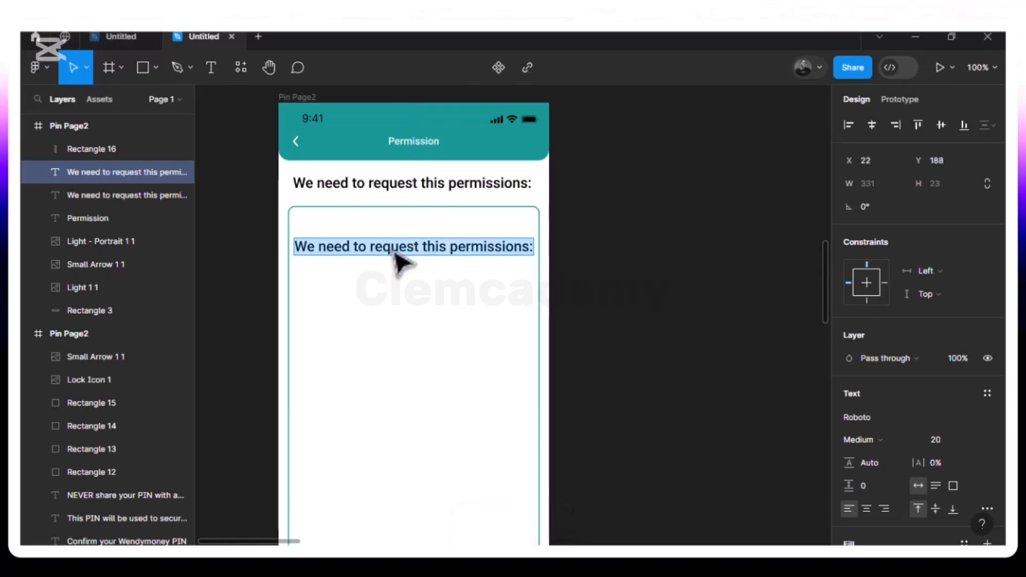
text(Lii)
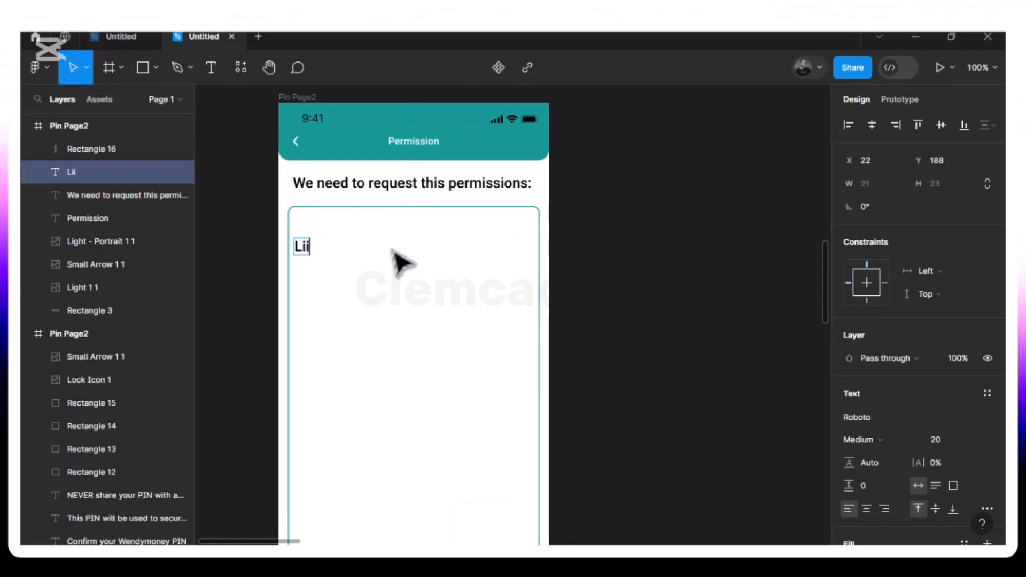
text(st of )
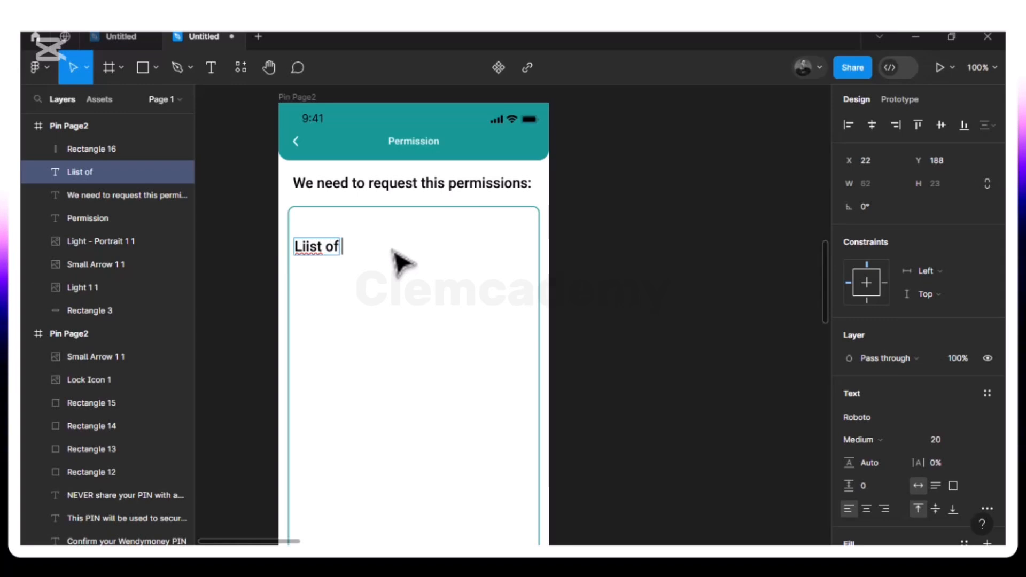
text(contacts)
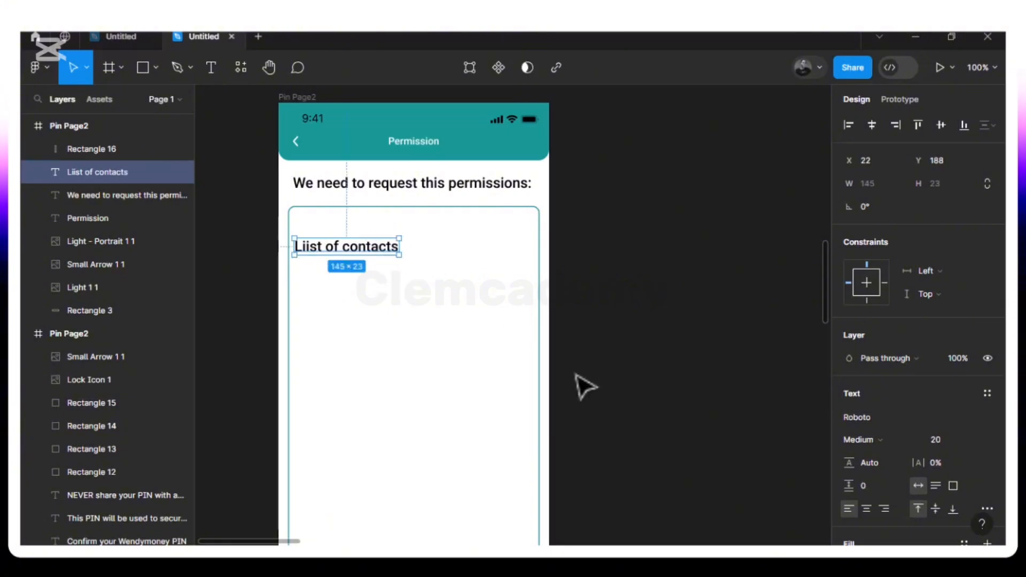
click(871, 419)
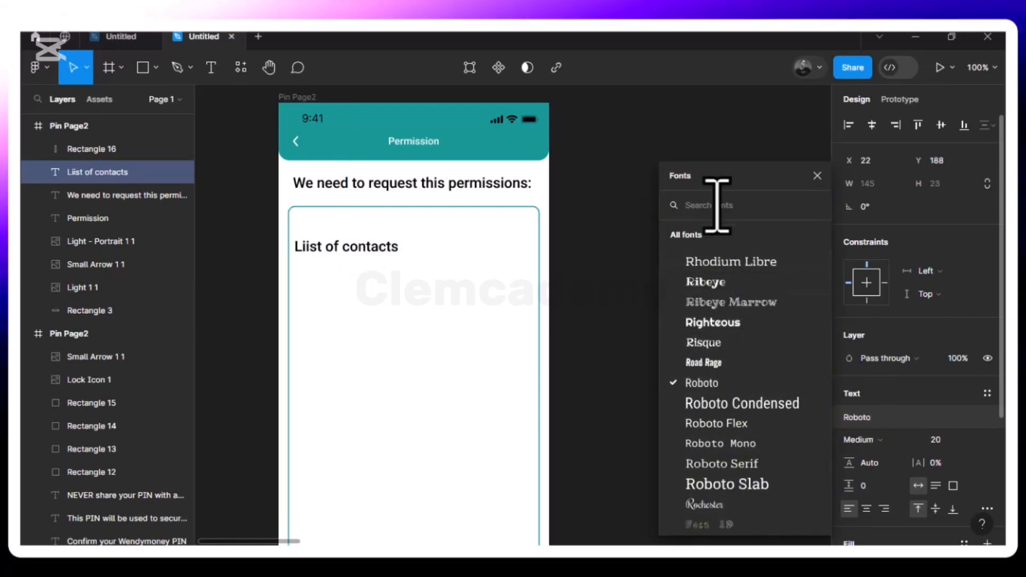
text(abr)
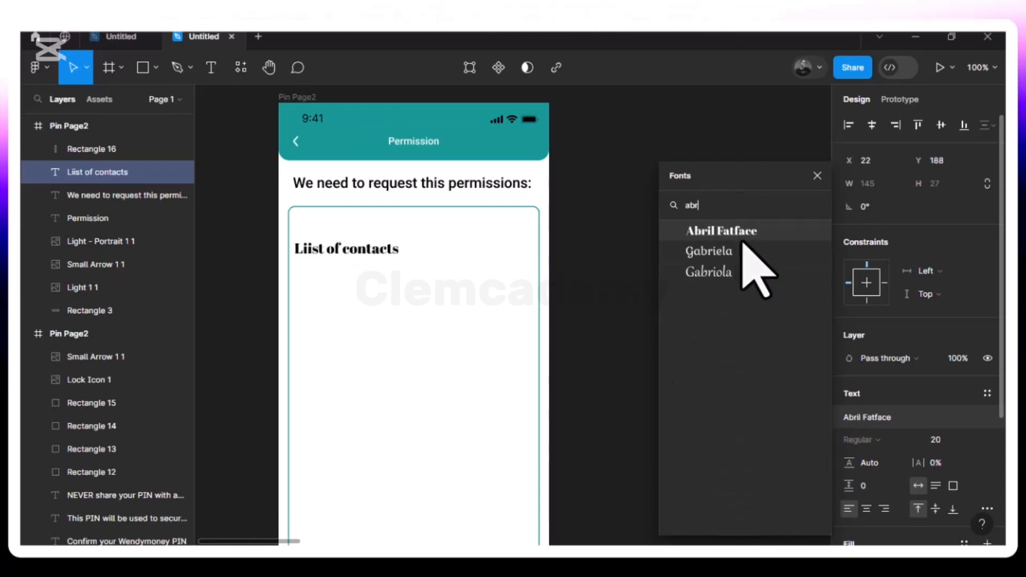
key(Return)
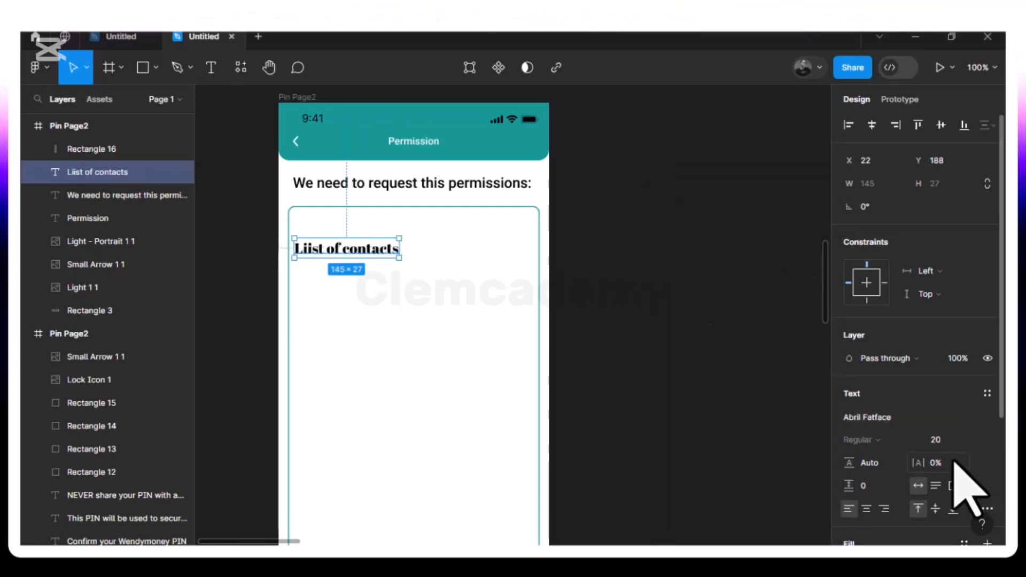
key(BackSpace)
key(BackSpace)
text(18)
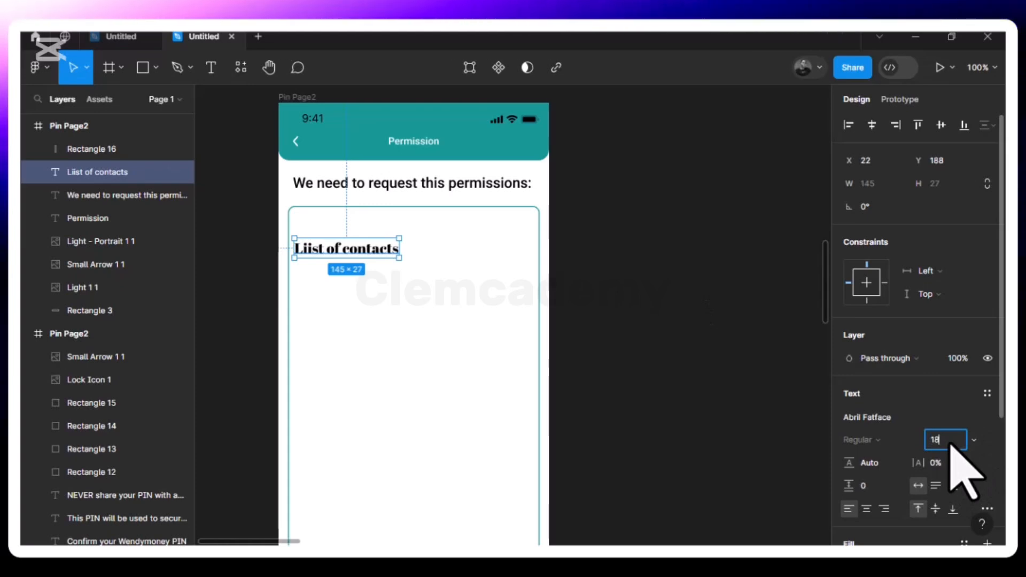
key(Return)
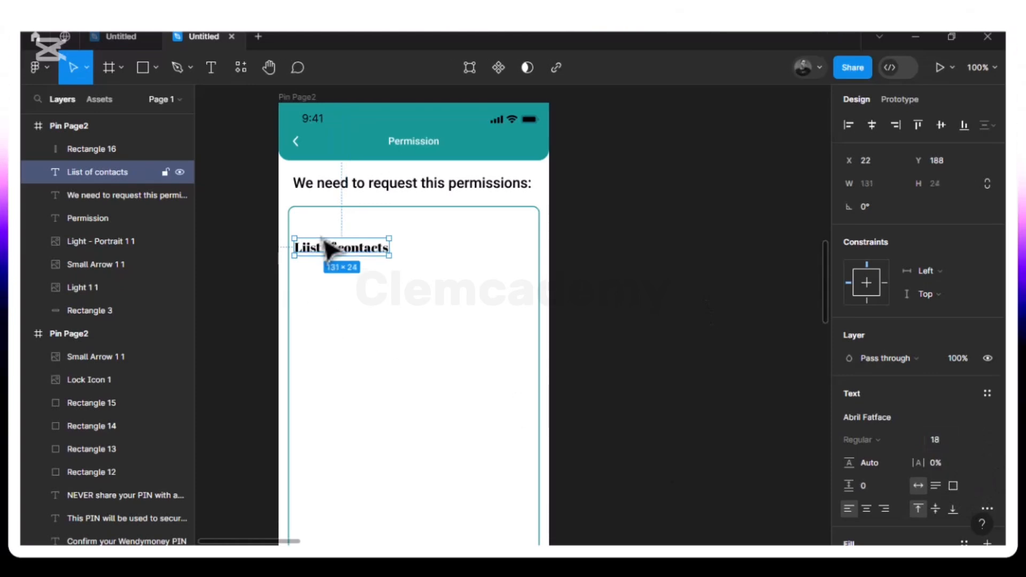
- Correct the 'Liist' typo and drag the label right to X 76, Y 179
double_click(319, 255)
click(311, 249)
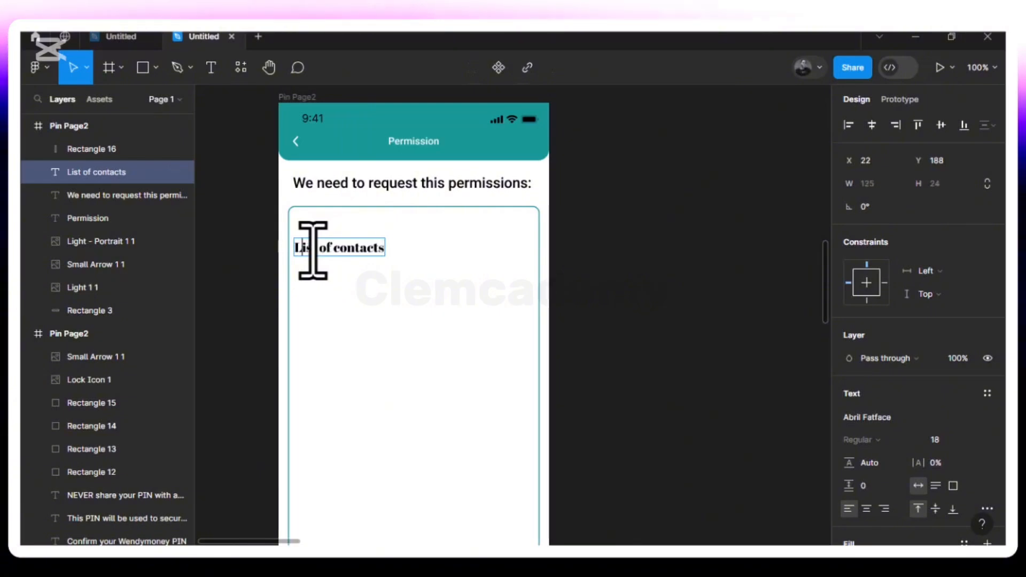
key(Escape)
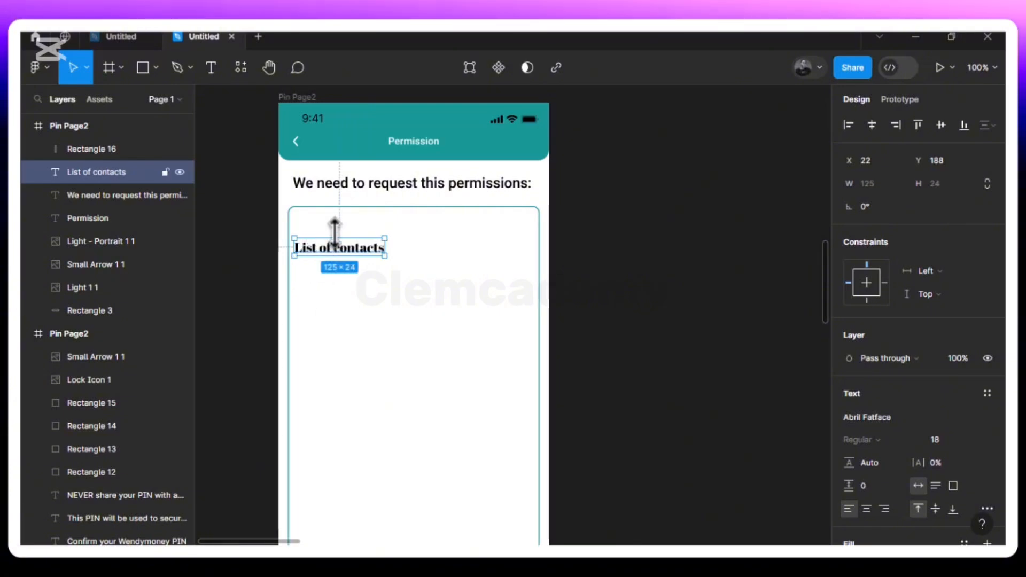
drag(348, 247, 398, 254)
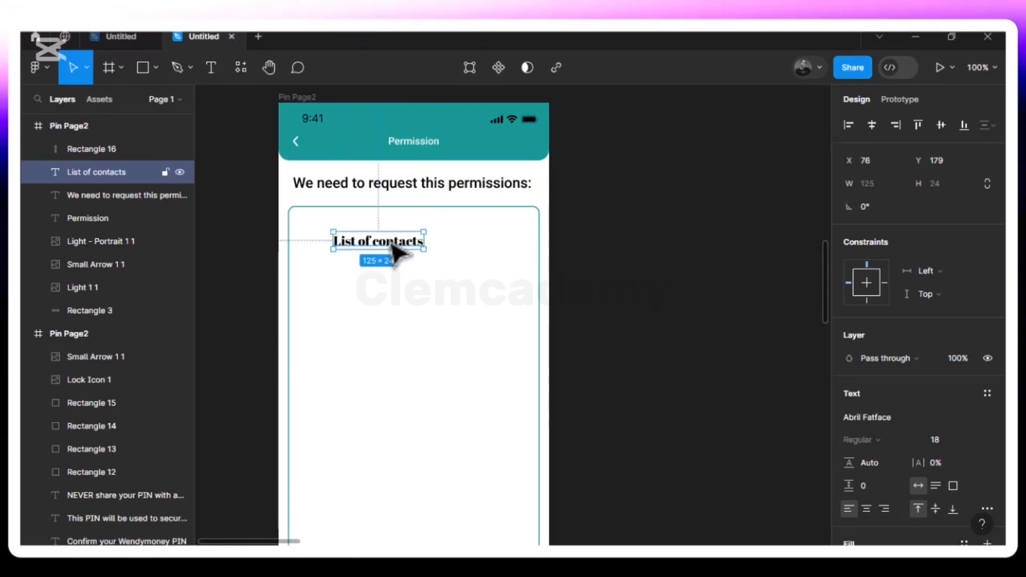
- Place the contact-list icon from Images-illustrattors, then undo the copy dropped beside the frame
click(156, 68)
click(131, 205)
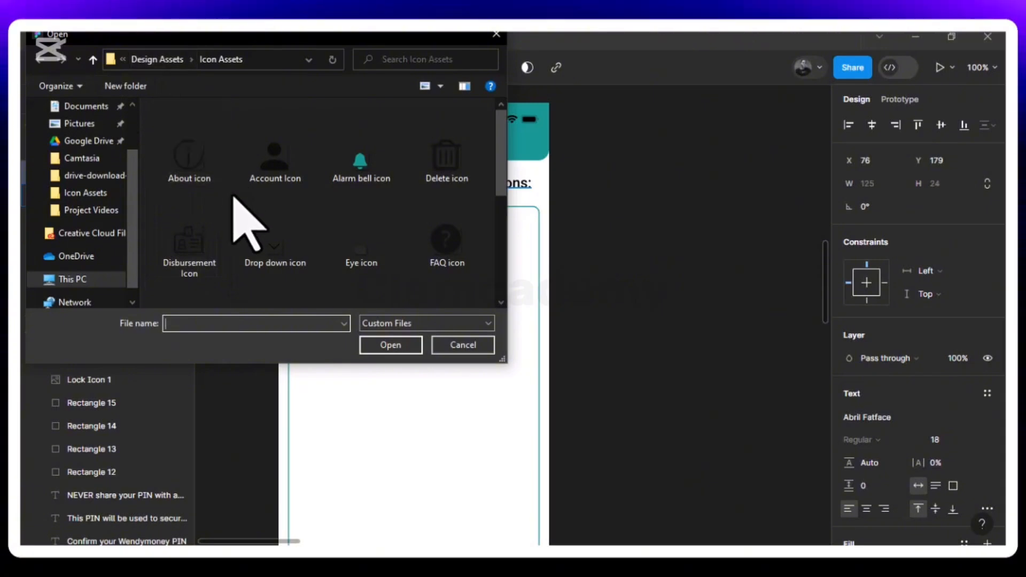
click(153, 60)
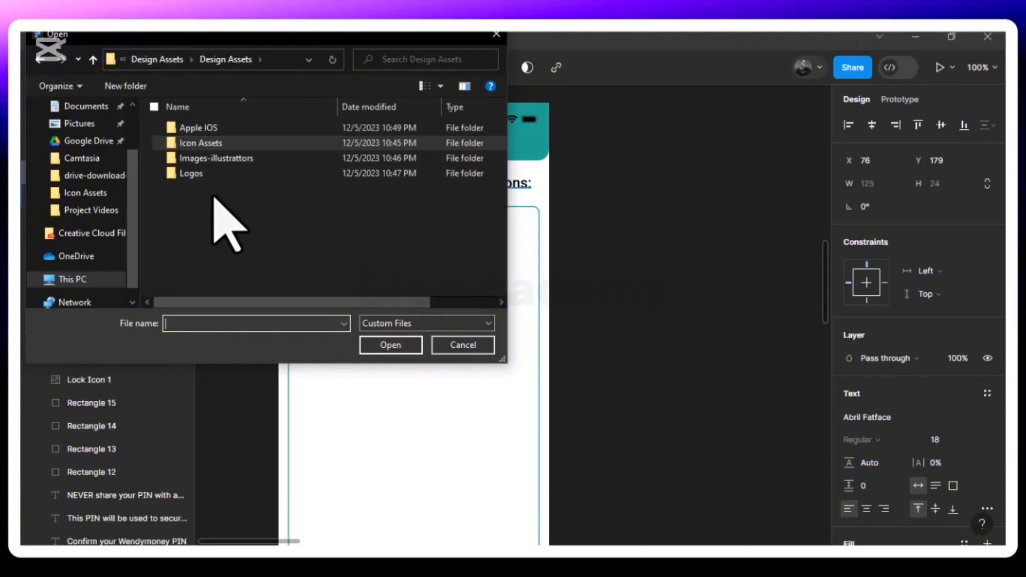
double_click(262, 160)
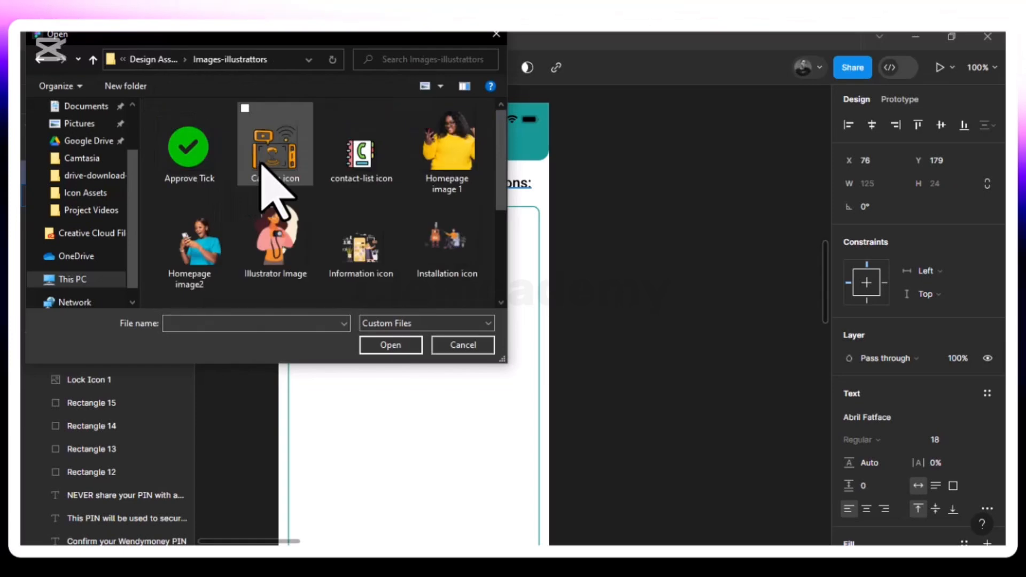
click(356, 182)
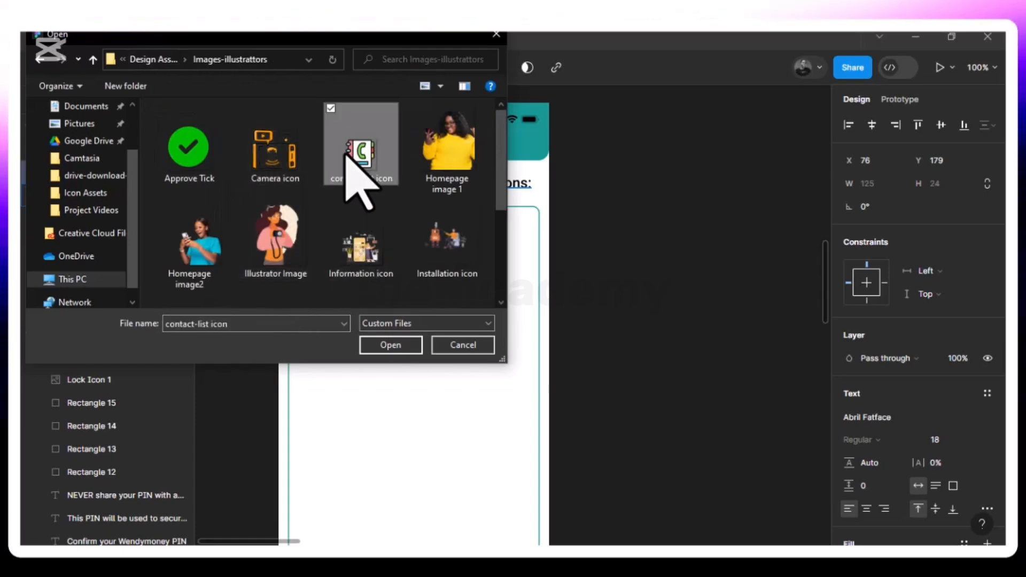
click(386, 346)
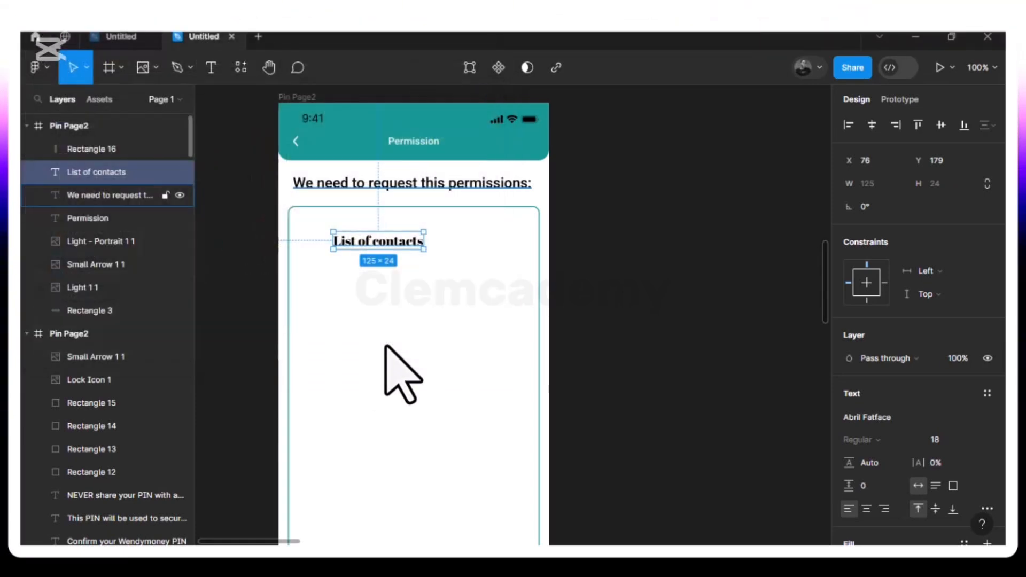
click(588, 220)
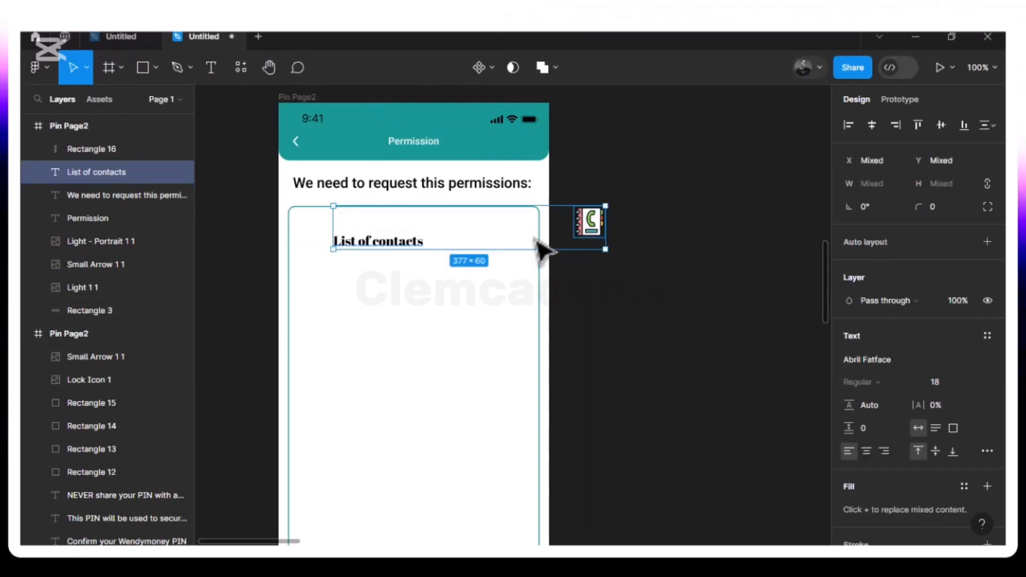
key(ctrl+z)
key(Escape)
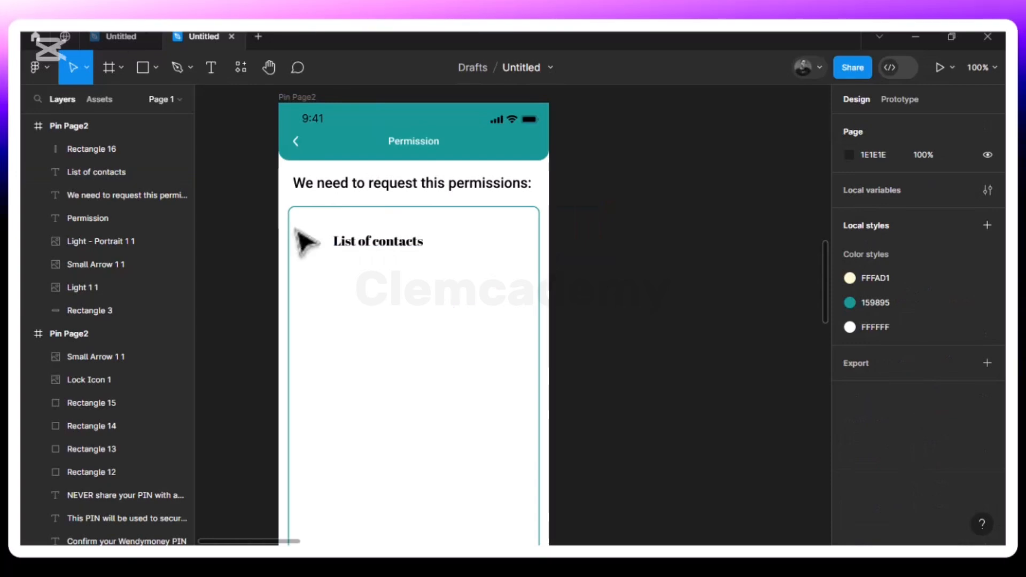
- Re-insert the contact-list icon as a 44×44 image inside the permissions box
click(156, 69)
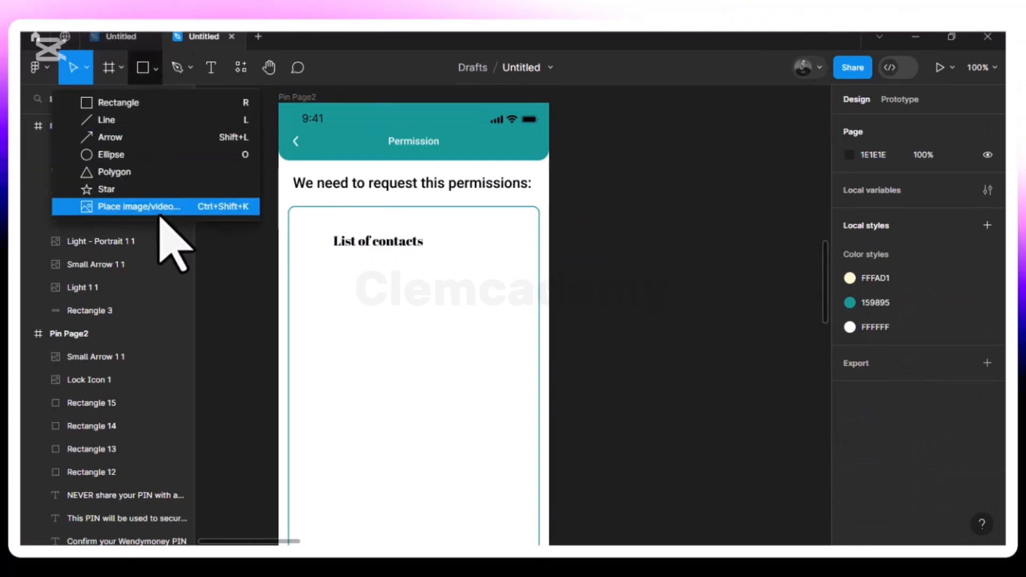
click(158, 207)
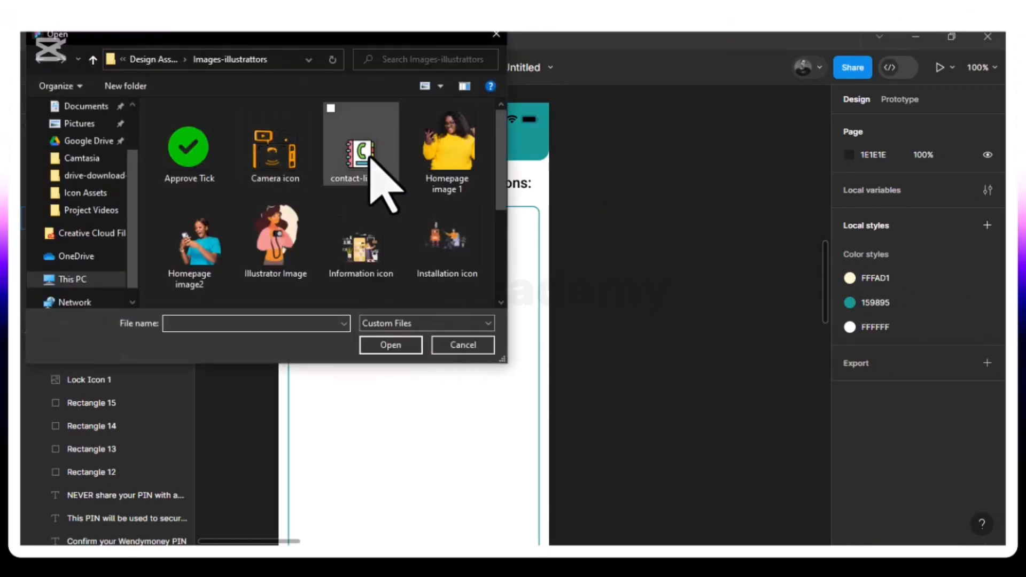
click(334, 170)
click(392, 344)
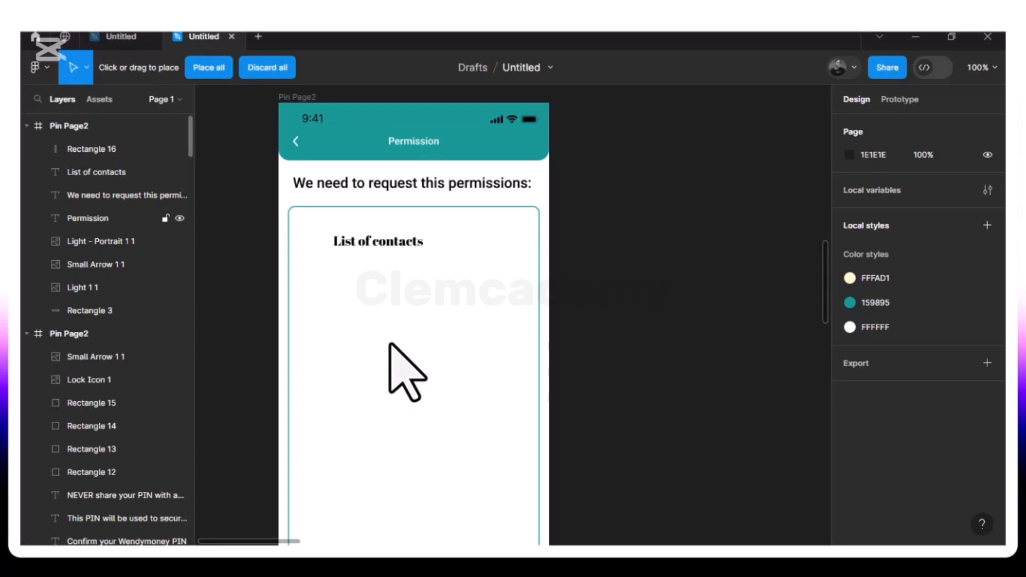
click(378, 360)
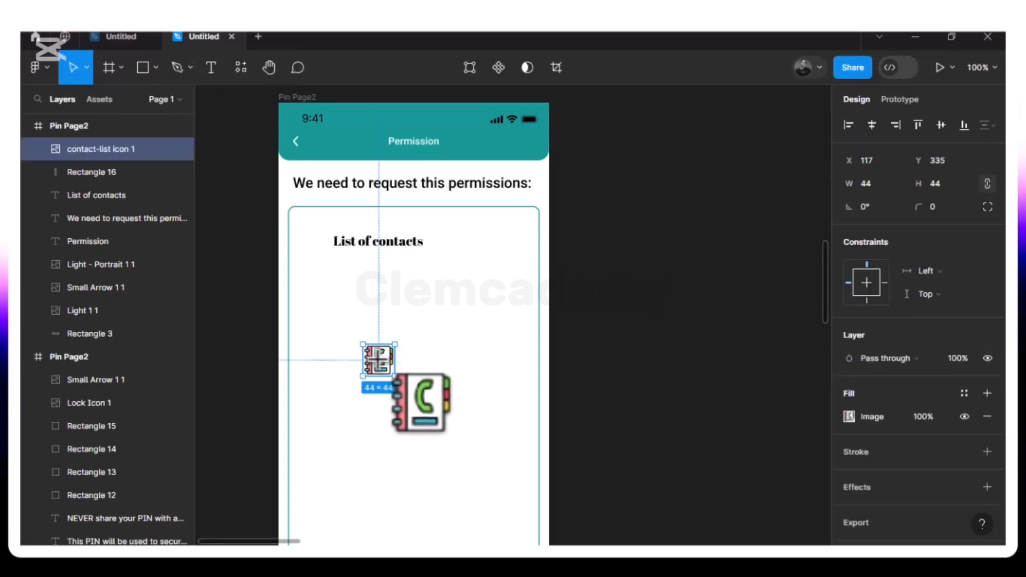
- Move the contact-list icon left of the label and nudge it 1 px right to X 28
drag(366, 347, 319, 250)
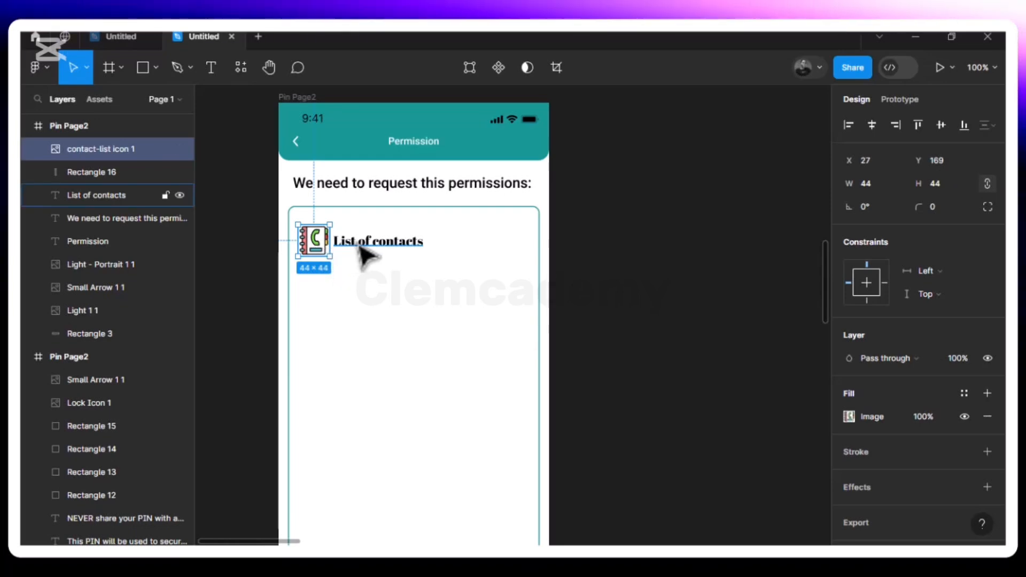
key(alt)
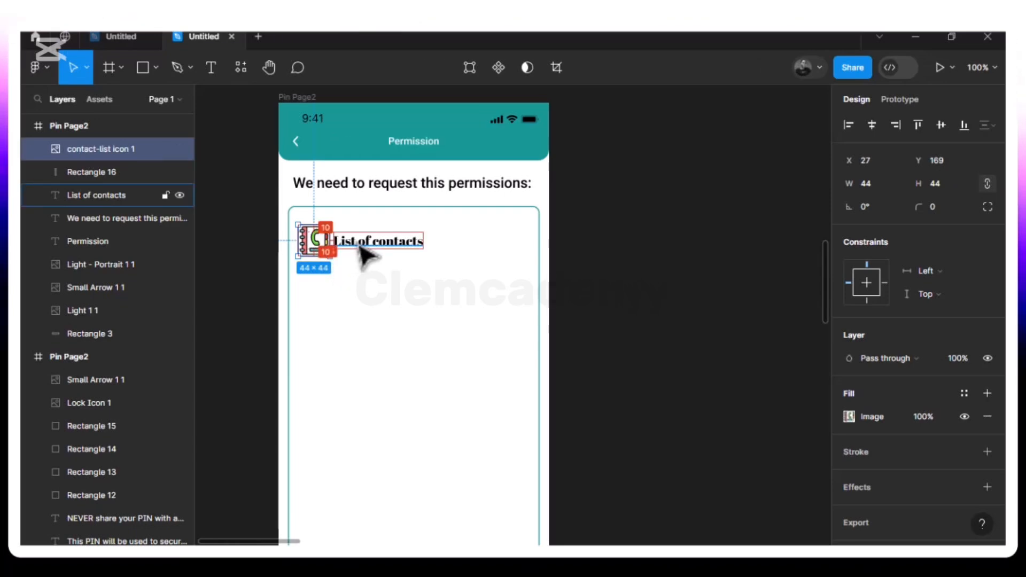
scroll(363, 256, up, 5)
scroll(355, 257, left, 4)
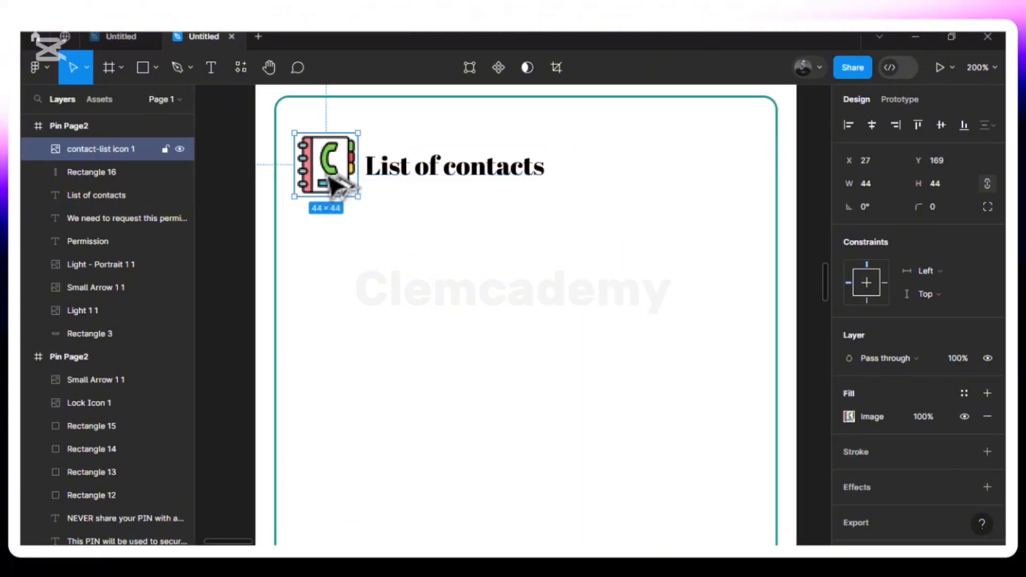
key(alt)
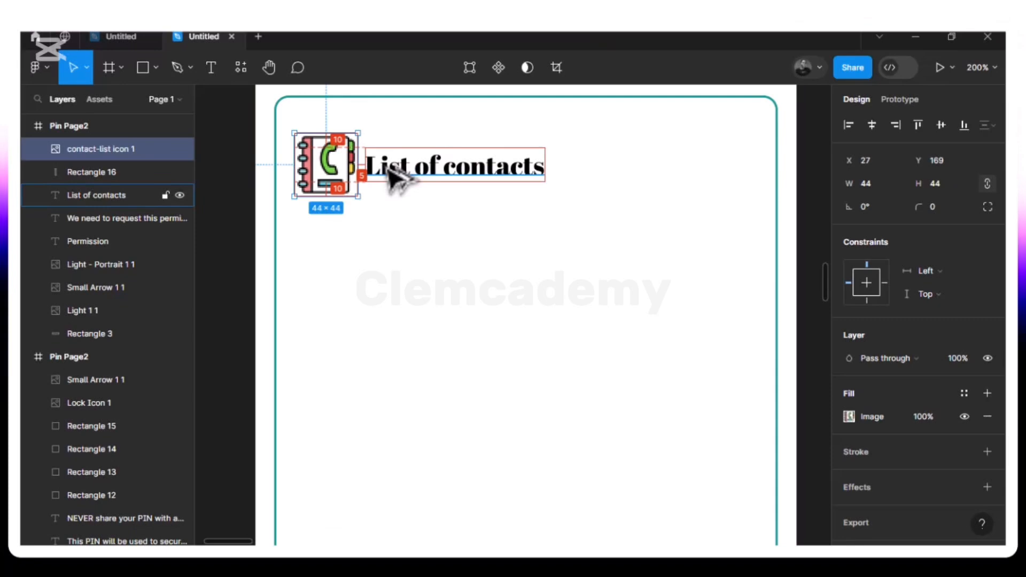
key(Right)
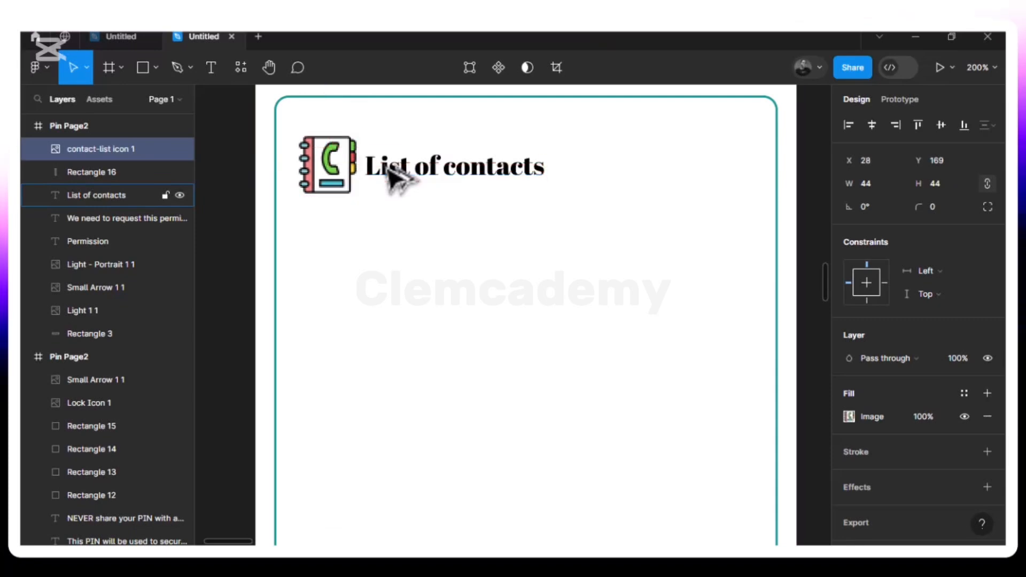
key(shift+0)
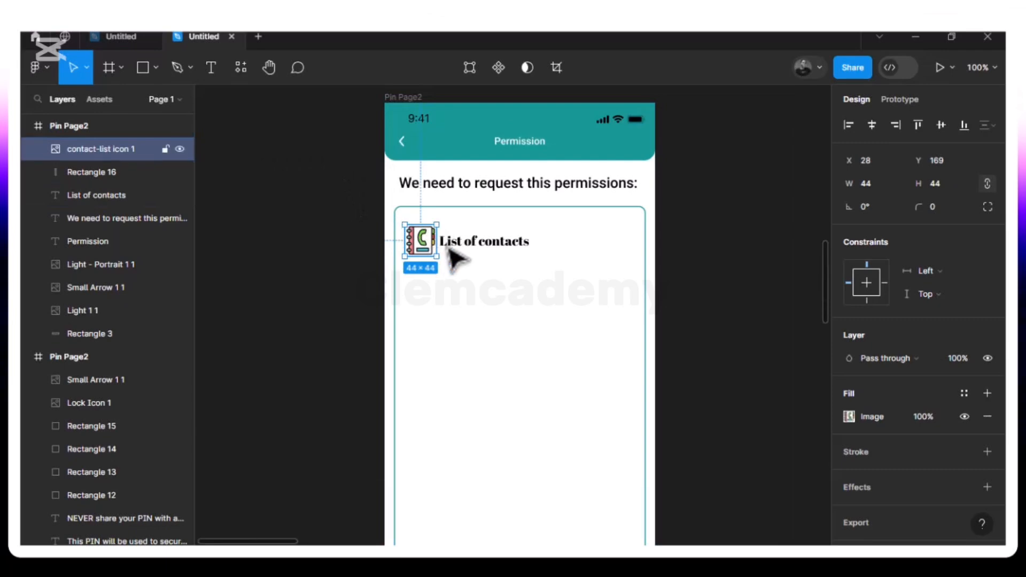
- Group the icon and 'List of contacts' label as Group 1 and nudge it to X 29, Y 163
shift+click(472, 259)
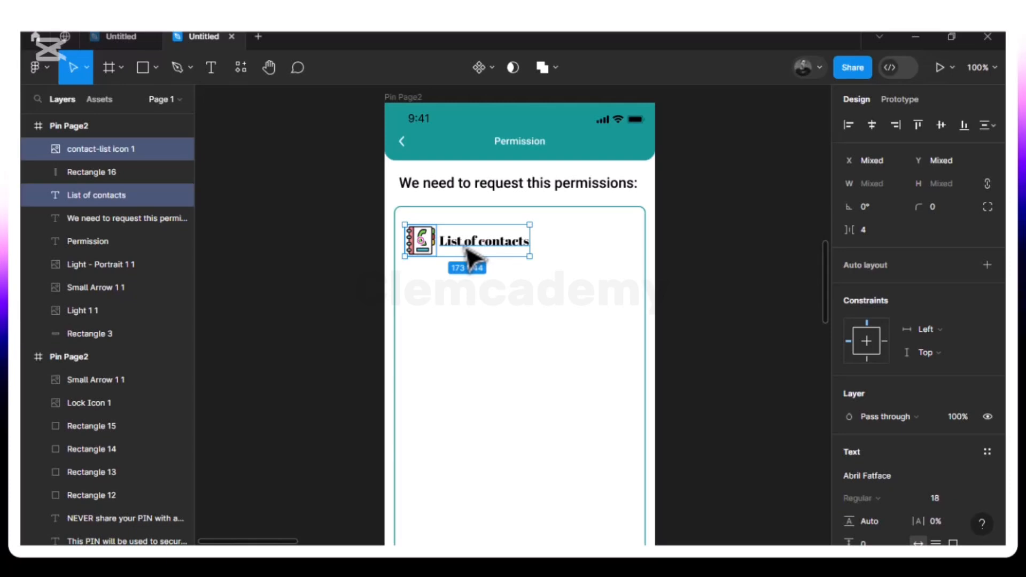
key(ctrl+g)
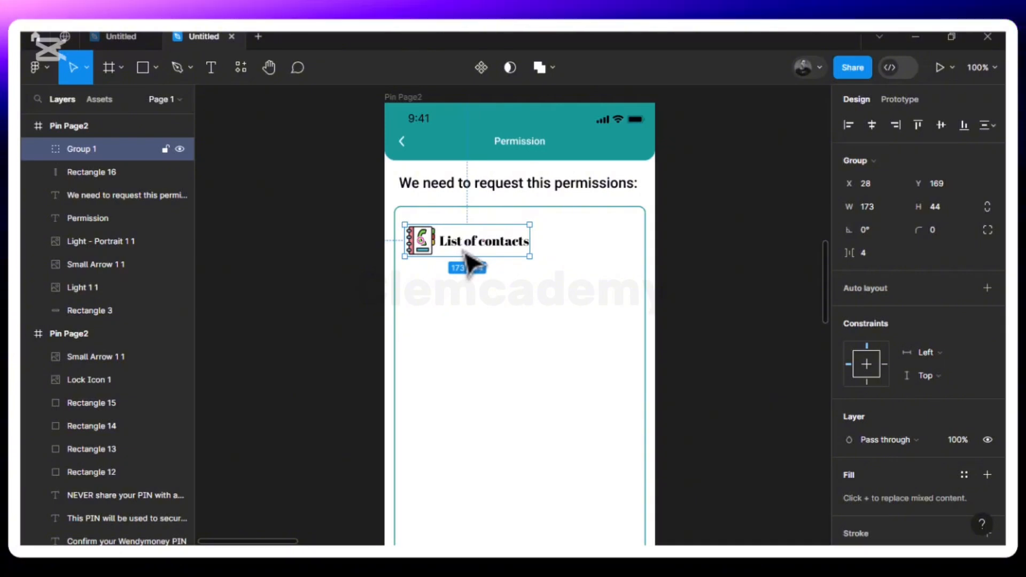
key(alt)
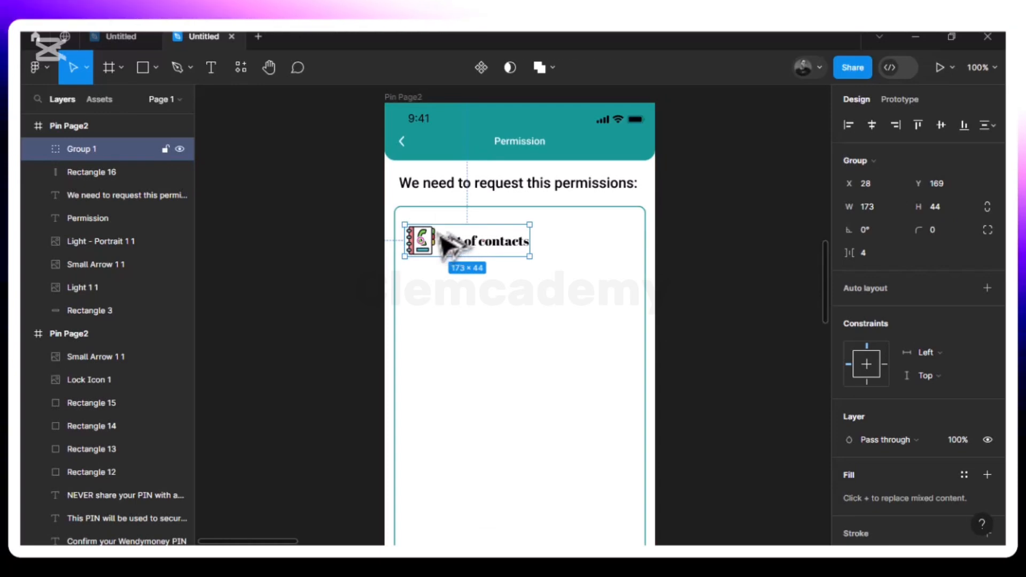
key(alt)
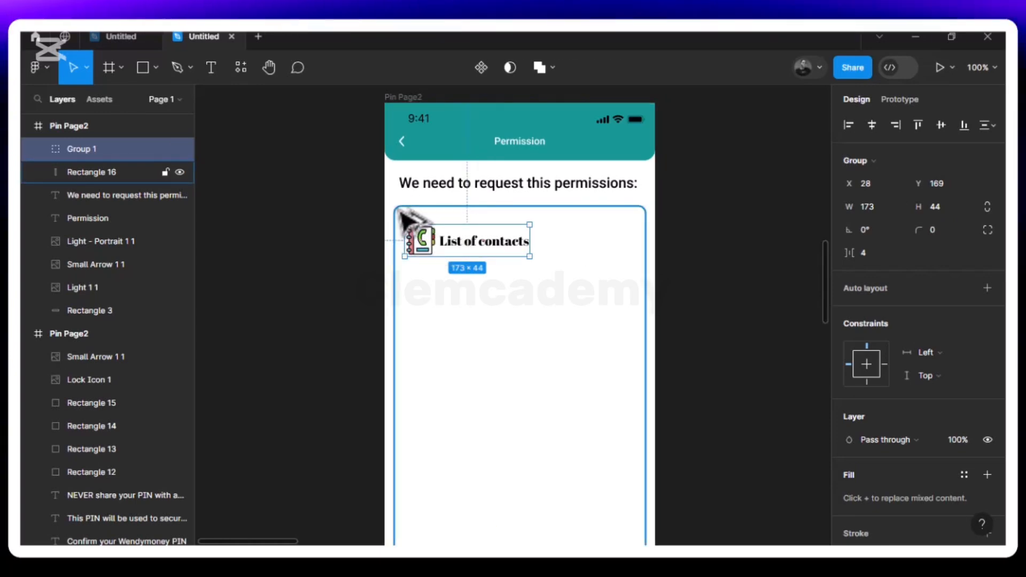
key(alt)
key(Right)
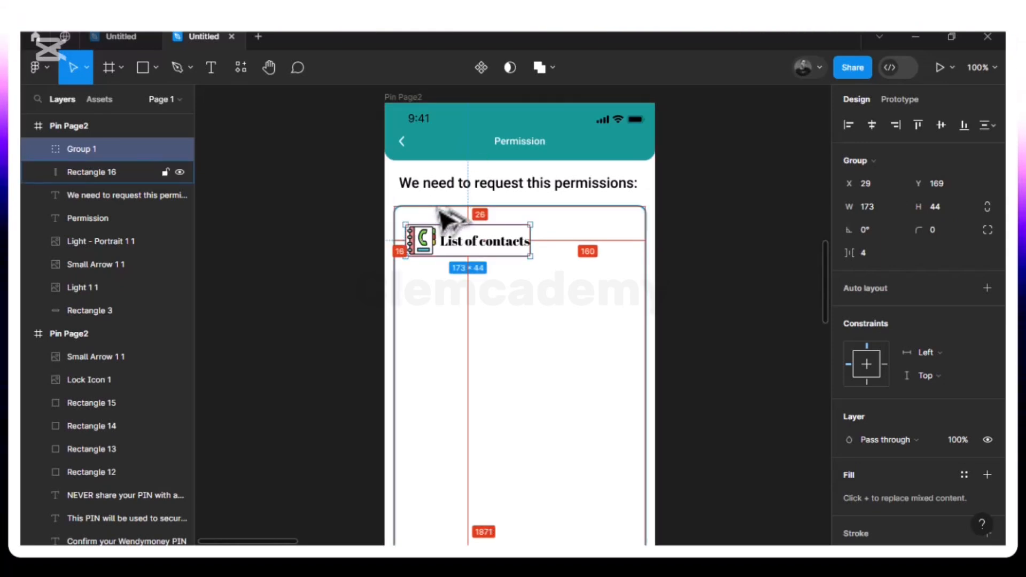
key(Up)
key(Up)
key(Up)
key(Up)
key(alt)
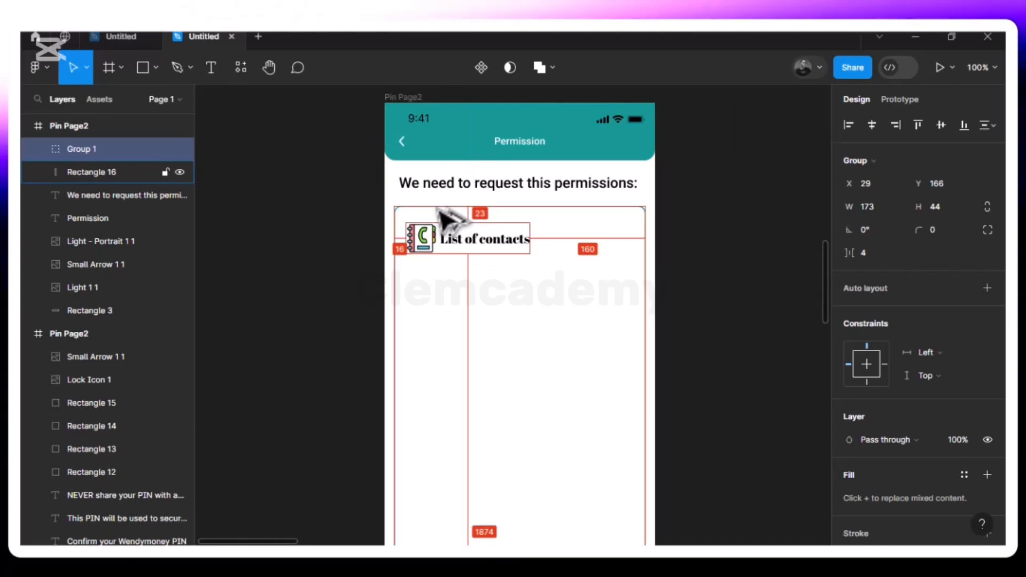
key(Up)
key(Up)
key(alt)
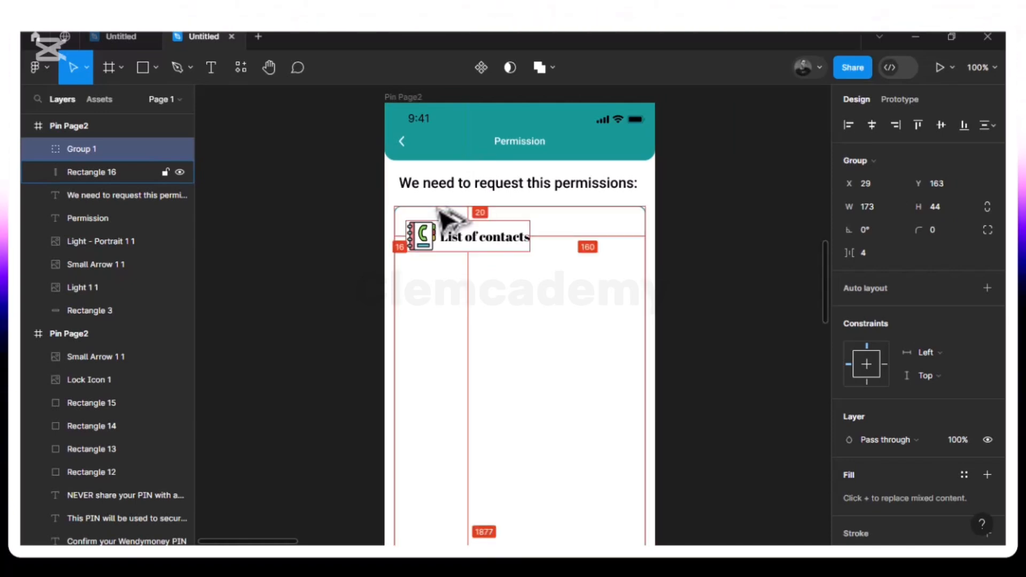
click(445, 301)
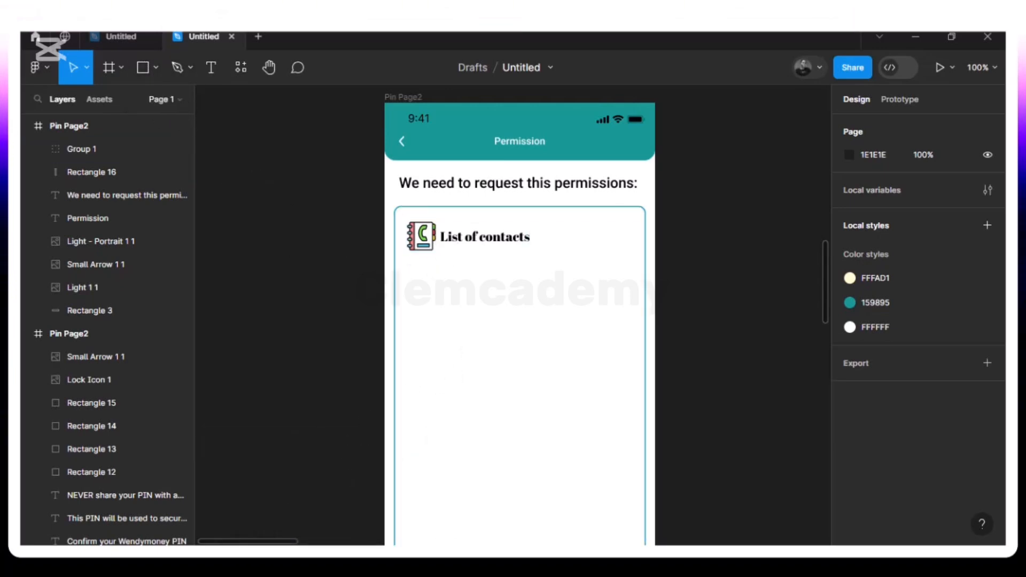
- Close the Submit a request tab and search Google for 'lorem ipsum' in a new Chrome tab
click(260, 556)
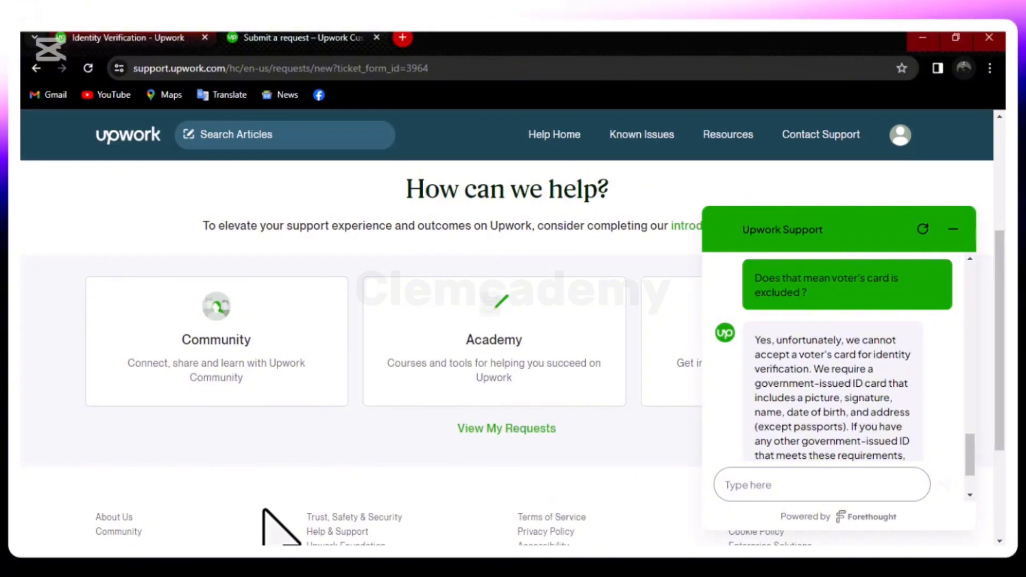
click(377, 37)
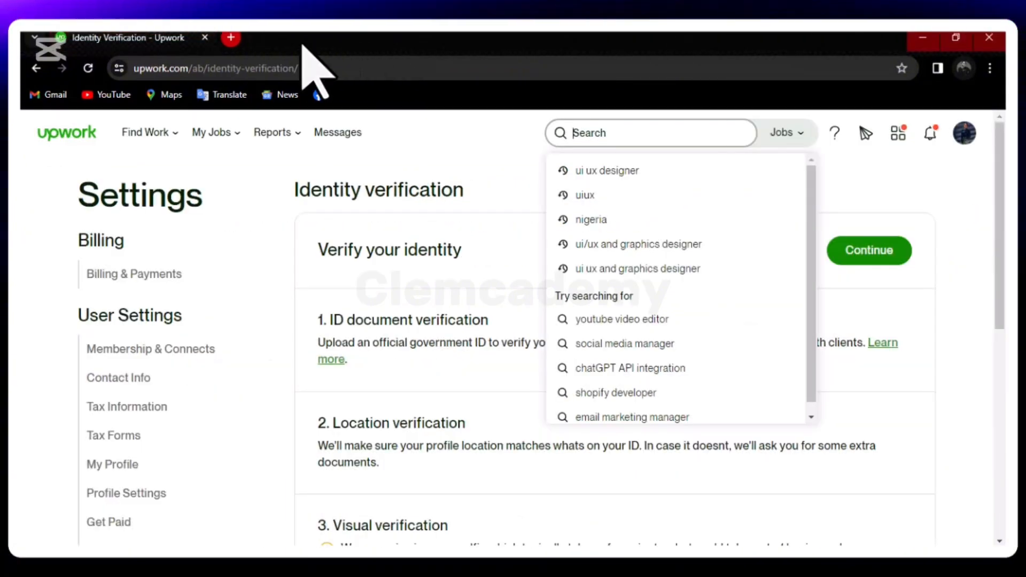
click(231, 38)
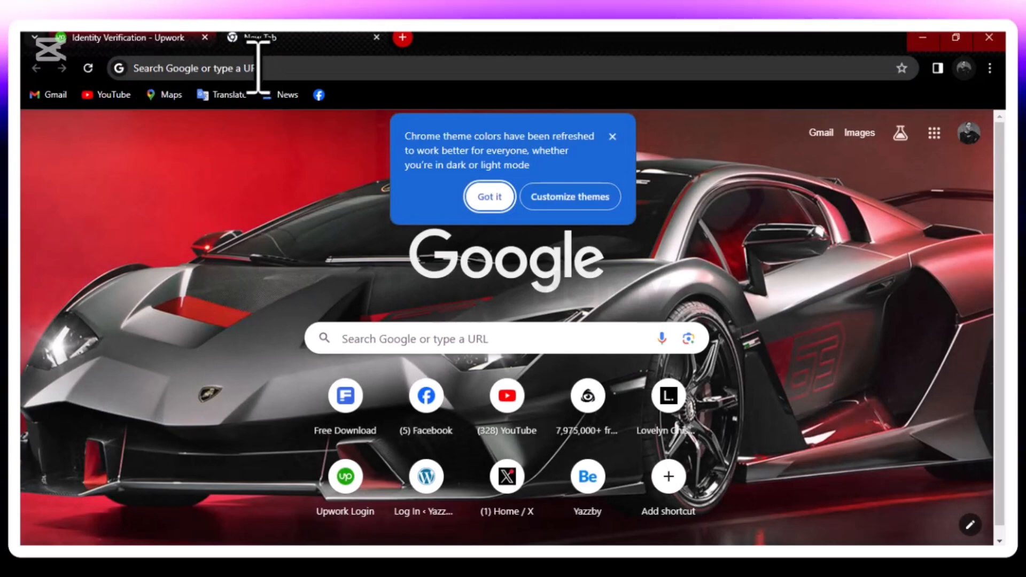
click(490, 196)
click(274, 68)
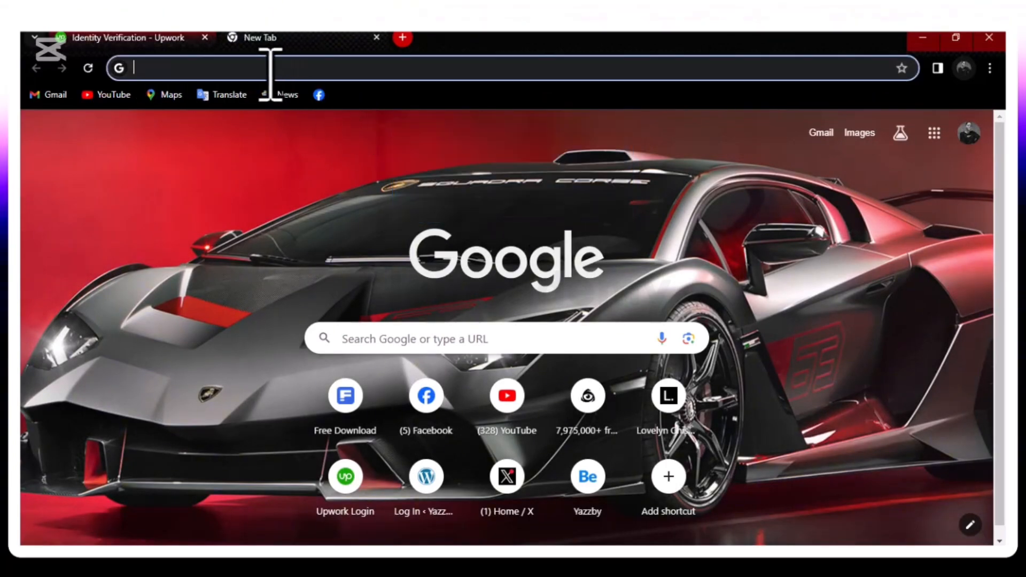
text(L)
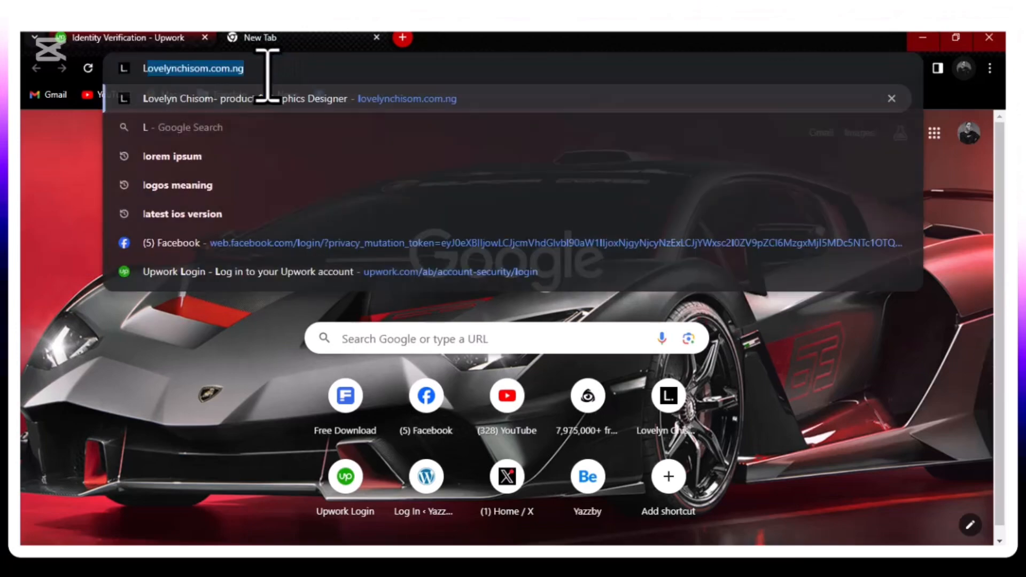
text(ore)
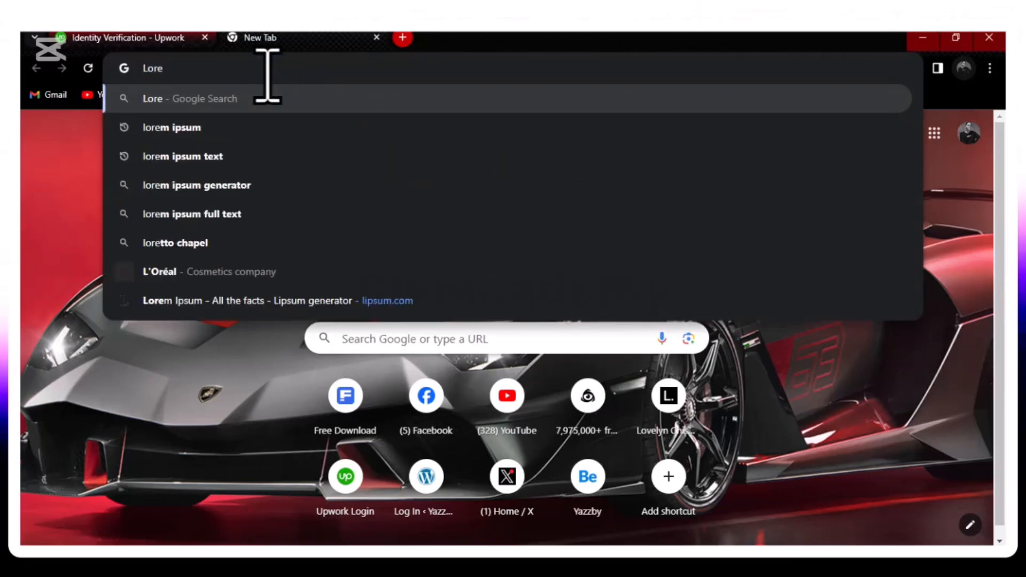
click(207, 133)
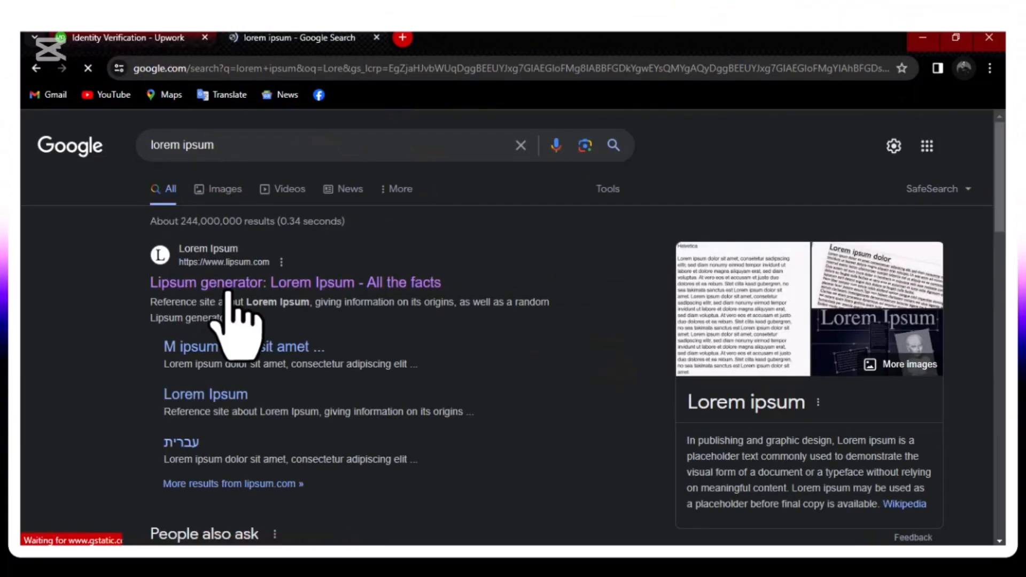
- Copy the opening 'What is Lorem Ipsum?' sentences from lipsum.com and return to Figma
click(230, 285)
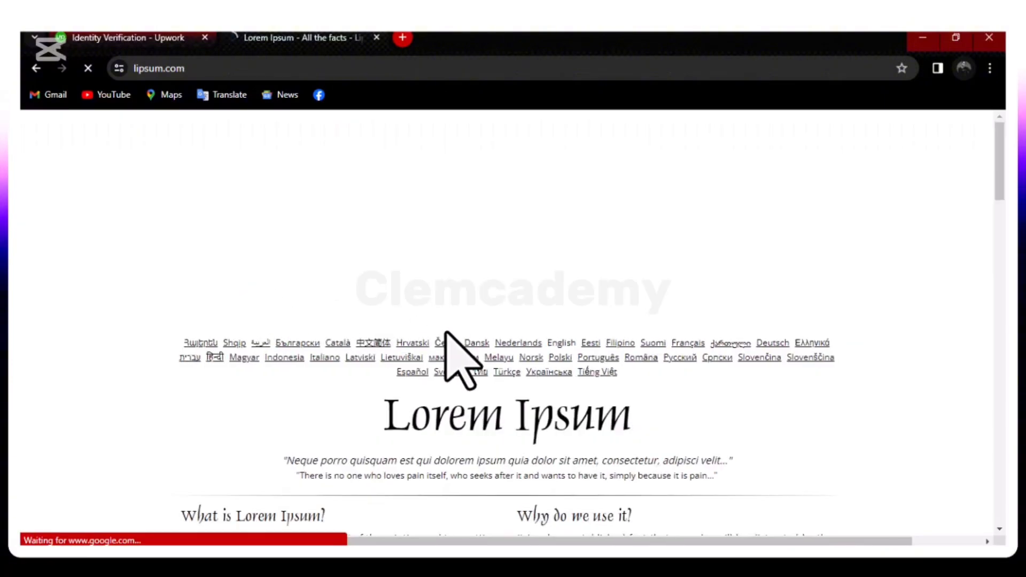
scroll(368, 363, down, 5)
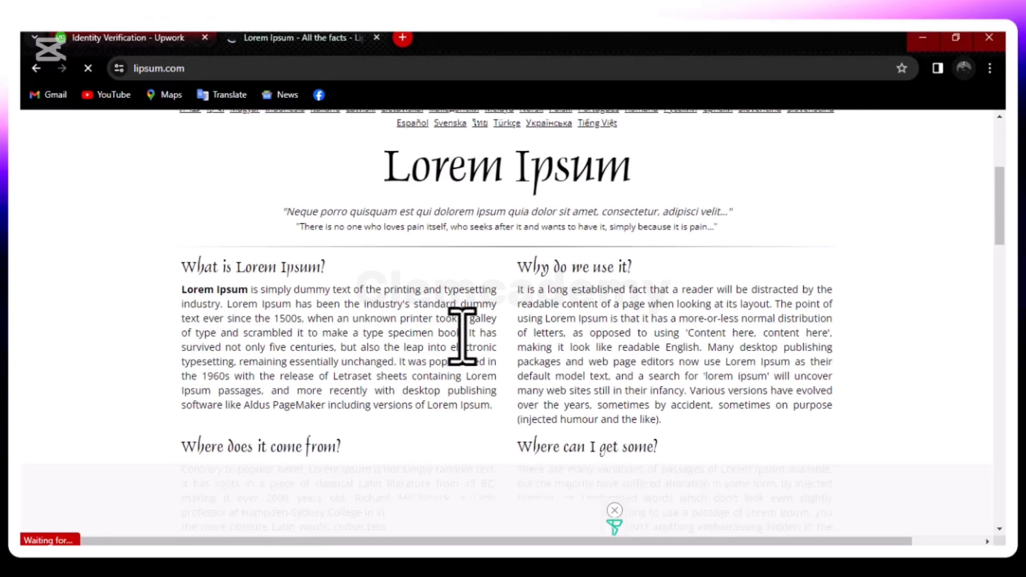
drag(462, 334, 188, 298)
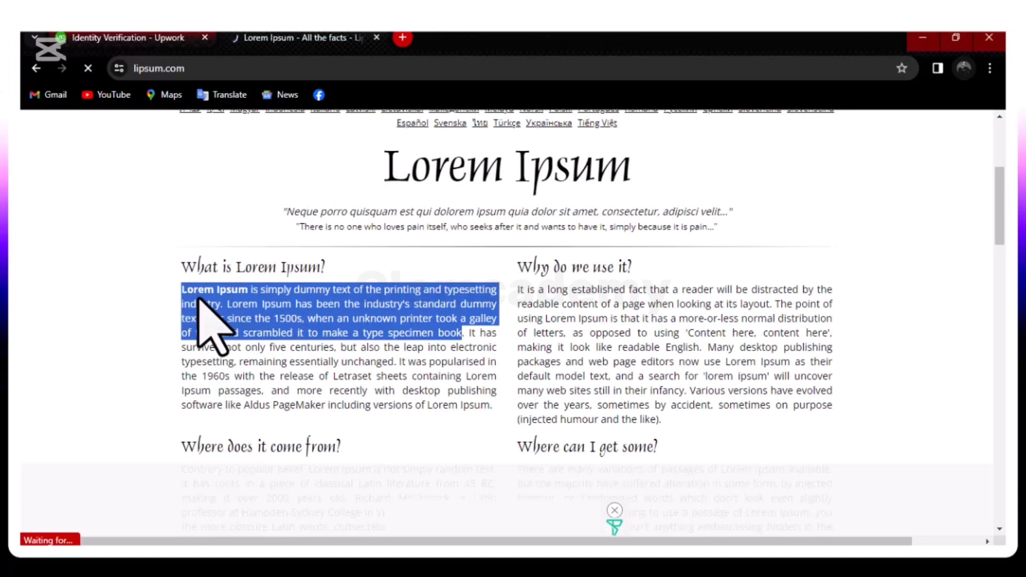
right_click(198, 300)
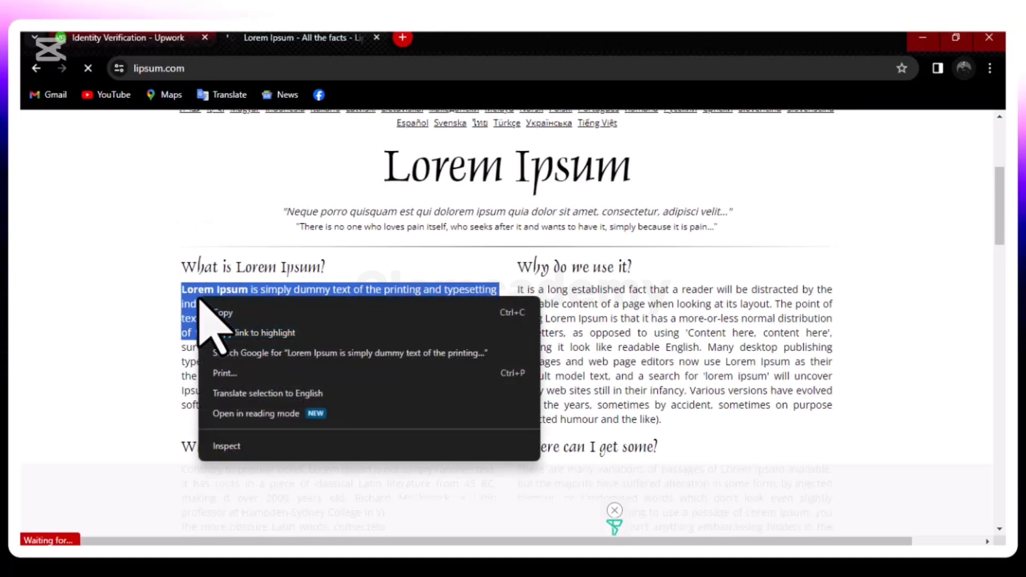
click(231, 313)
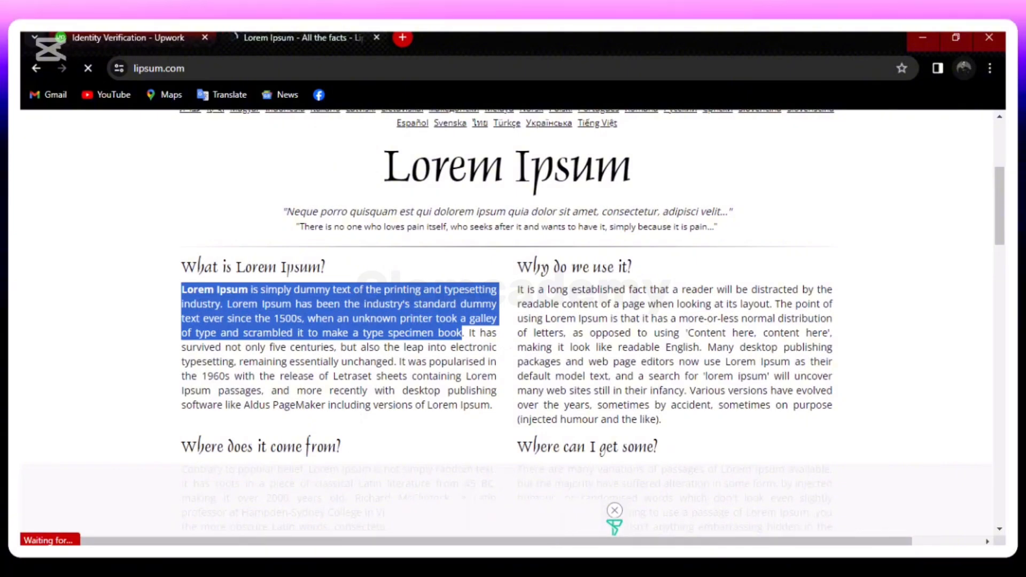
key(alt+Tab)
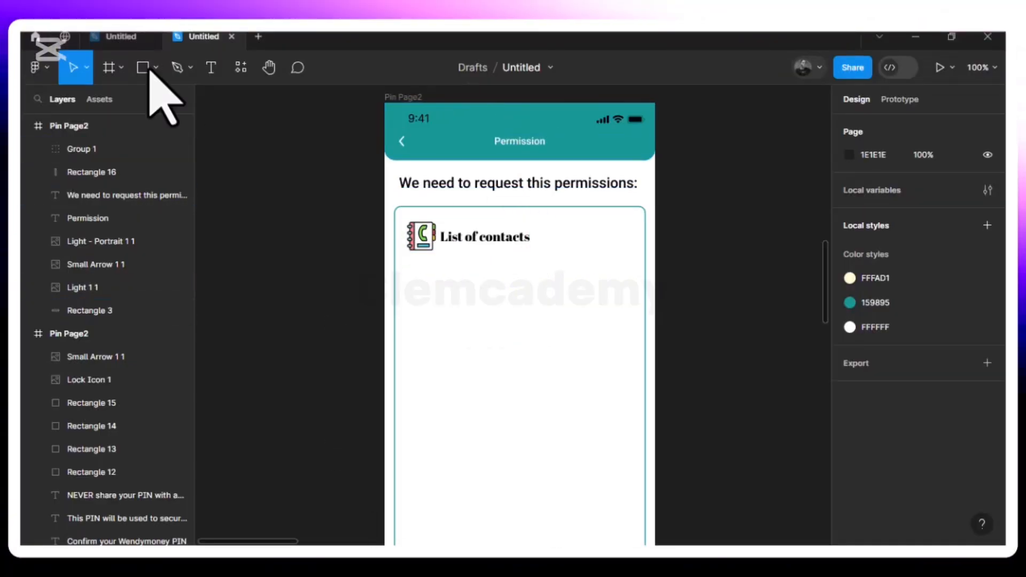
- Draw a text box below 'List of contacts' and paste the Lorem Ipsum paragraph into it
click(212, 68)
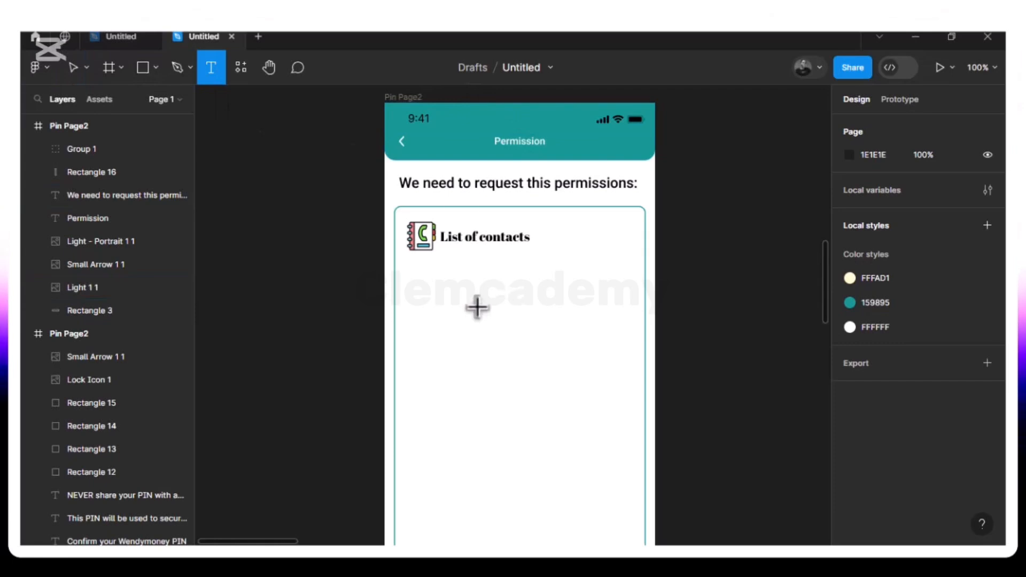
drag(412, 265, 620, 365)
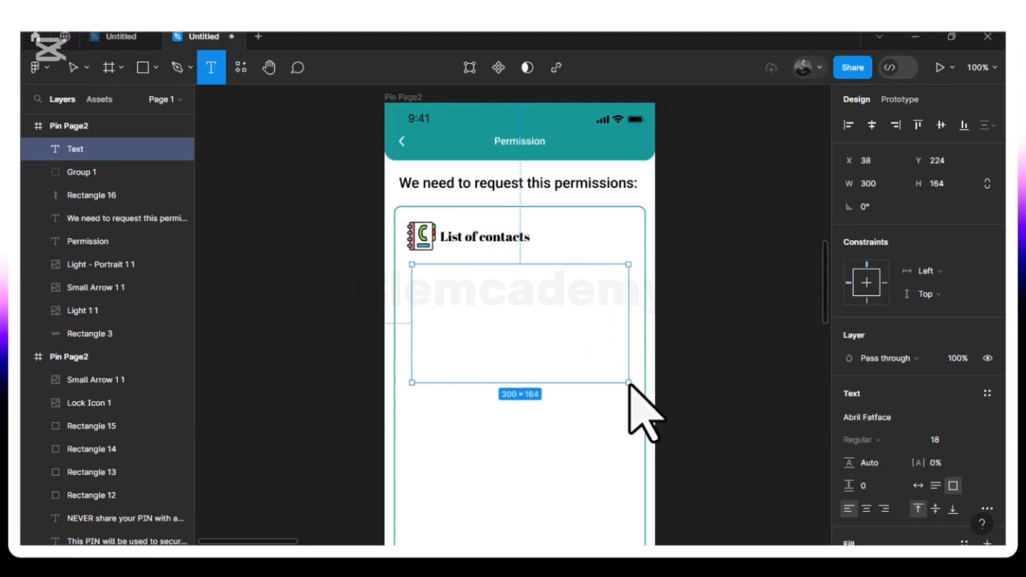
drag(631, 383, 629, 384)
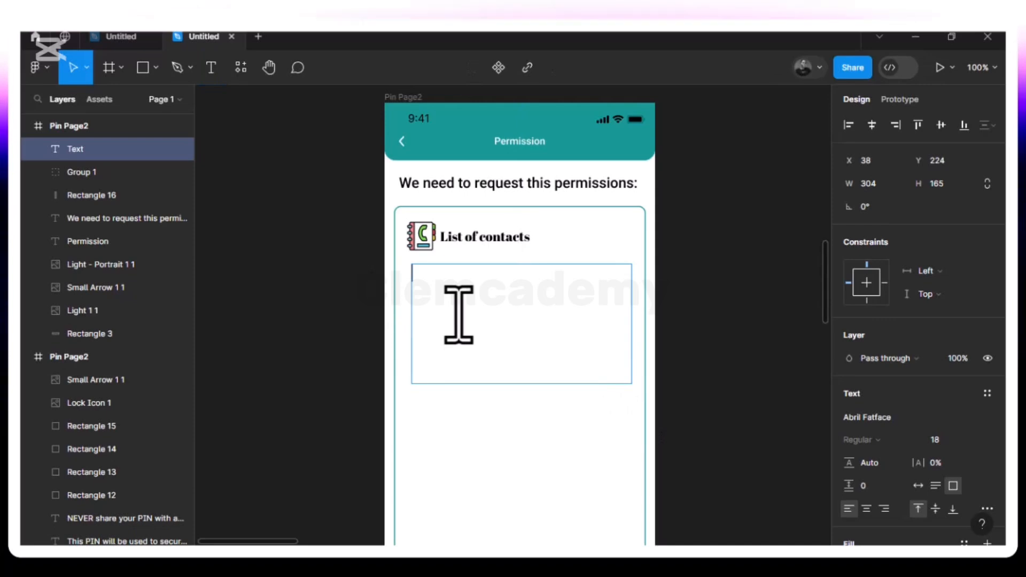
key(ctrl+v)
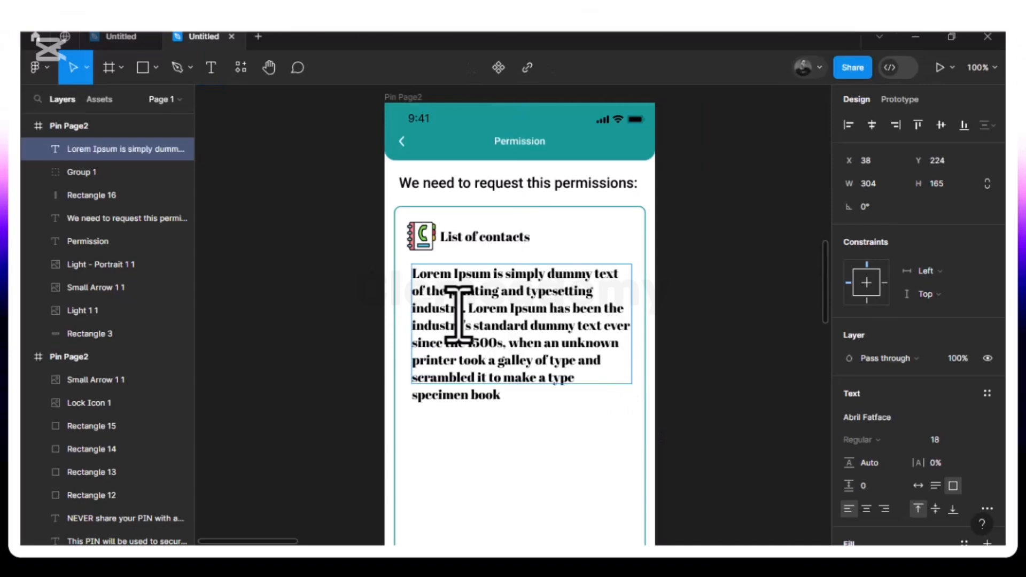
key(Escape)
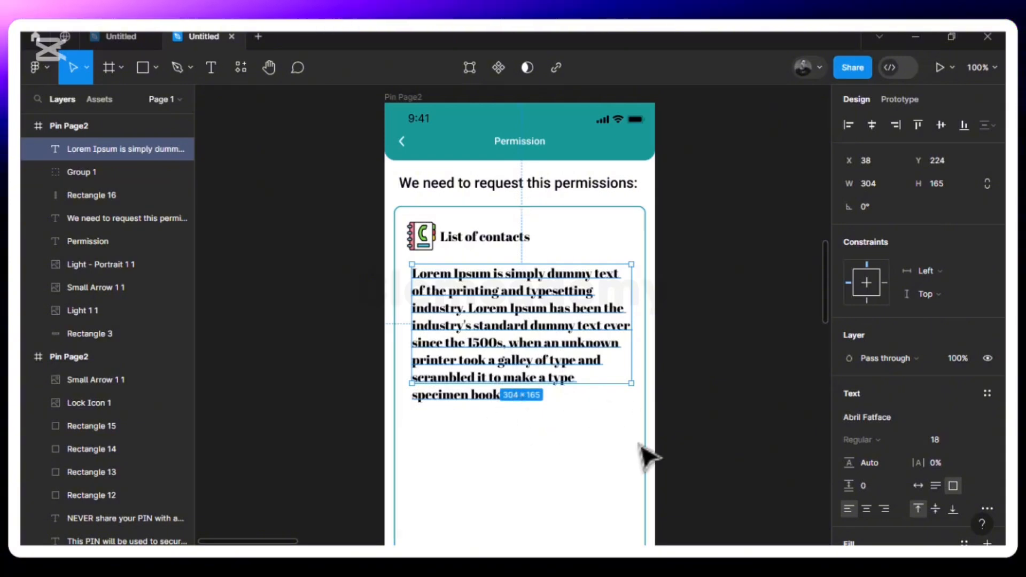
- Set the description to Roboto Light 16 and trim its text box to 304×133
click(887, 418)
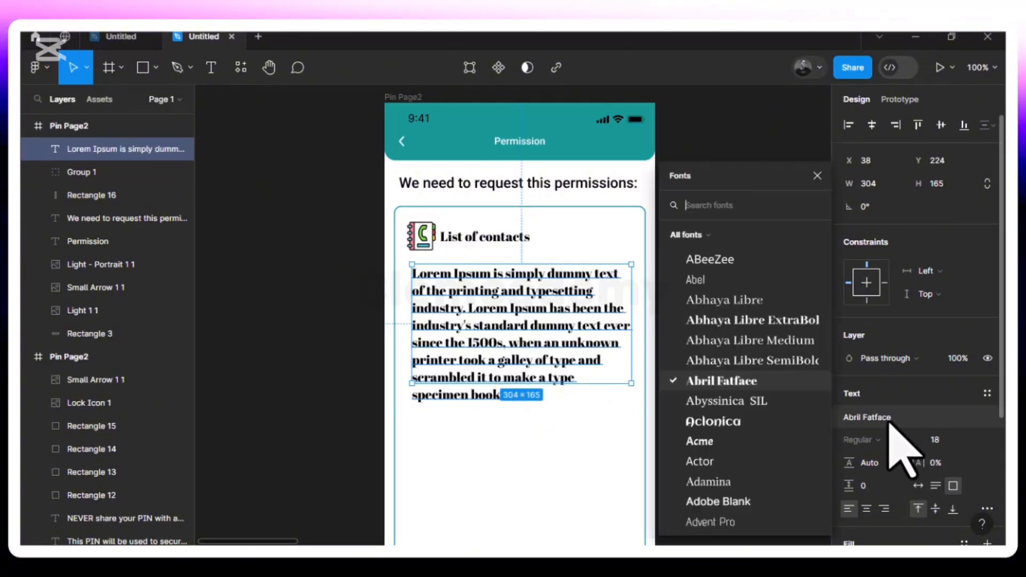
text(ro)
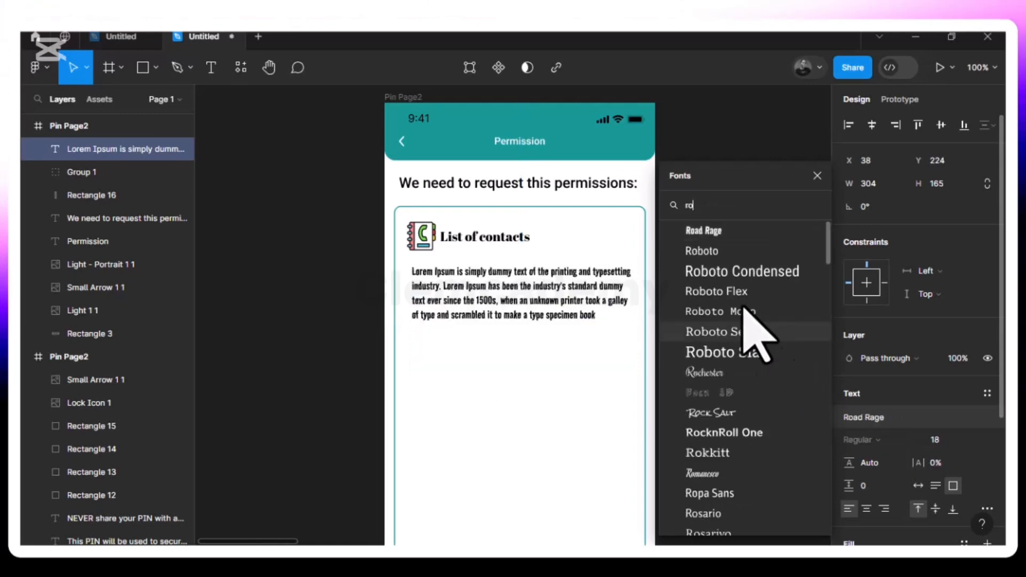
click(712, 250)
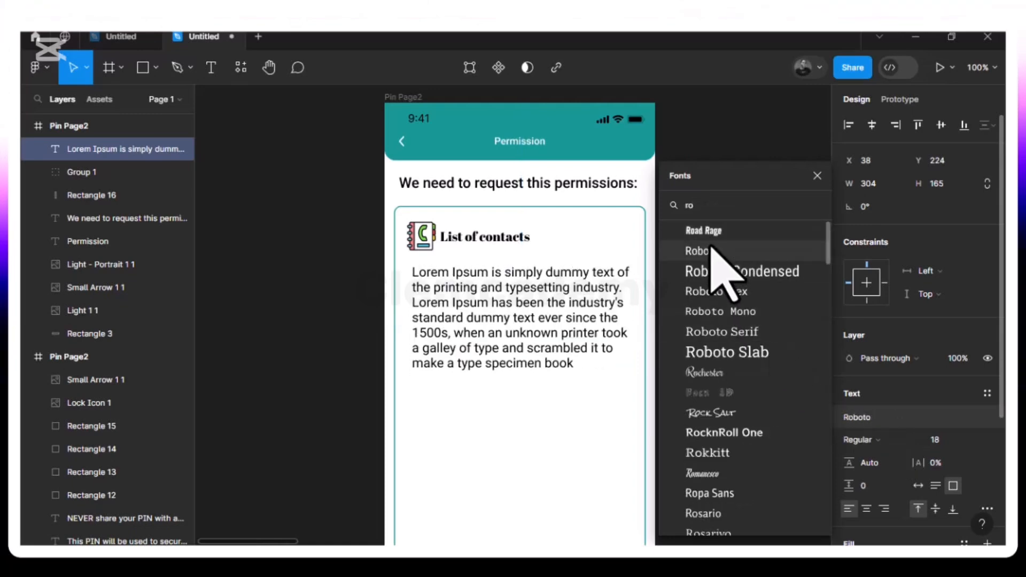
key(Escape)
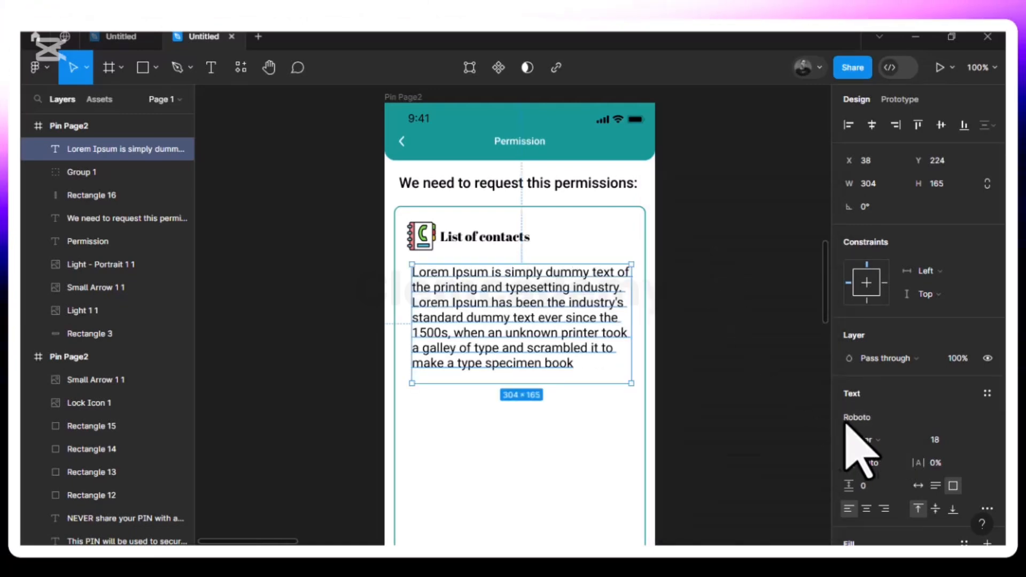
click(916, 445)
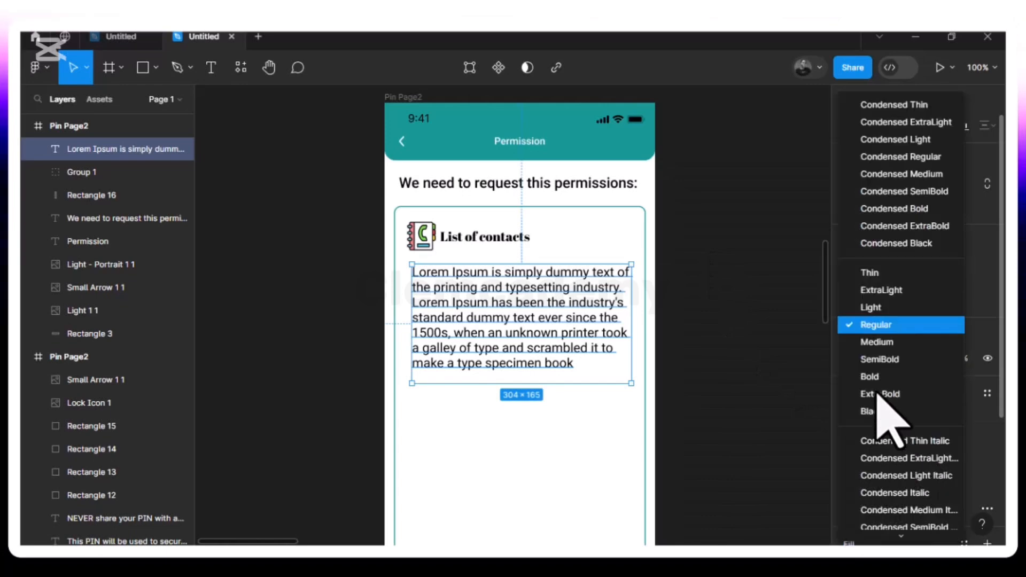
click(877, 309)
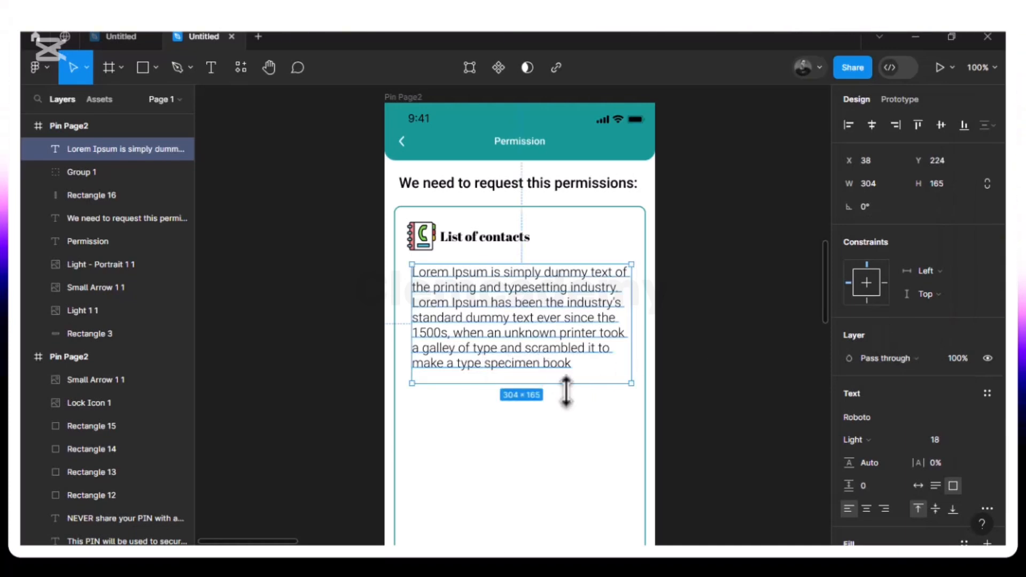
drag(565, 386, 565, 377)
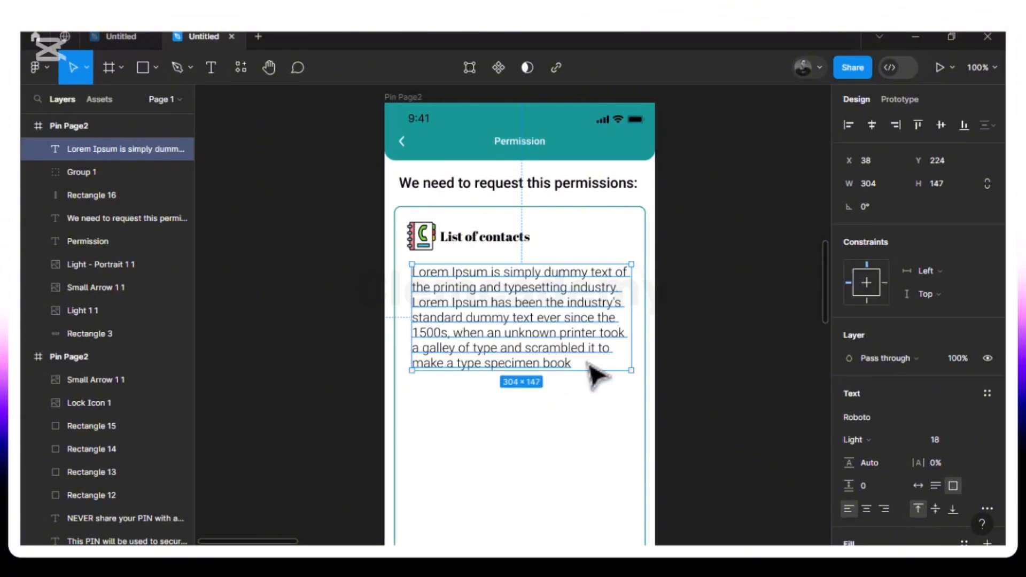
click(974, 441)
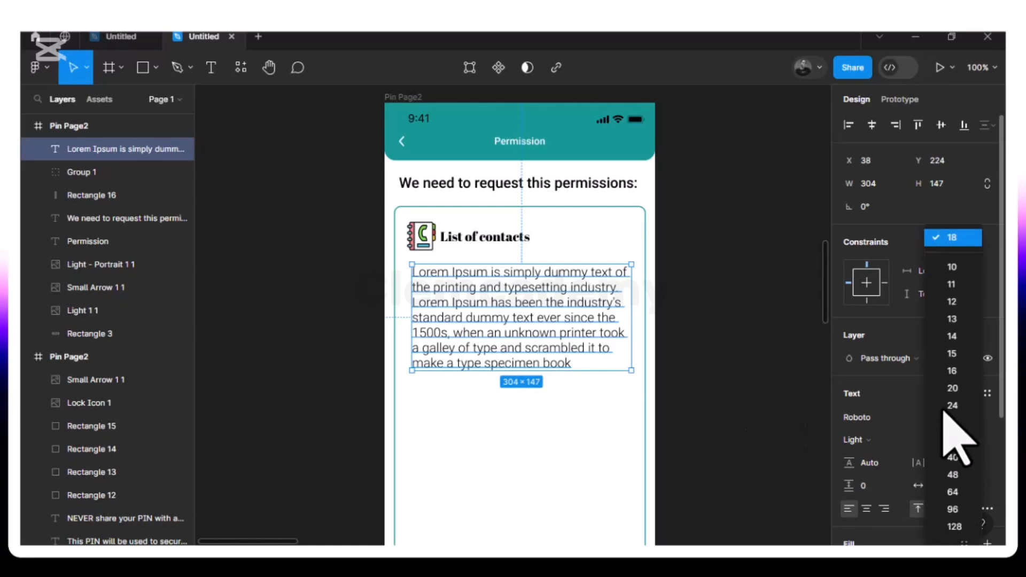
click(952, 370)
click(548, 370)
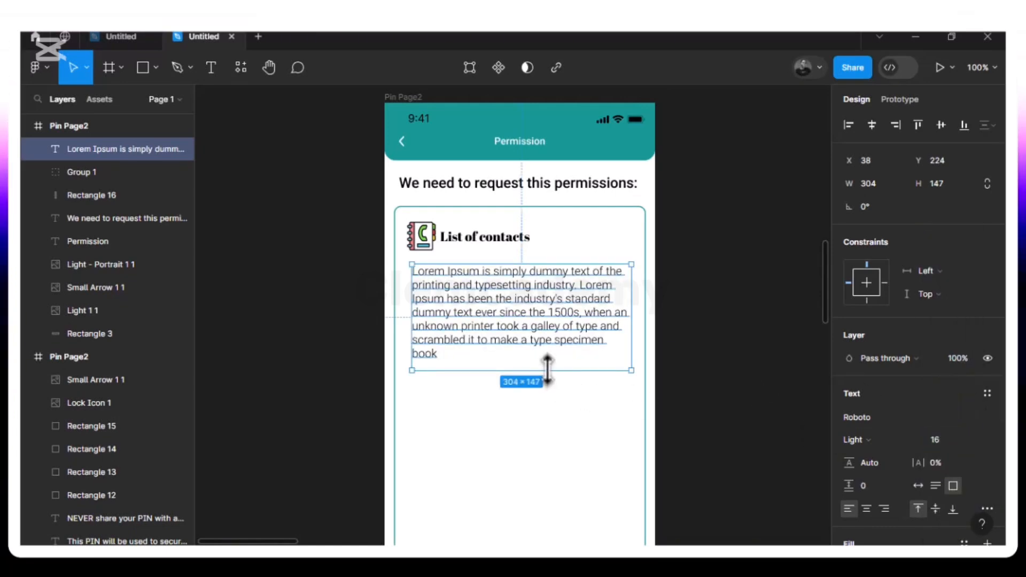
drag(548, 362, 549, 358)
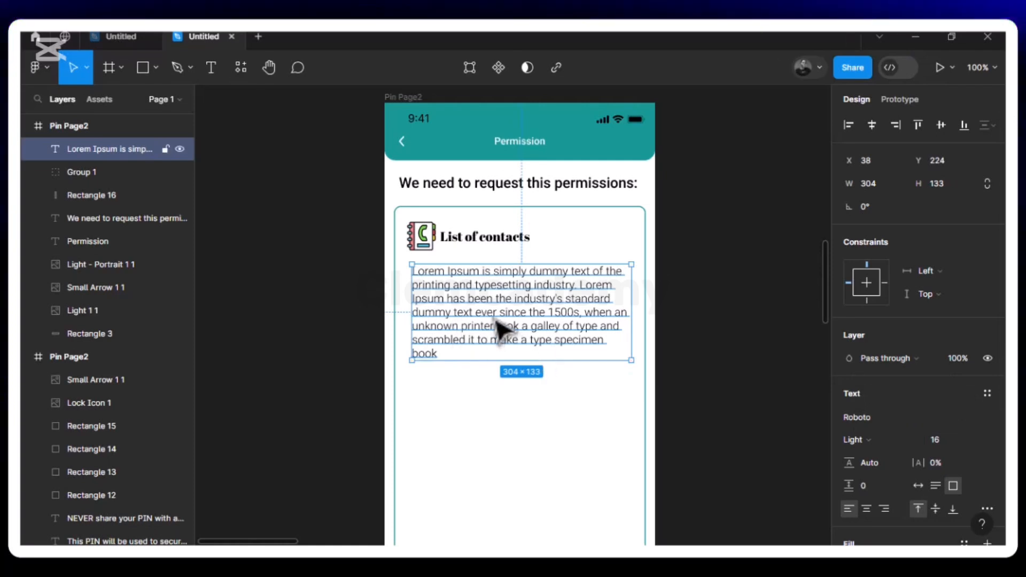
- Align the description to X 29 and nudge it to Y 215 beneath the heading
drag(498, 326, 492, 324)
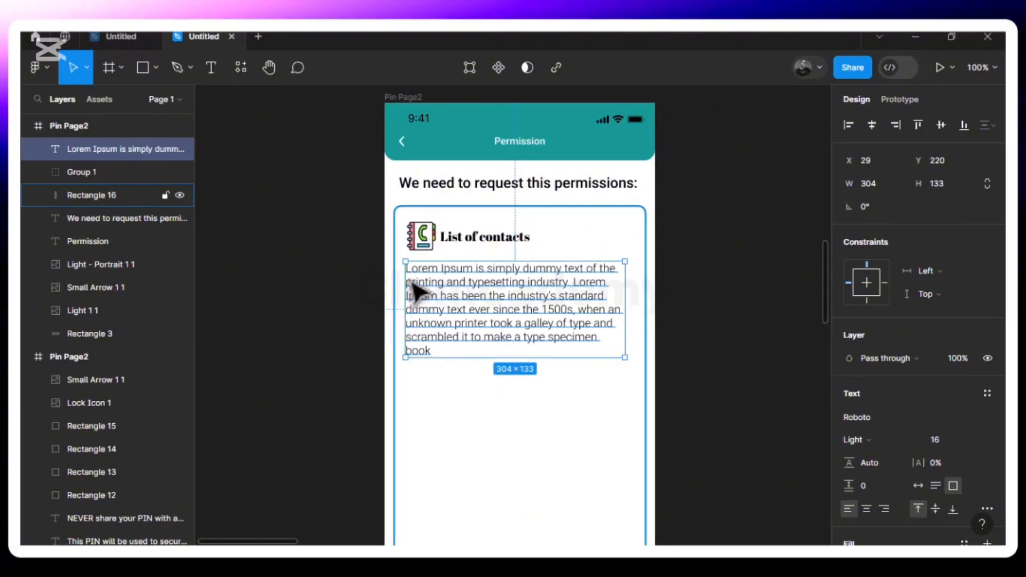
key(alt)
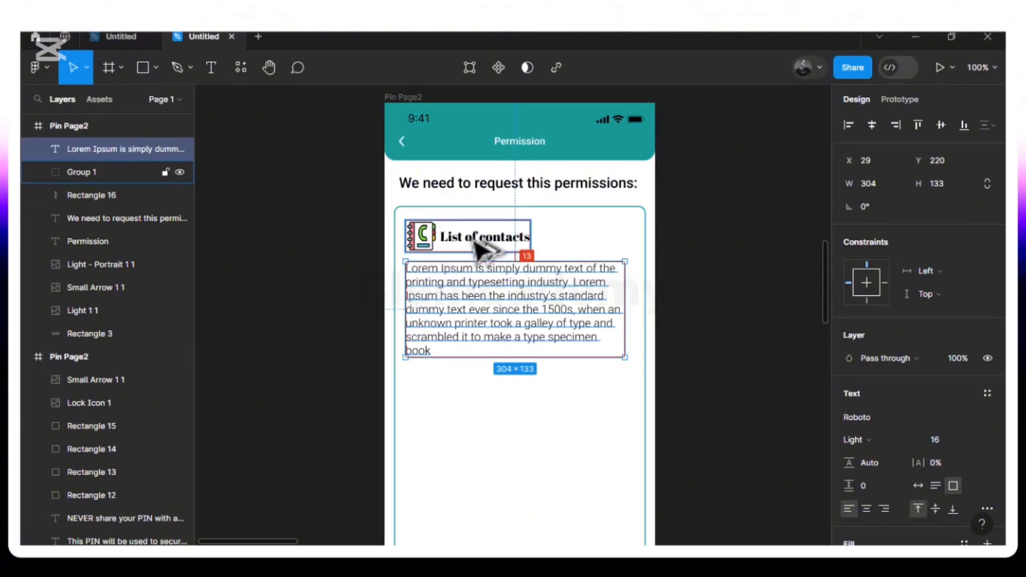
key(Up)
key(Up)
key(Up)
key(Up)
key(Up)
key(Up)
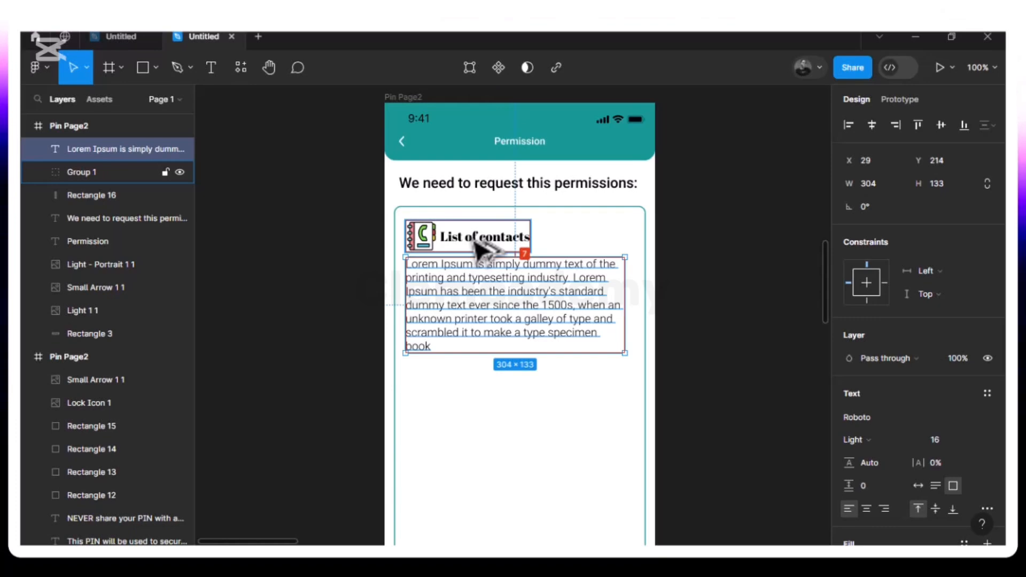
key(Down)
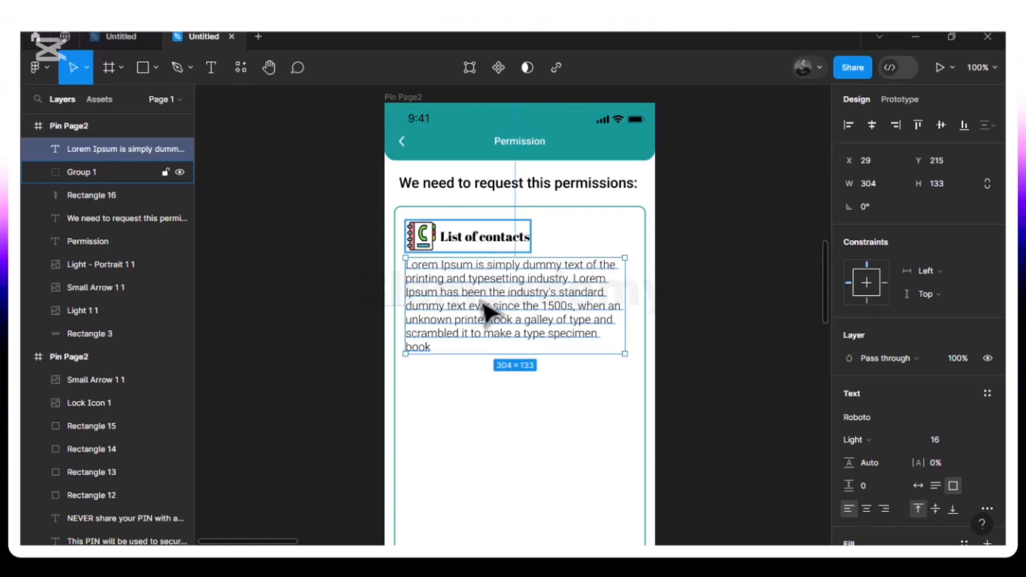
key(Escape)
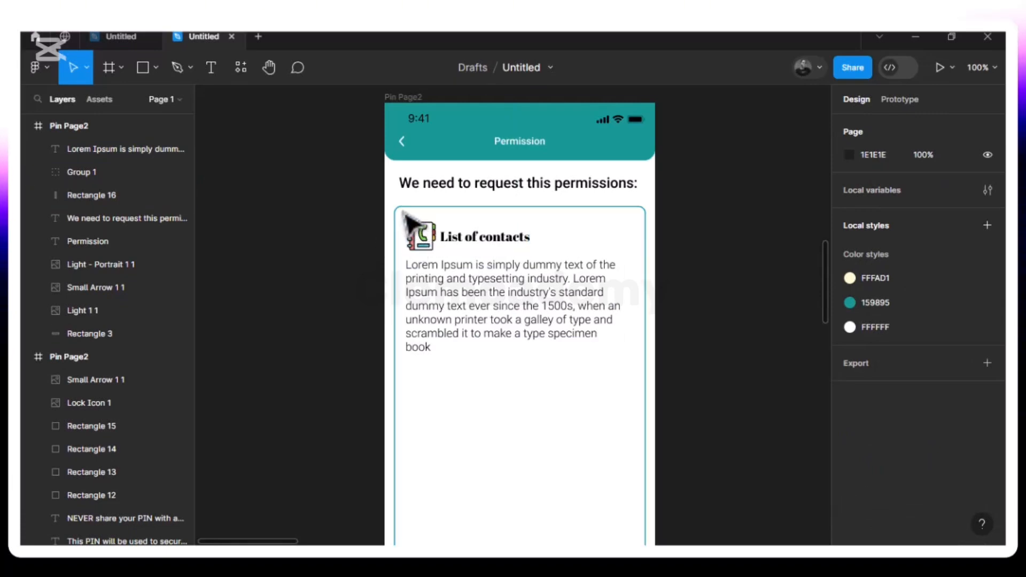
- Duplicate the contacts heading group and description, placing the copy just below the original
drag(402, 211, 625, 385)
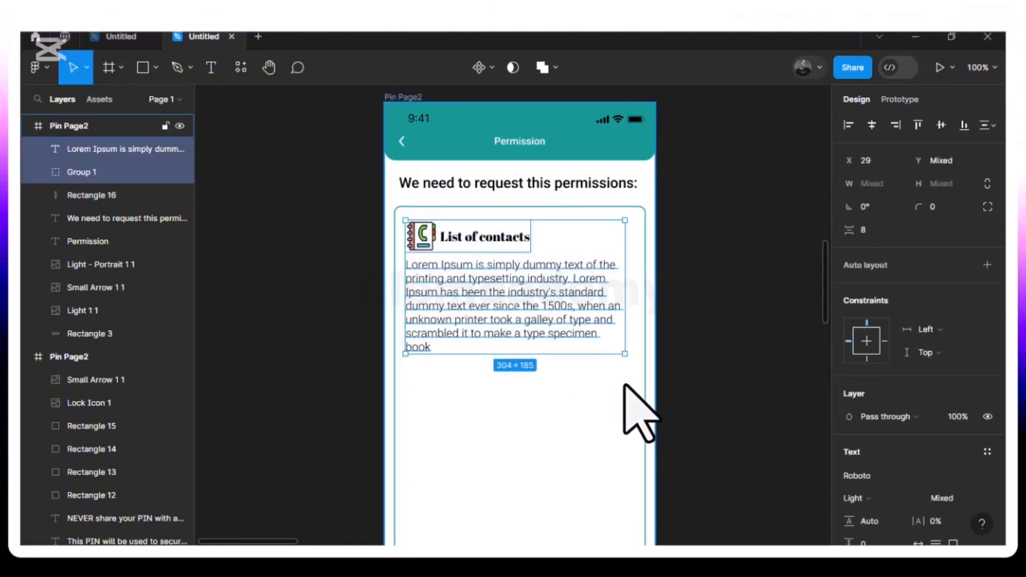
key(ctrl+d)
drag(543, 314, 544, 465)
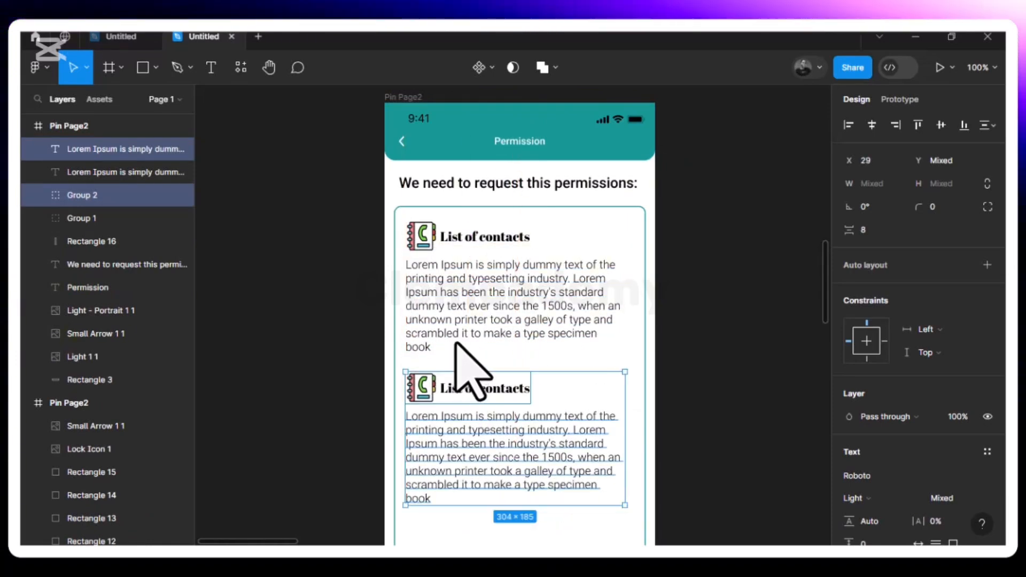
key(alt)
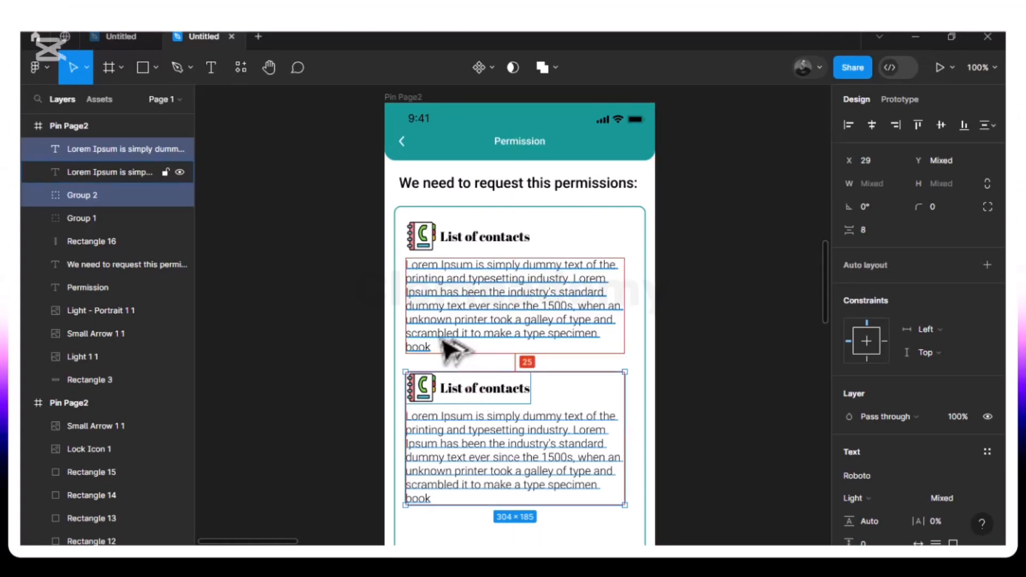
key(Up)
key(Up)
key(Up)
key(Up)
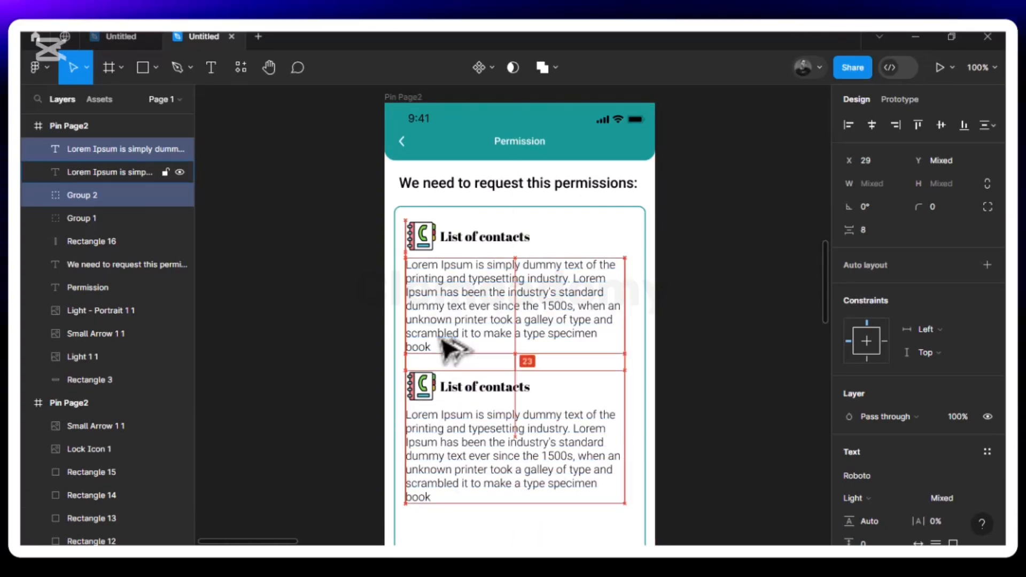
key(Up)
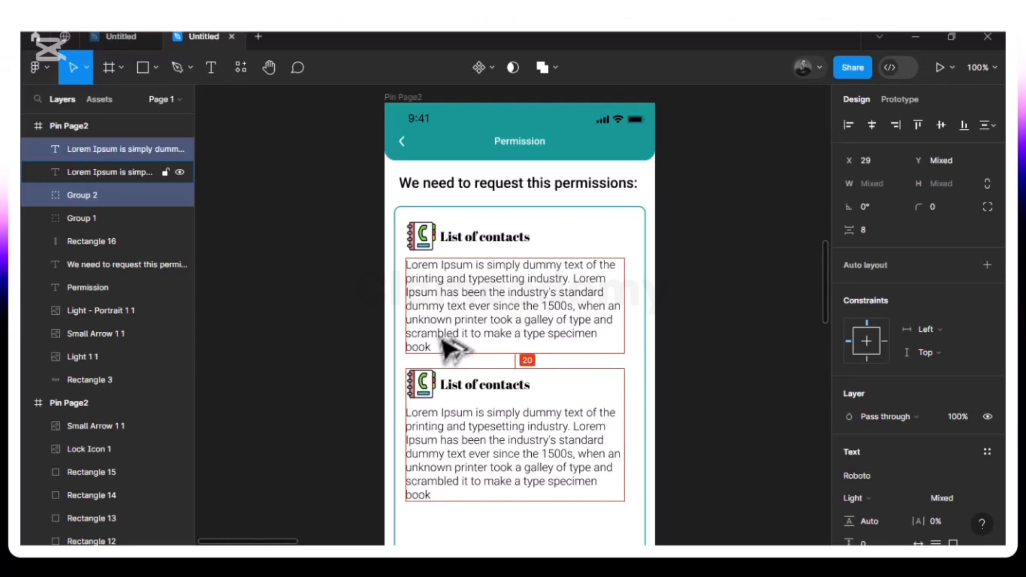
- Rename the copied heading to 'SMS', ungroup it and delete its contacts icon
click(456, 400)
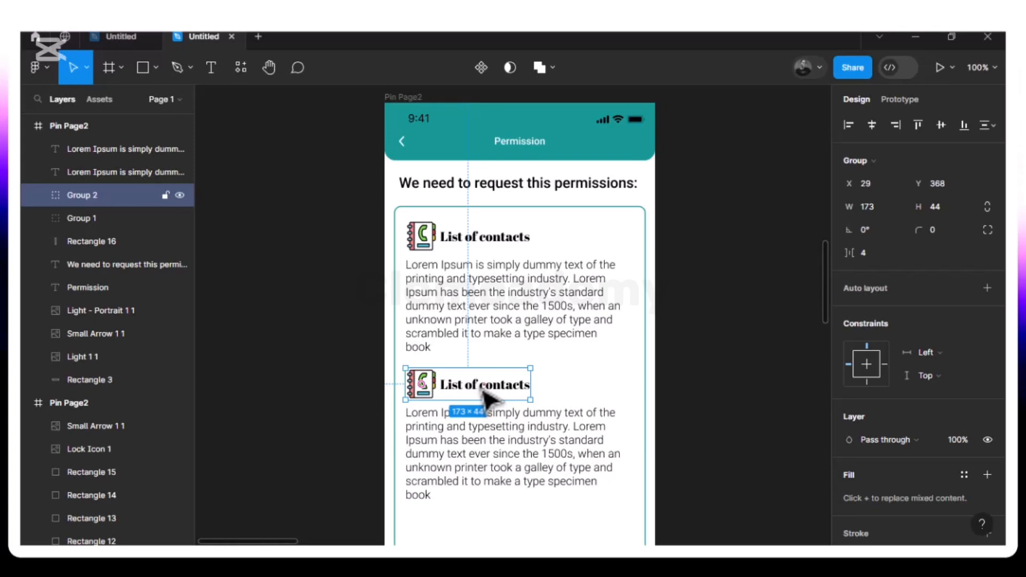
double_click(484, 393)
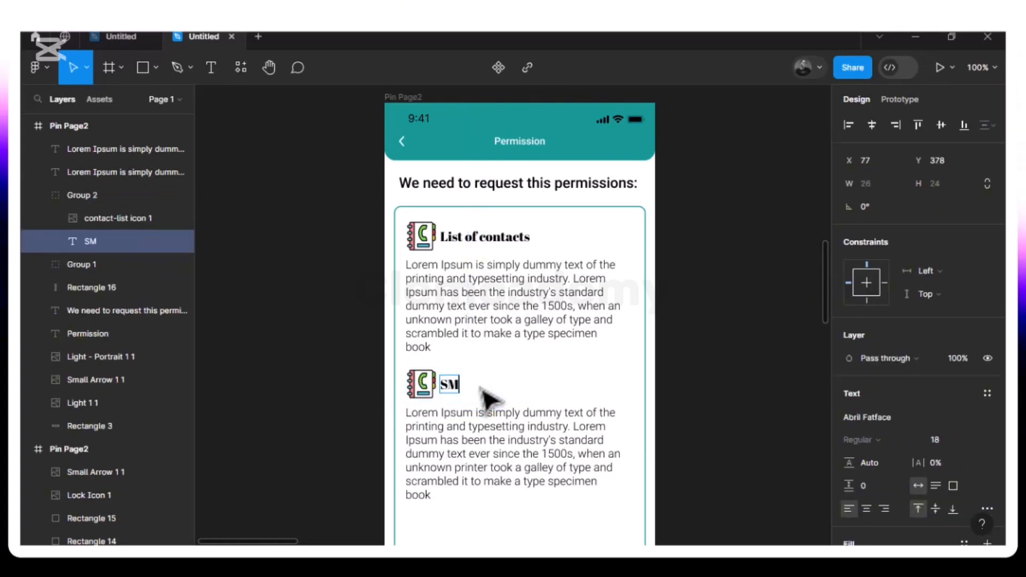
click(429, 389)
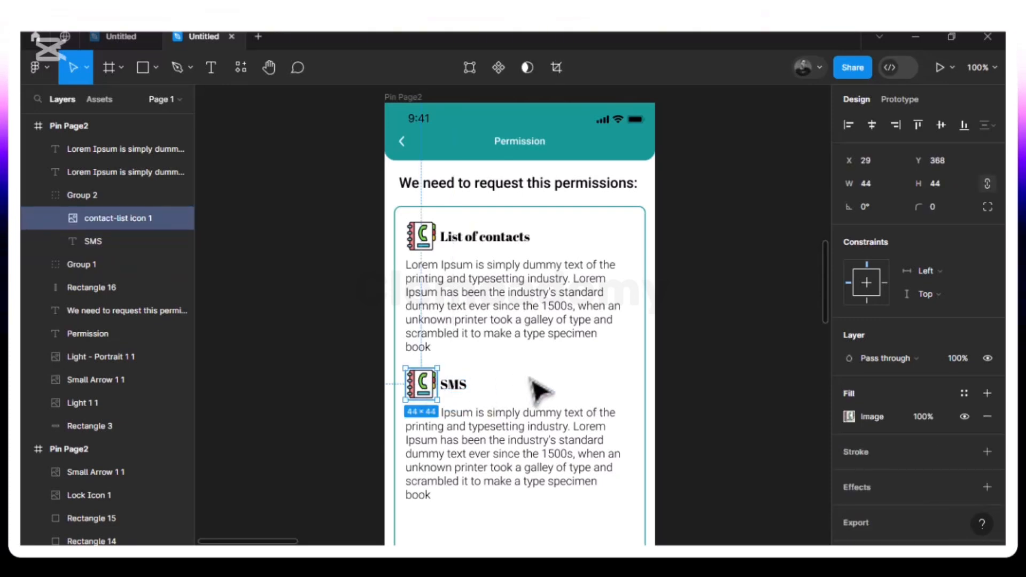
key(Escape)
click(445, 395)
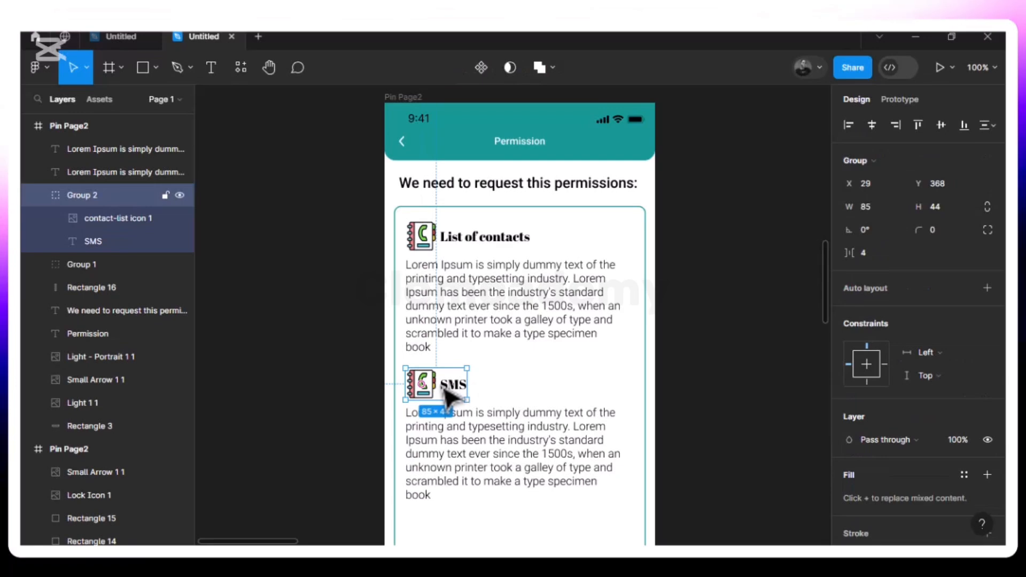
right_click(440, 394)
click(487, 303)
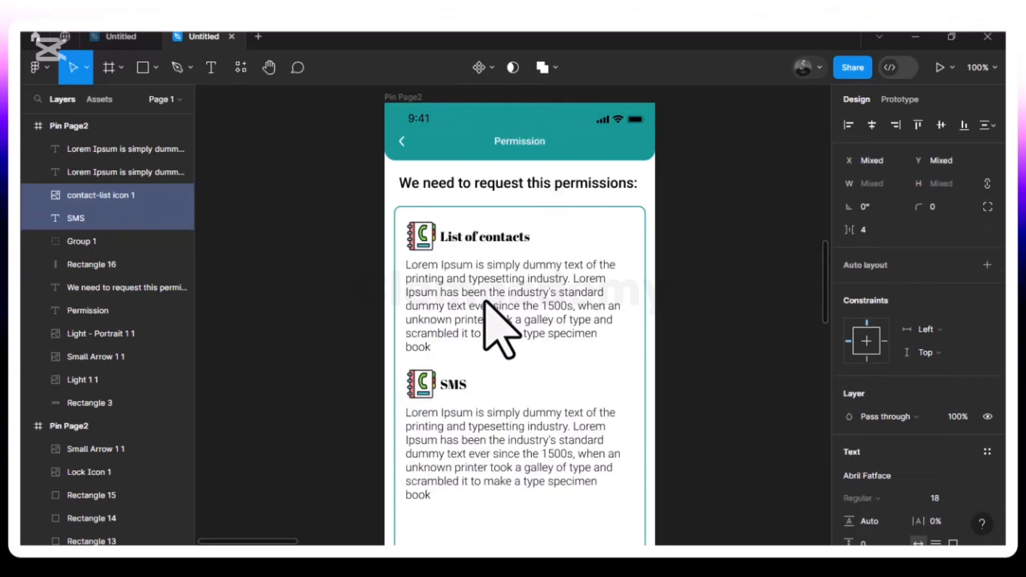
click(521, 384)
click(432, 394)
key(Delete)
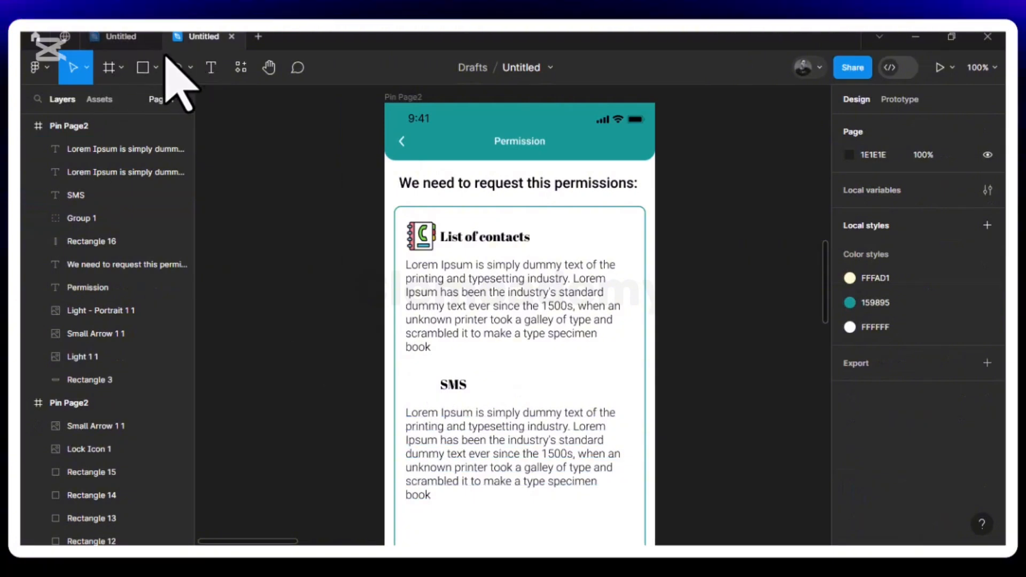
- Place the SMS icon image on the card and drag it left of the SMS heading
click(155, 68)
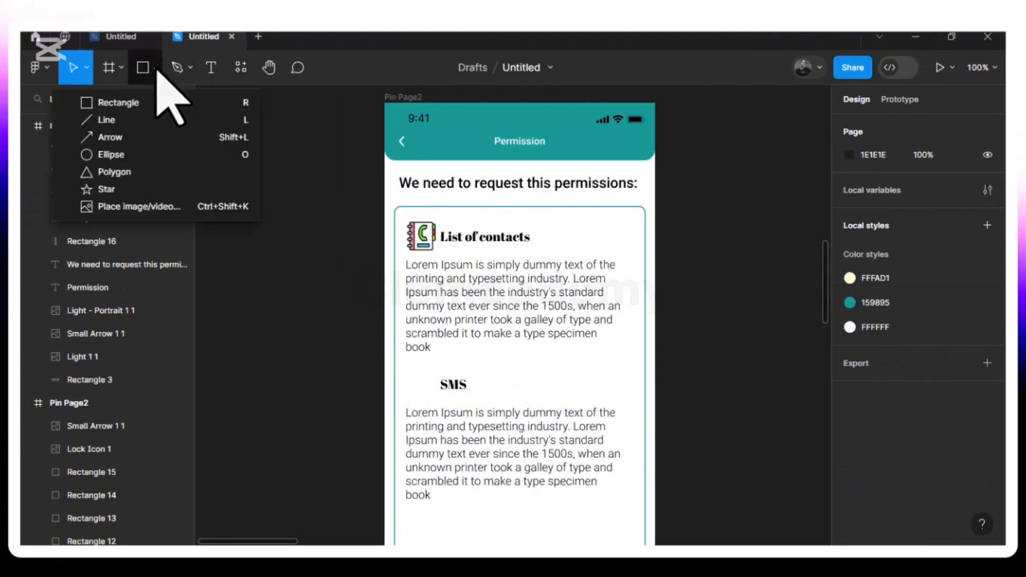
click(154, 207)
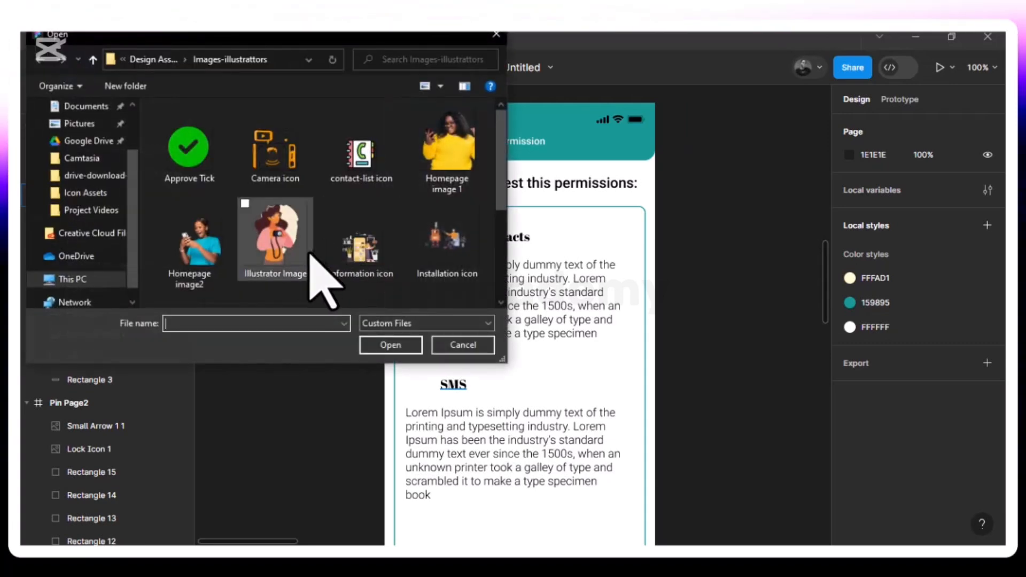
scroll(368, 246, down, 3)
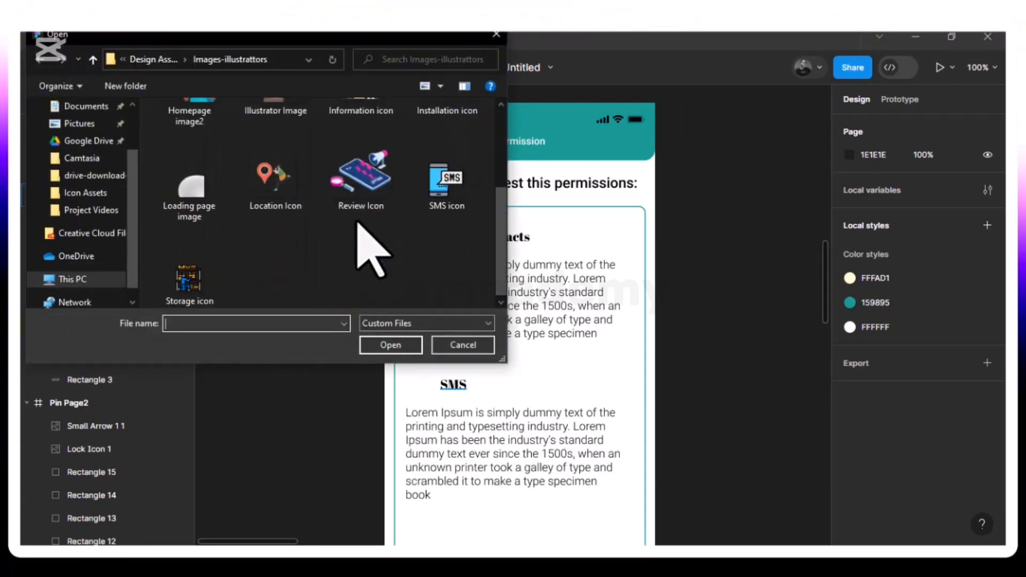
click(434, 194)
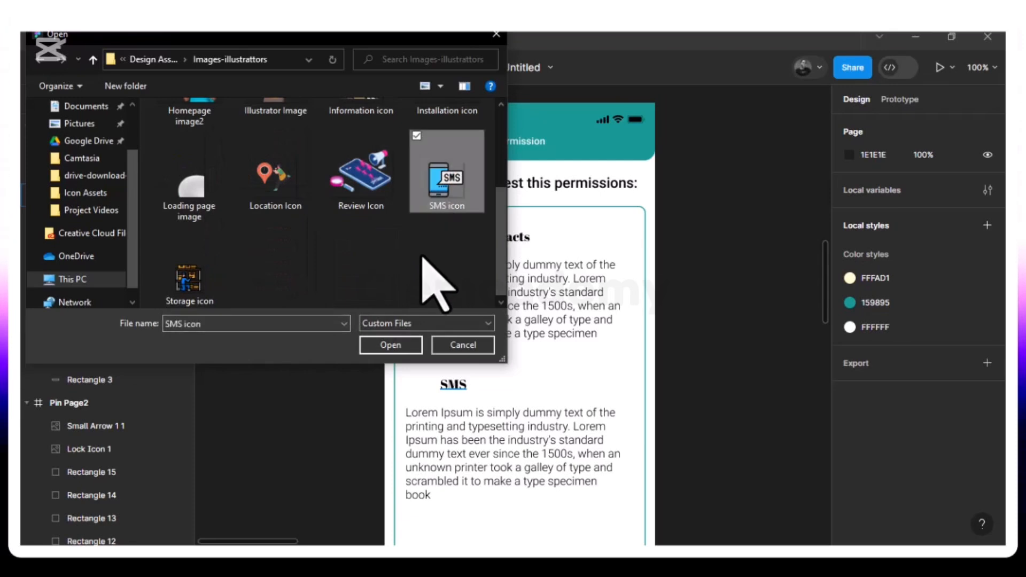
click(390, 345)
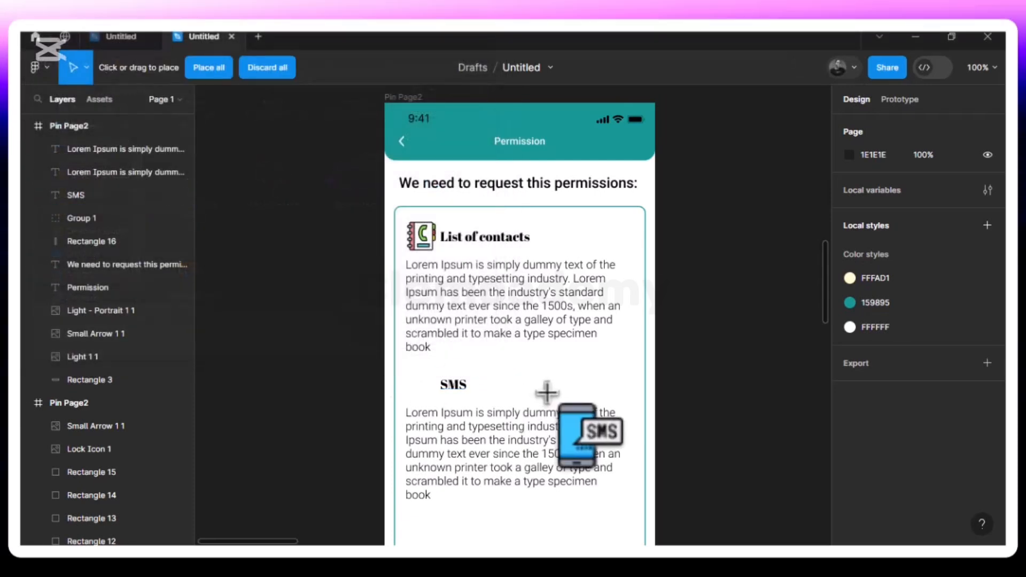
click(559, 371)
drag(558, 379, 427, 398)
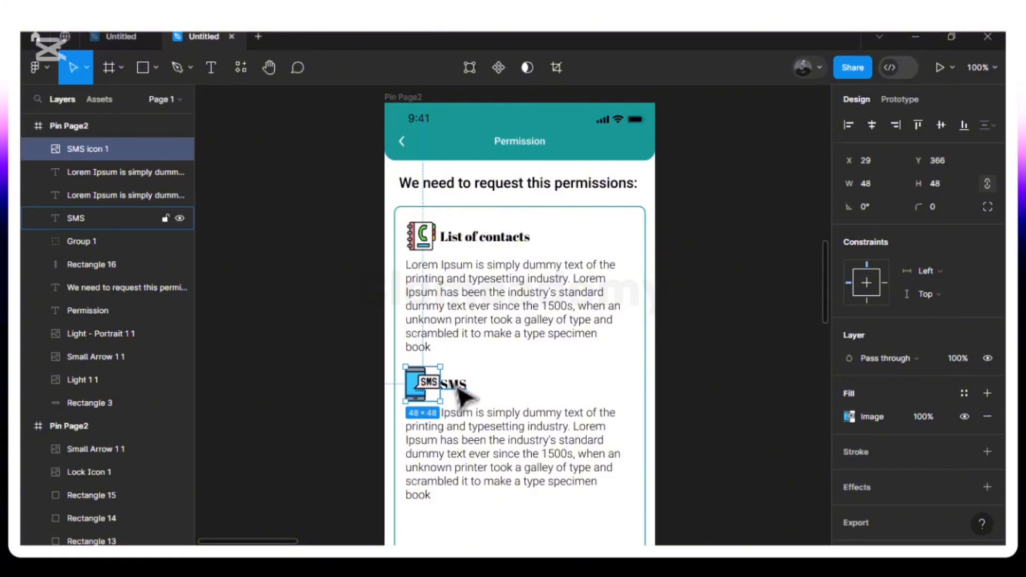
- Nudge the SMS heading slightly right, then select both the SMS icon and heading
click(458, 389)
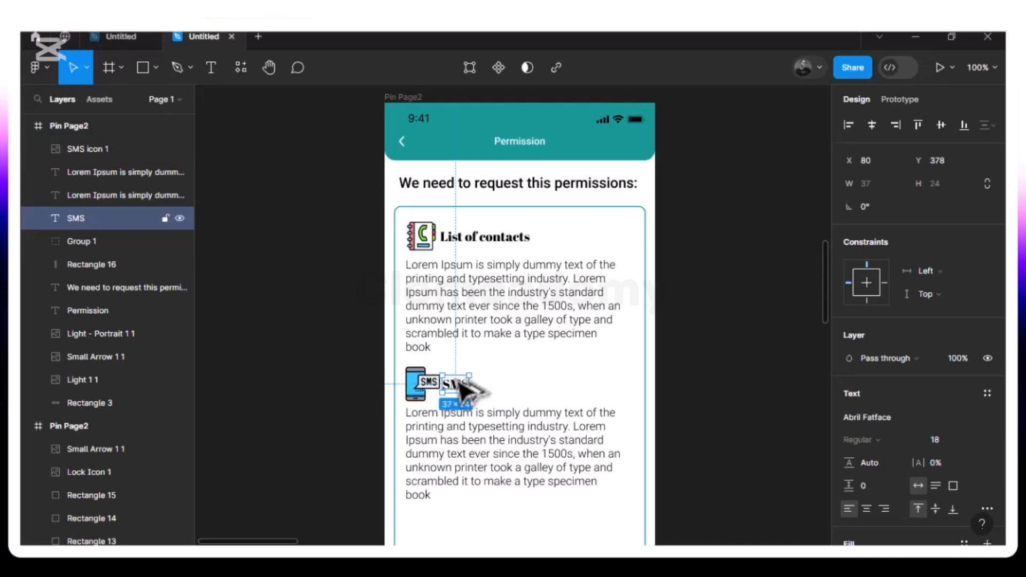
key(Right)
key(alt)
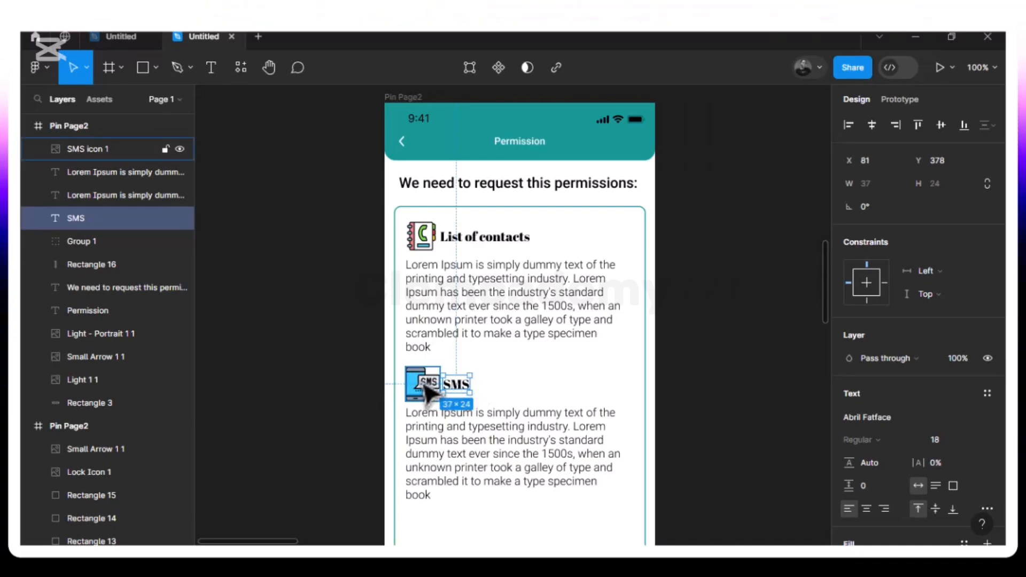
click(426, 387)
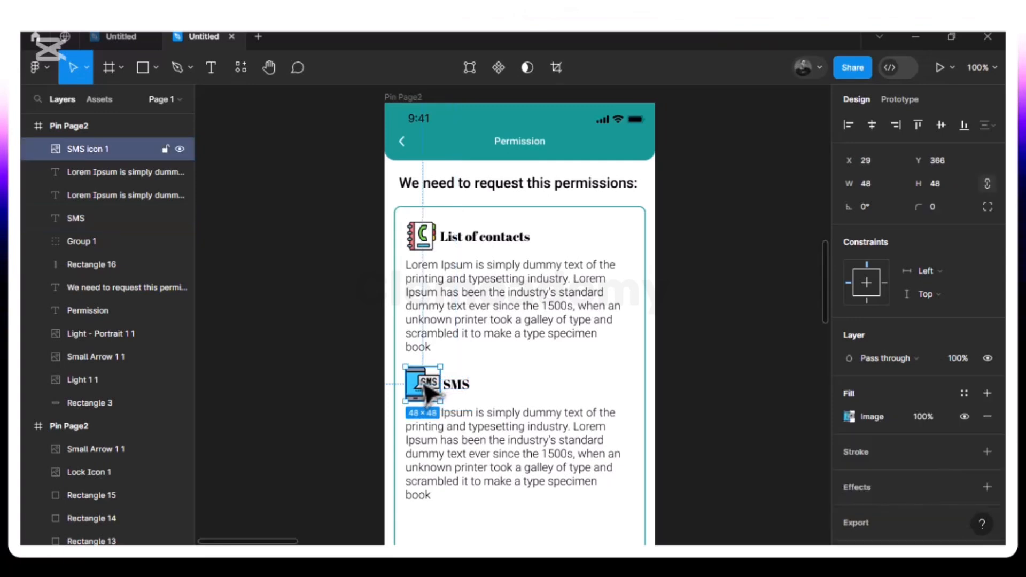
shift+click(456, 384)
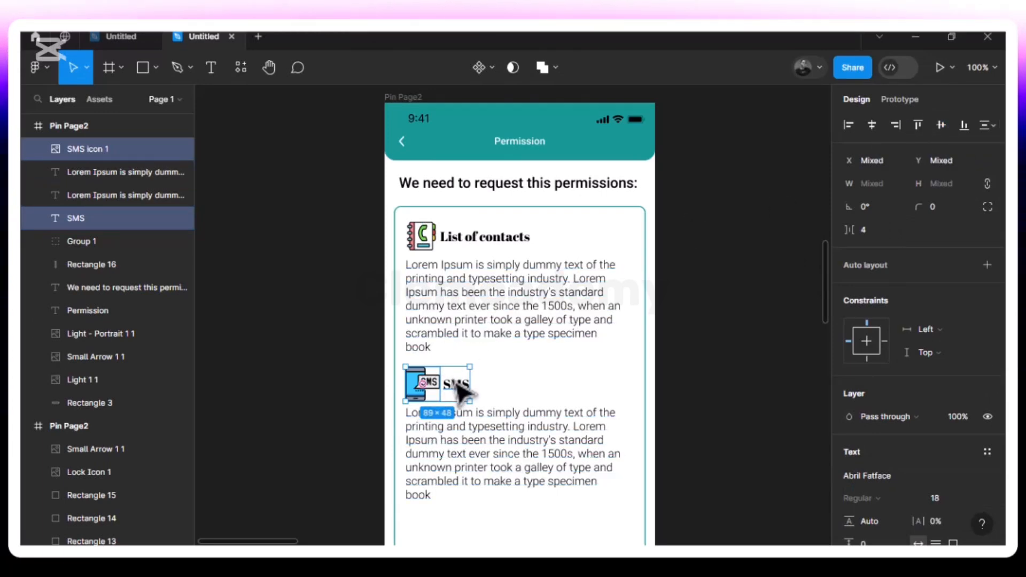
- Group the SMS icon with its heading and shift the SMS description slightly left
key(ctrl+g)
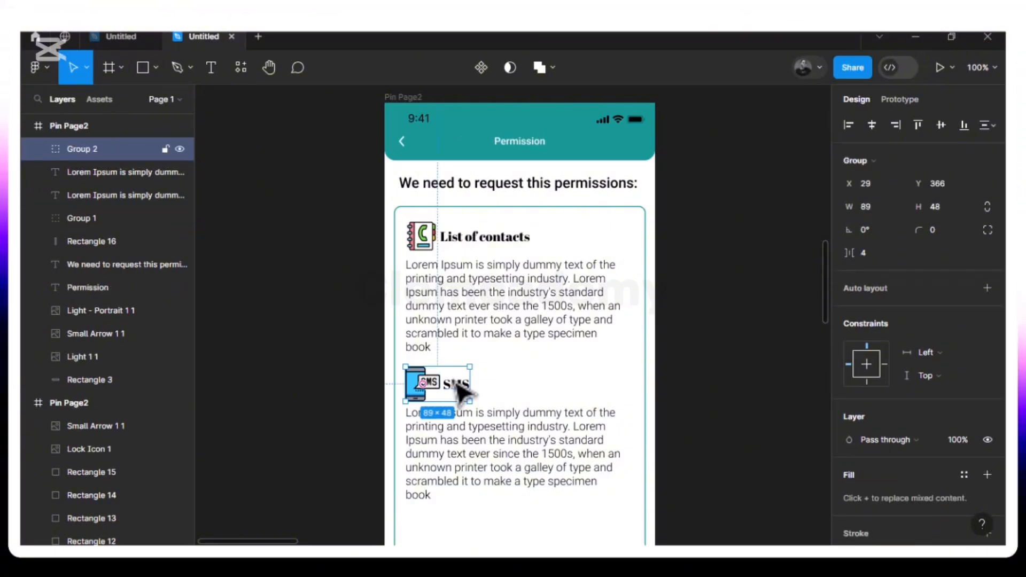
click(484, 435)
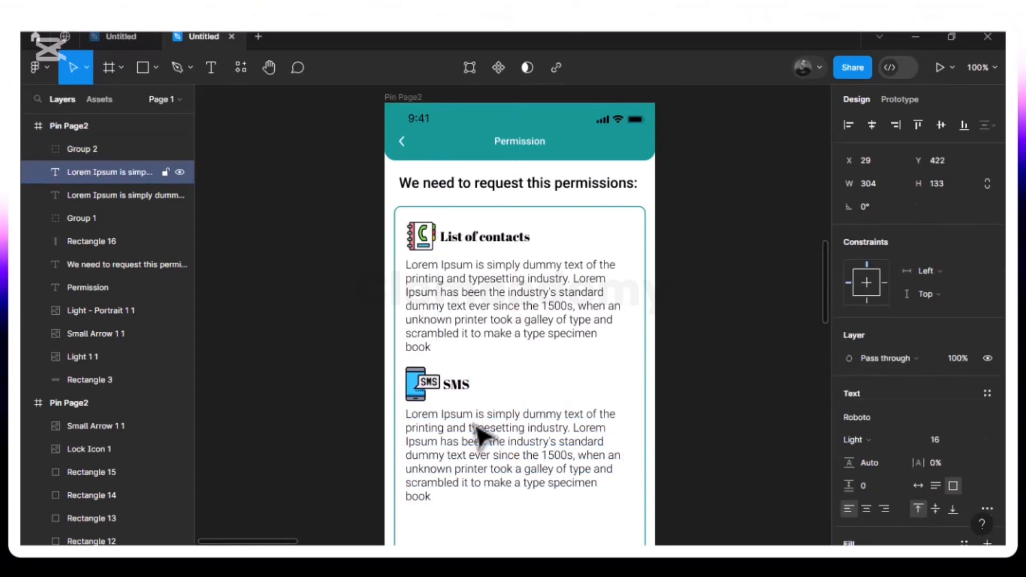
drag(481, 435, 454, 431)
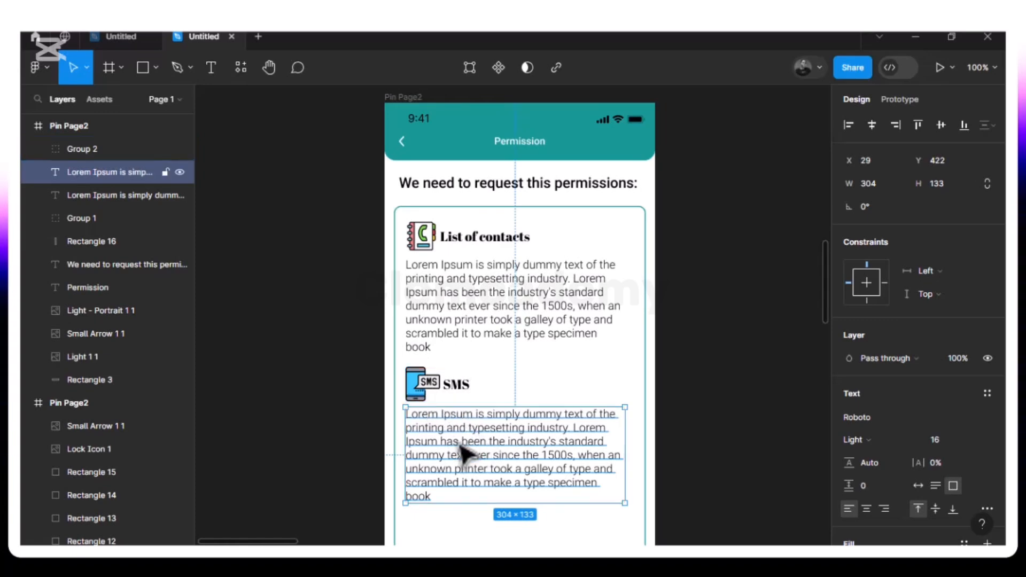
- Select the List of contacts description, then the card's bordered Rectangle 16
scroll(463, 453, down, 5)
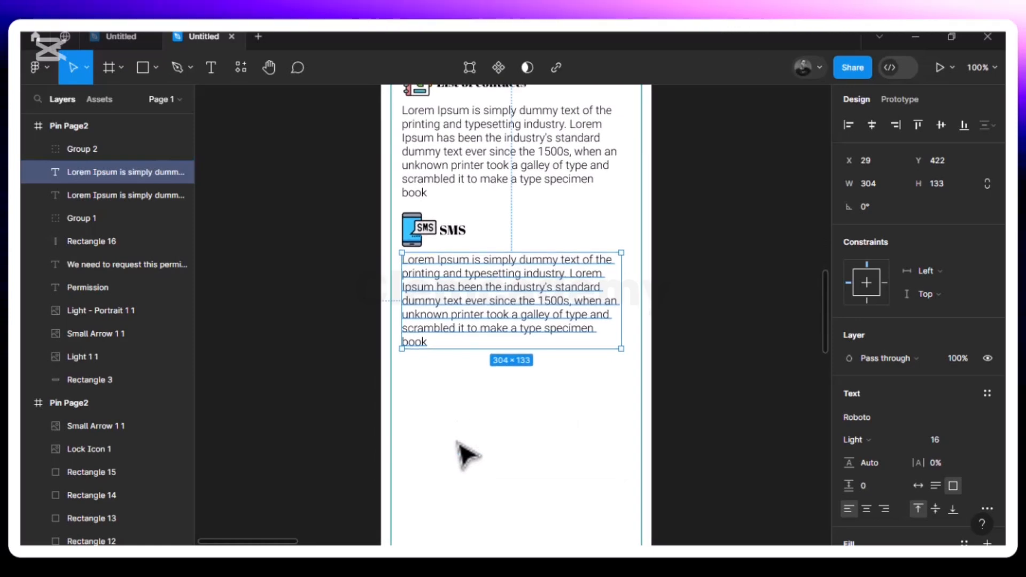
click(480, 172)
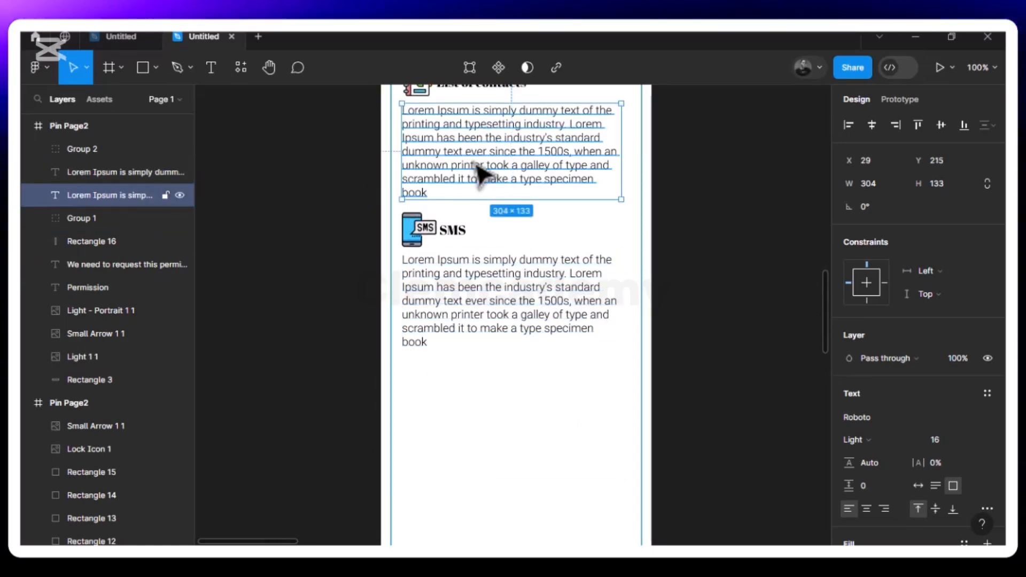
click(396, 214)
scroll(398, 219, up, 2)
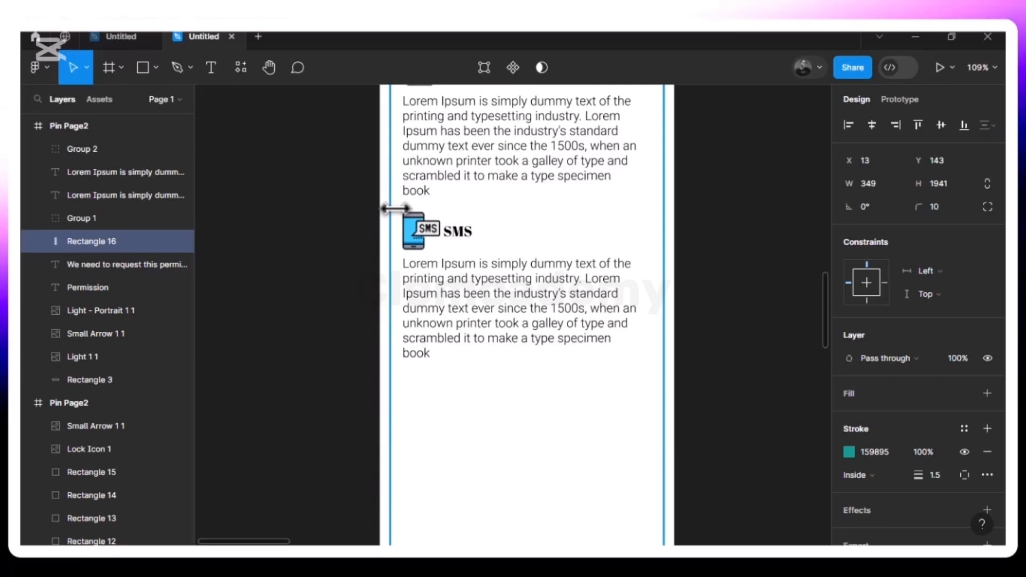
- Zoom the canvas out, set the zoom to 70% then 80%, and deselect the card rectangle
key(minus)
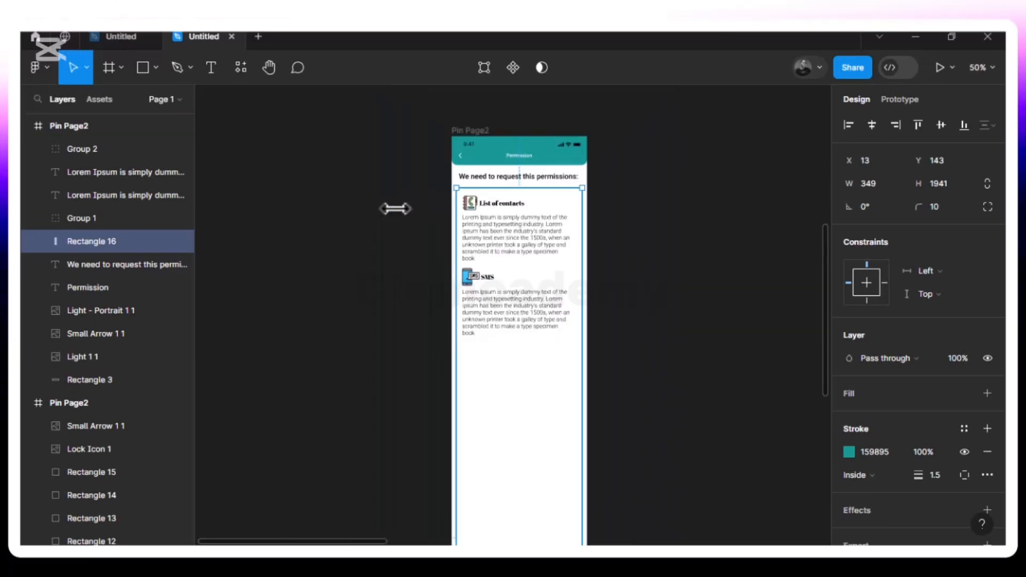
click(980, 66)
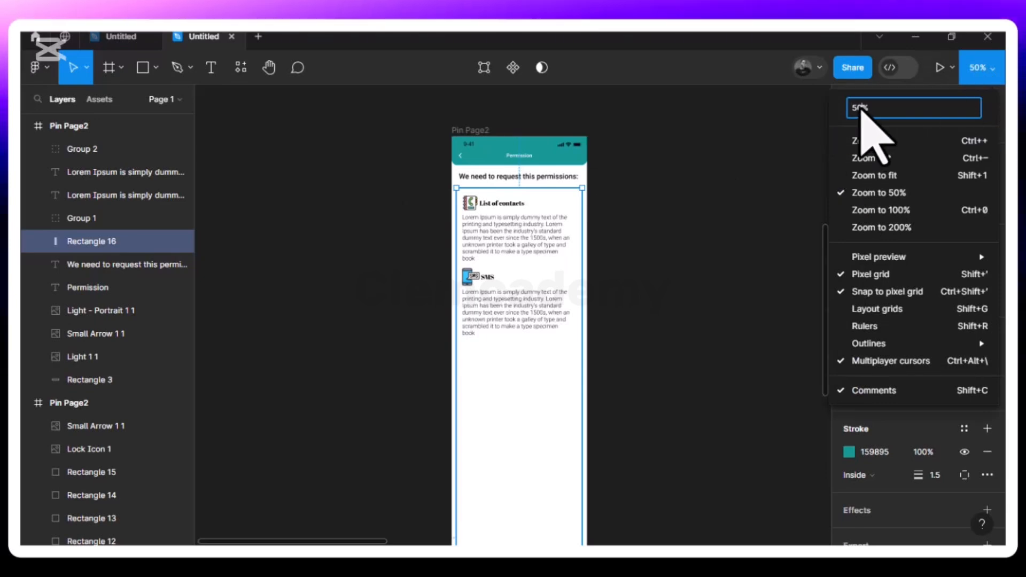
click(861, 109)
key(BackSpace)
key(BackSpace)
text(70)
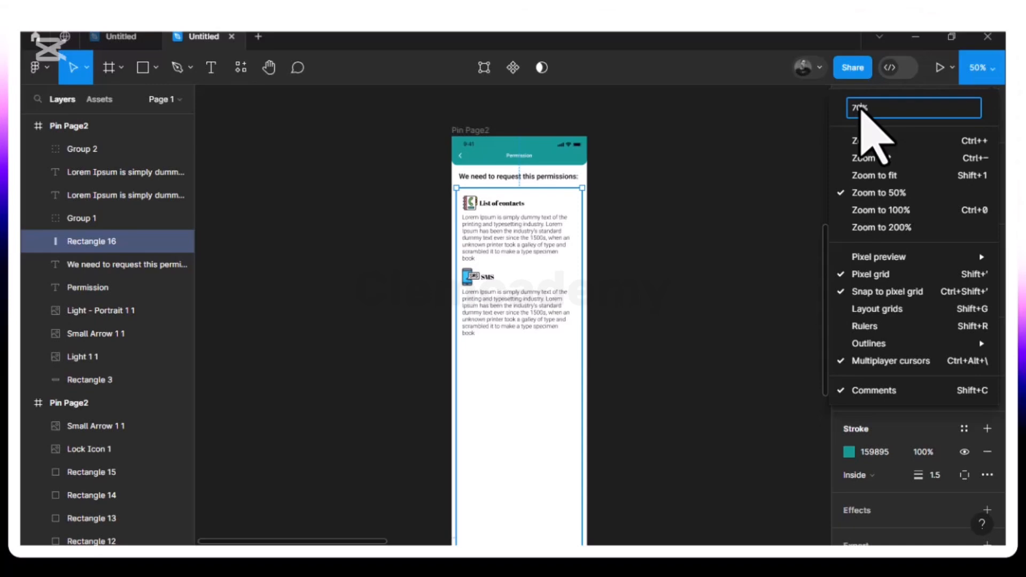
key(Return)
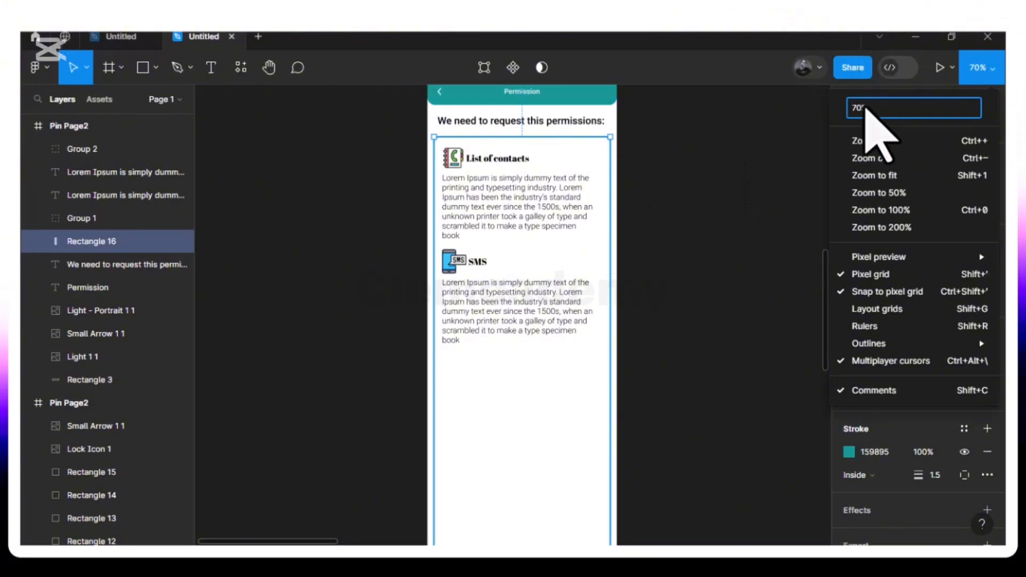
text(80)
key(Return)
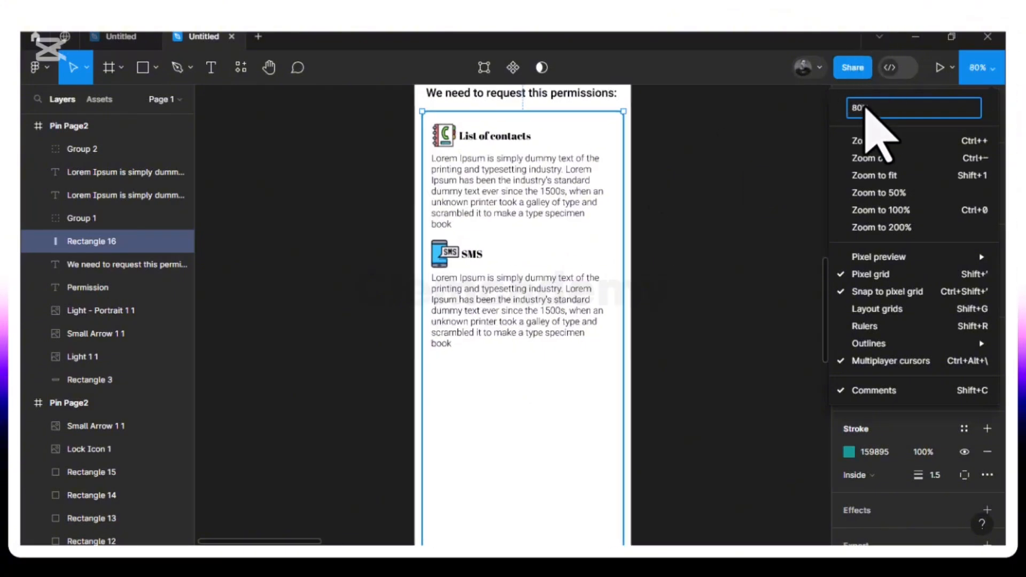
click(602, 315)
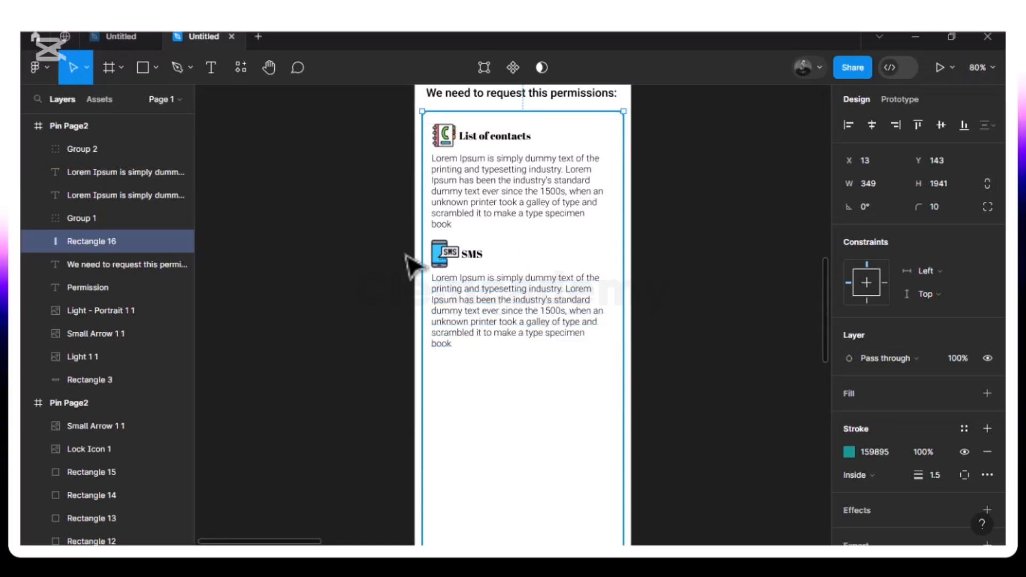
click(483, 257)
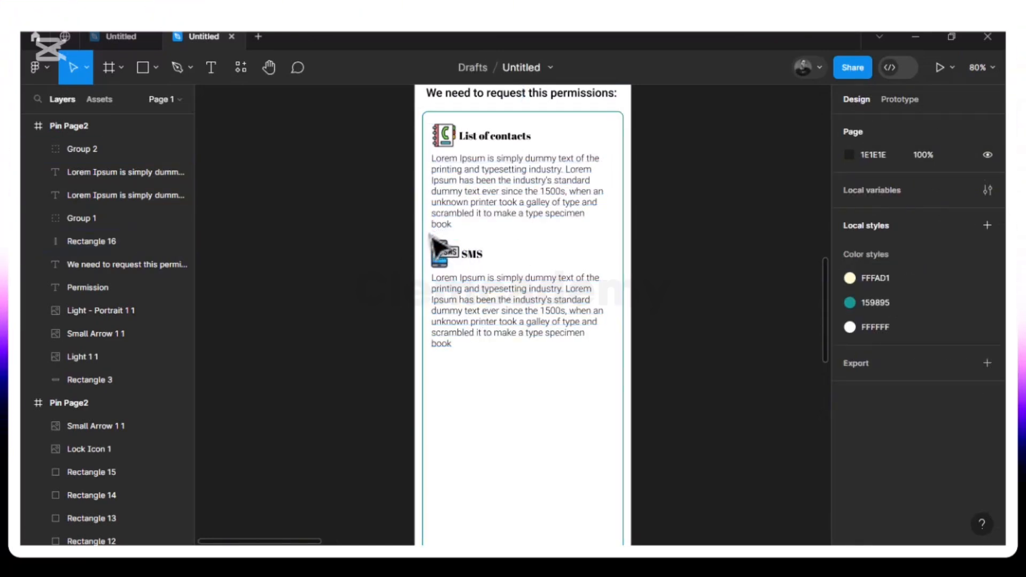
- Duplicate the SMS item with its description and position the copy evenly below the original
drag(431, 238, 607, 368)
key(ctrl+d)
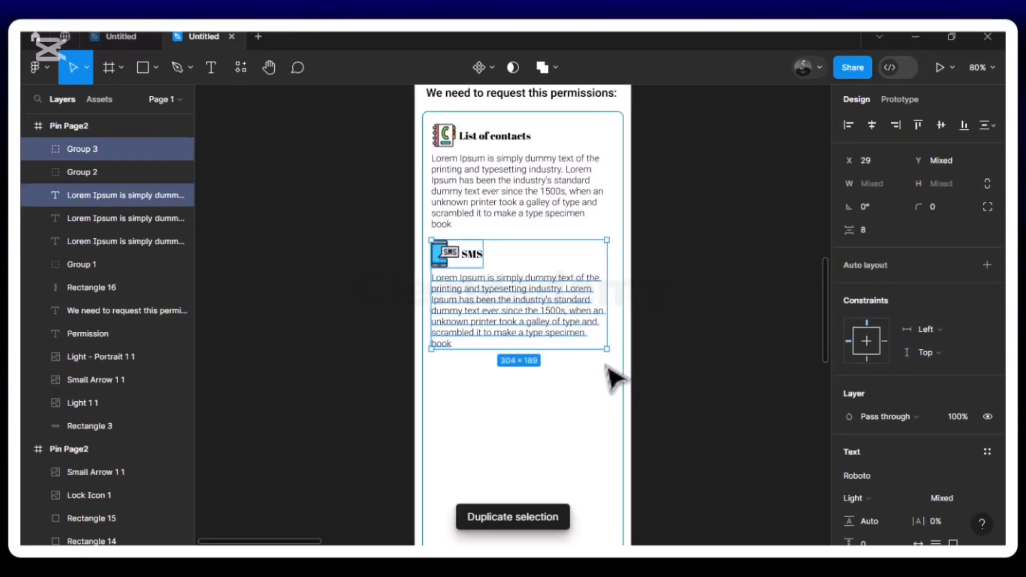
drag(512, 319, 512, 440)
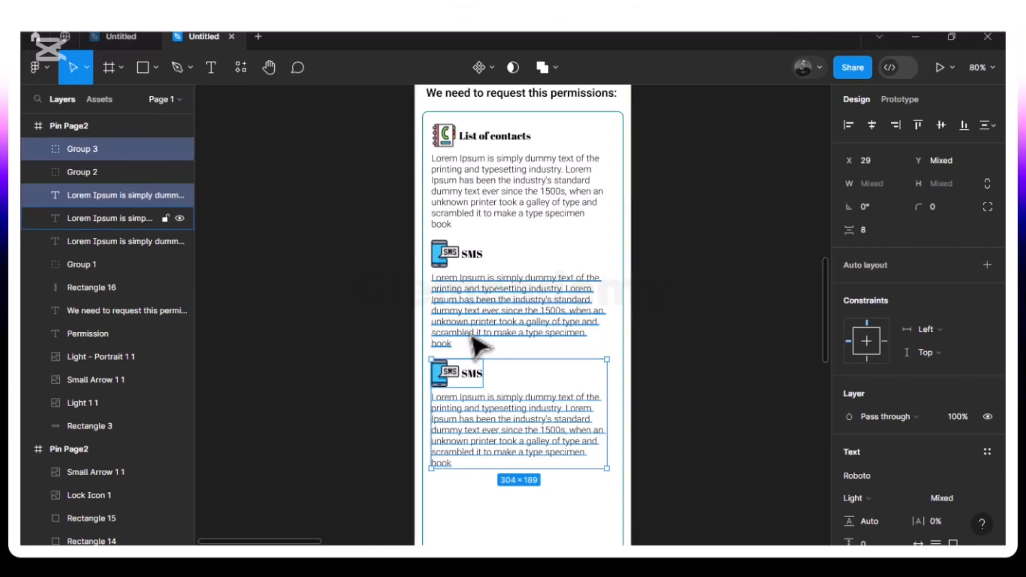
key(Down)
key(Down)
key(Down)
key(Up)
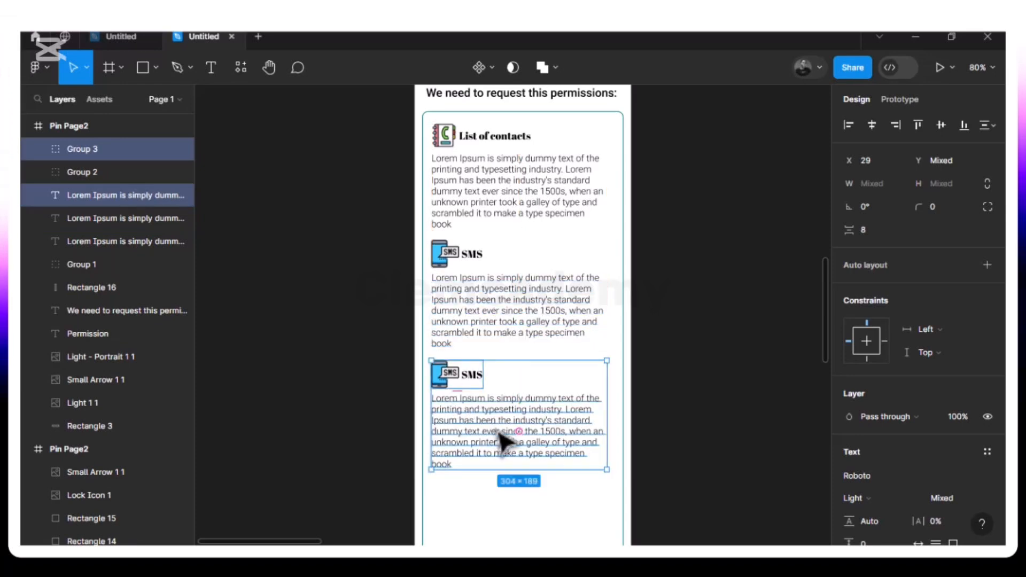
- Ungroup the copied SMS item's icon and heading
shift+click(461, 385)
double_click(474, 380)
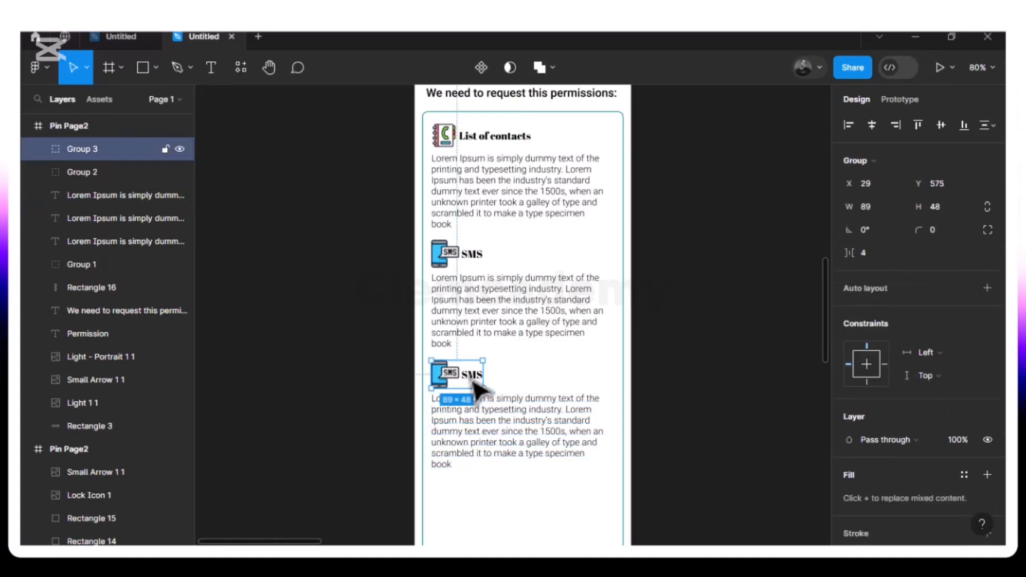
click(508, 385)
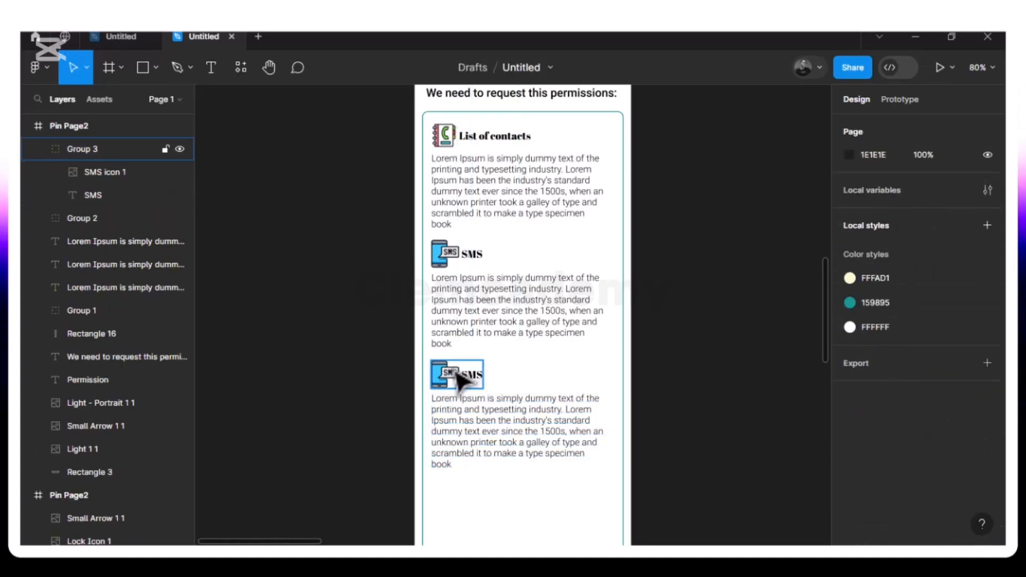
click(459, 378)
right_click(458, 379)
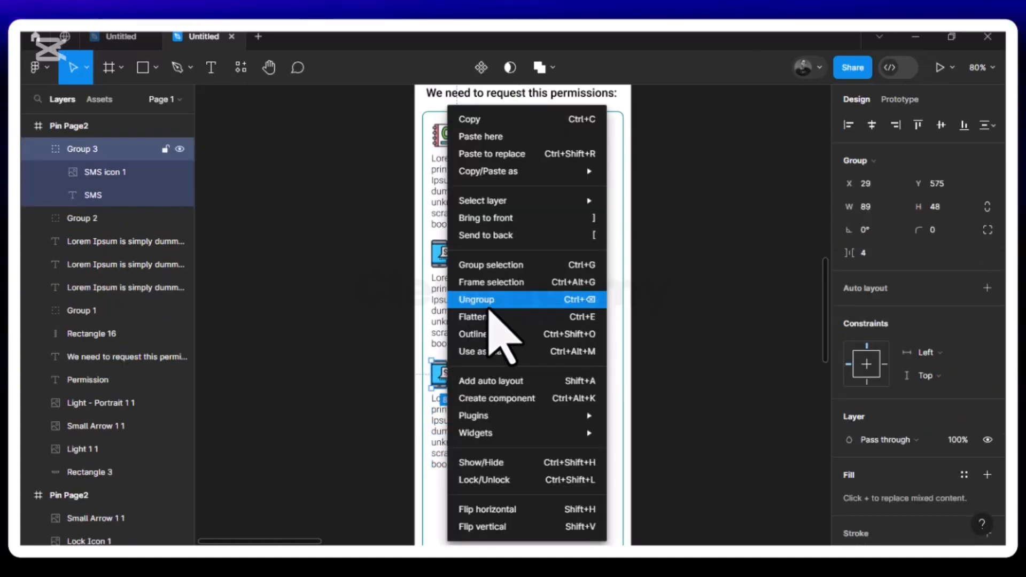
click(488, 301)
key(Escape)
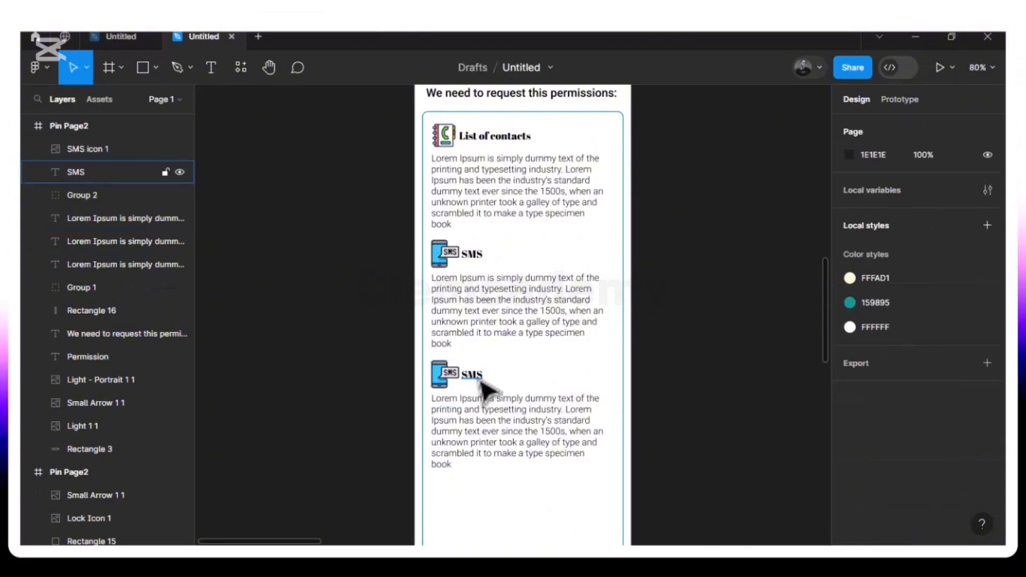
- Rename the copied heading to 'Storage' and delete its copied SMS icon
click(480, 381)
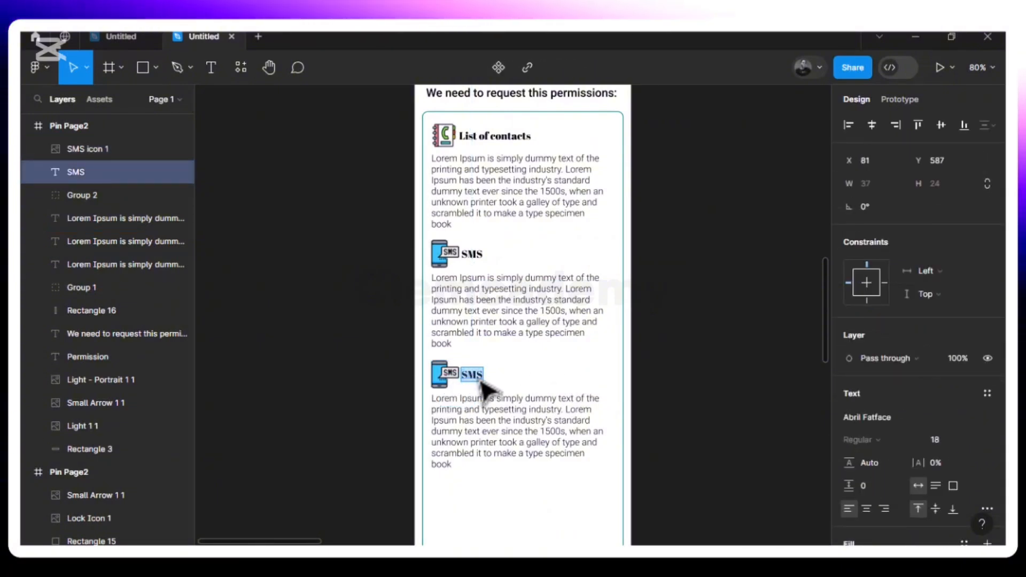
text(St)
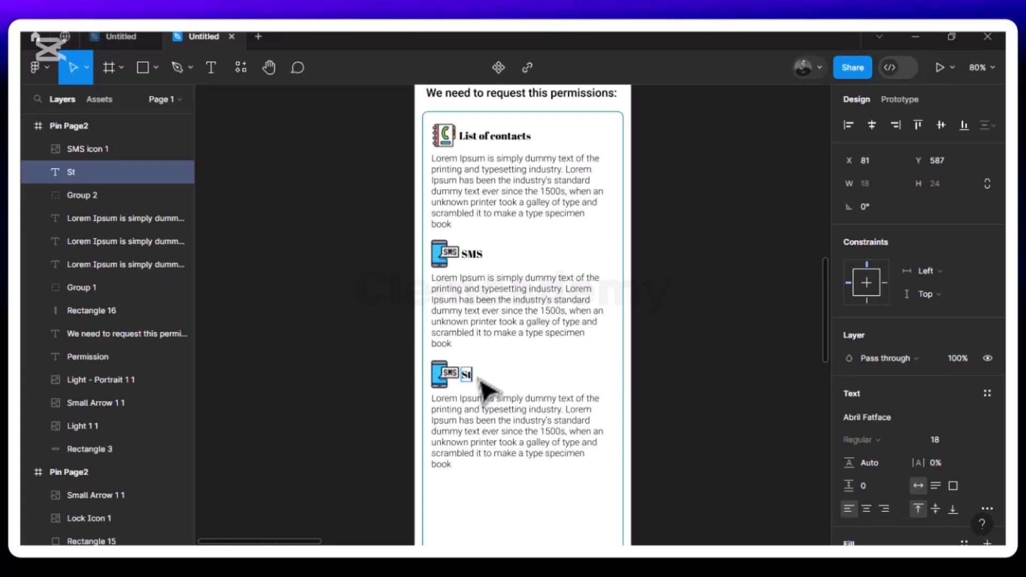
text(orage)
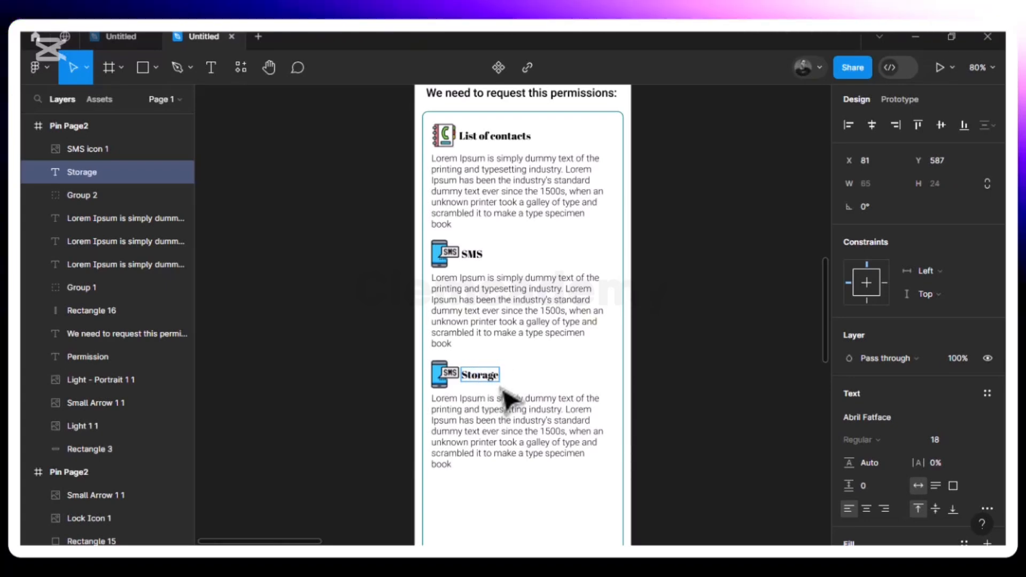
key(Escape)
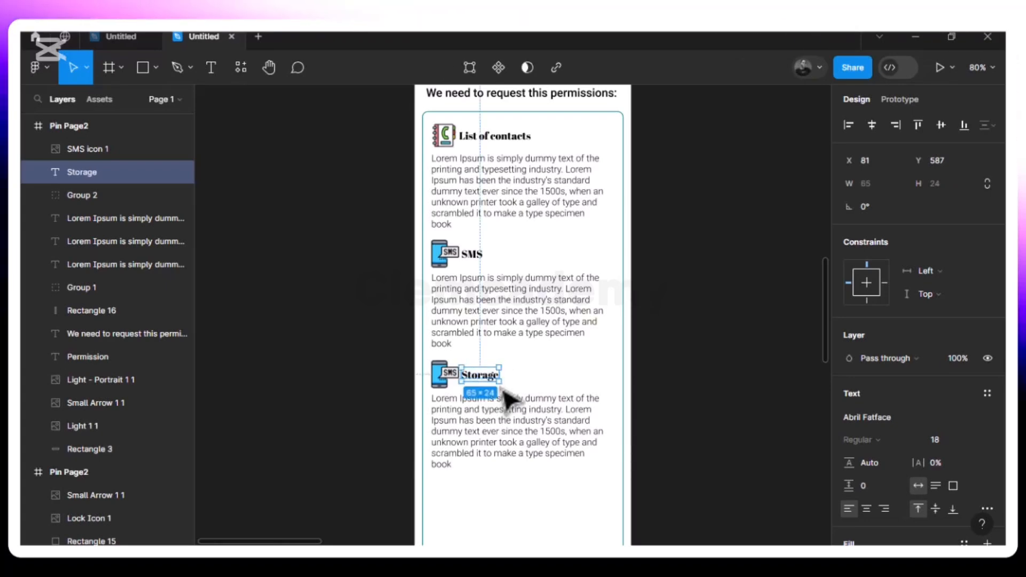
click(445, 379)
key(Delete)
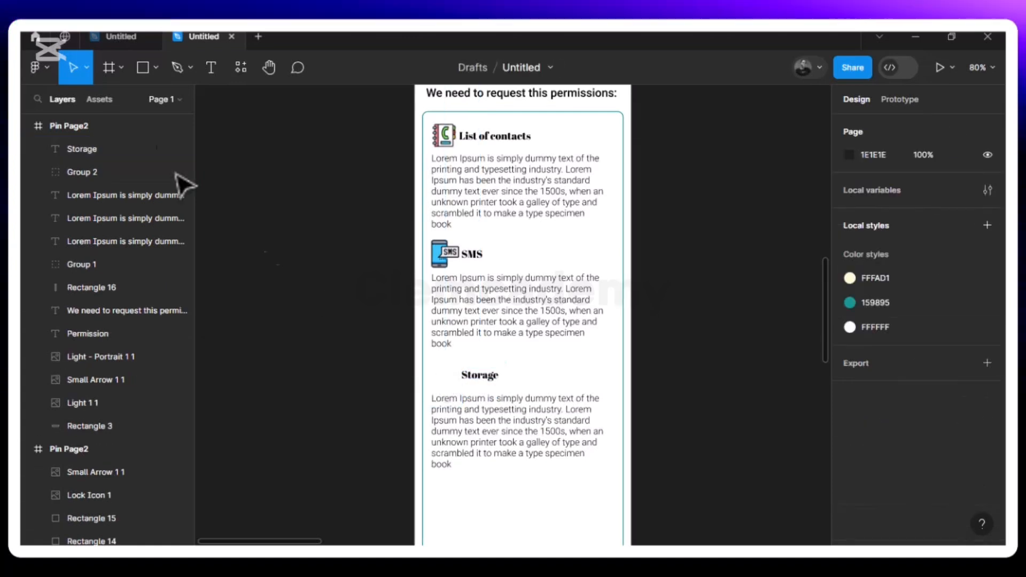
- Place the Storage icon image beside the Storage heading
click(158, 68)
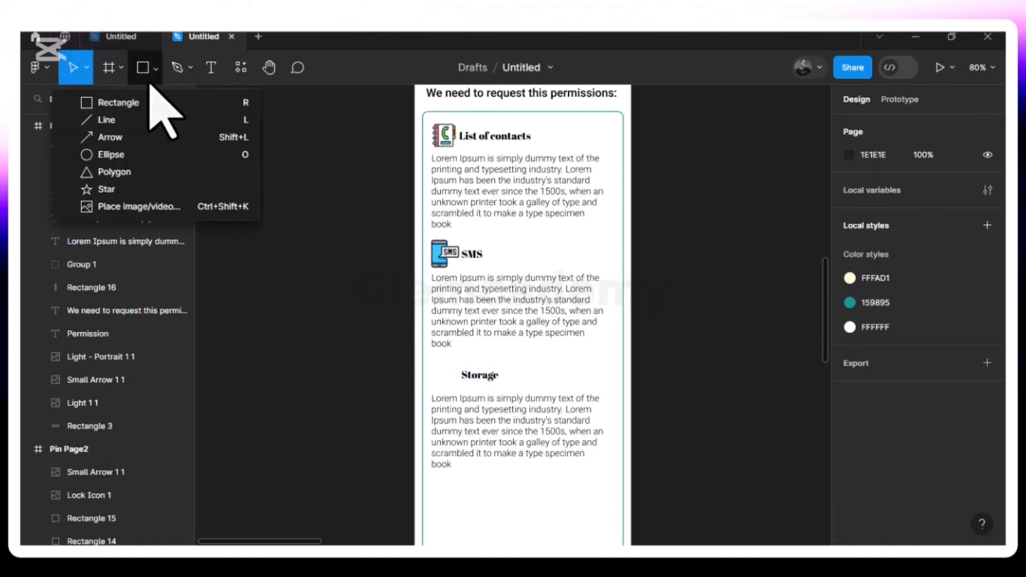
click(134, 209)
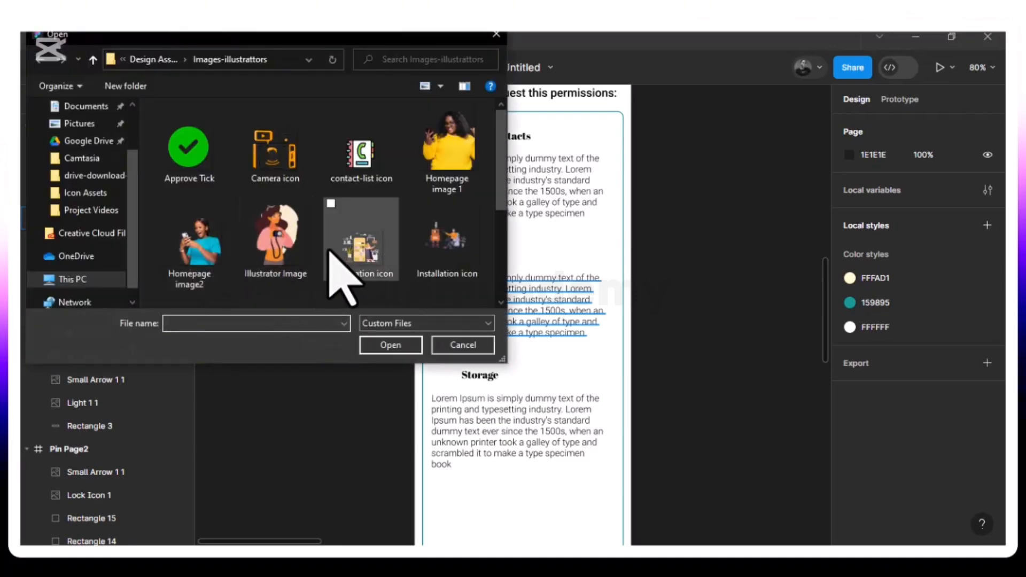
scroll(337, 245, down, 3)
click(192, 283)
click(385, 345)
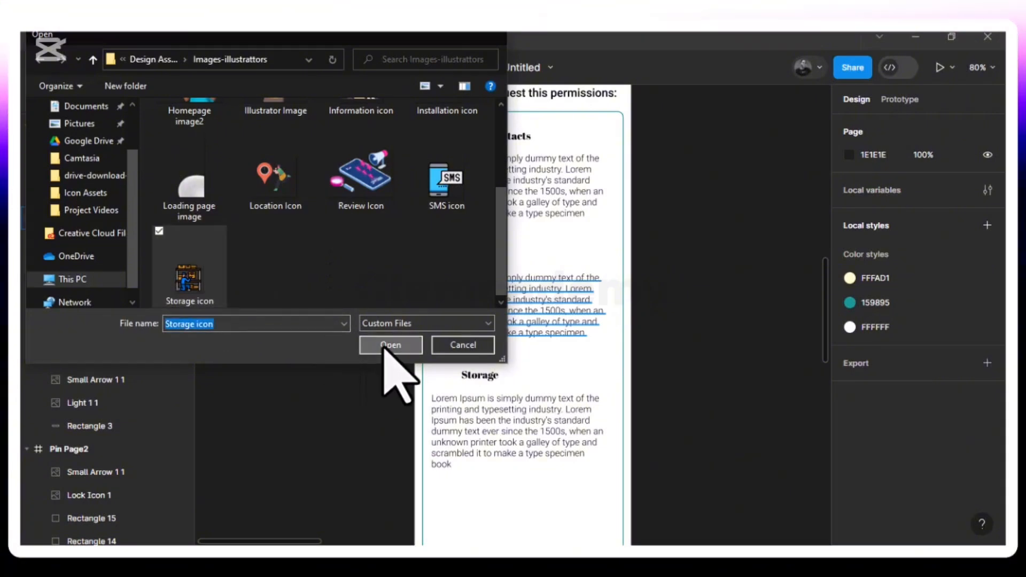
drag(534, 337, 451, 364)
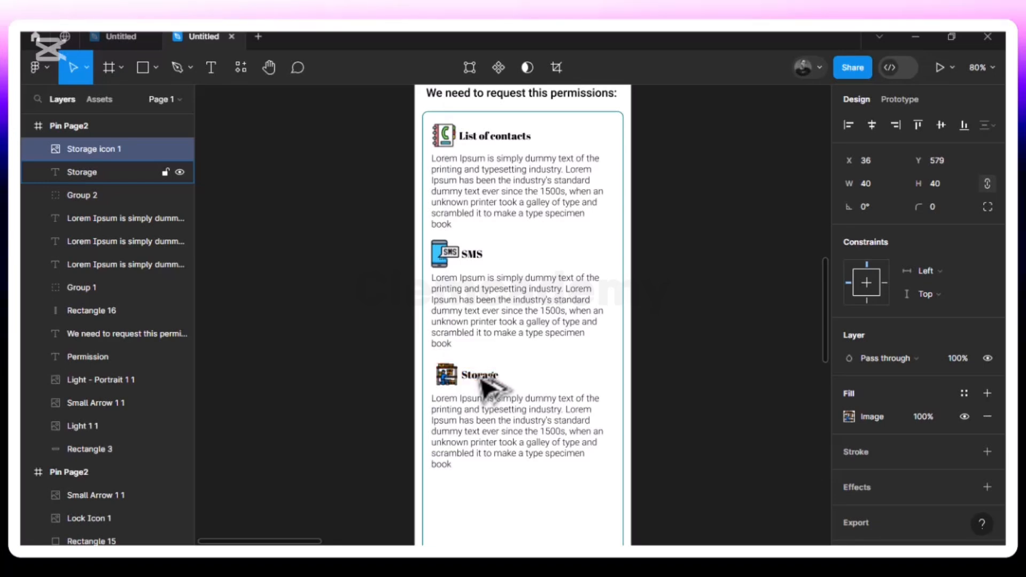
- Group the storage icon with the Storage heading and nudge the group down slightly
scroll(481, 381, up, 5)
scroll(480, 378, down, 3)
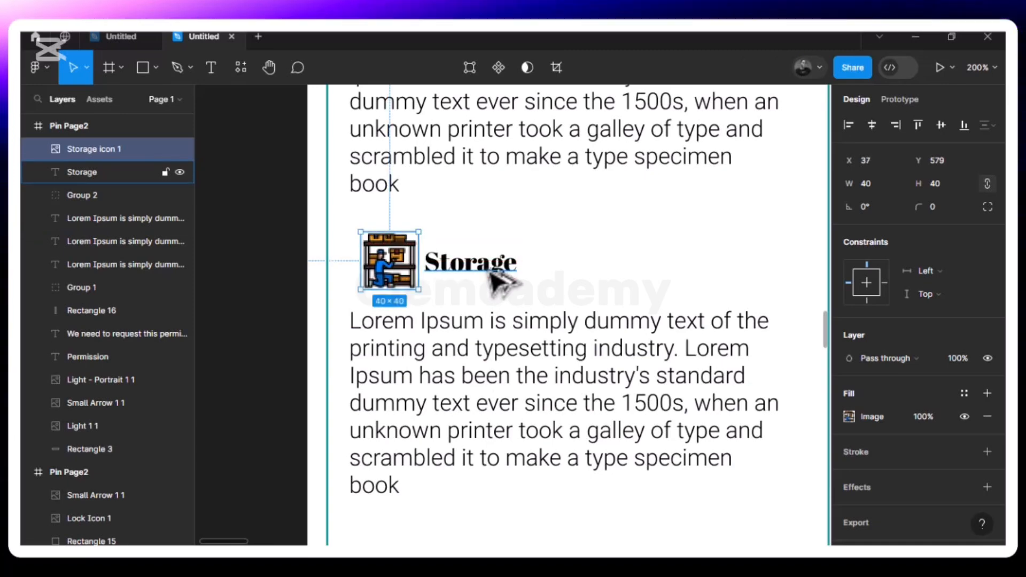
scroll(500, 279, down, 4)
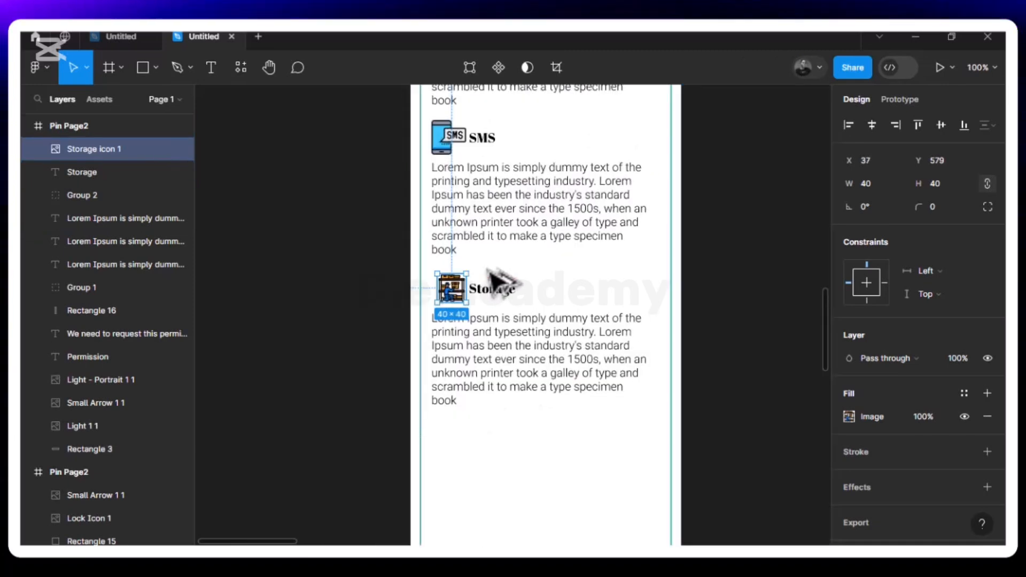
shift+click(494, 297)
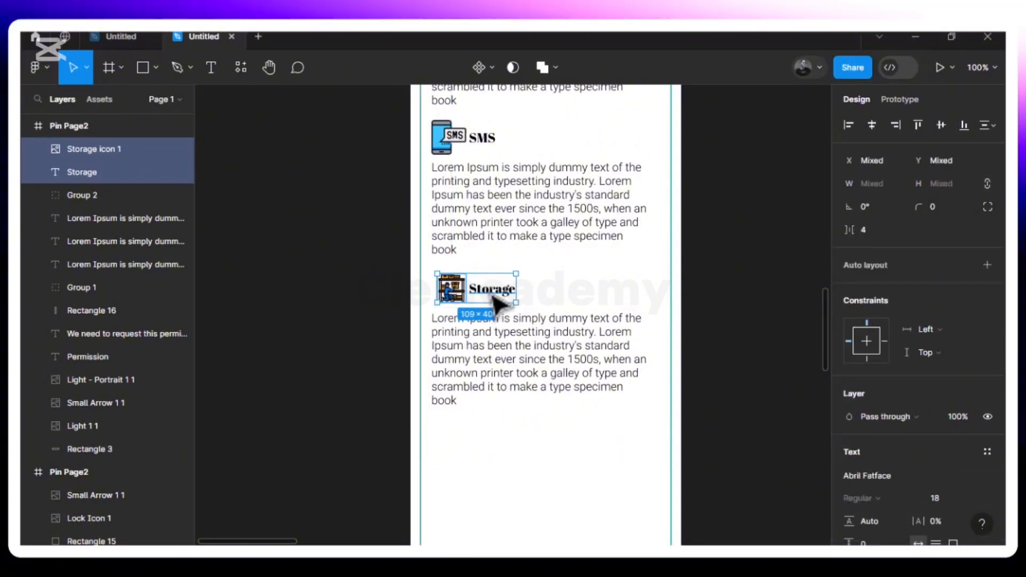
key(ctrl+g)
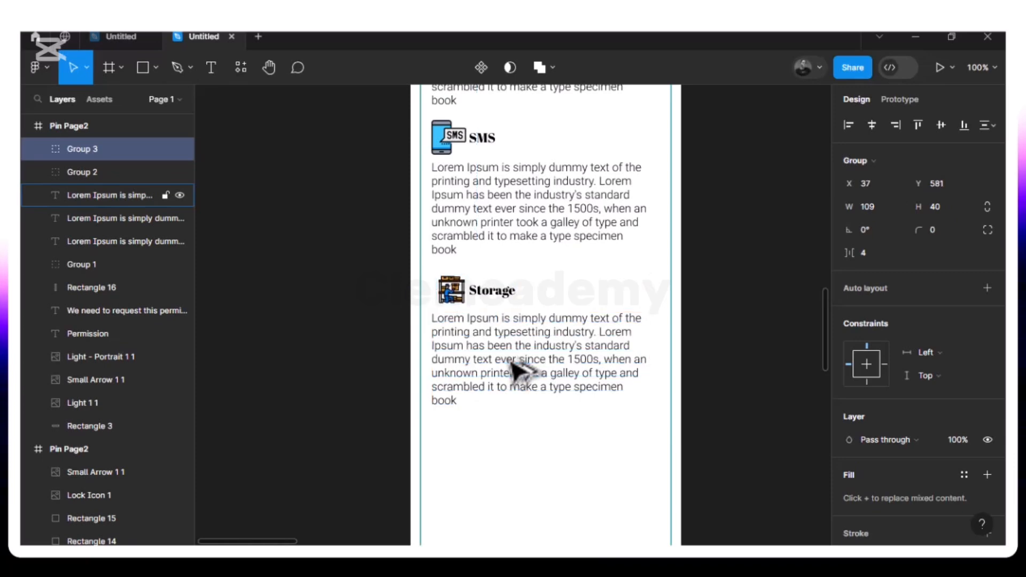
key(Down)
key(Down)
key(Down)
key(Down)
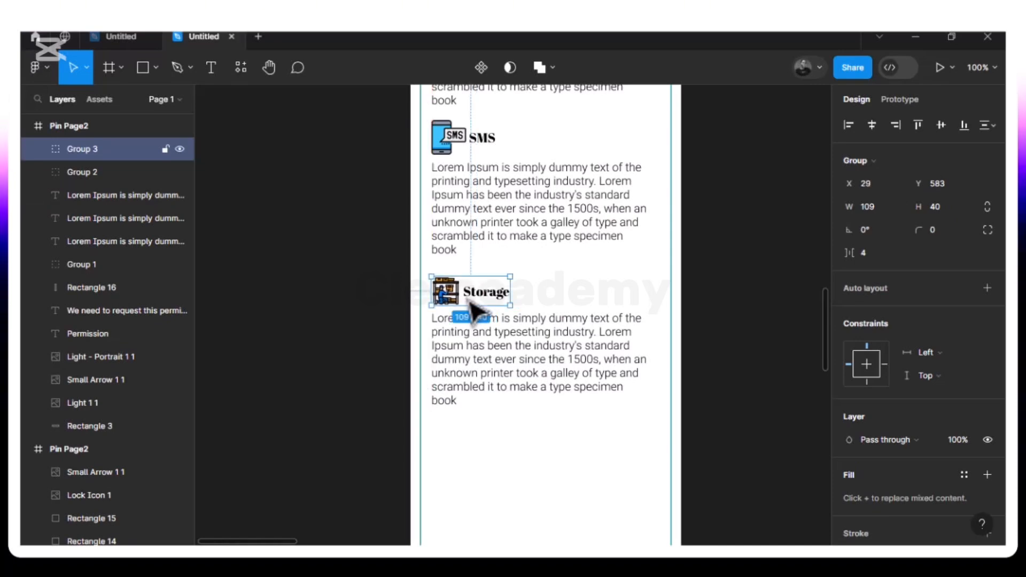
- Duplicate the Storage heading group and description, moving the copy below the original
click(481, 423)
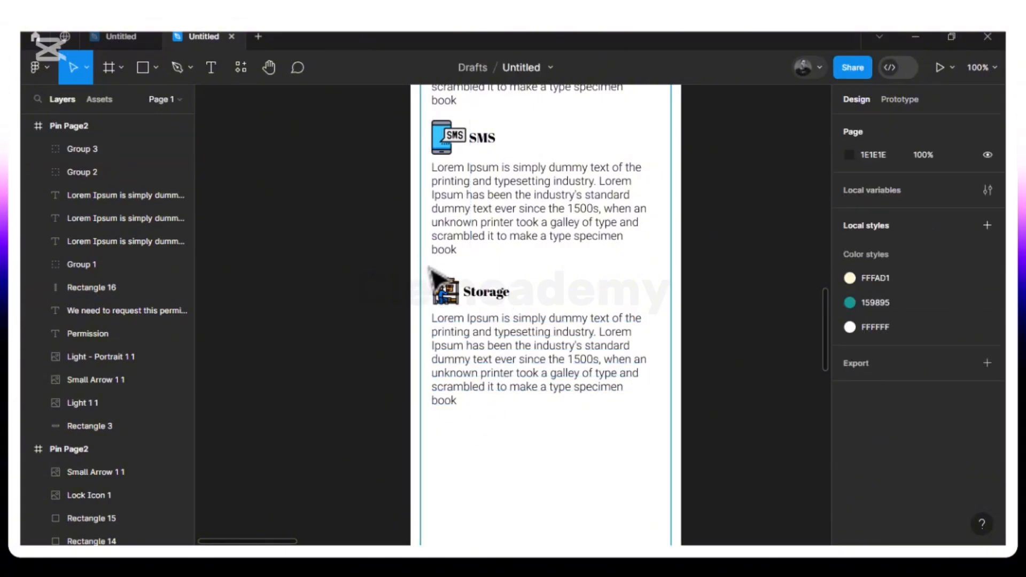
drag(461, 299, 674, 441)
key(ctrl+d)
drag(568, 318, 568, 484)
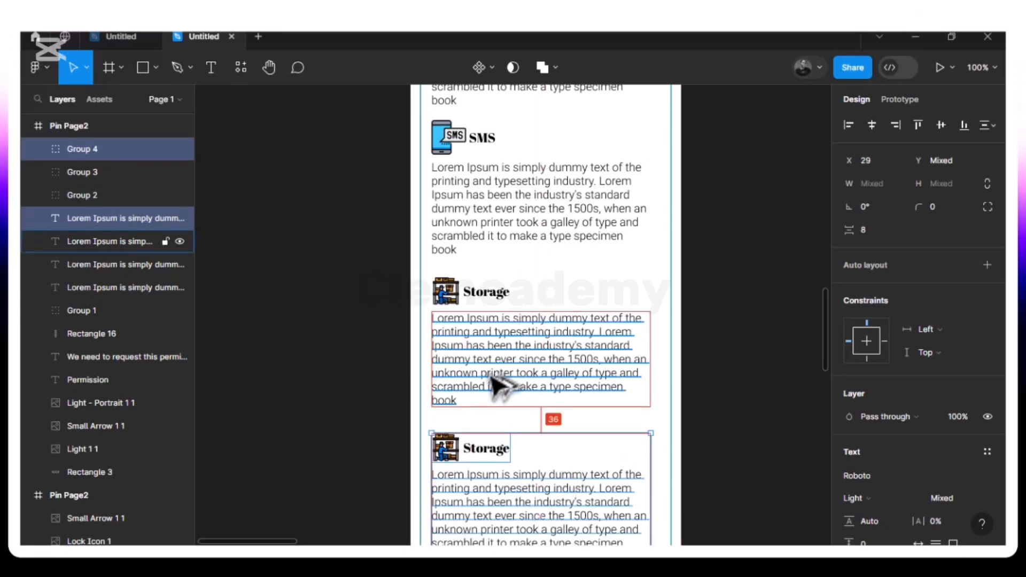
- Nudge the copied Storage block up two pixels and ungroup its icon and heading
key(Up)
key(Up)
key(Up)
key(Up)
key(Up)
key(Up)
key(Up)
key(Up)
key(Up)
key(Up)
key(Up)
key(Up)
key(Up)
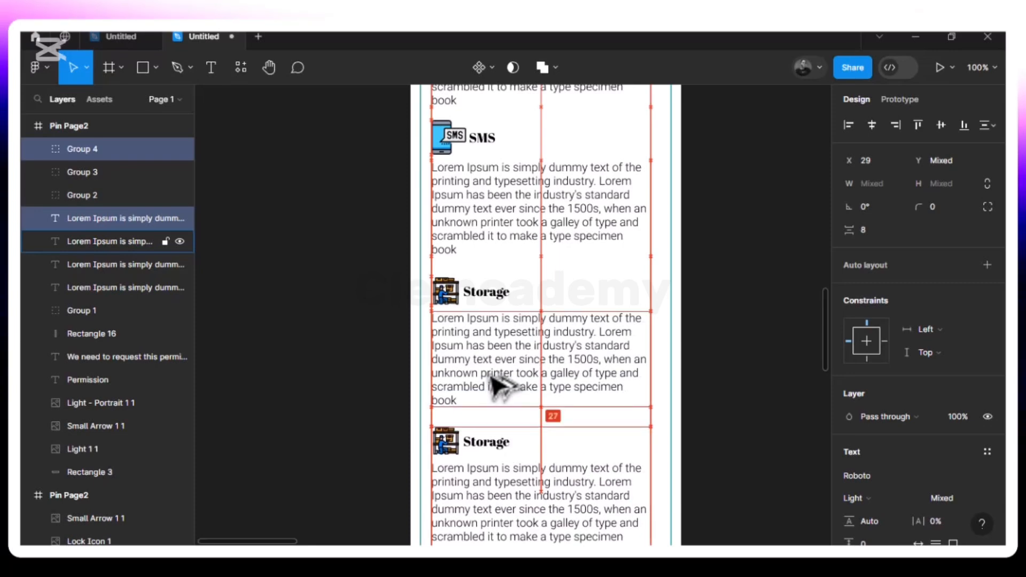
key(Up)
key(Up)
key(Up)
key(Up)
key(Up)
key(Up)
key(Up)
key(Up)
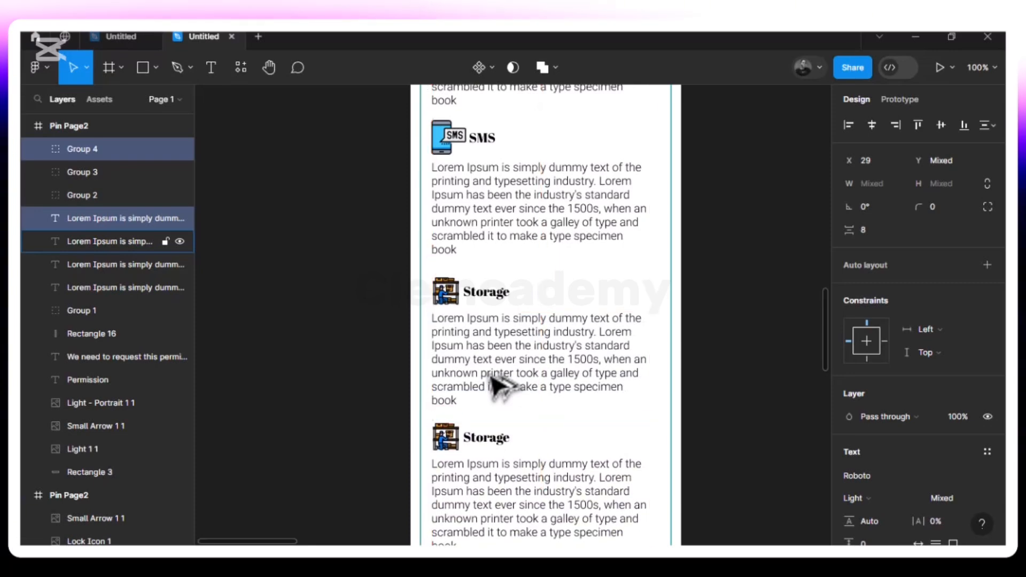
click(492, 377)
scroll(492, 377, down, 3)
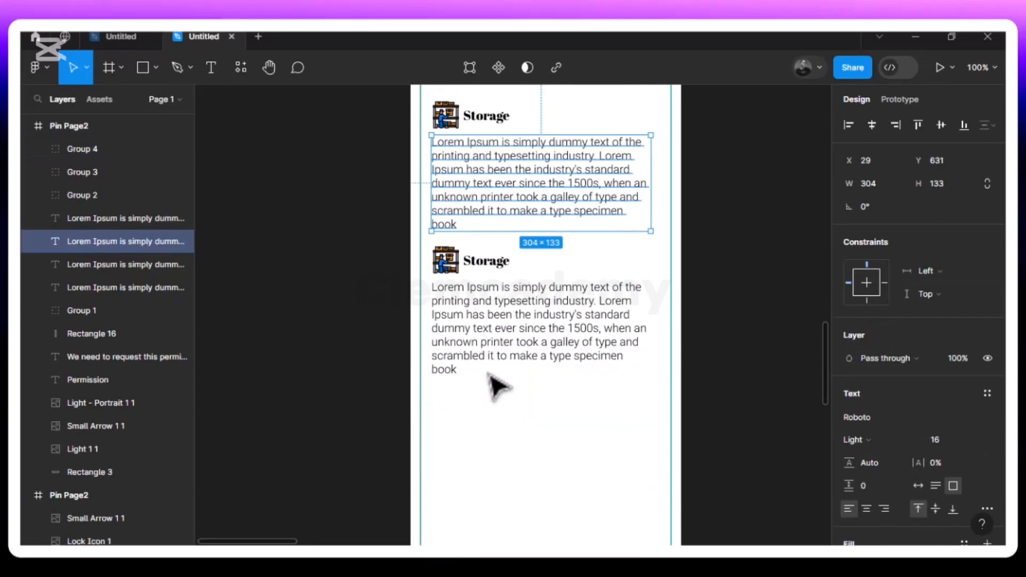
click(503, 410)
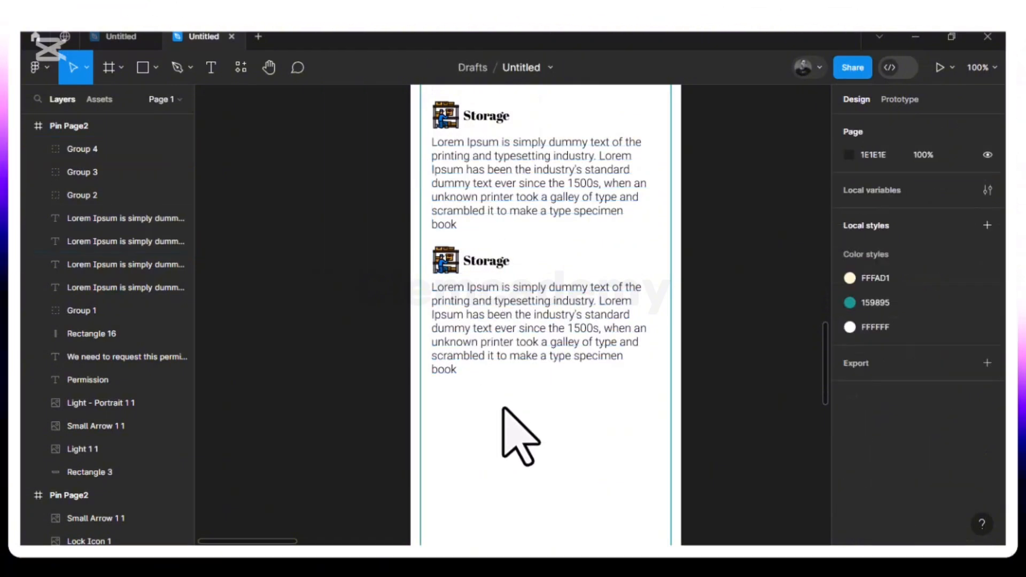
click(478, 260)
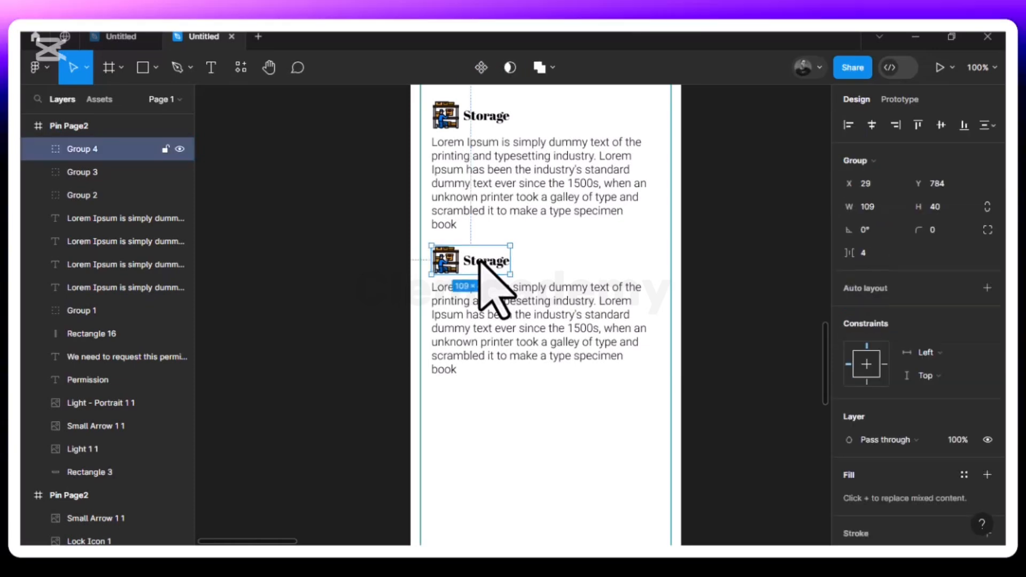
right_click(479, 262)
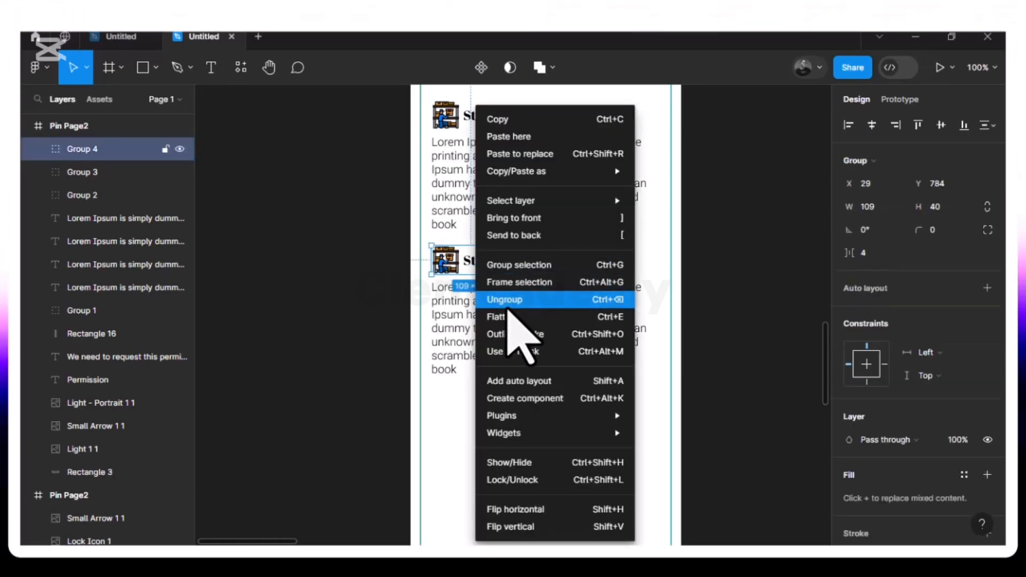
click(515, 301)
click(567, 270)
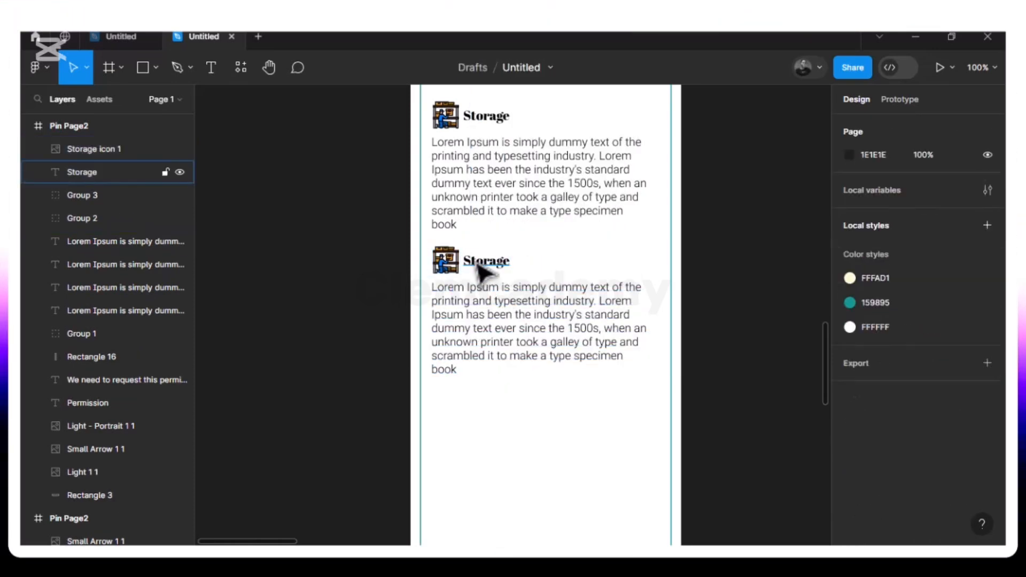
- Change the copied heading to 'Location' and delete the storage icon beside it
click(482, 267)
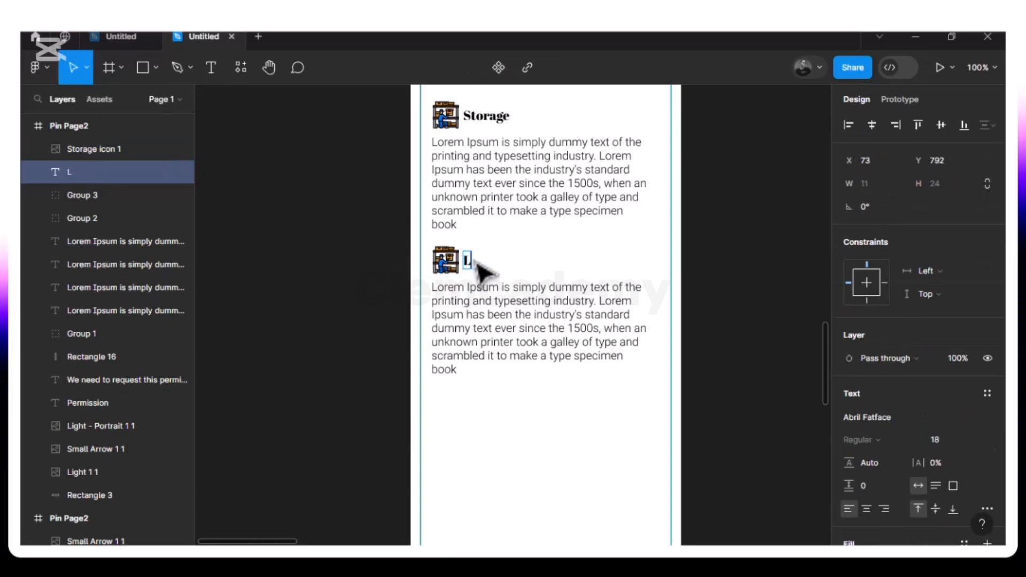
text(ion)
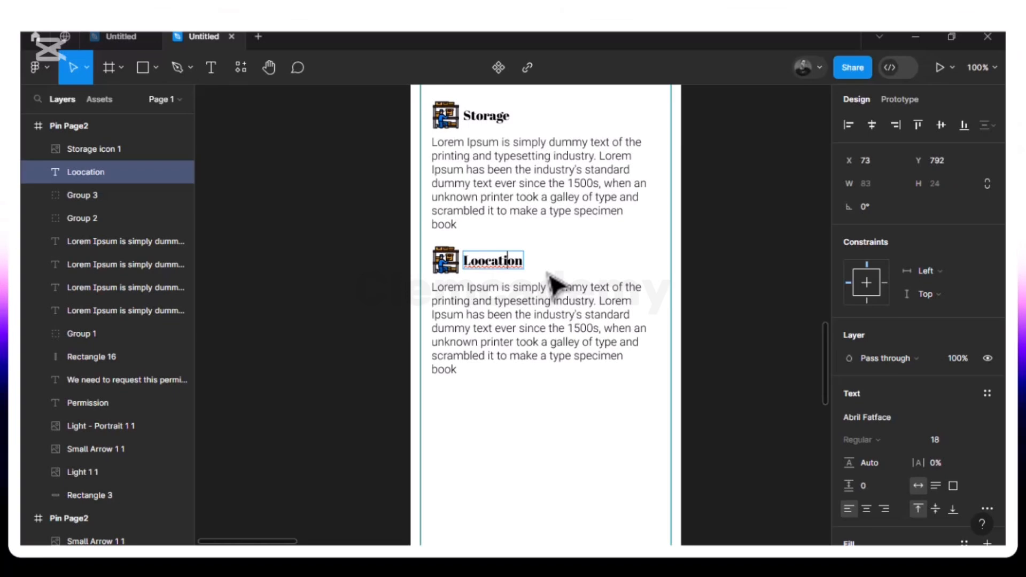
key(BackSpace)
key(Escape)
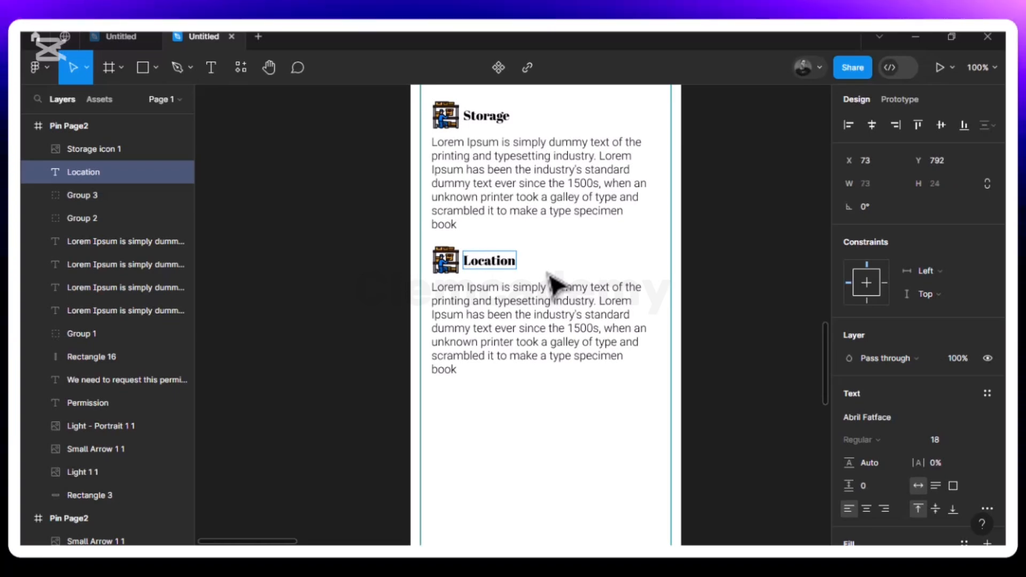
click(443, 267)
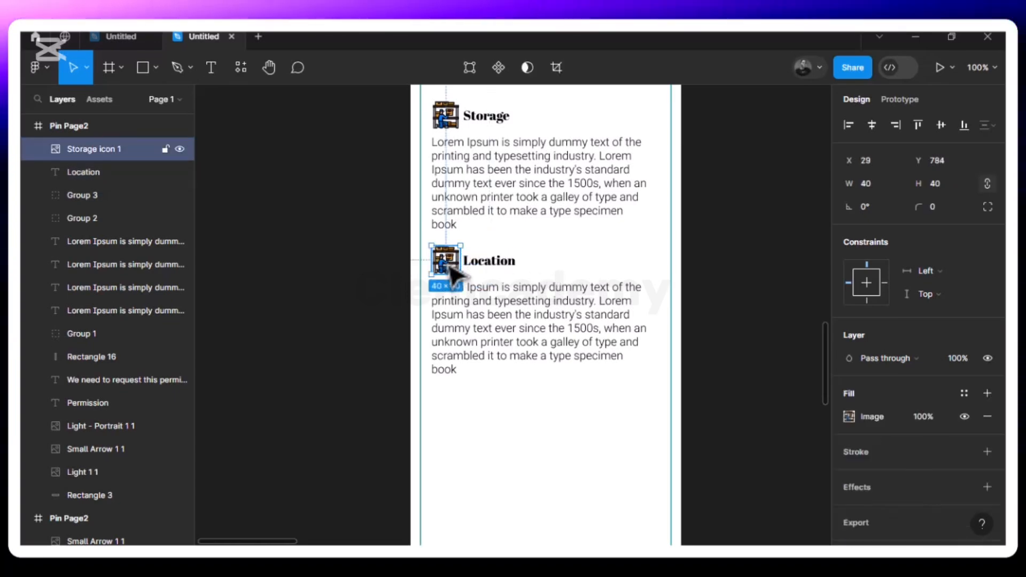
key(Delete)
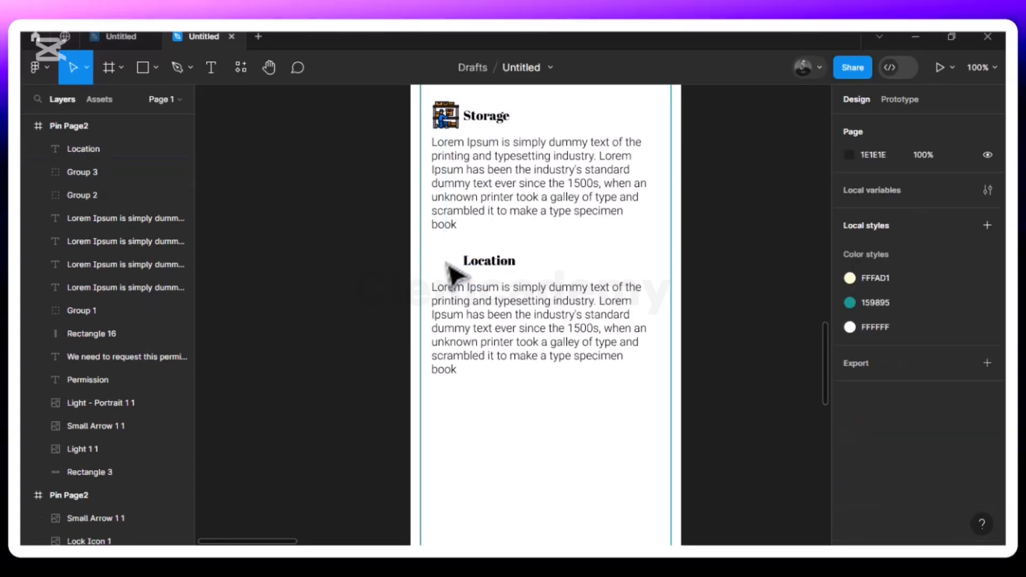
- Place the Location Icon image and move it beside the Location heading
click(155, 67)
click(150, 208)
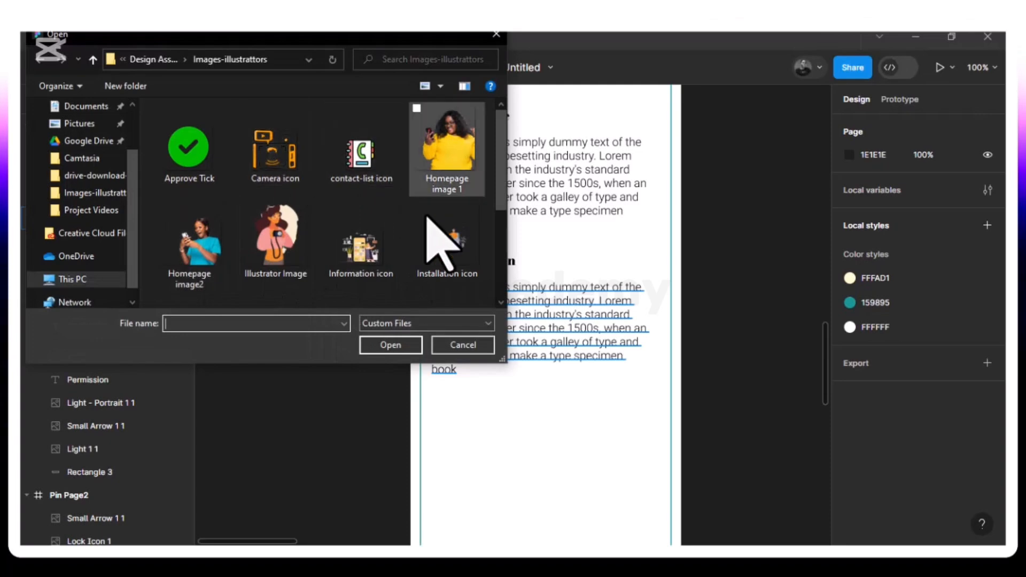
scroll(401, 246, down, 3)
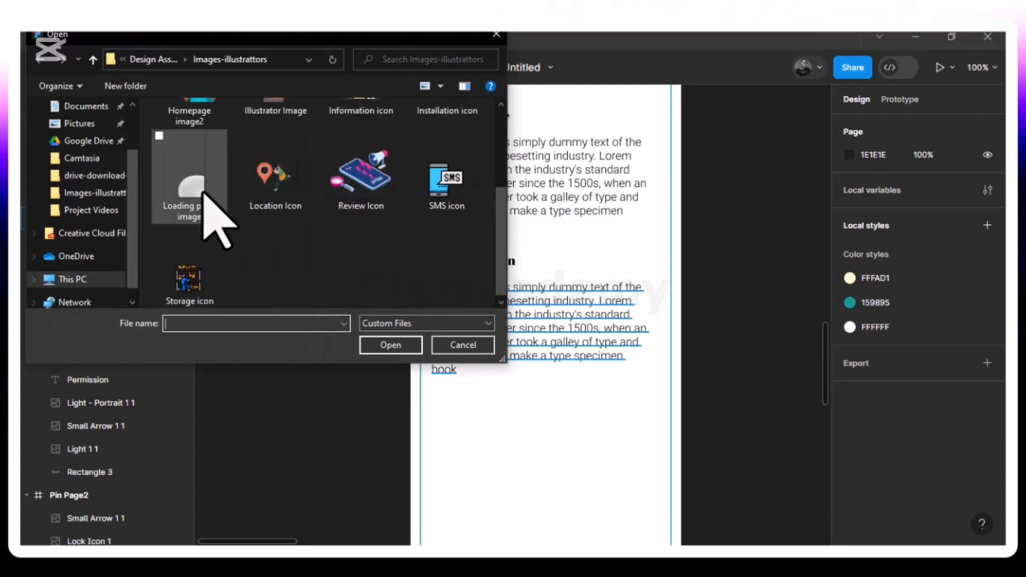
click(262, 192)
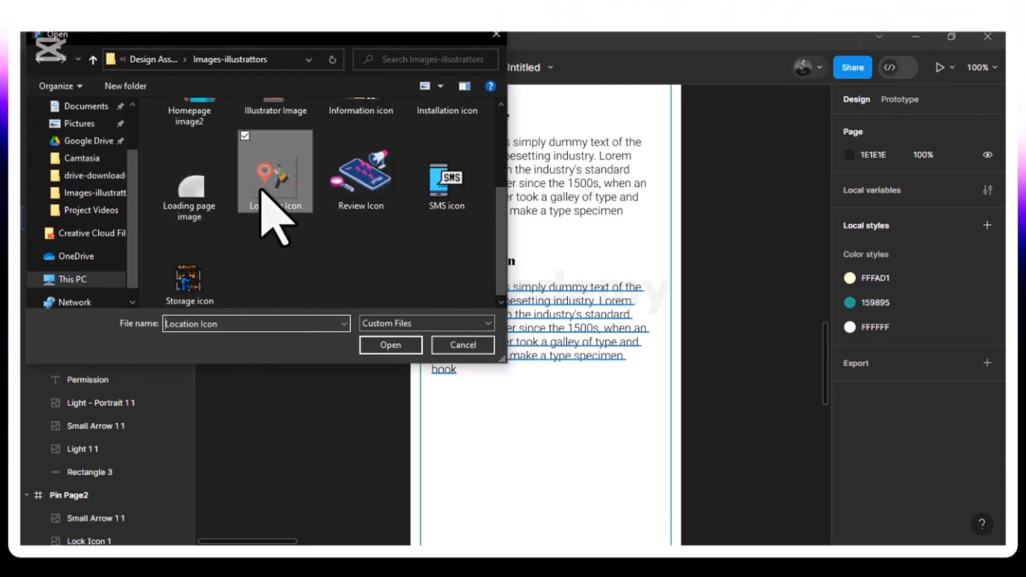
click(391, 346)
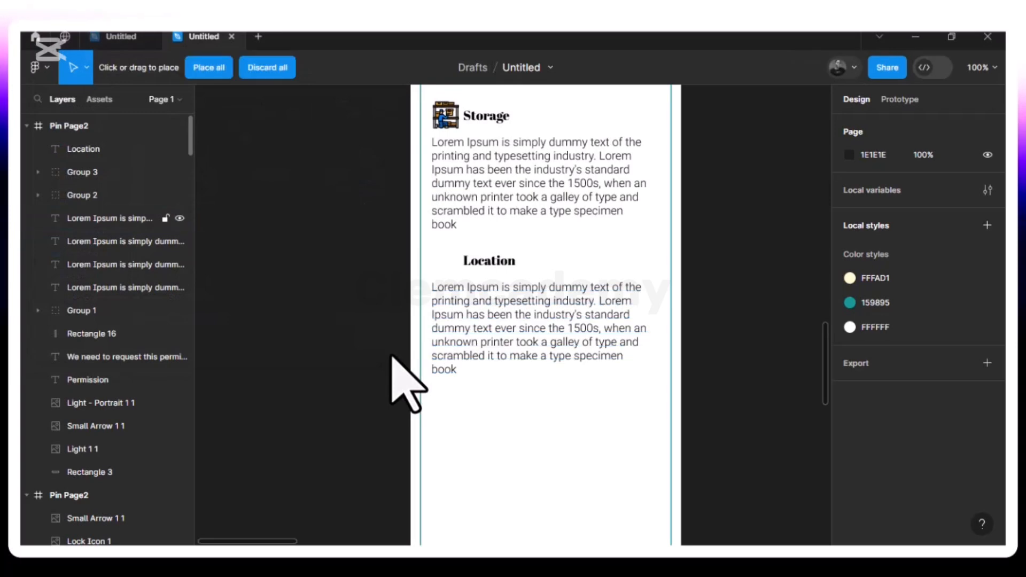
click(533, 417)
drag(549, 431, 449, 266)
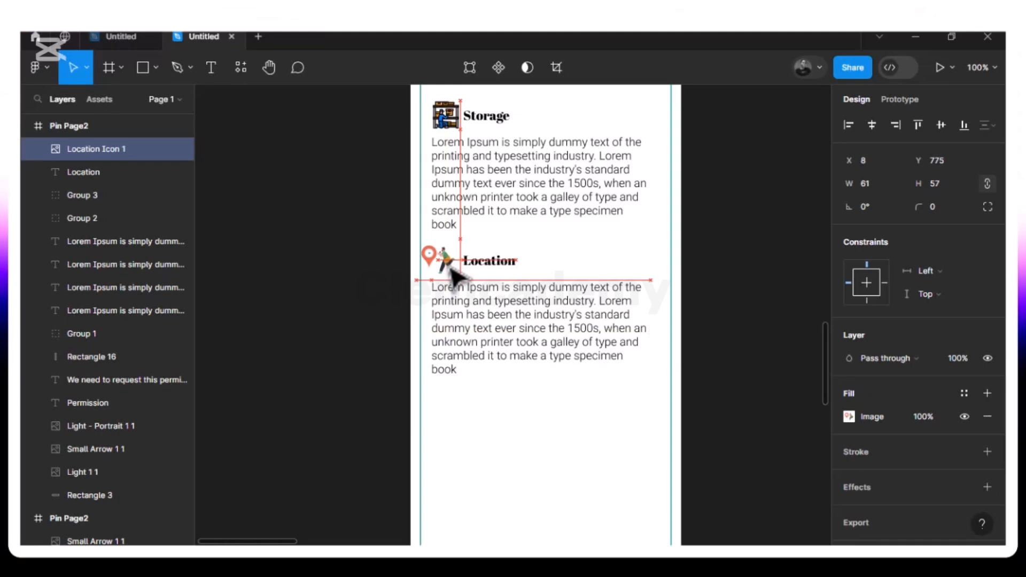
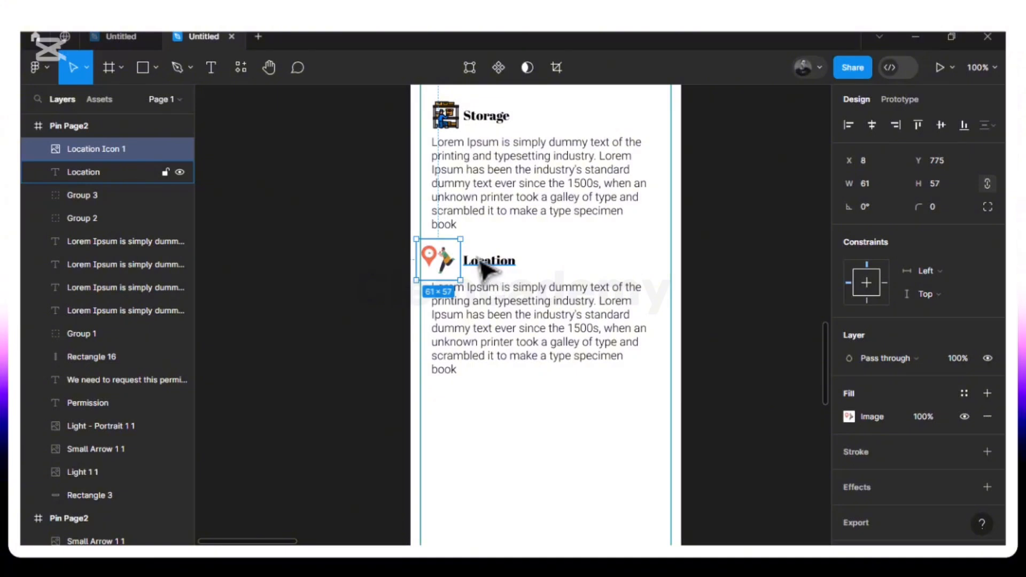
- Nudge the Location icon and heading together slightly to the right
shift+click(484, 262)
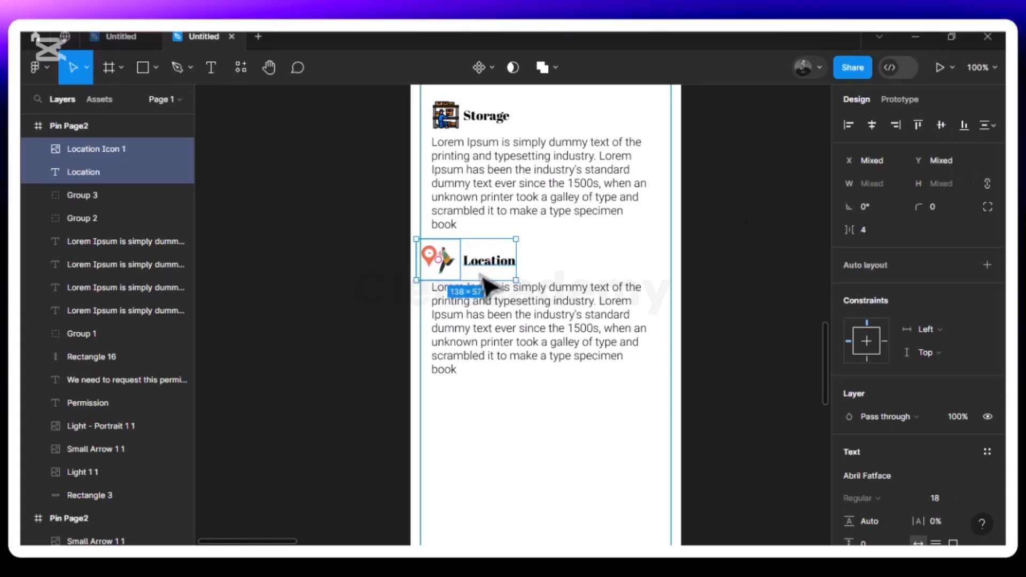
drag(486, 283, 488, 284)
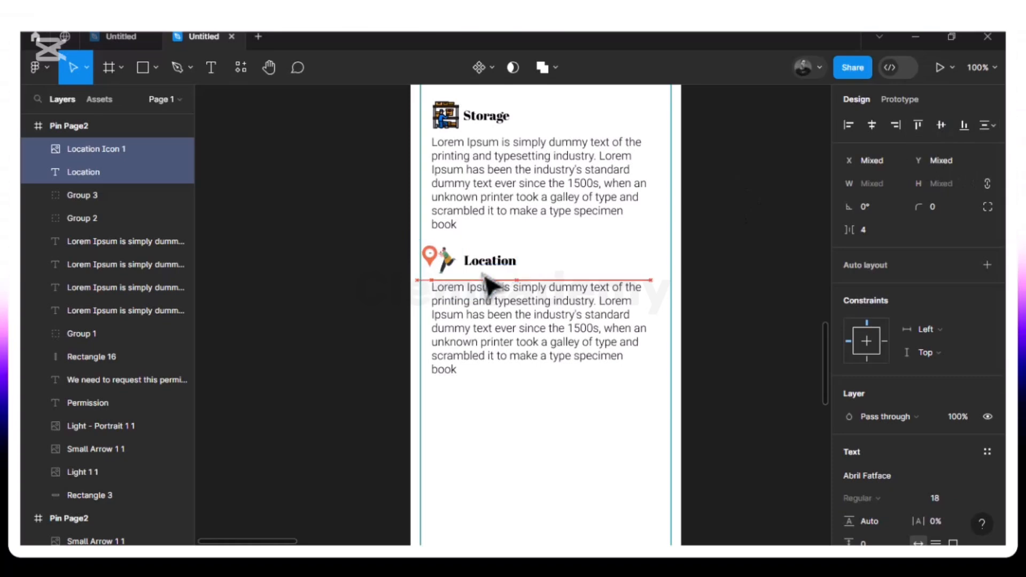
key(Right)
key(Right)
key(Right)
key(Right)
key(Right)
key(Right)
key(Right)
key(Right)
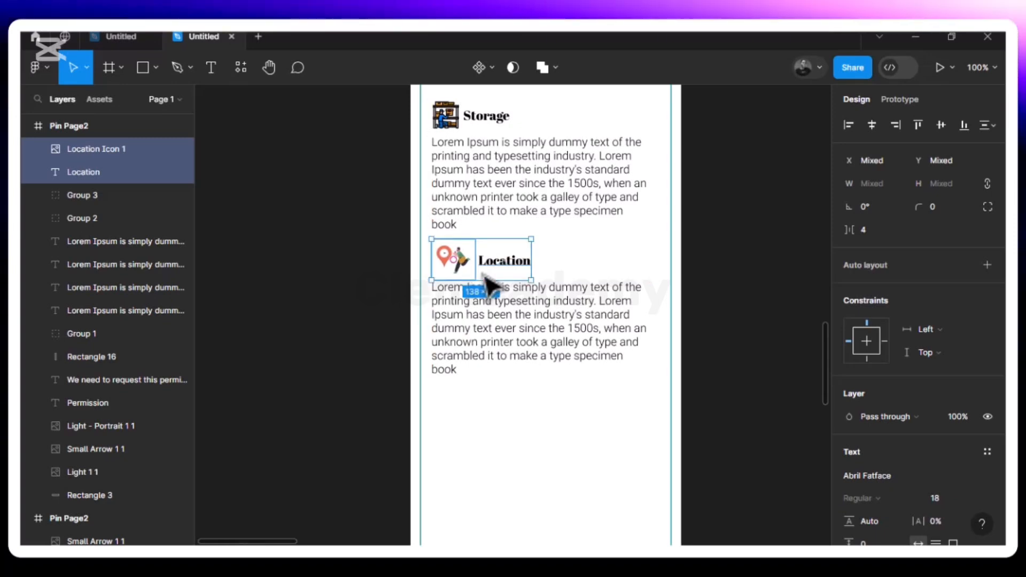
- Move the paragraph down so it sits 8 px below the Location icon
click(553, 353)
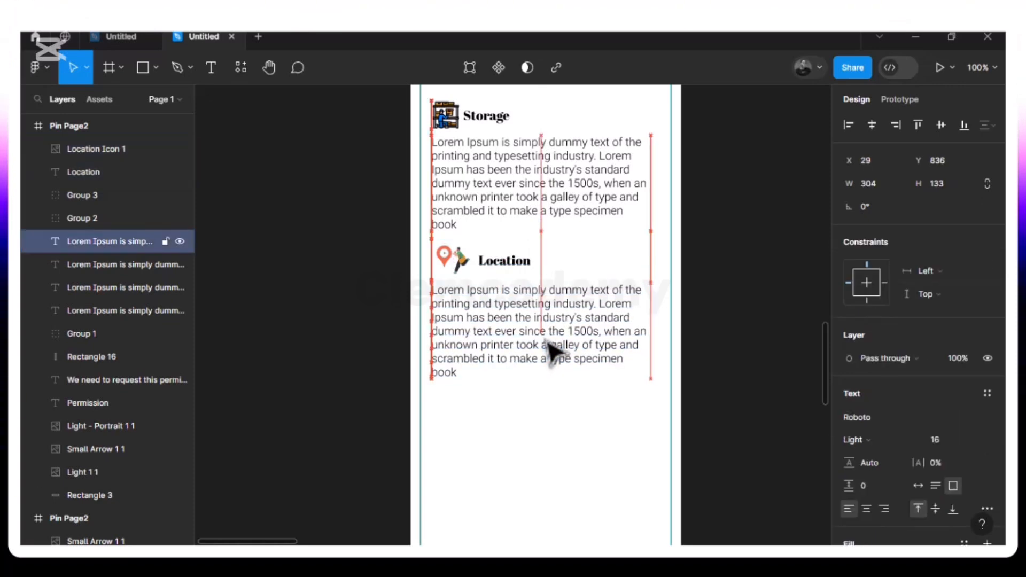
key(Down)
key(Down)
key(Down)
key(Down)
key(Down)
key(Down)
key(Down)
key(Down)
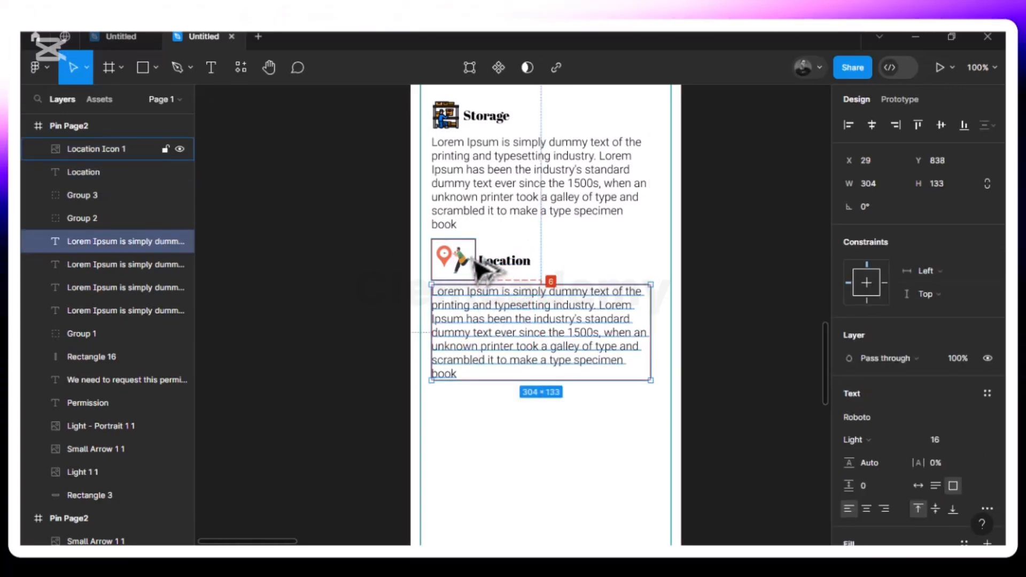
key(Down)
key(Down)
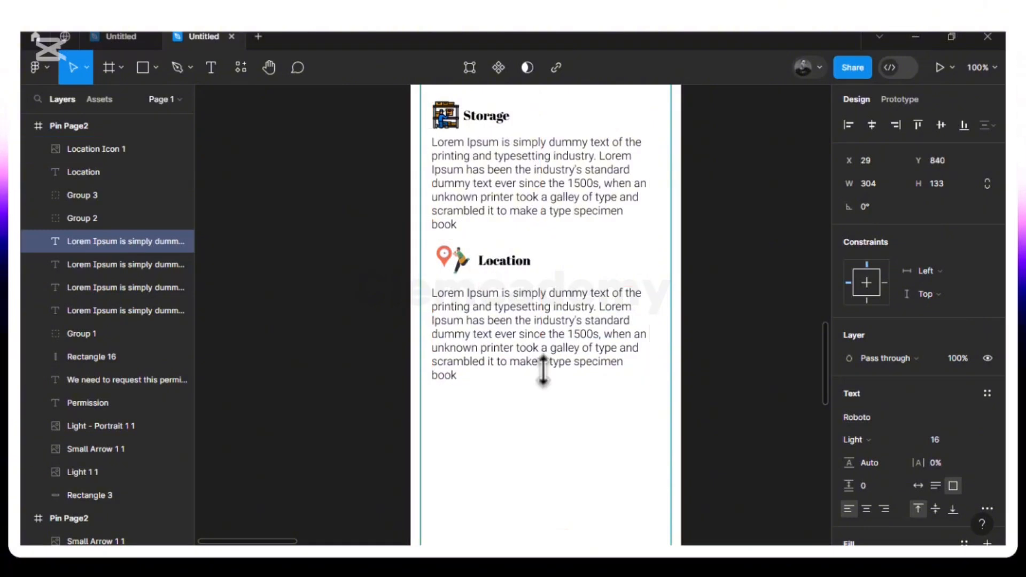
click(553, 412)
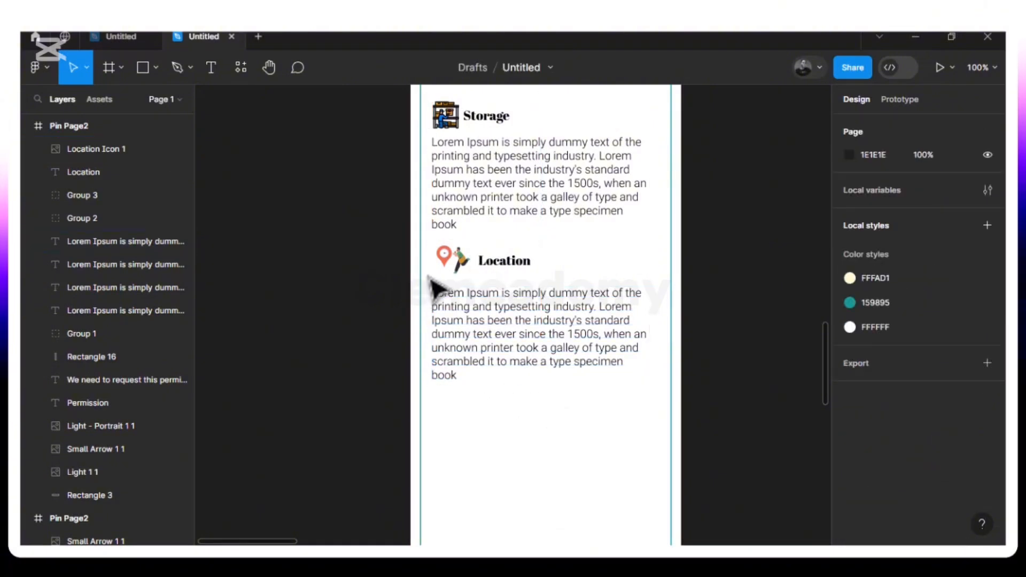
- Duplicate the Location block and place the copy 20 px below the original
drag(433, 245, 630, 400)
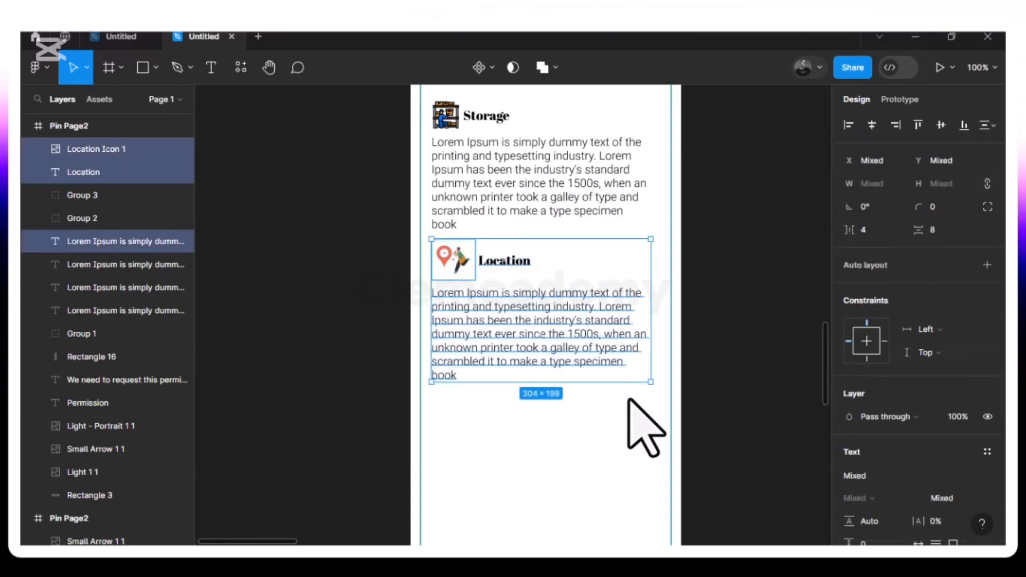
key(ctrl+d)
drag(542, 328, 541, 483)
key(ctrl+z)
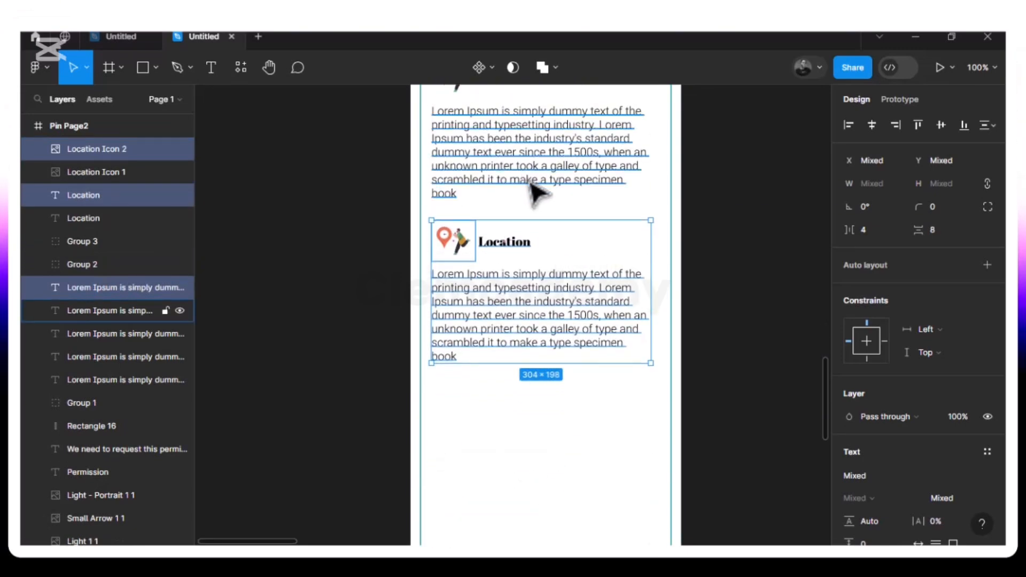
key(alt)
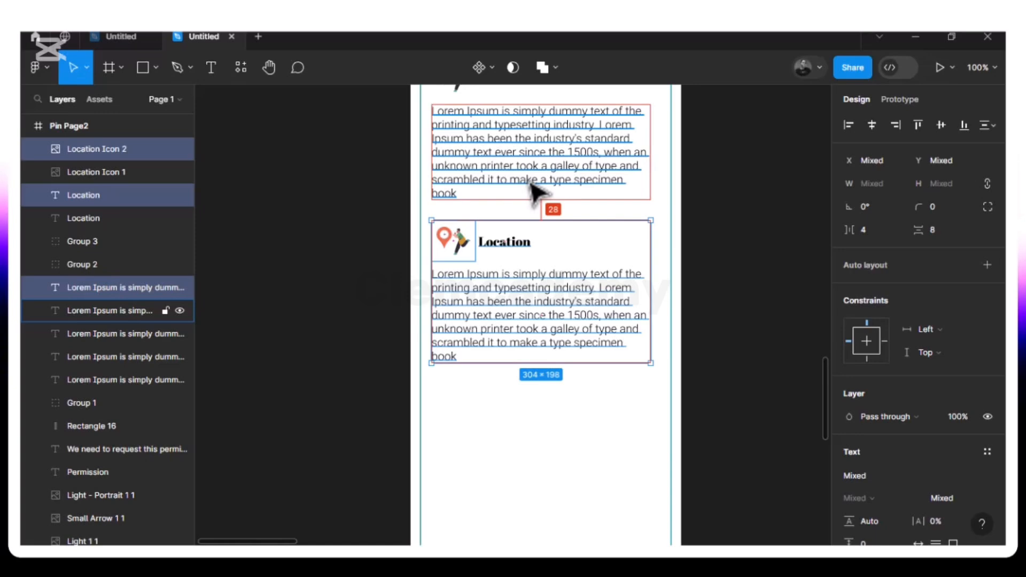
key(Up)
key(Up)
key(Up)
key(Up)
key(Up)
key(Up)
key(Up)
key(Up)
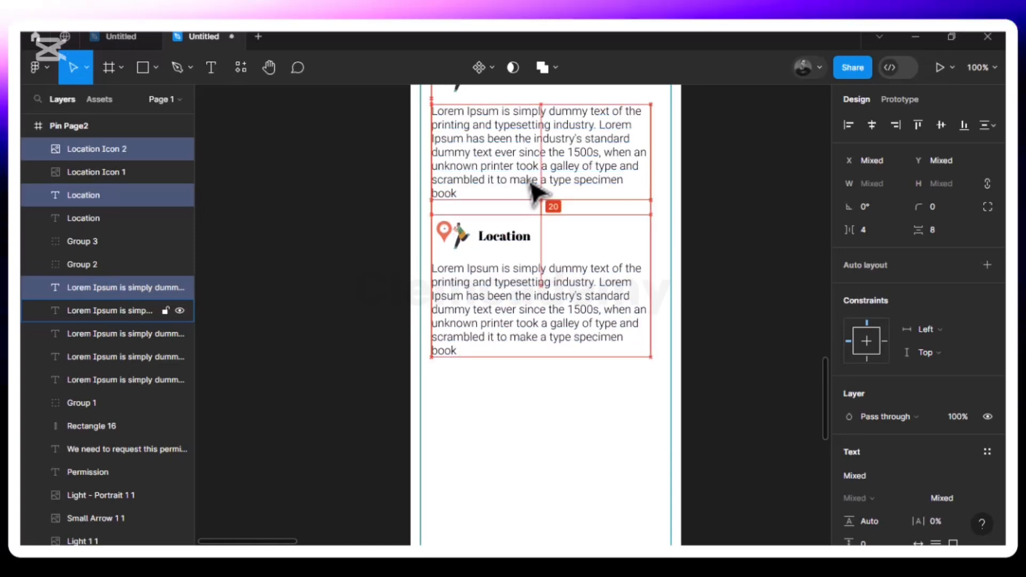
click(499, 442)
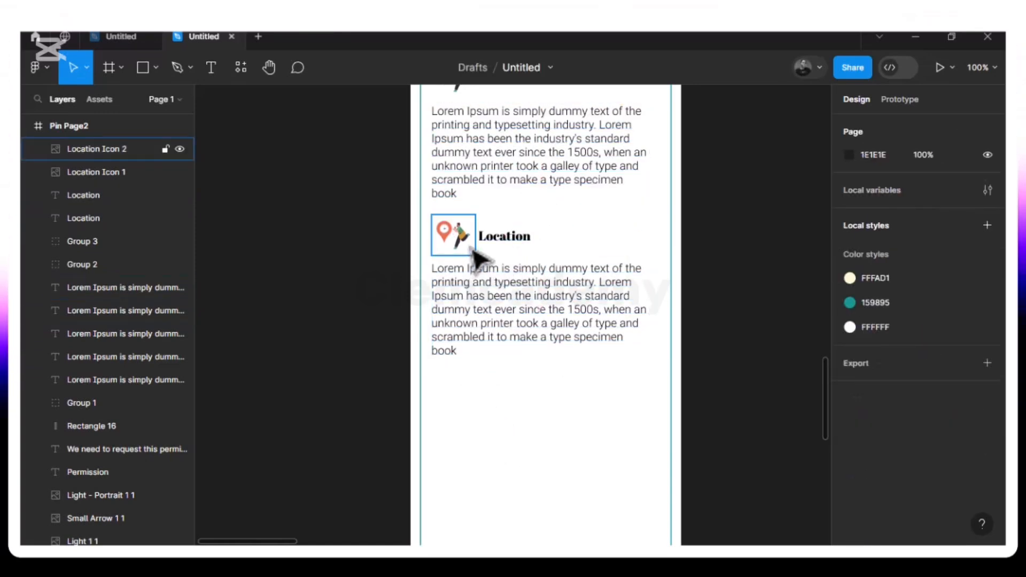
- Retitle the copied heading 'Camera' and delete its location icon
click(480, 245)
click(584, 259)
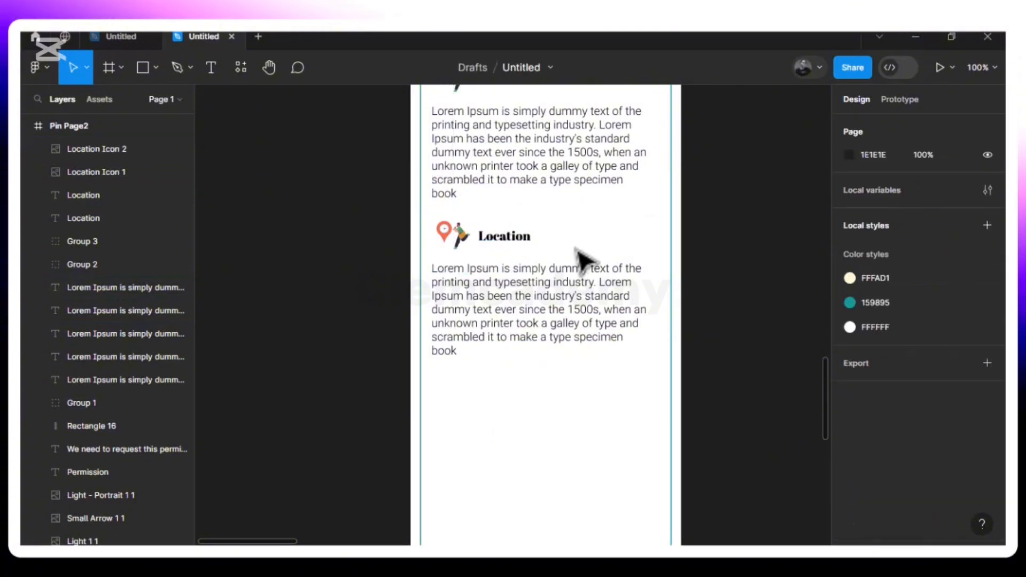
click(502, 247)
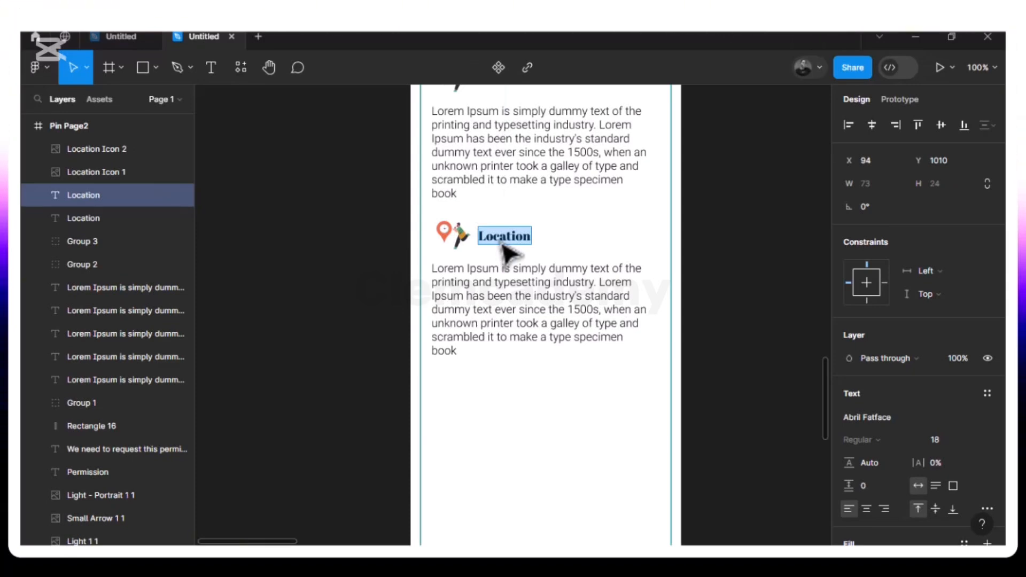
text(Camera)
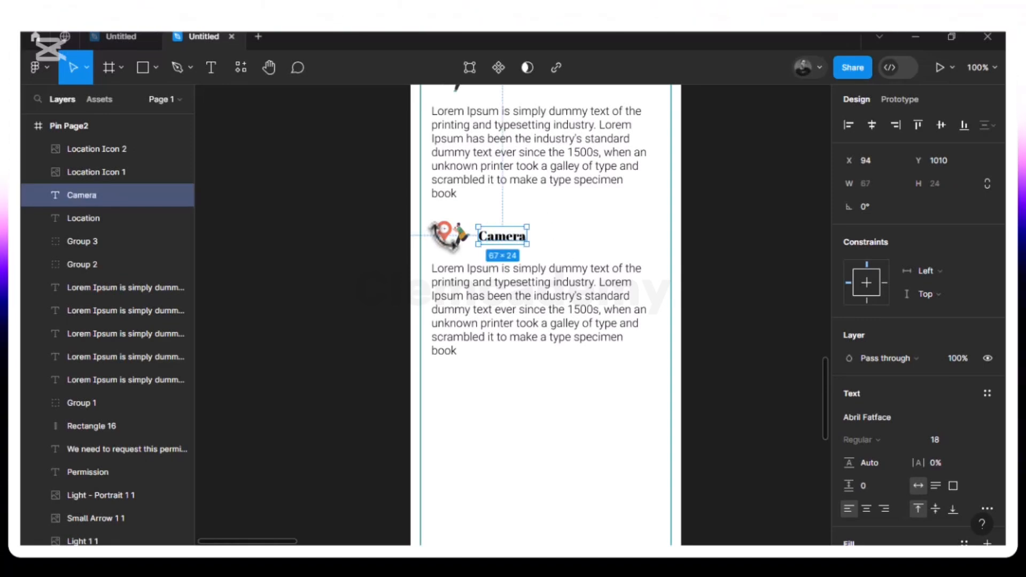
click(452, 248)
key(Delete)
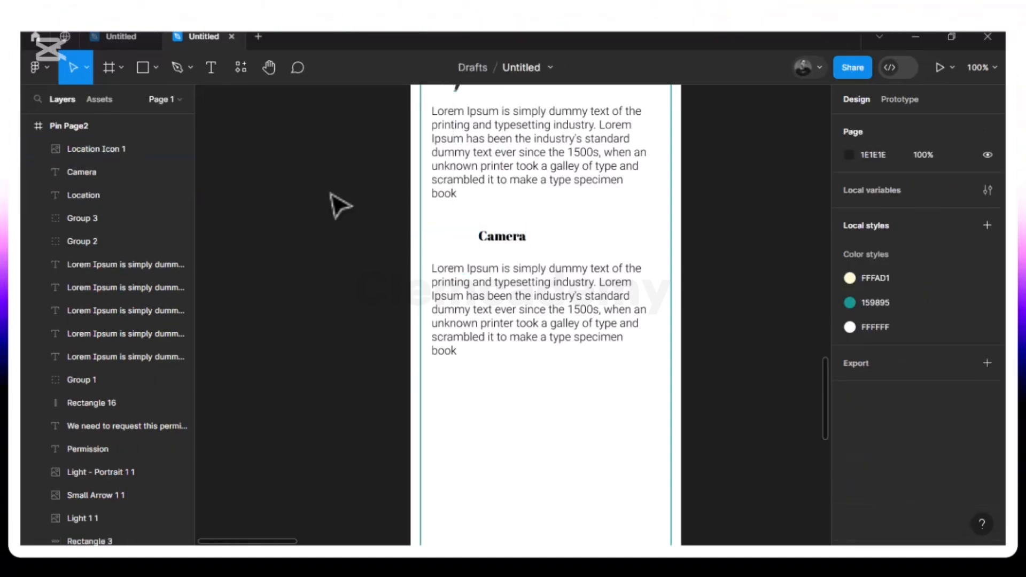
- Place the Camera icon image file onto the page
click(155, 68)
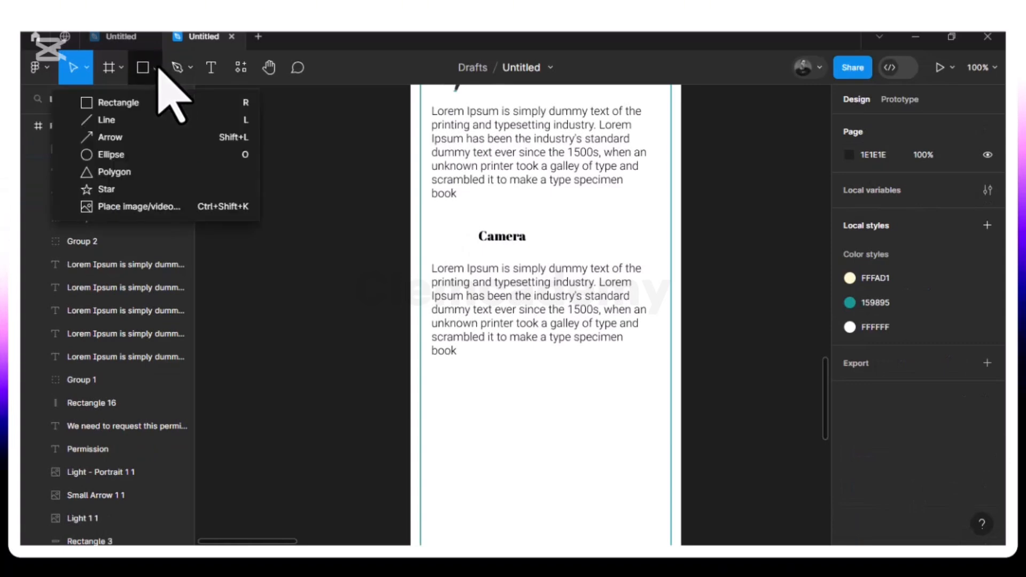
click(151, 208)
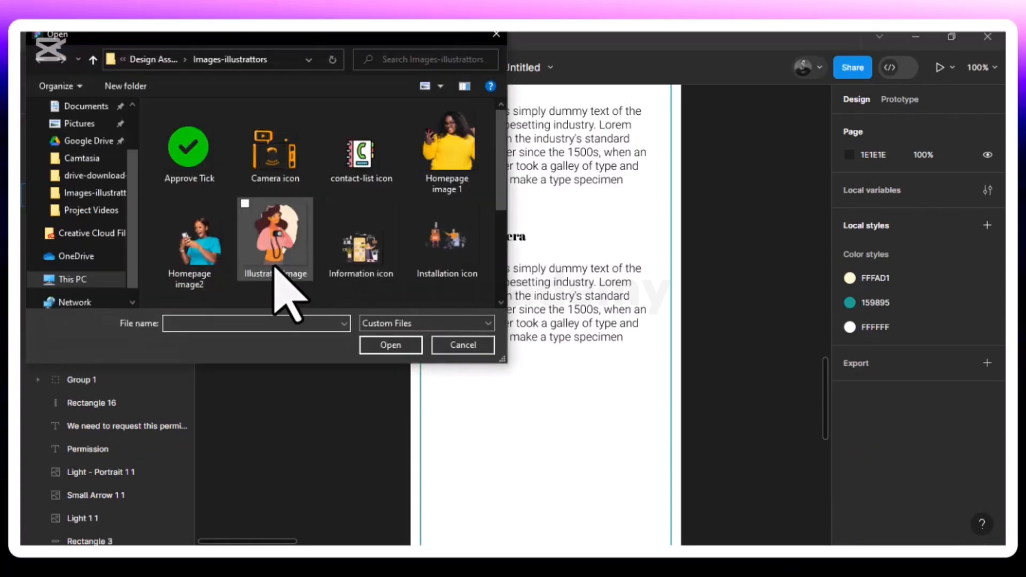
click(264, 170)
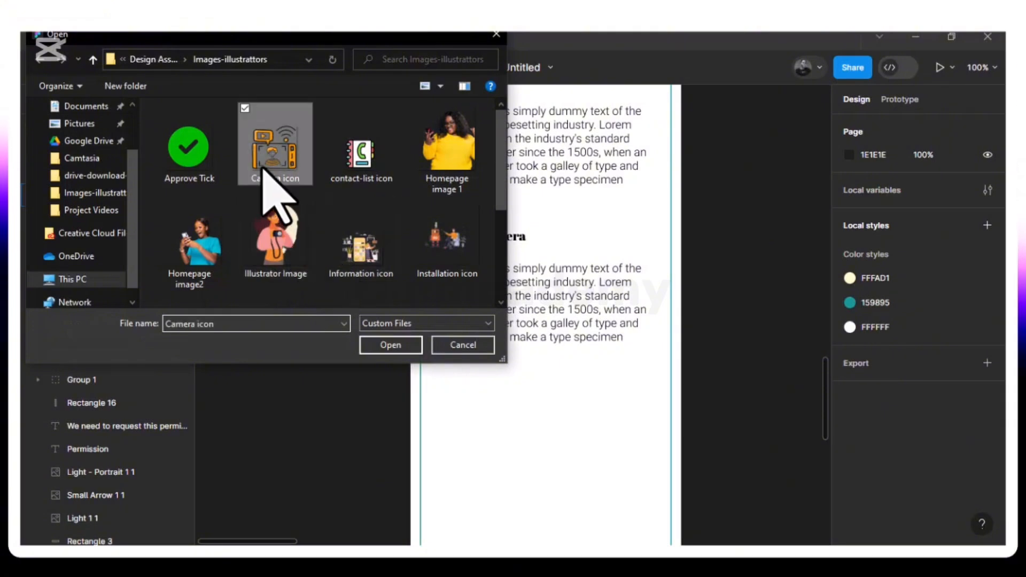
click(390, 345)
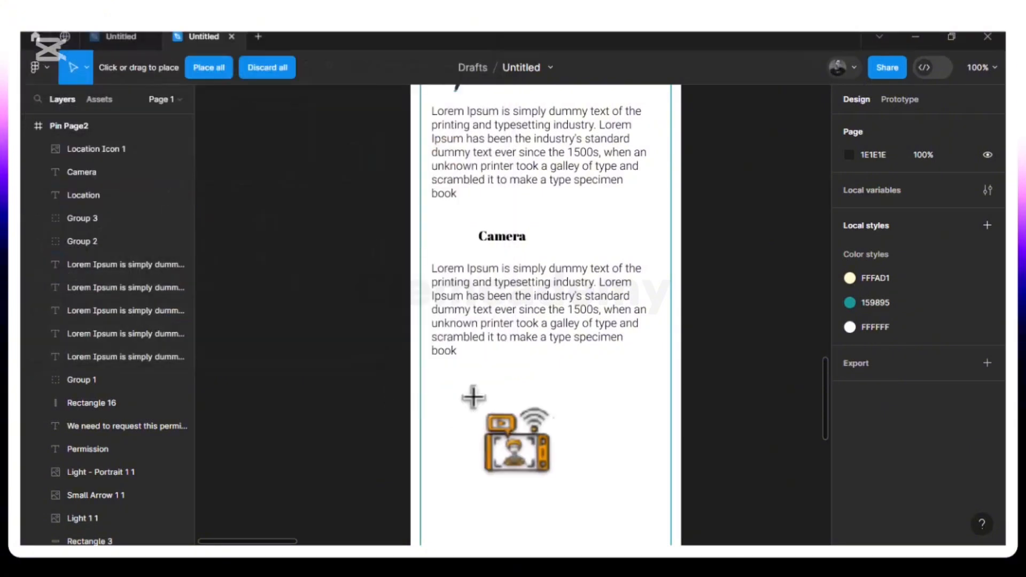
click(499, 409)
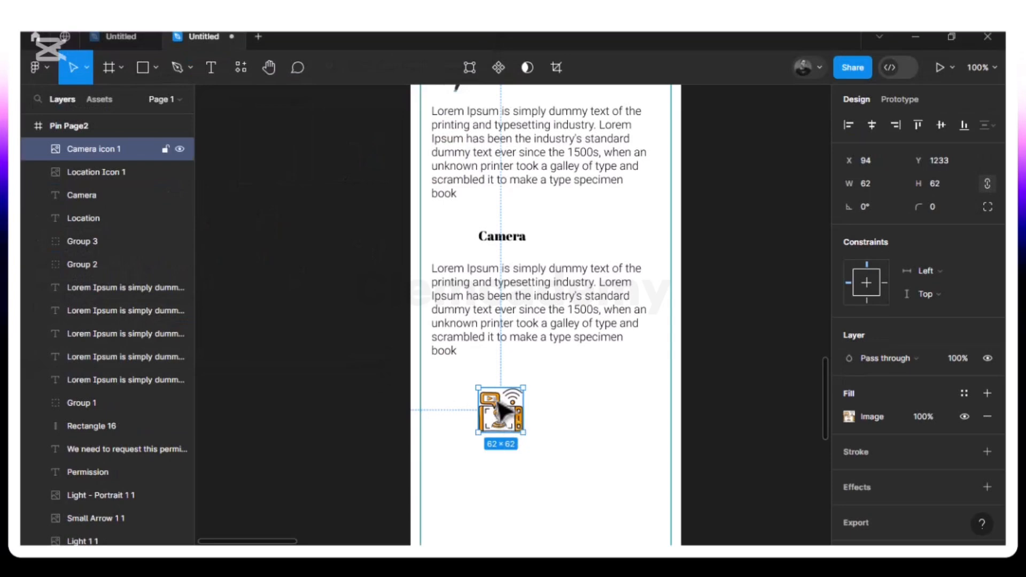
drag(499, 410, 494, 402)
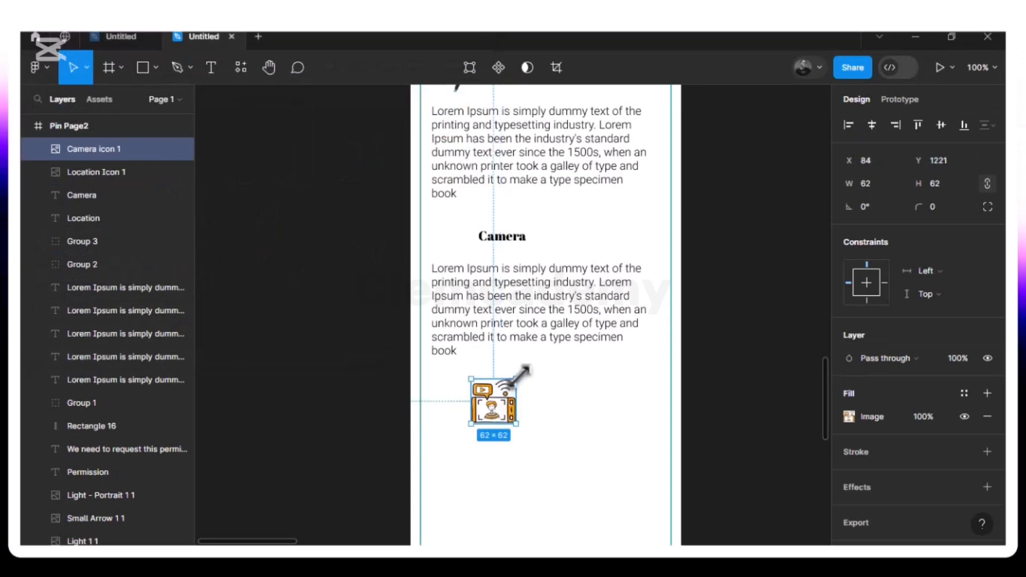
- Resize the camera icon to 38×38 and position it beside the Camera heading
drag(519, 381, 506, 394)
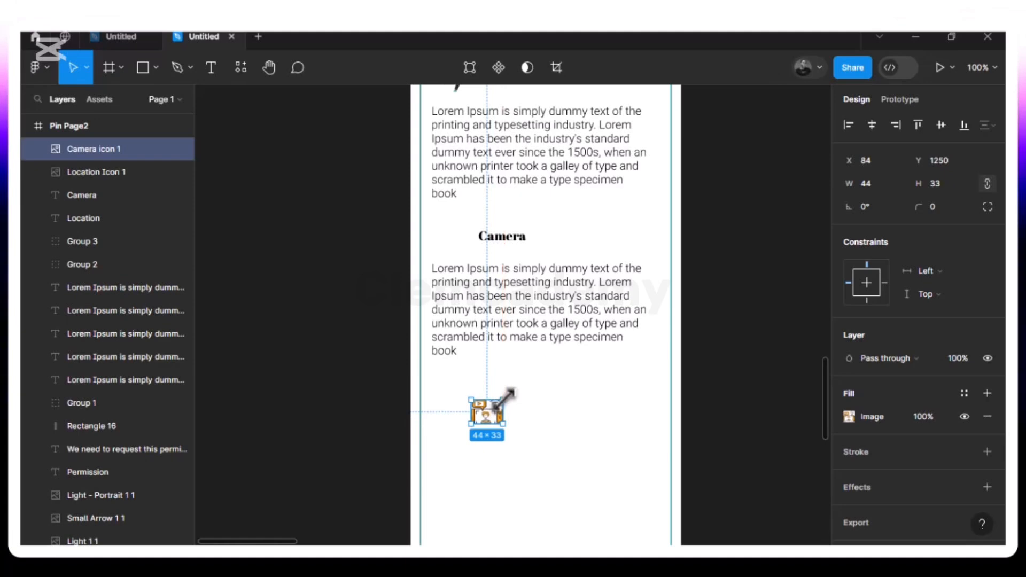
drag(490, 422, 452, 241)
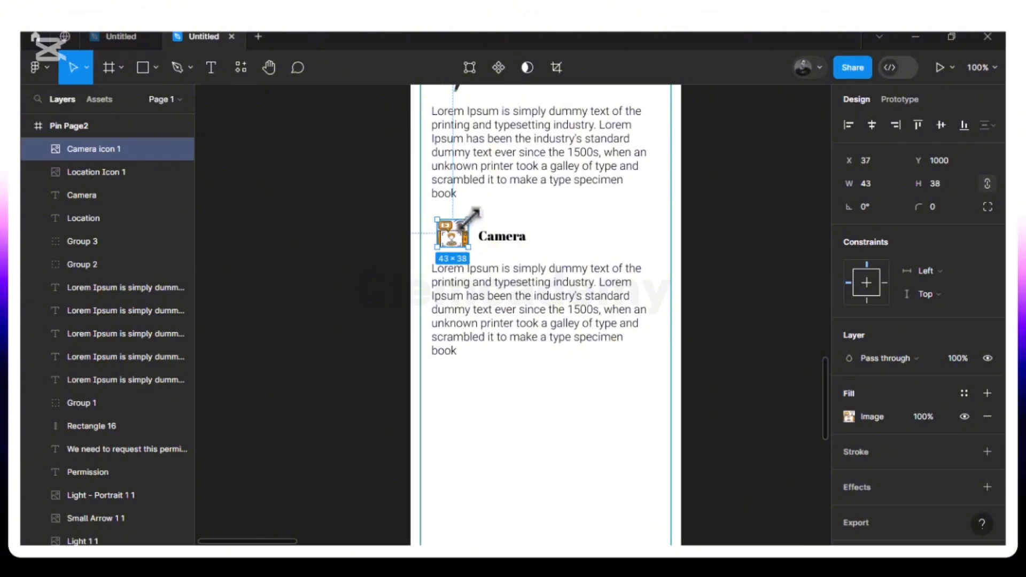
drag(469, 223, 468, 218)
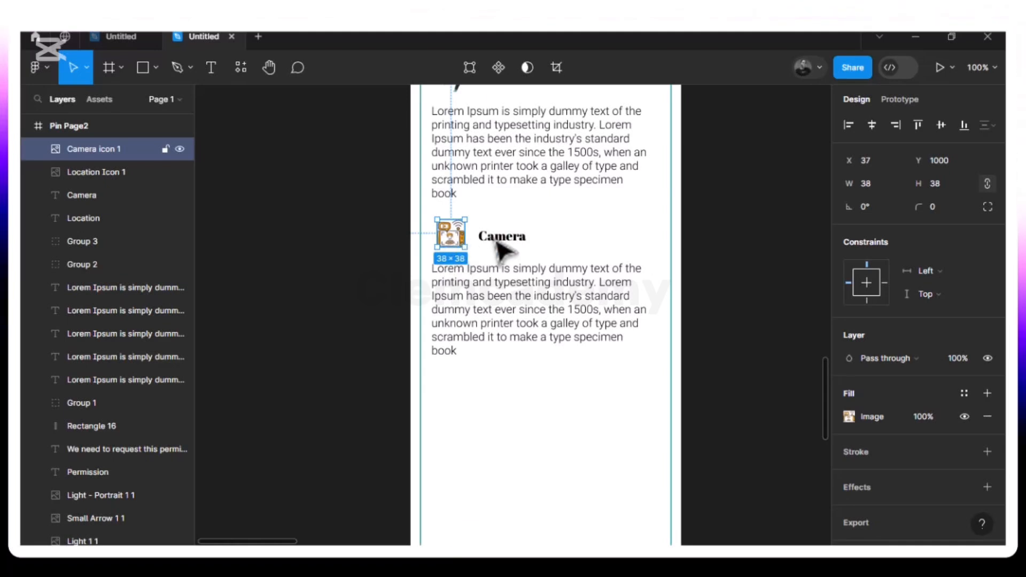
key(alt)
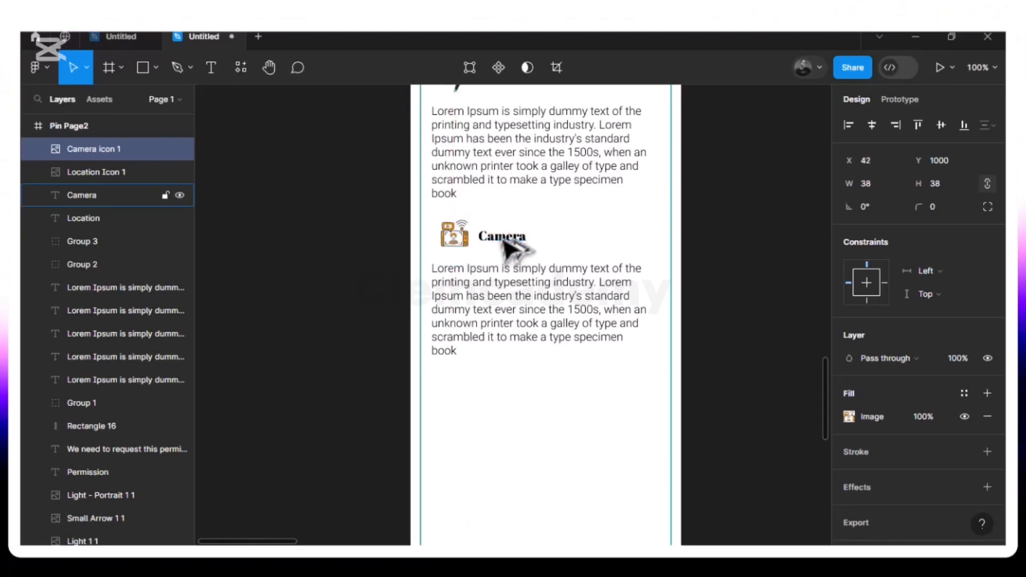
key(Right)
key(Right)
key(Right)
key(Right)
key(Right)
key(Right)
key(Right)
key(Right)
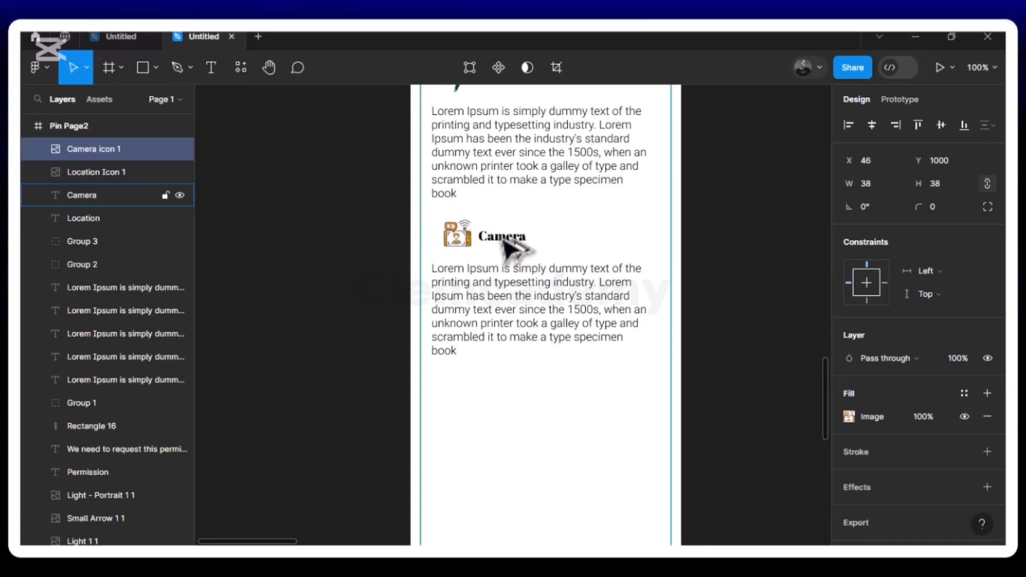
key(alt)
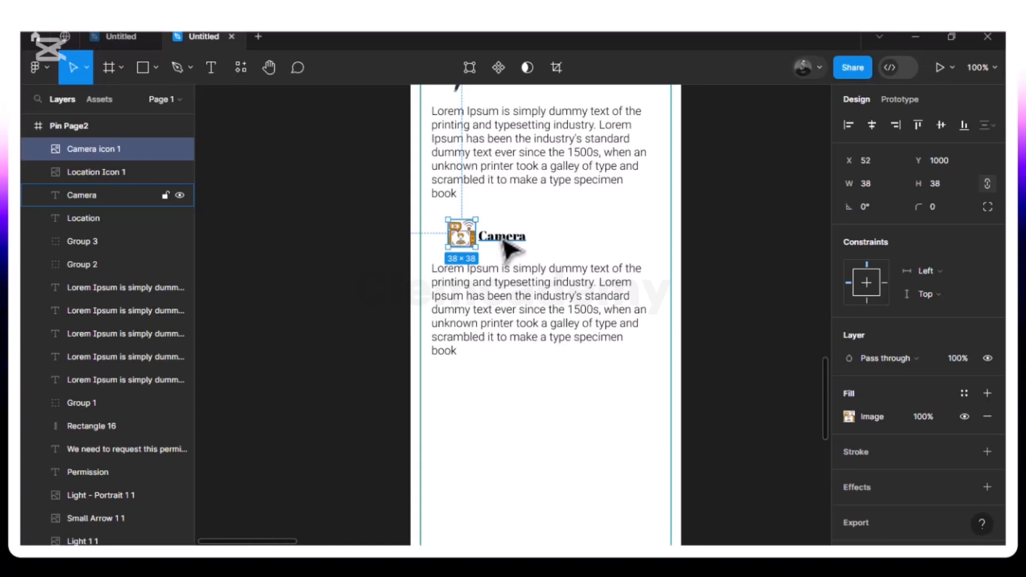
shift+click(504, 241)
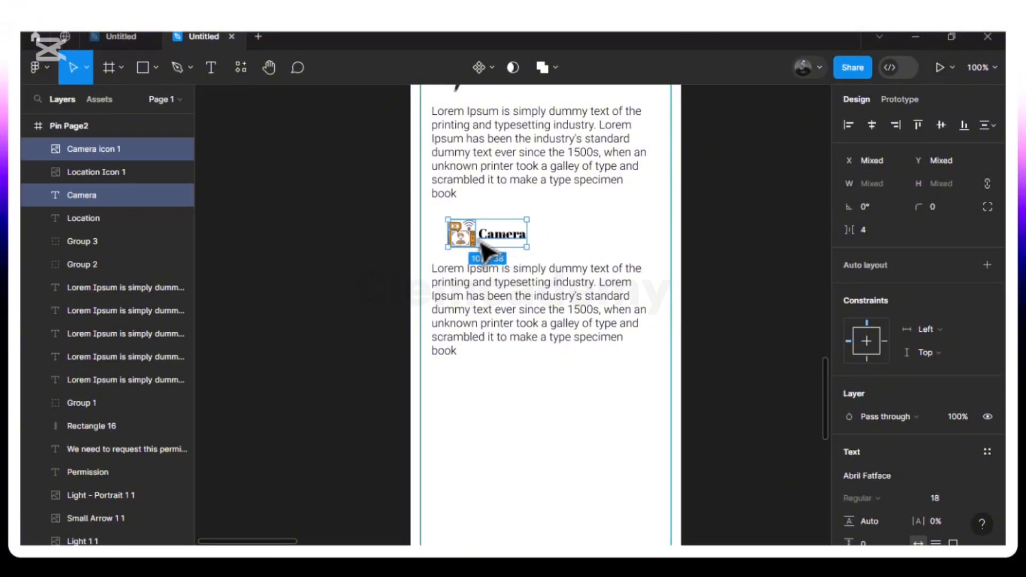
- Group the camera icon with the Camera heading and align it above the paragraph
key(ctrl+g)
drag(484, 250, 465, 256)
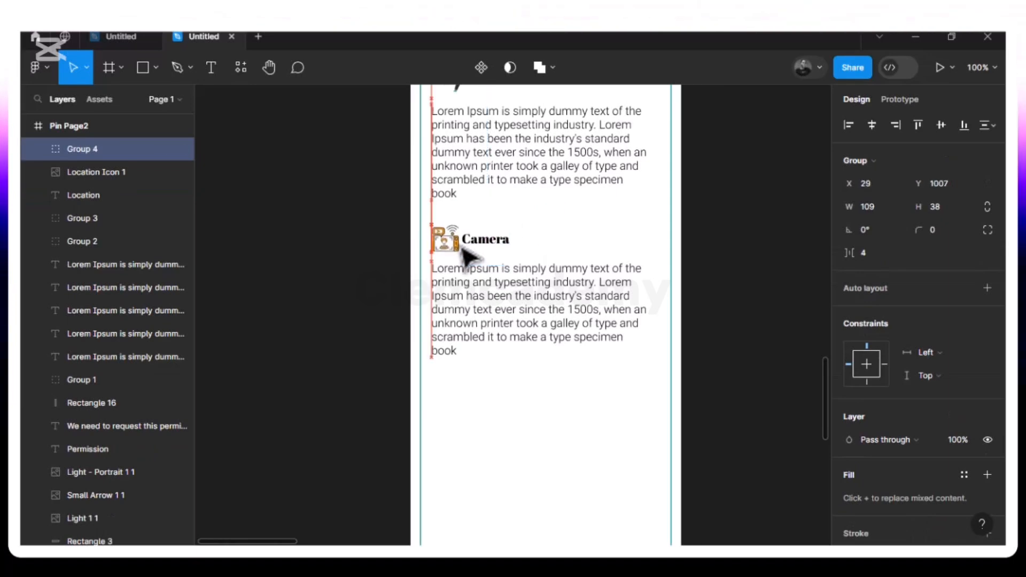
key(alt)
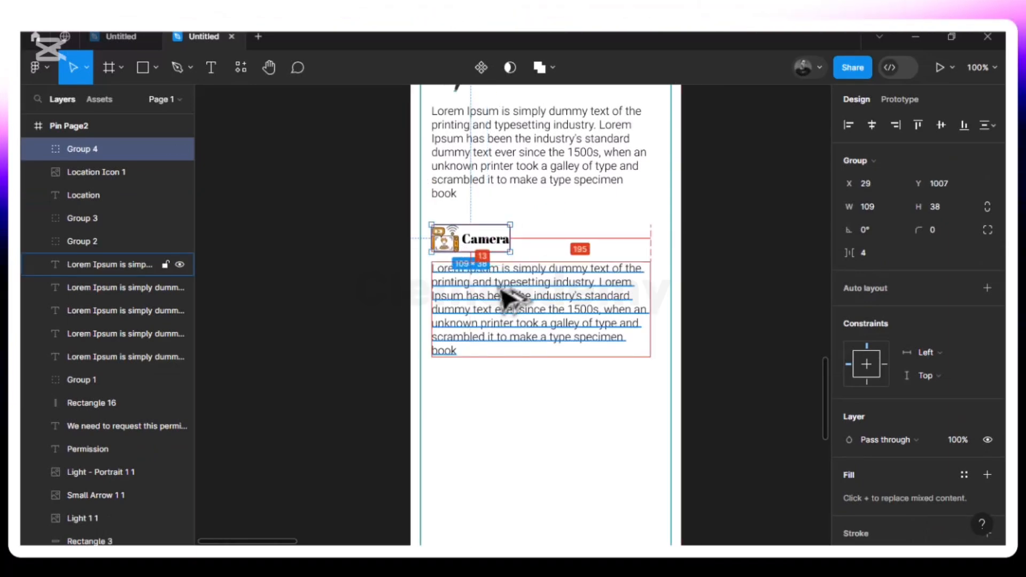
key(Down)
key(Down)
key(Down)
key(Down)
key(Down)
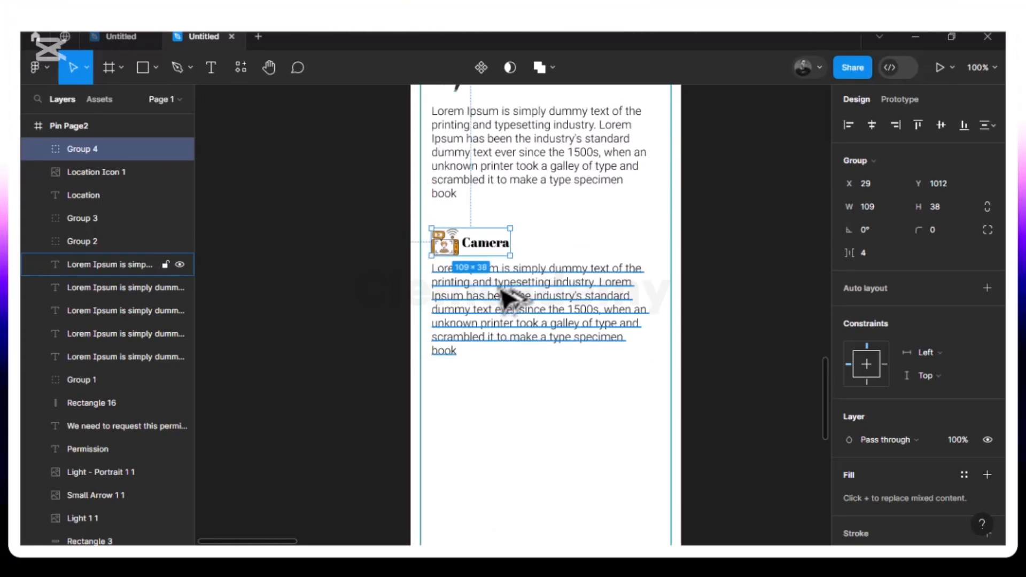
- Duplicate the Camera heading group and paragraph, placing the copy 20 px below
click(464, 387)
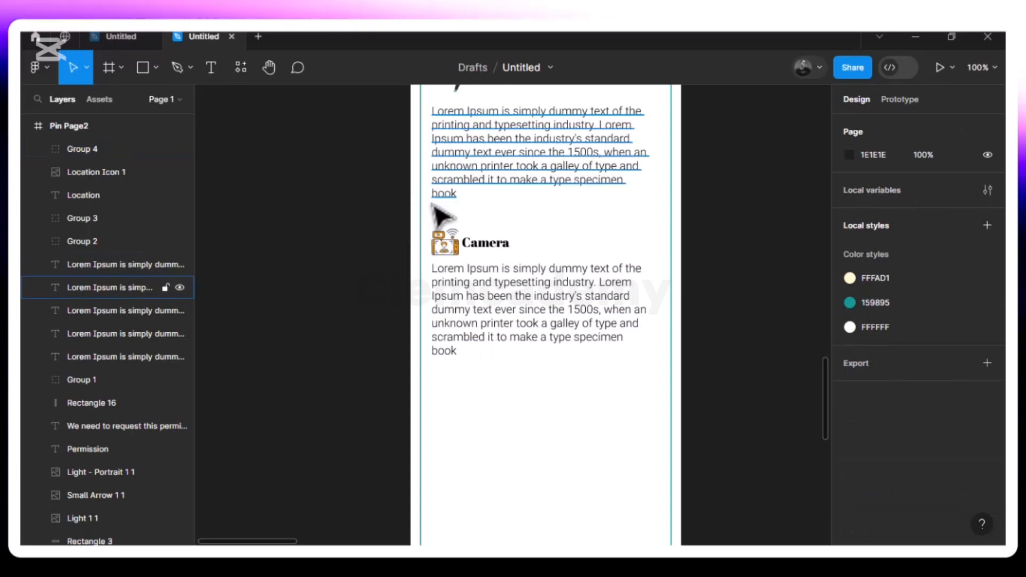
click(445, 241)
shift+click(561, 333)
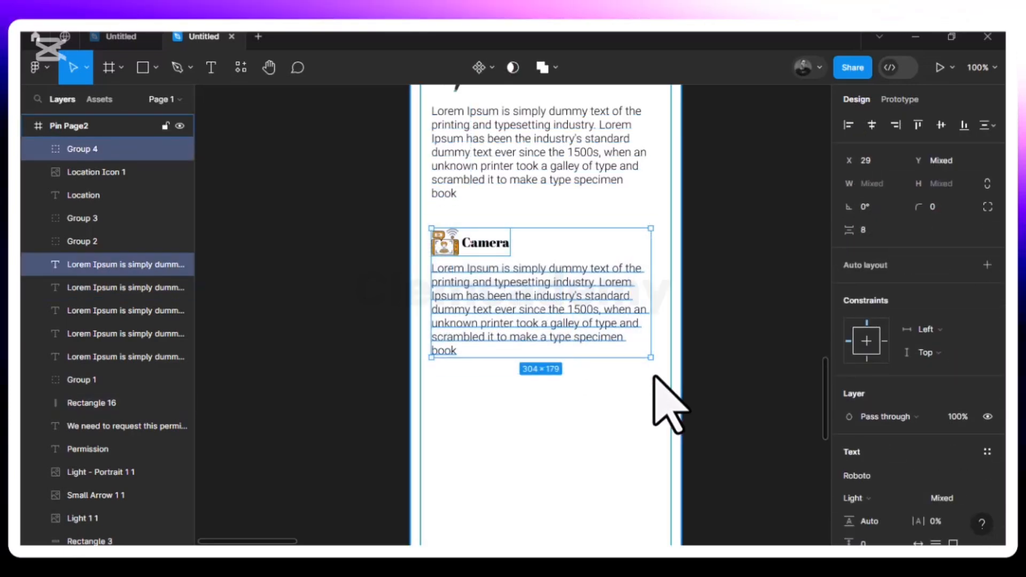
key(ctrl+d)
drag(550, 300, 551, 445)
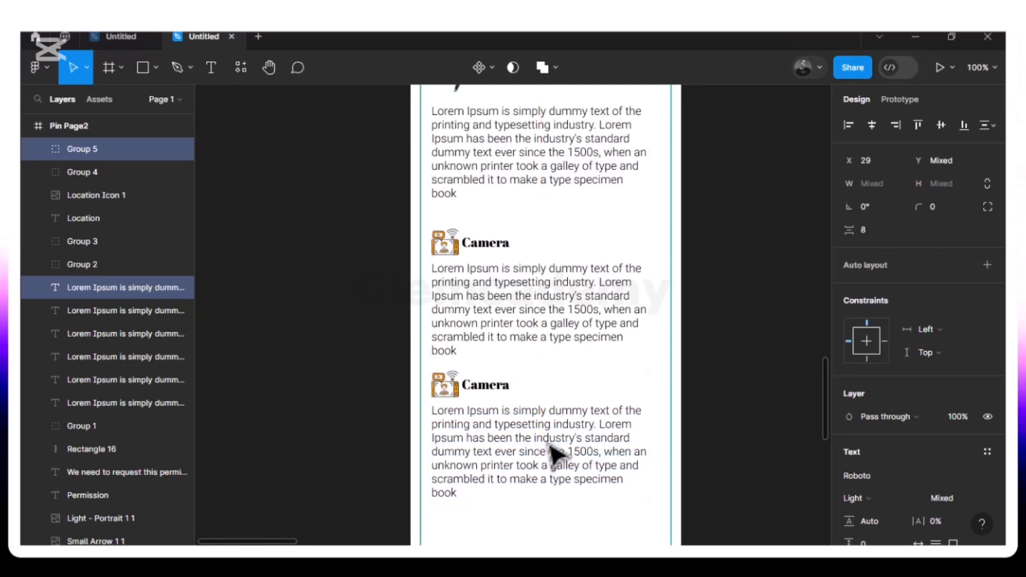
click(550, 446)
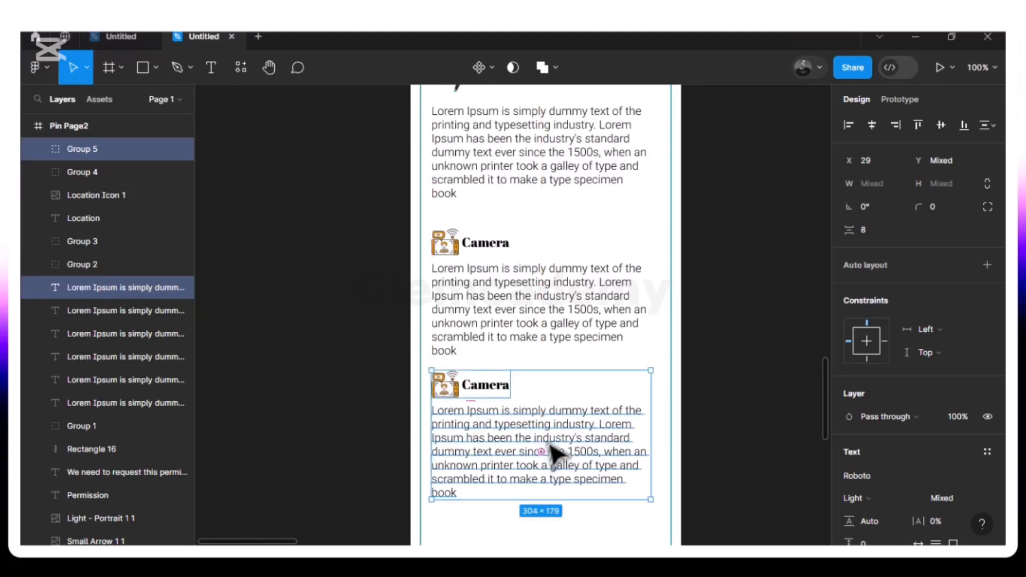
key(alt)
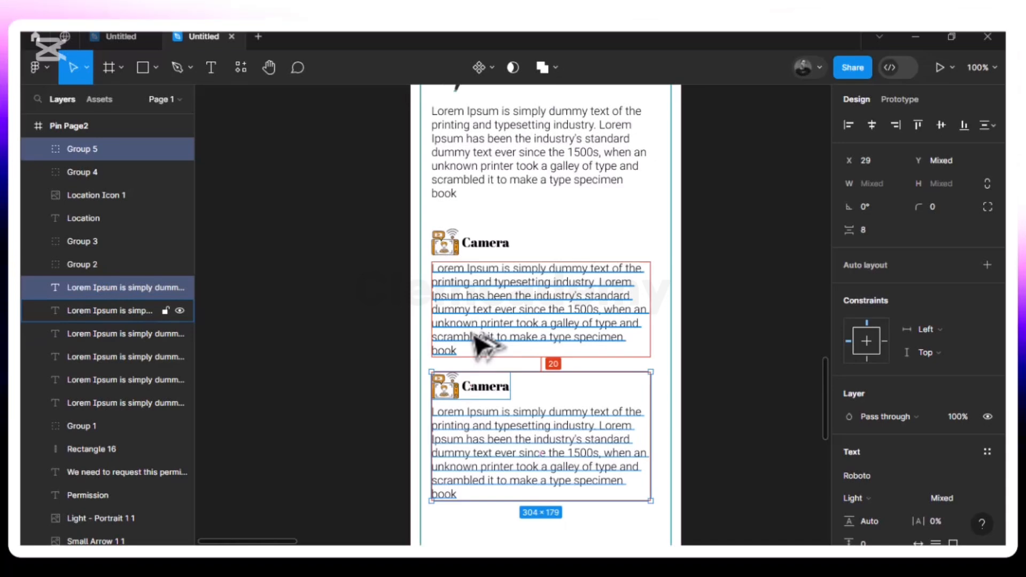
click(553, 371)
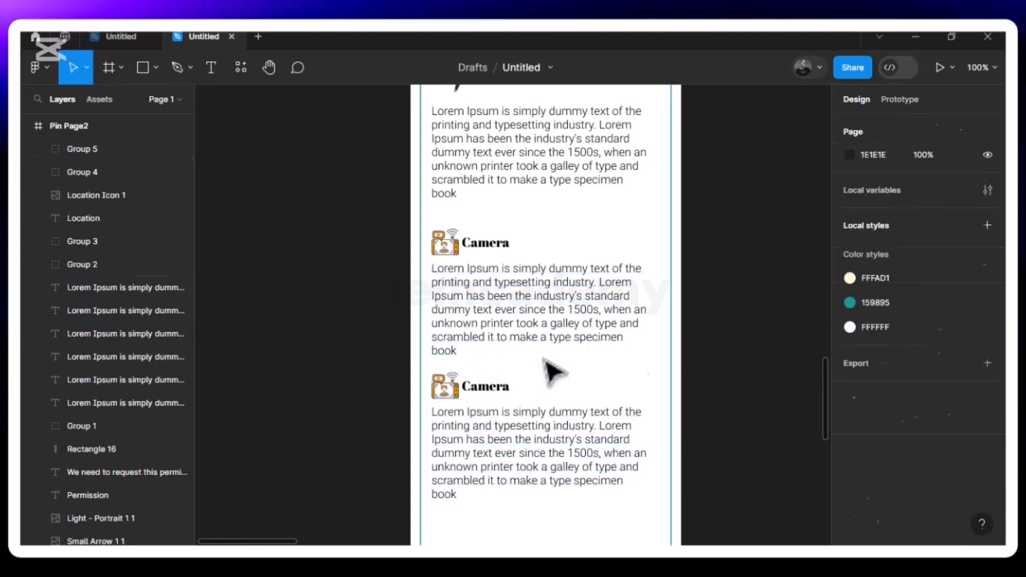
click(467, 394)
- Ungroup the lower Camera copy, retitle it 'Information' and delete its camera icon
right_click(466, 393)
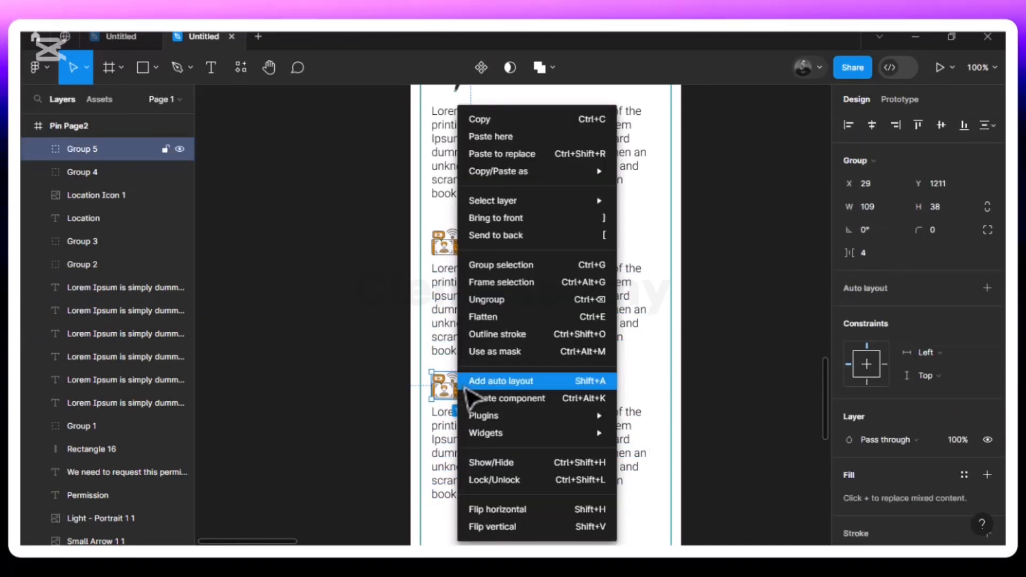
click(498, 299)
click(625, 374)
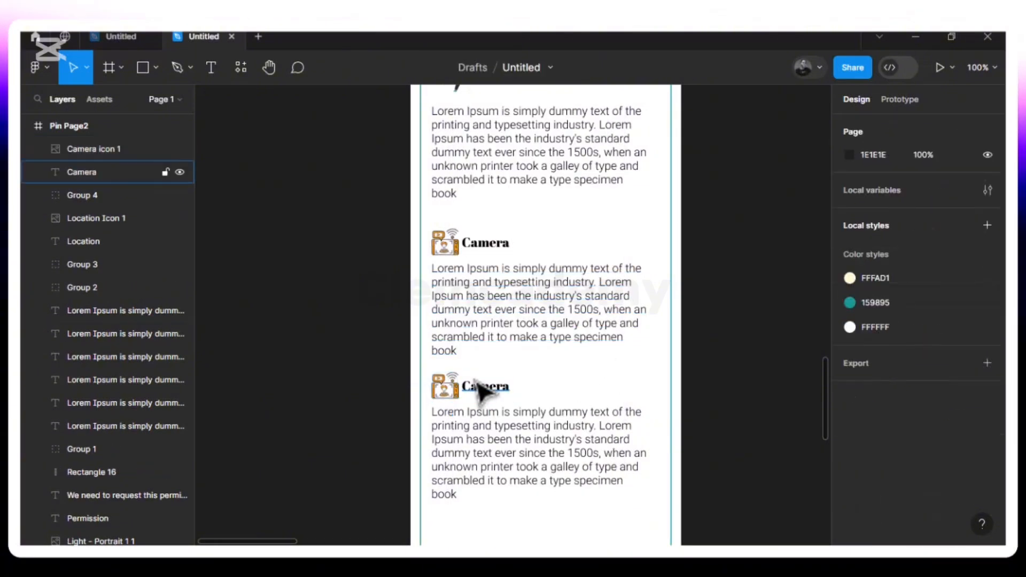
click(491, 396)
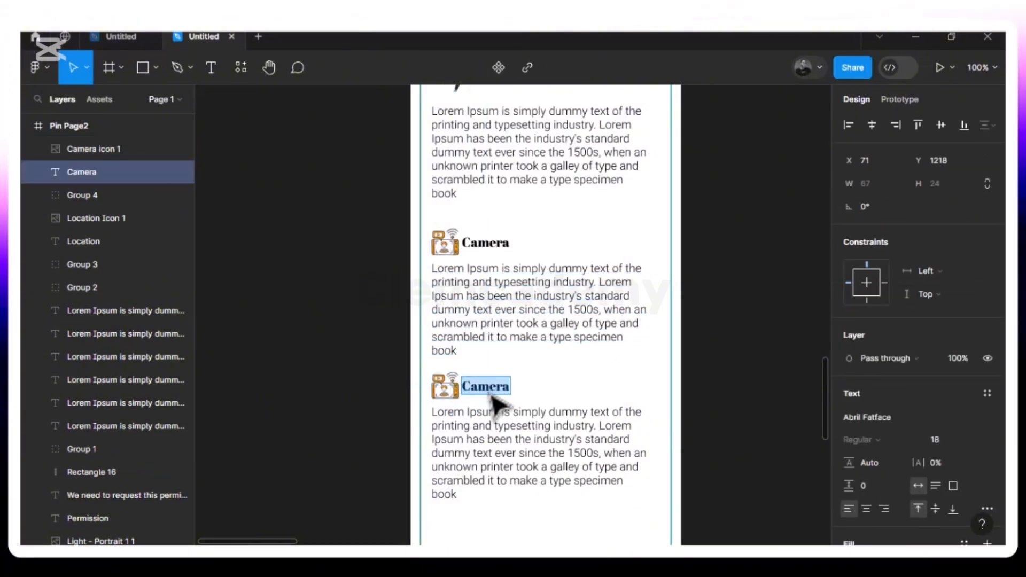
text(Information)
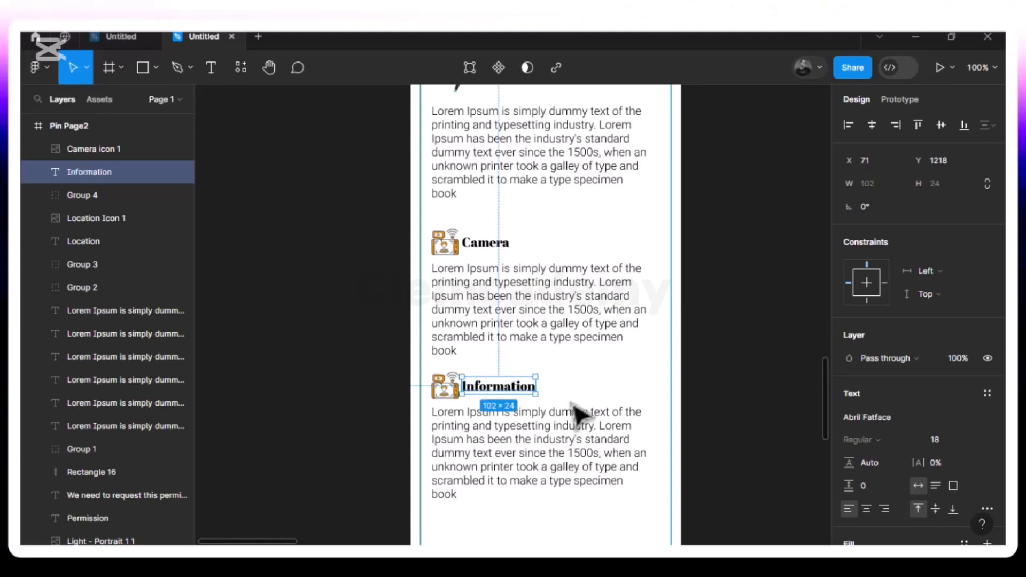
click(452, 389)
key(Delete)
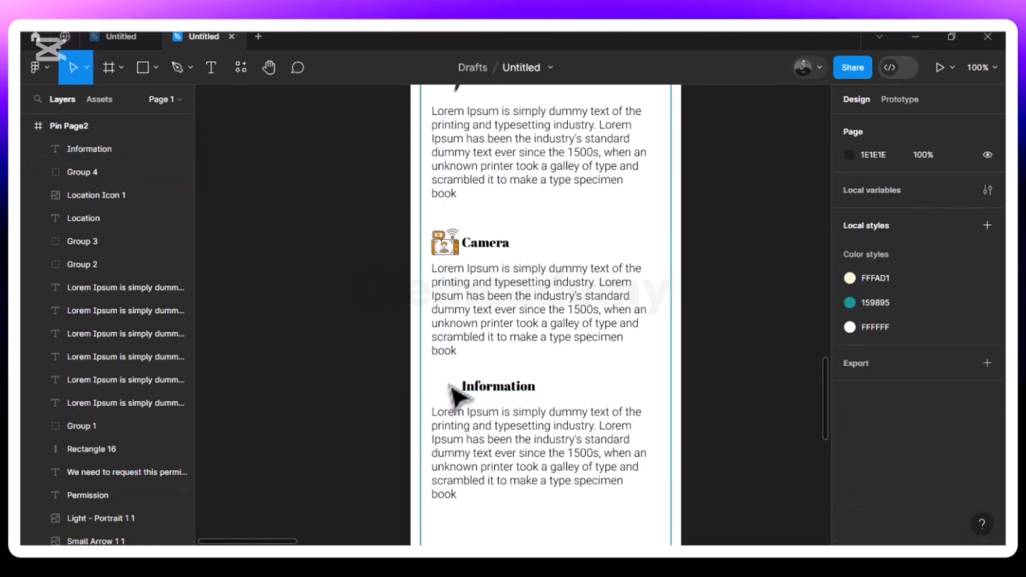
- Place the Information icon image just left of the Information heading
click(155, 68)
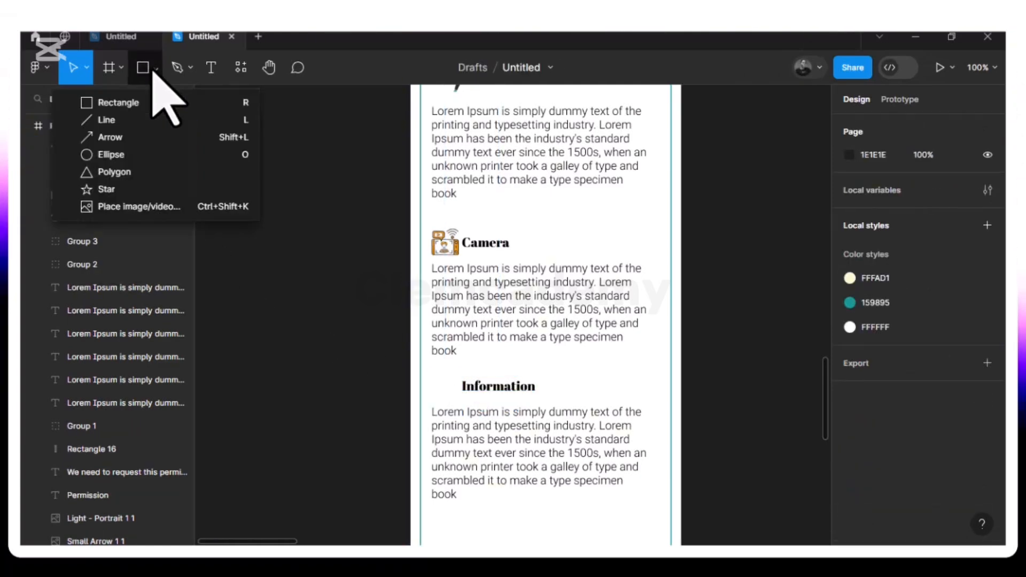
click(127, 207)
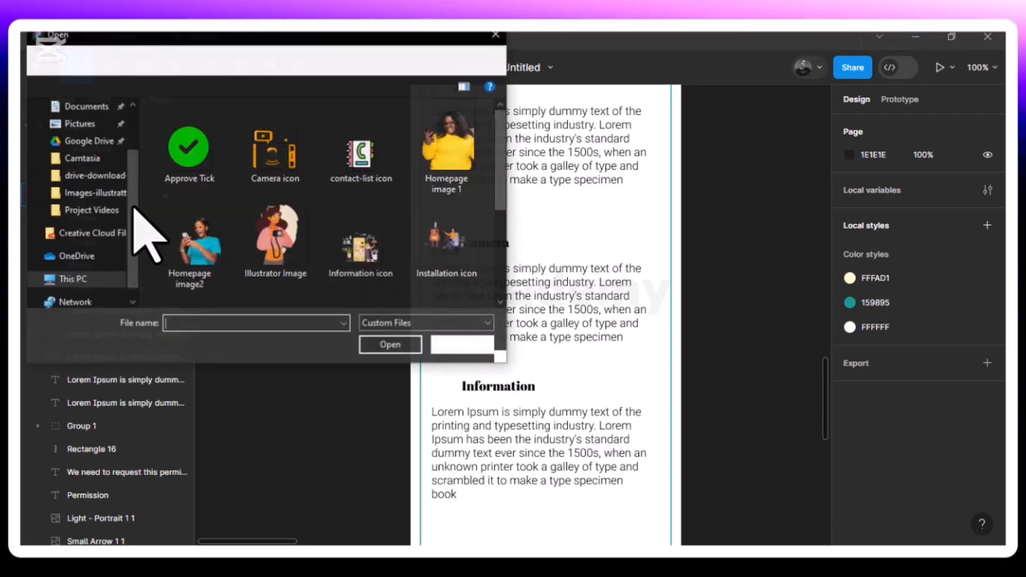
click(355, 265)
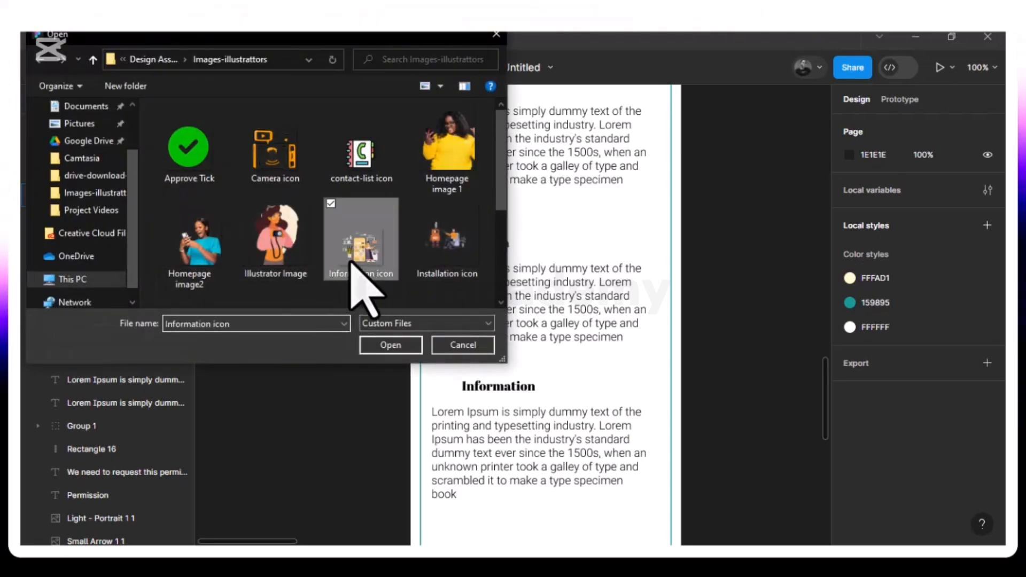
click(391, 346)
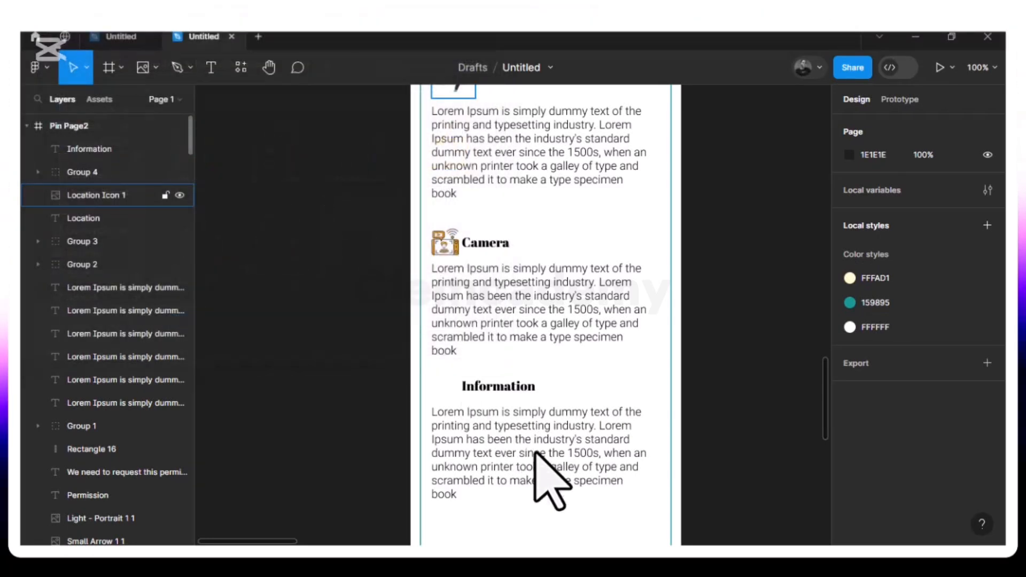
click(573, 368)
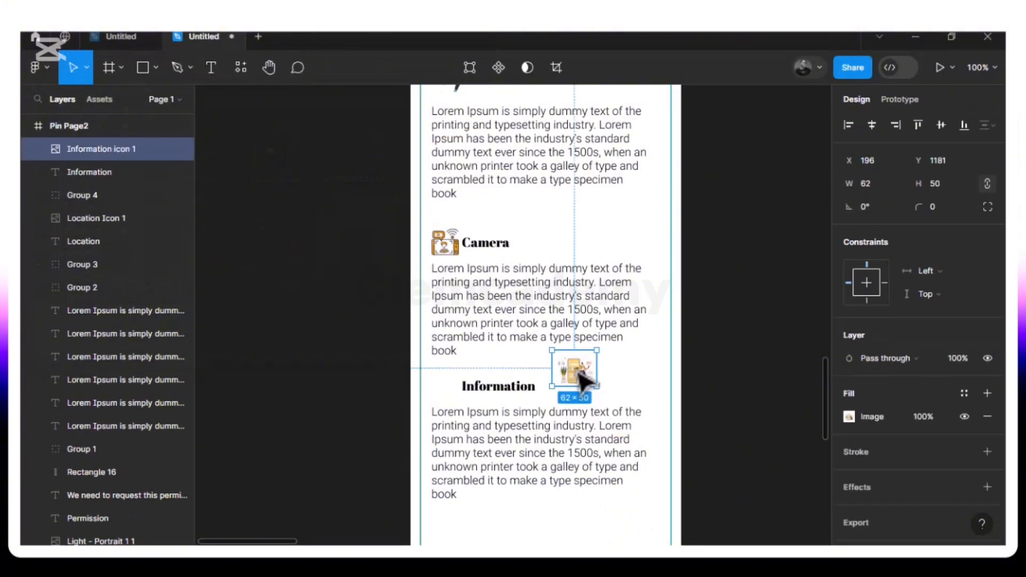
drag(578, 374, 443, 389)
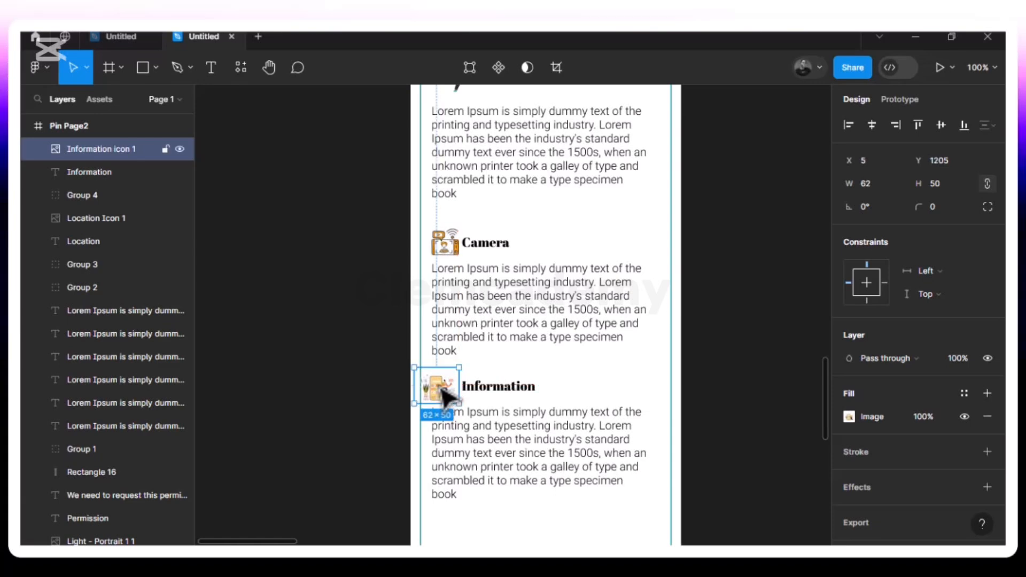
- Shift the Information icon and heading together slightly to the right
key(alt)
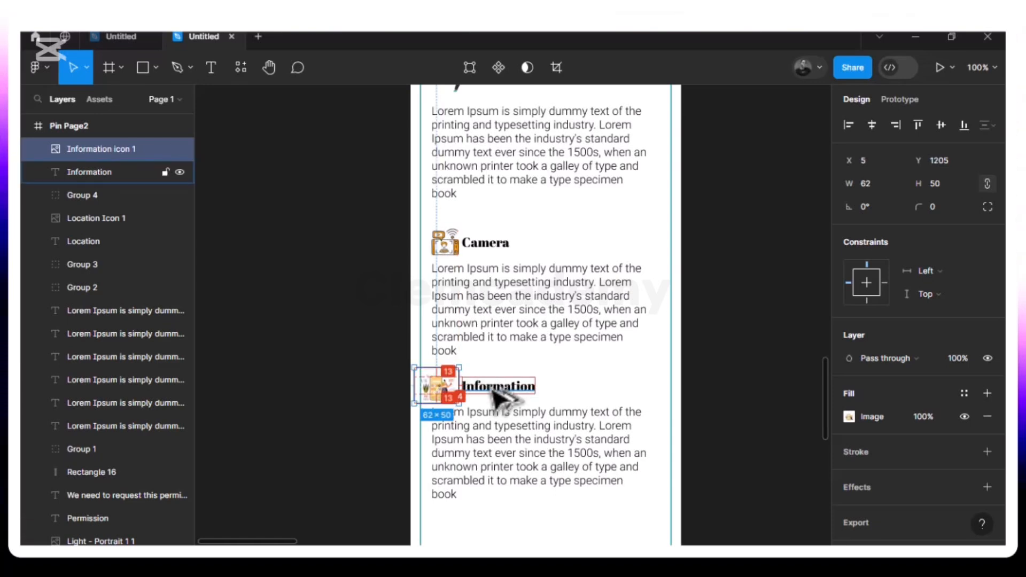
shift+click(494, 392)
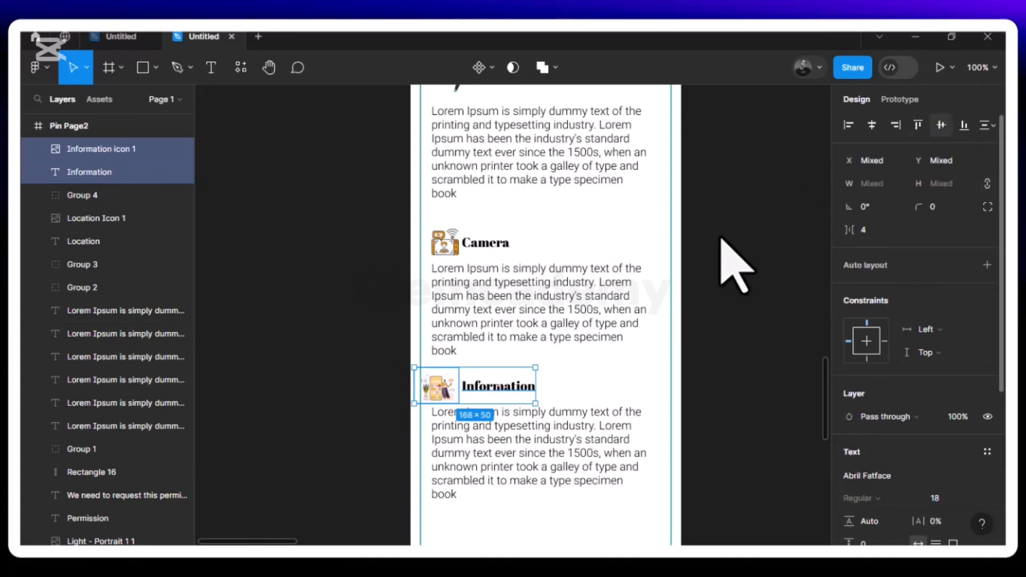
key(Right)
key(Right)
key(Right)
key(Right)
key(Right)
key(Right)
key(Right)
key(Right)
key(Right)
key(Right)
key(Right)
key(Right)
key(Right)
key(Right)
key(Right)
key(Right)
key(Right)
key(Right)
key(Right)
key(Right)
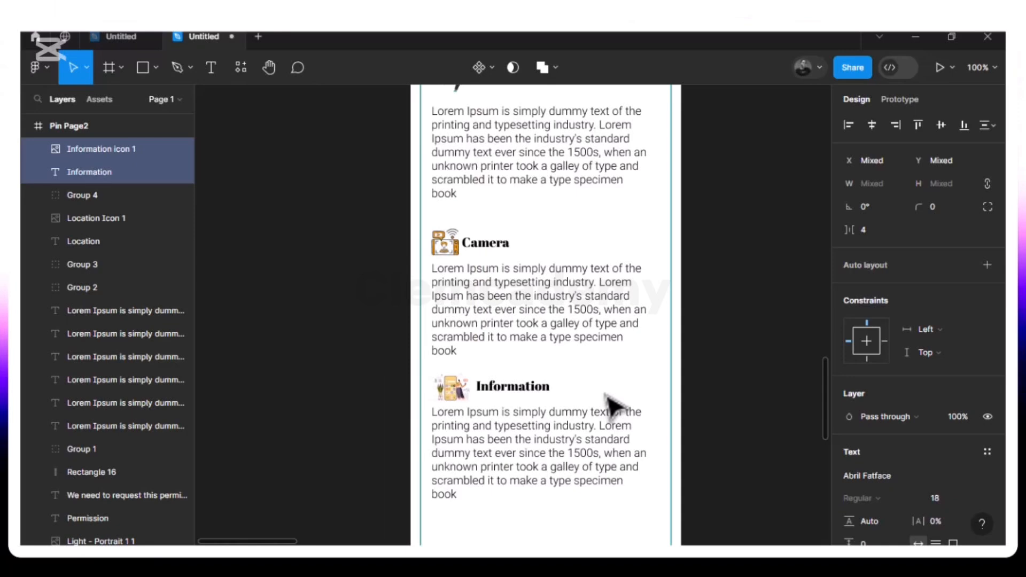
key(Right)
key(Right)
key(Left)
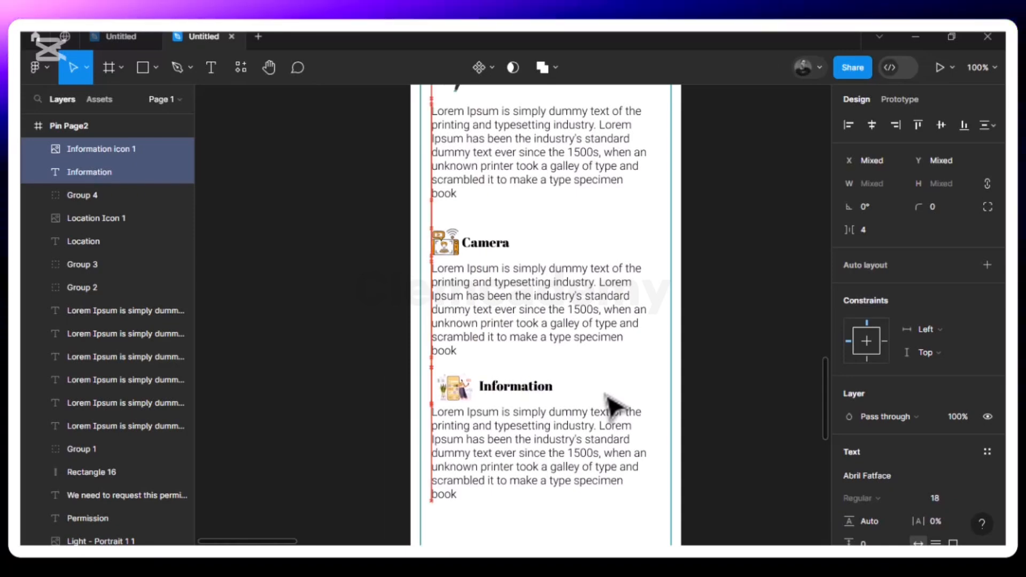
click(612, 368)
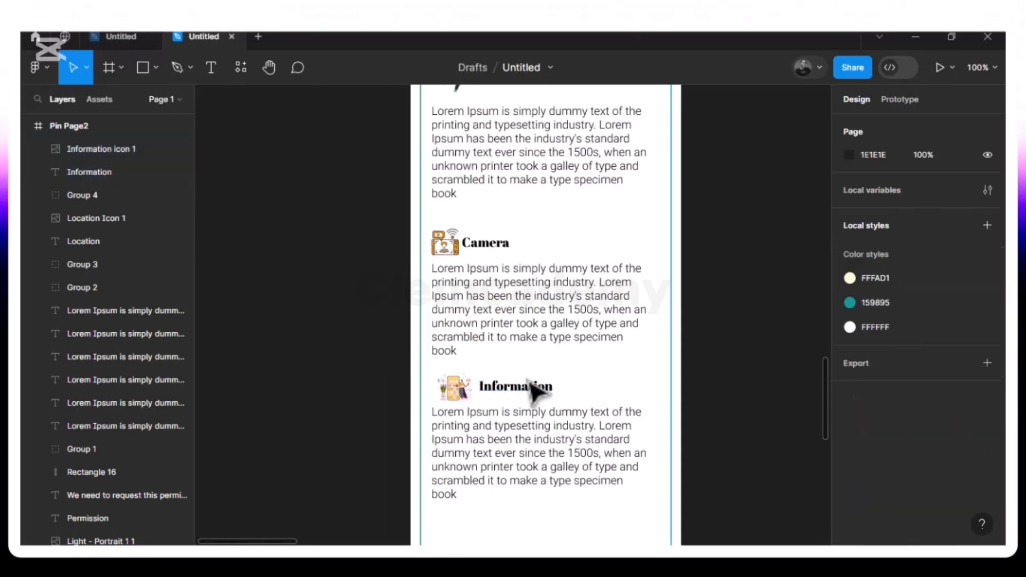
- Shrink the Information icon and nudge it closer to the heading
click(460, 395)
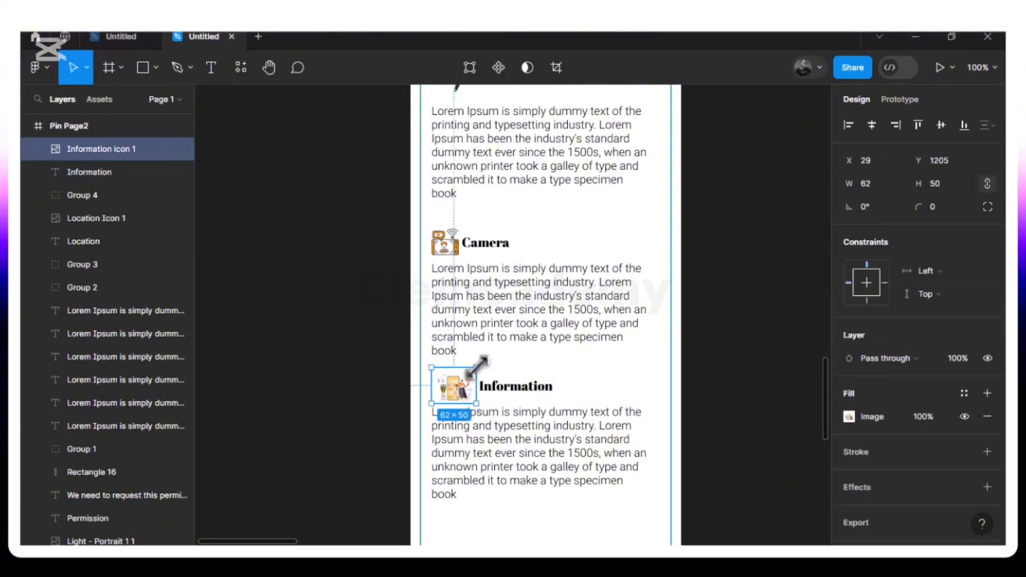
drag(476, 368, 469, 369)
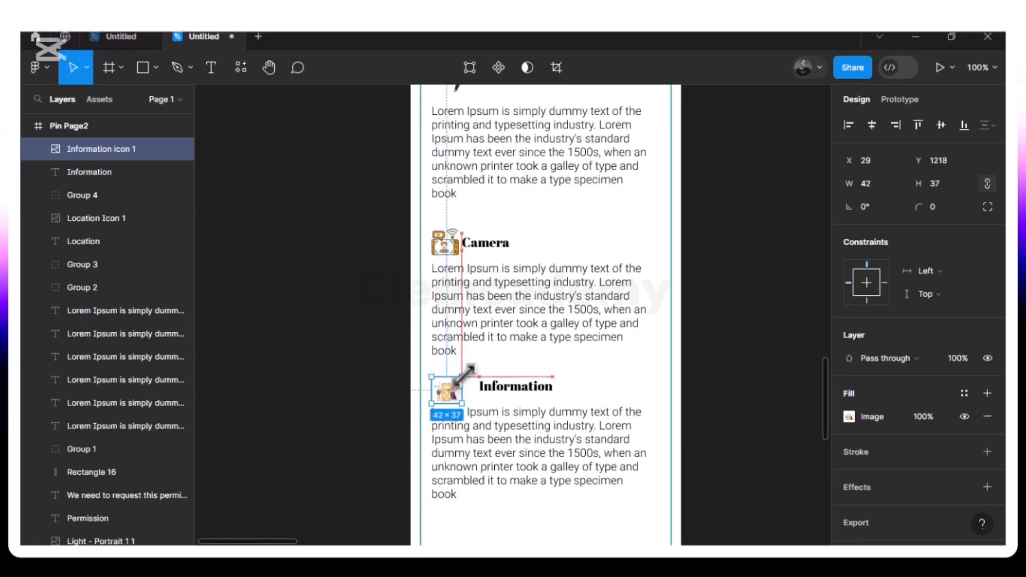
click(515, 358)
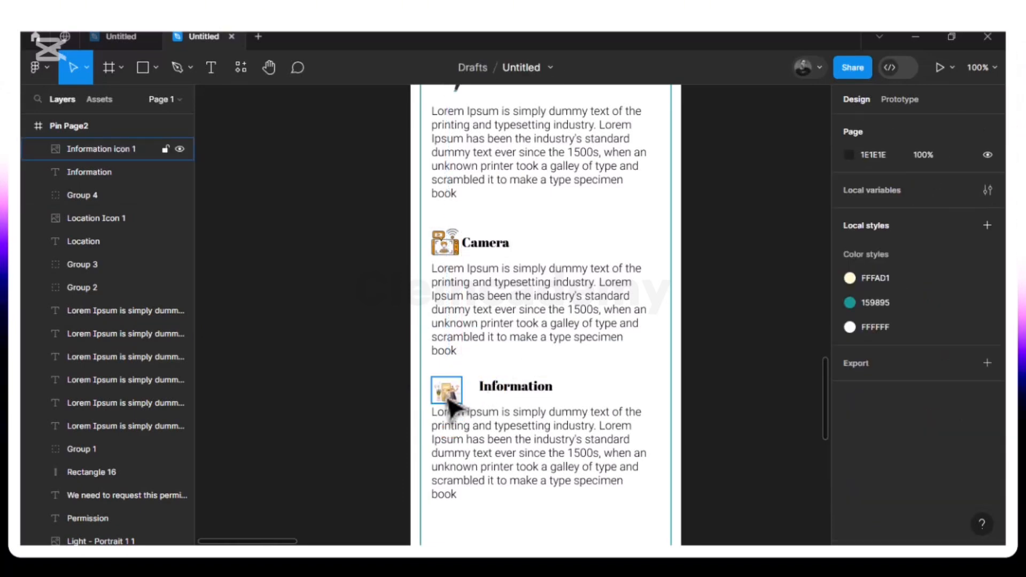
click(449, 398)
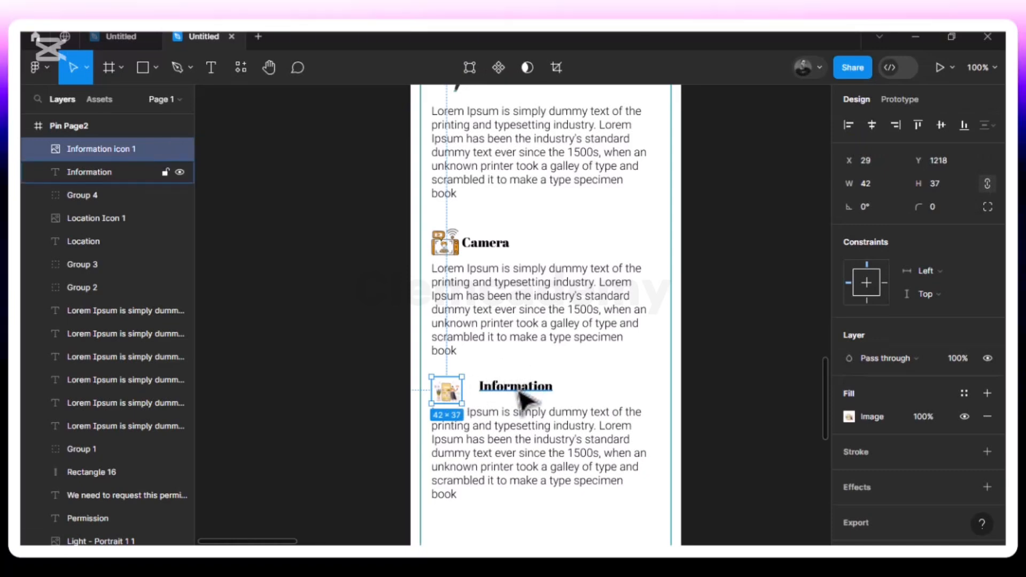
key(Right)
key(Right)
key(Right)
key(Right)
key(Right)
key(Up)
key(Up)
key(Up)
key(Up)
key(Up)
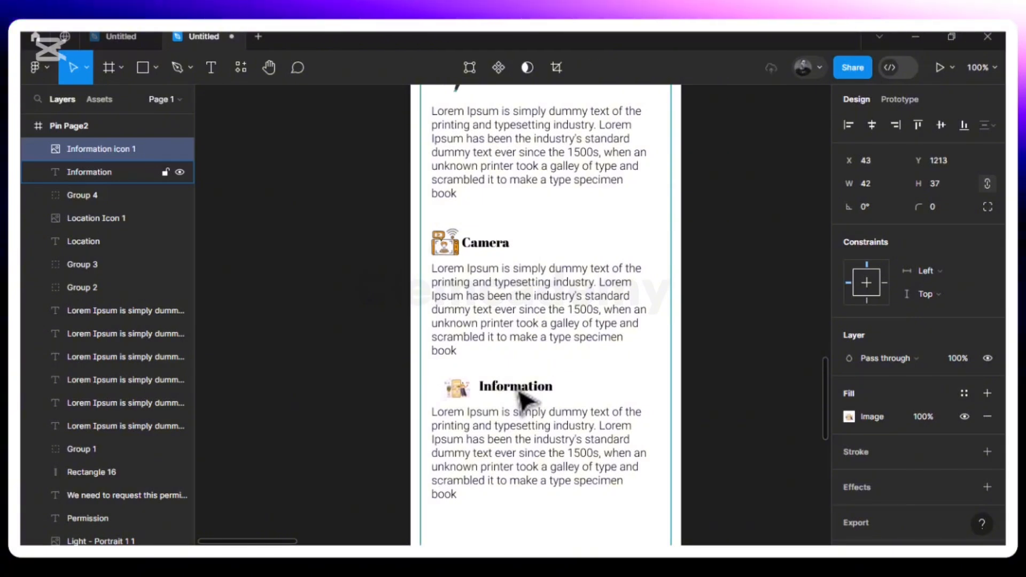
key(alt)
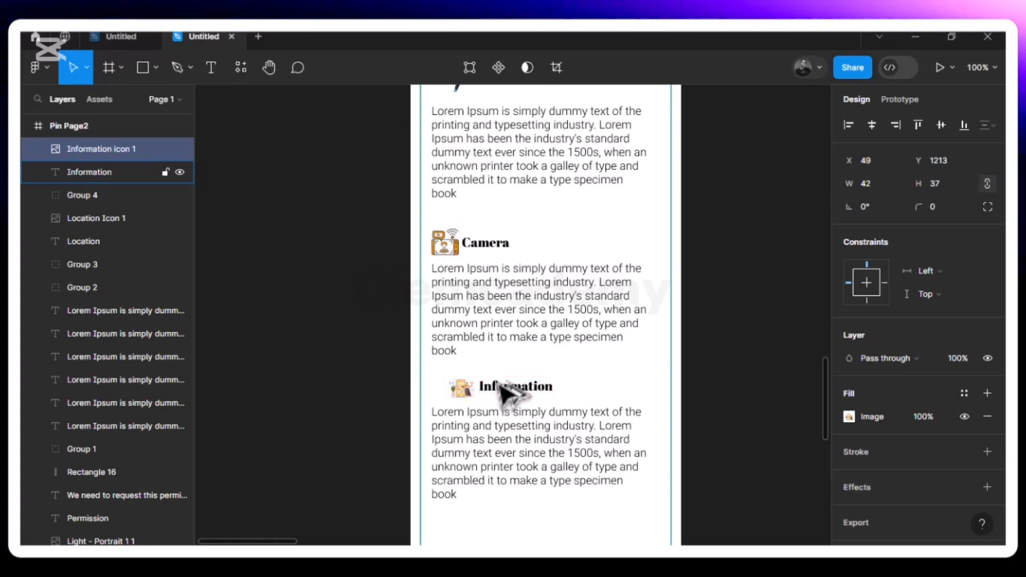
key(Right)
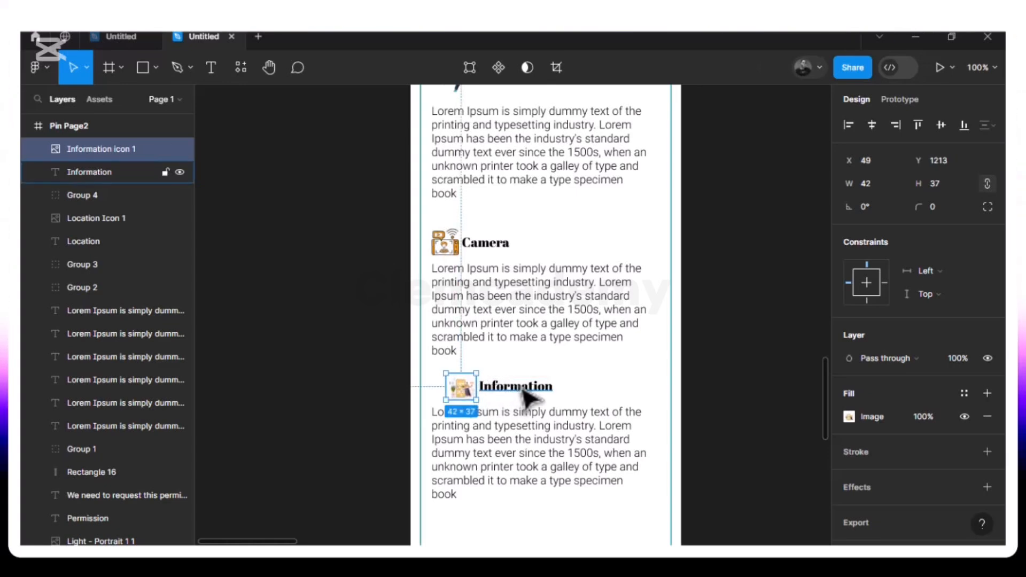
- Center the icon with the heading, align to the body text edge, and group them
shift+click(524, 390)
click(941, 125)
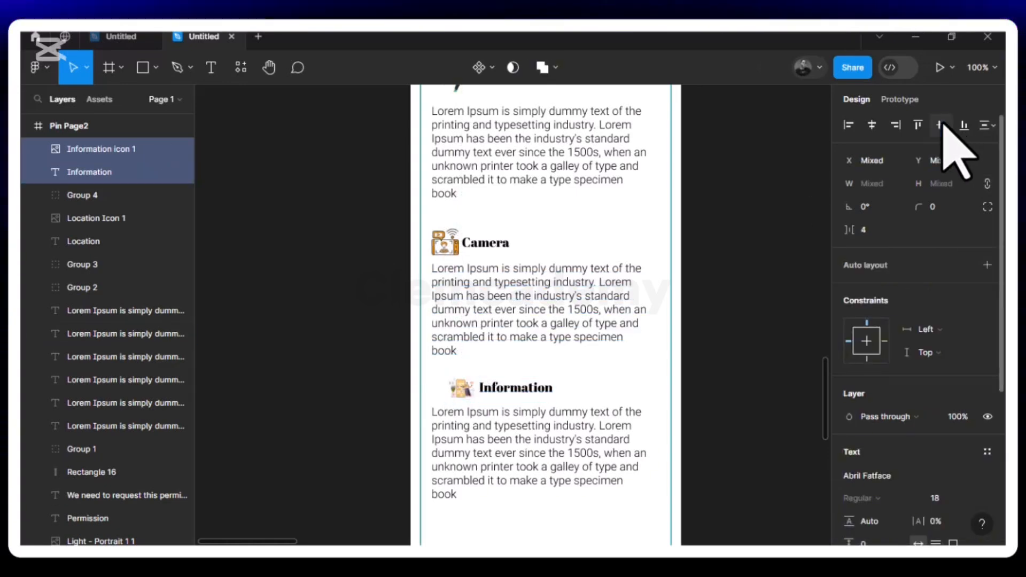
drag(487, 395, 472, 396)
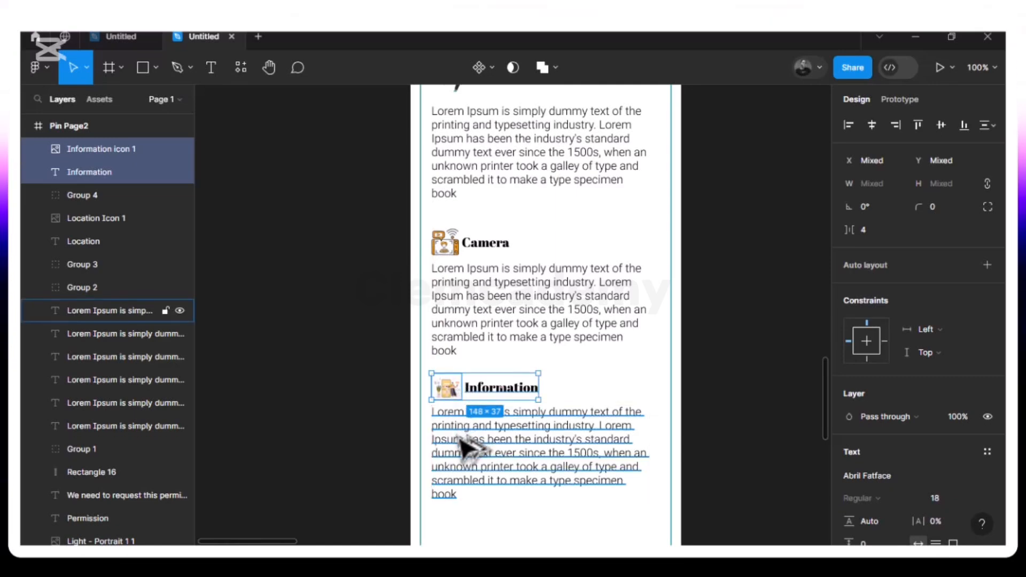
key(alt)
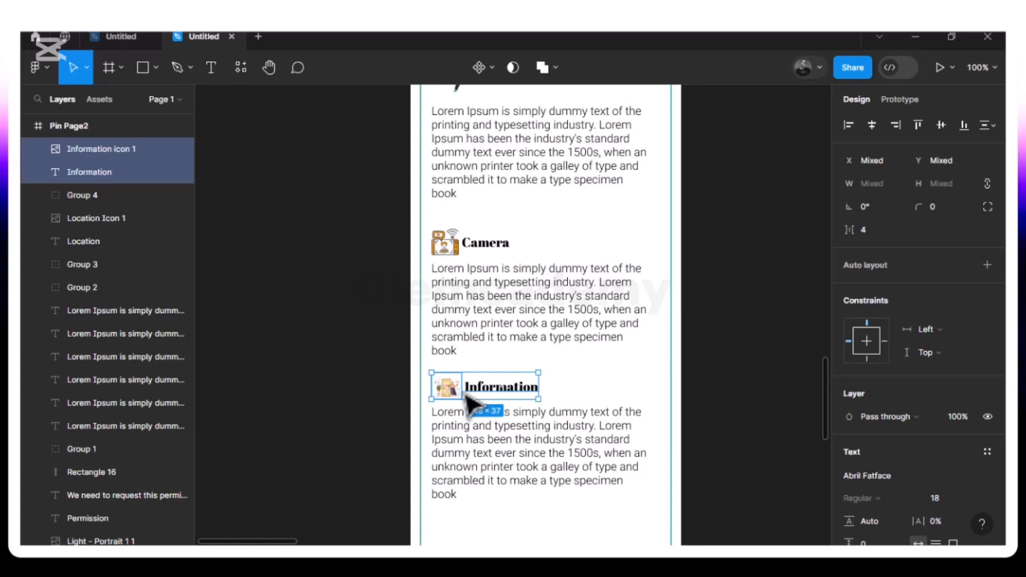
key(ctrl+g)
- Duplicate the Information section with its paragraph and drag the copy below
scroll(505, 503, down, 6)
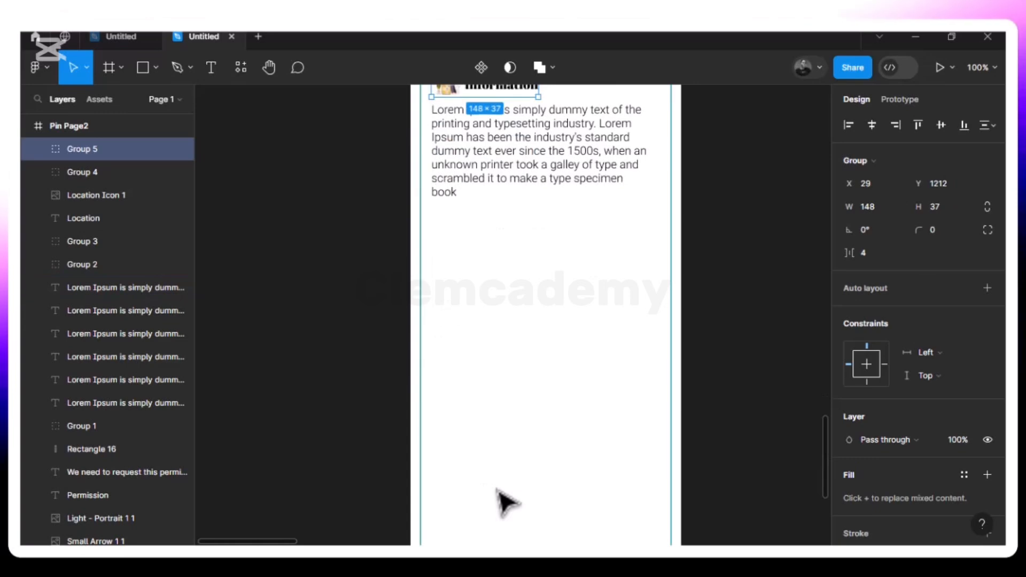
scroll(505, 502, up, 3)
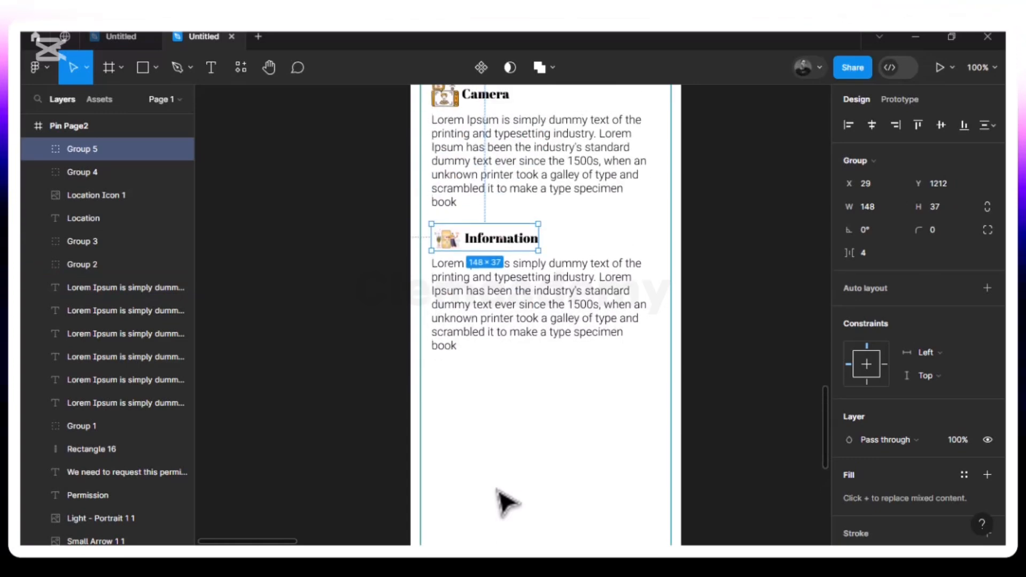
click(614, 231)
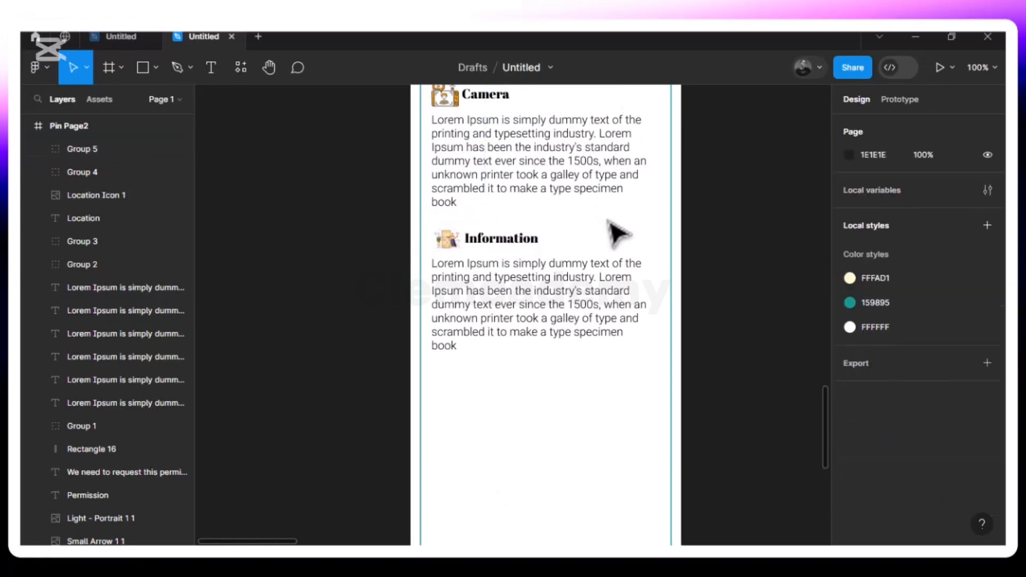
drag(430, 216, 657, 378)
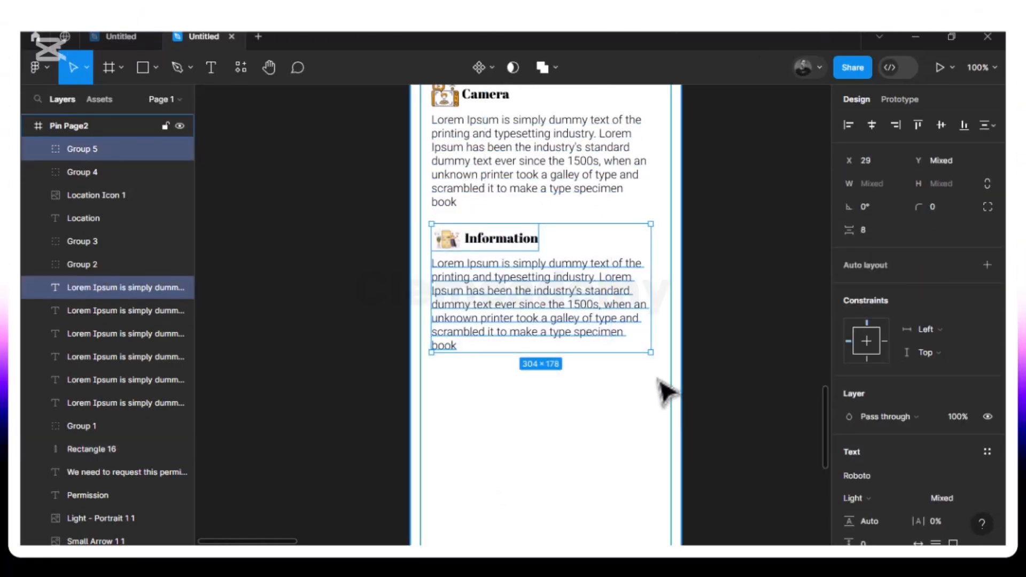
key(ctrl+d)
drag(572, 289, 575, 436)
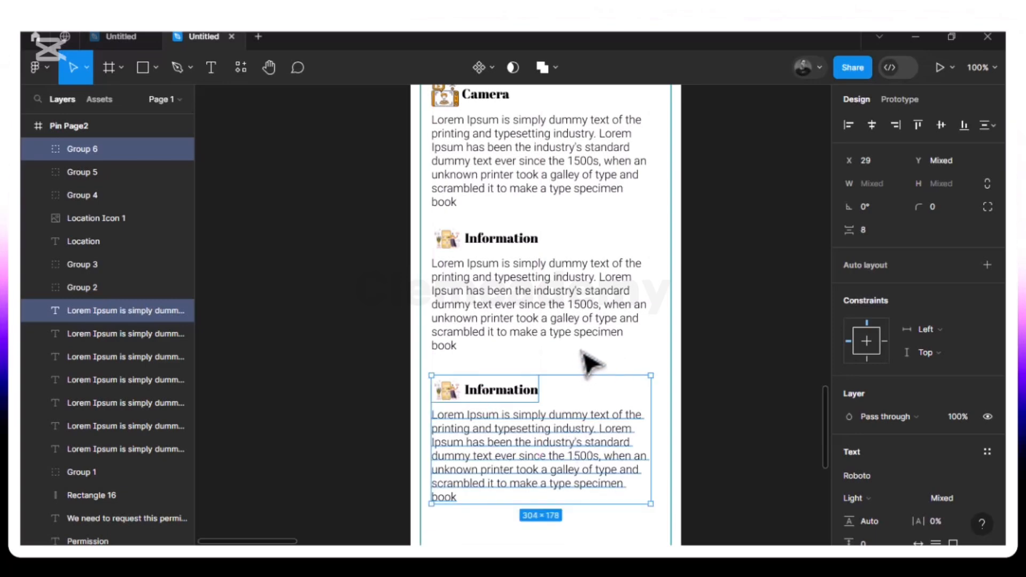
- Nudge the copied section up to even out the gap above it
key(alt)
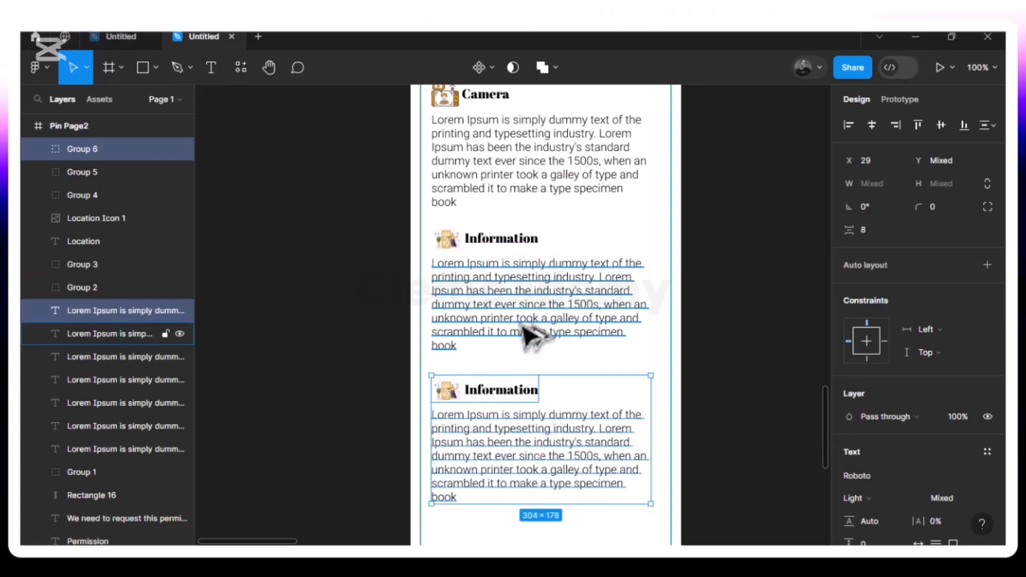
key(Up)
key(Up)
key(Up)
key(Up)
key(Up)
key(Up)
key(Up)
key(Up)
key(Up)
key(Up)
key(Up)
key(Up)
key(alt)
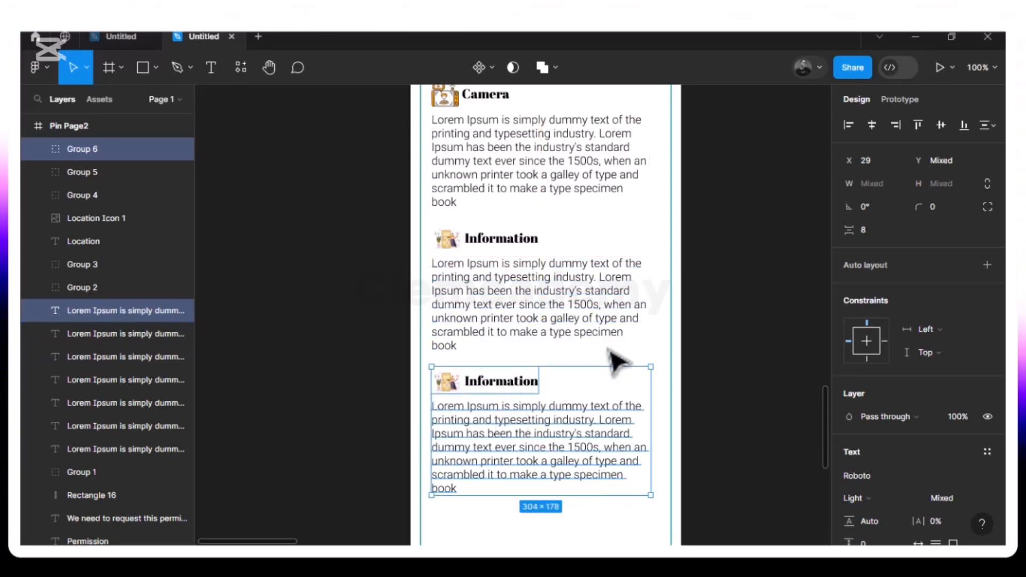
key(Escape)
double_click(510, 393)
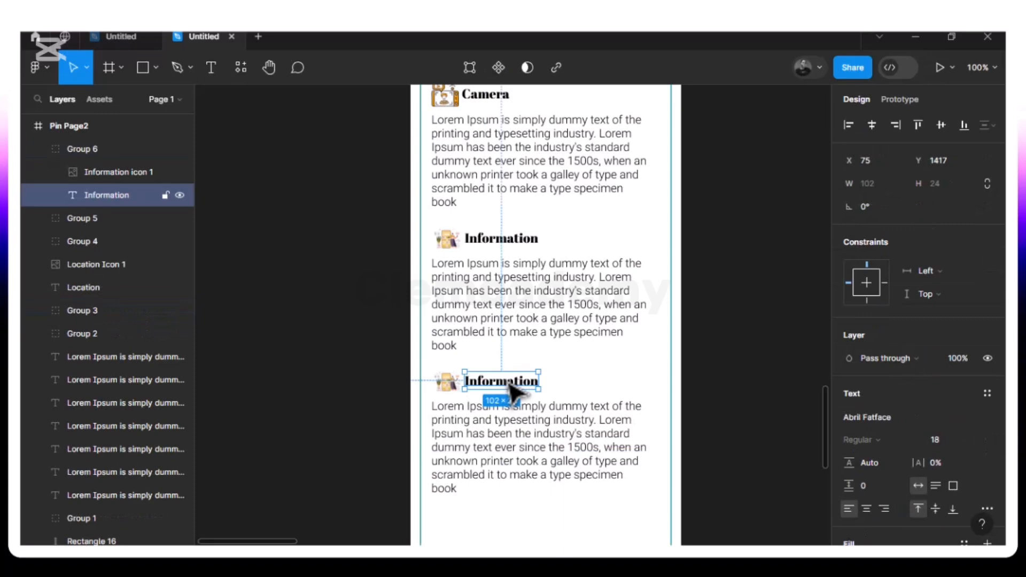
click(592, 376)
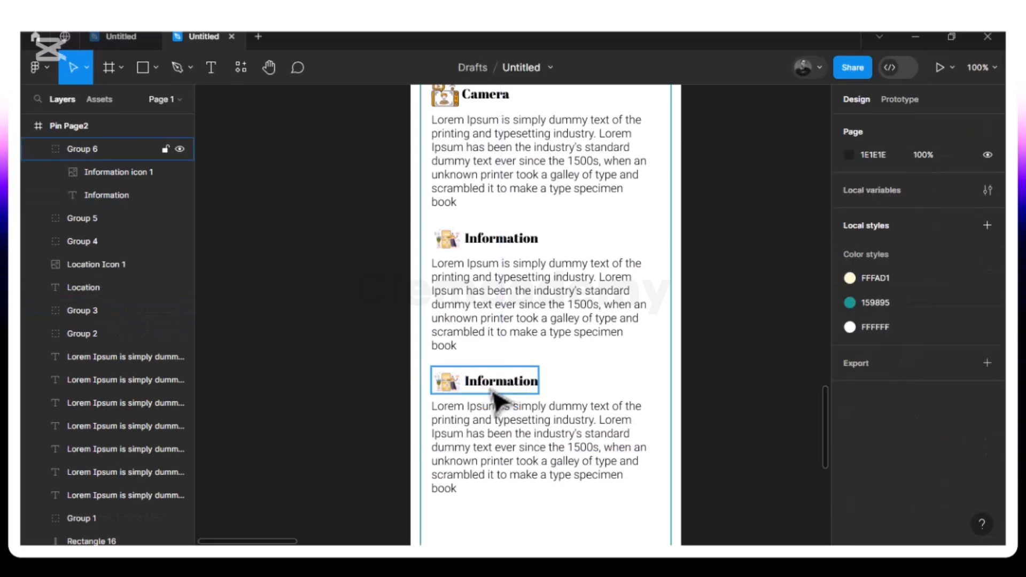
- Ungroup the copied heading, rename it 'Installed application' and delete its Information icon
click(494, 394)
right_click(499, 399)
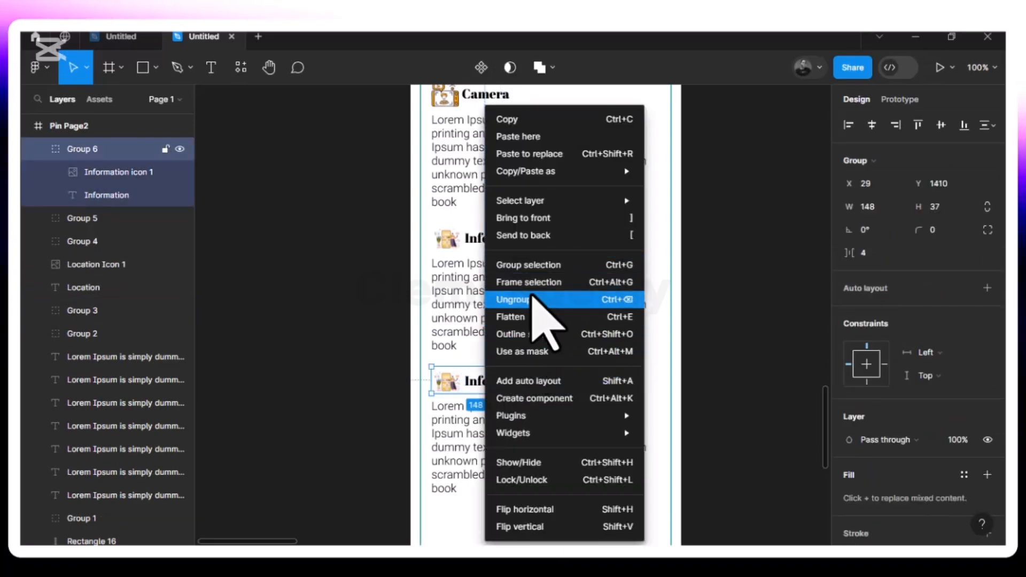
click(533, 298)
key(Escape)
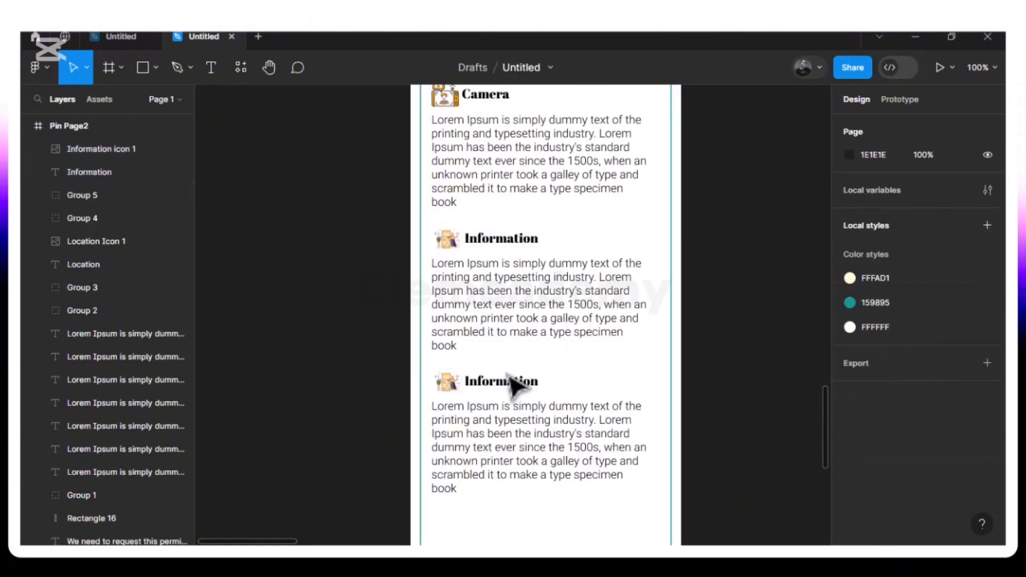
click(510, 384)
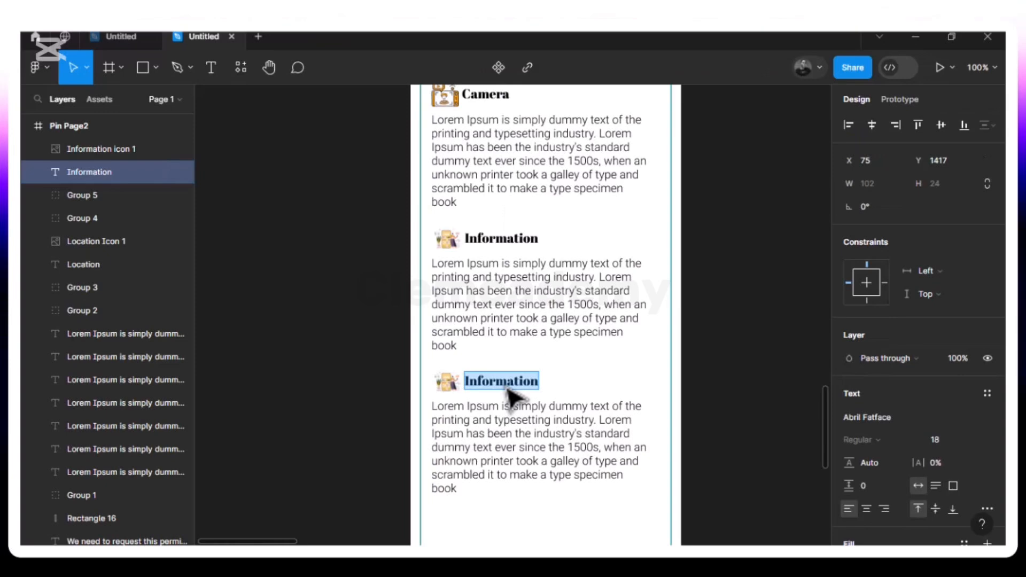
text(Installed A)
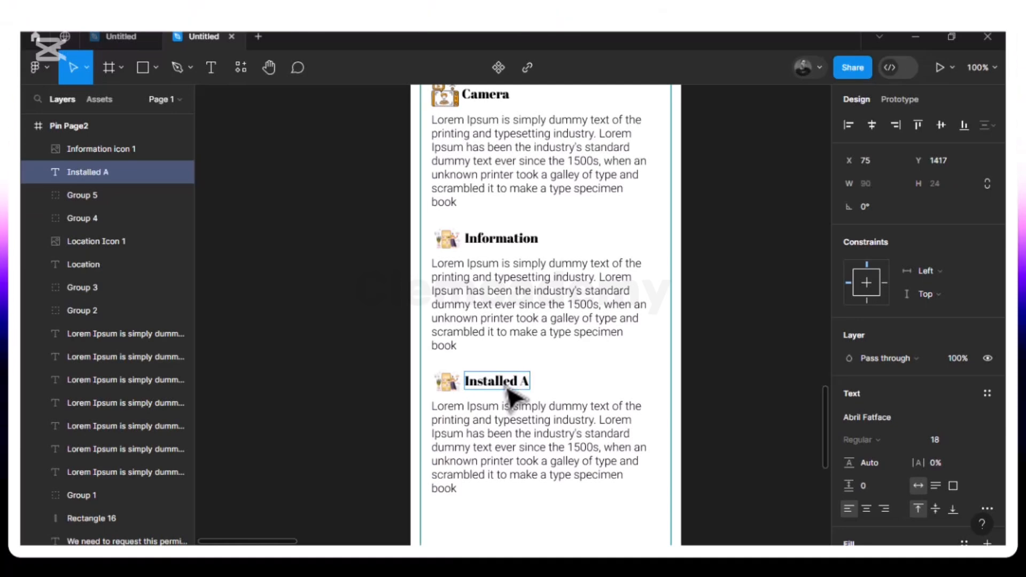
key(BackSpace)
key(BackSpace)
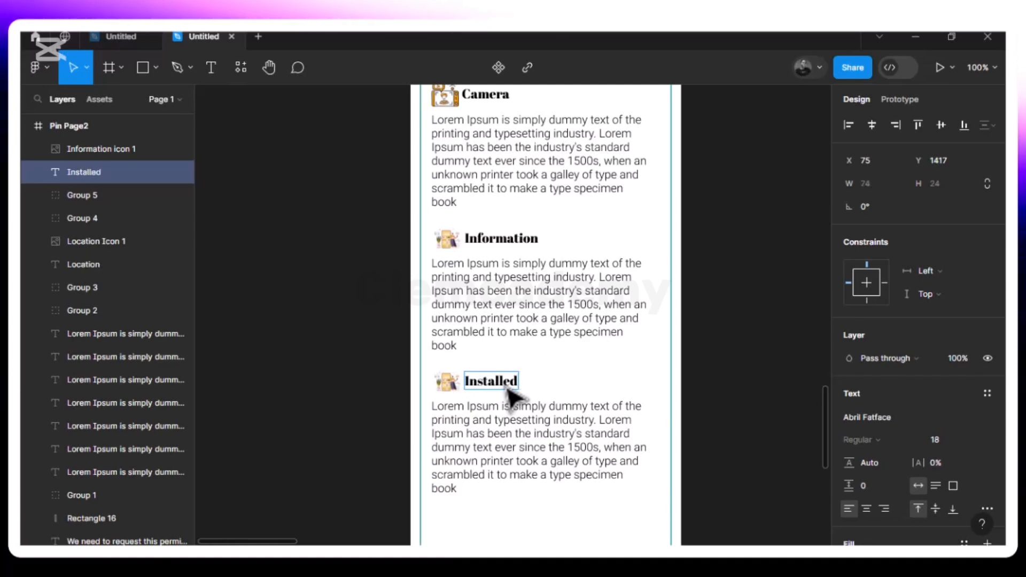
text(app)
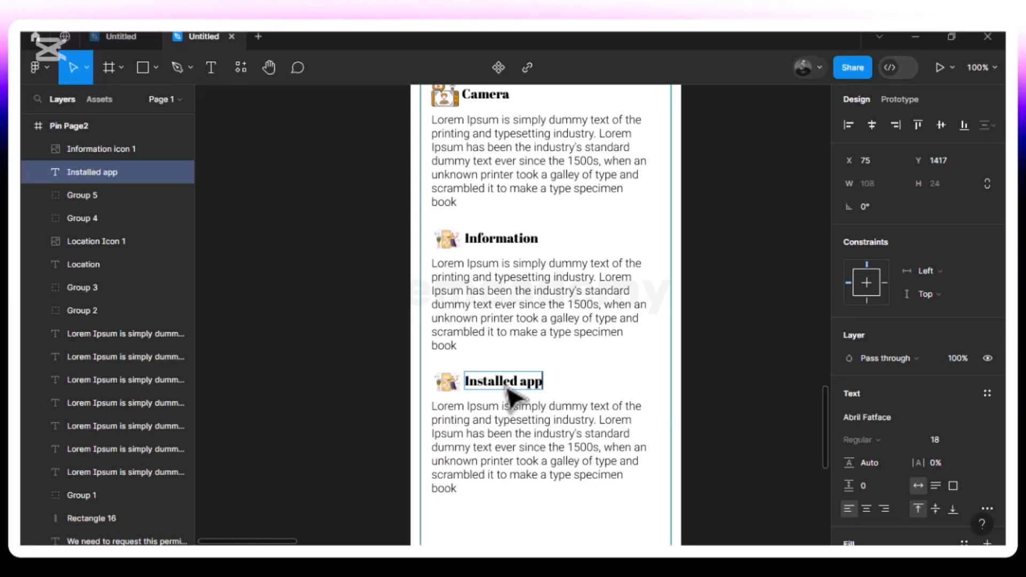
text(lication)
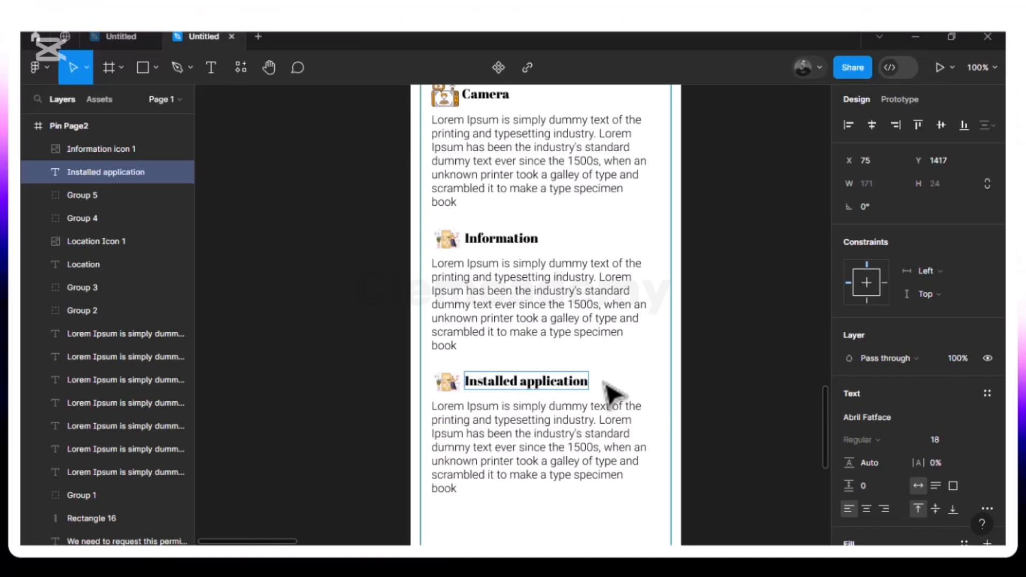
click(453, 395)
key(Delete)
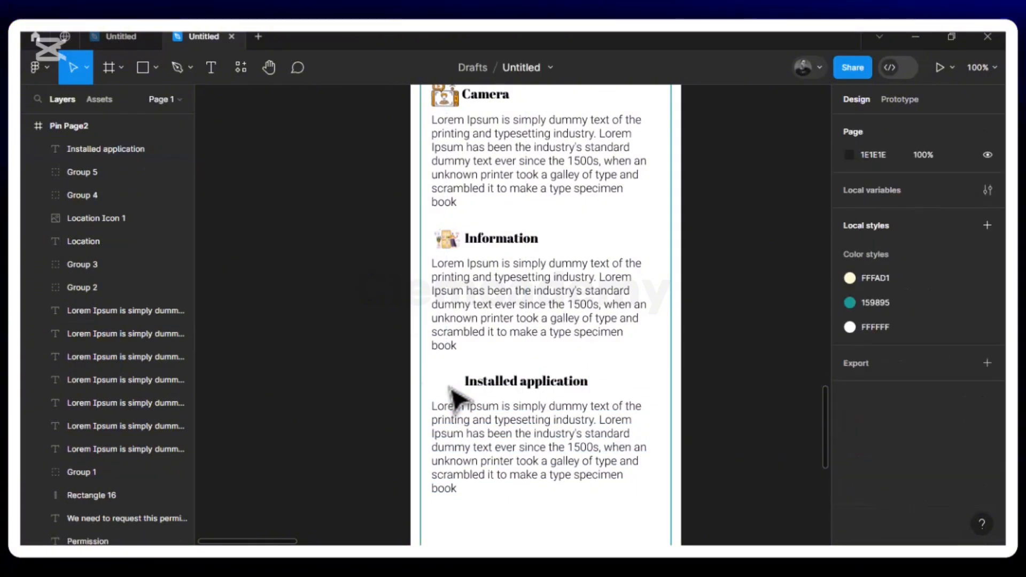
- Place the Installation icon image beside the Installed application heading
click(155, 70)
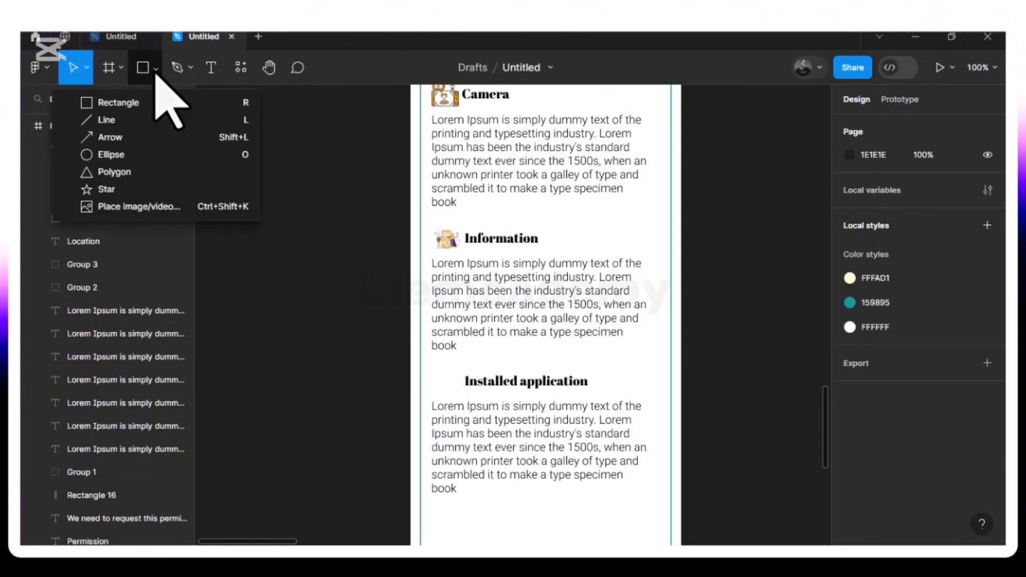
click(151, 212)
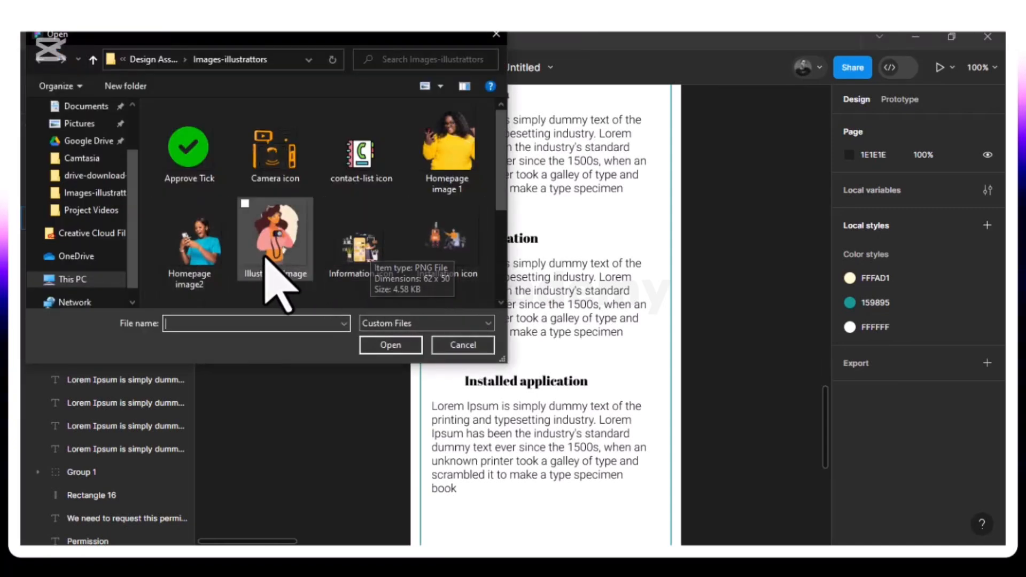
scroll(358, 236, down, 2)
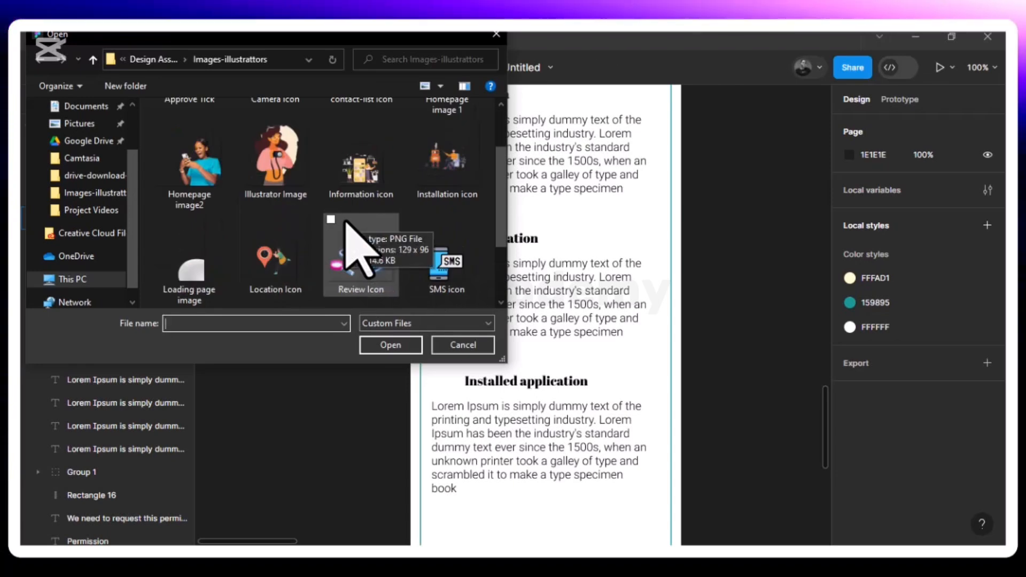
scroll(346, 224, down, 2)
scroll(346, 223, up, 2)
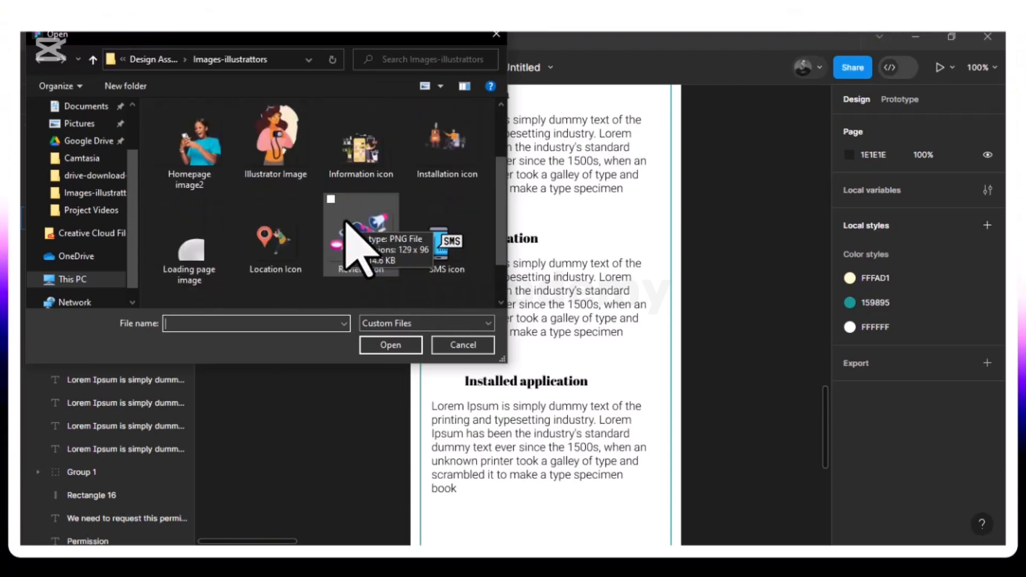
click(438, 161)
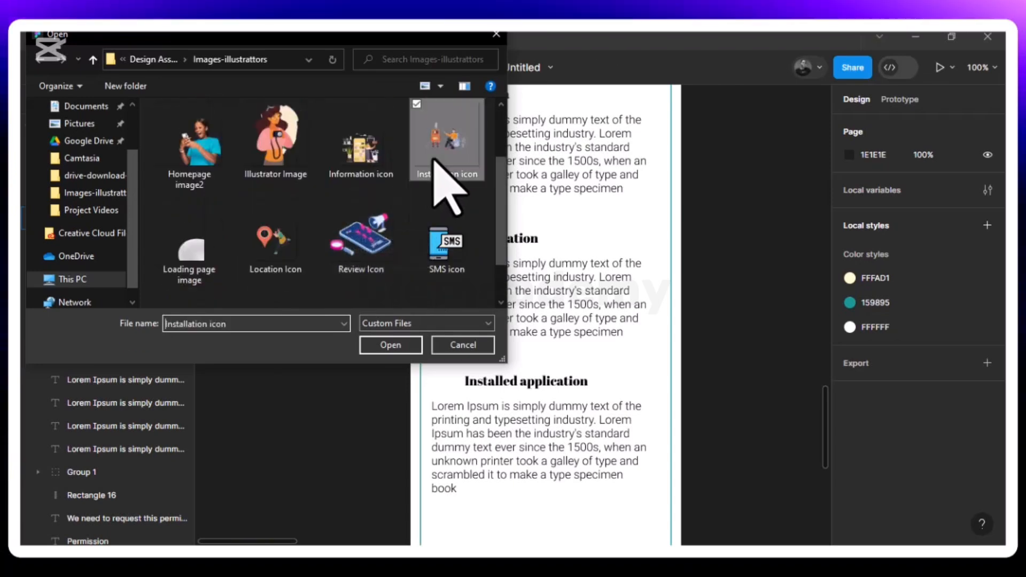
click(386, 347)
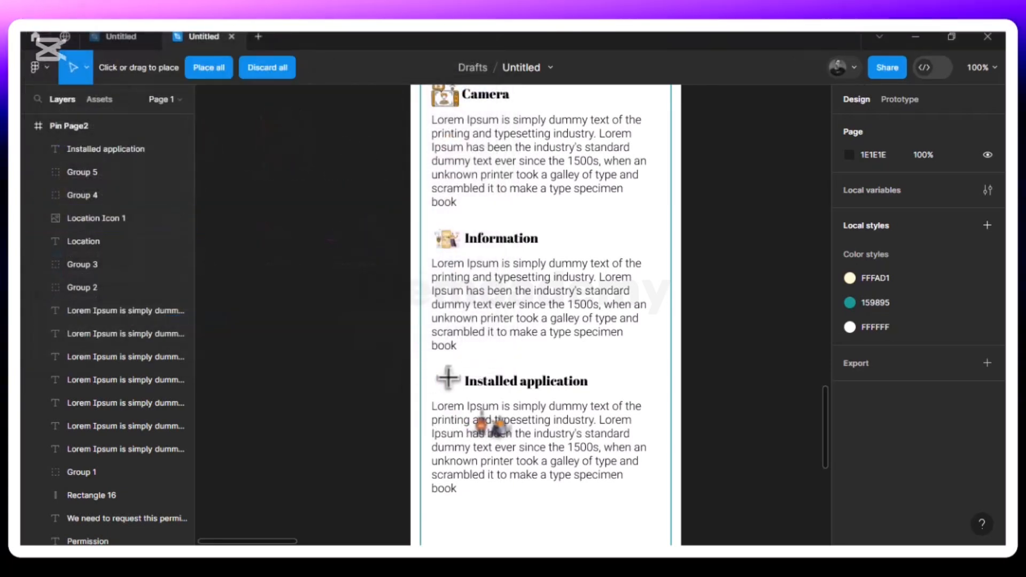
click(442, 377)
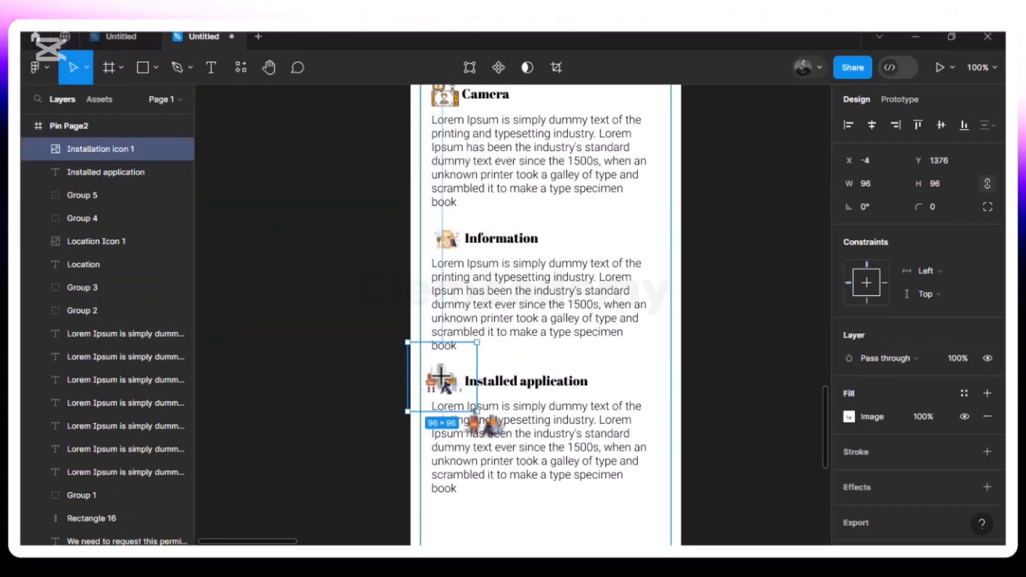
- Resize the Installation icon to 48×46
drag(477, 342, 442, 379)
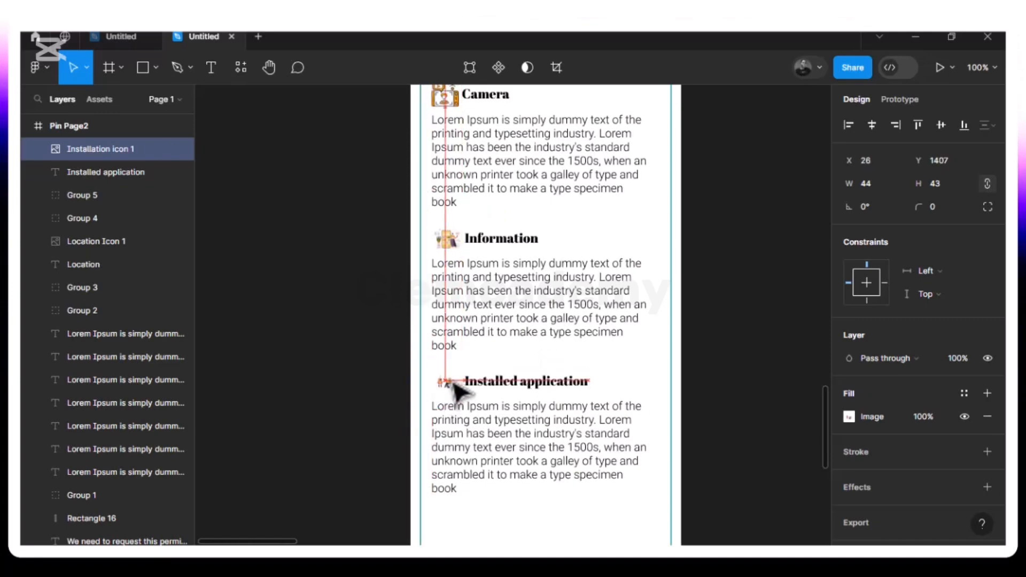
drag(450, 383, 450, 383)
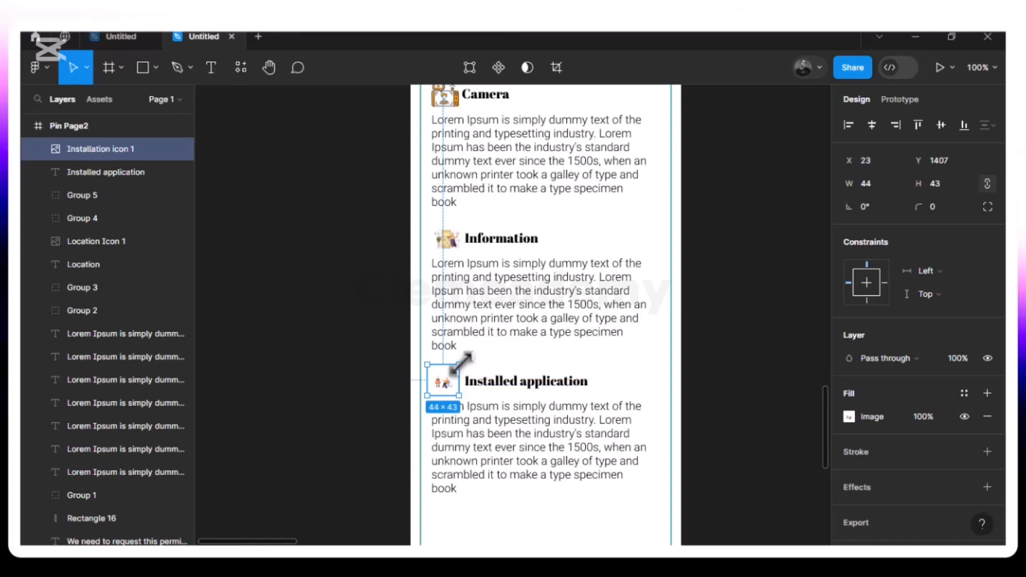
drag(464, 362, 464, 363)
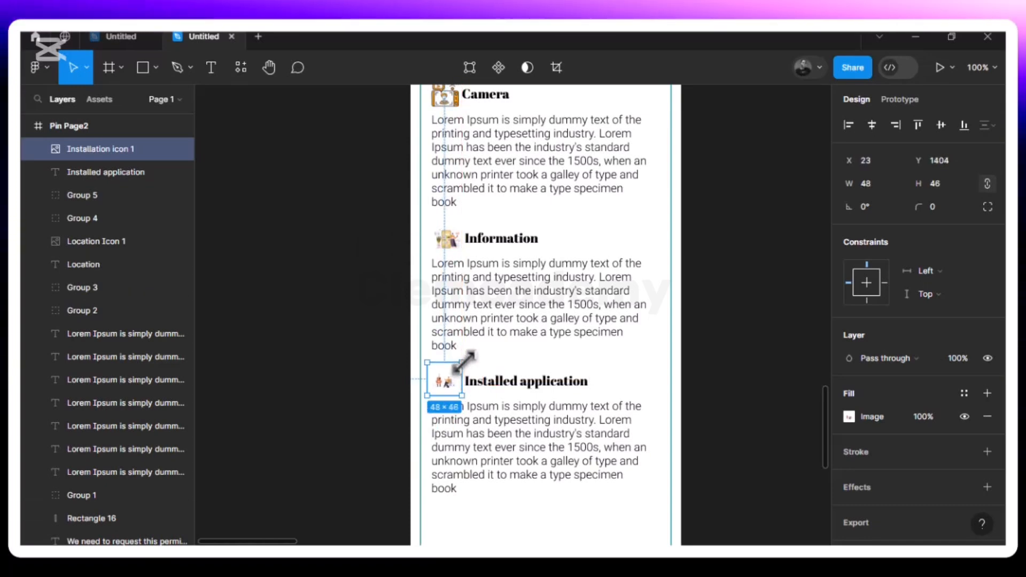
shift+click(505, 383)
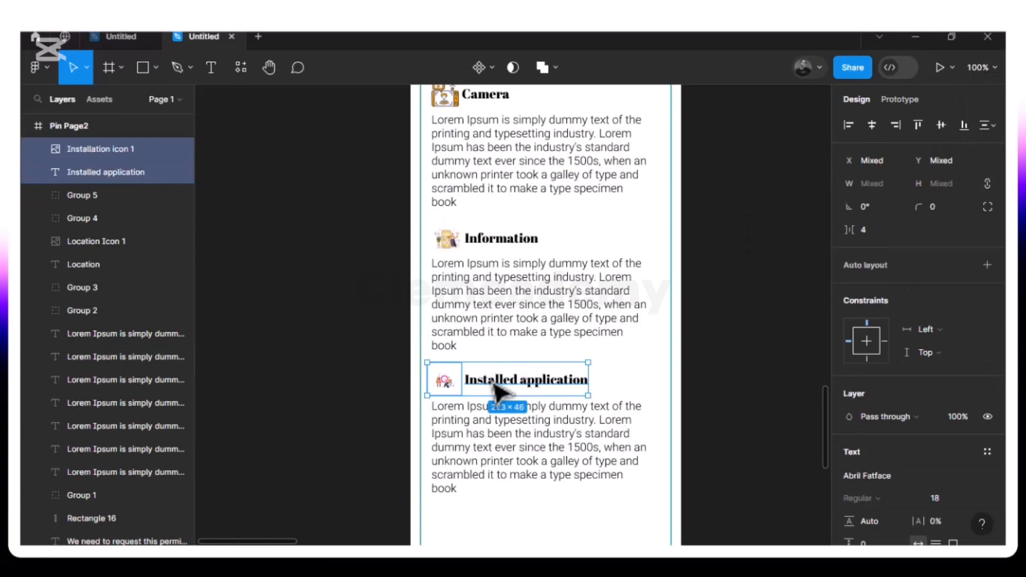
- Nudge the icon and heading right and move the paragraph slightly down beneath the heading
key(Right)
key(Right)
key(Right)
key(Right)
key(Right)
key(Right)
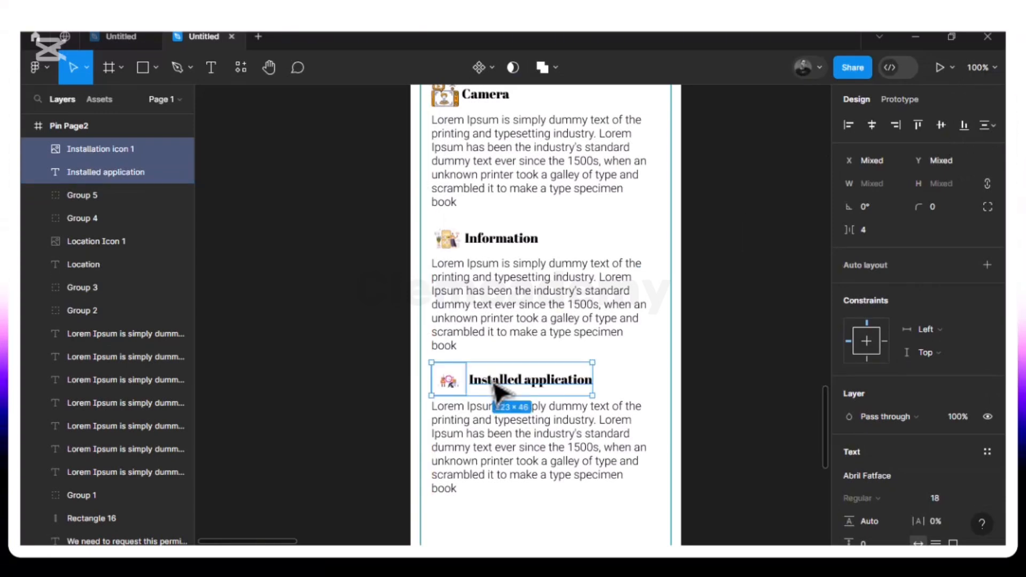
drag(486, 424, 488, 426)
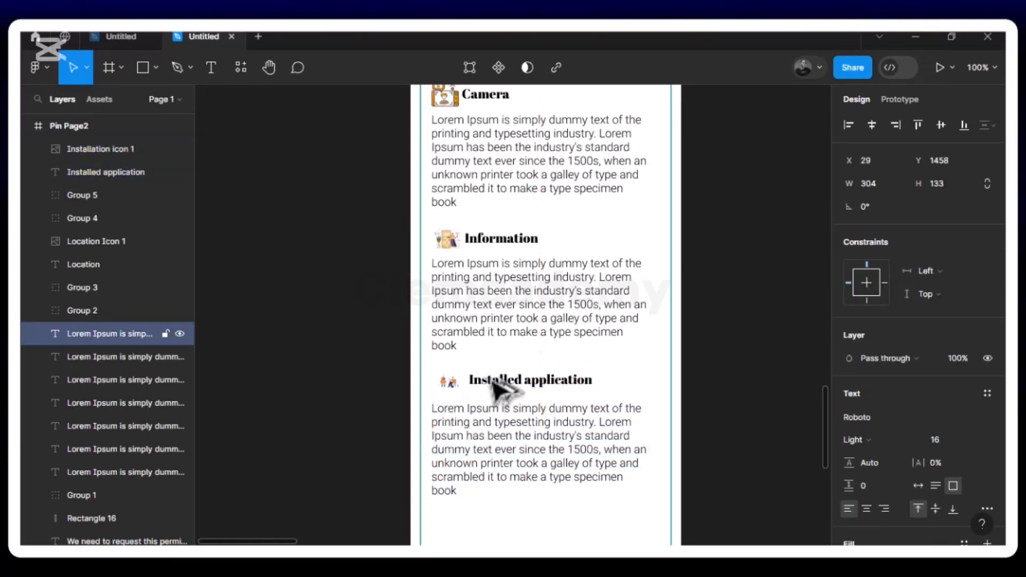
key(alt)
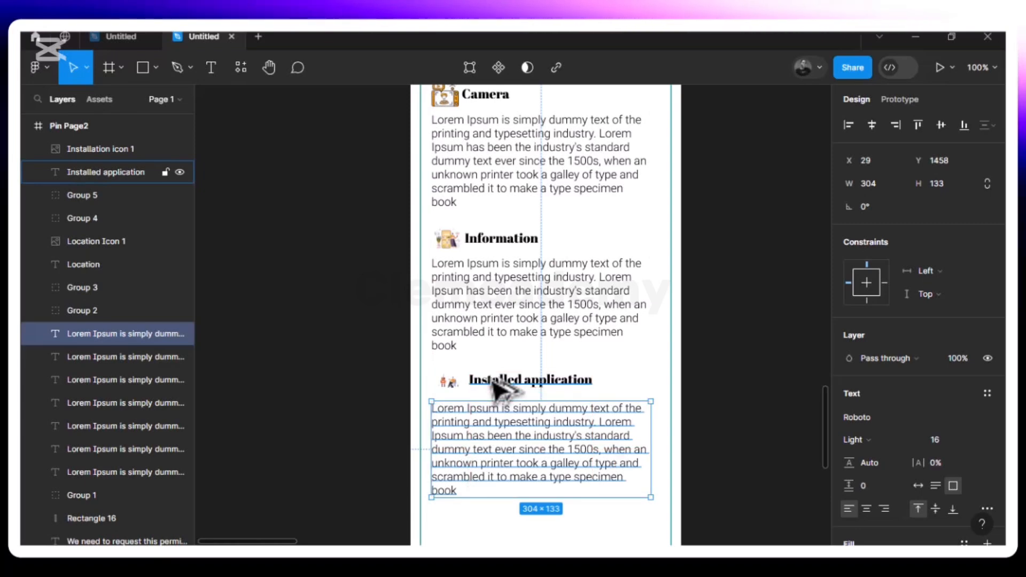
- Group Installation icon 1 with the Installed application heading into Group 6 (223×46)
click(492, 382)
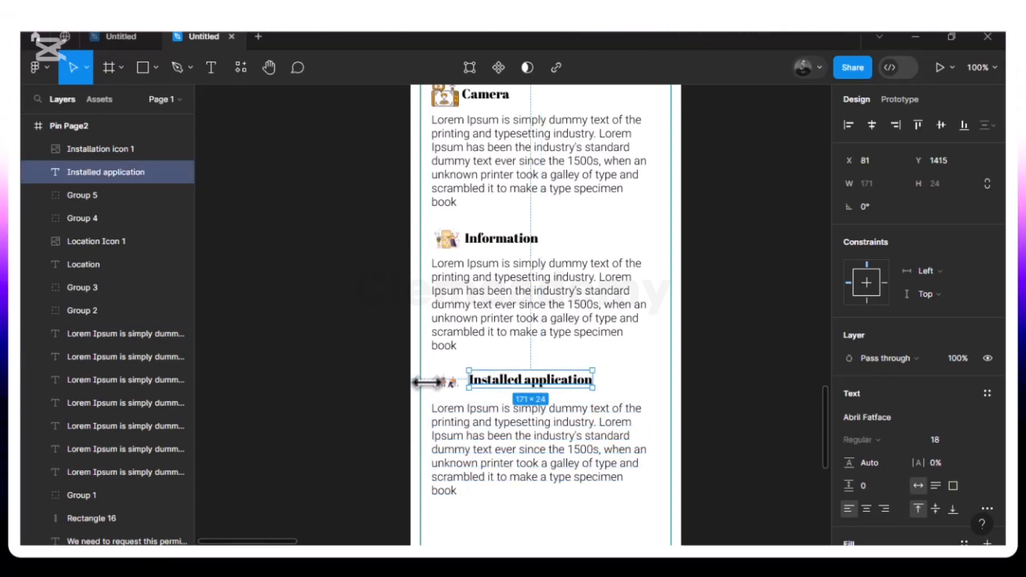
shift+click(455, 384)
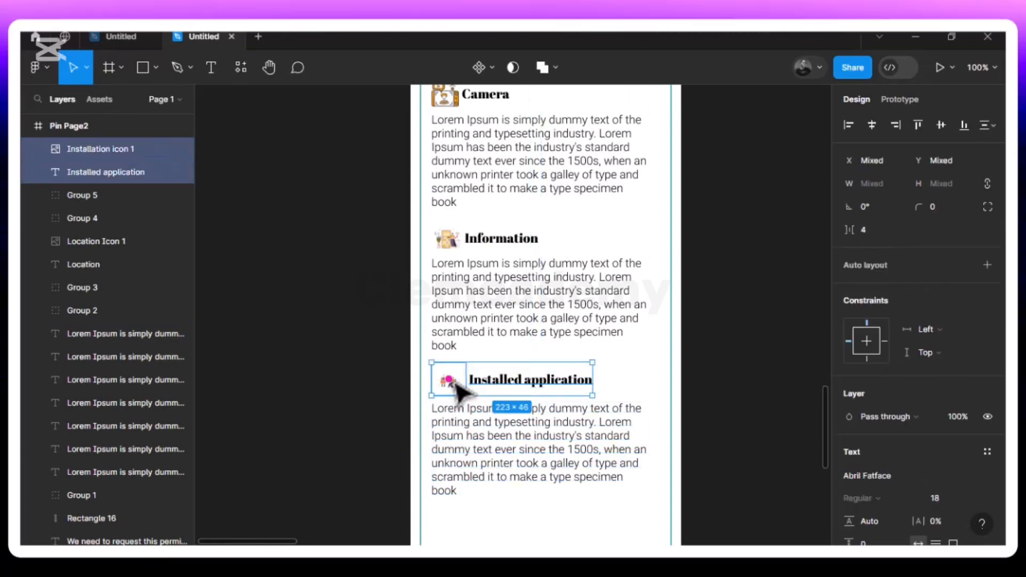
key(ctrl+g)
key(alt)
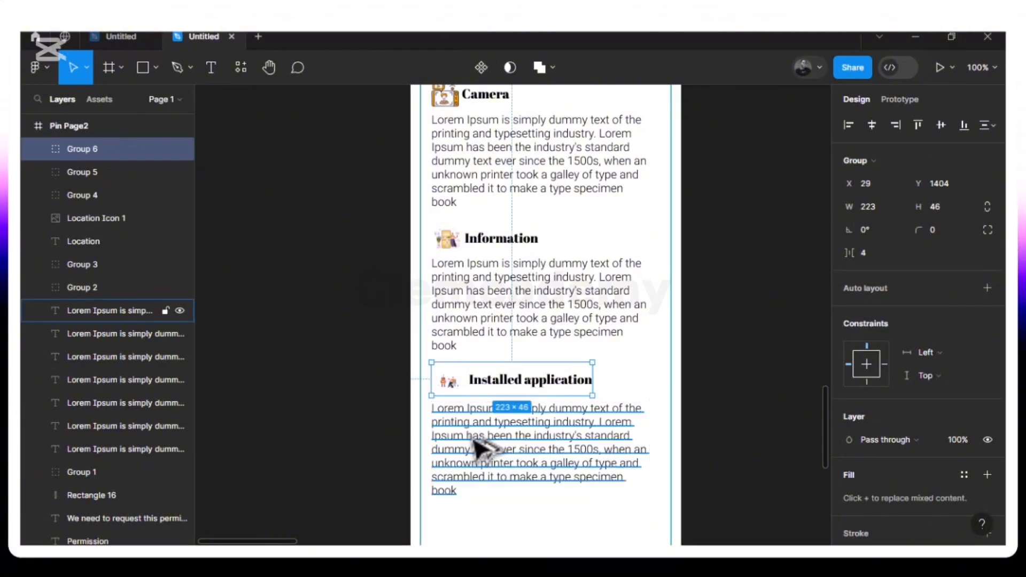
- Zoom out to 50% and move the home indicator bar up to Y 1712
scroll(484, 449, down, 10)
scroll(474, 439, up, 10)
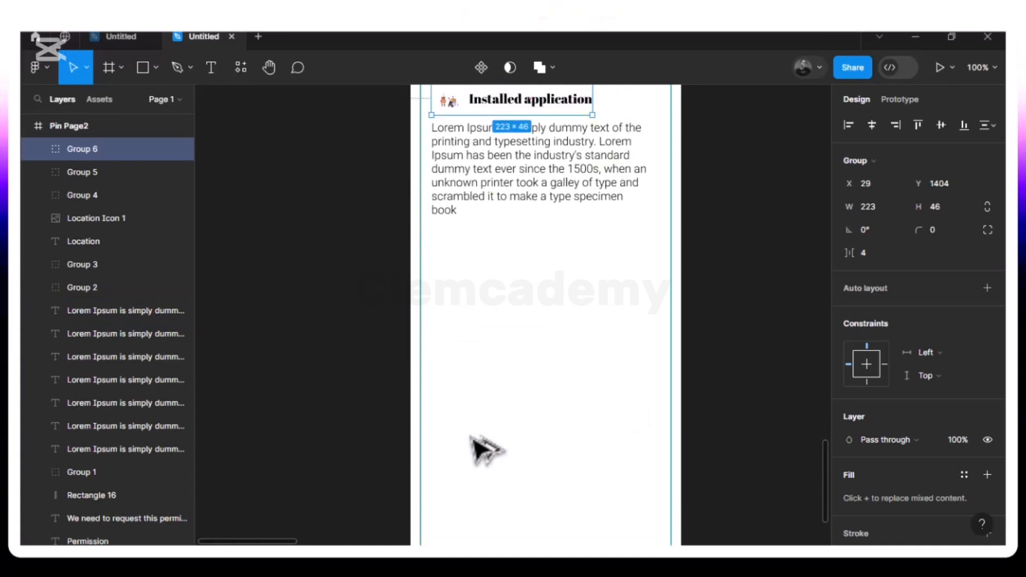
scroll(483, 449, down, 3)
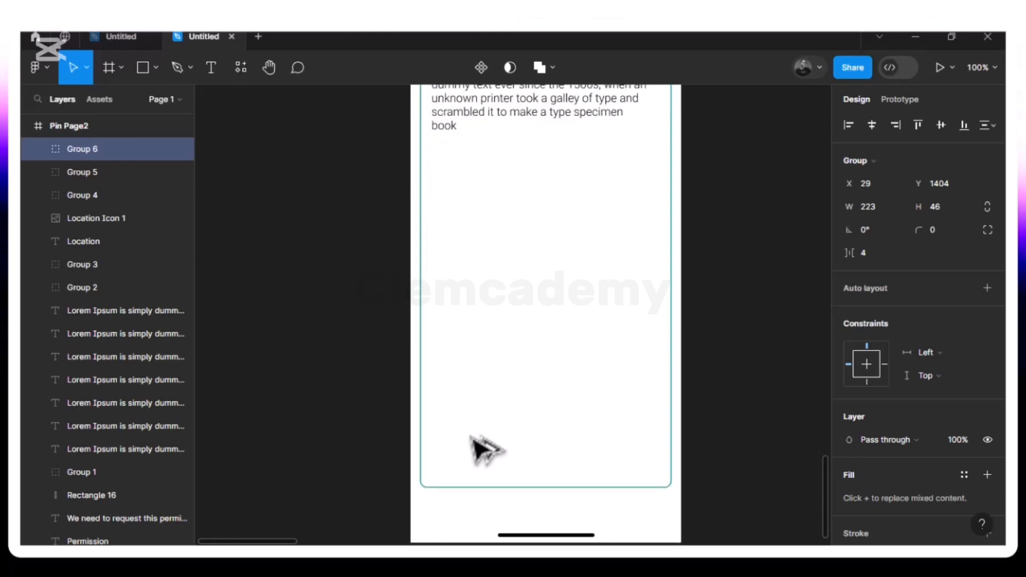
scroll(483, 449, down, 1)
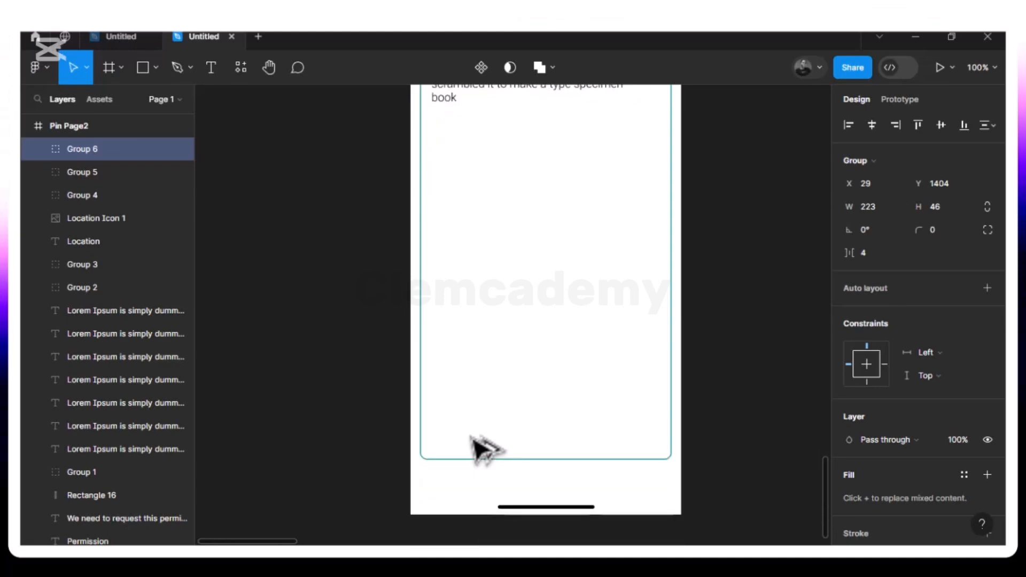
key(ctrl+minus)
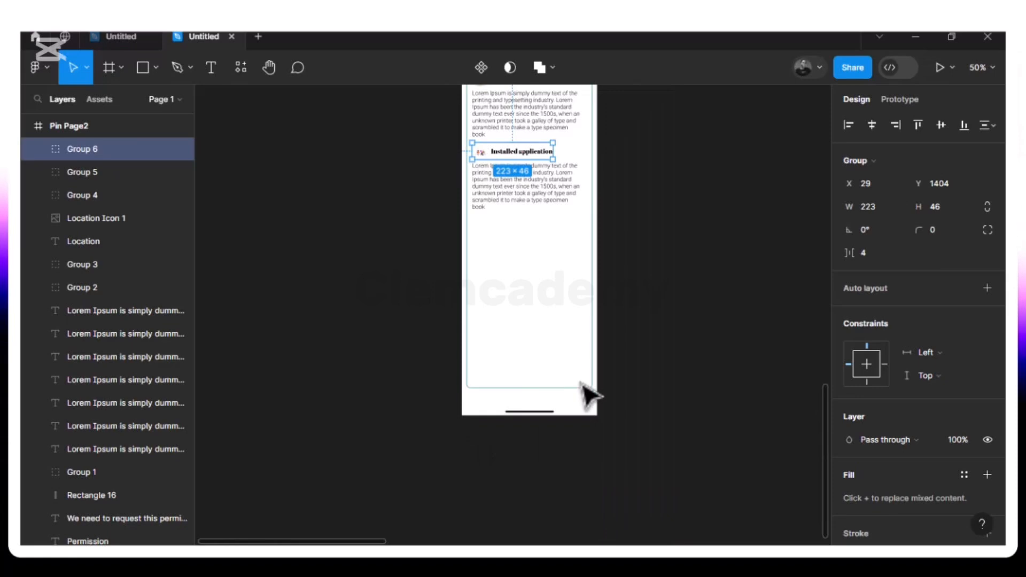
key(Escape)
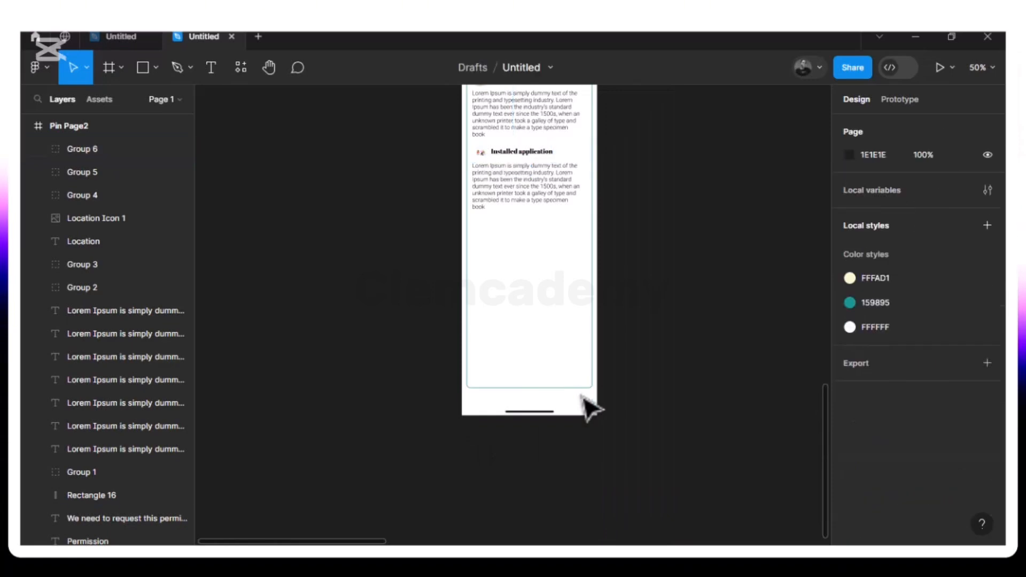
click(536, 415)
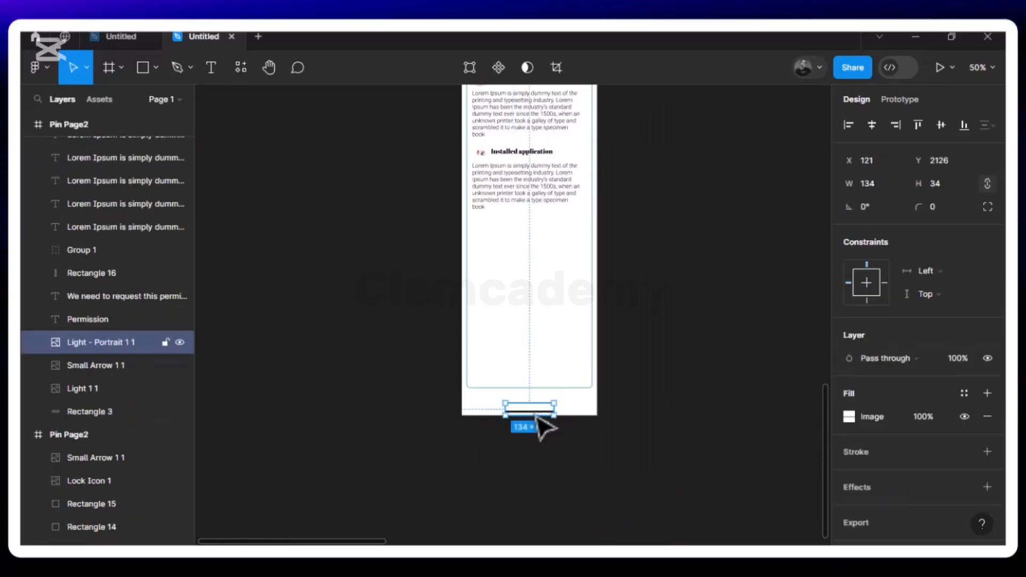
drag(535, 410, 539, 268)
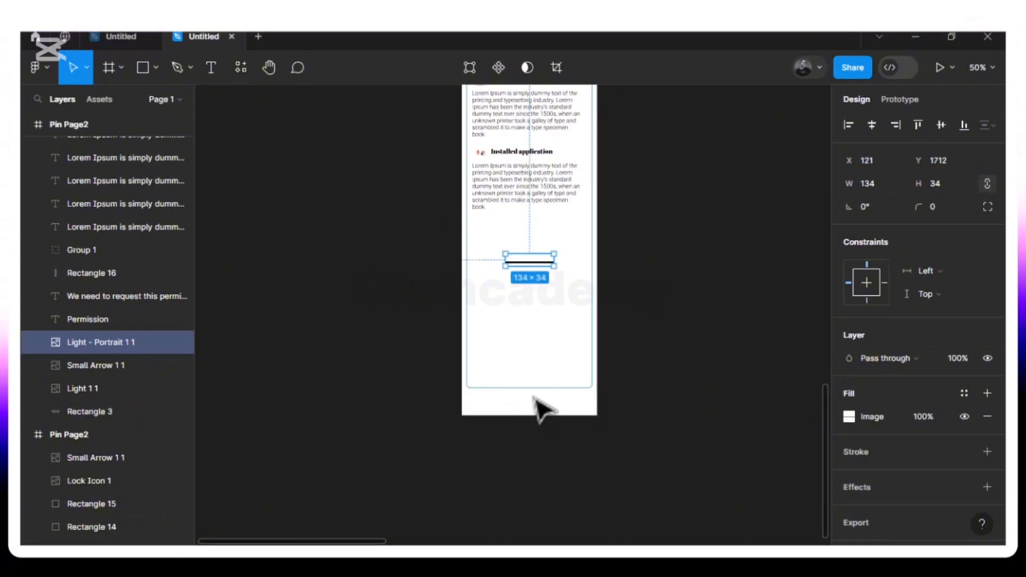
- Shorten the permissions card outline, Rectangle 16, to 1644 tall
click(541, 390)
drag(541, 390, 537, 278)
click(526, 414)
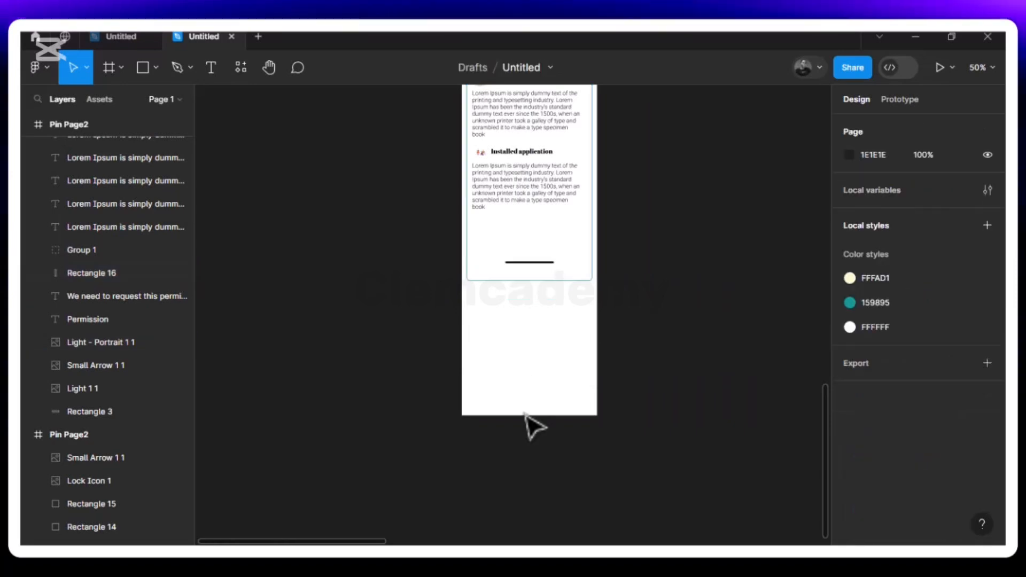
- Shorten the Pin Page2 screen frame to 1873 tall, leaving its name unchanged
scroll(531, 426, up, 10)
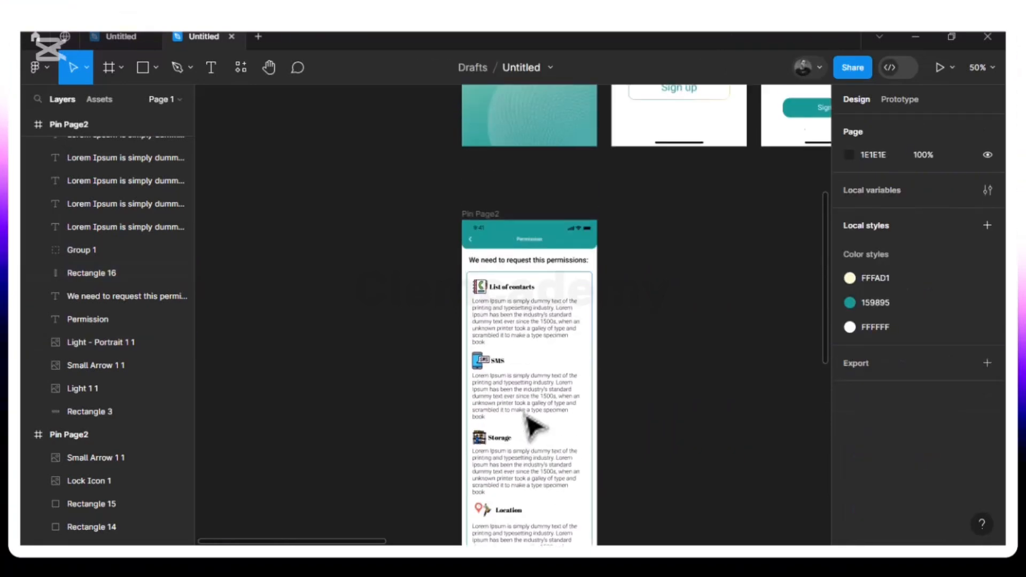
scroll(531, 426, down, 10)
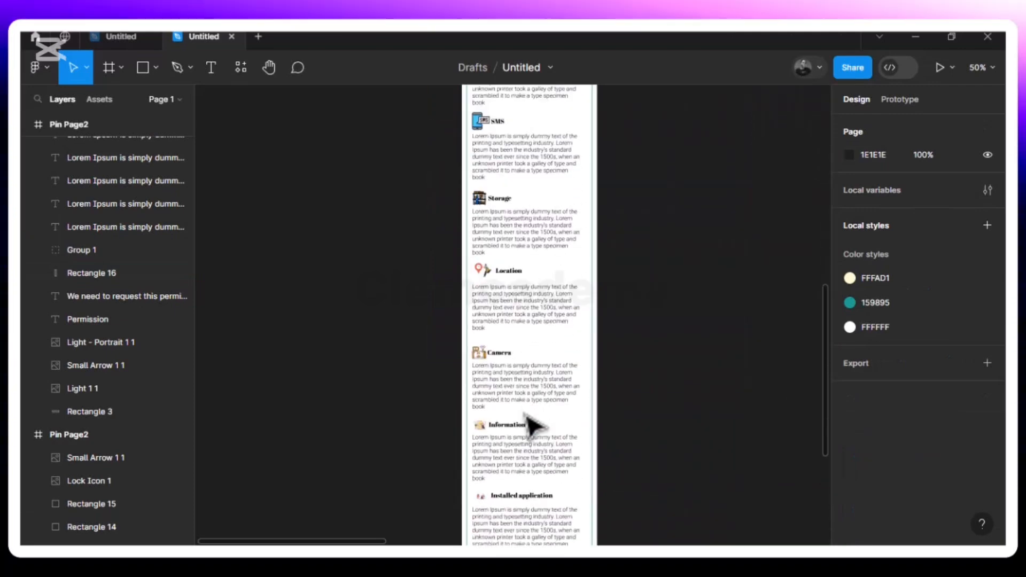
scroll(529, 425, up, 6)
double_click(482, 271)
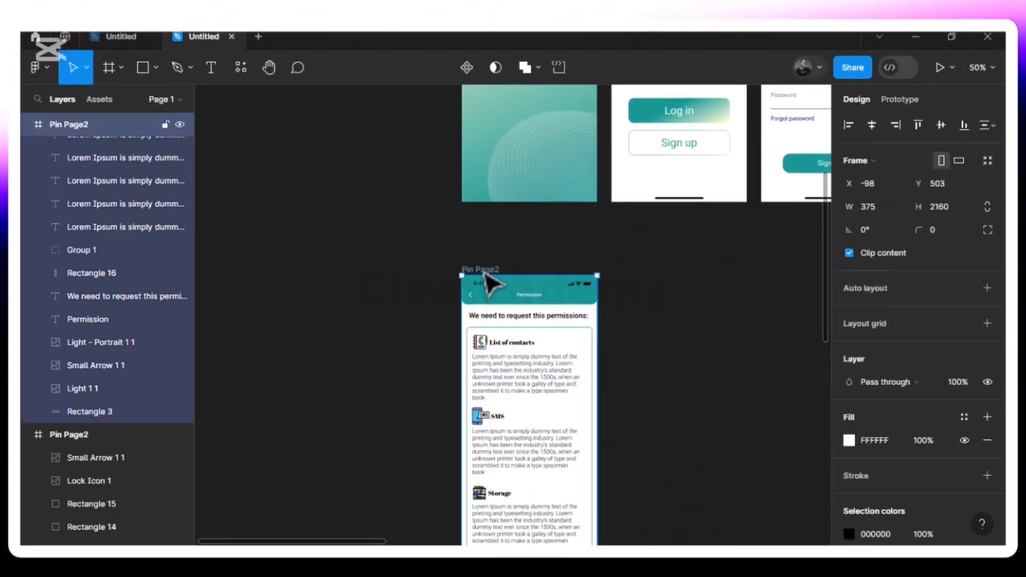
right_click(483, 271)
click(568, 341)
click(568, 341)
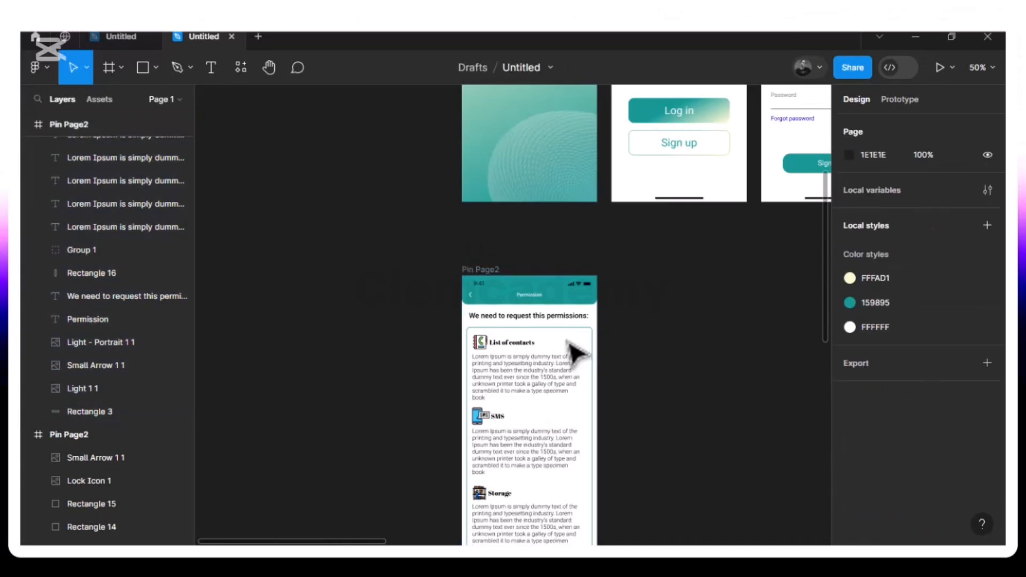
click(484, 274)
scroll(484, 276, down, 10)
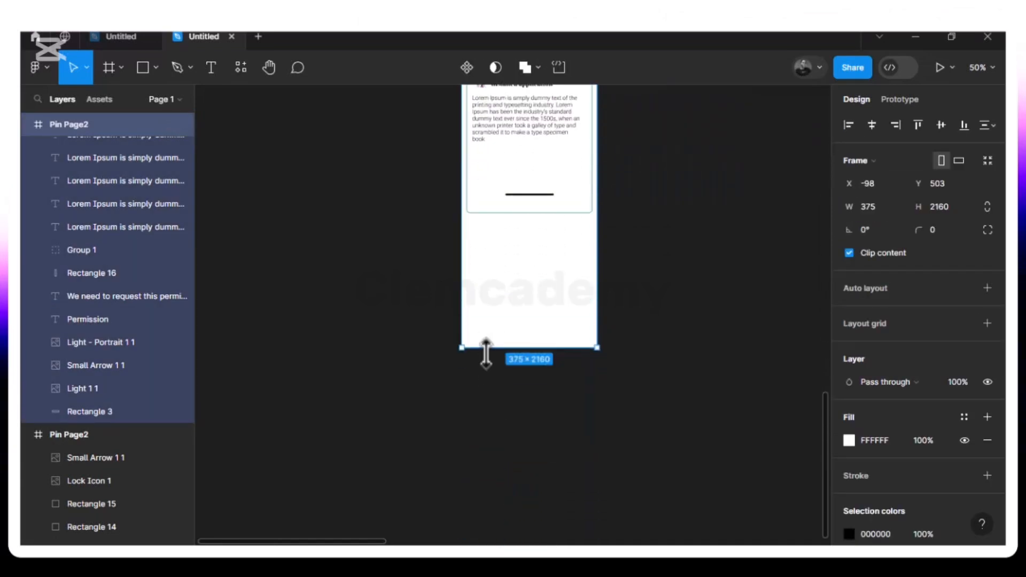
drag(486, 348, 487, 245)
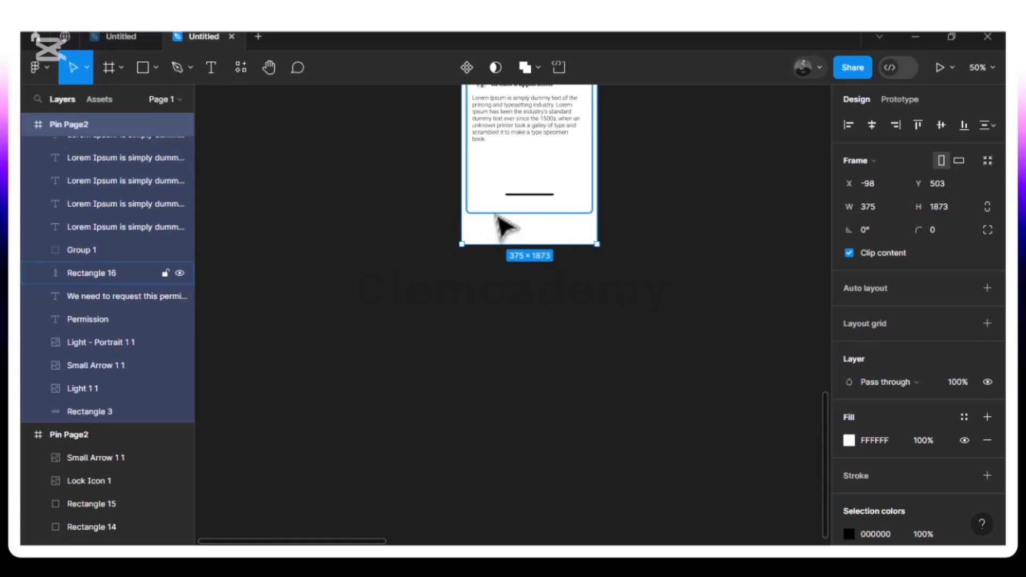
- Trim the permissions card and place the 134×34 home indicator at the screen bottom, Y 1839
click(496, 215)
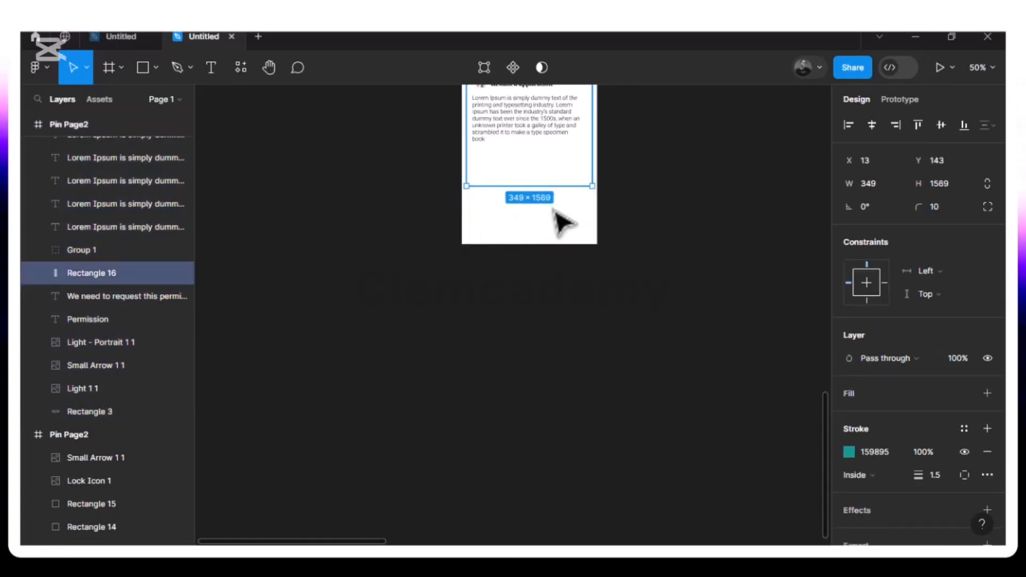
drag(485, 186, 486, 173)
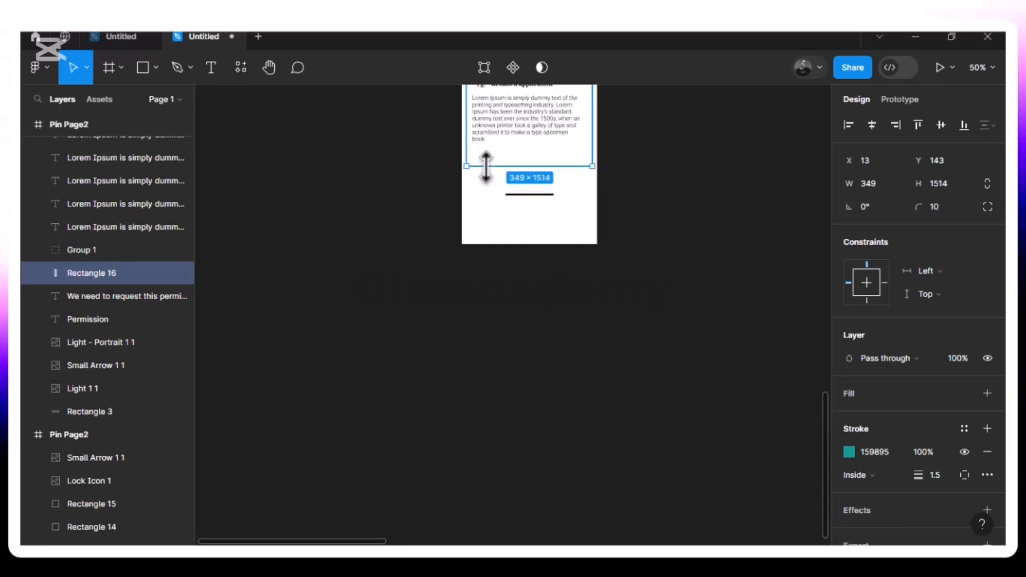
click(529, 197)
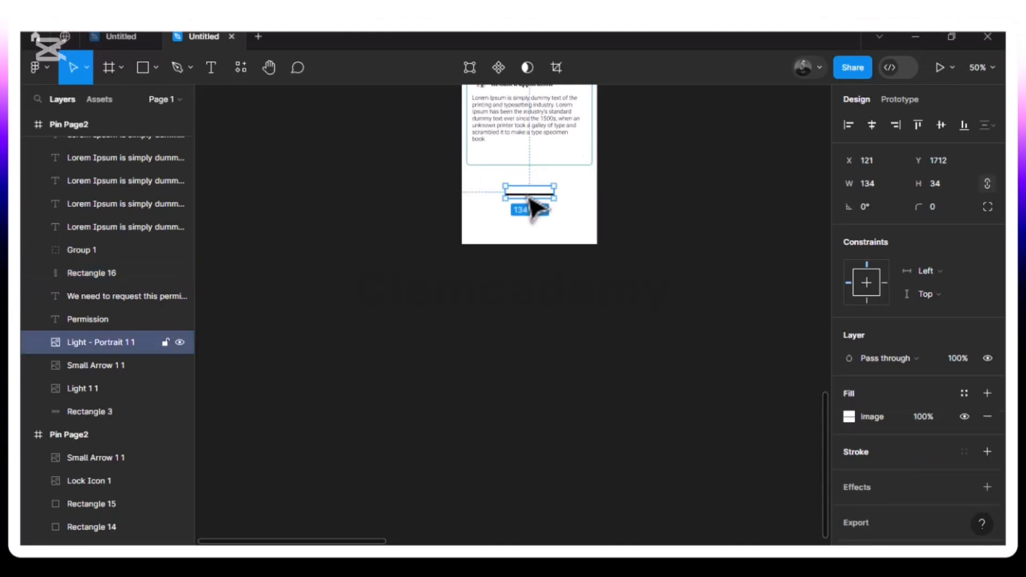
drag(526, 240, 526, 238)
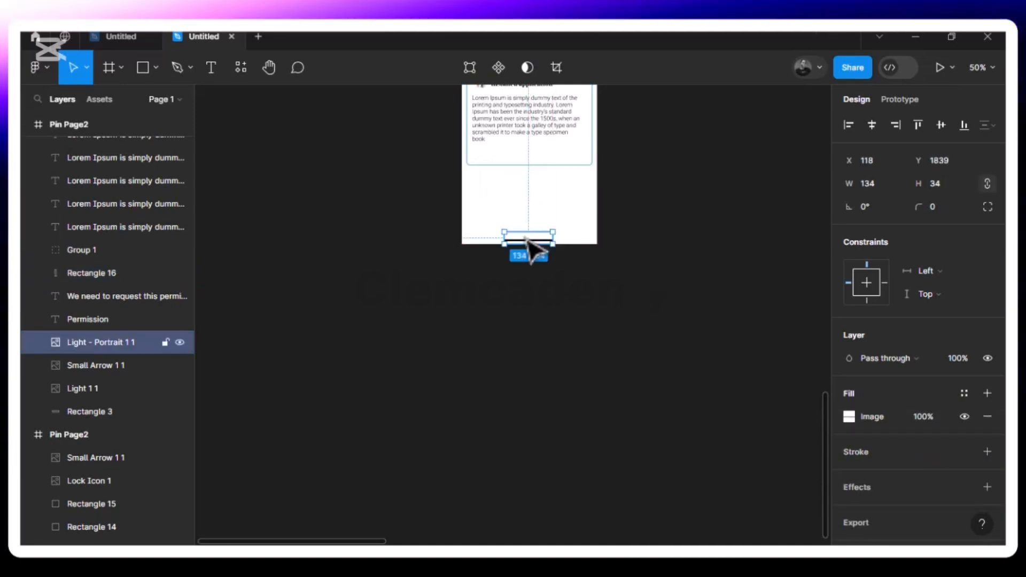
scroll(528, 247, up, 10)
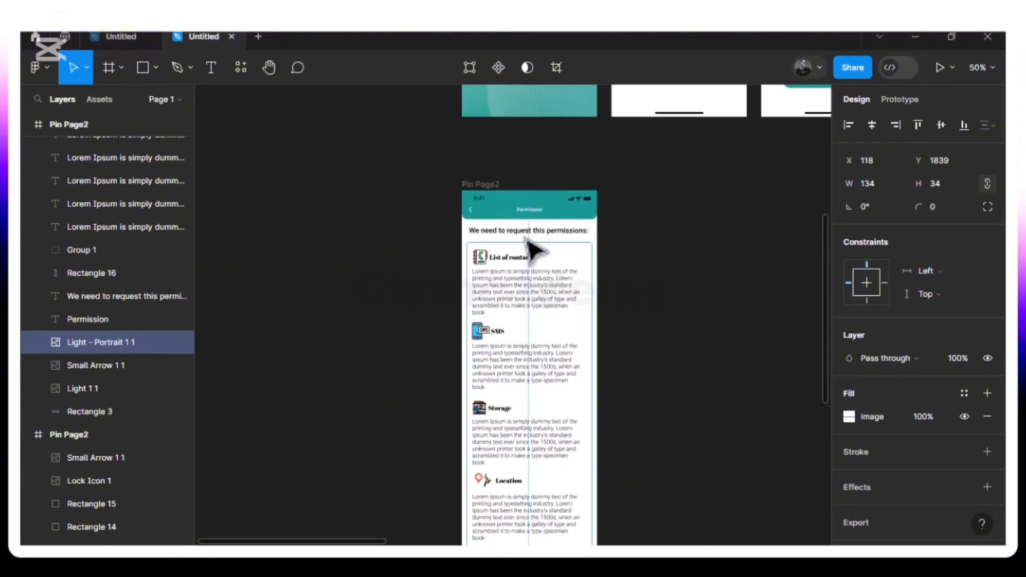
scroll(528, 241, down, 10)
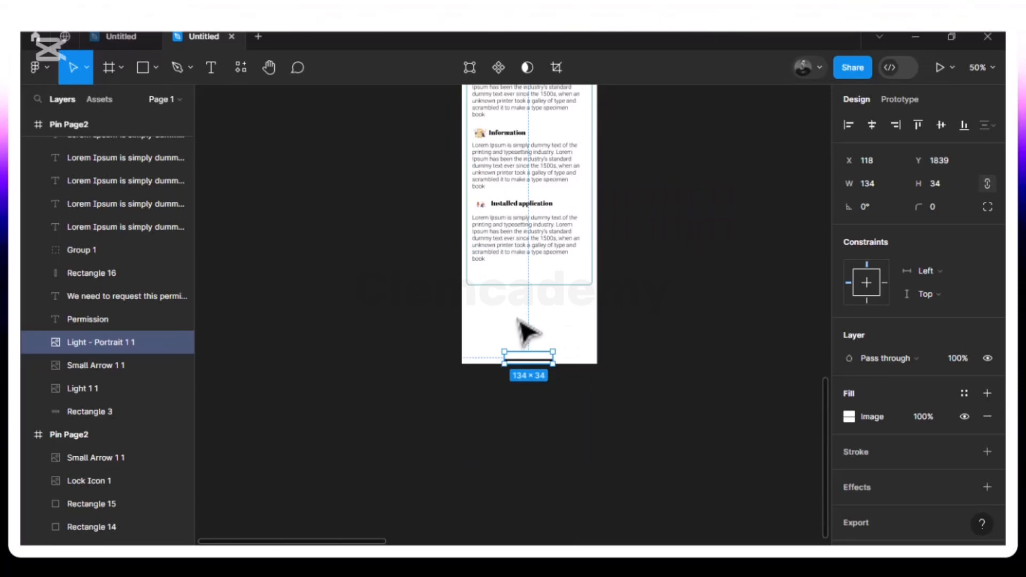
scroll(520, 323, up, 15)
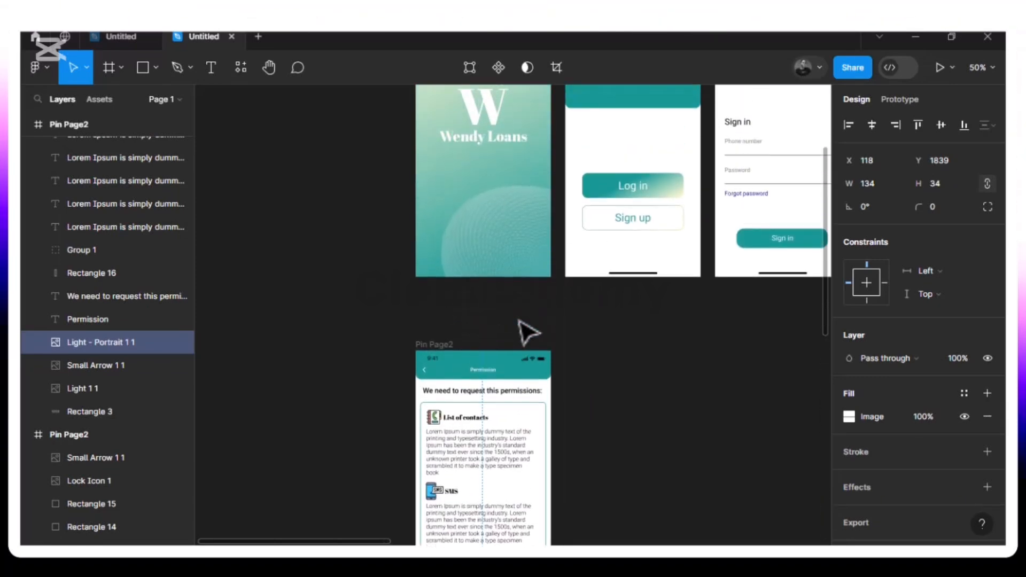
scroll(520, 322, right, 5)
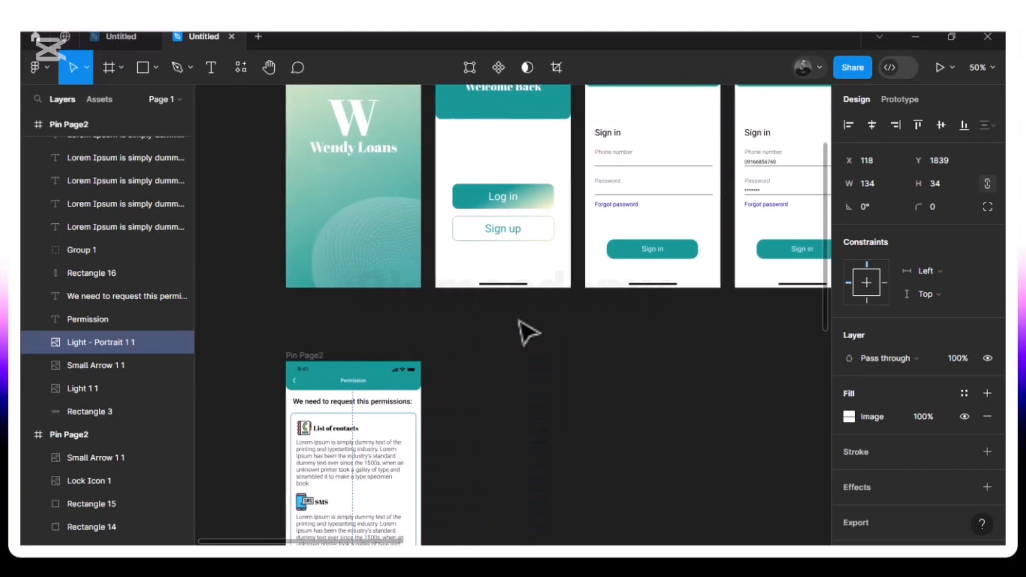
- Copy the teal Sign in button into Pin Page2 and move it to the screen's bottom
click(664, 260)
shift+click(634, 263)
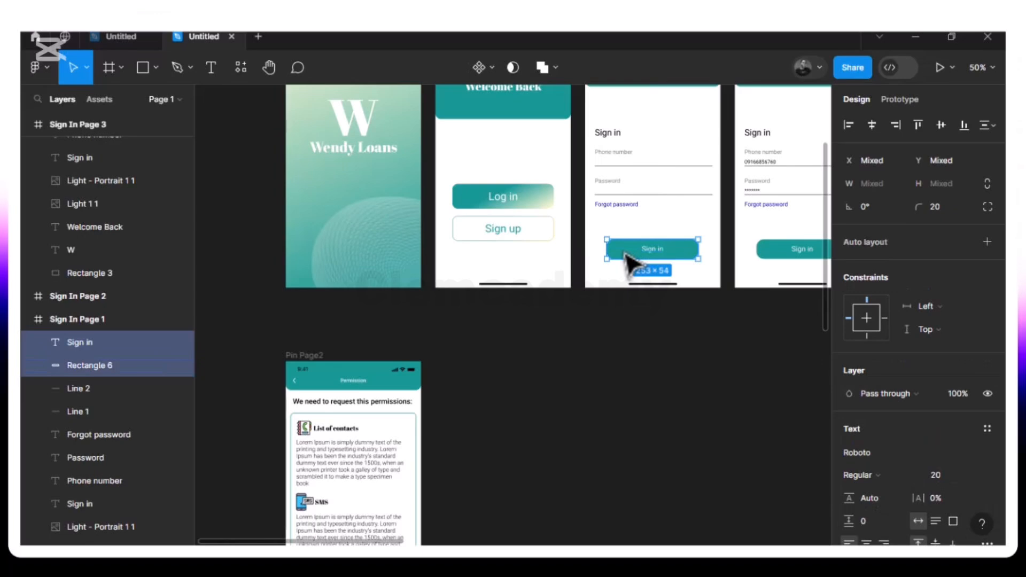
scroll(631, 263, down, 7)
scroll(630, 263, left, 7)
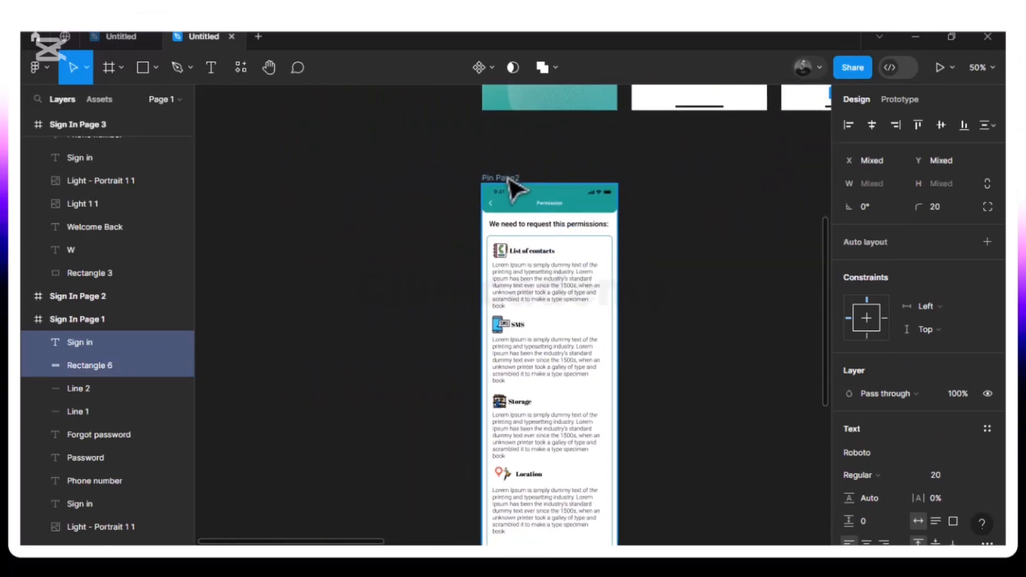
click(509, 181)
scroll(512, 187, down, 8)
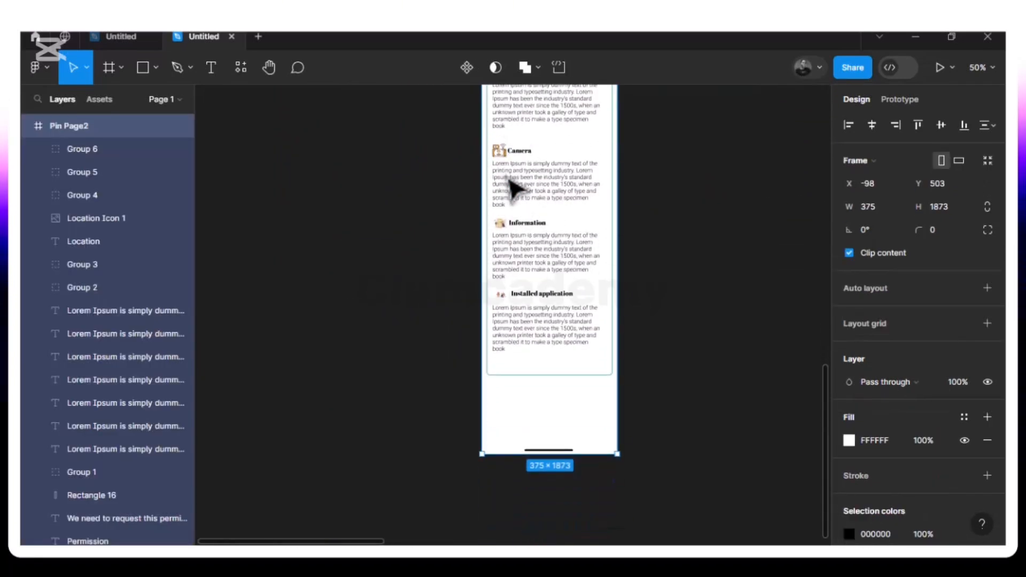
key(ctrl+v)
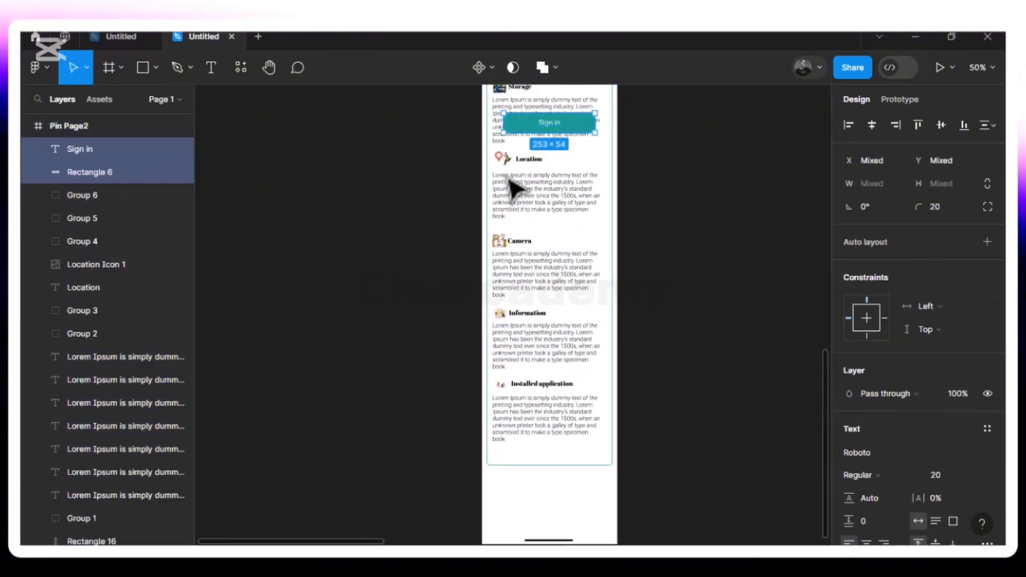
drag(552, 146, 532, 521)
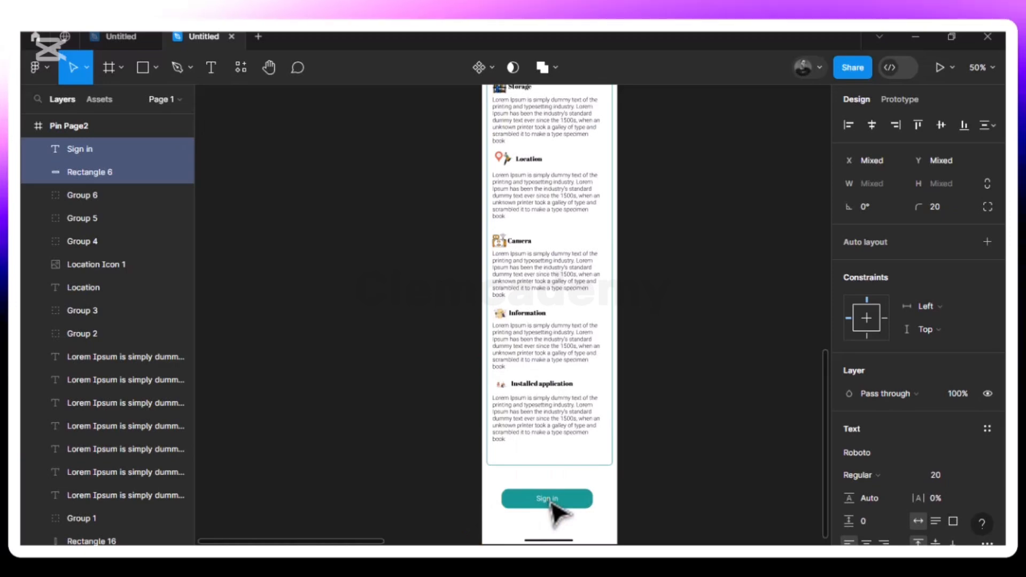
- Centre the 253×54 Sign in button horizontally, 61 px from each side
key(shift+0)
scroll(556, 513, down, 5)
scroll(558, 513, down, 6)
scroll(558, 513, up, 4)
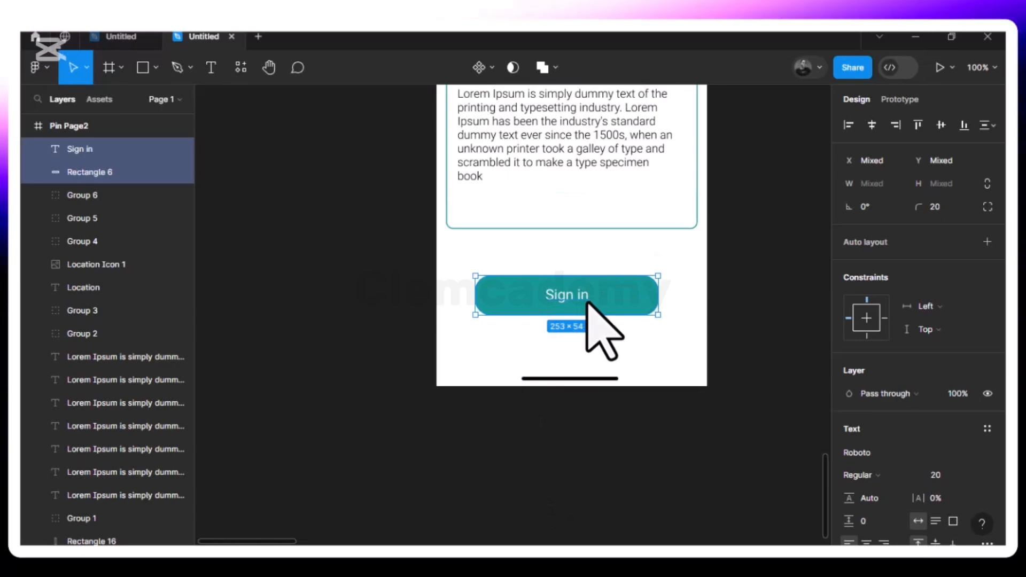
drag(590, 303, 602, 304)
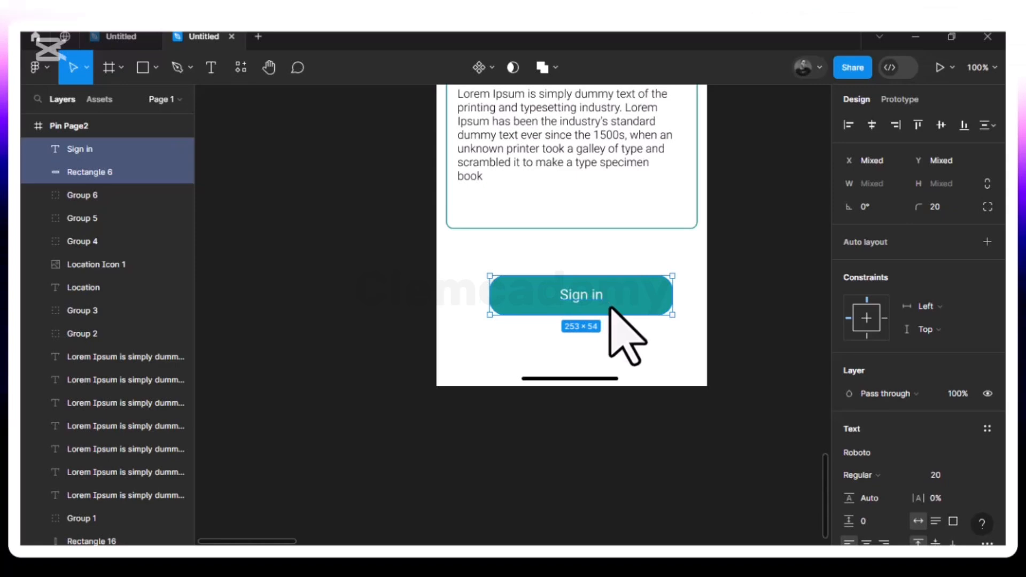
key(alt)
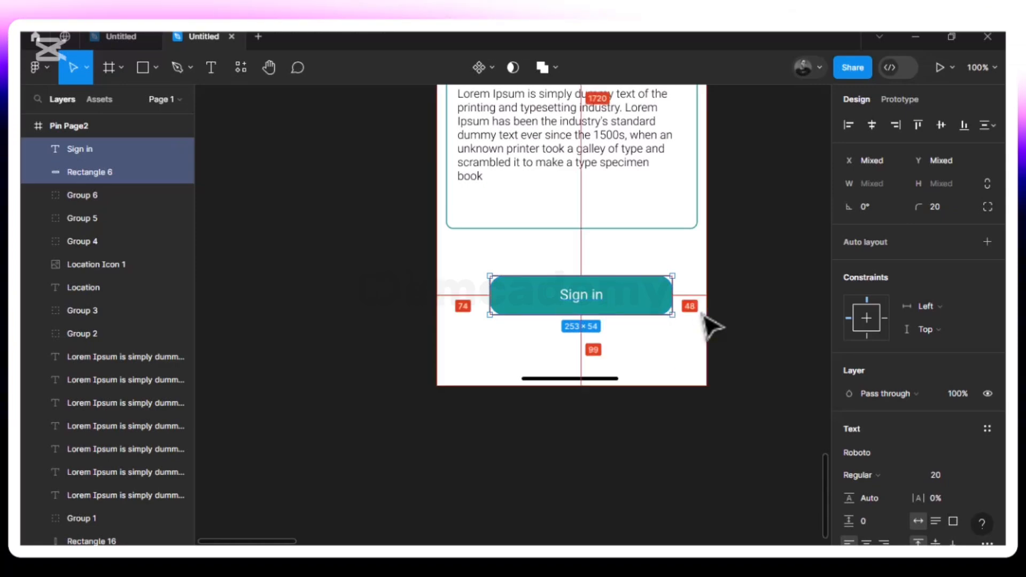
key(Left)
key(Left)
key(Left)
key(Left)
key(Left)
key(Left)
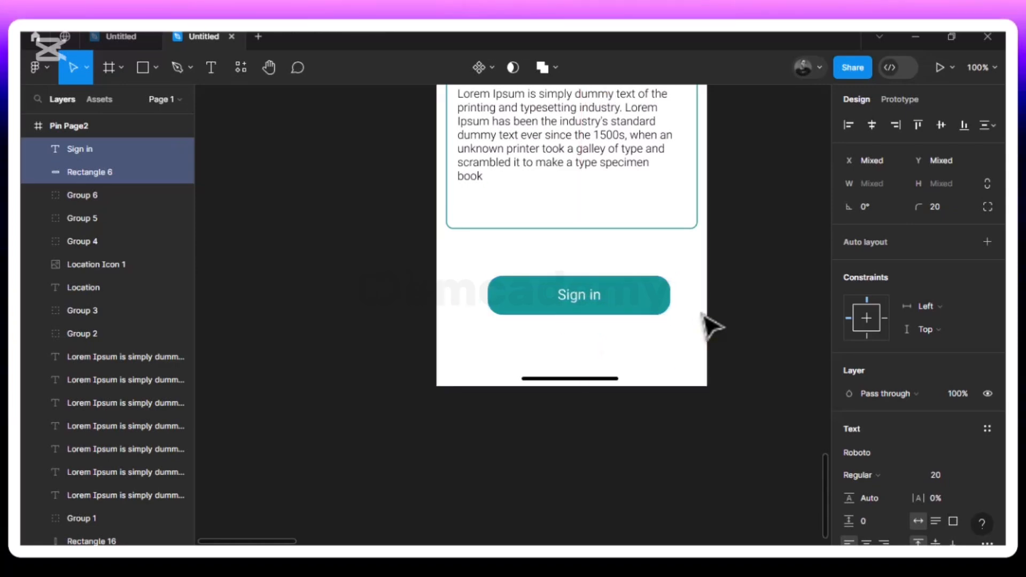
key(Left)
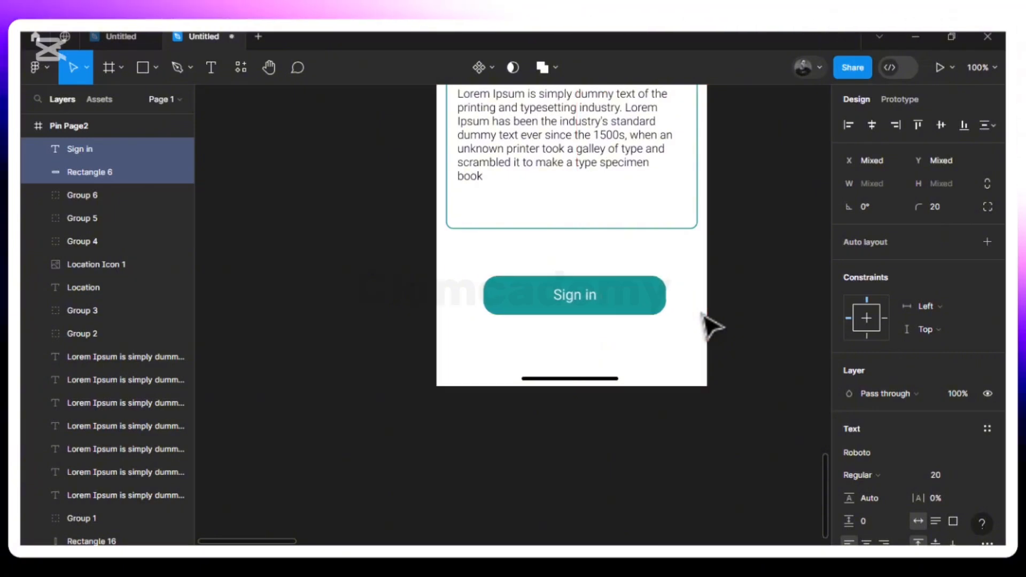
key(Left)
key(Left)
key(Left)
key(Left)
key(Left)
key(Left)
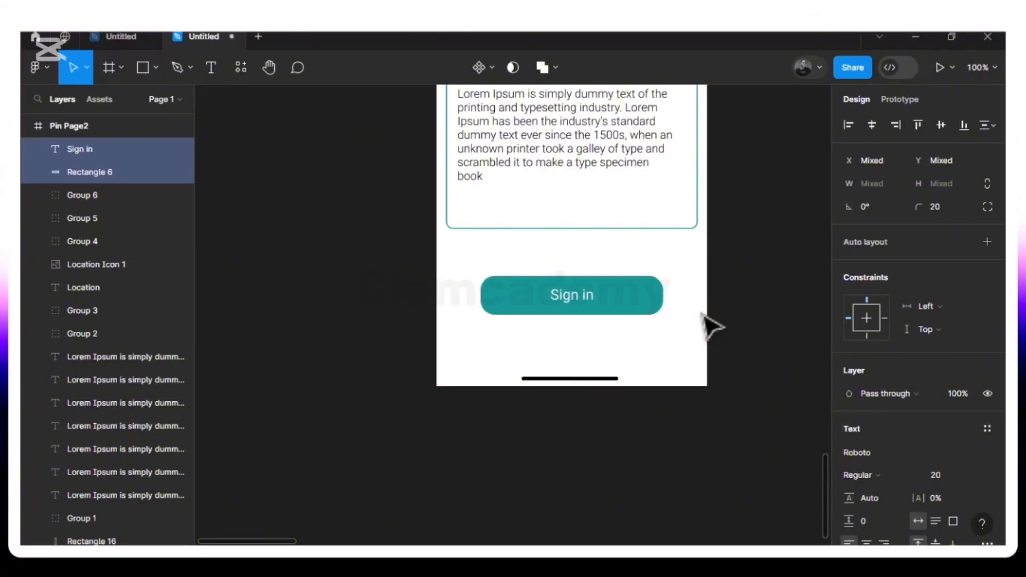
key(Left)
key(Left)
key(Left)
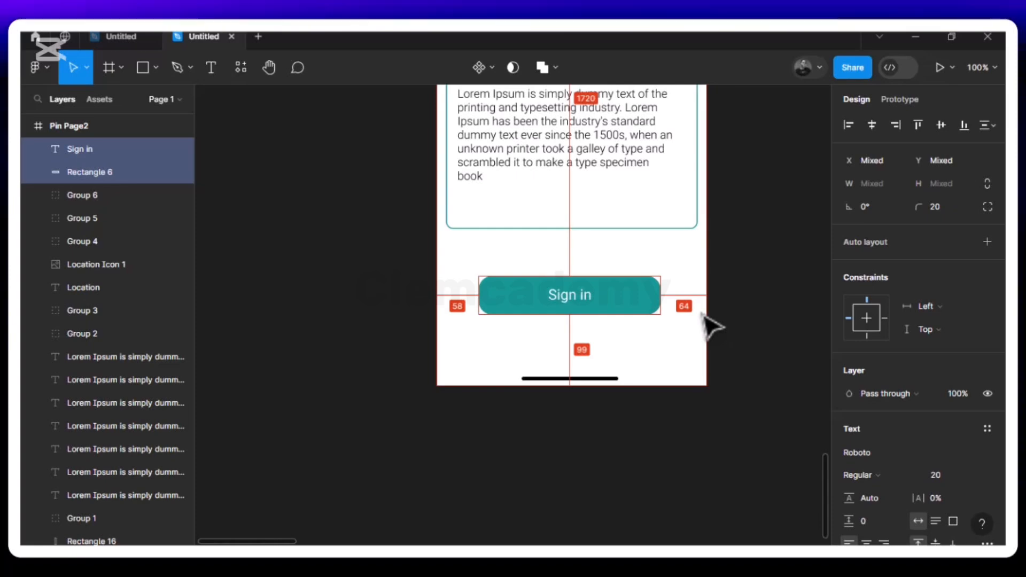
key(Right)
key(Right)
key(Right)
key(Right)
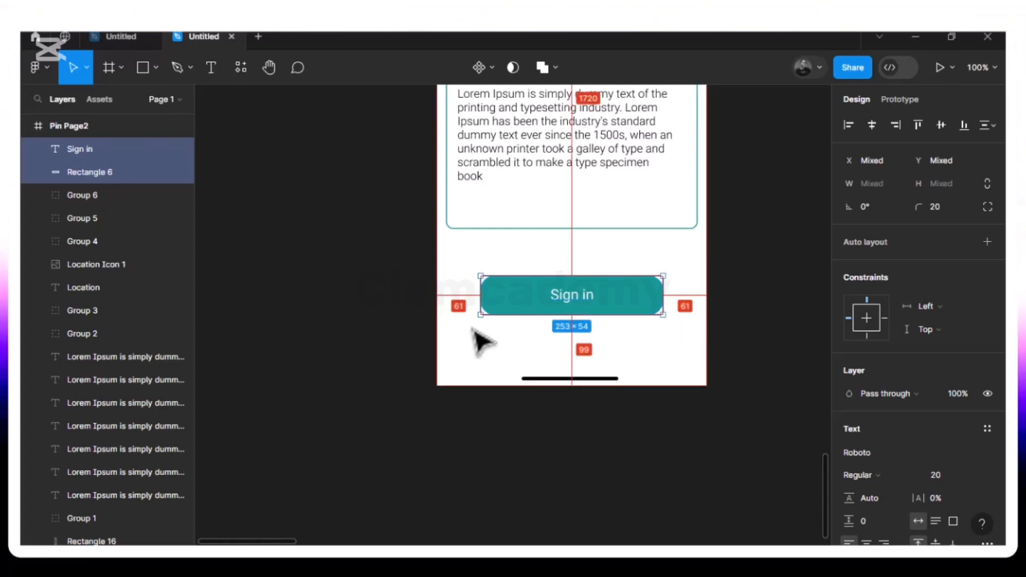
- Change the button label to 'Agree and Continue' and centre it with 39 px on each side
click(679, 348)
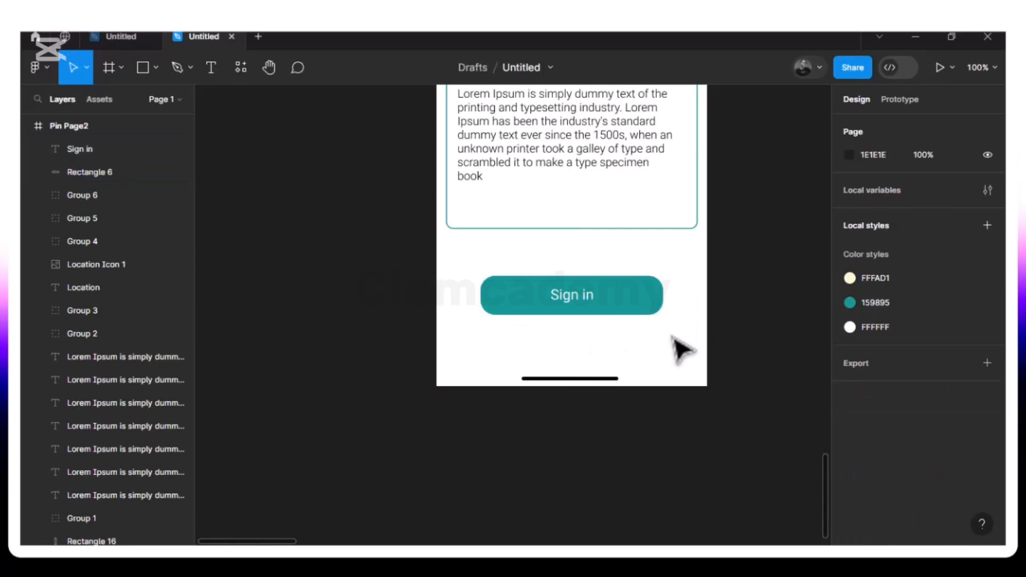
click(586, 300)
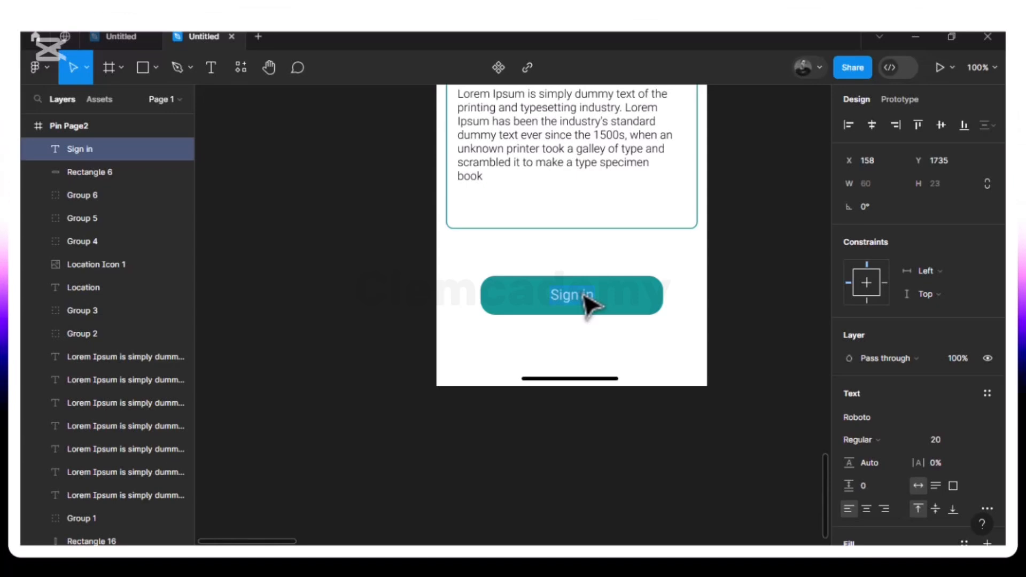
text(Agree)
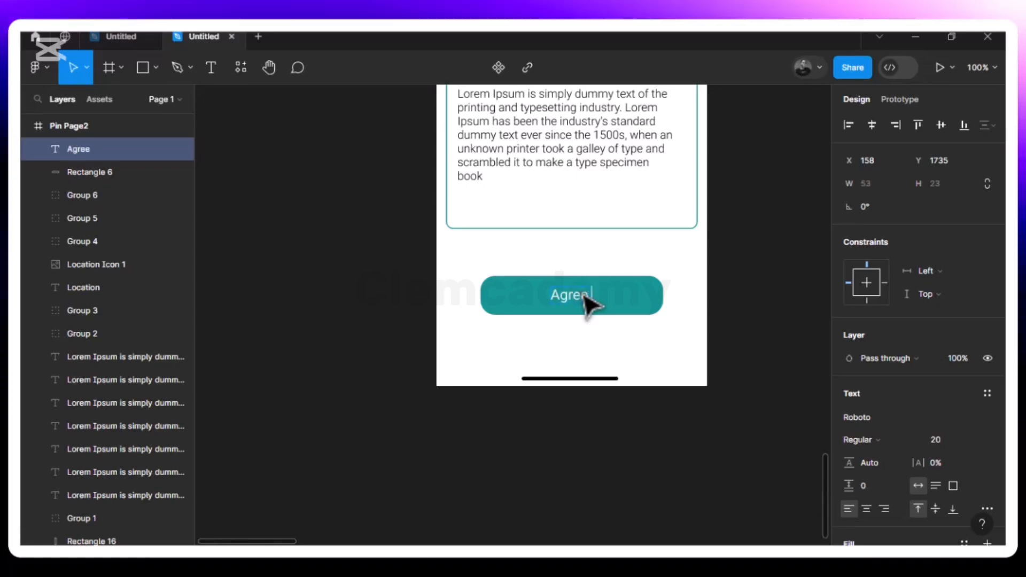
text( and)
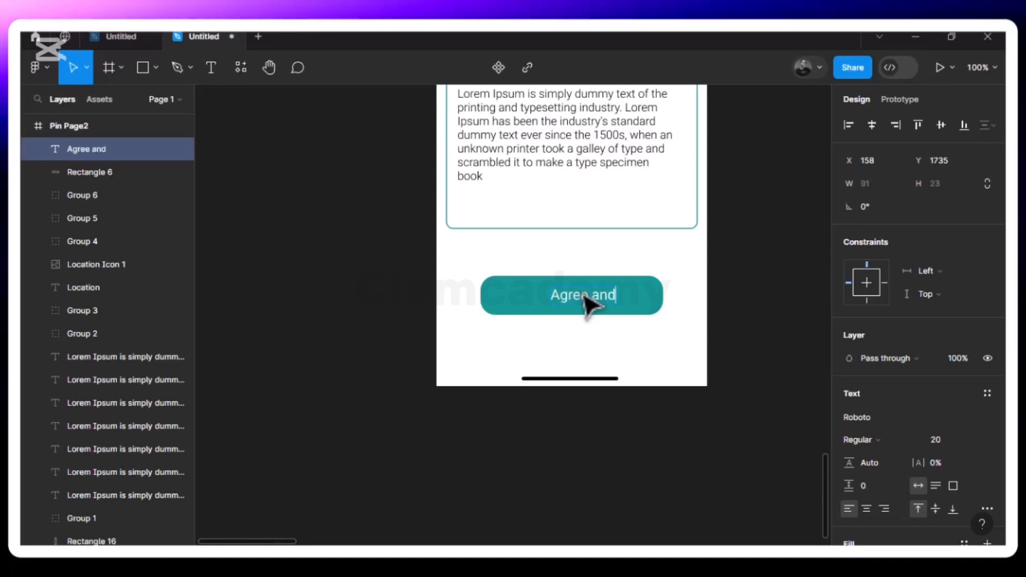
text( Co)
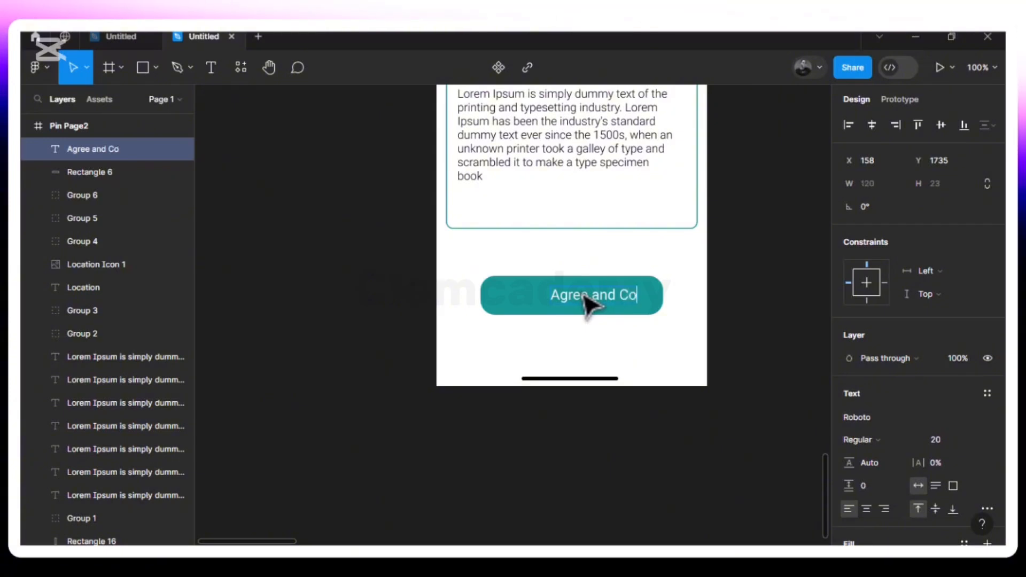
text(ntinu)
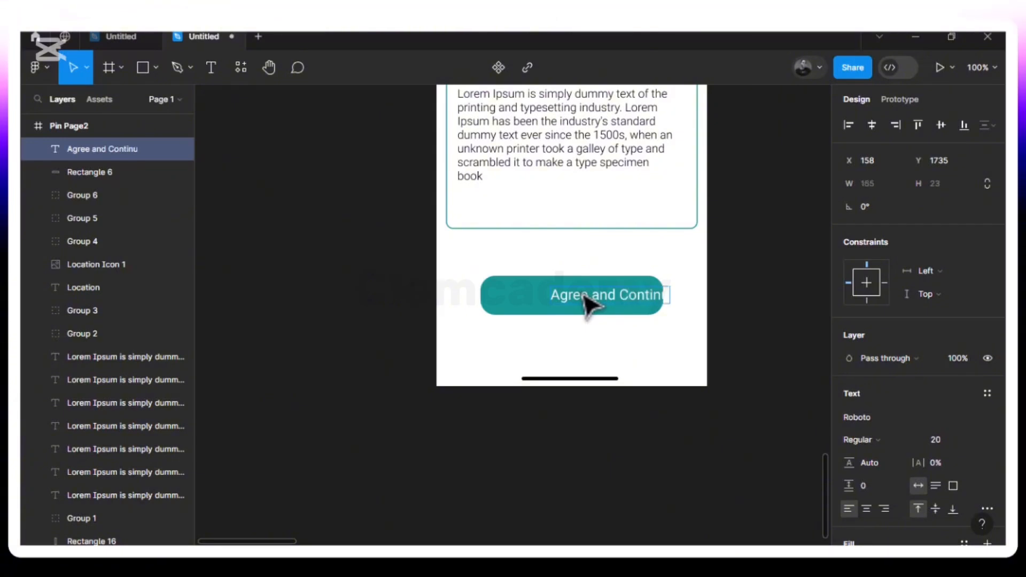
text(e)
key(Escape)
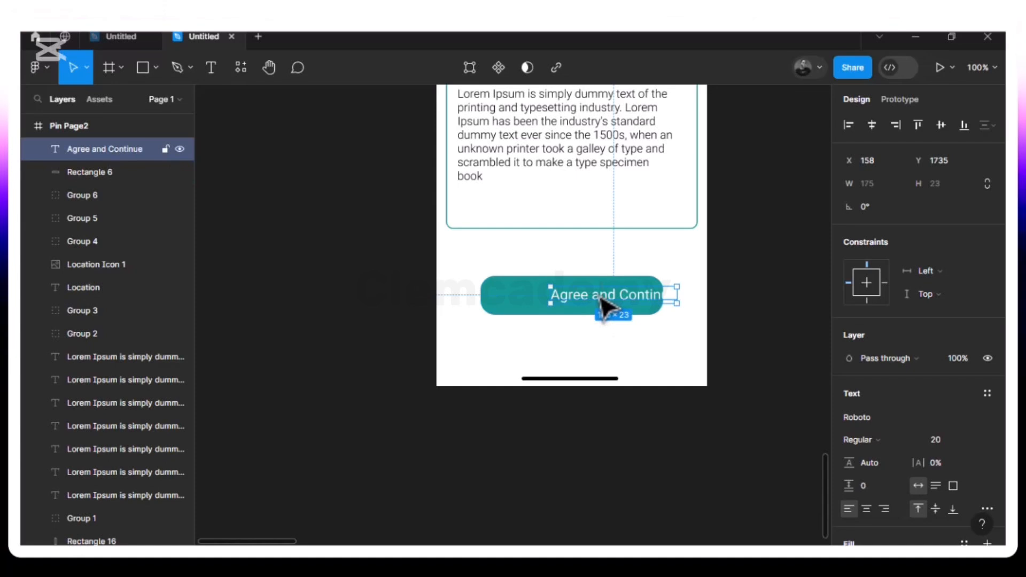
drag(581, 299, 564, 299)
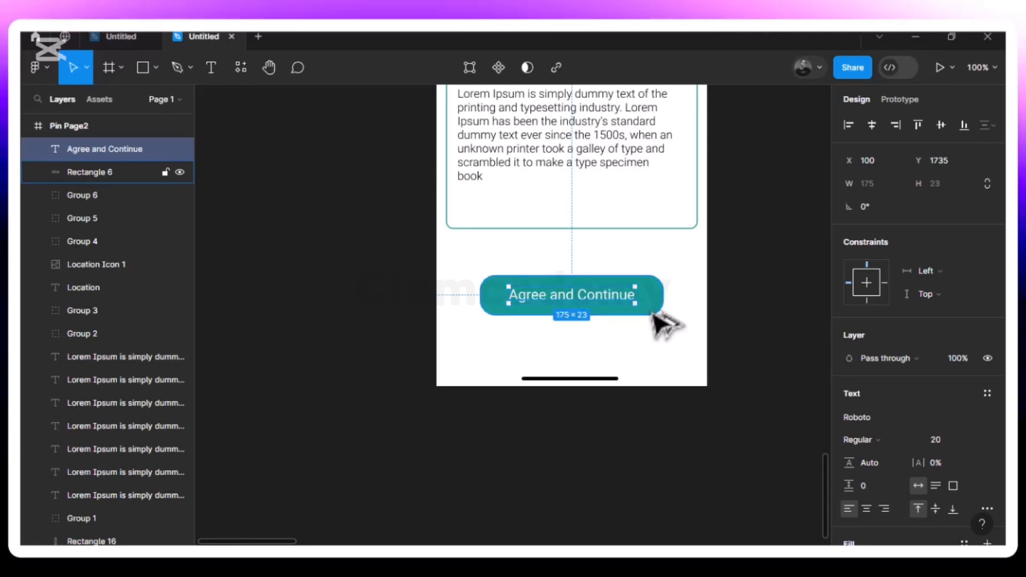
key(minus)
- Rename the Pin Page2 frame to 'Terms and Coondition Page 1' and review its full layout
scroll(665, 323, up, 3)
scroll(666, 323, up, 5)
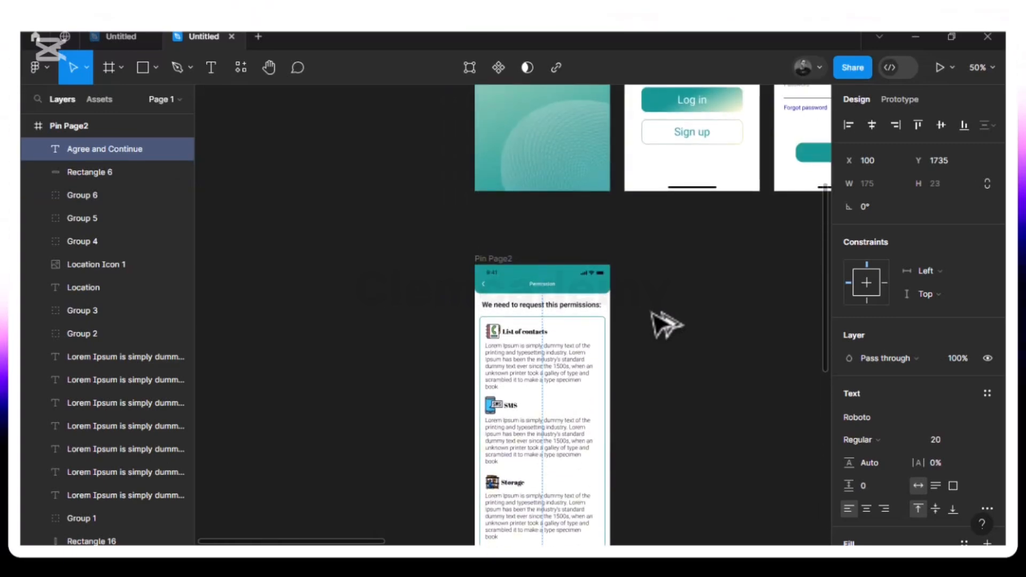
click(503, 265)
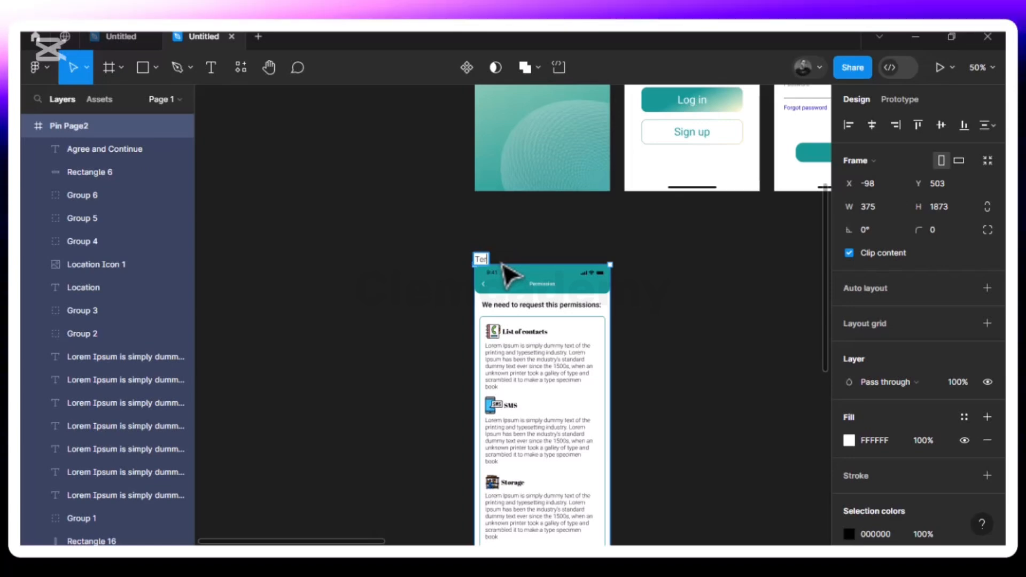
text(rms an)
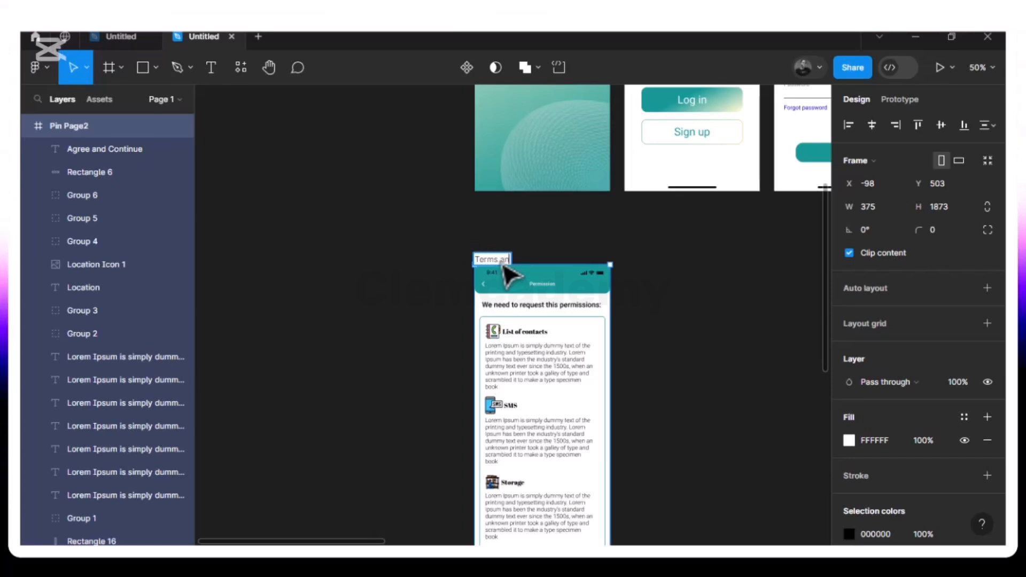
text(d Coo)
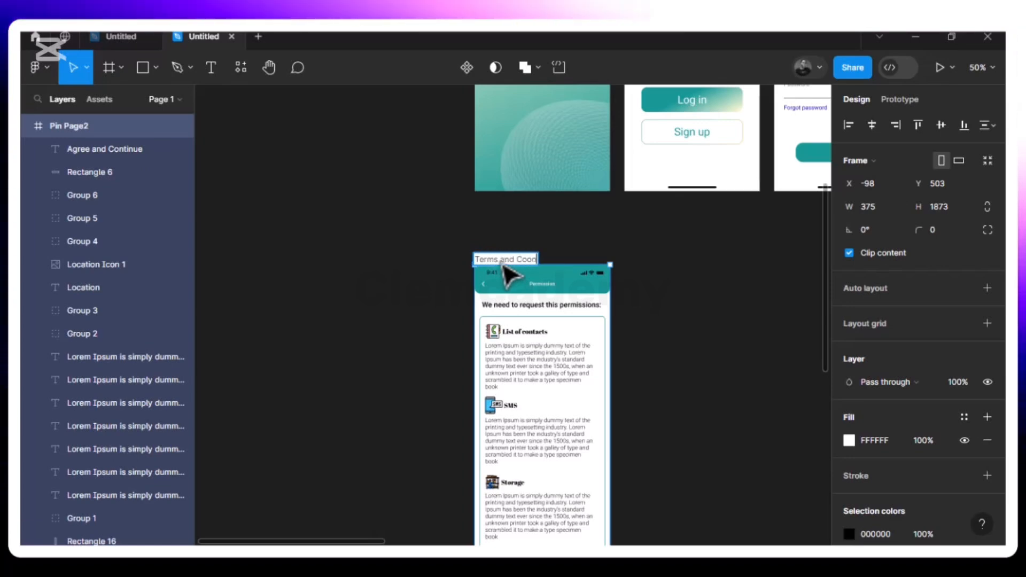
text(ndition)
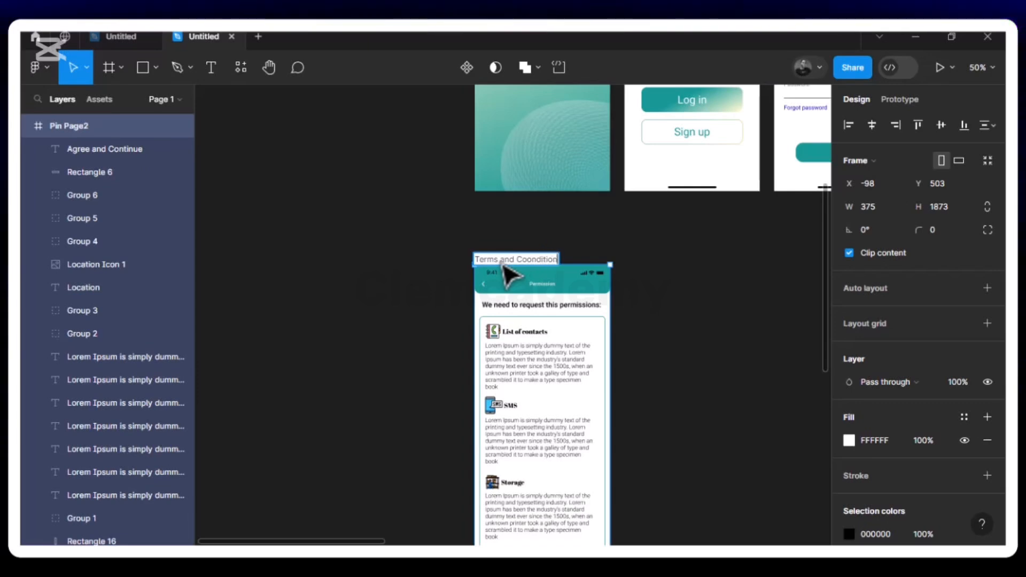
text( Page)
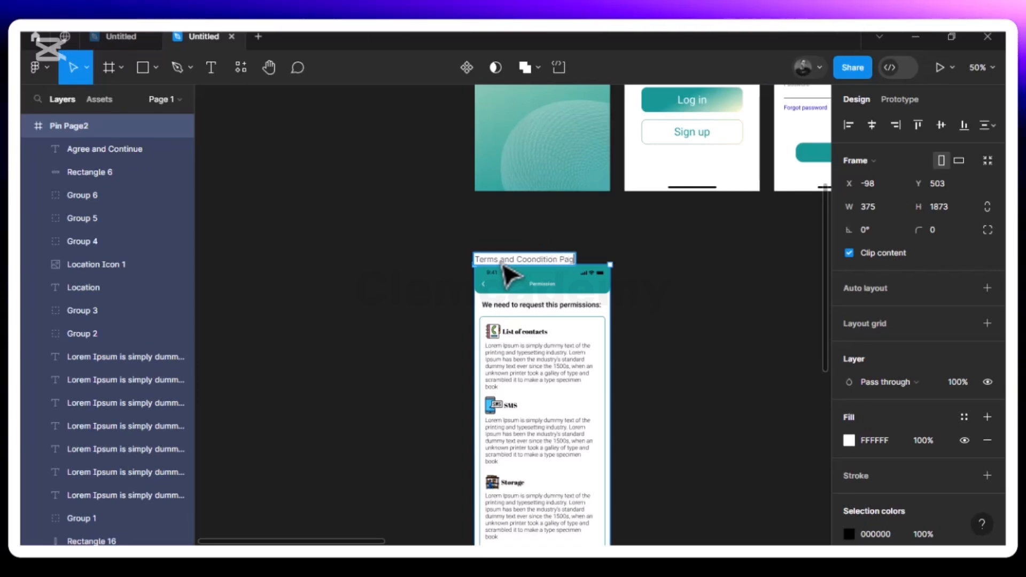
click(661, 323)
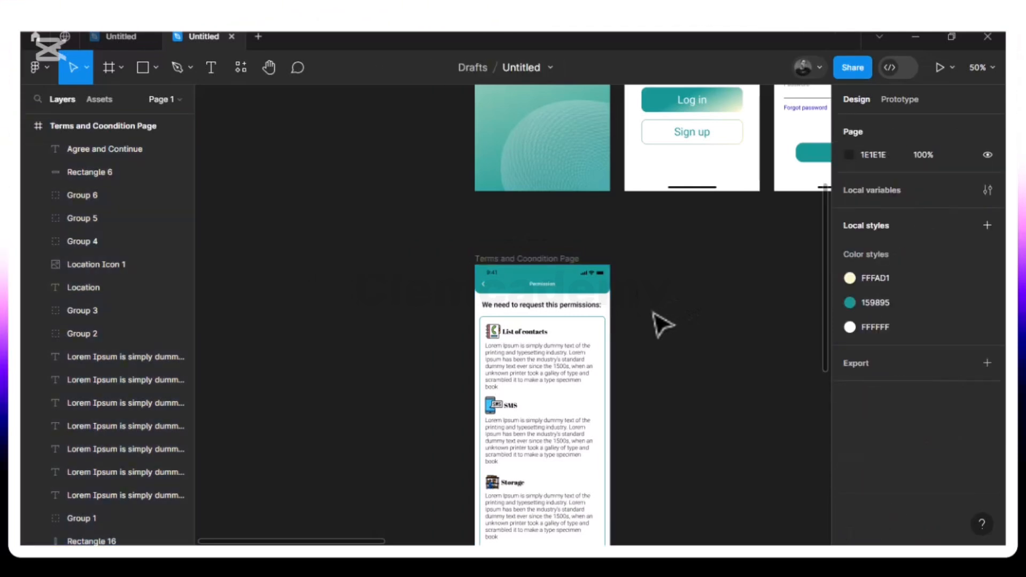
double_click(577, 259)
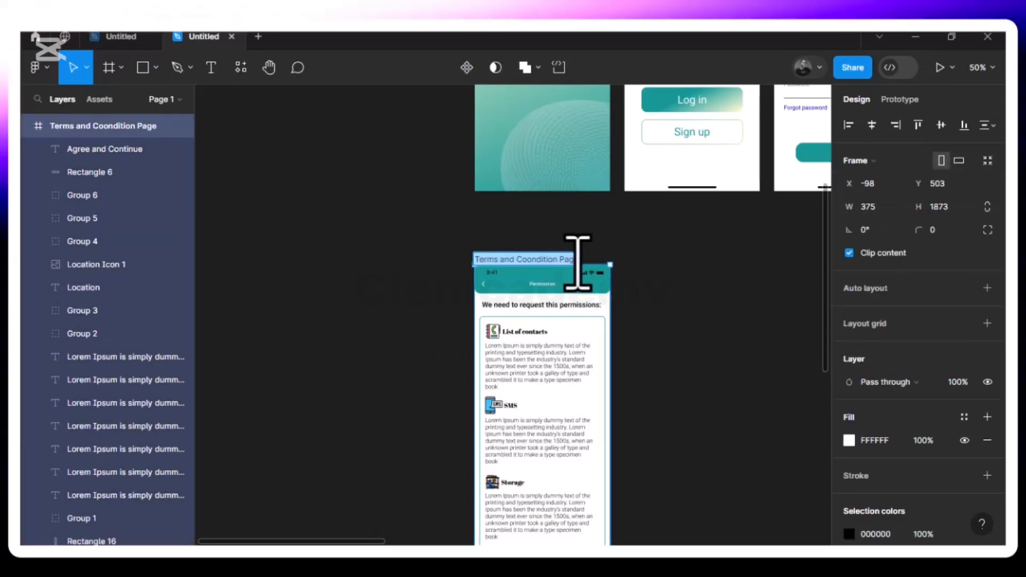
click(577, 263)
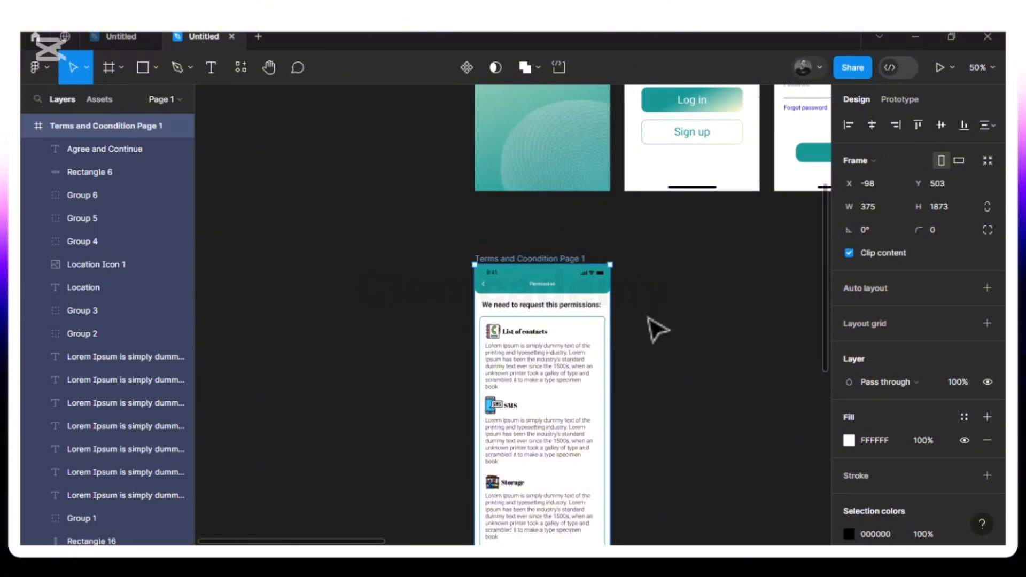
scroll(658, 328, down, 3)
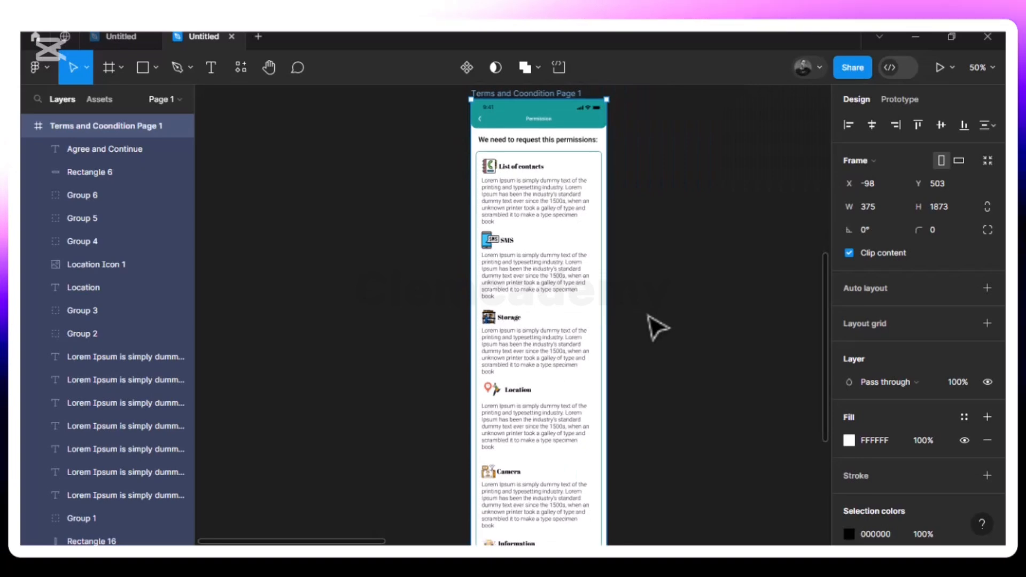
scroll(657, 327, up, 1)
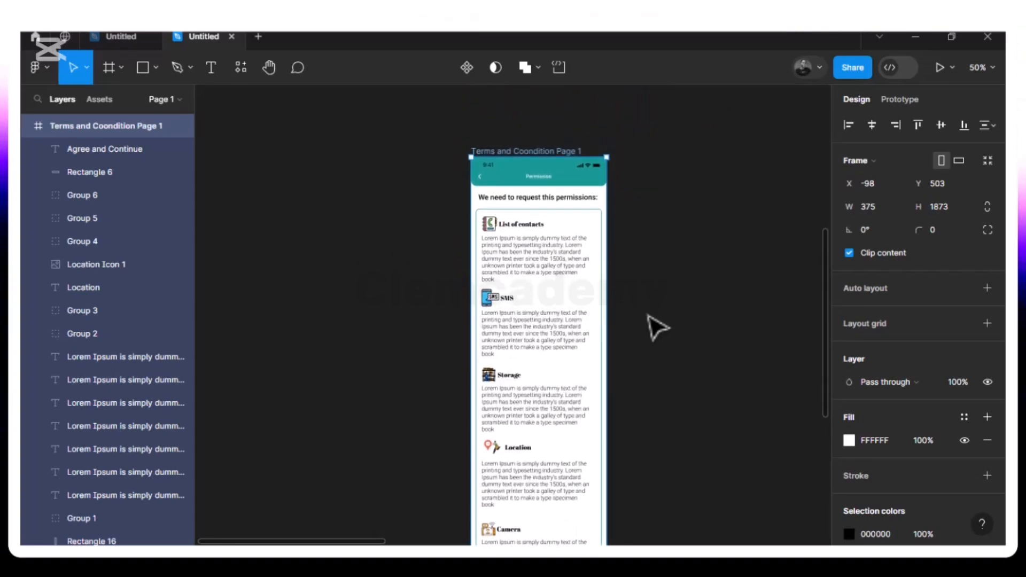
scroll(657, 327, down, 9)
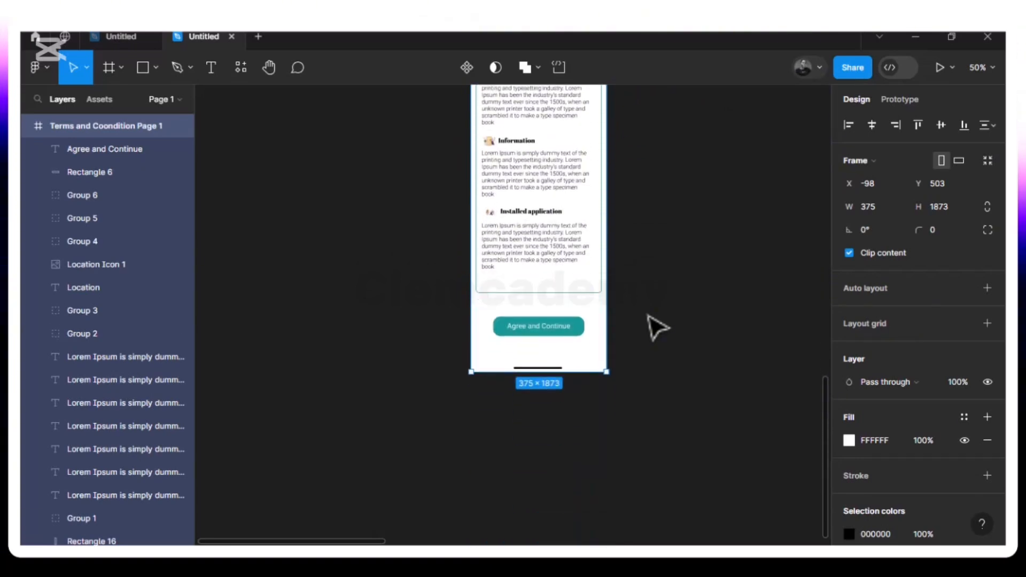
scroll(657, 327, up, 8)
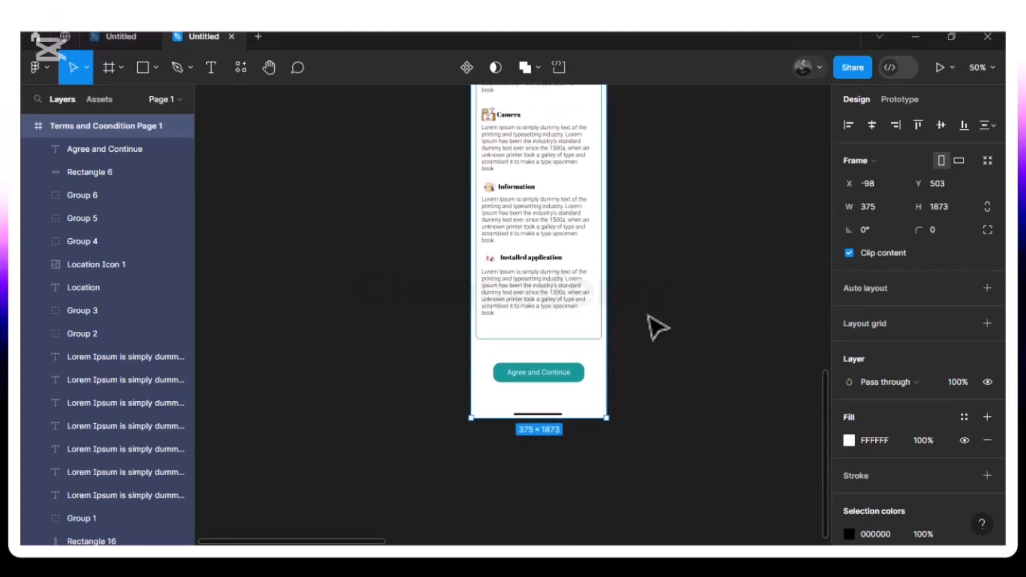
scroll(658, 327, up, 2)
scroll(657, 327, down, 2)
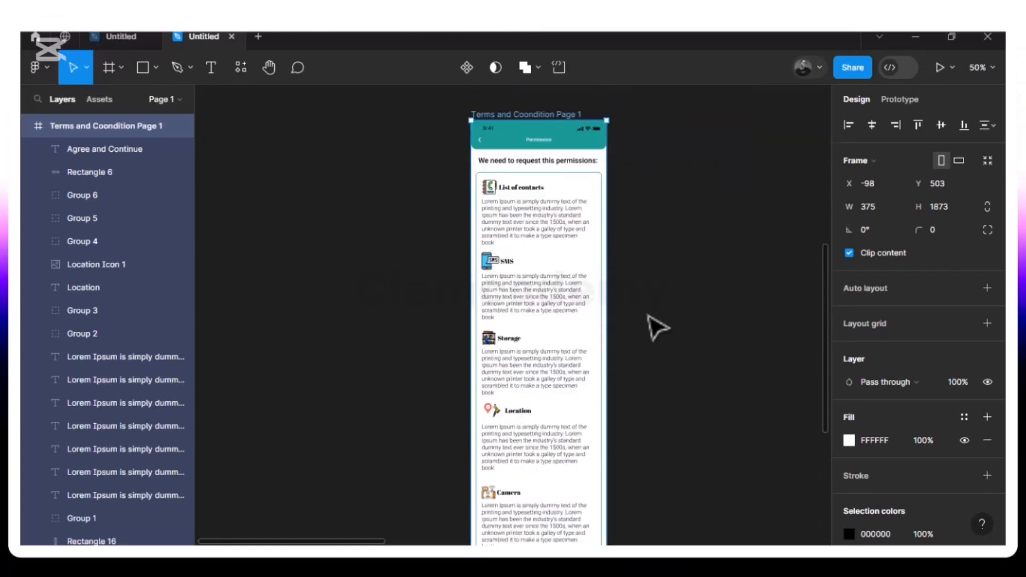